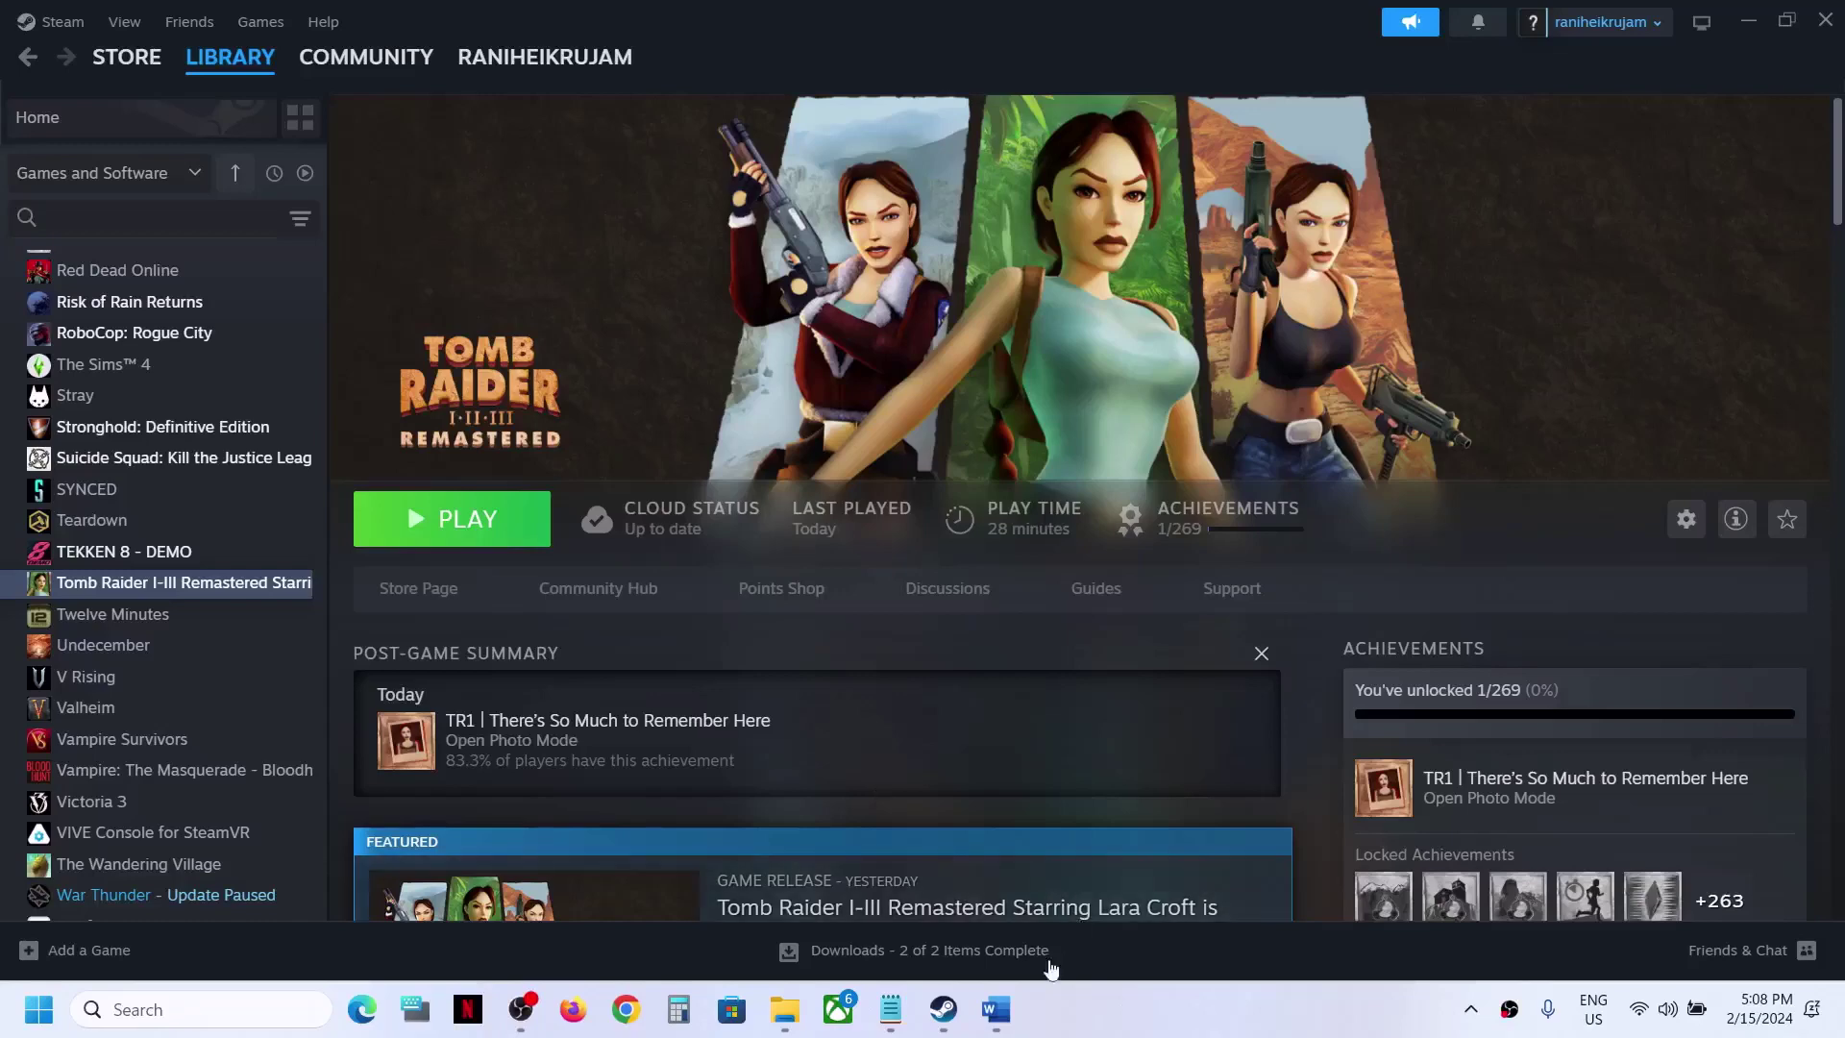
# Switch to the Word troubleshooting notes and highlight the -nolegal launch option in Step 1.
pyautogui.click(996, 1009)
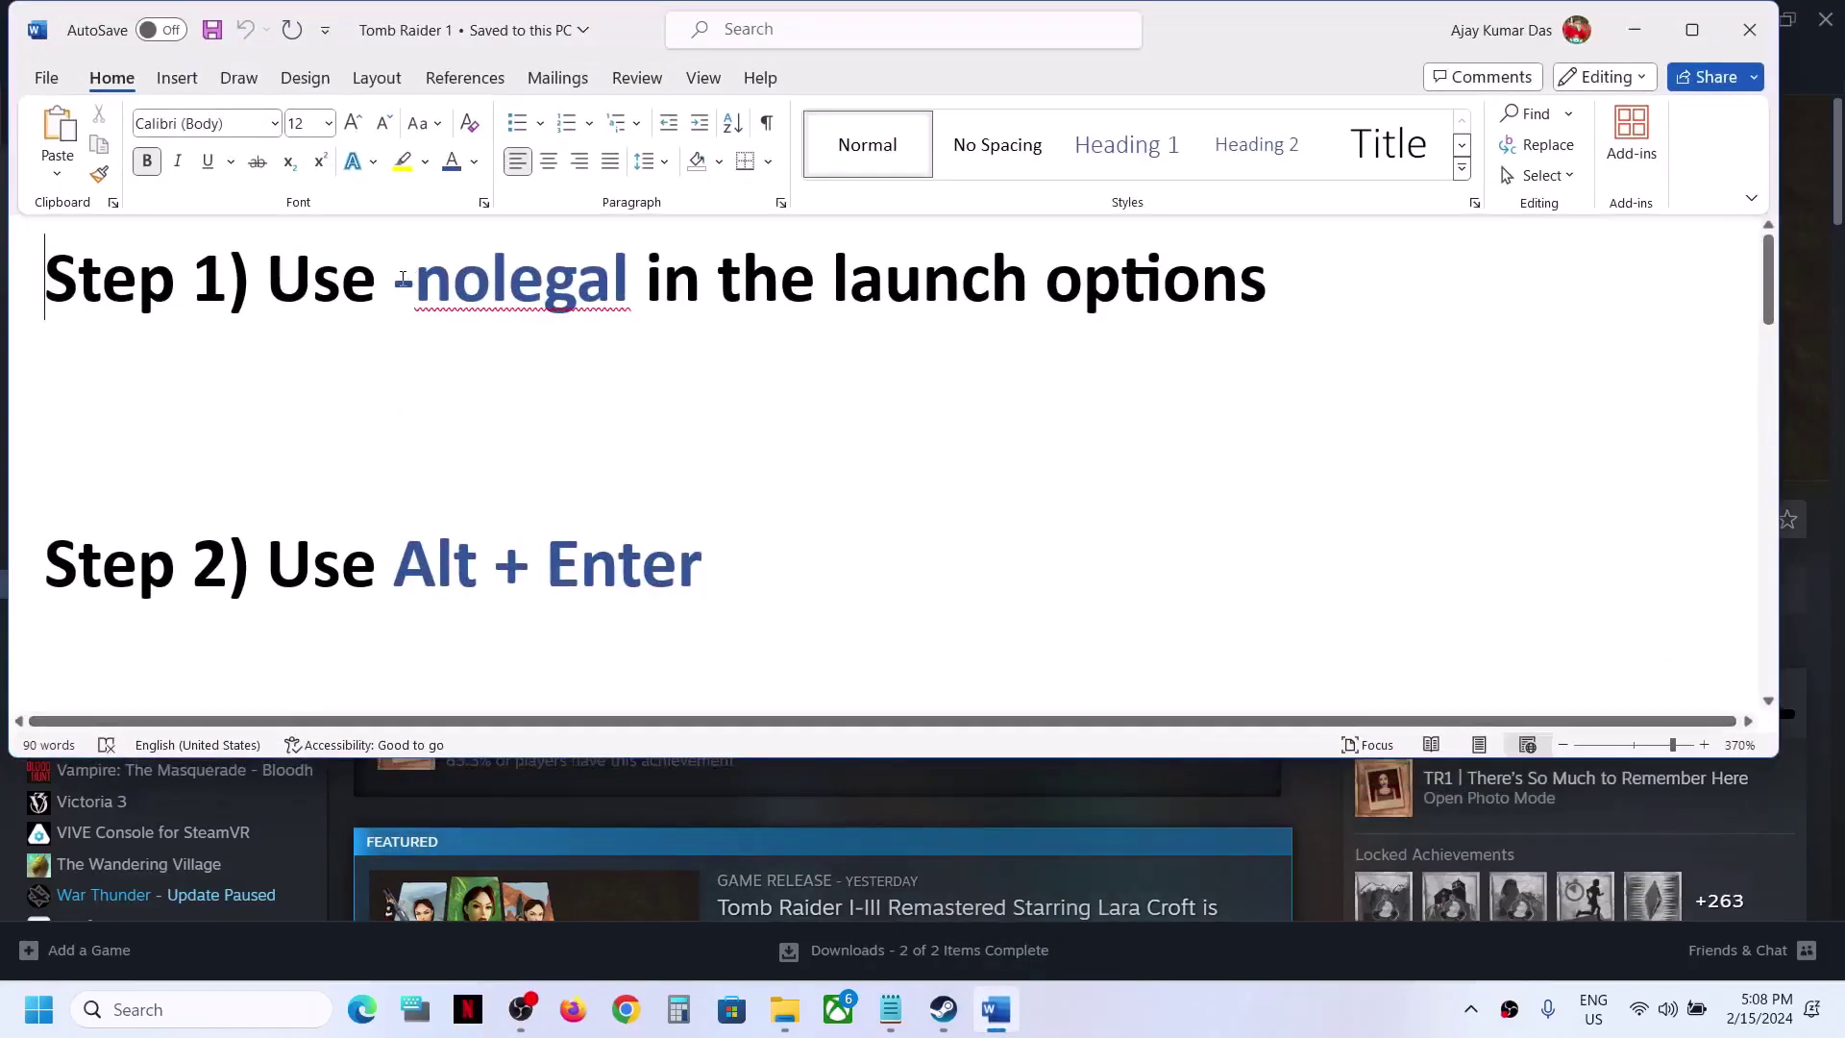
pyautogui.moveTo(403, 278); pyautogui.dragTo(534, 281)
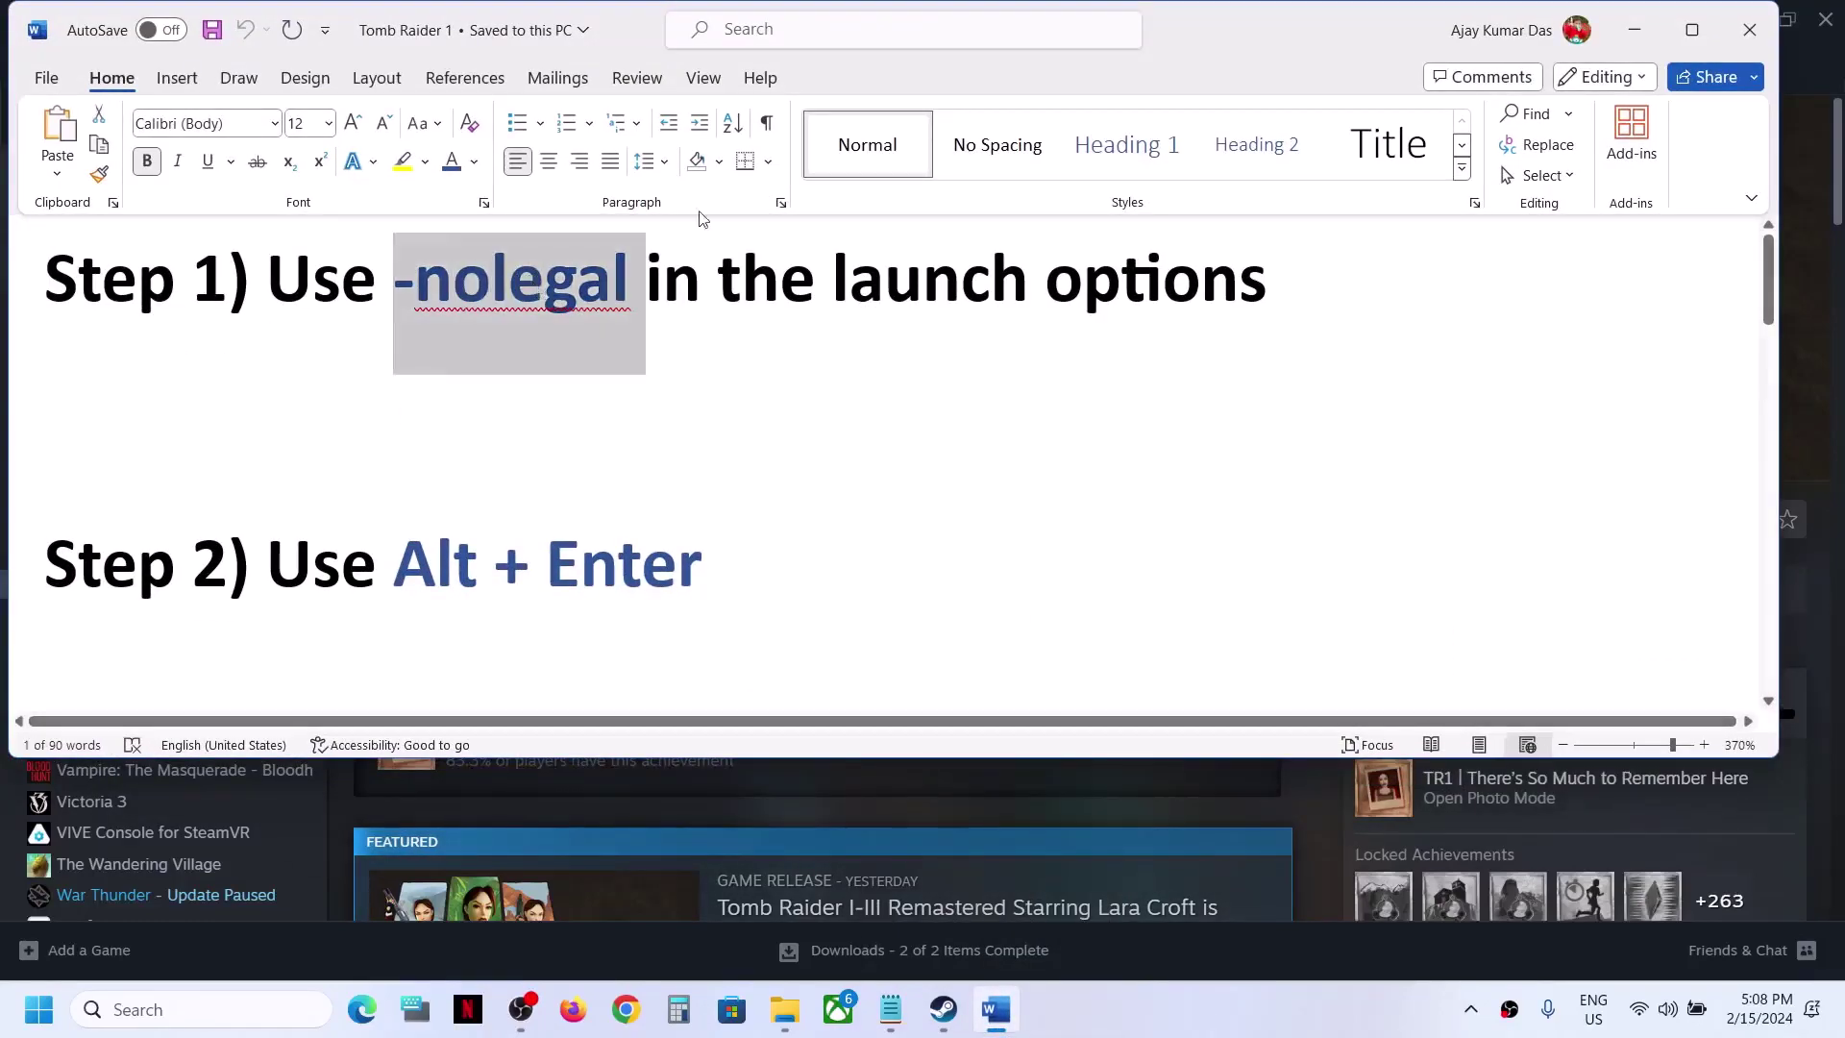
pyautogui.click(1655, 45)
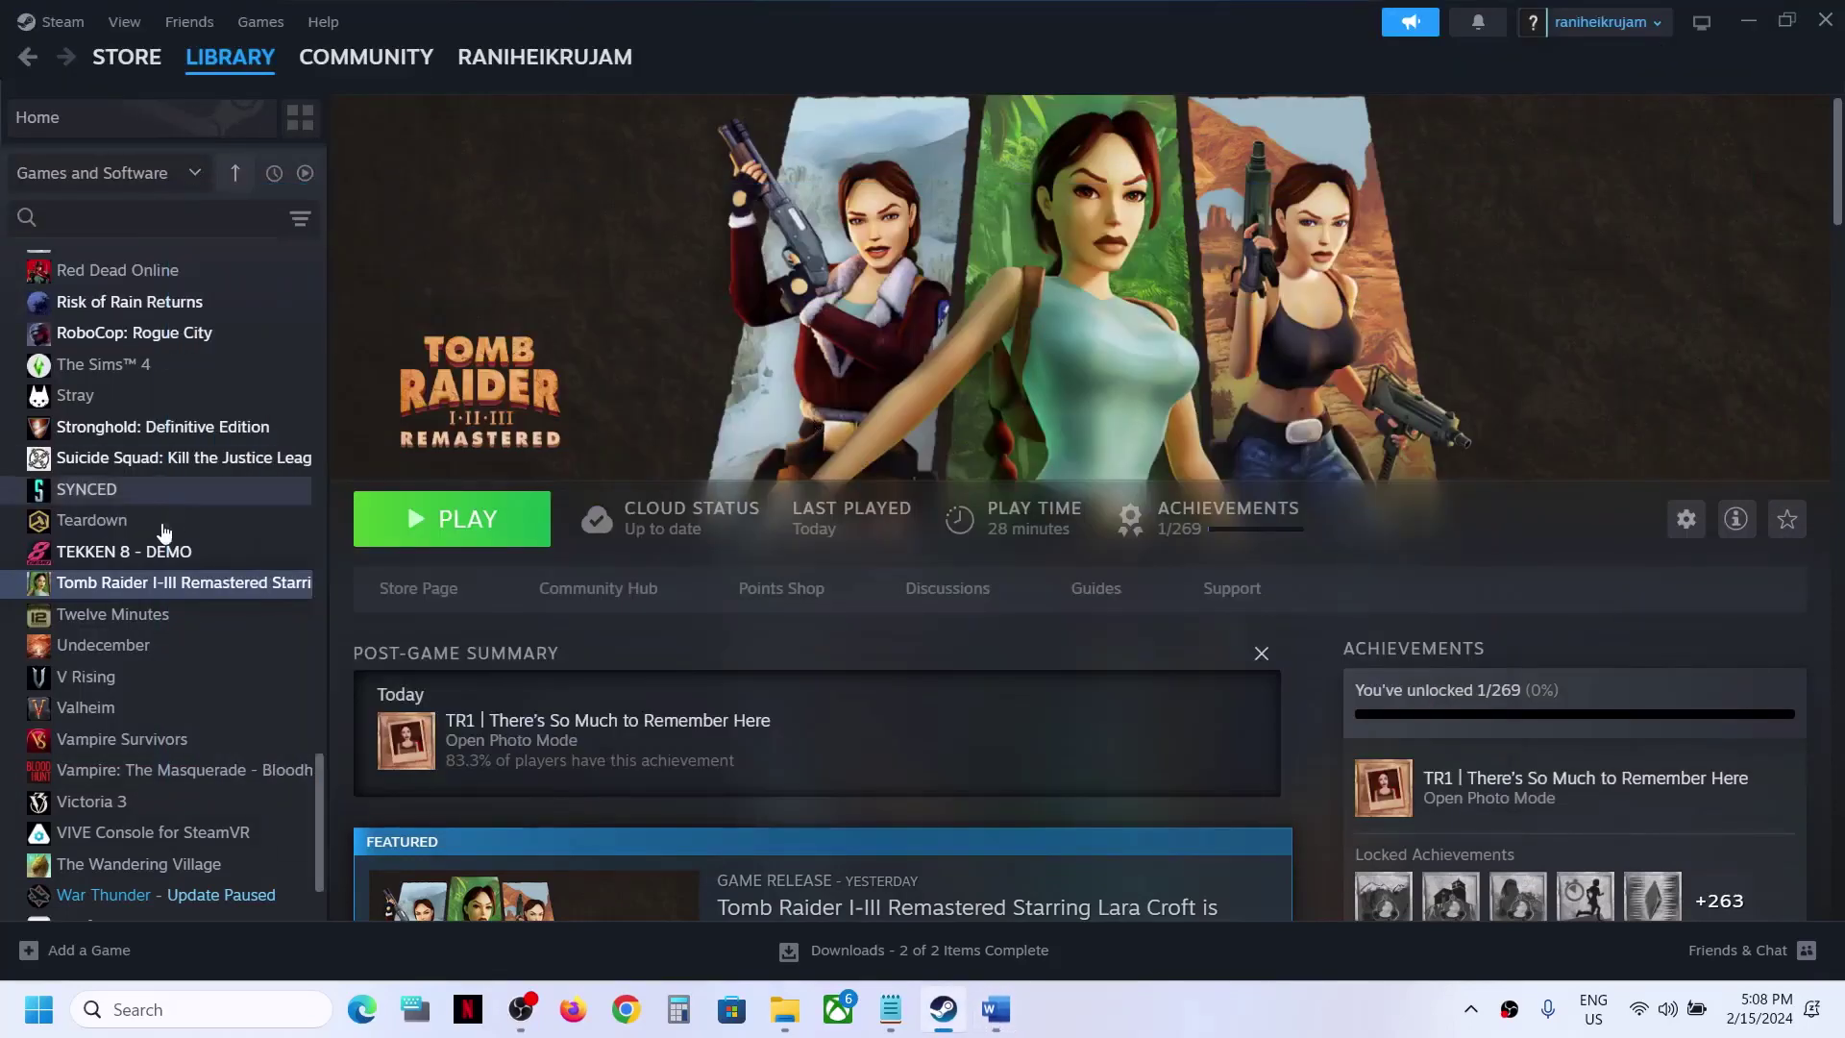
# Set the Steam launch options of Tomb Raider I-III Remastered to -nolegal and close the game's properties.
pyautogui.rightClick(146, 583)
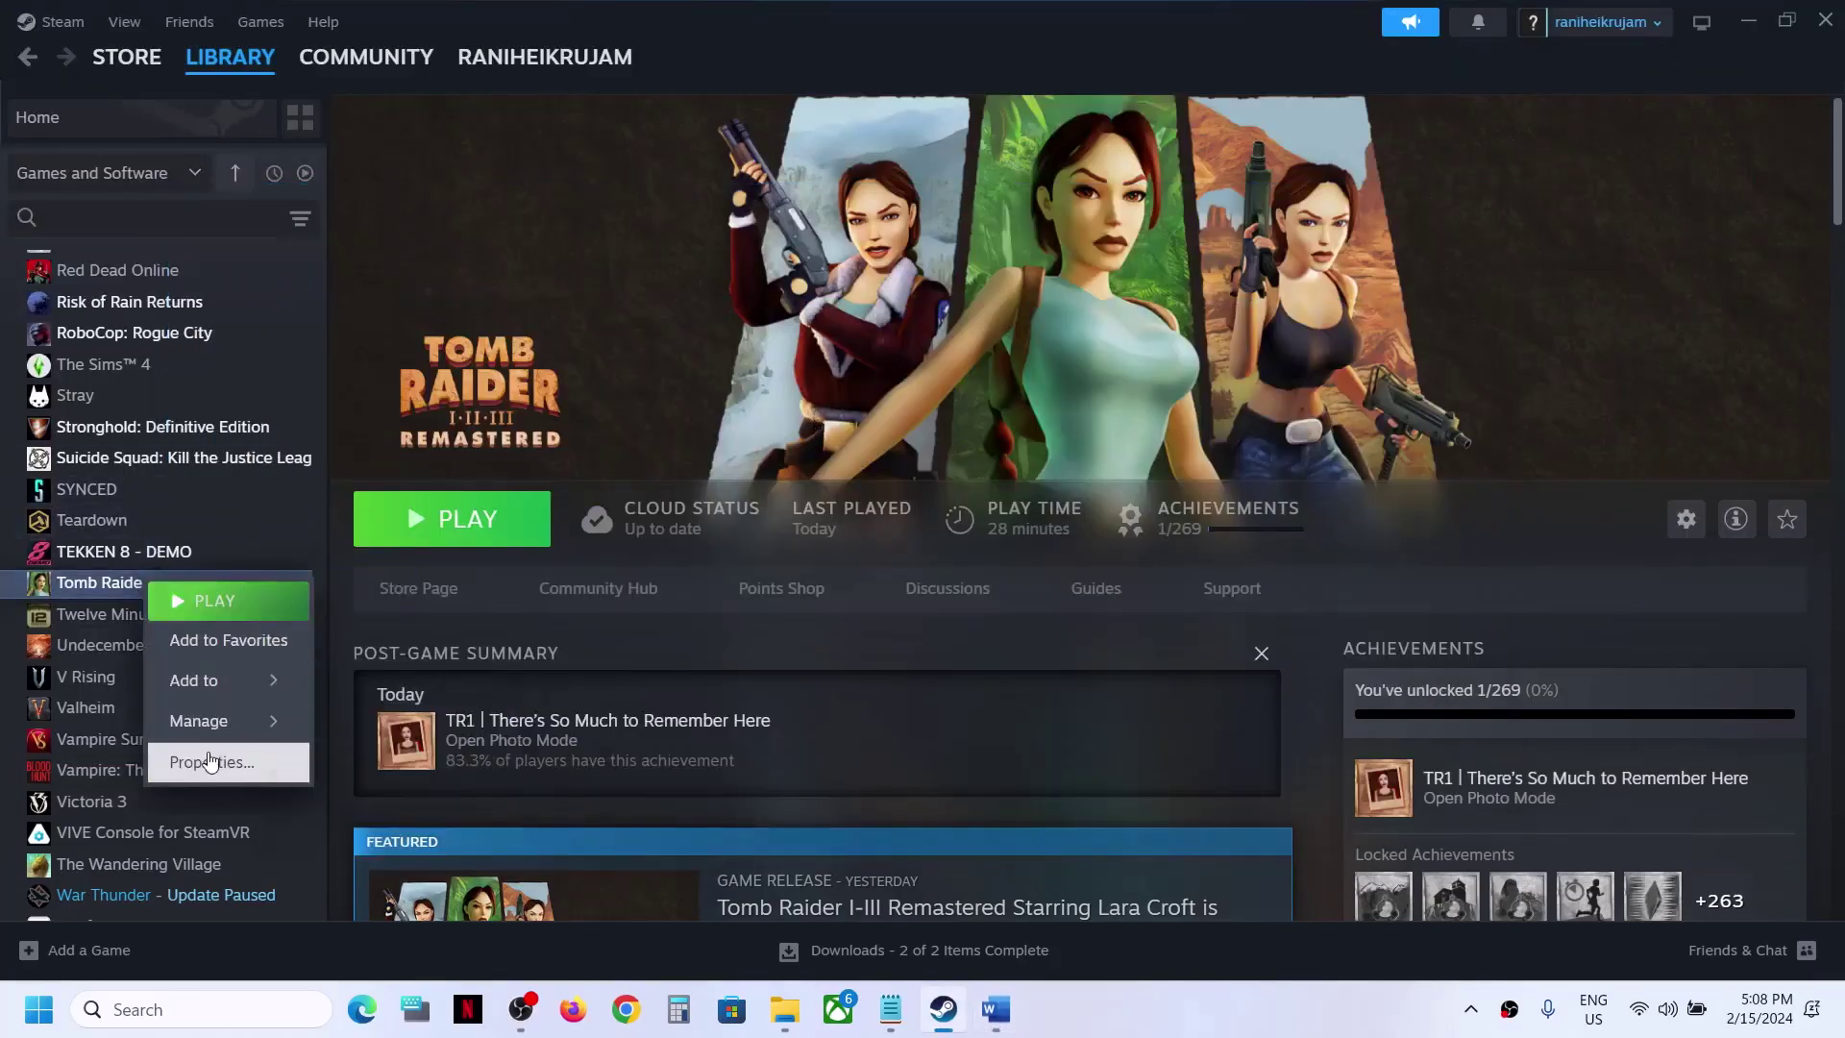
pyautogui.click(209, 762)
pyautogui.moveTo(792, 766); pyautogui.dragTo(633, 788)
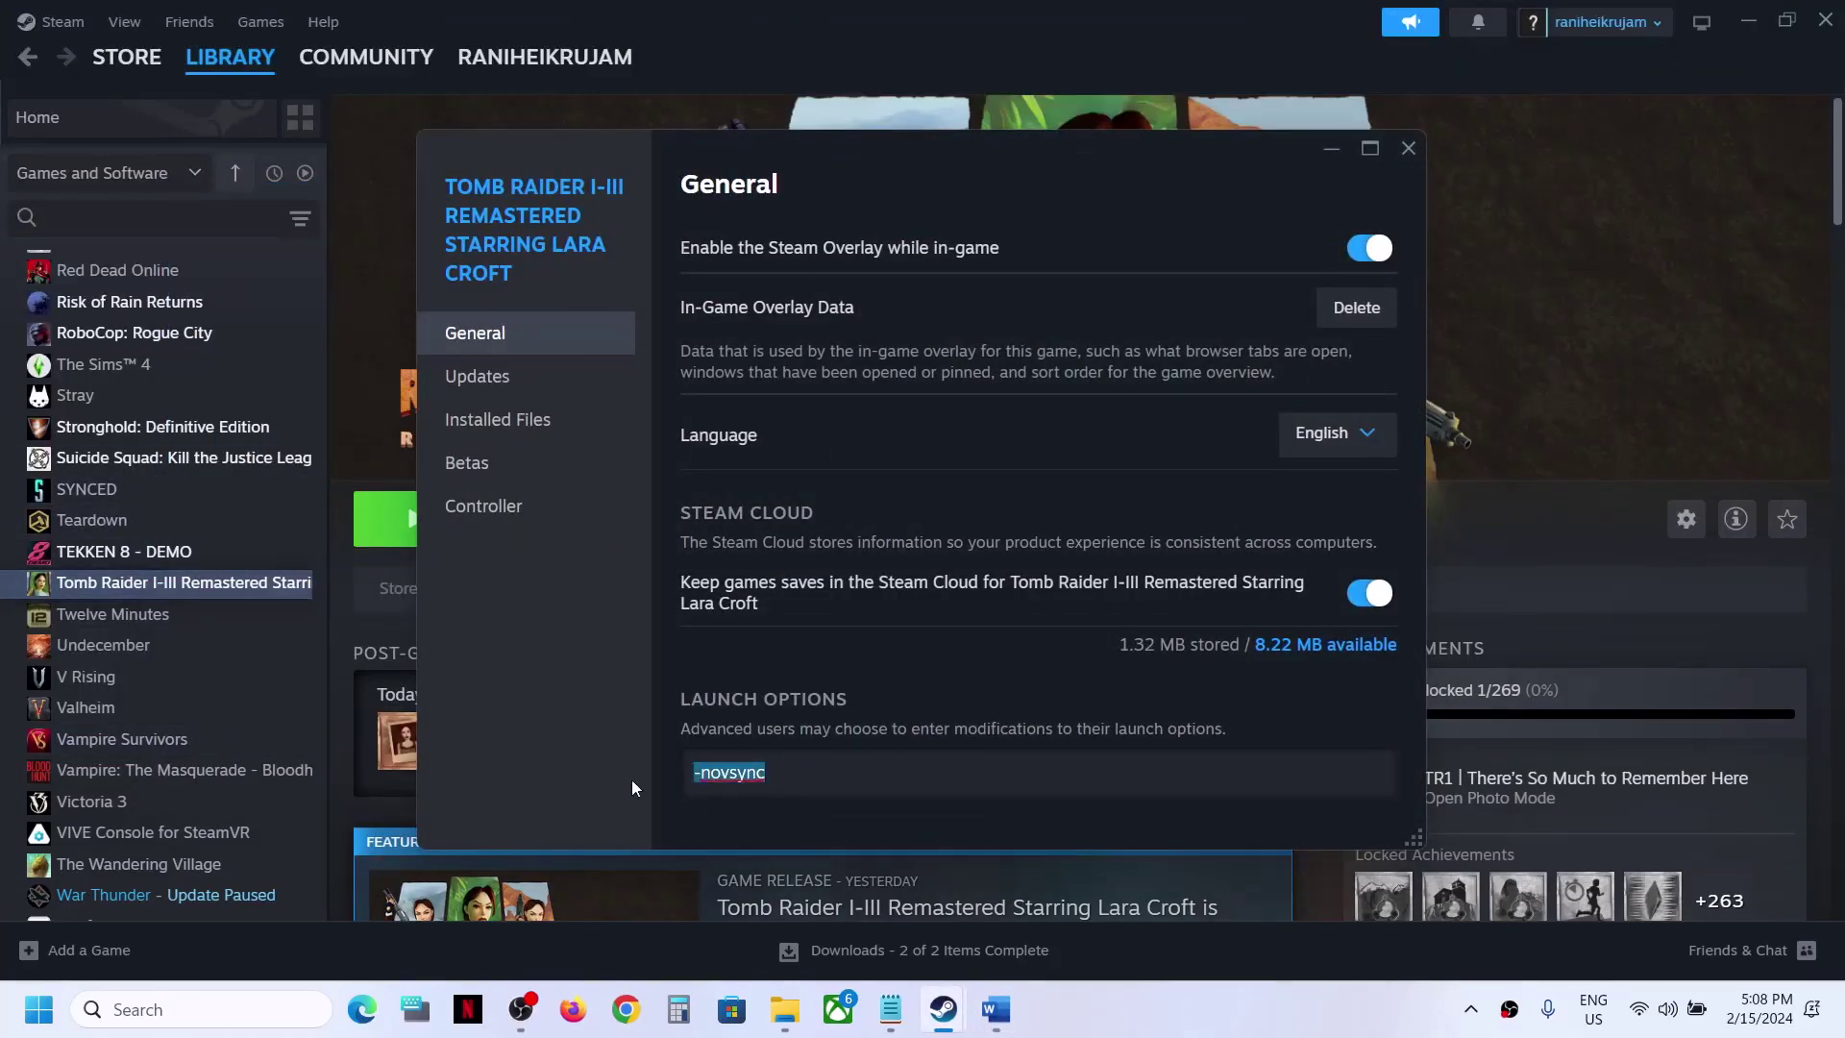
pyautogui.write('-nolegal')
pyautogui.click(688, 829)
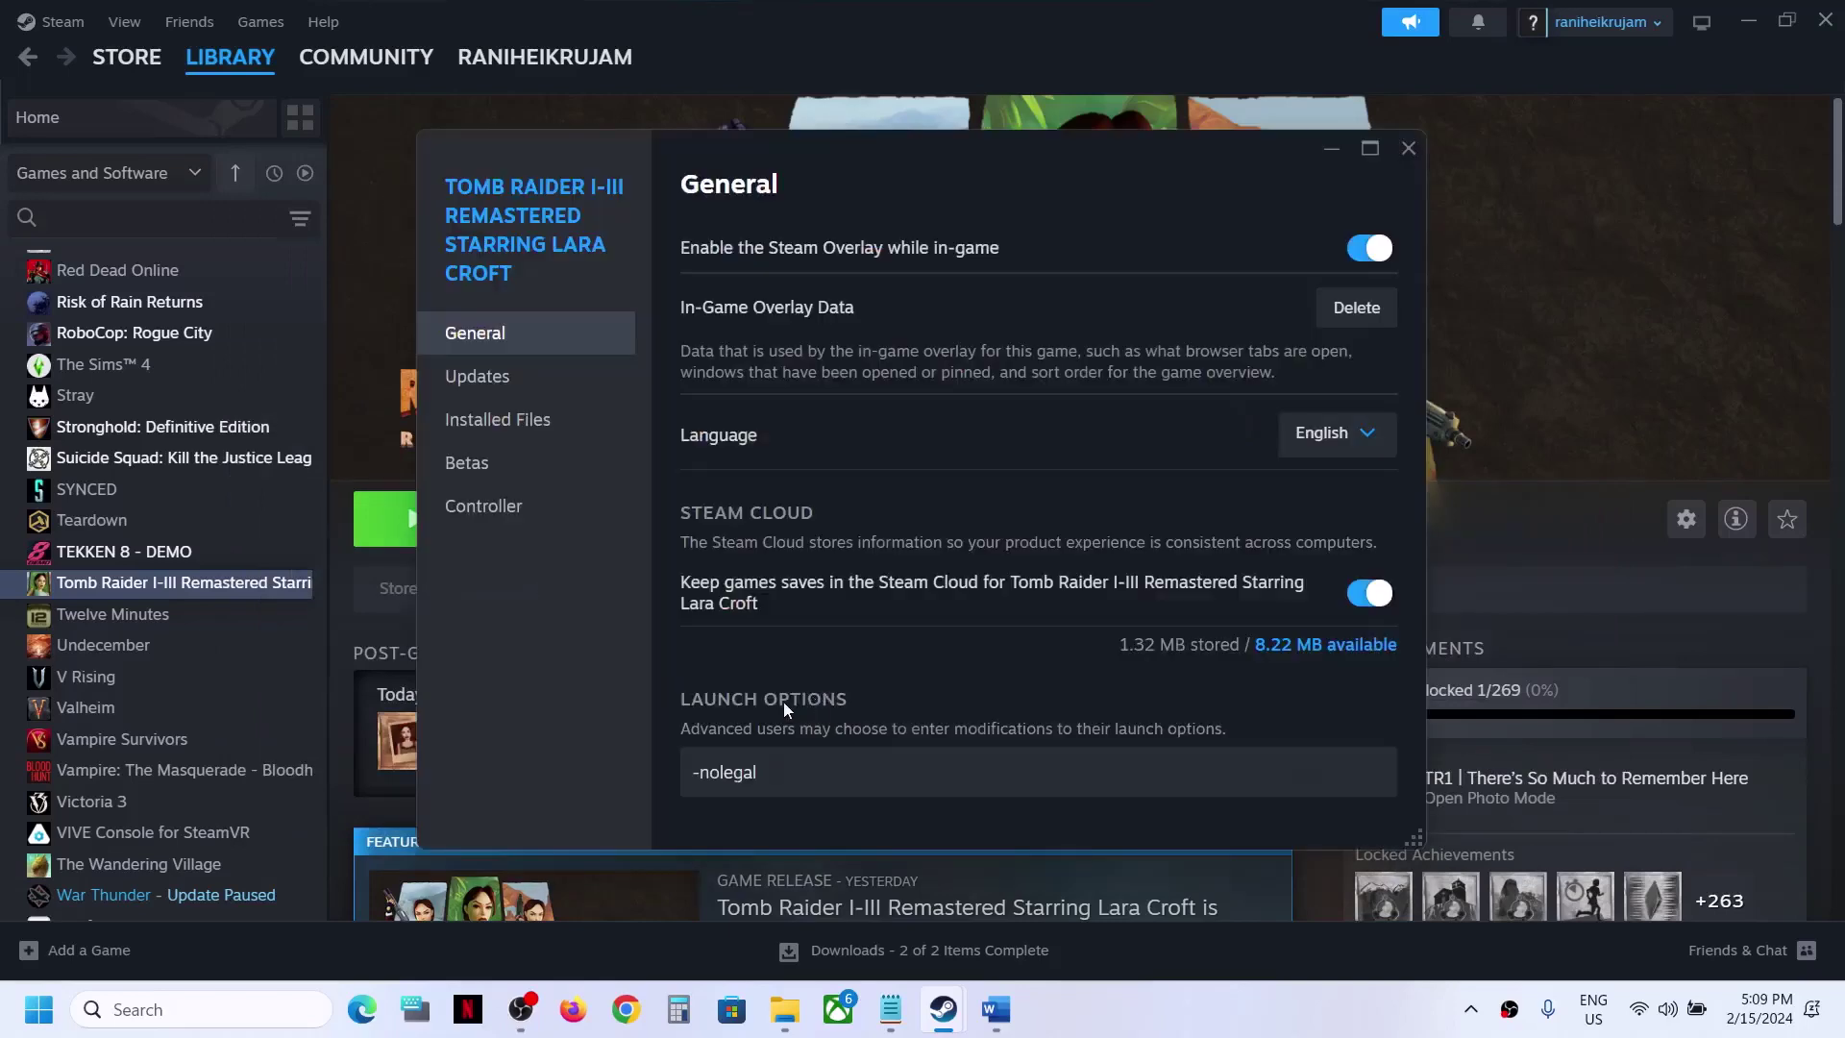
pyautogui.click(996, 1009)
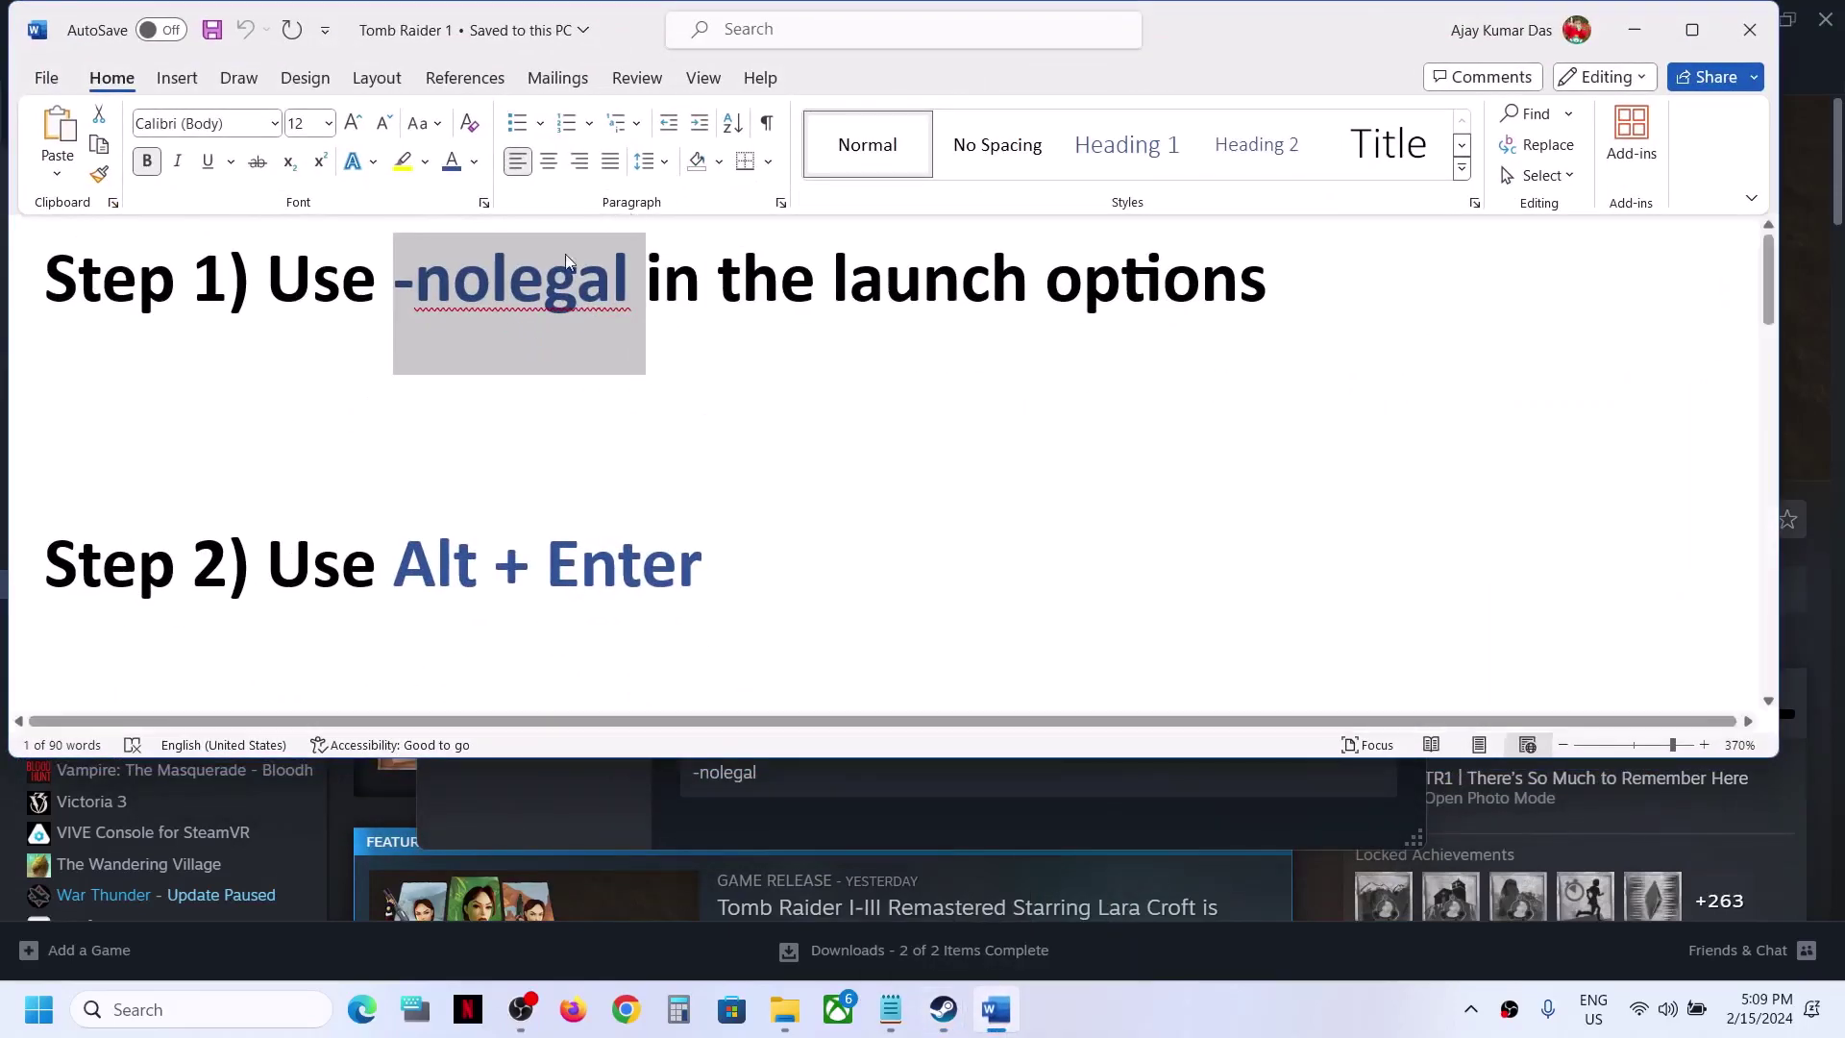
pyautogui.click(1635, 30)
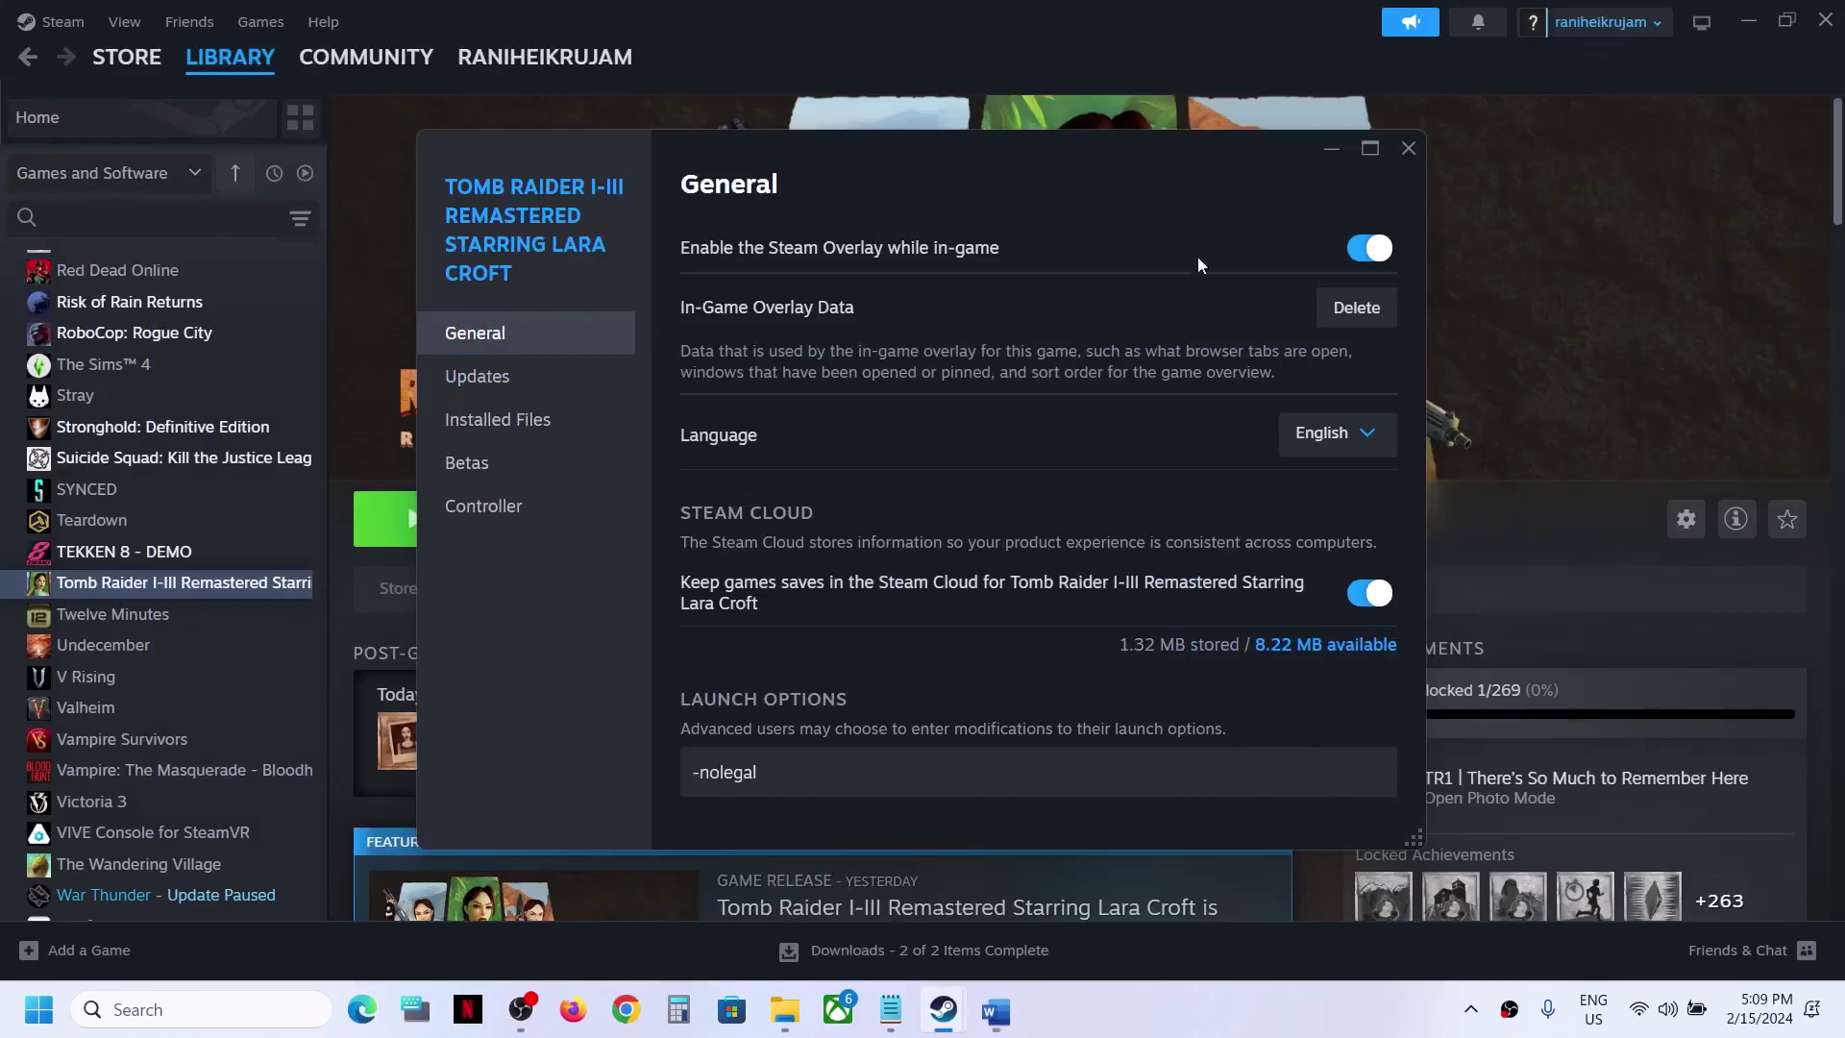
pyautogui.click(1409, 148)
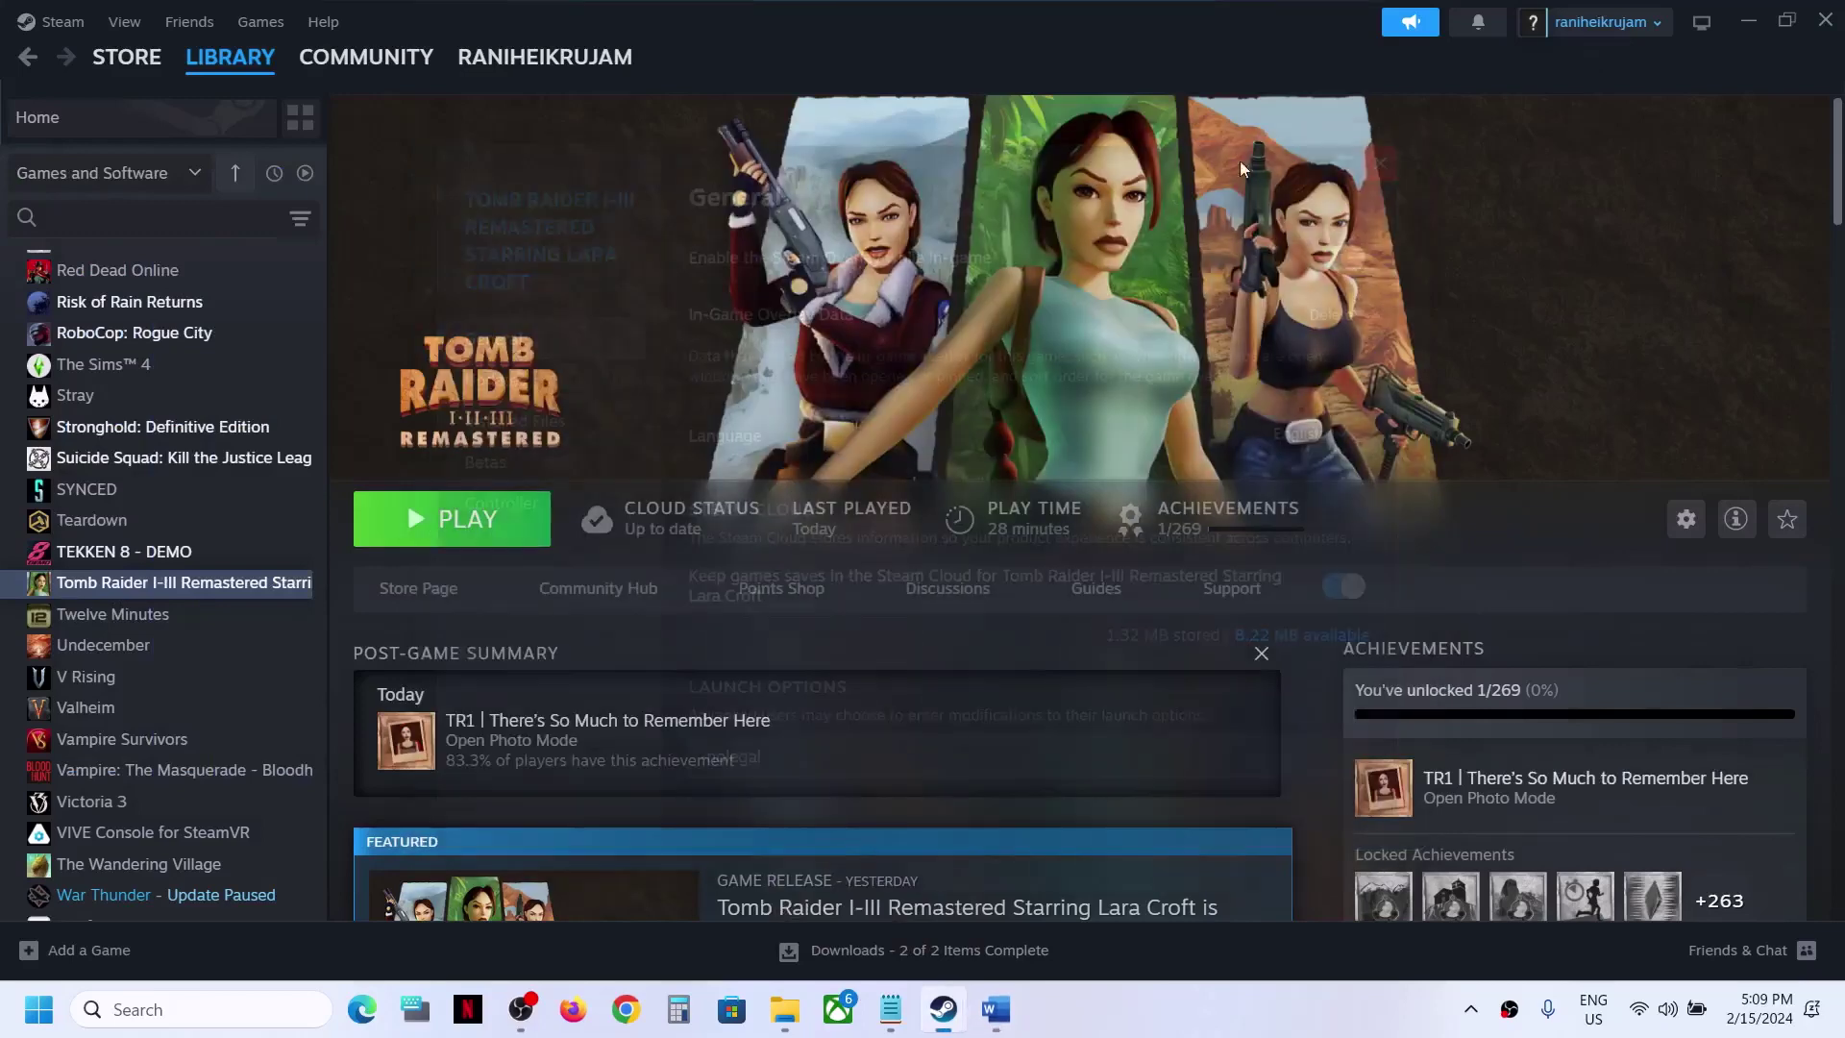
# Launch Tomb Raider I-III Remastered, highlight Step 2 in the Word notes, and try its display-mode toggle in the game.
pyautogui.click(459, 517)
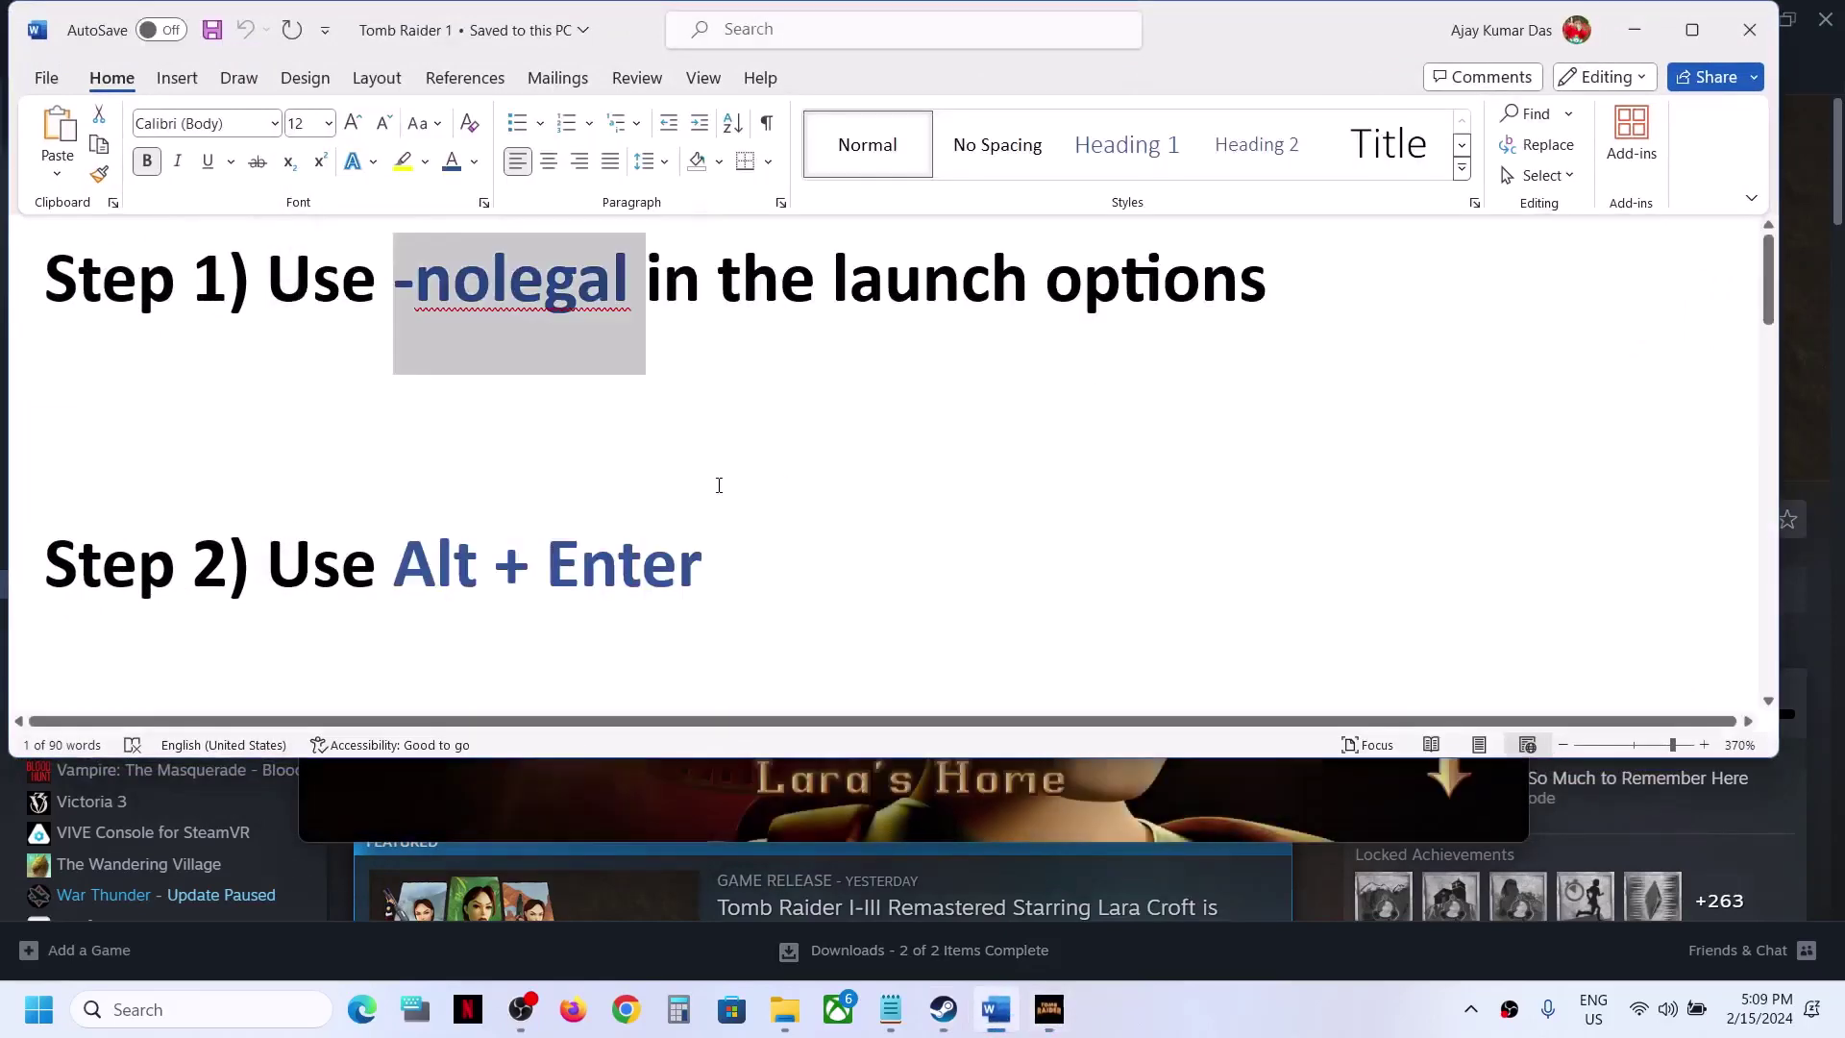
pyautogui.moveTo(400, 561); pyautogui.dragTo(856, 556)
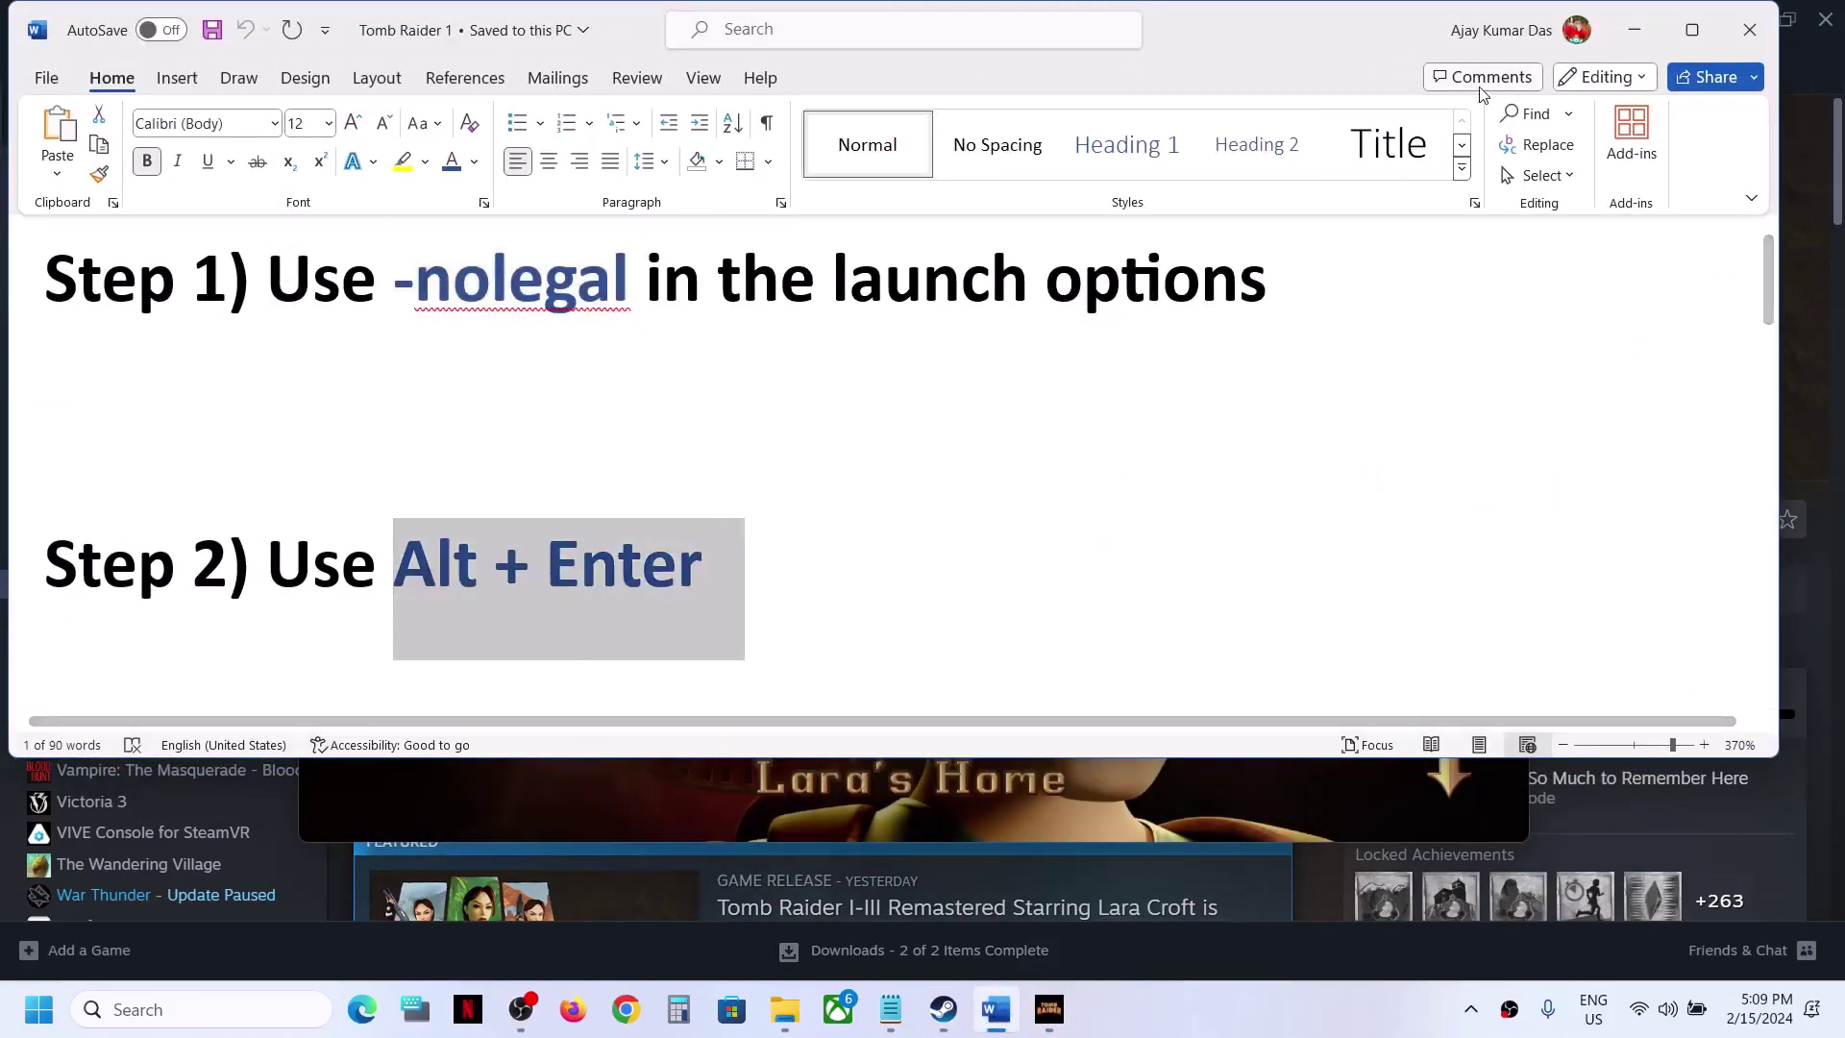
pyautogui.click(1649, 43)
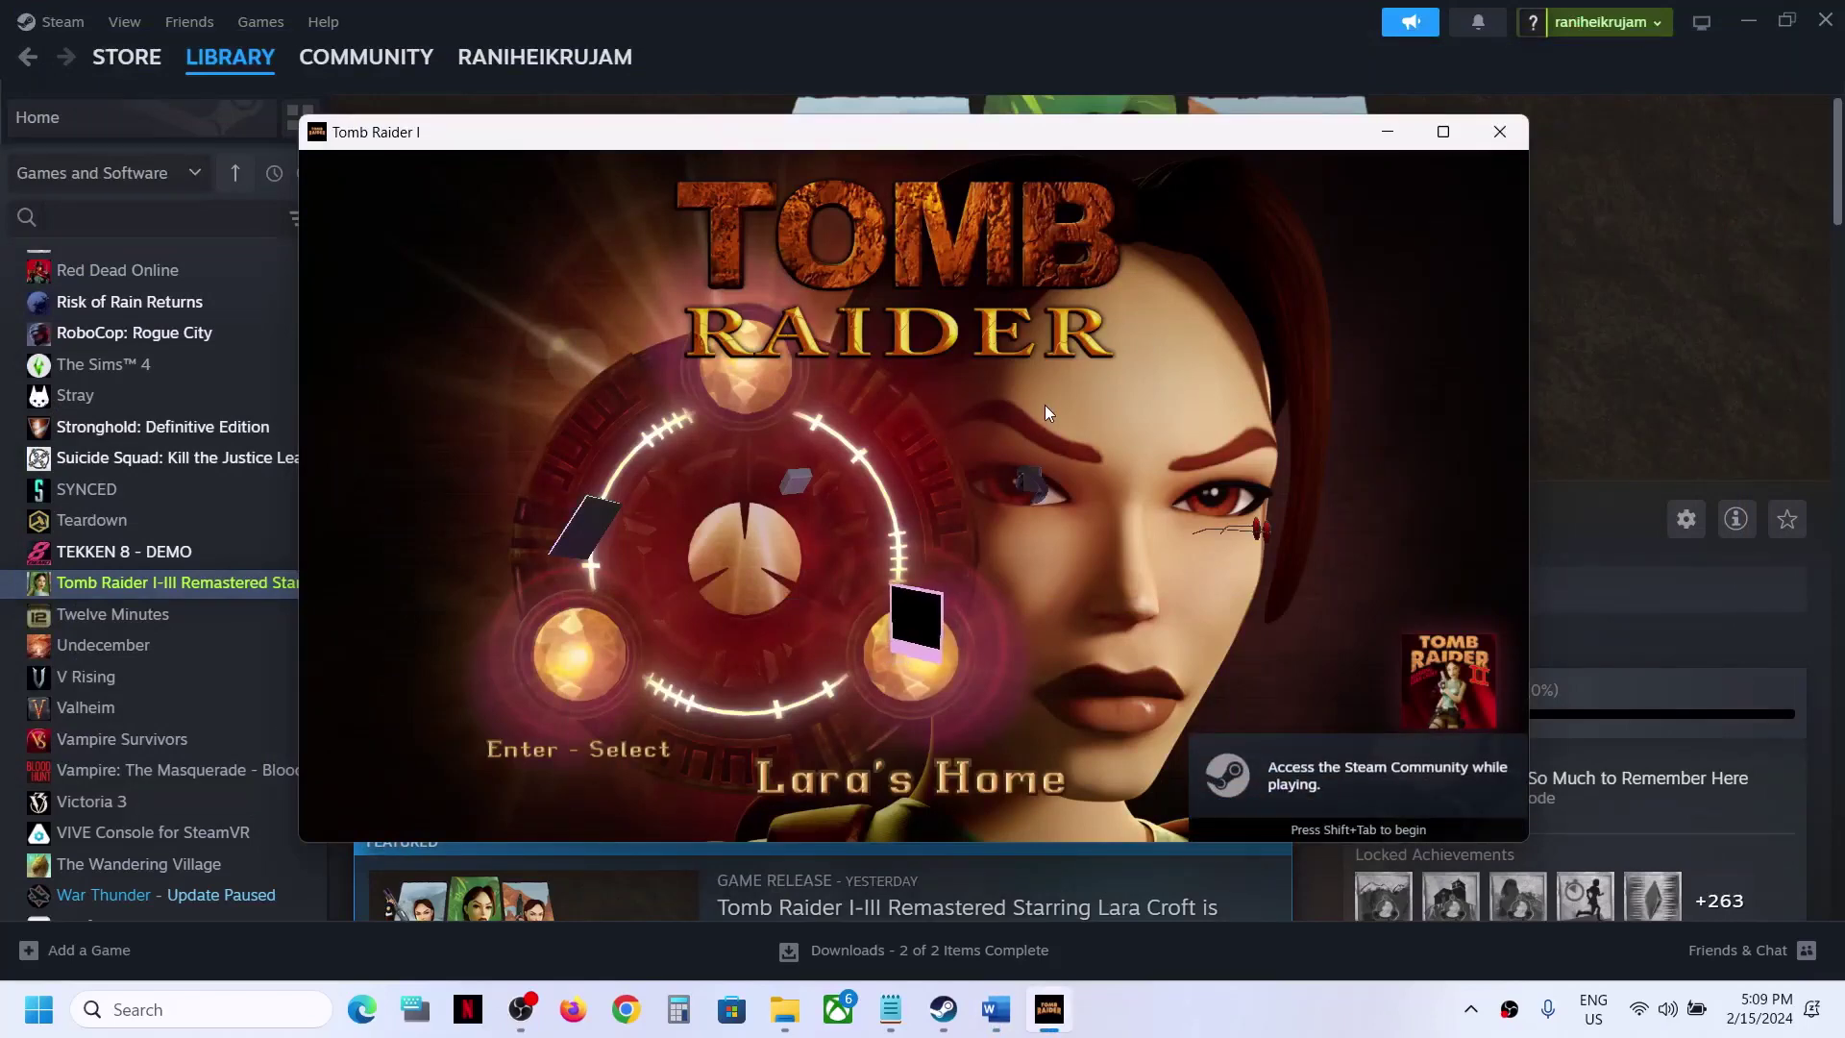
pyautogui.hotkey('alt', 'Return')
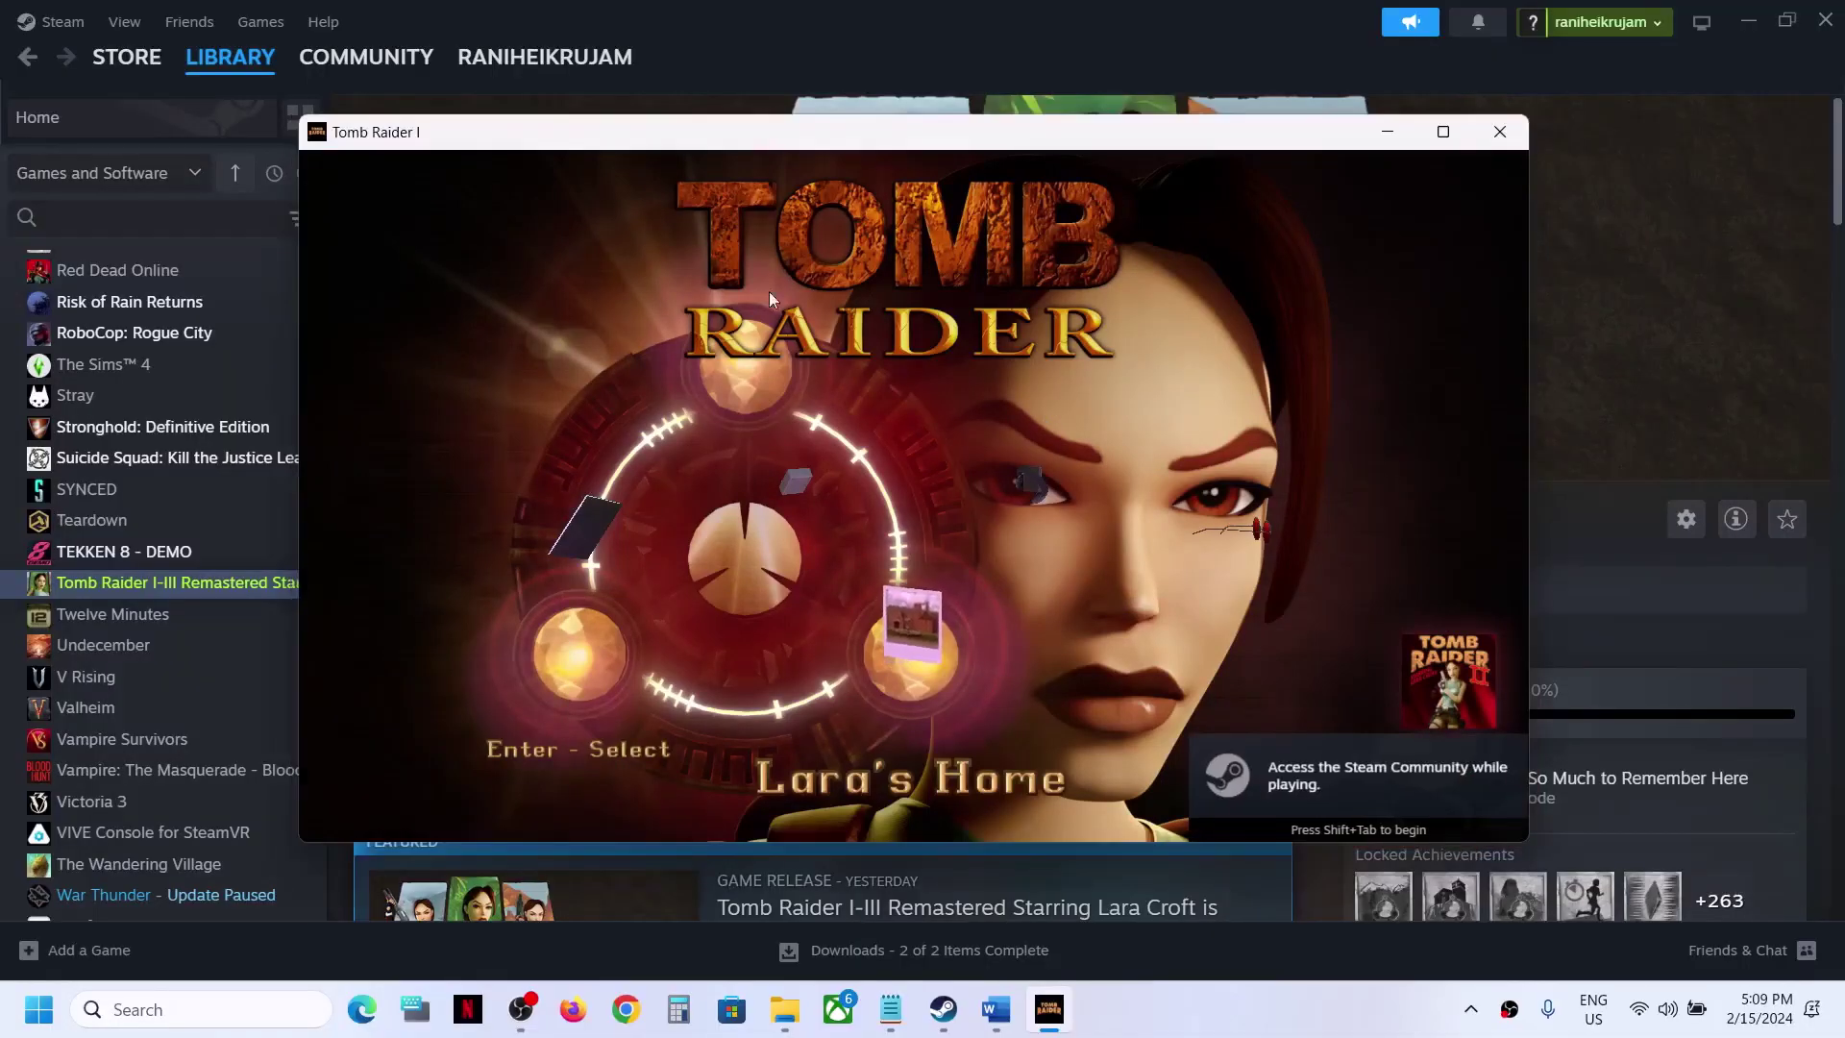
# Bring up Step 3 in the Word notes and highlight its -nolegal launch option instruction.
pyautogui.click(996, 1009)
pyautogui.scroll(-6, 788, 590)
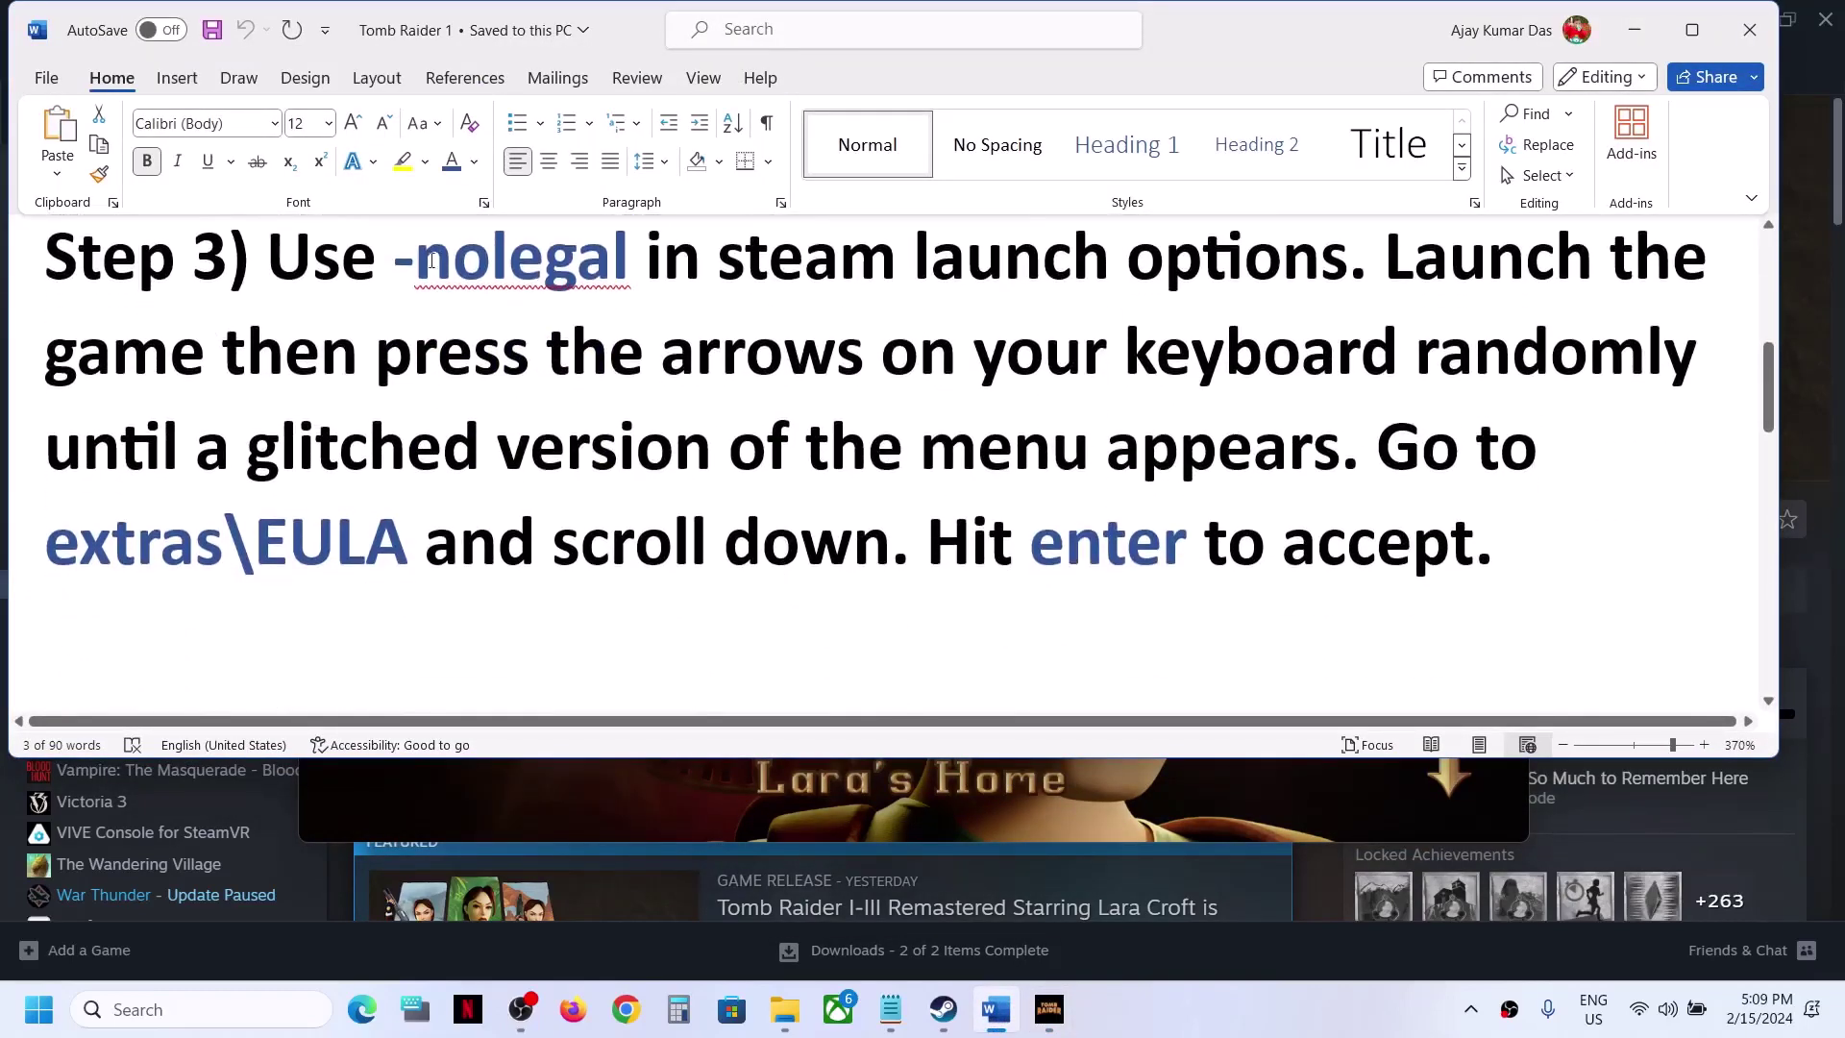
pyautogui.moveTo(493, 265); pyautogui.dragTo(1111, 261)
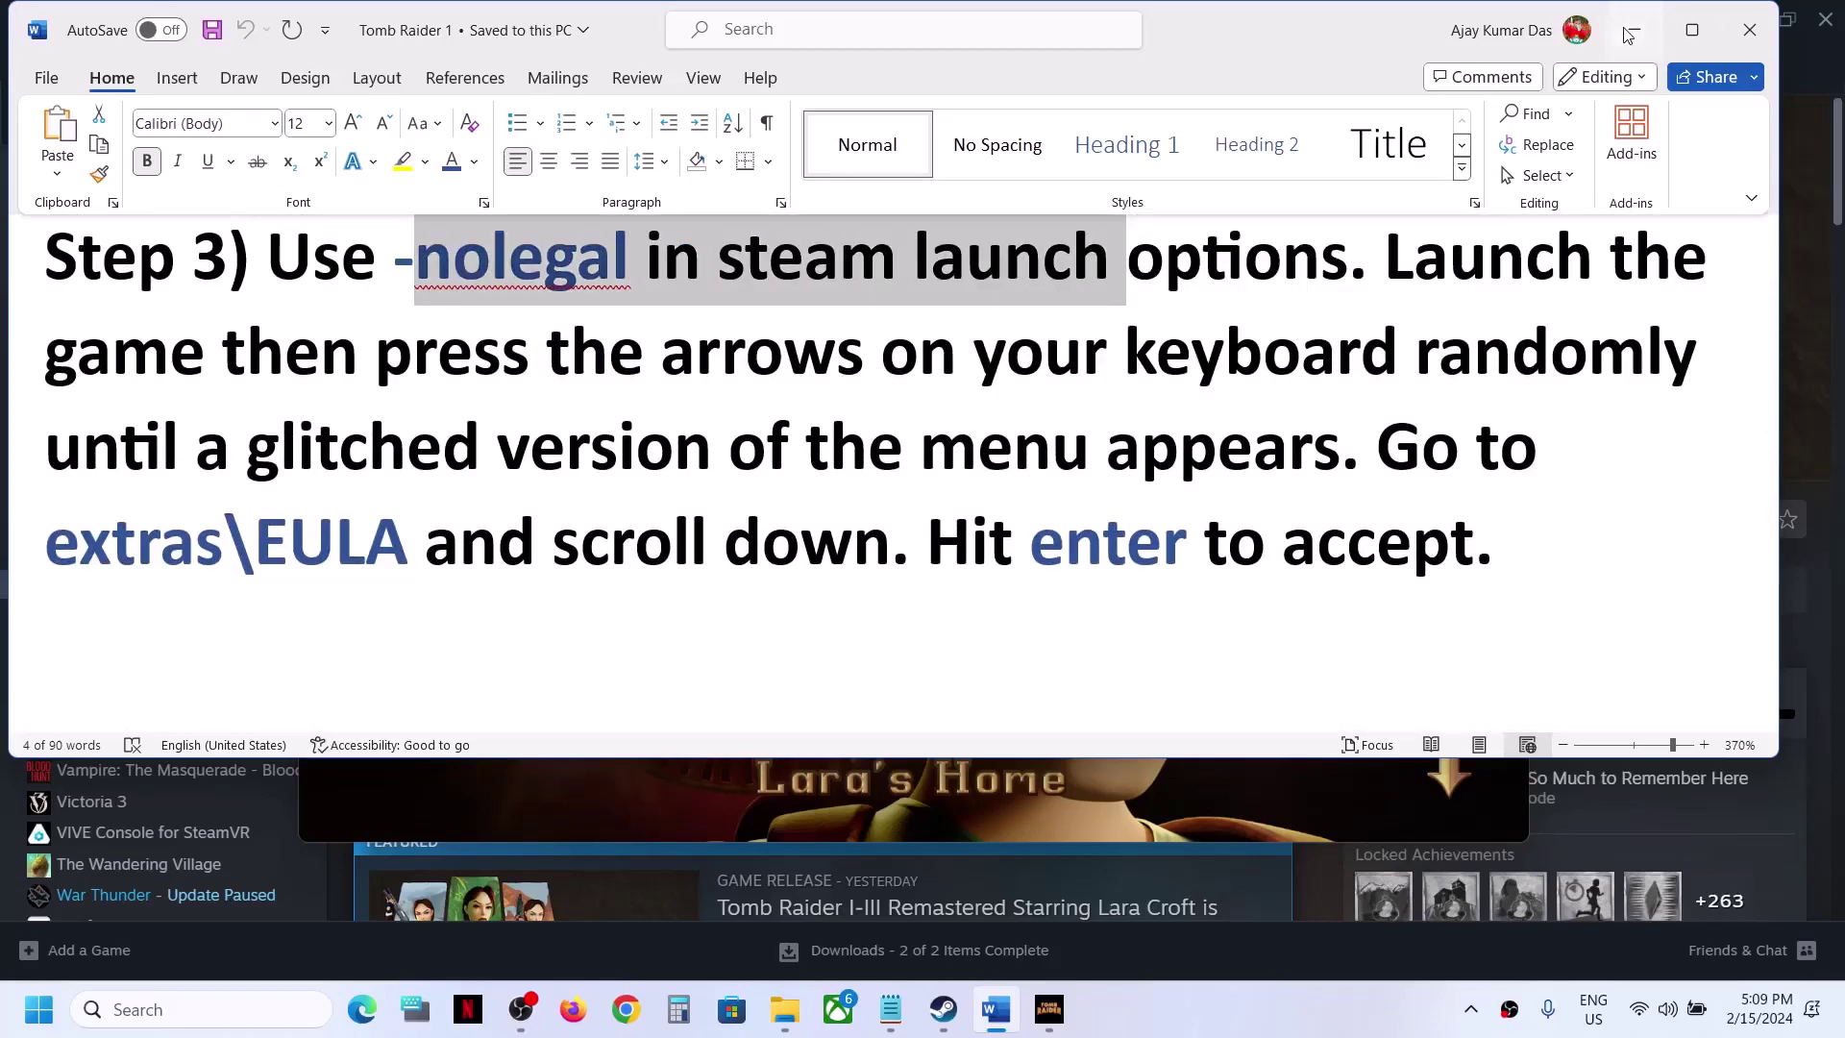
pyautogui.click(1633, 30)
# Close the running game and check the launch options in its Steam properties.
pyautogui.click(1500, 132)
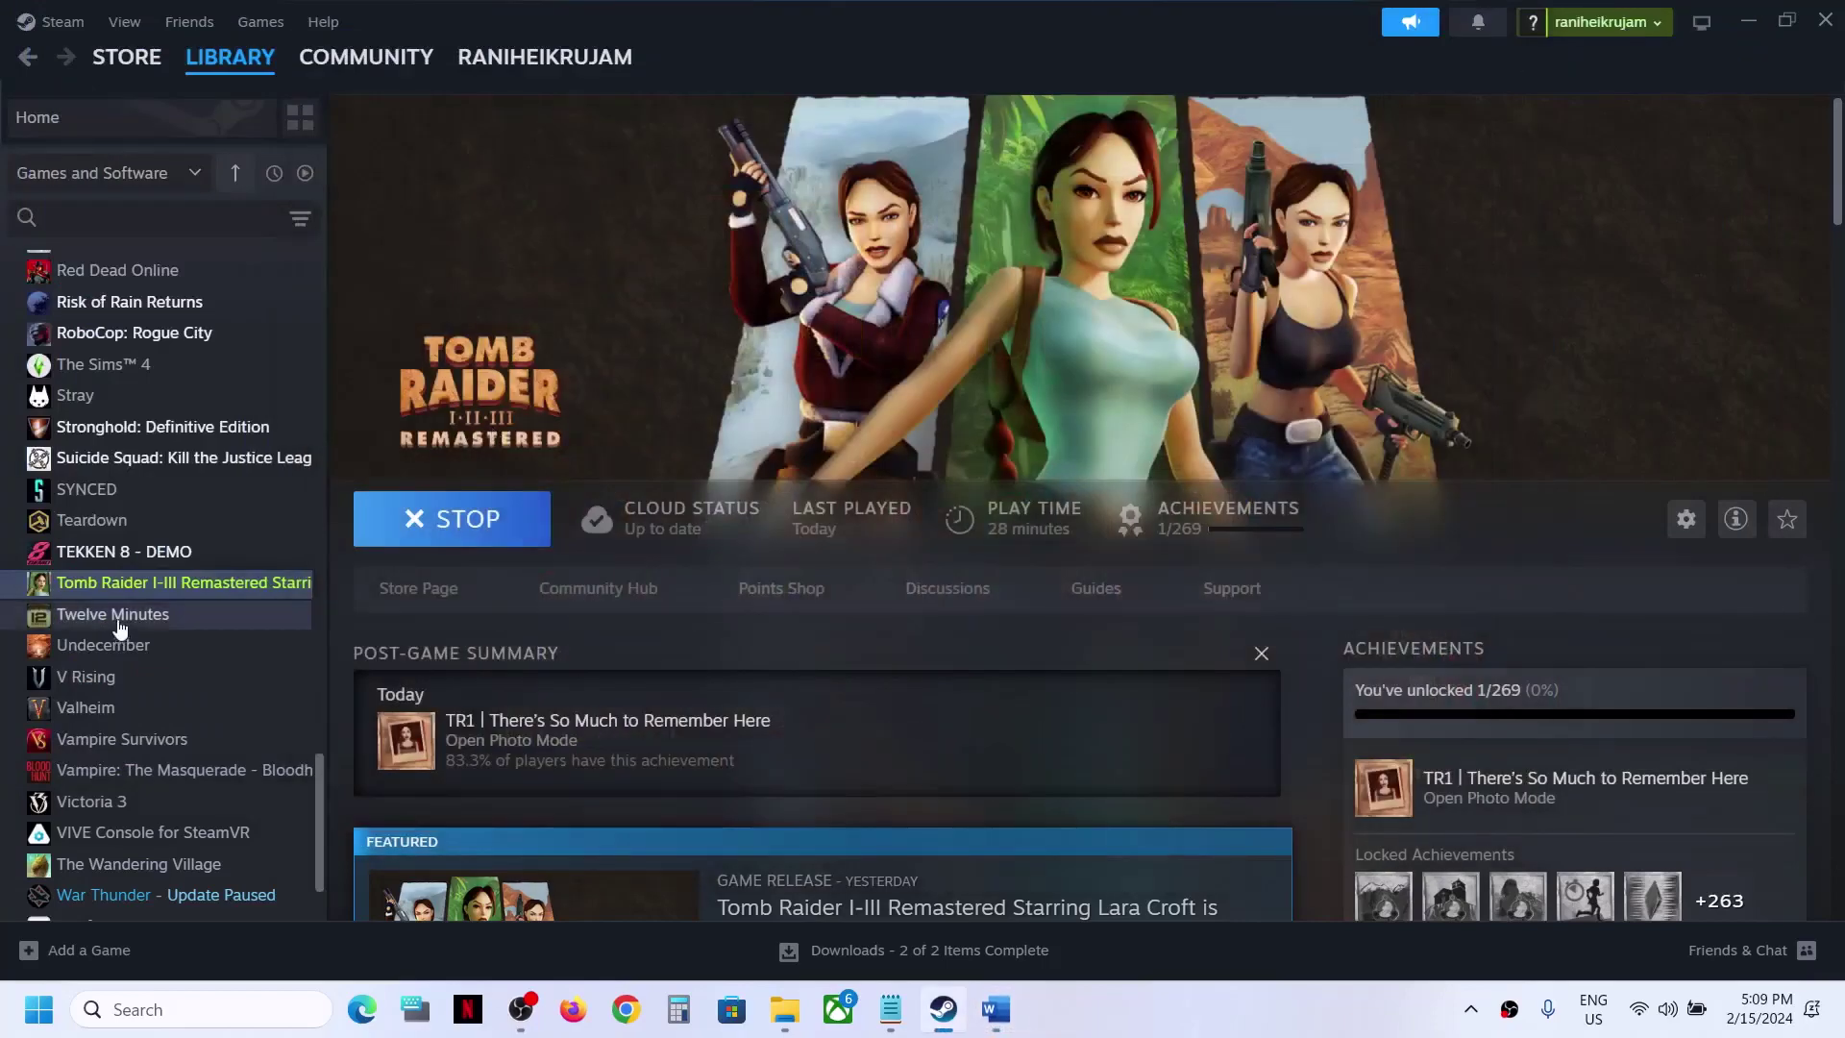
pyautogui.rightClick(164, 593)
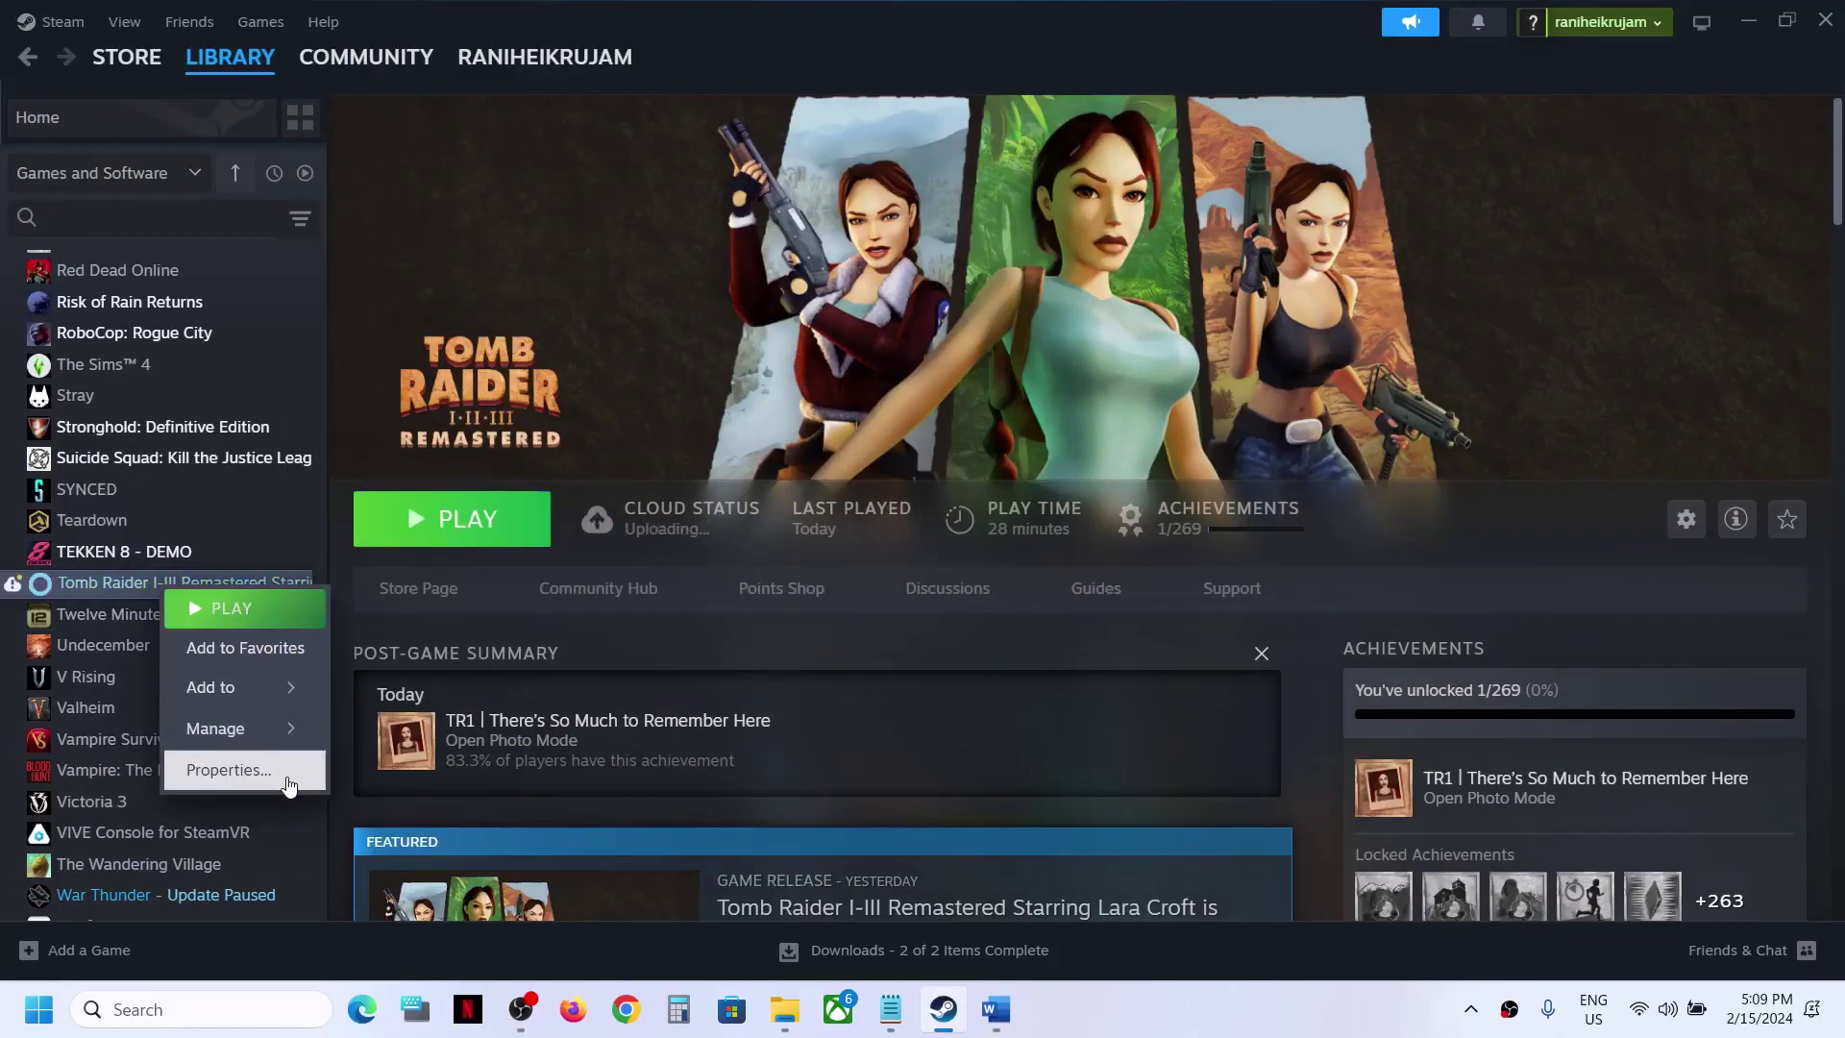
pyautogui.click(227, 766)
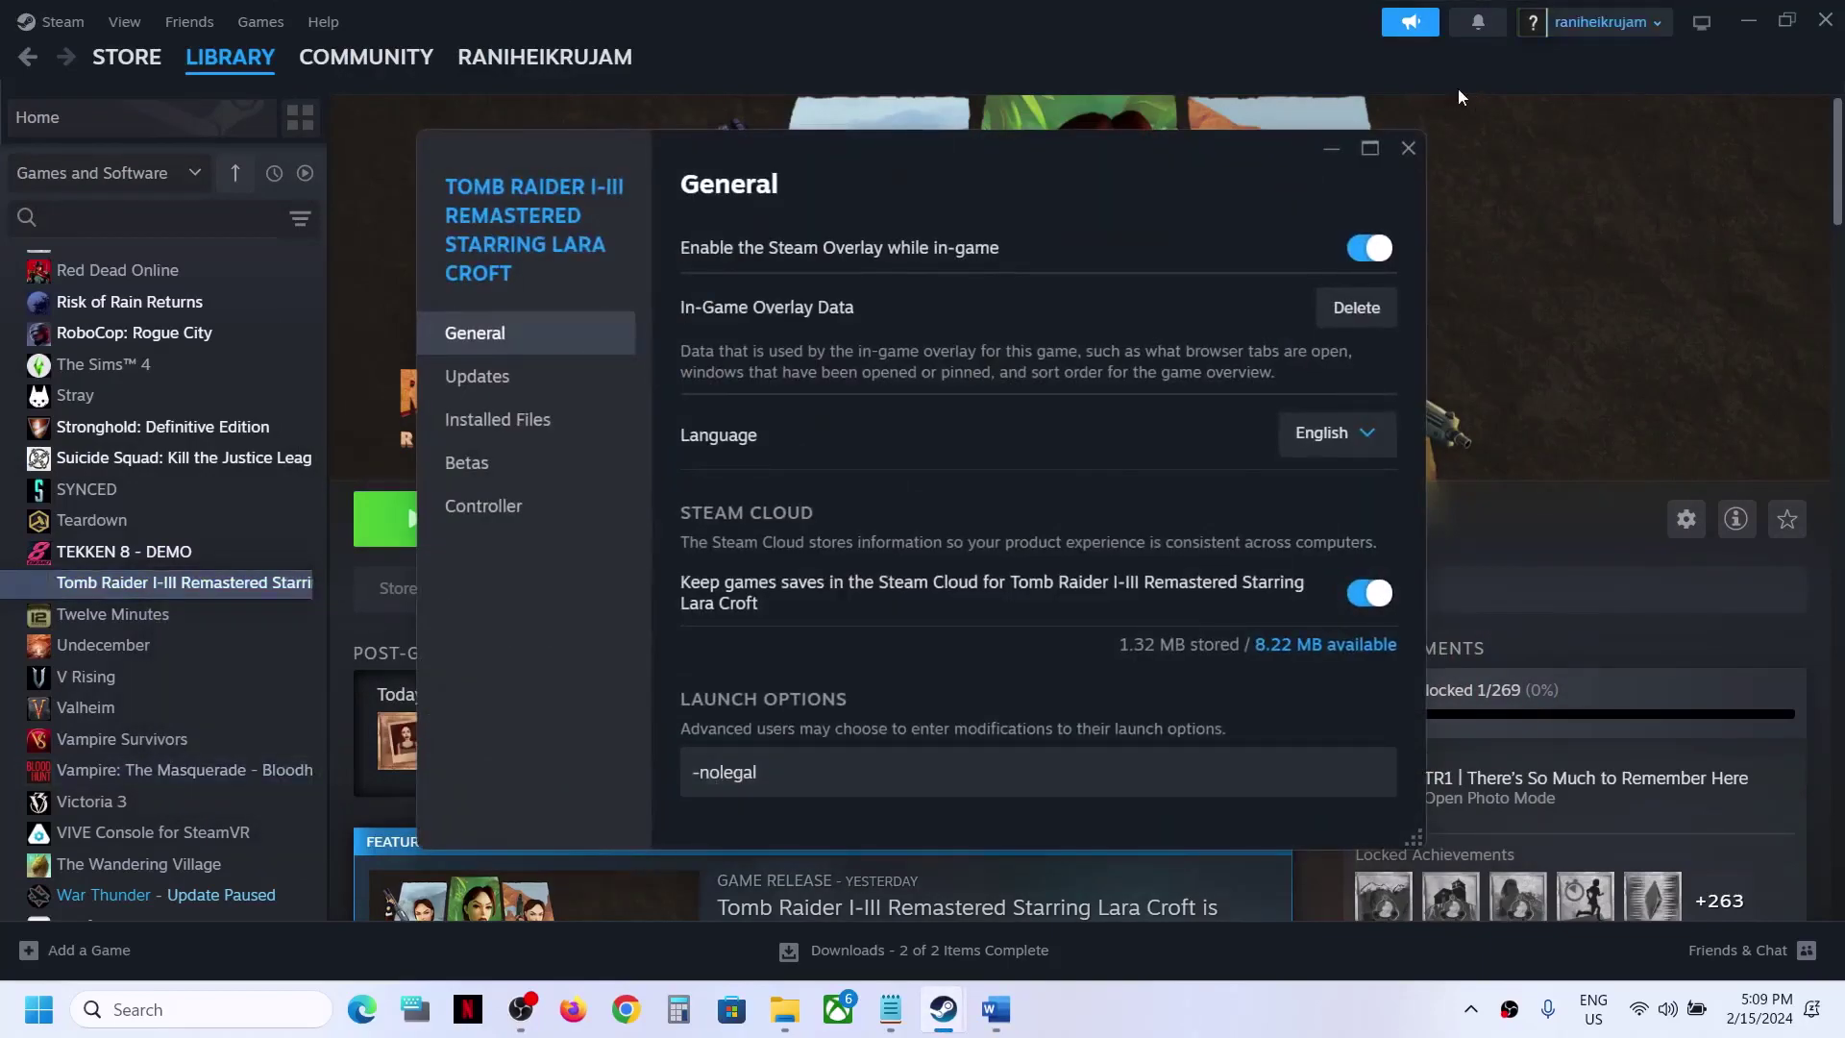
pyautogui.click(1409, 147)
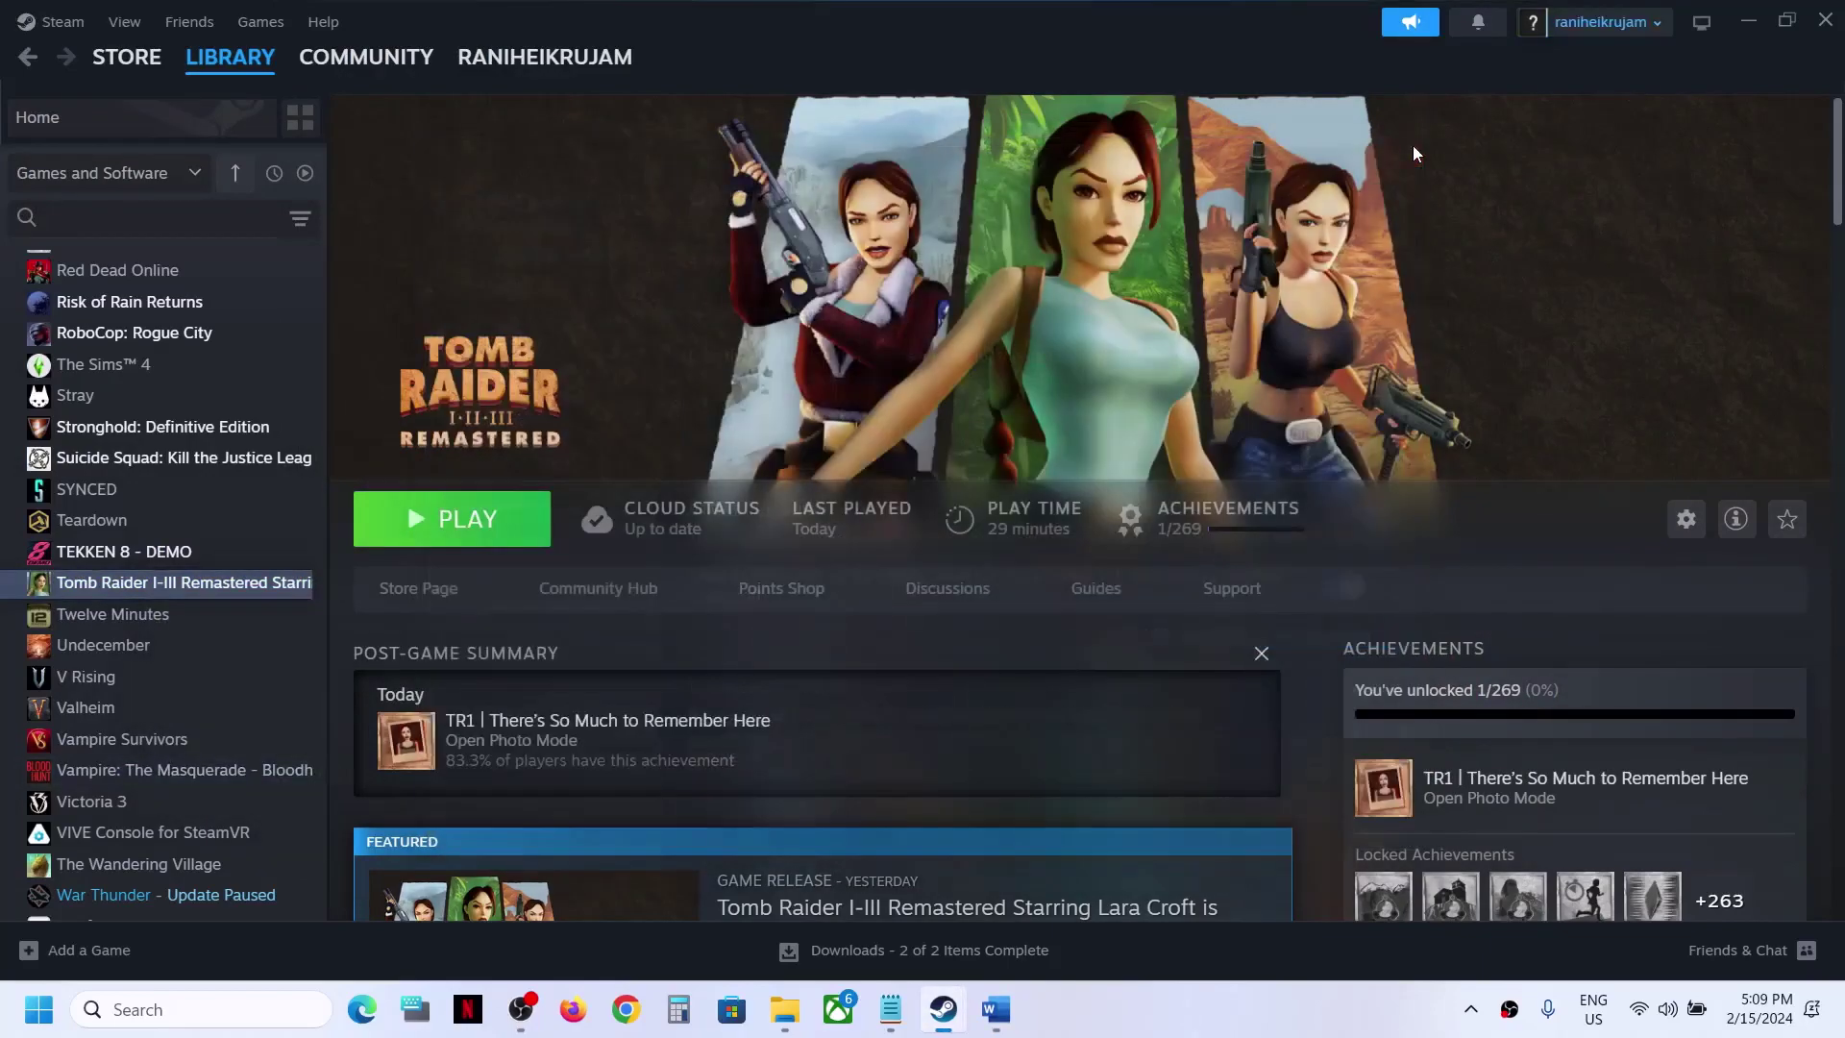
# Highlight the Step 3 instruction on triggering the glitched menu in the Word notes, and launch the game from Steam again.
pyautogui.click(1009, 1021)
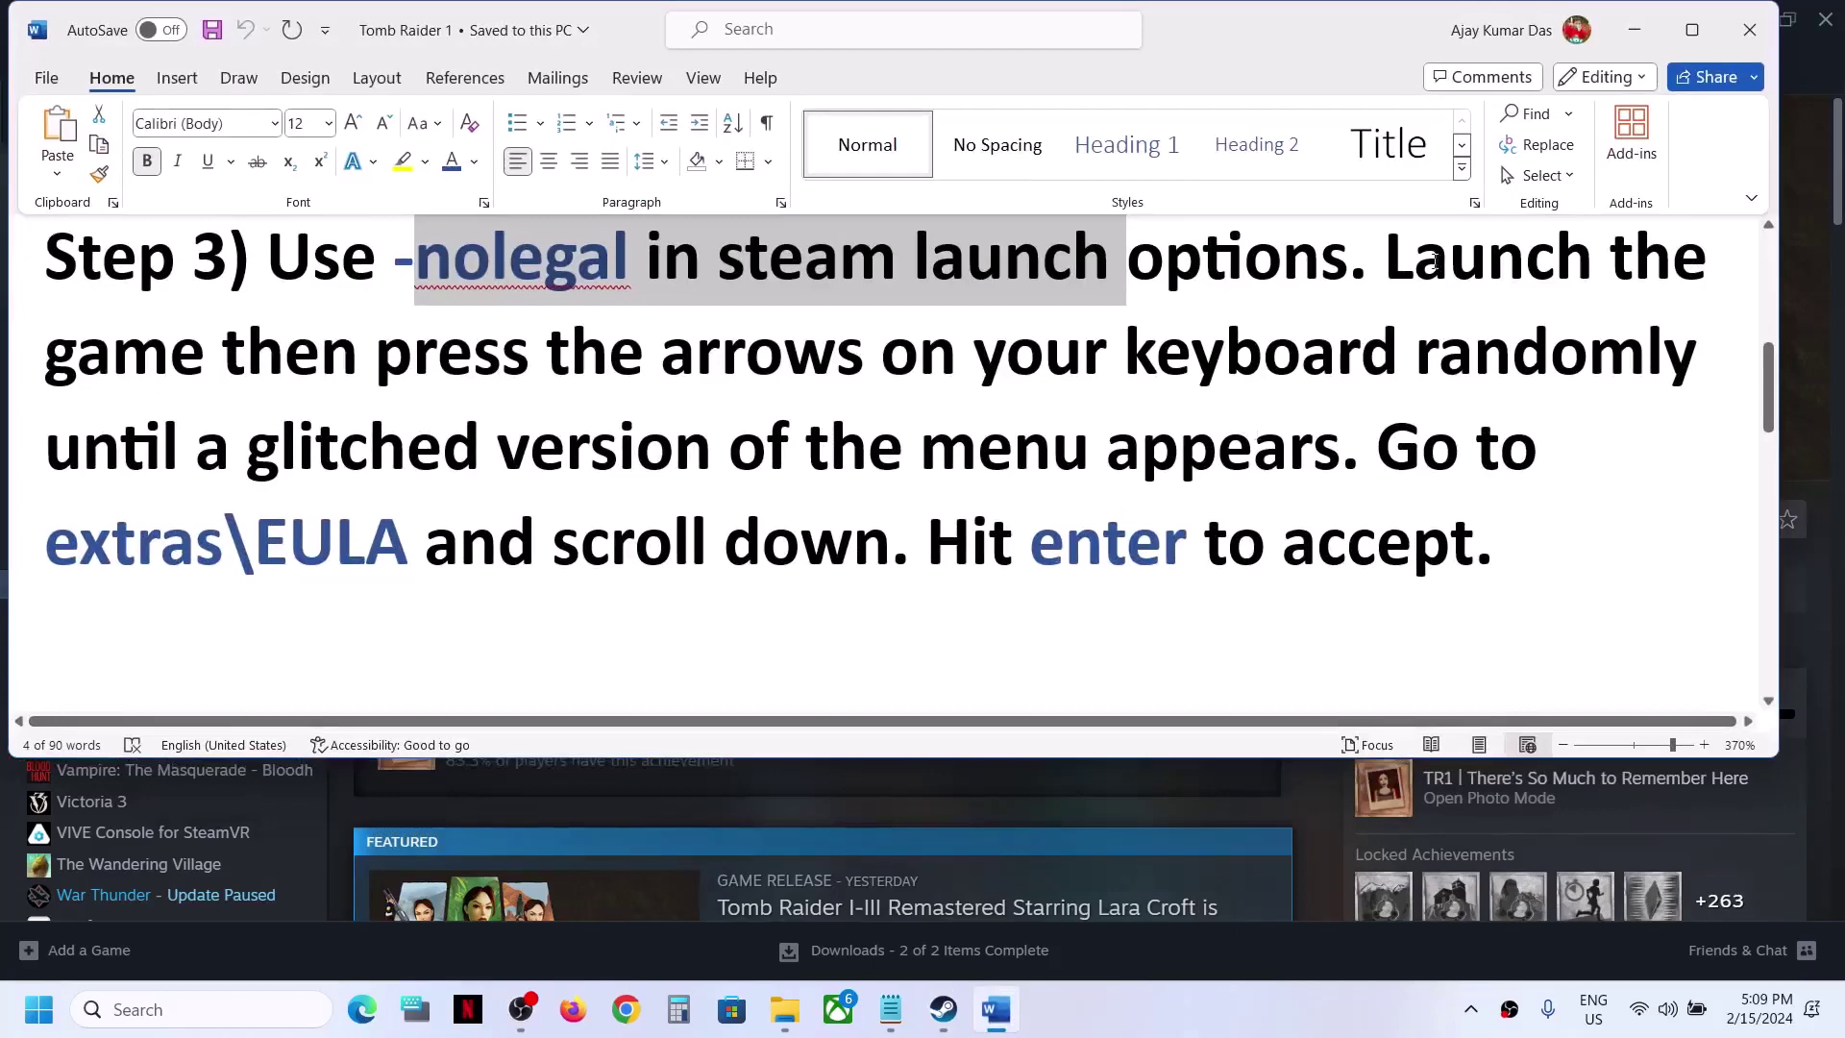
pyautogui.moveTo(1387, 255); pyautogui.dragTo(1341, 444)
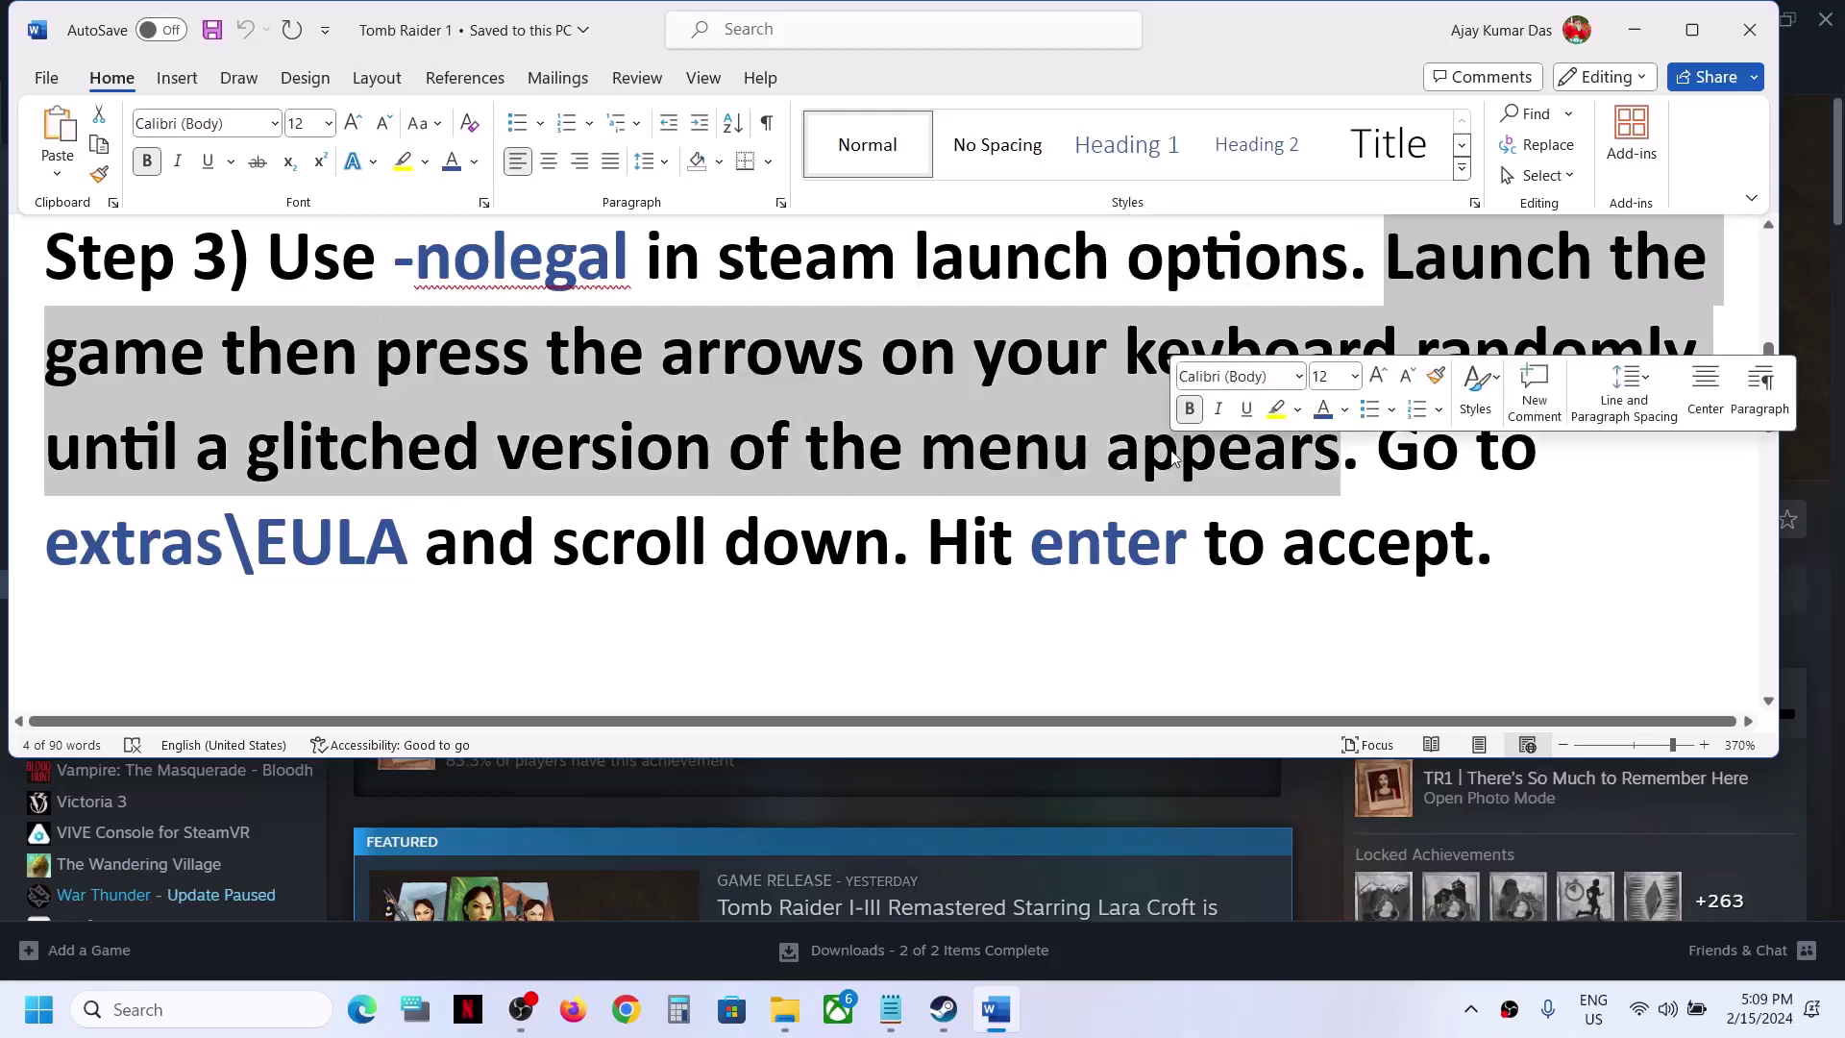
pyautogui.hotkey('alt', 'Tab')
pyautogui.click(502, 534)
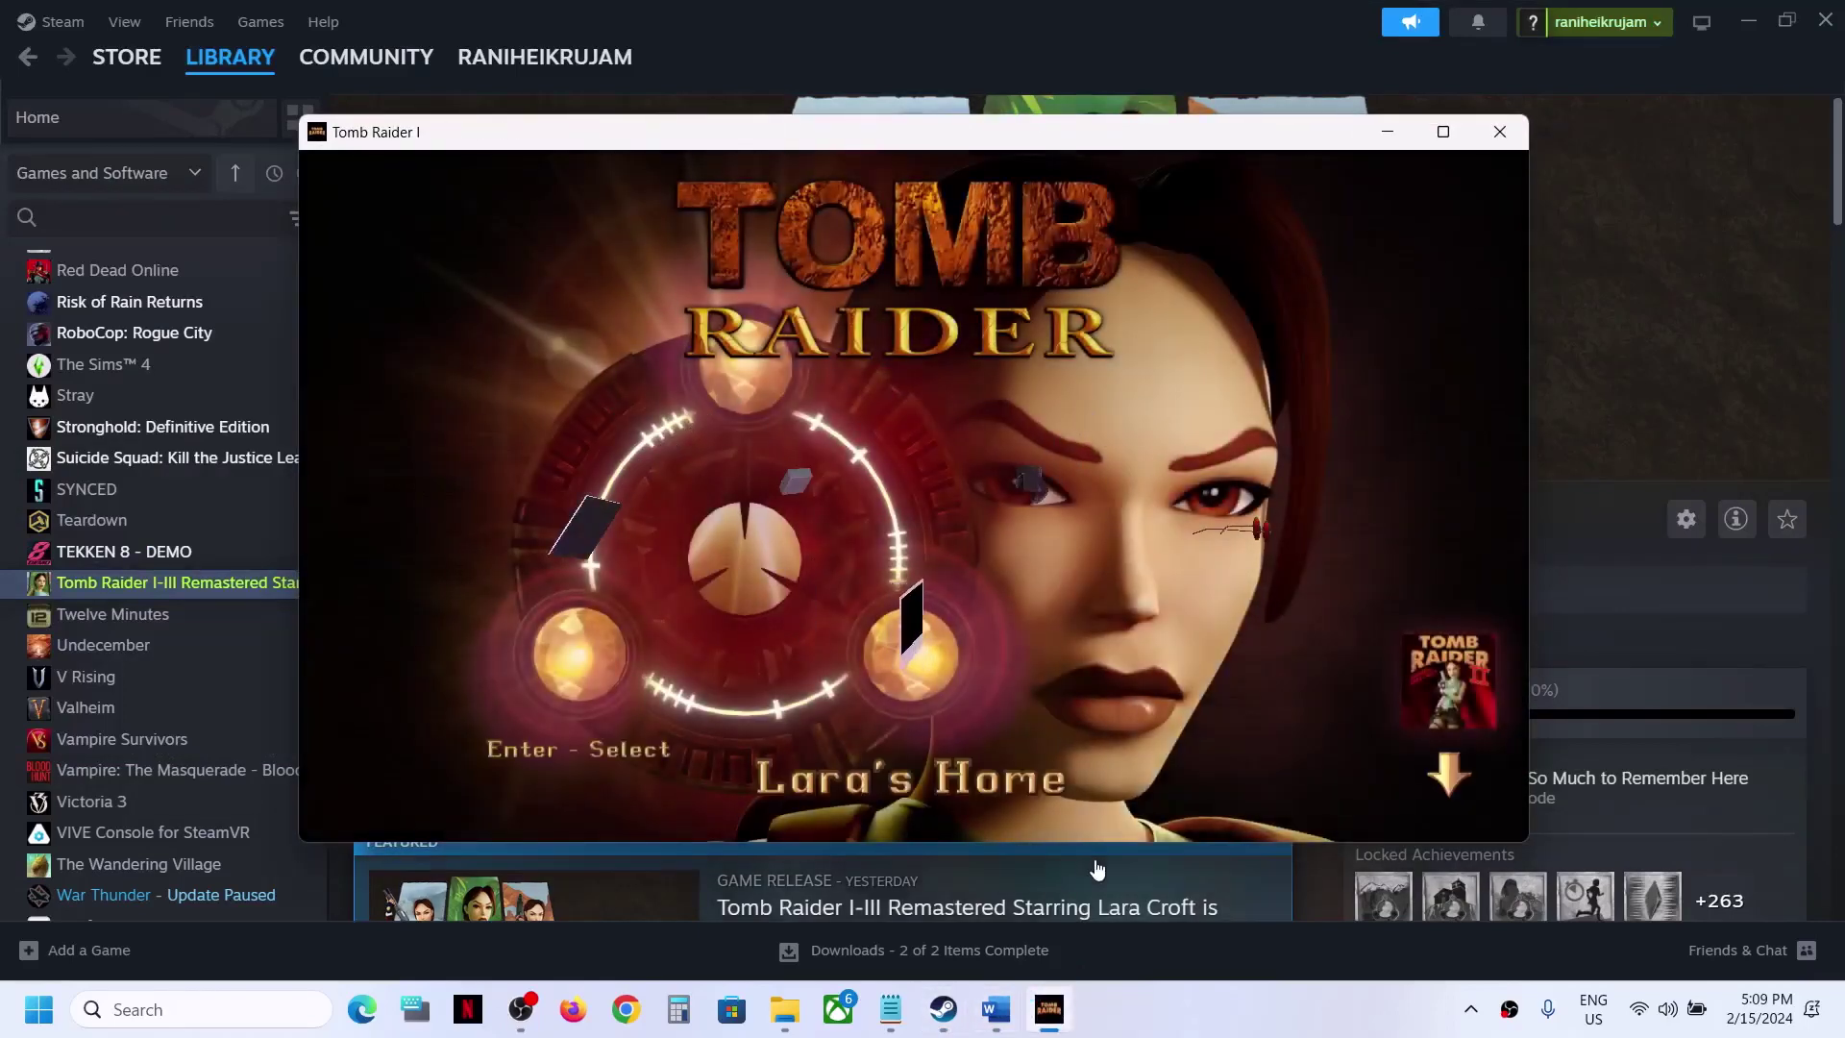
# Highlight the Step 3 instructions on the glitched menu and going to extras\EULA in the Word notes.
pyautogui.click(995, 1004)
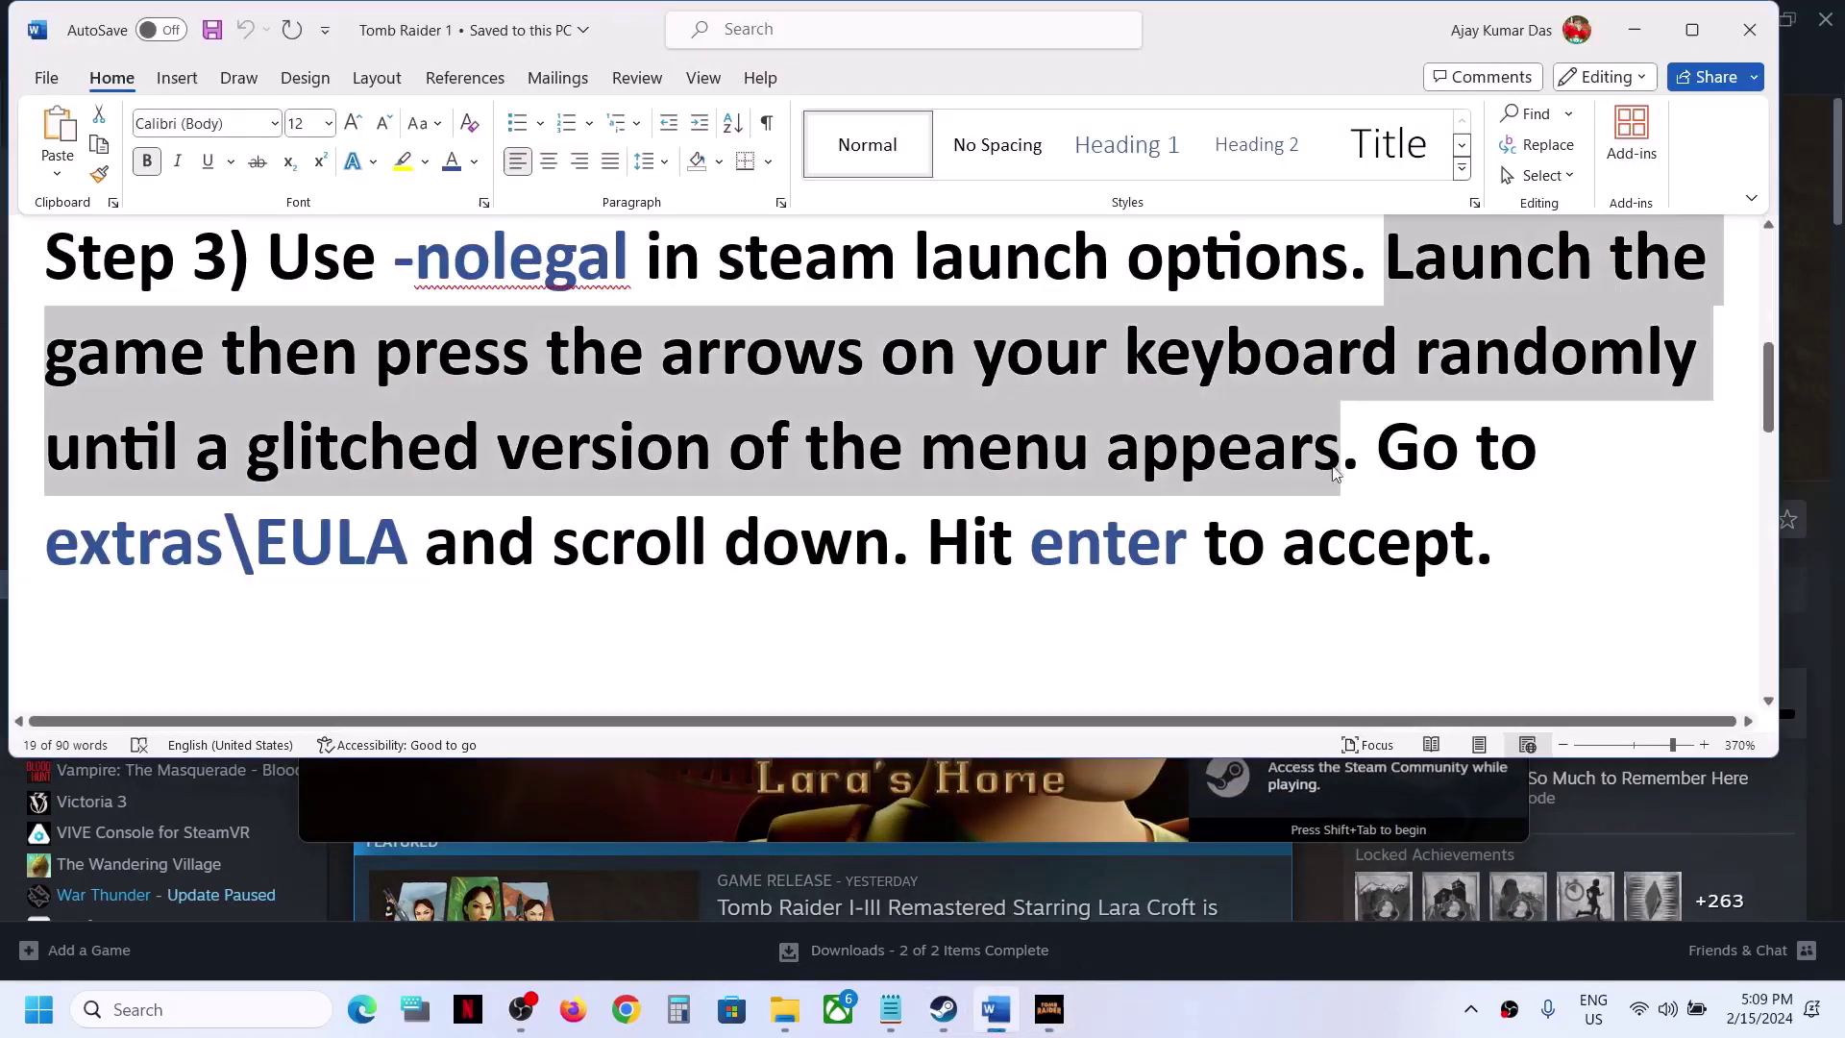
pyautogui.click(980, 390)
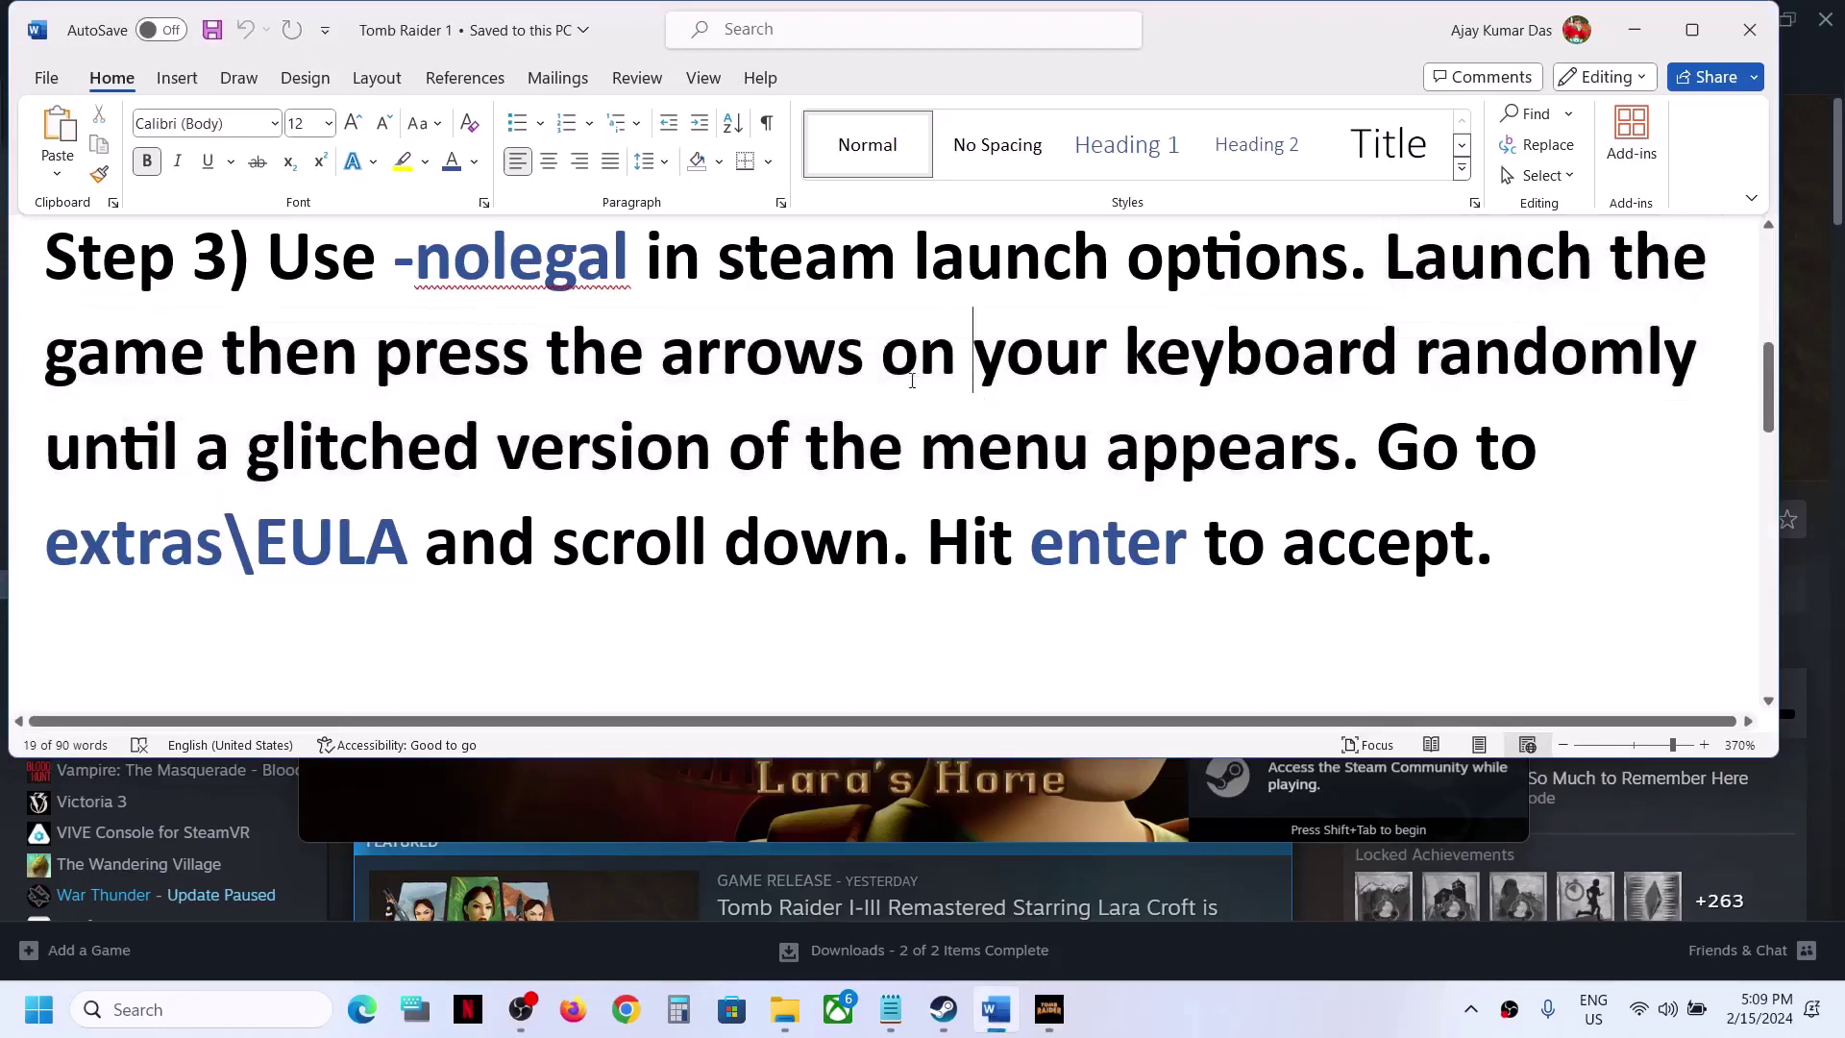
pyautogui.moveTo(721, 351); pyautogui.dragTo(1280, 469)
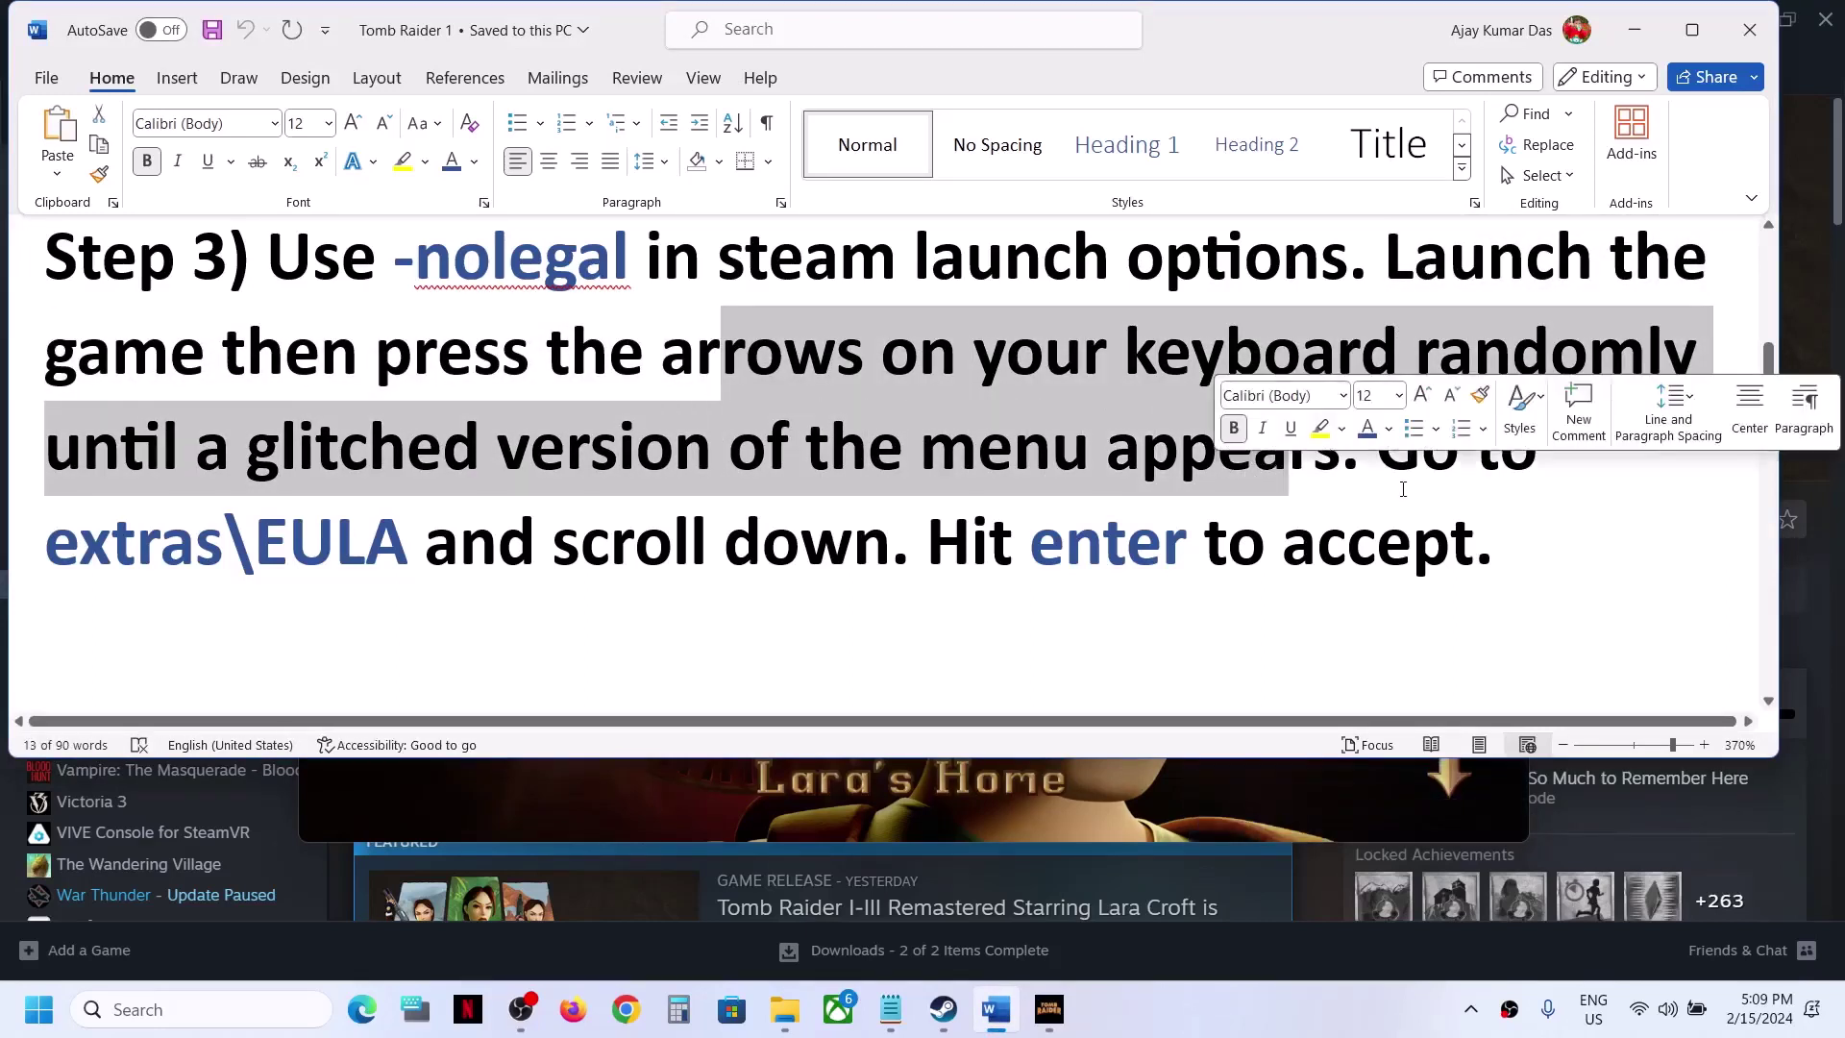
pyautogui.click(1405, 458)
pyautogui.moveTo(1398, 451); pyautogui.dragTo(659, 573)
# Switch to the Tomb Raider I game and open the EULA from its Extras menu.
pyautogui.hotkey('alt', 'Tab')
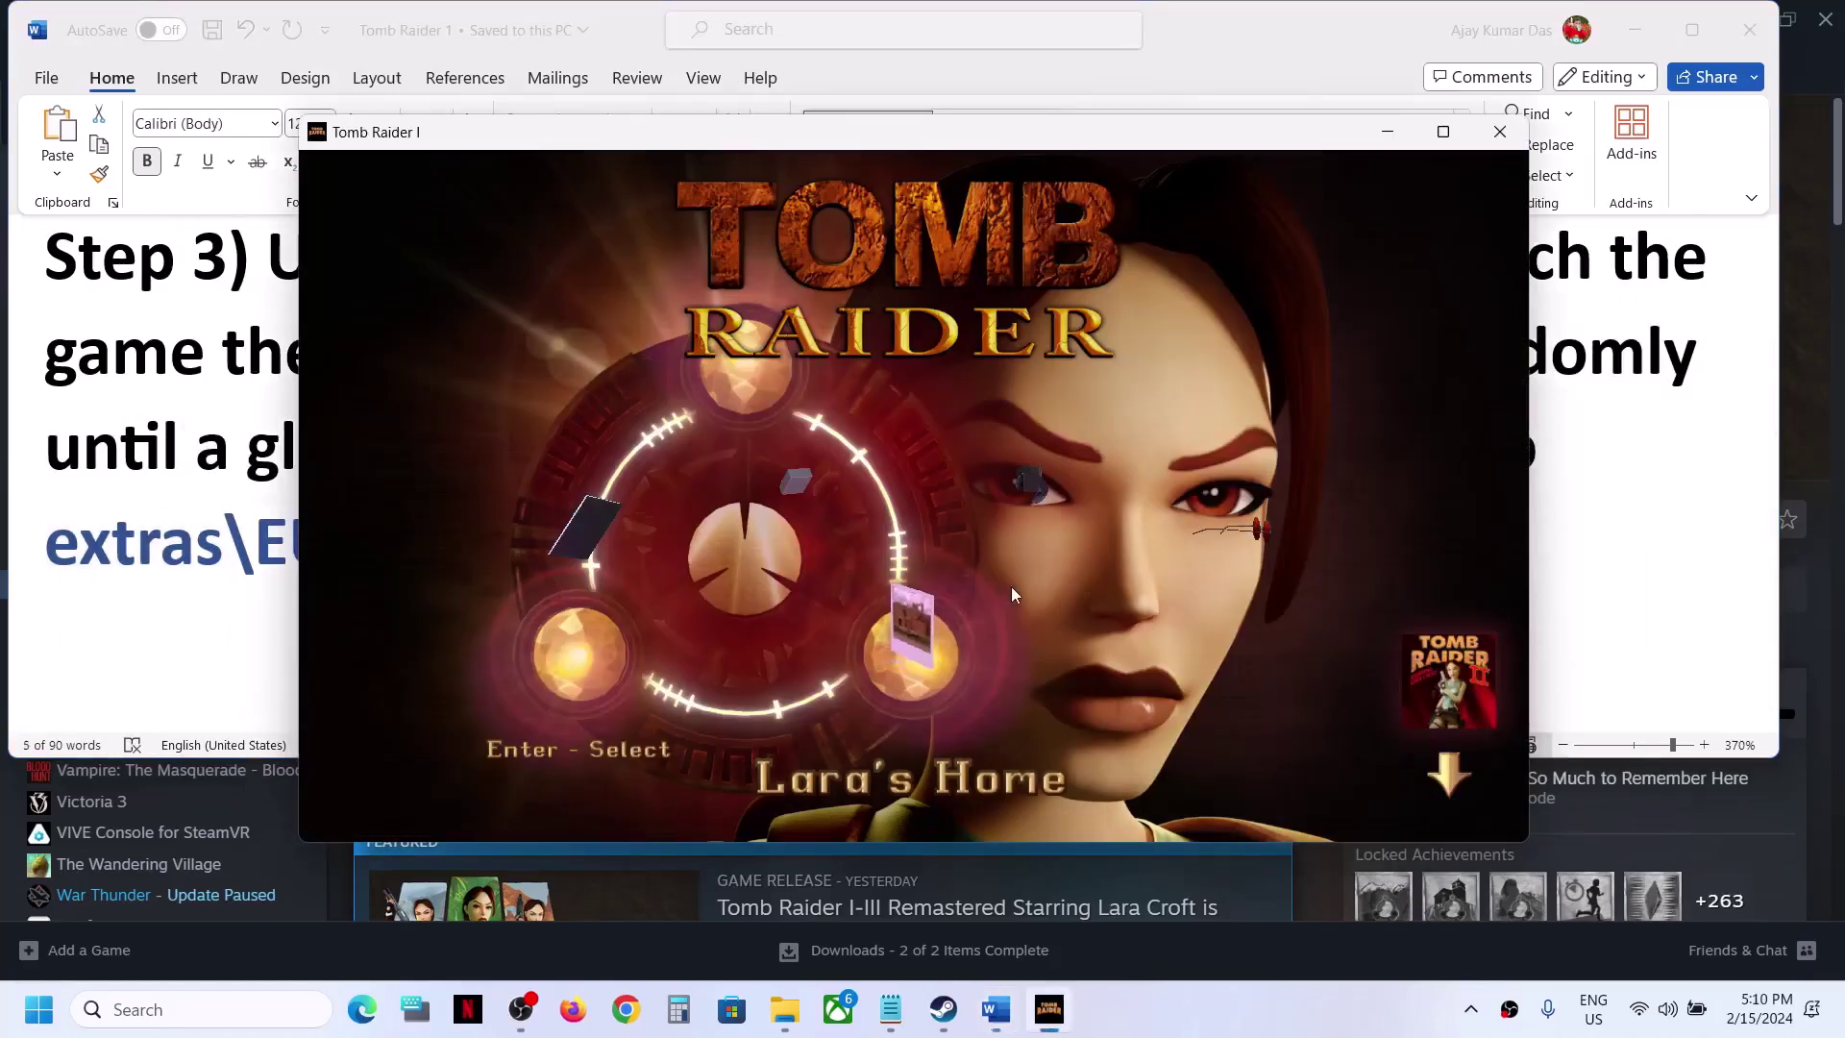
pyautogui.press('Right')
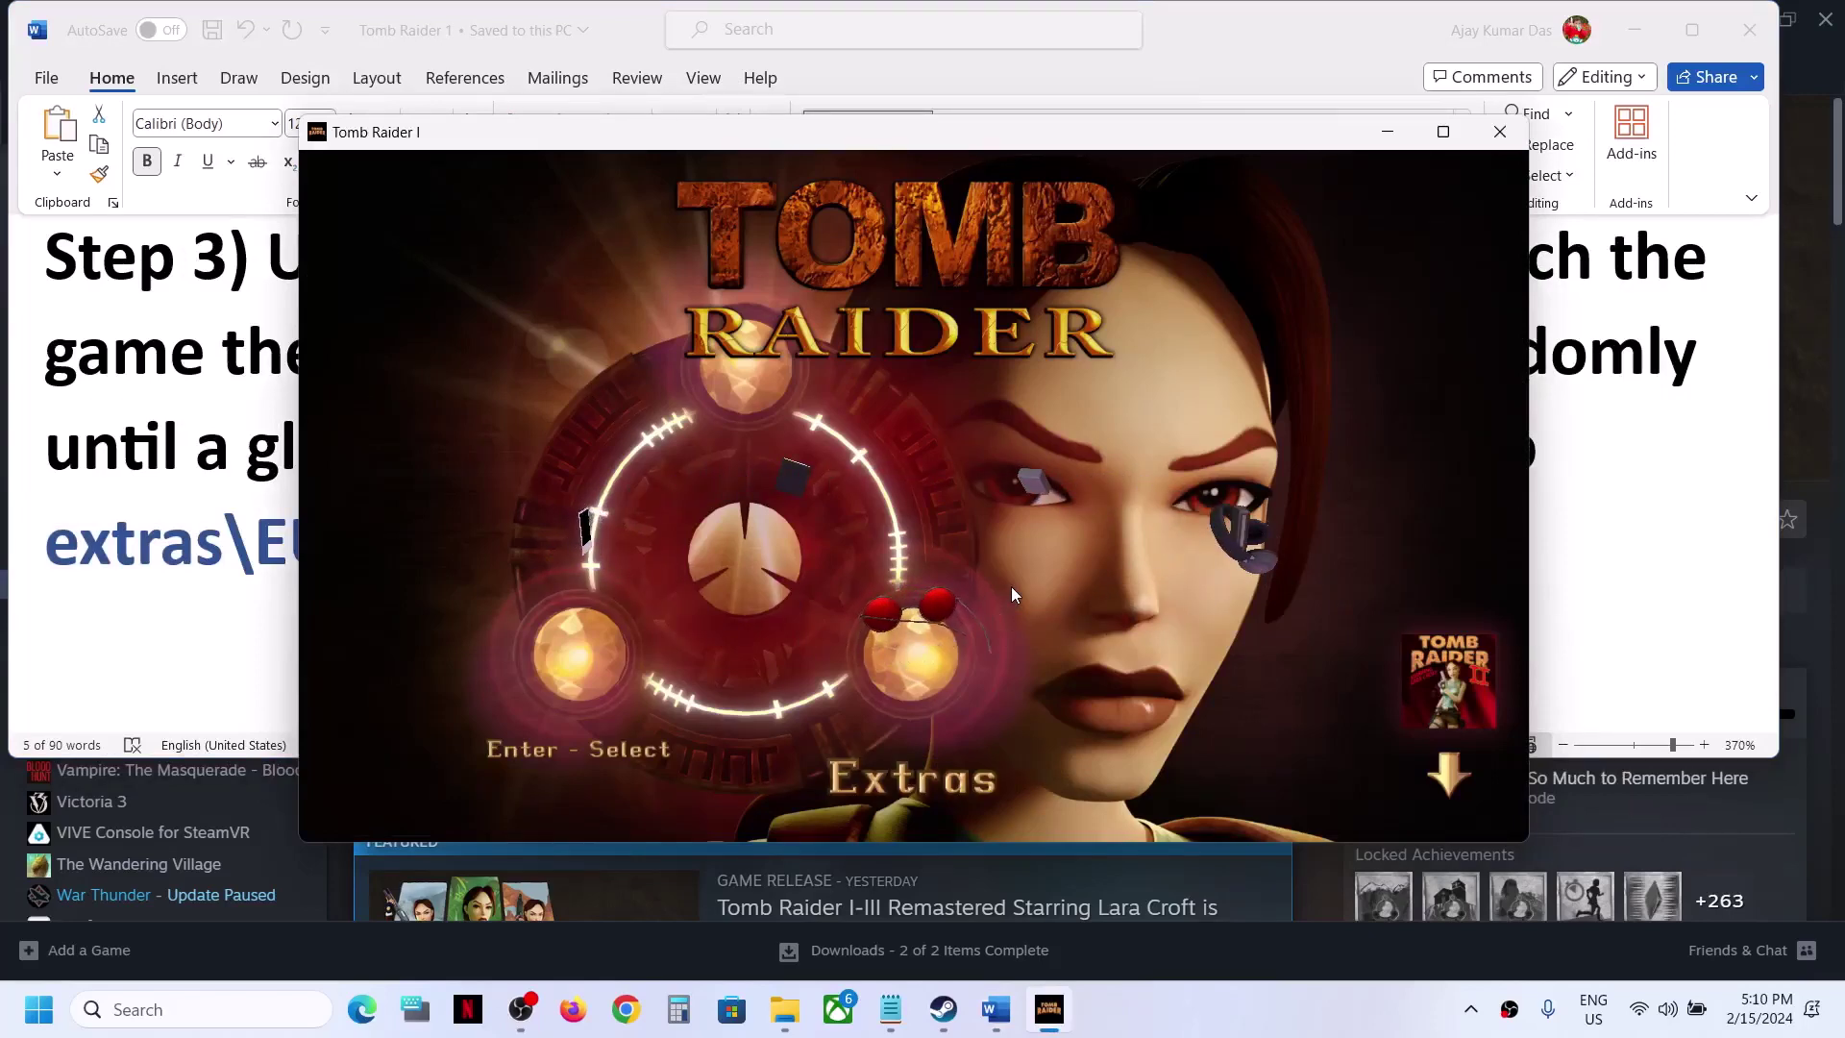
pyautogui.press('Return')
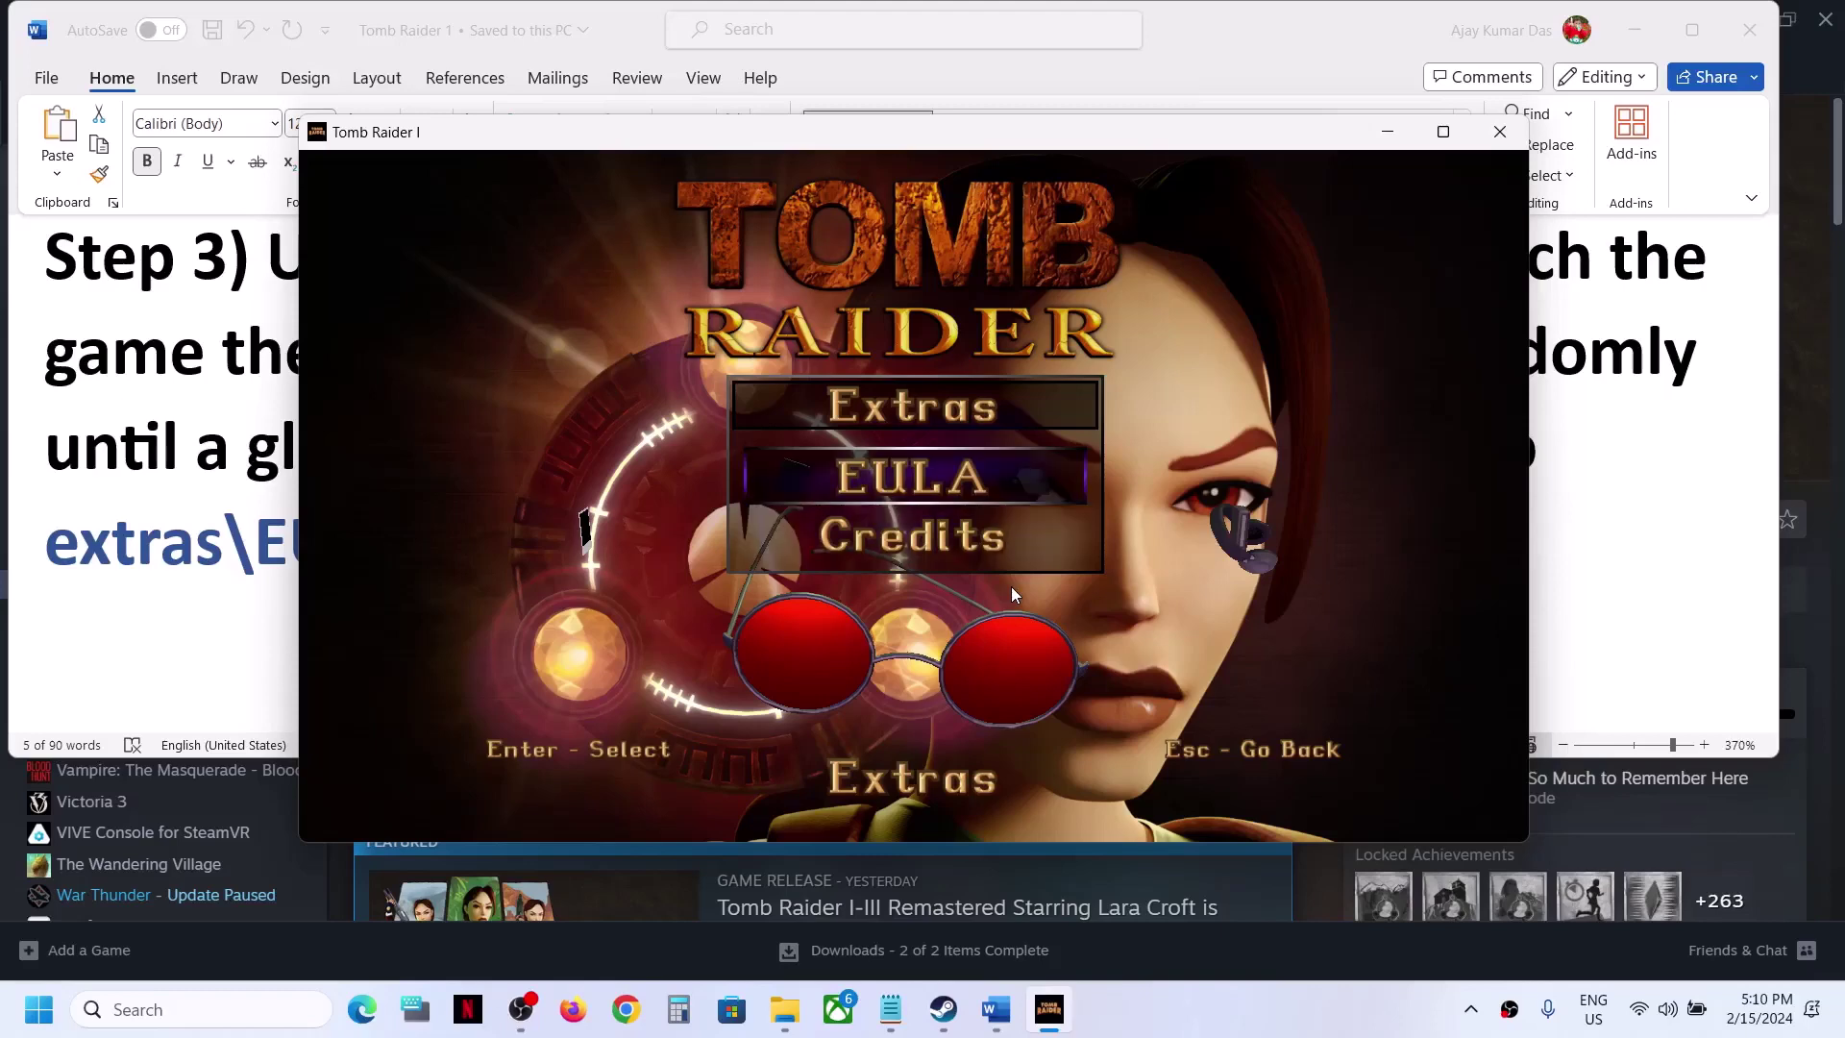
pyautogui.press('Return')
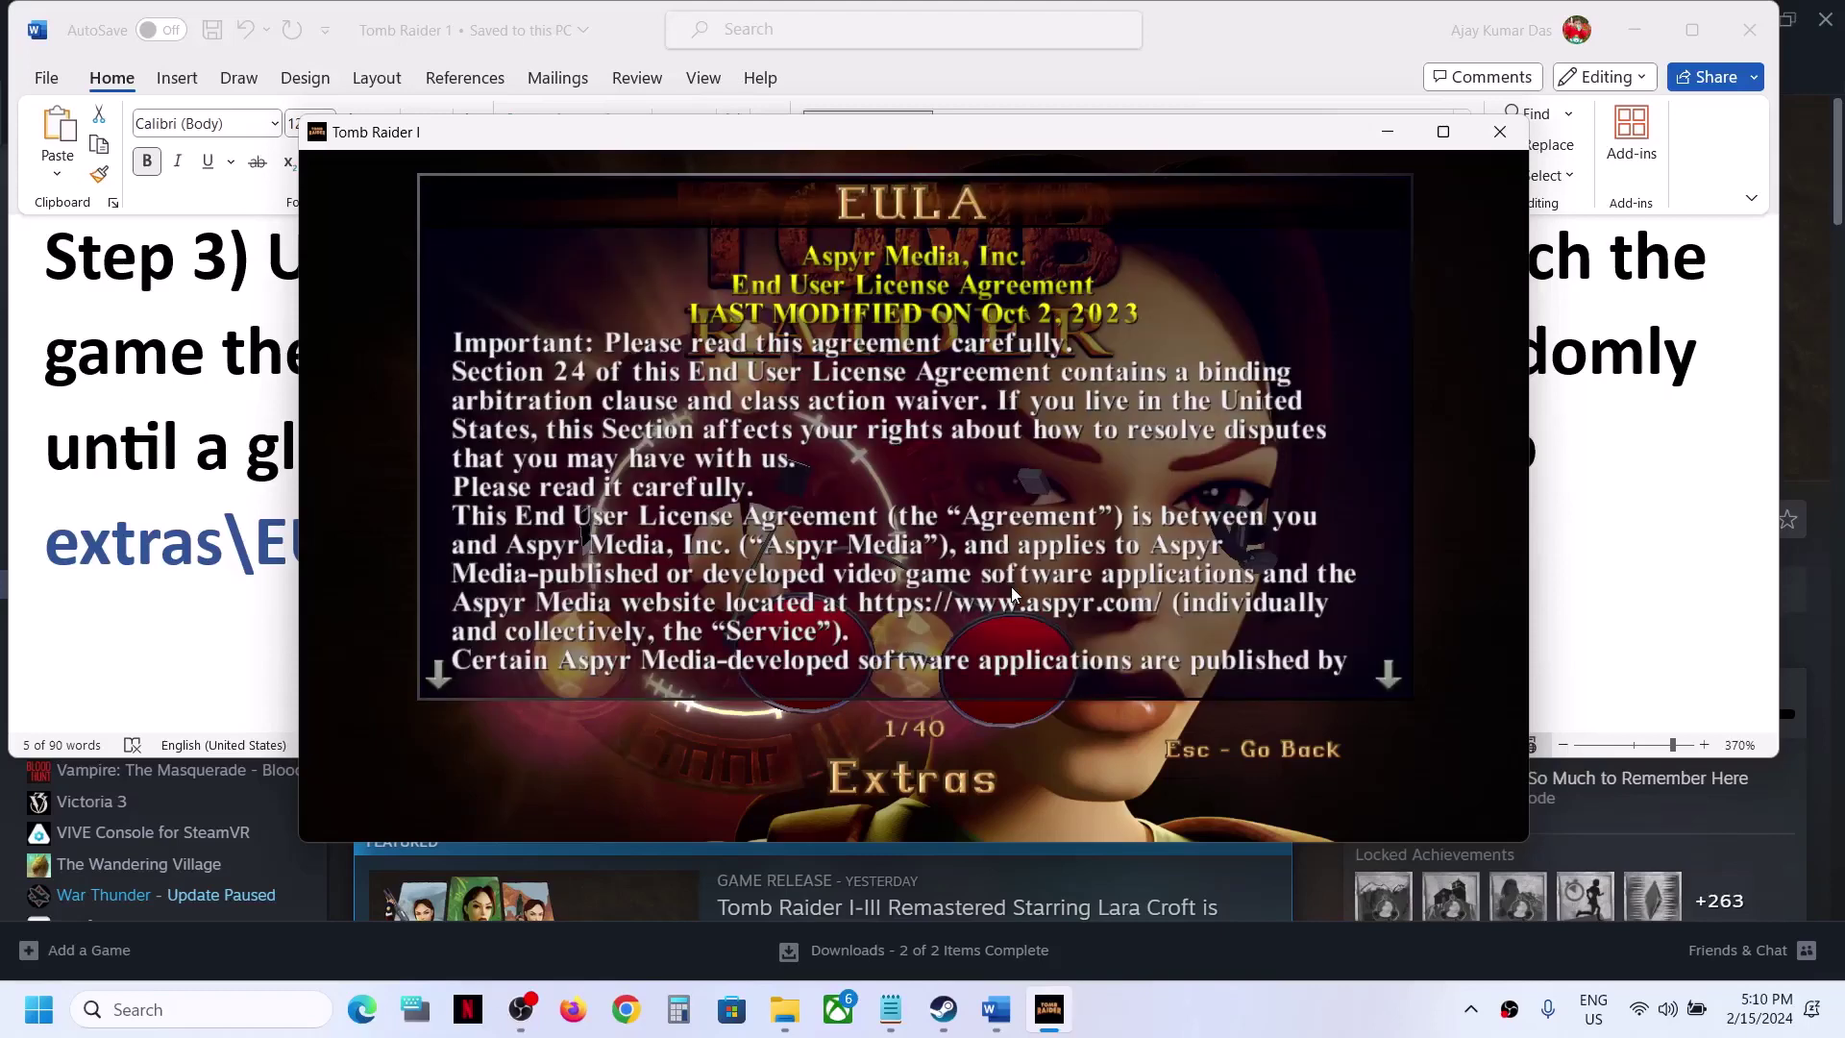
# Page down through the game's EULA towards the end of the agreement.
pyautogui.press('Down')
pyautogui.press('Down')
pyautogui.press('Down')
pyautogui.press('Down')
pyautogui.press('Down')
pyautogui.press('Down')
pyautogui.press('Down')
pyautogui.press('Down')
pyautogui.press('Down')
pyautogui.press('Down')
pyautogui.press('Down')
pyautogui.press('Down')
pyautogui.press('Down')
pyautogui.press('Down')
pyautogui.press('Down')
pyautogui.press('Down')
pyautogui.press('Down')
pyautogui.press('Down')
pyautogui.press('Down')
pyautogui.press('Down')
pyautogui.press('Down')
pyautogui.press('Down')
pyautogui.press('Down')
pyautogui.press('Down')
pyautogui.press('Down')
pyautogui.press('Down')
pyautogui.press('Down')
pyautogui.press('Down')
pyautogui.press('Down')
pyautogui.press('Down')
pyautogui.press('Down')
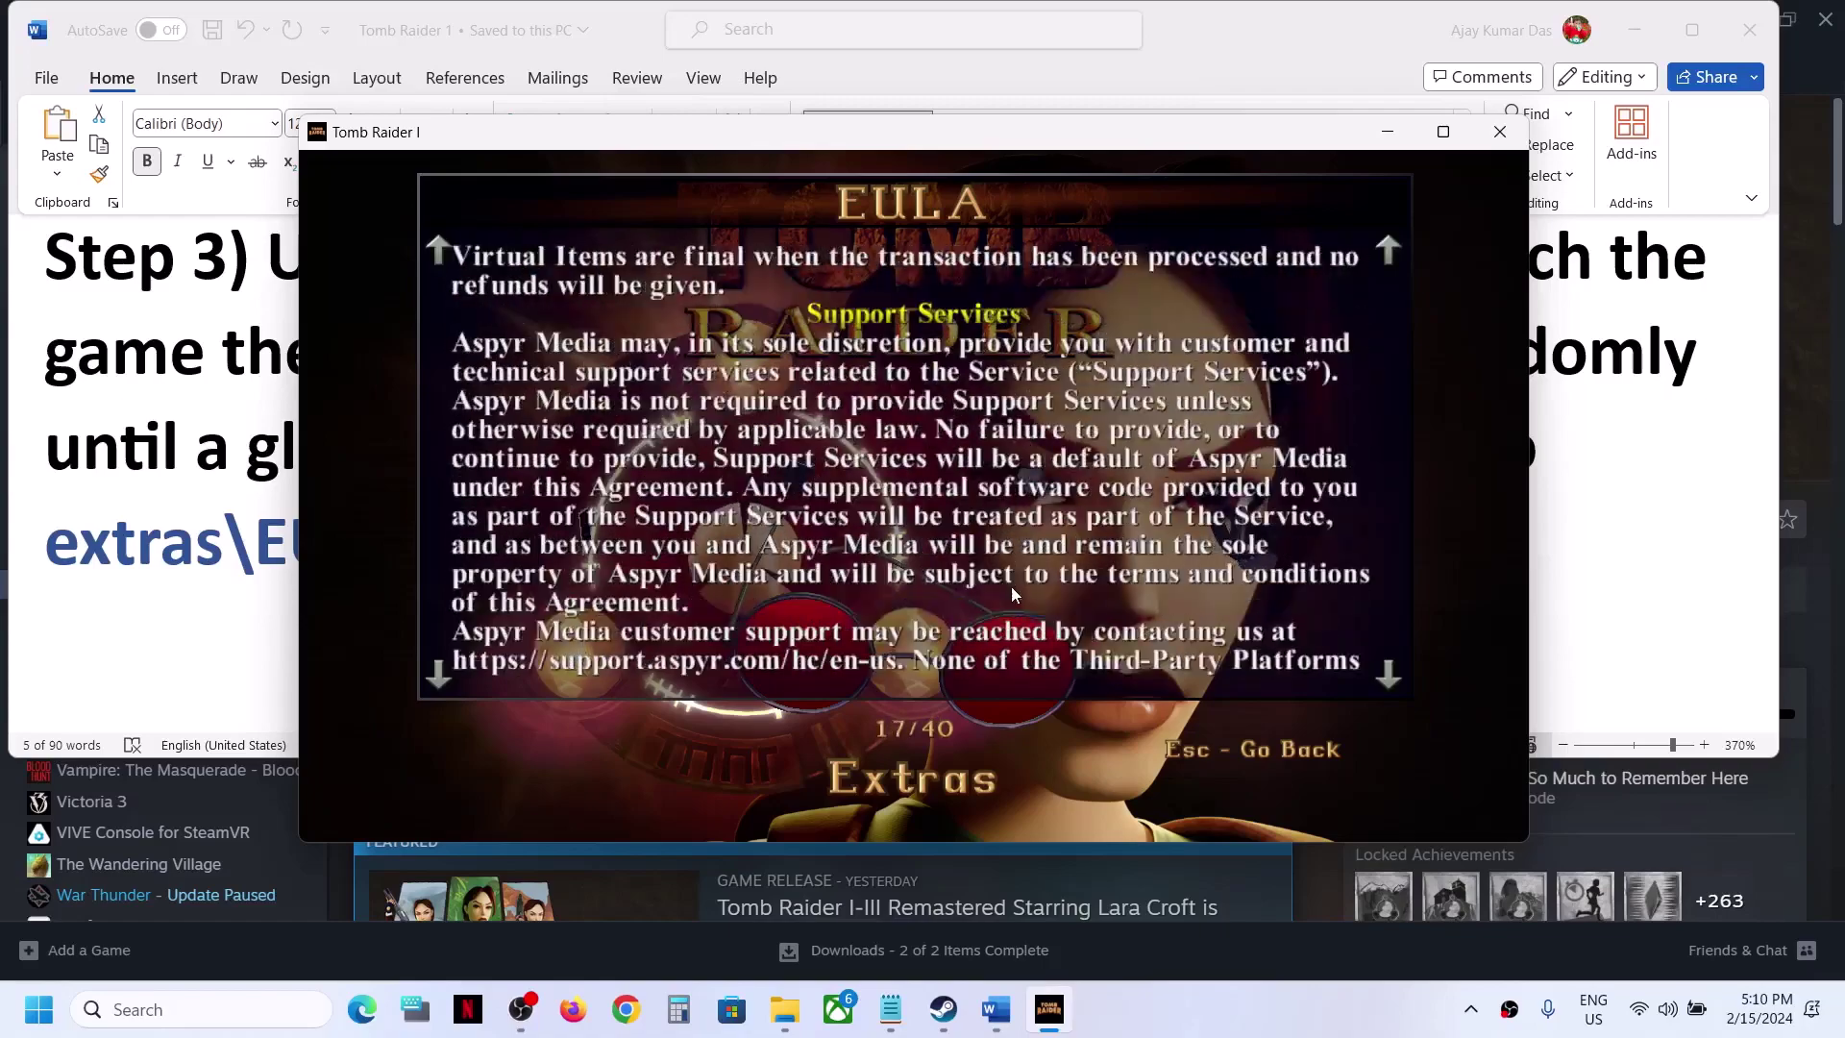
pyautogui.press('Down')
pyautogui.press('Down')
pyautogui.press('Down')
pyautogui.press('Down')
pyautogui.press('Down')
pyautogui.press('Down')
pyautogui.press('Down')
pyautogui.press('Down')
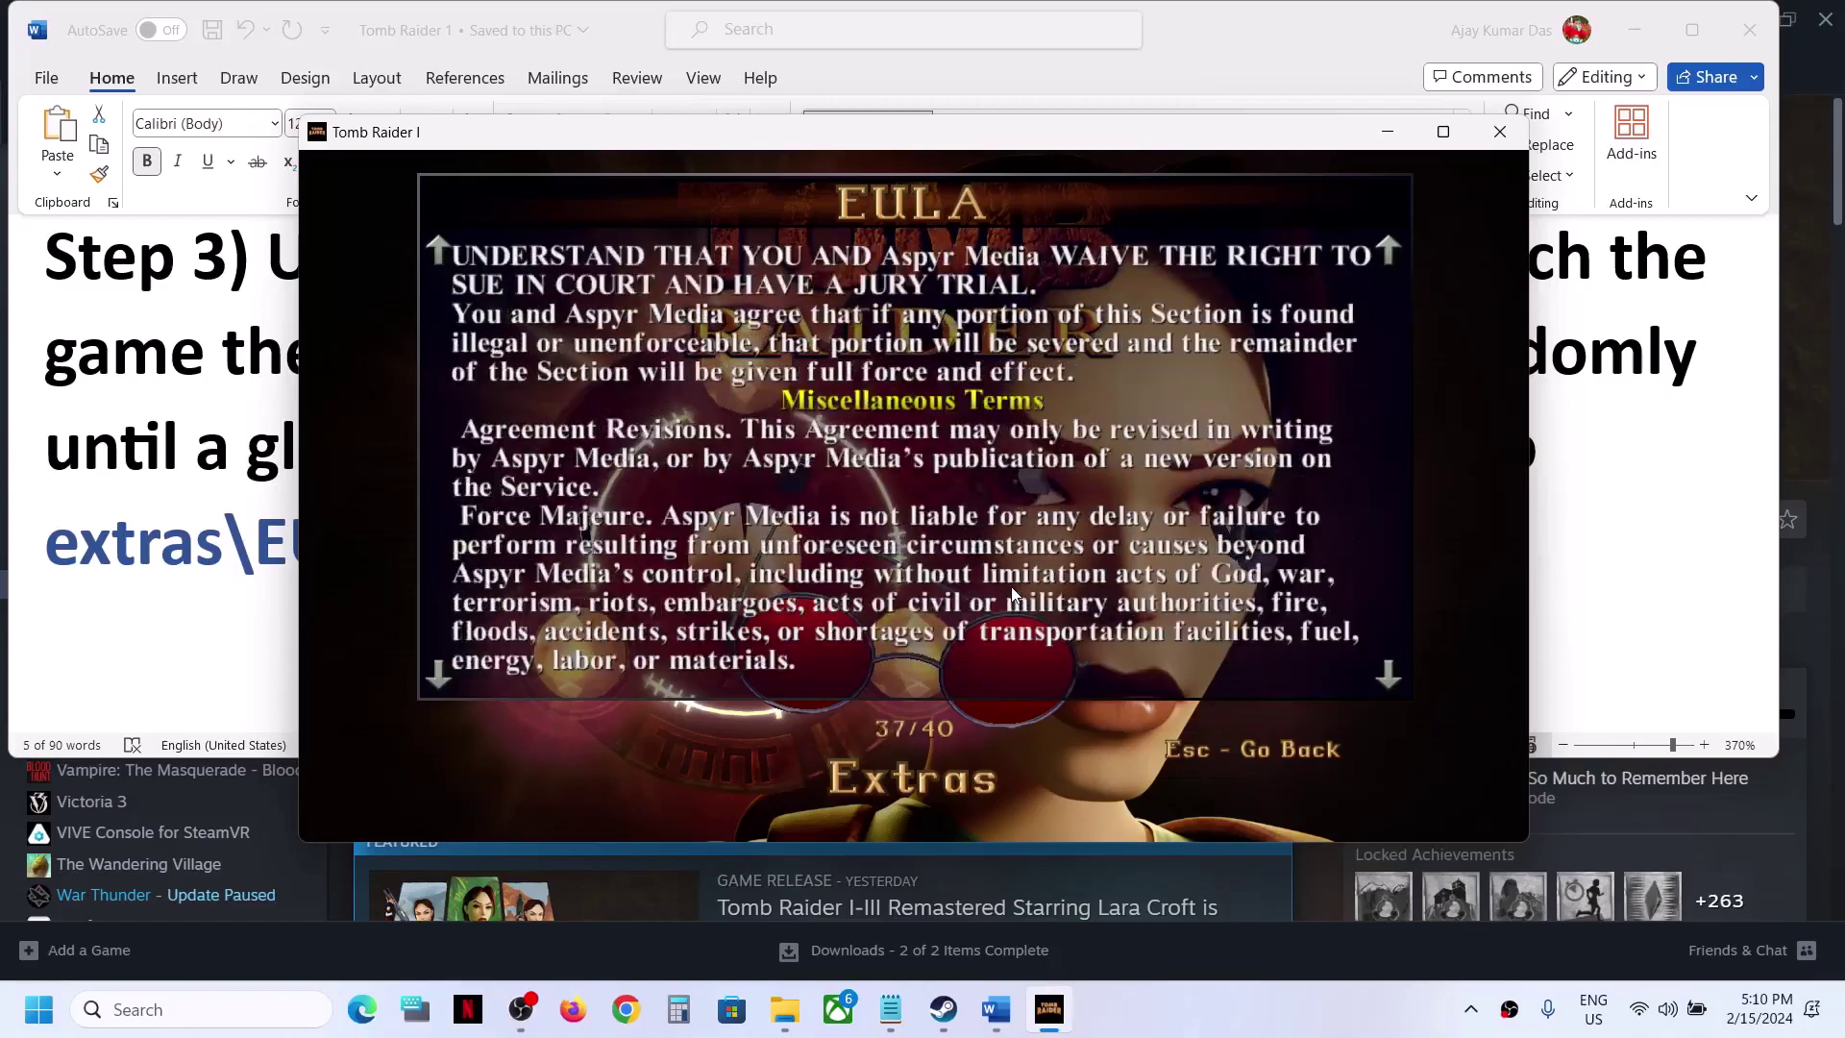
# Highlight the final acceptance instruction of Step 3 in the Word notes and return to the game's EULA.
pyautogui.hotkey('alt', 'Tab')
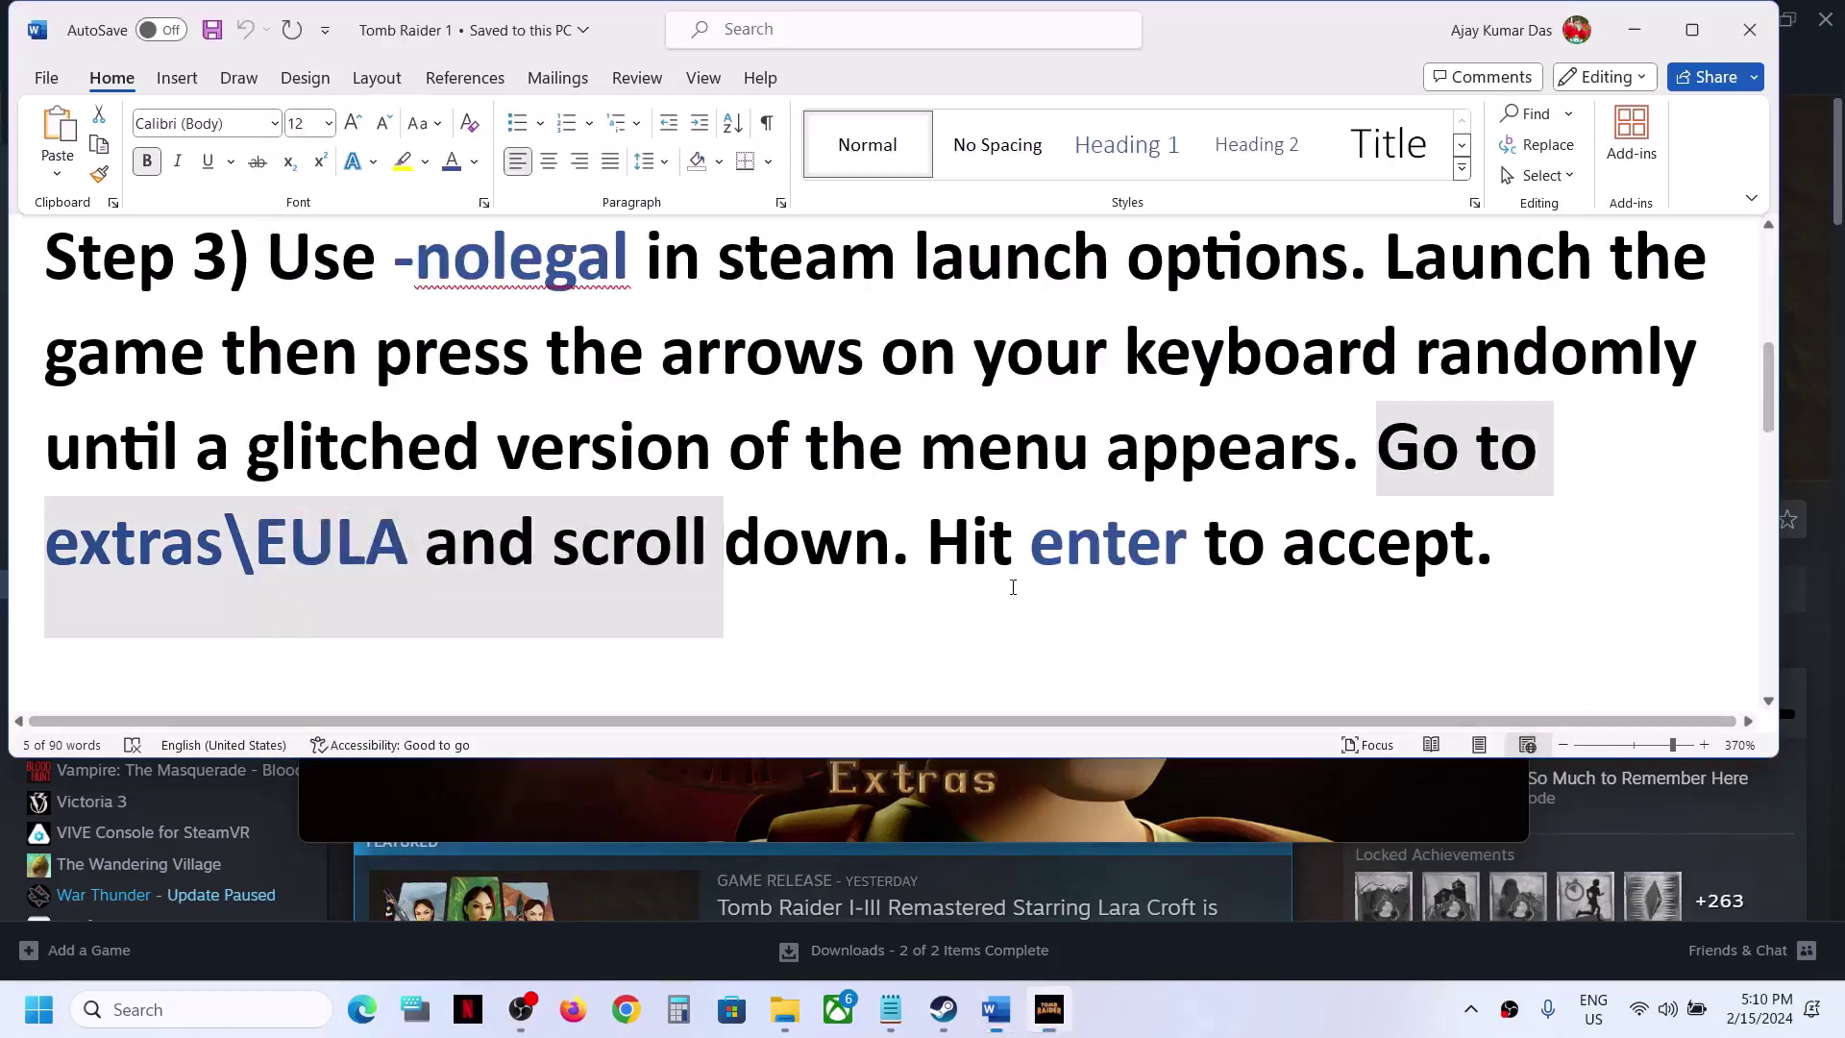
pyautogui.moveTo(981, 553); pyautogui.dragTo(1415, 562)
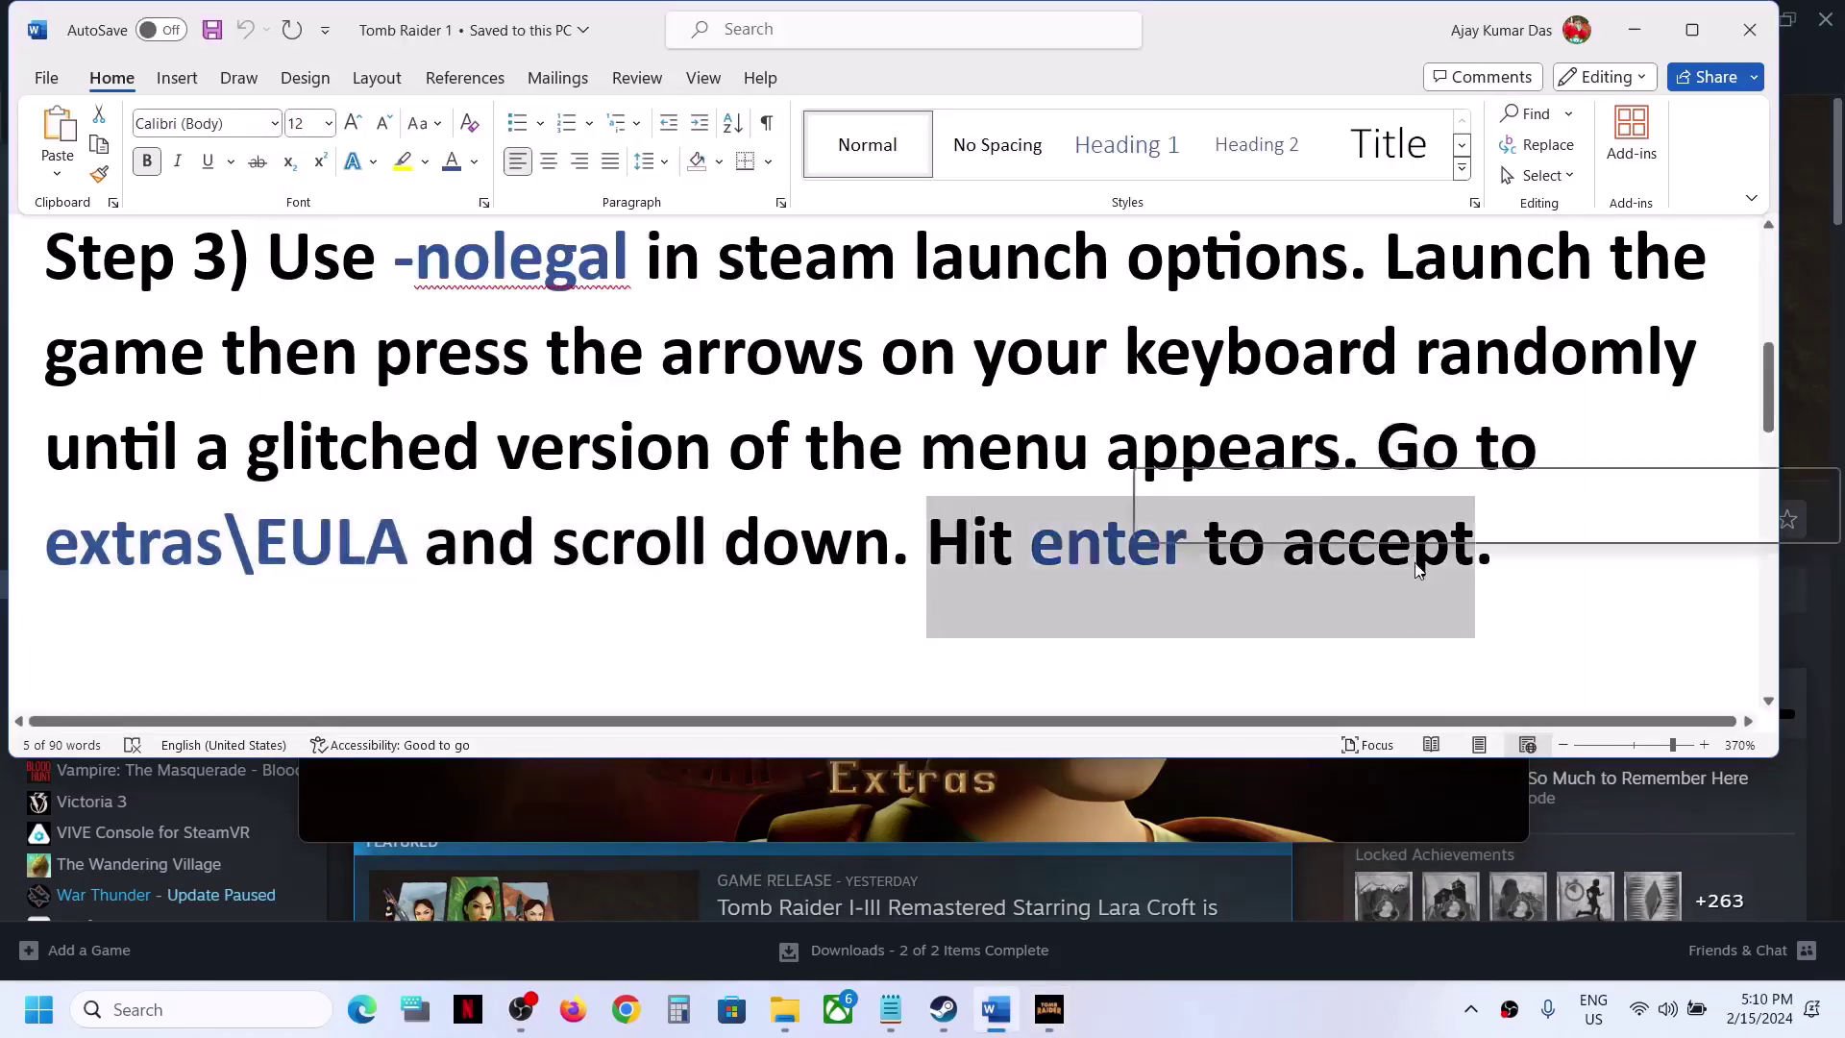
pyautogui.hotkey('alt', 'Tab')
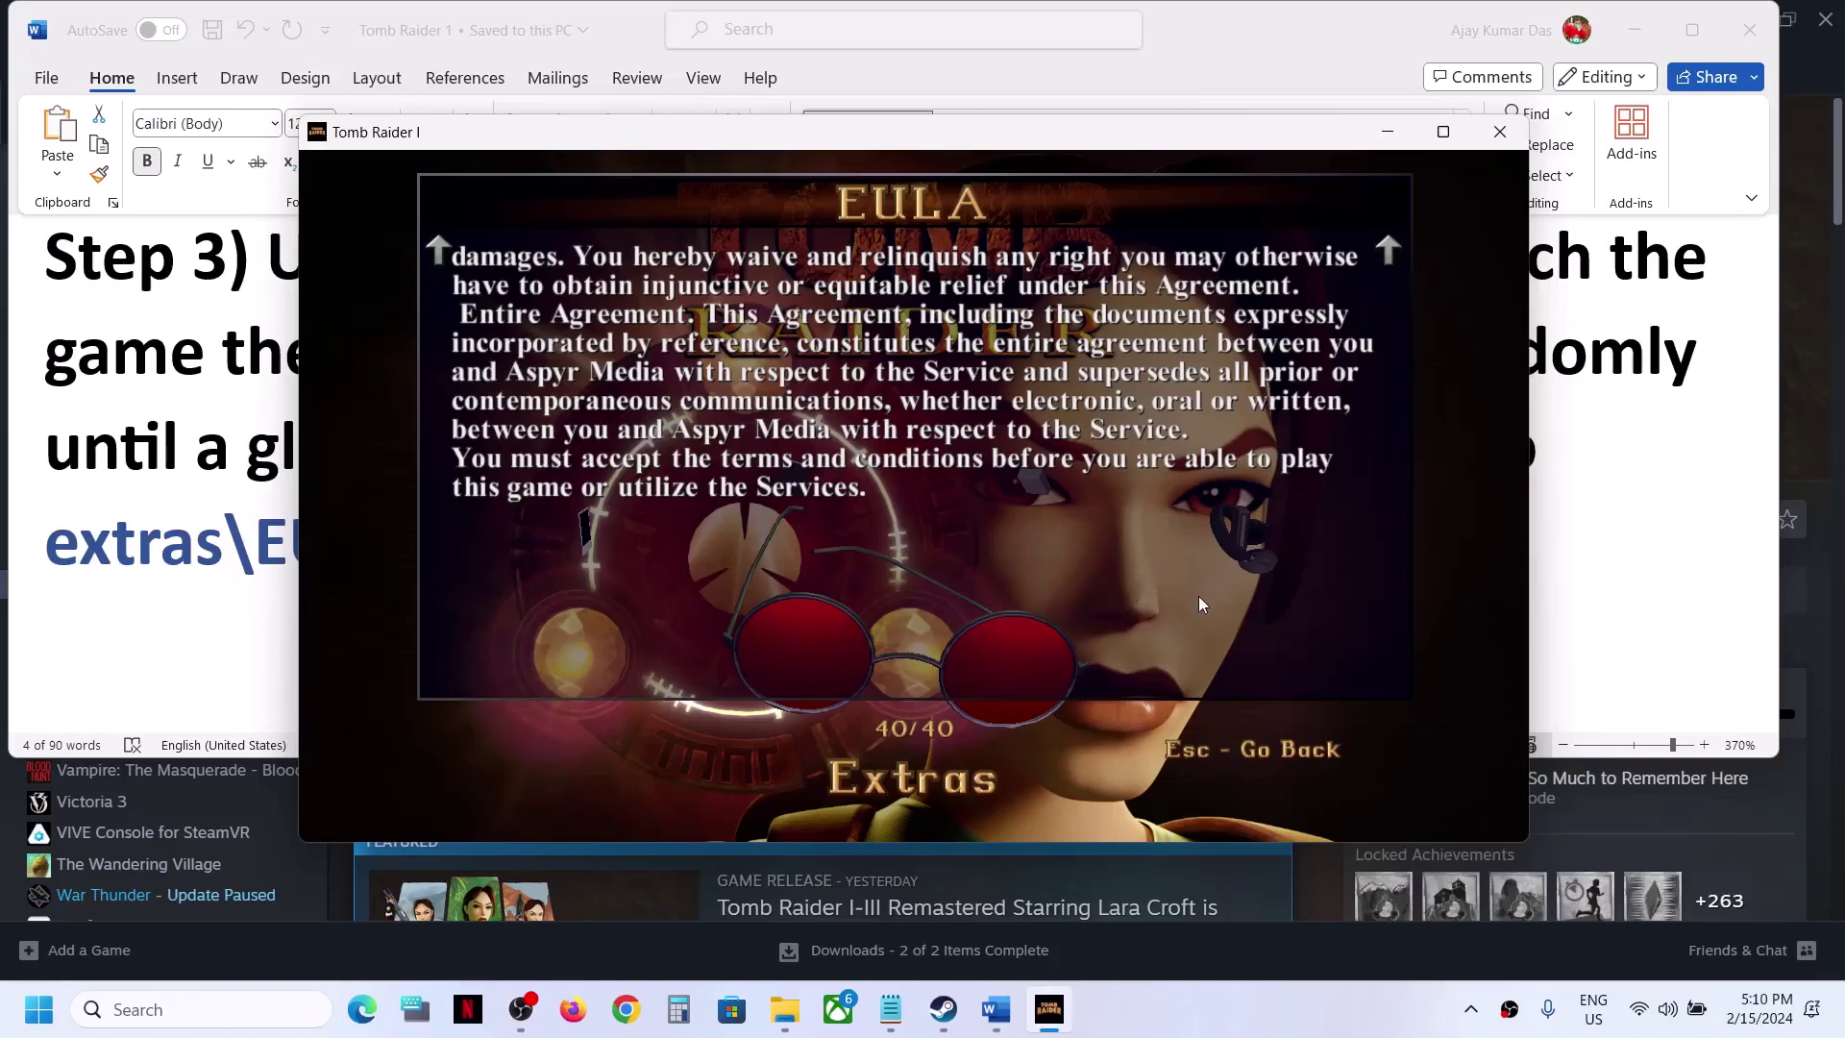
pyautogui.hotkey('alt', 'Tab')
pyautogui.hotkey('alt', 'Tab')
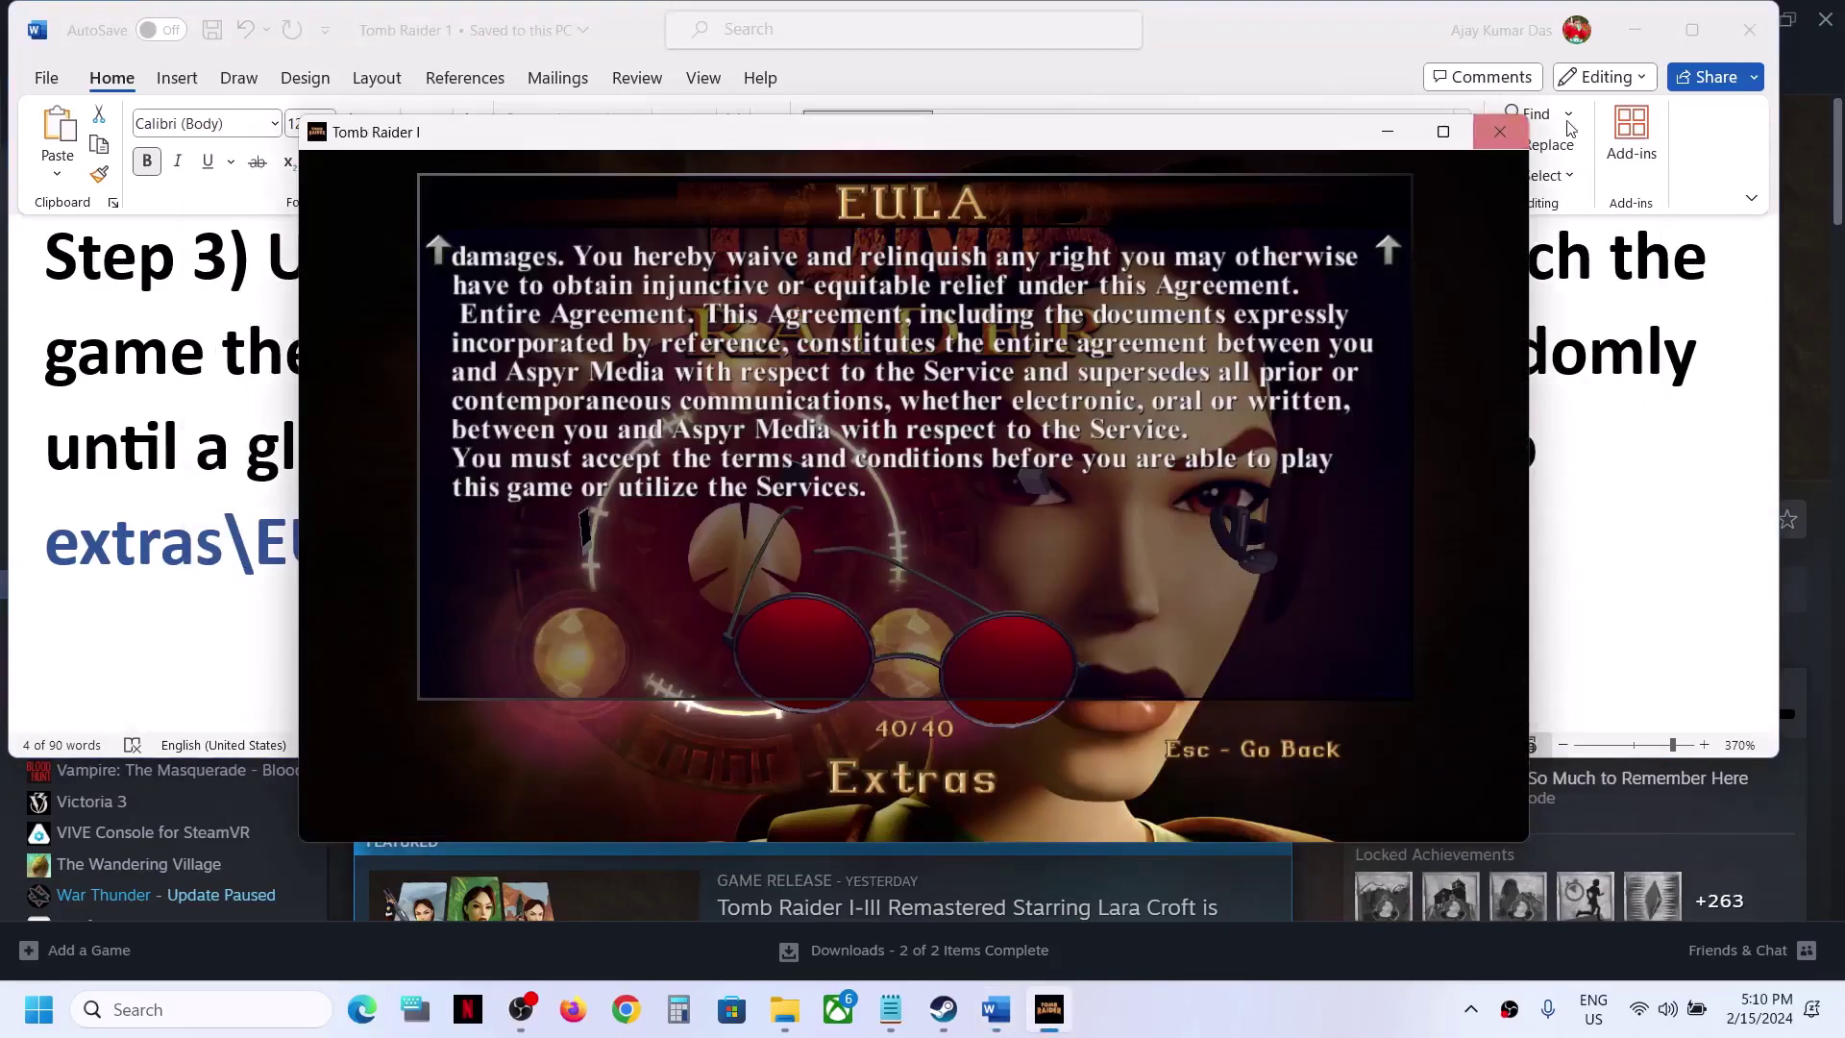
# Close the Tomb Raider I game and highlight "Disable Steam overlay" in Step 4 of the Word notes.
pyautogui.click(1500, 132)
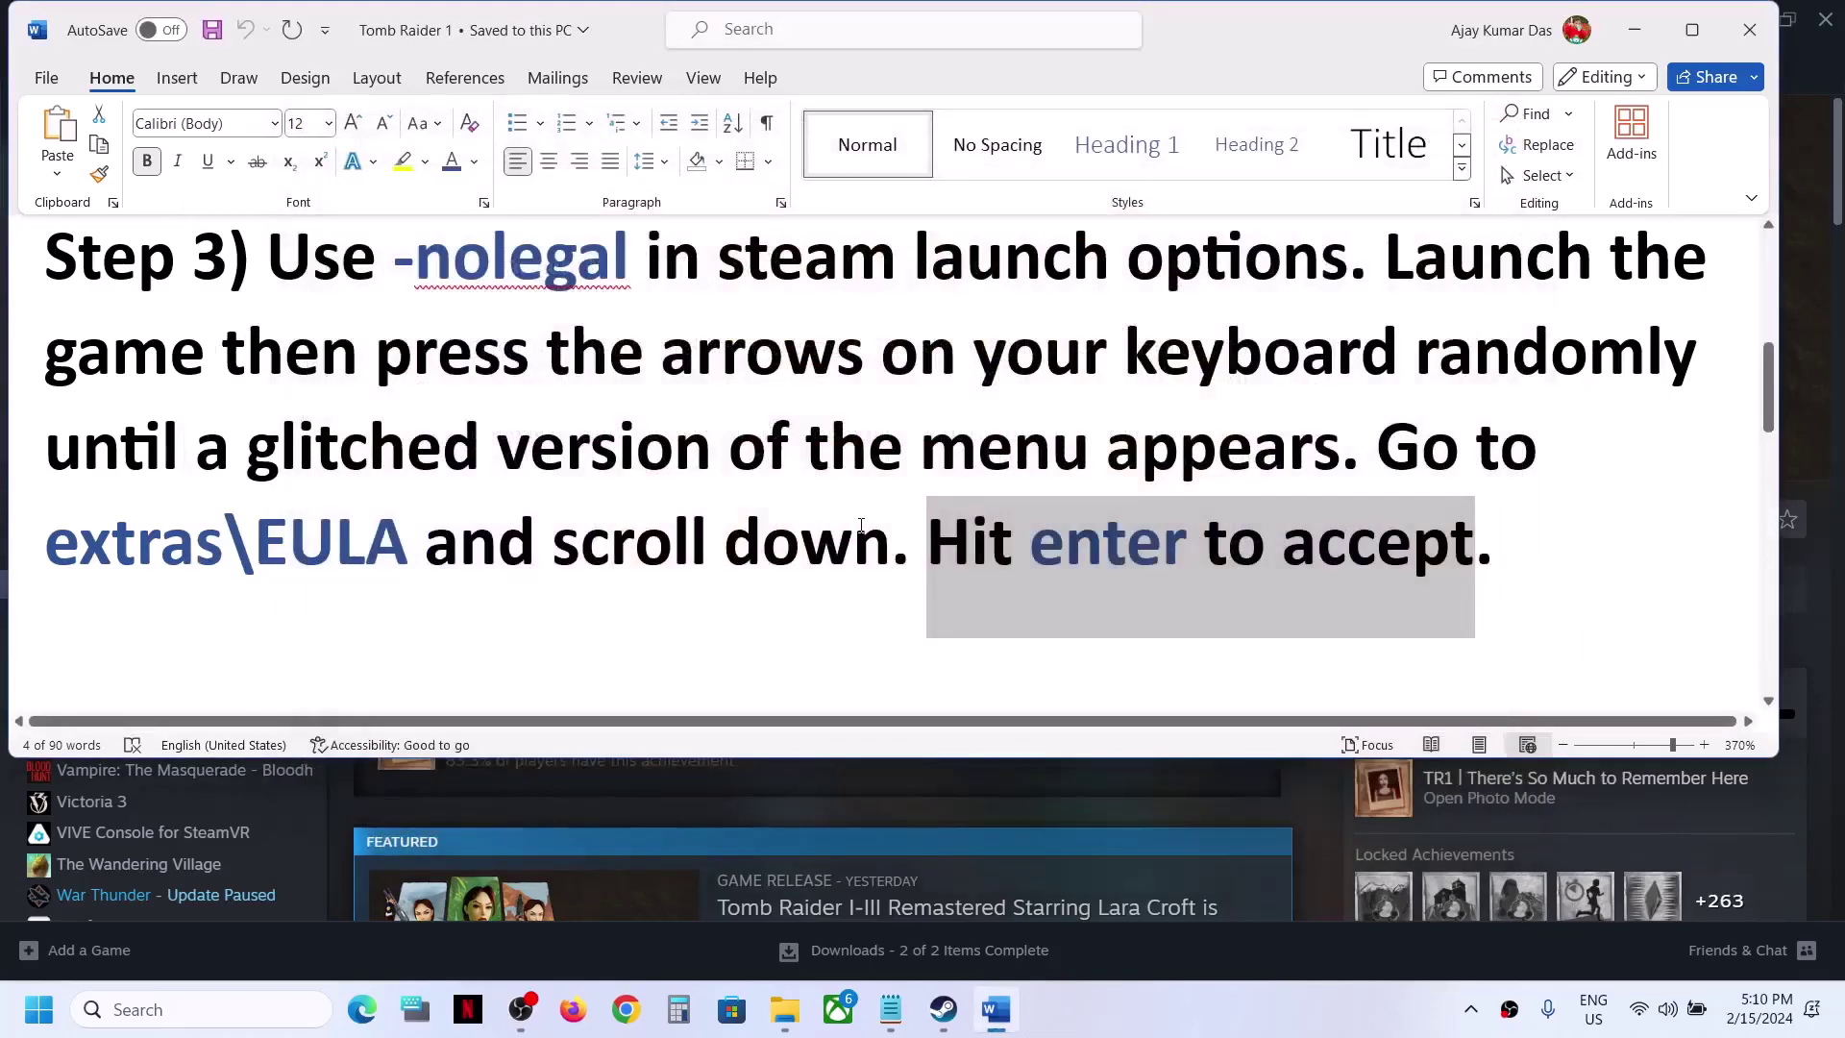
pyautogui.scroll(-3, 862, 526)
pyautogui.moveTo(274, 534); pyautogui.dragTo(914, 524)
# Switch to Steam, check the Steam Overlay setting in the properties of Tomb Raider I-III Remastered, and close the properties.
pyautogui.hotkey('alt', 'Tab')
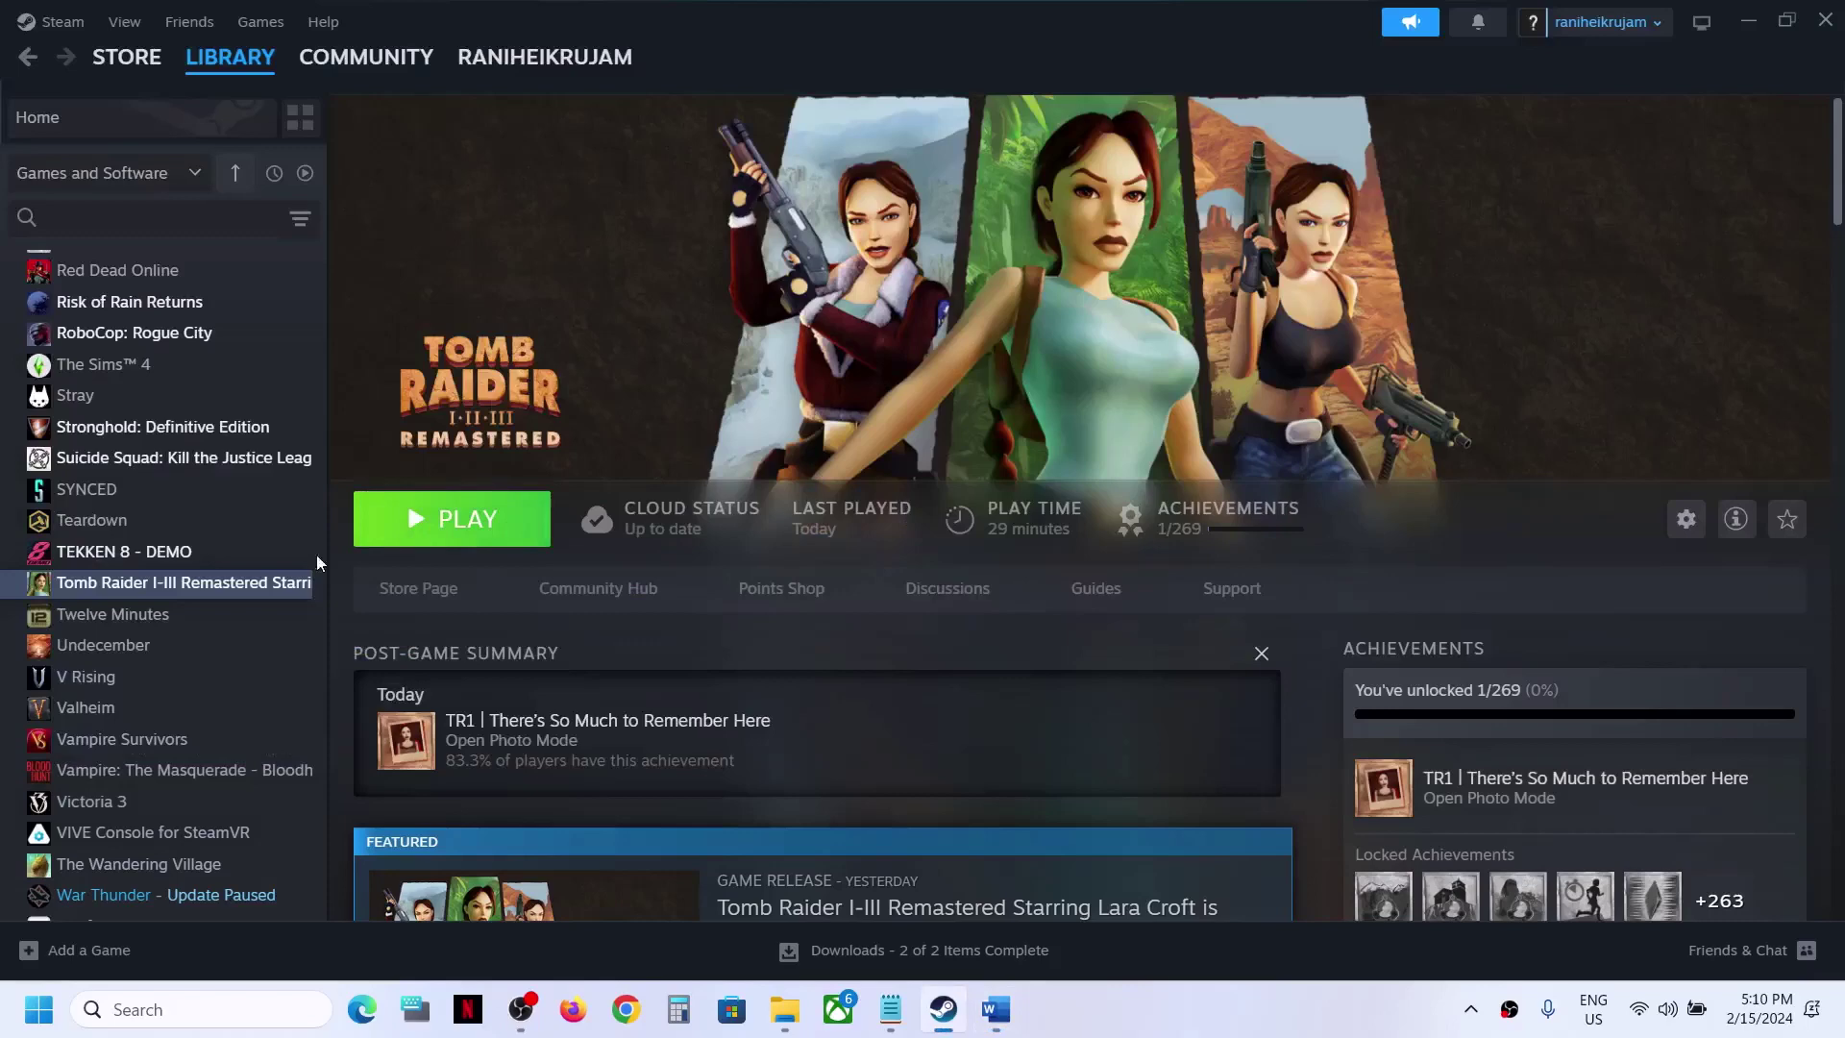
pyautogui.rightClick(215, 584)
pyautogui.click(277, 770)
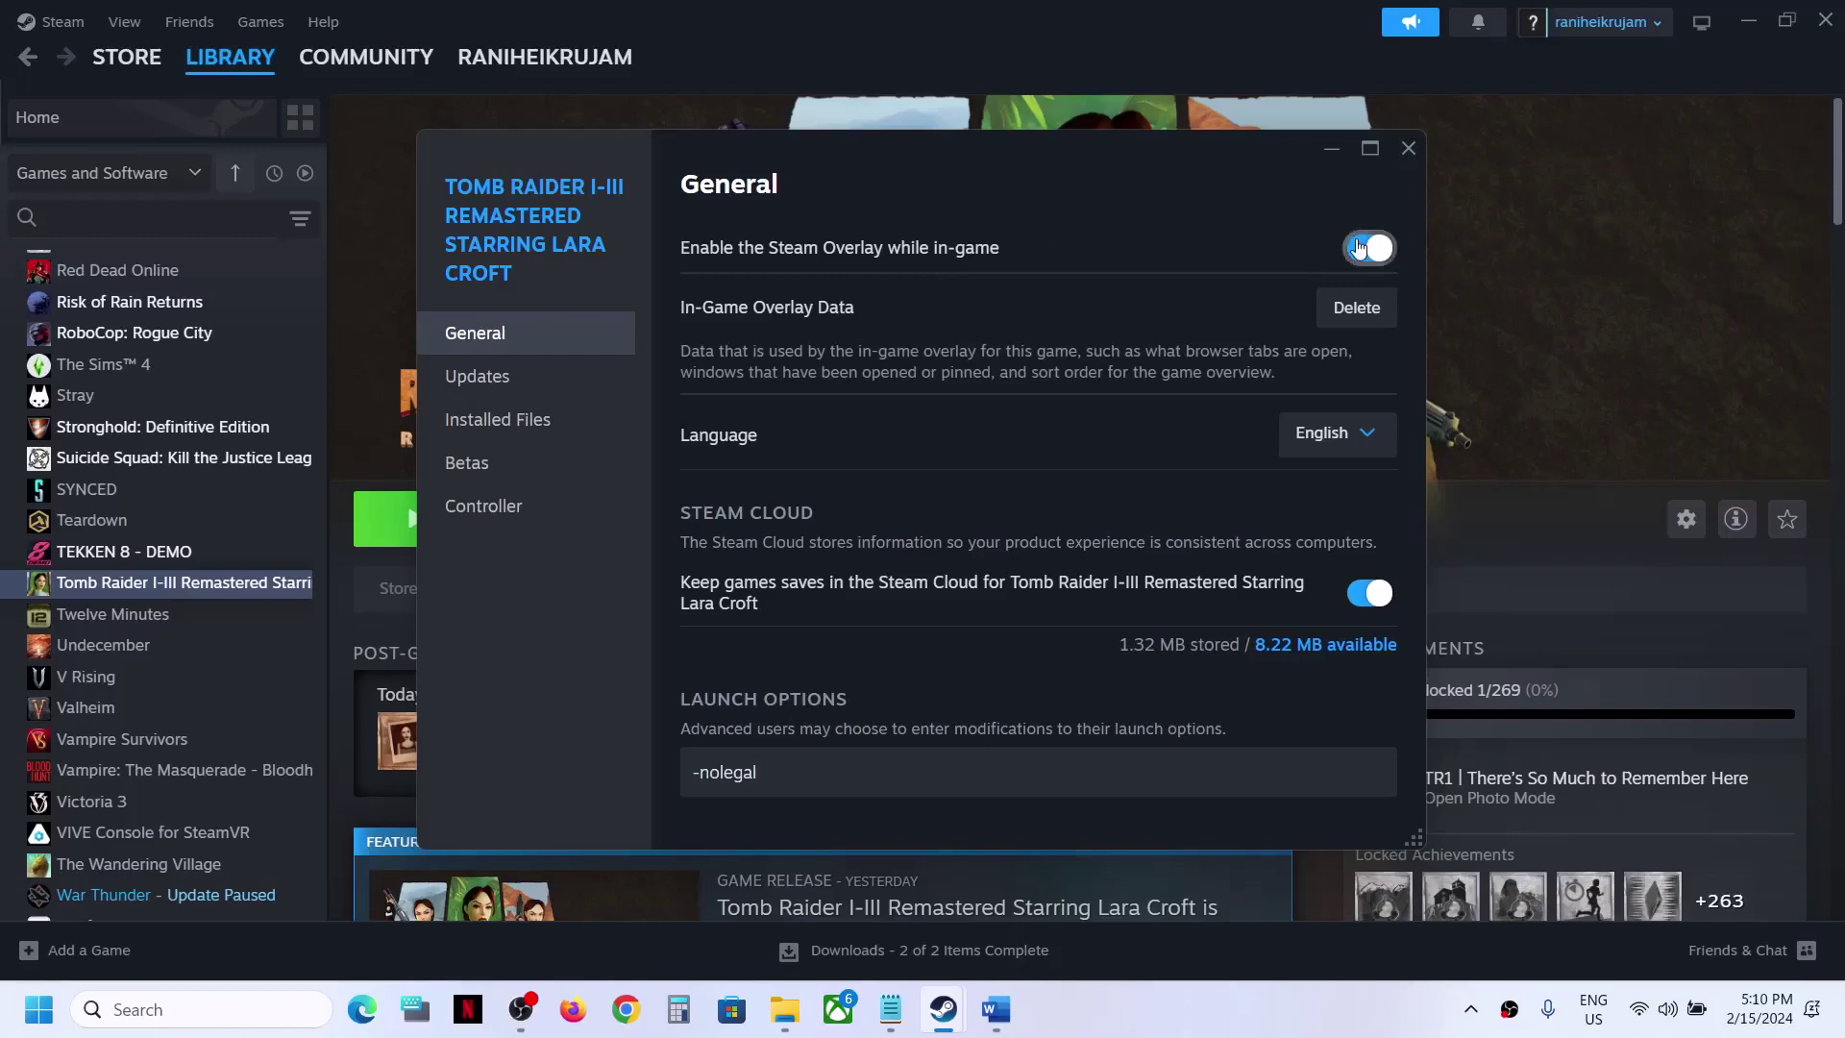
pyautogui.click(1409, 147)
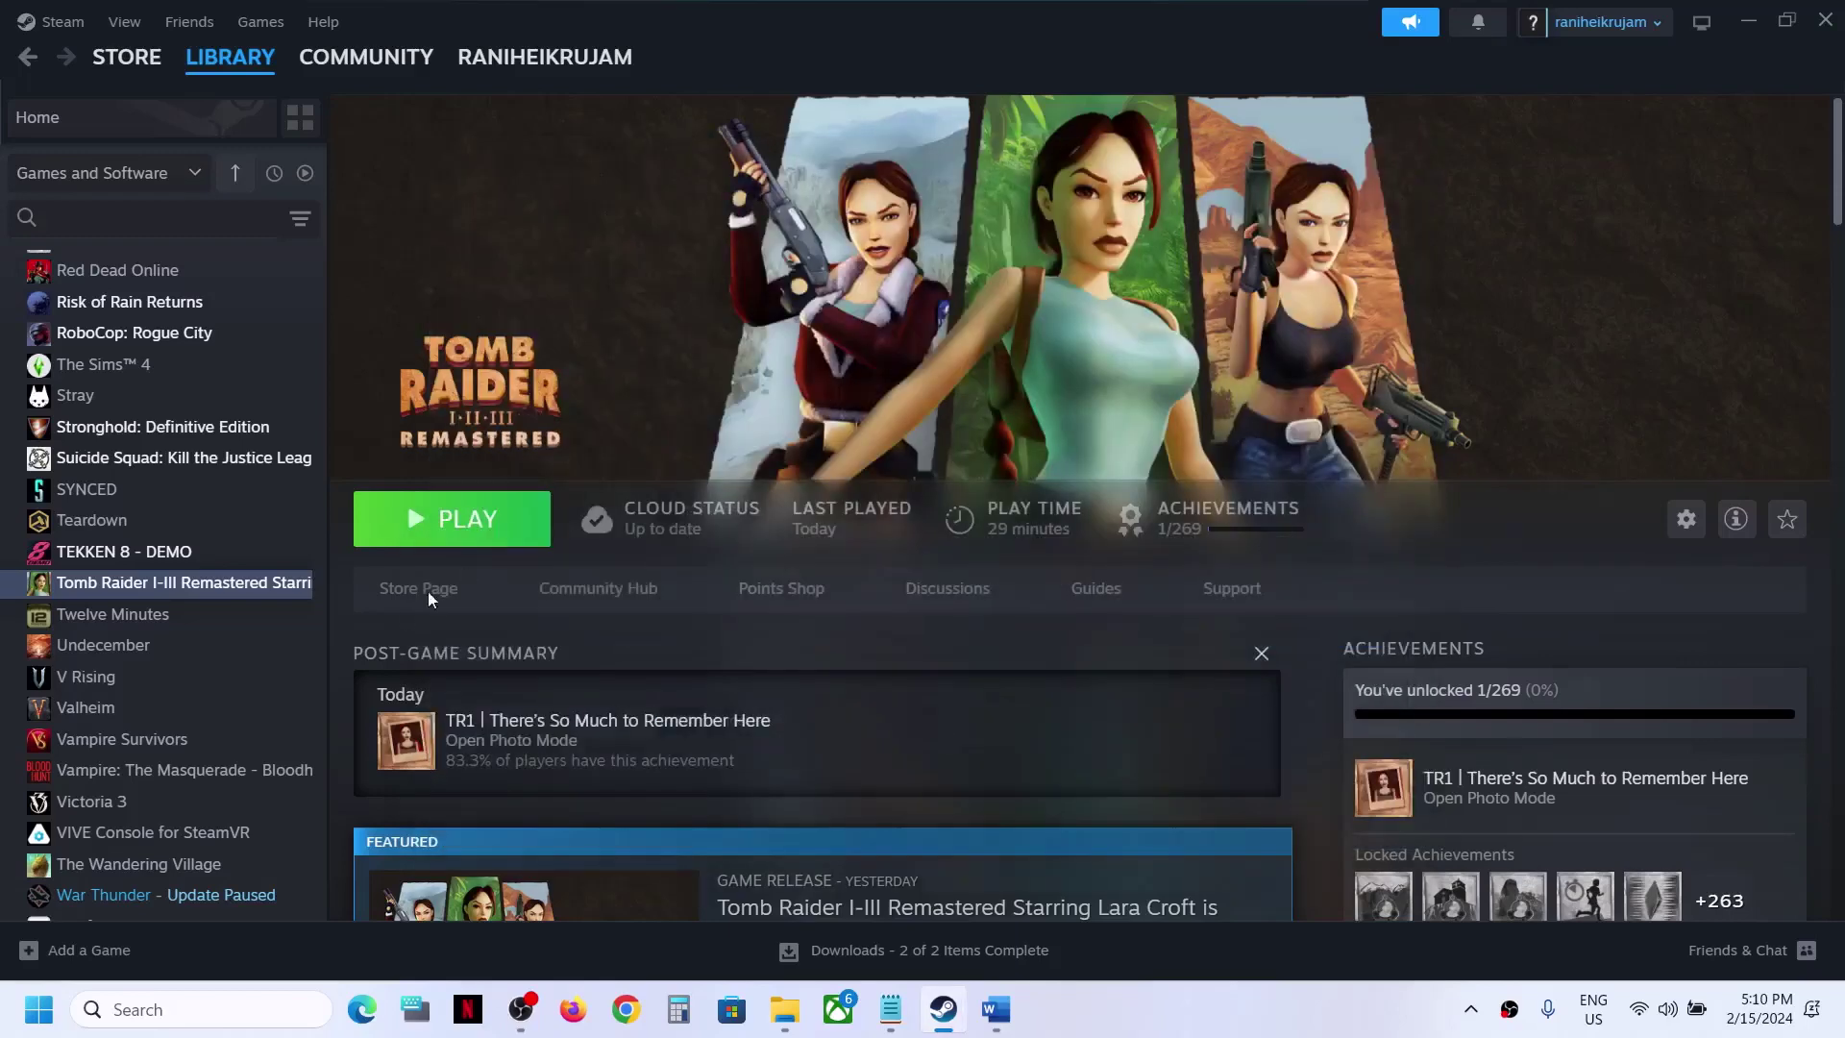
# Return to the Word notes and highlight Step 4's "also close other overlay apps", undoing the accidental text move.
pyautogui.click(997, 1007)
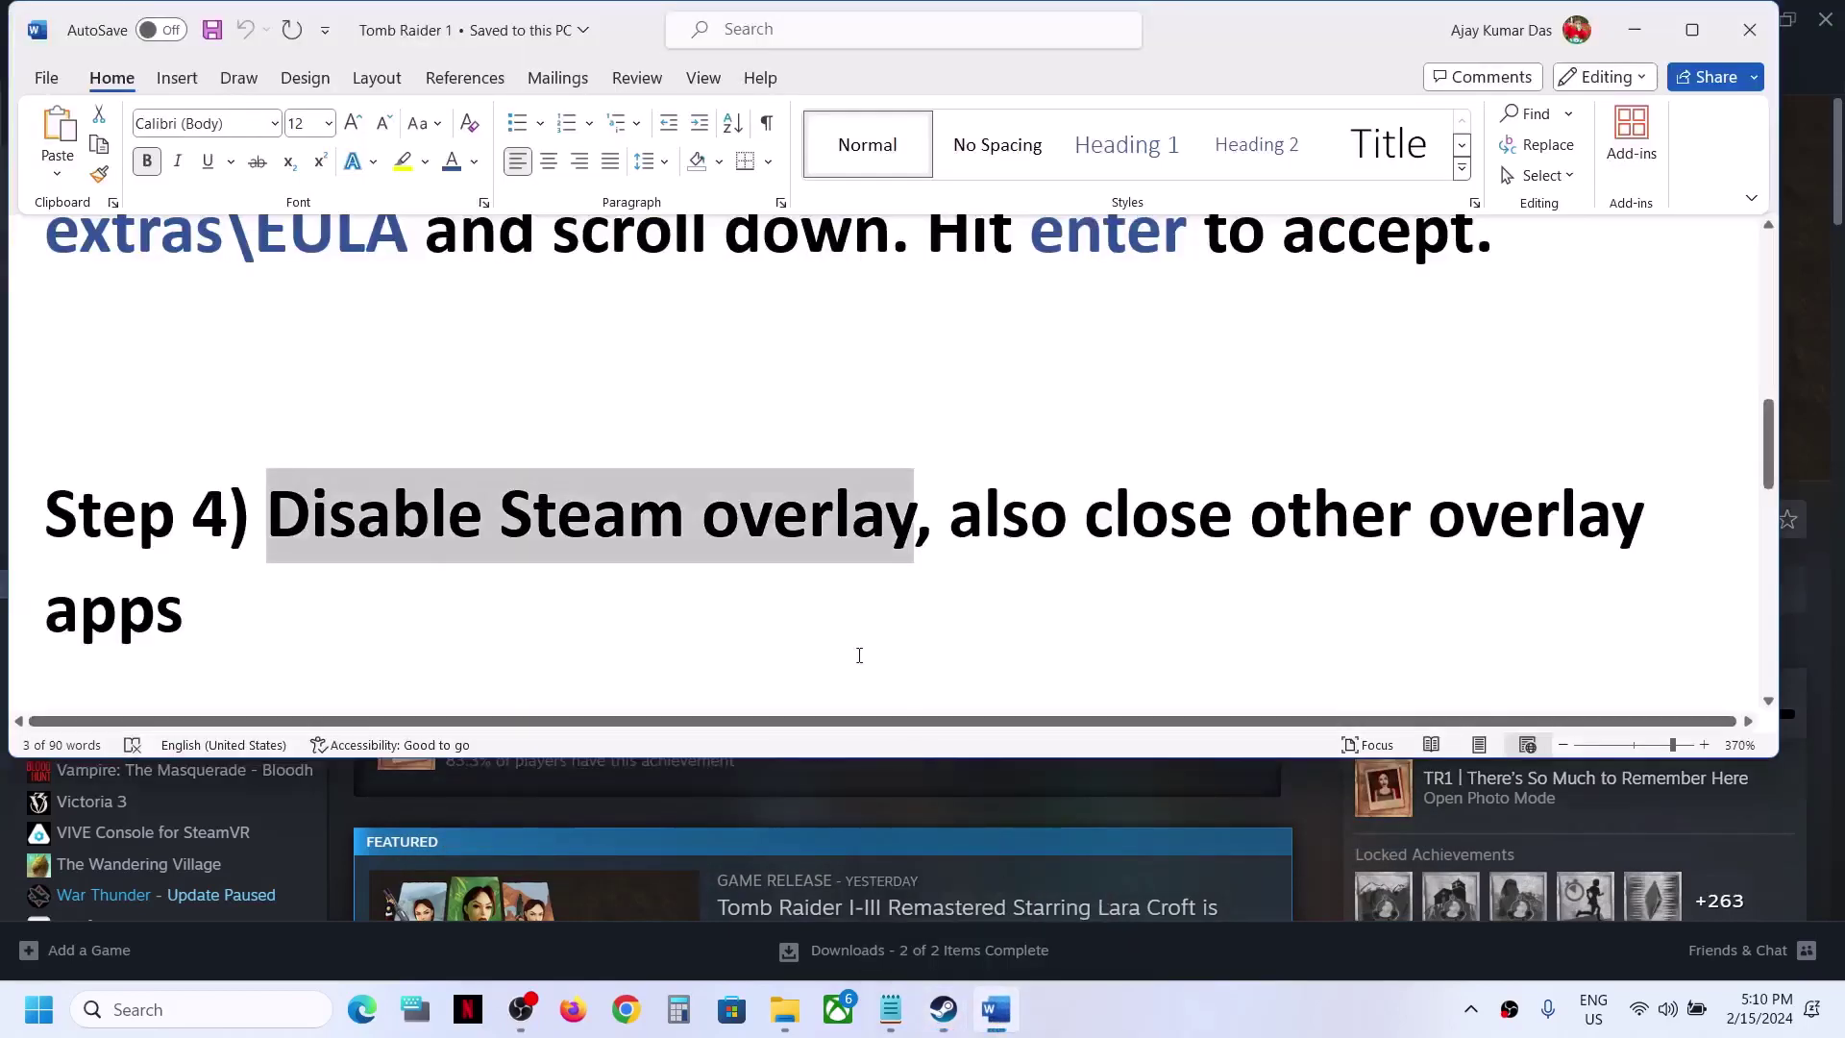
pyautogui.moveTo(917, 533); pyautogui.dragTo(1265, 564)
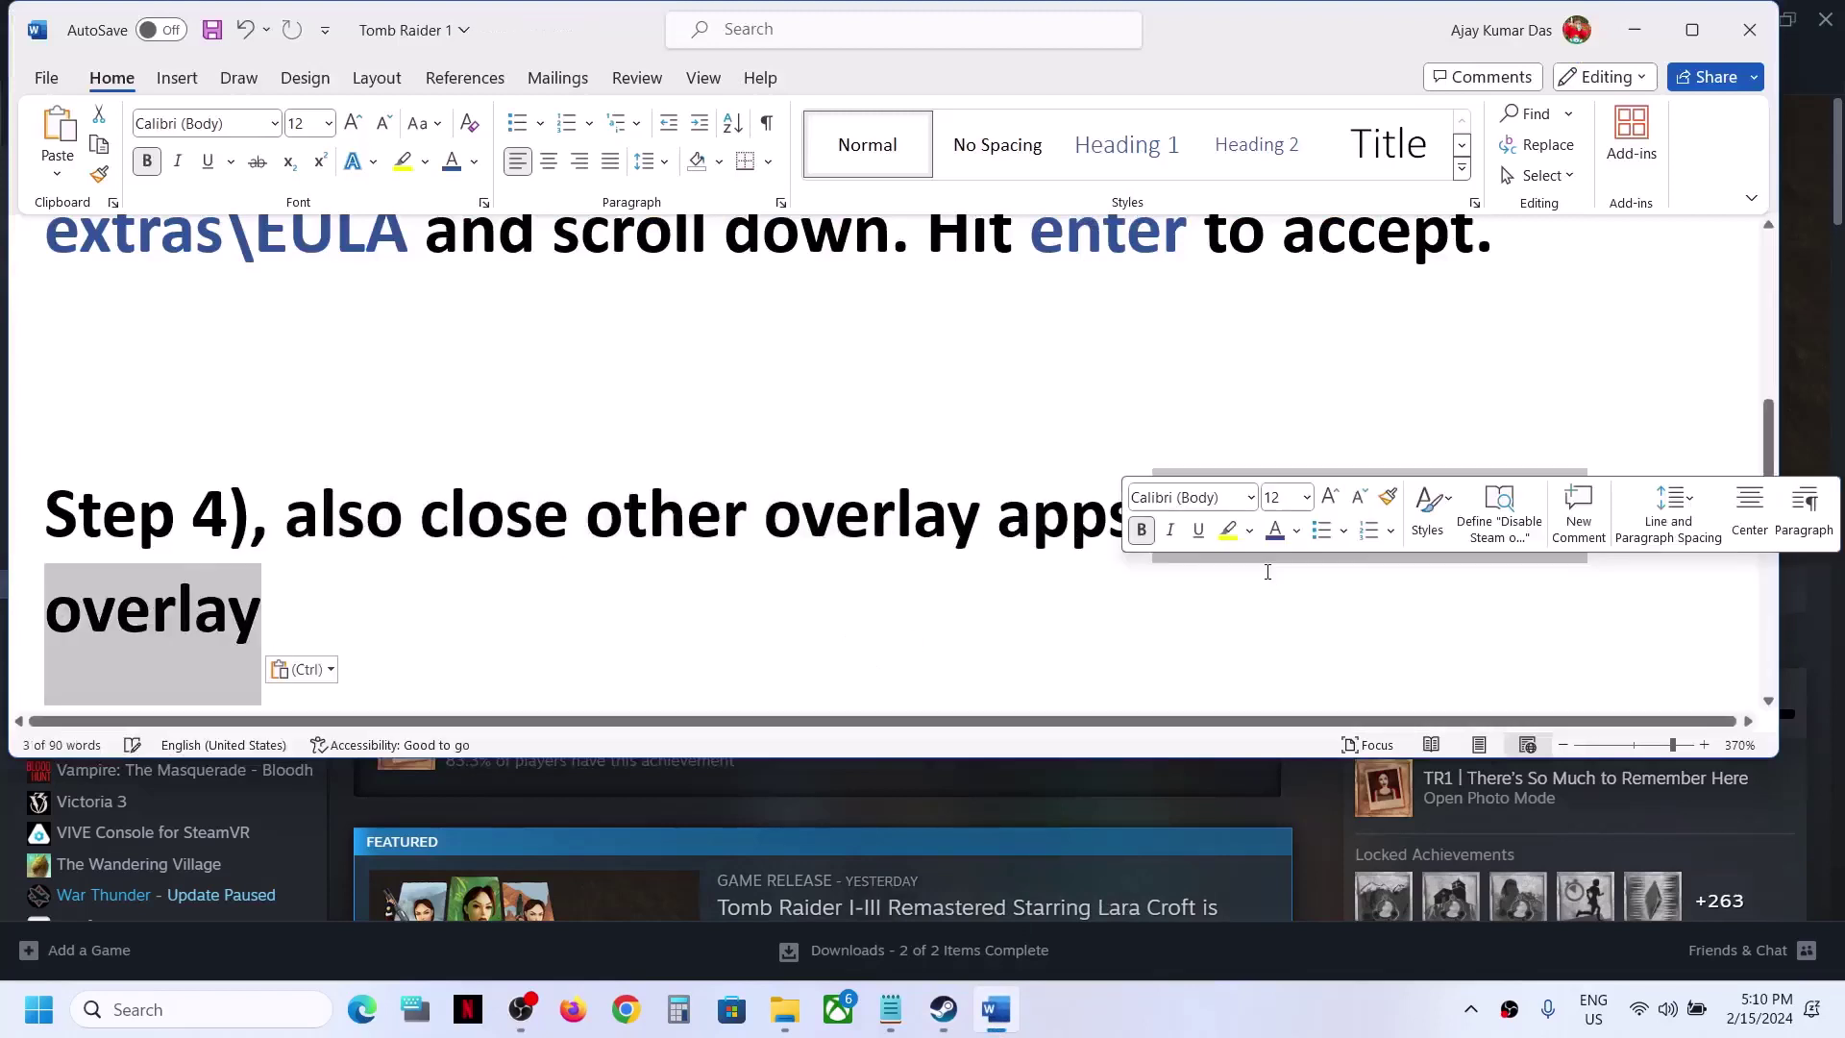
pyautogui.hotkey('ctrl', 'z')
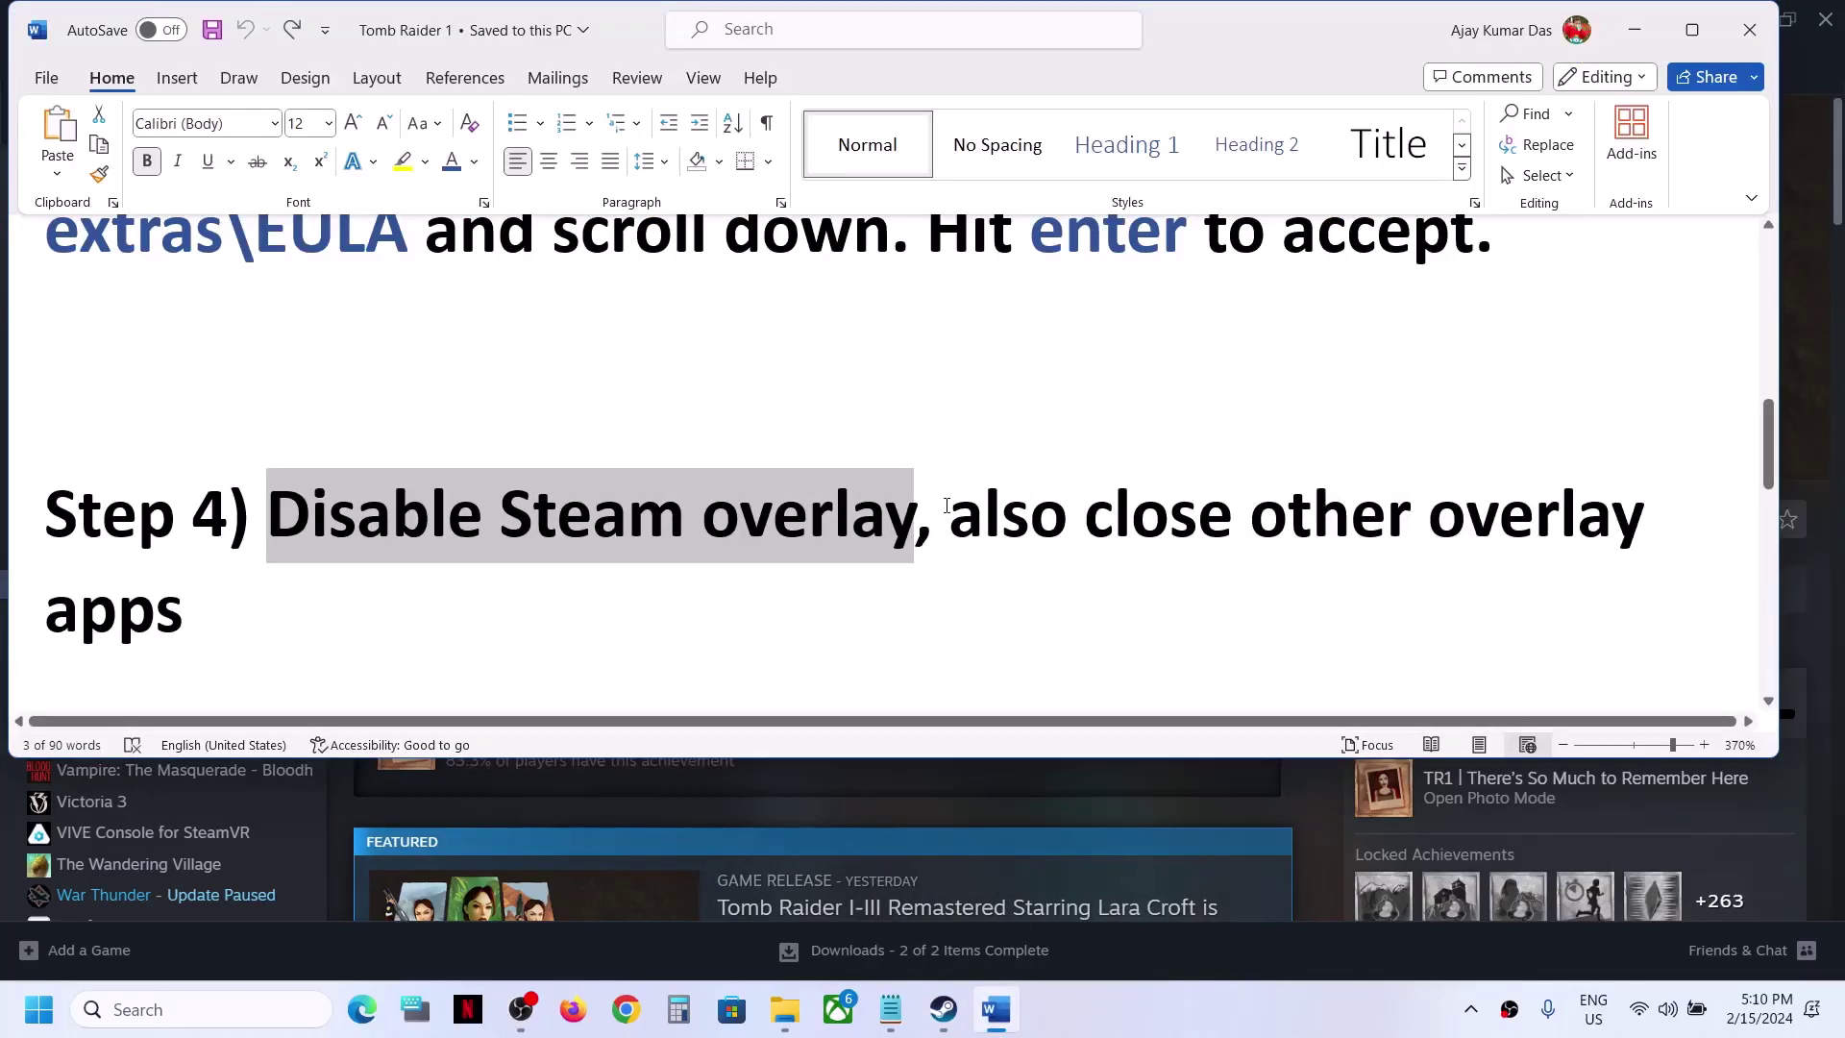
pyautogui.moveTo(949, 506); pyautogui.dragTo(1178, 575)
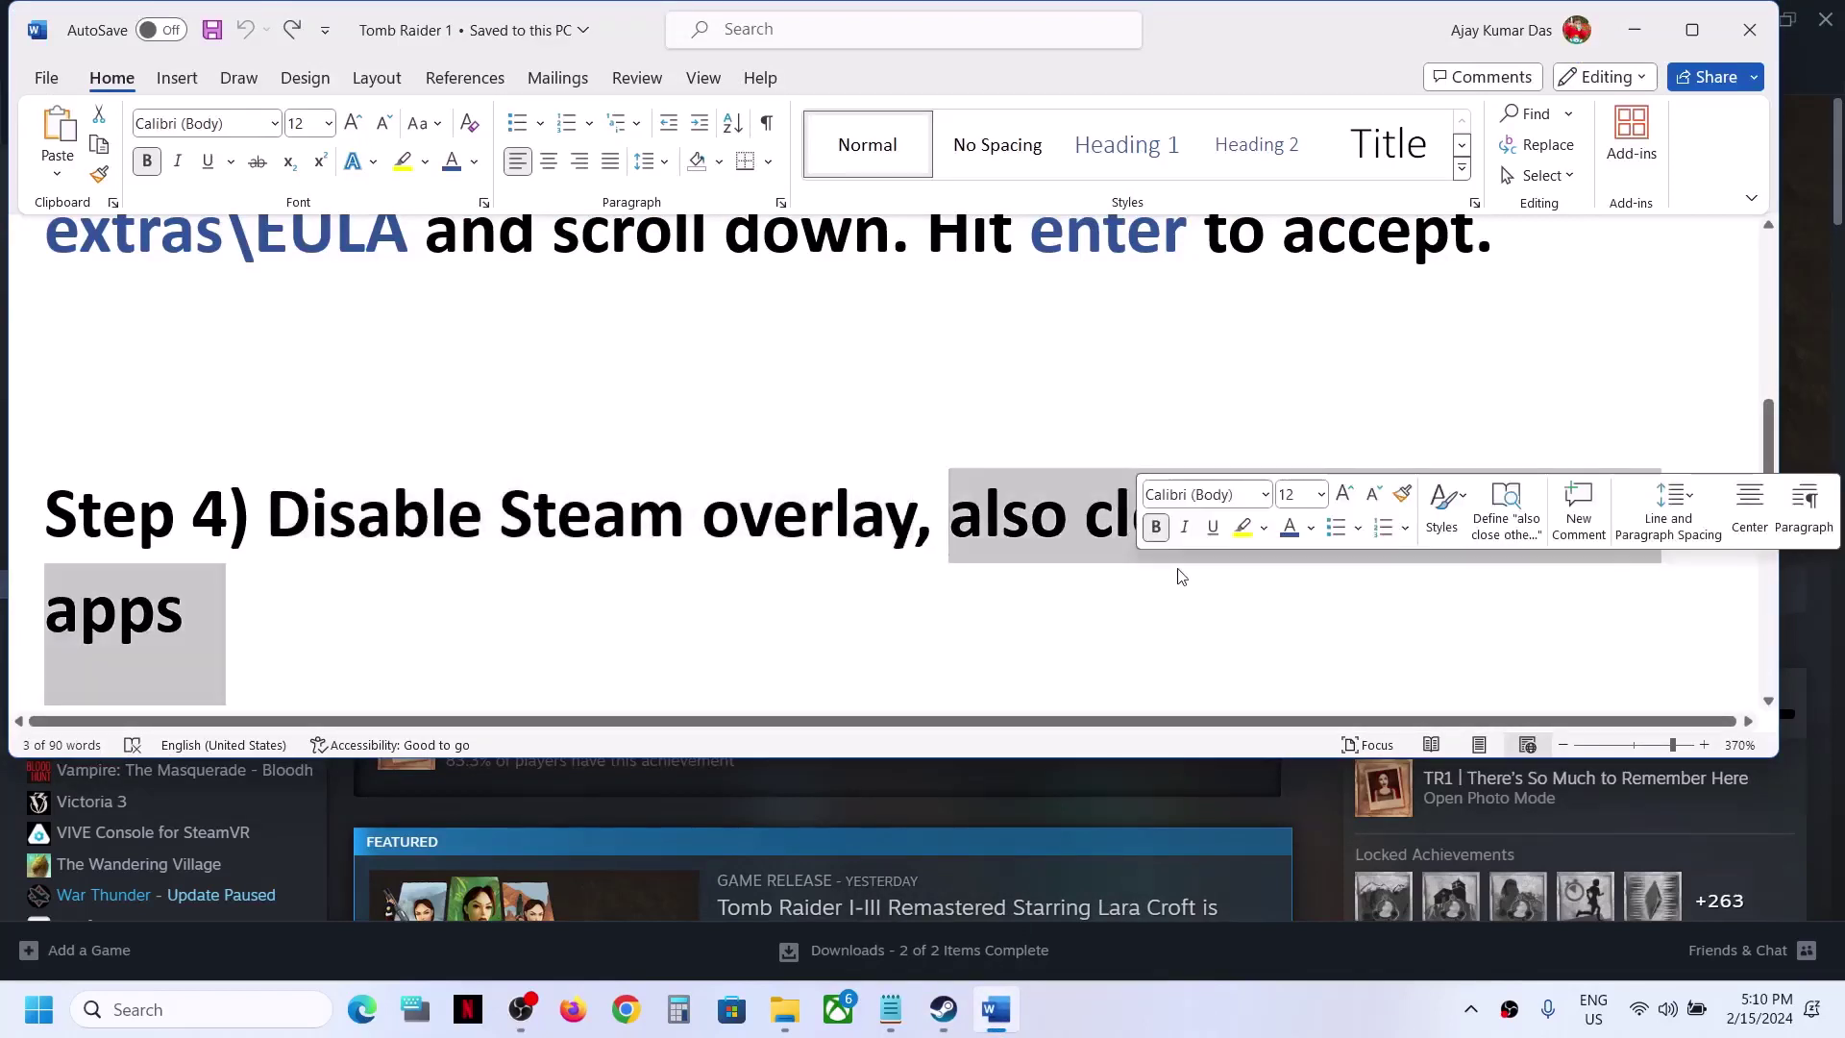
pyautogui.click(555, 589)
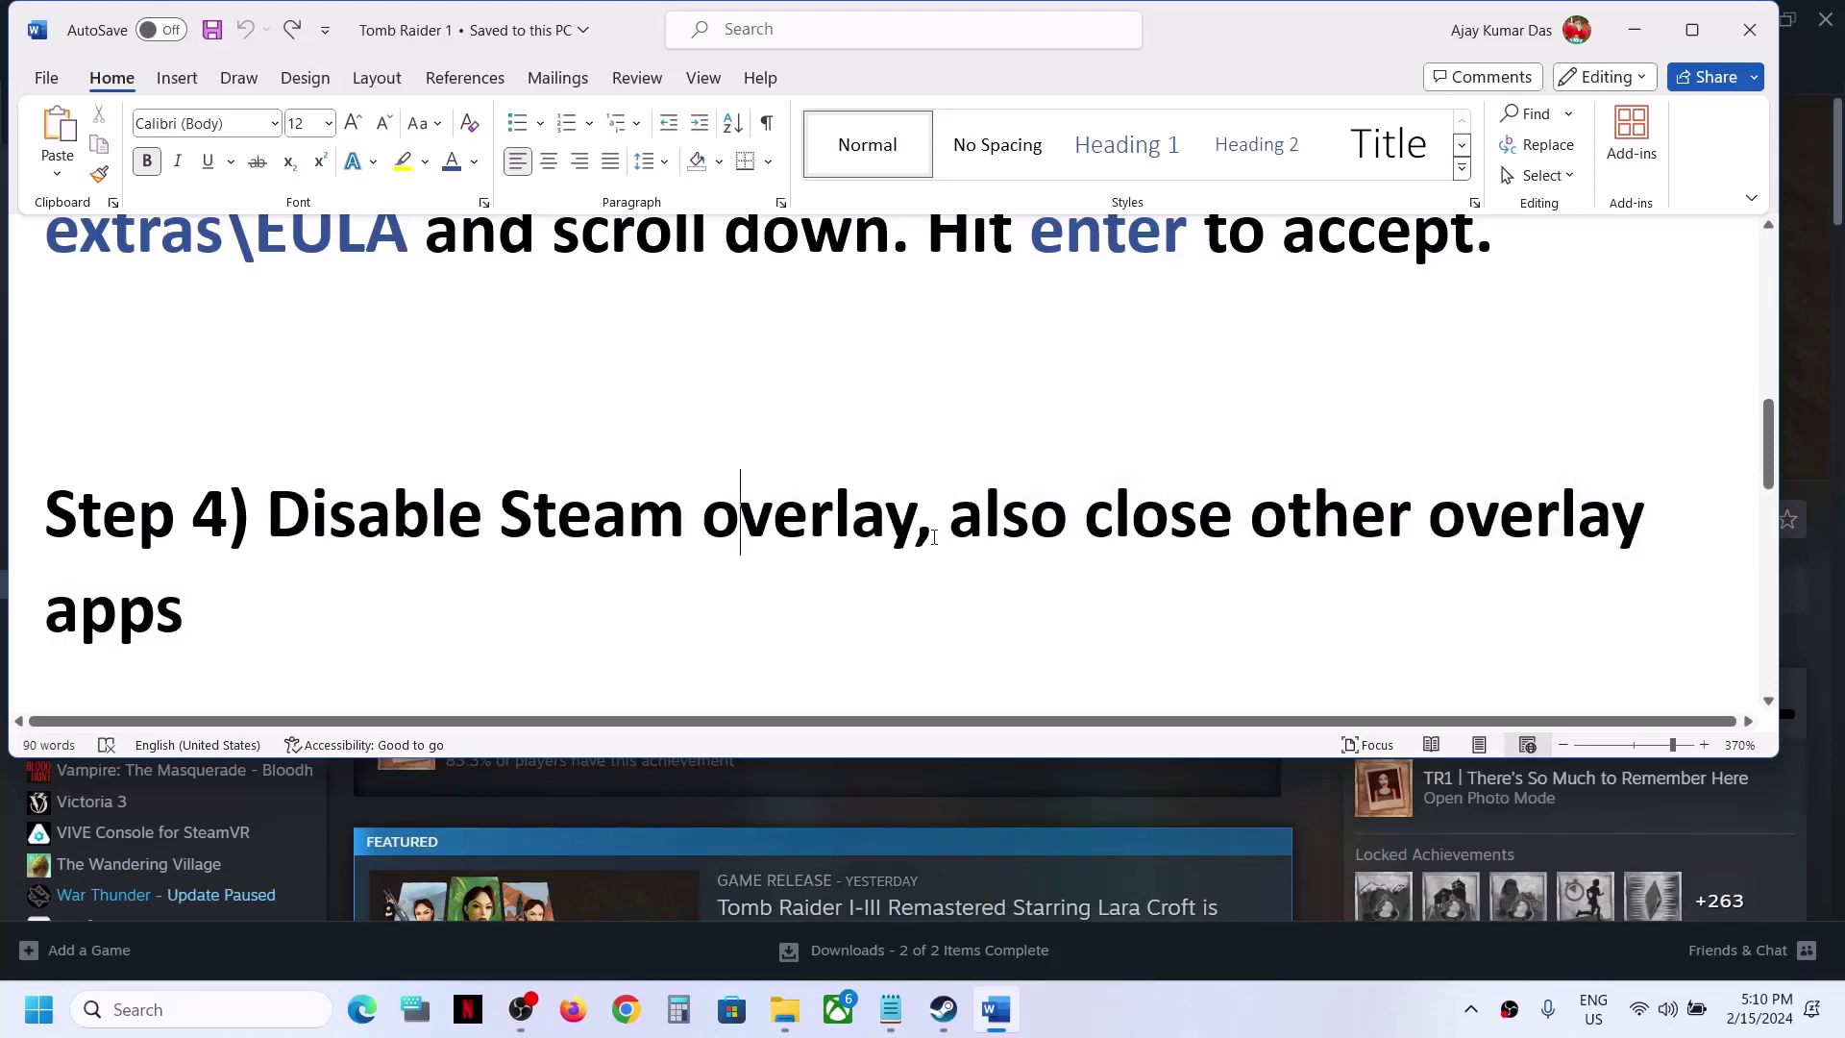
# Highlight the Step 5 instruction "Disable Fullscreen optimization" in the Word notes.
pyautogui.scroll(-3, 555, 577)
pyautogui.rightClick(555, 580)
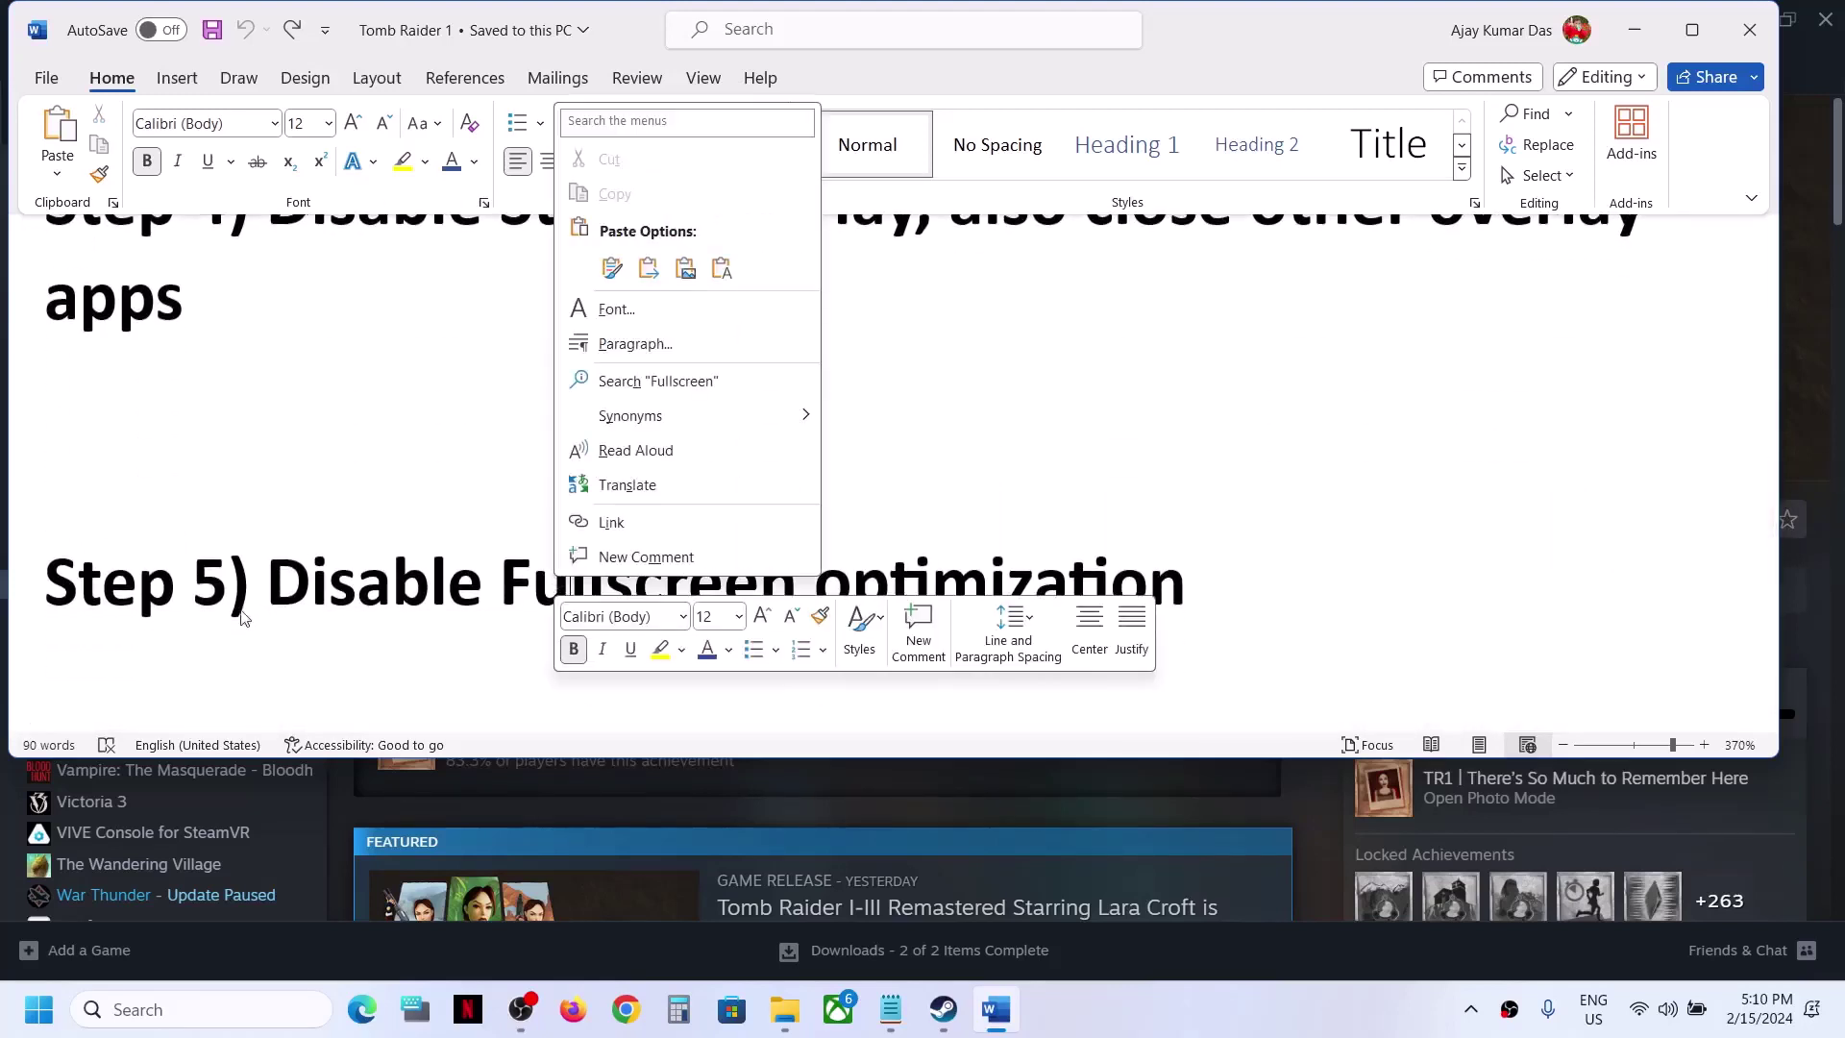
pyautogui.press('Escape')
pyautogui.moveTo(491, 591); pyautogui.dragTo(994, 613)
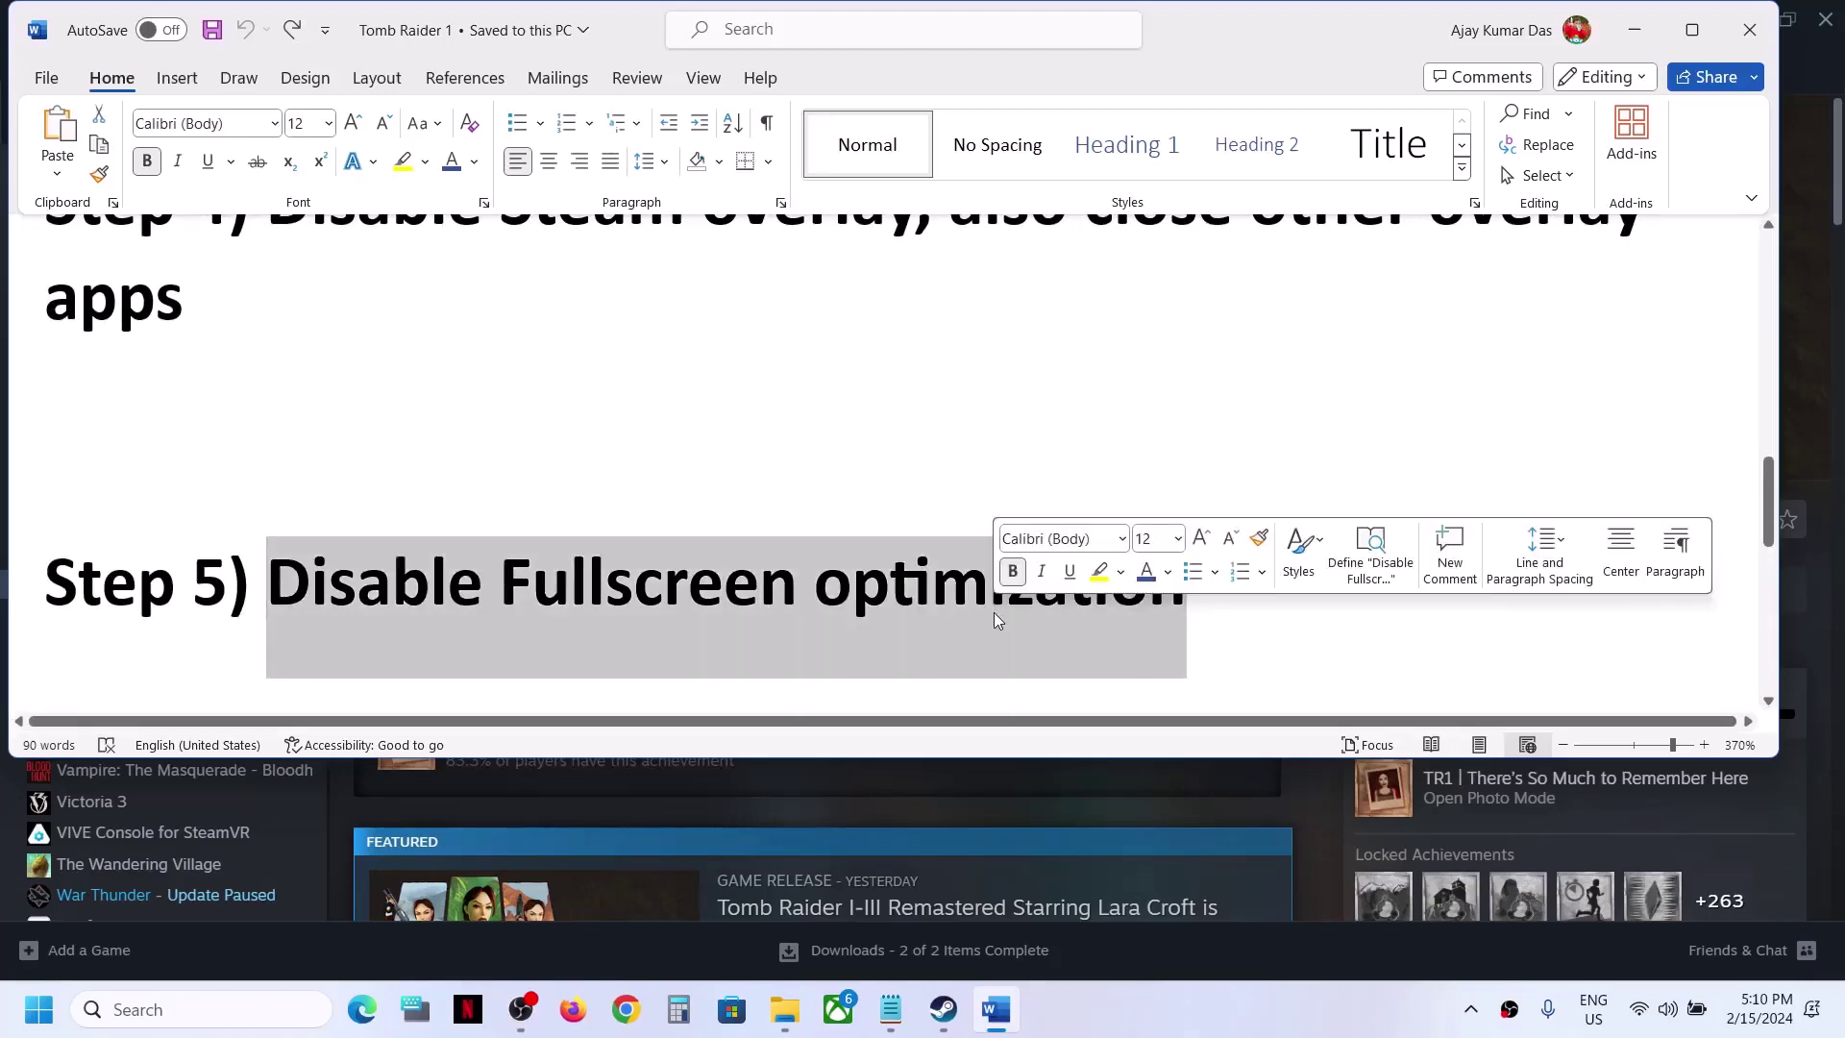
# Switch to Steam and open the local files folder of Tomb Raider I-III Remastered in File Explorer.
pyautogui.hotkey('alt', 'Tab')
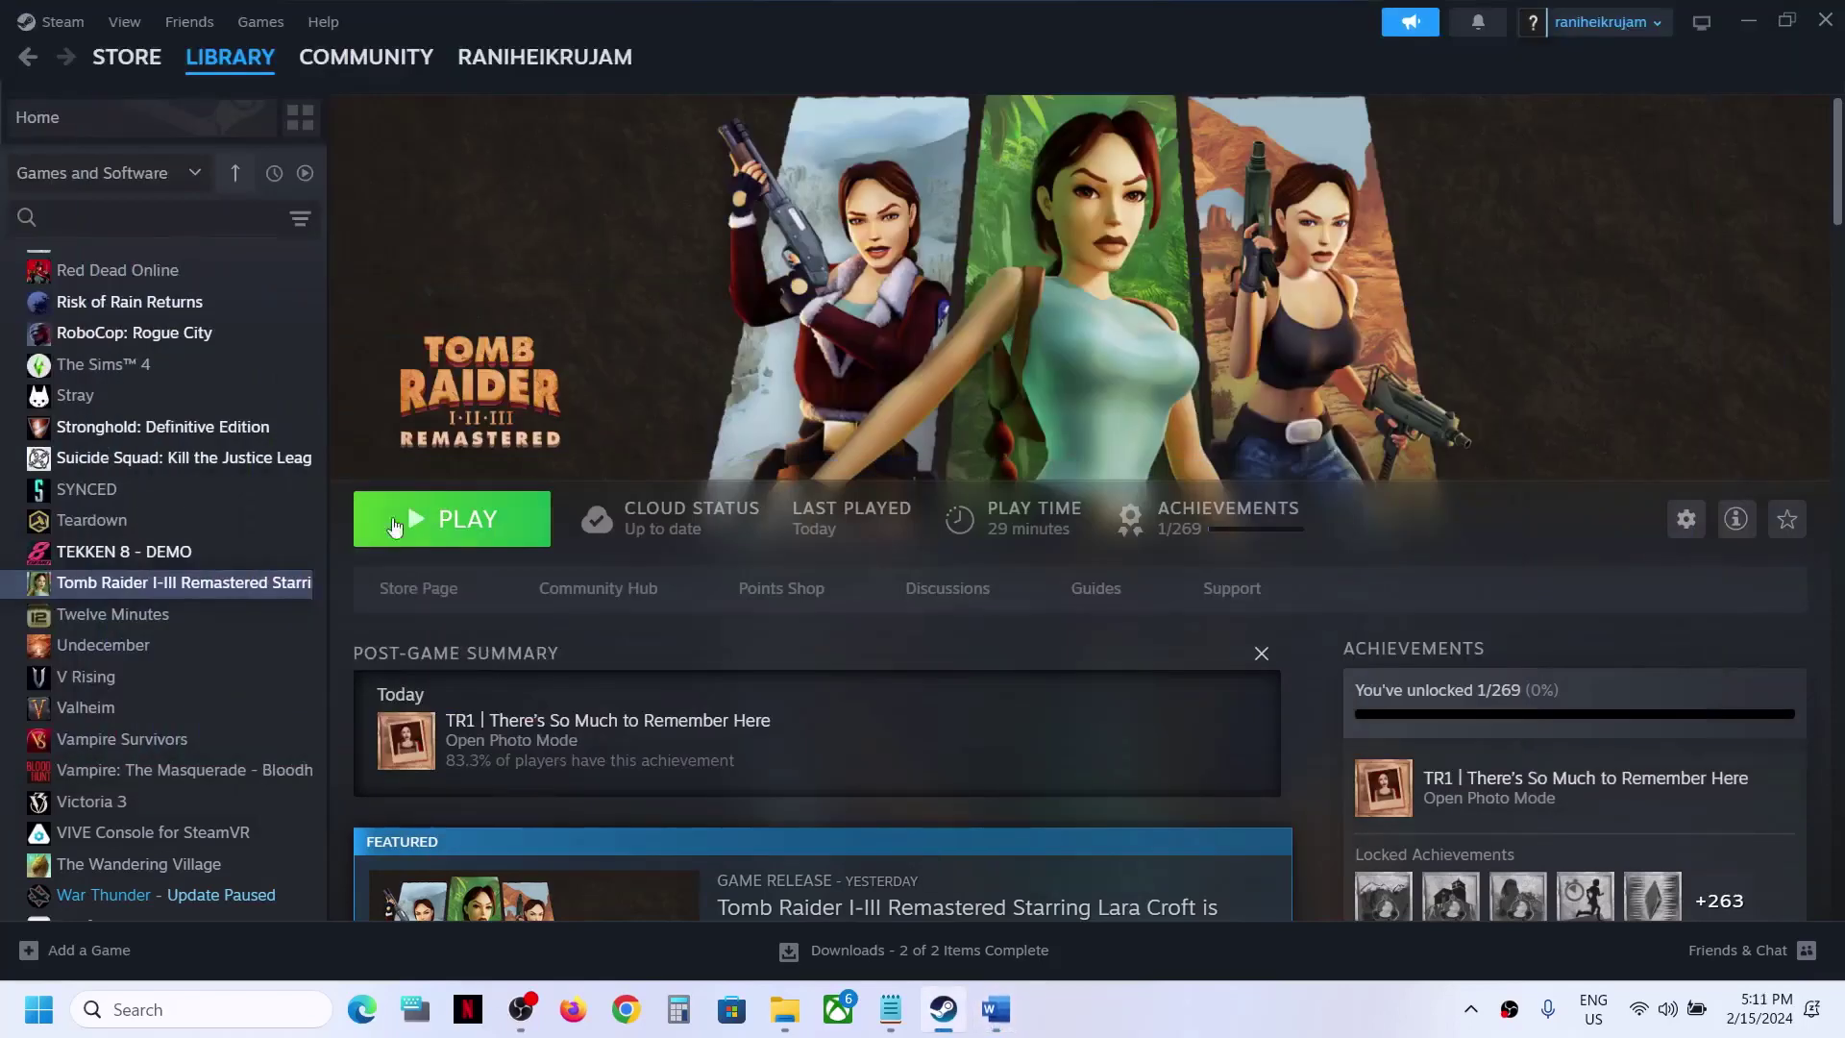
pyautogui.rightClick(252, 584)
pyautogui.moveTo(313, 724)
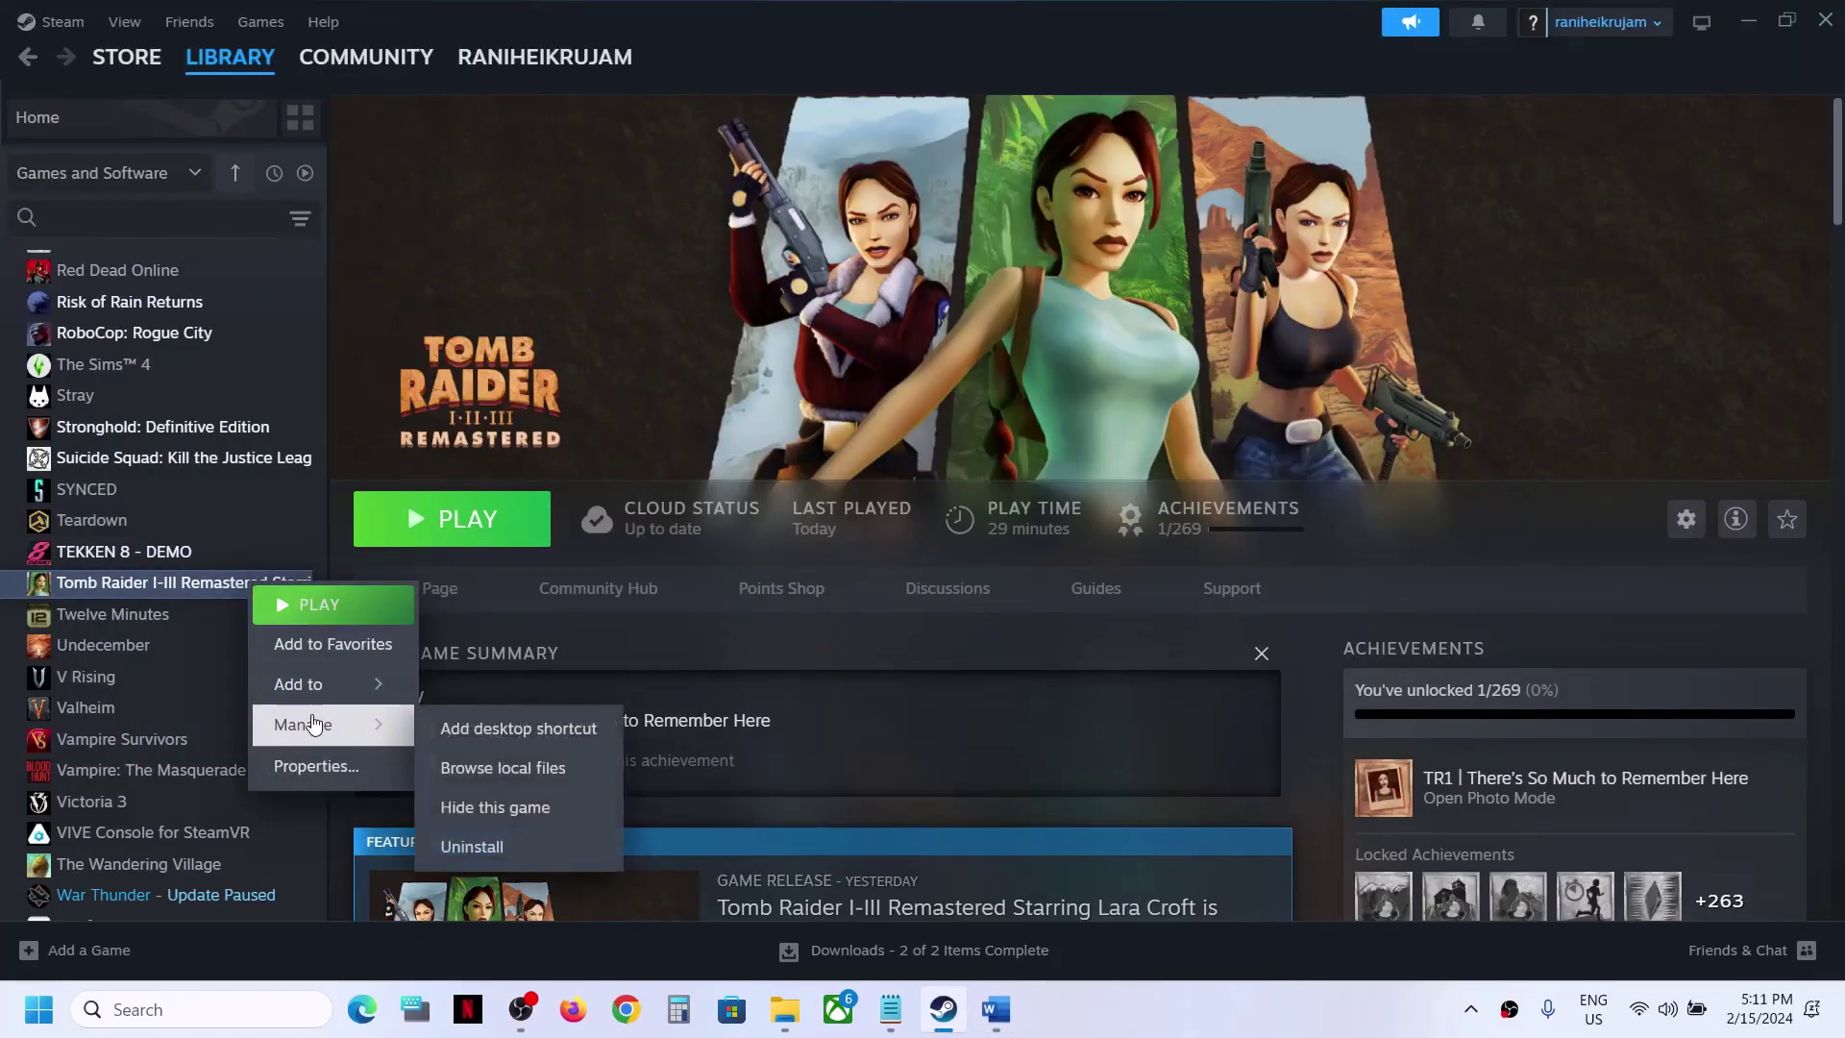
pyautogui.click(507, 769)
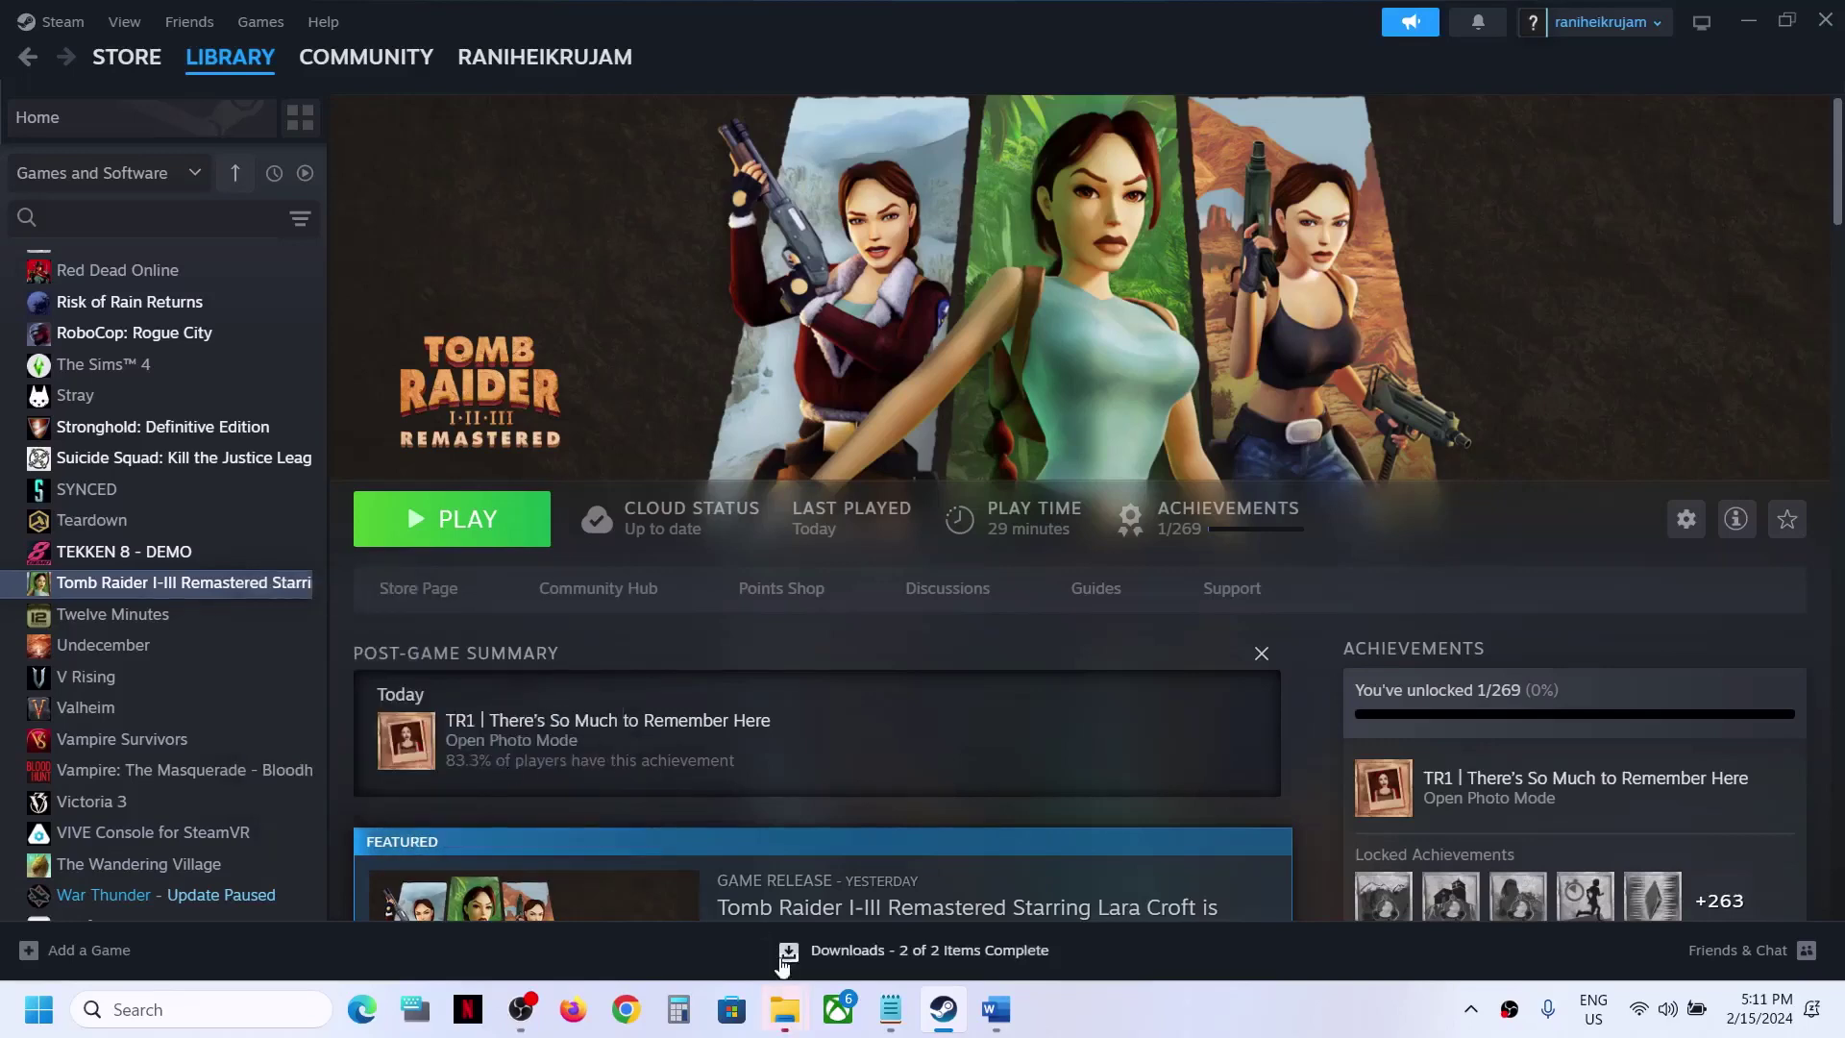
pyautogui.moveTo(785, 1009)
pyautogui.click(942, 885)
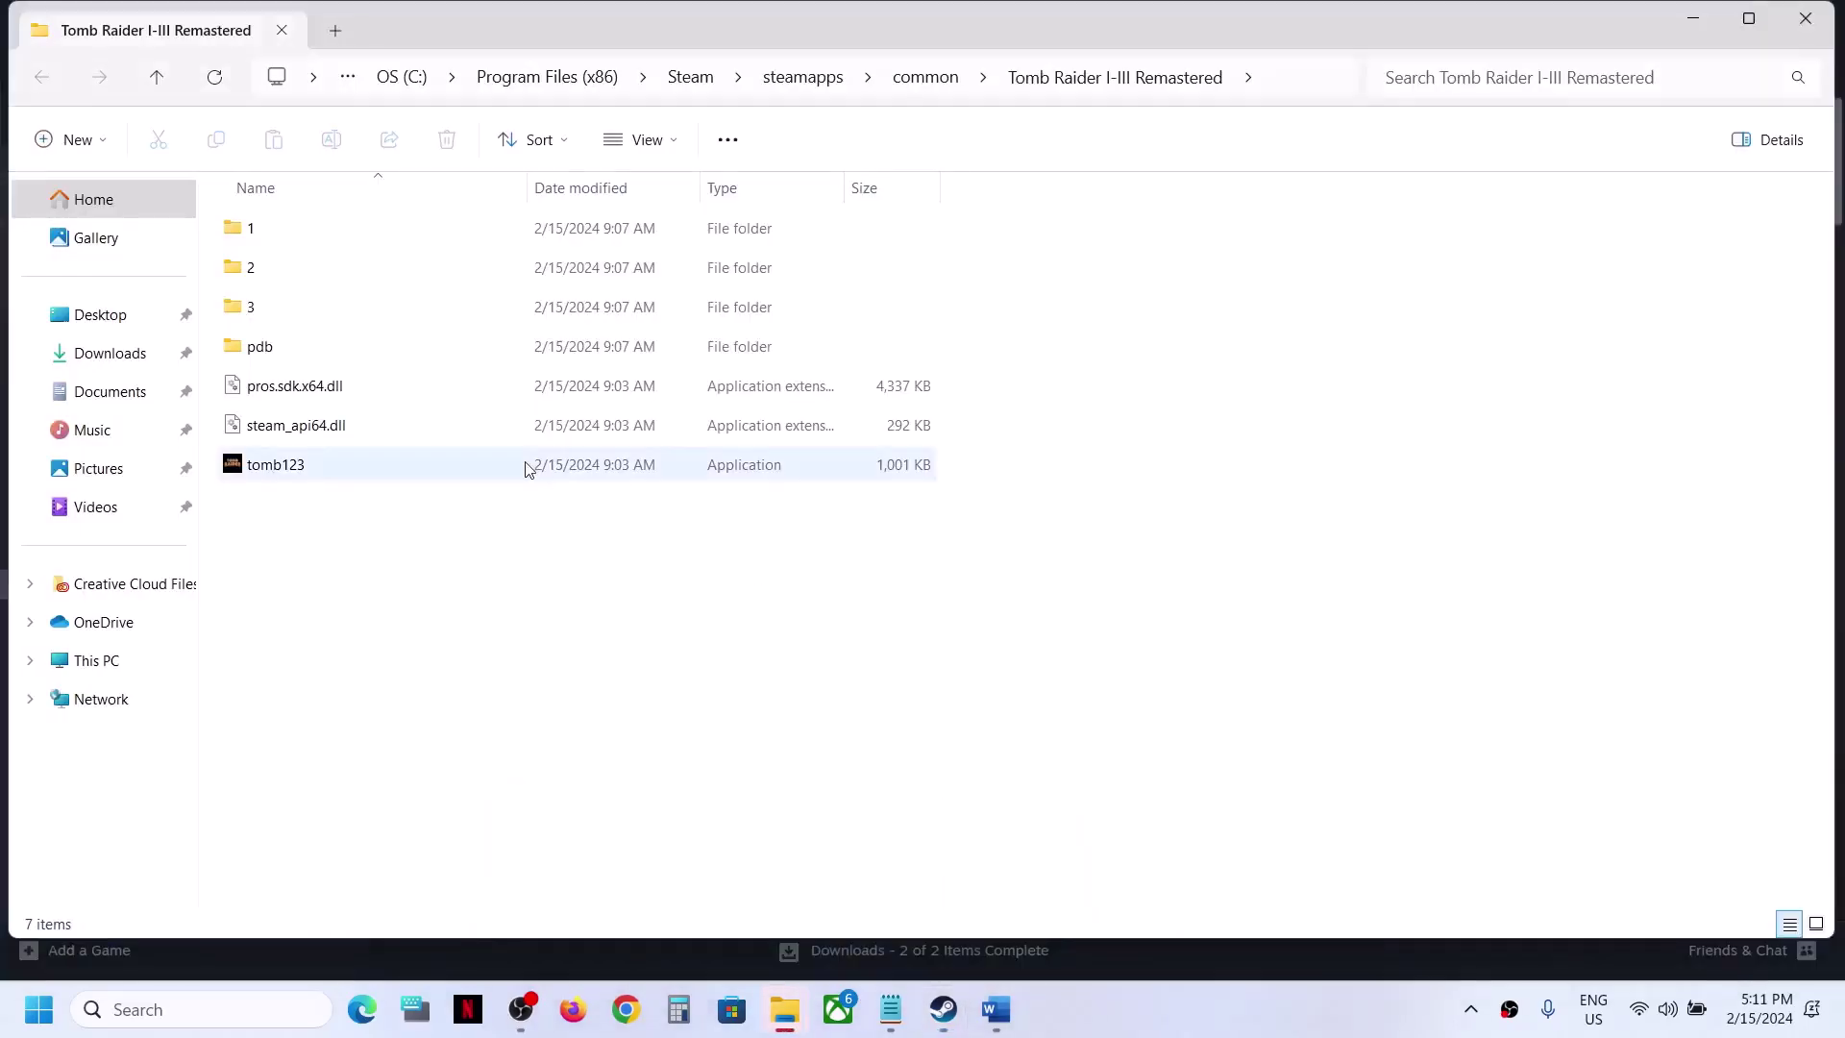
# Enable "Disable fullscreen optimizations" in the compatibility properties of tomb123 and apply the change.
pyautogui.rightClick(314, 461)
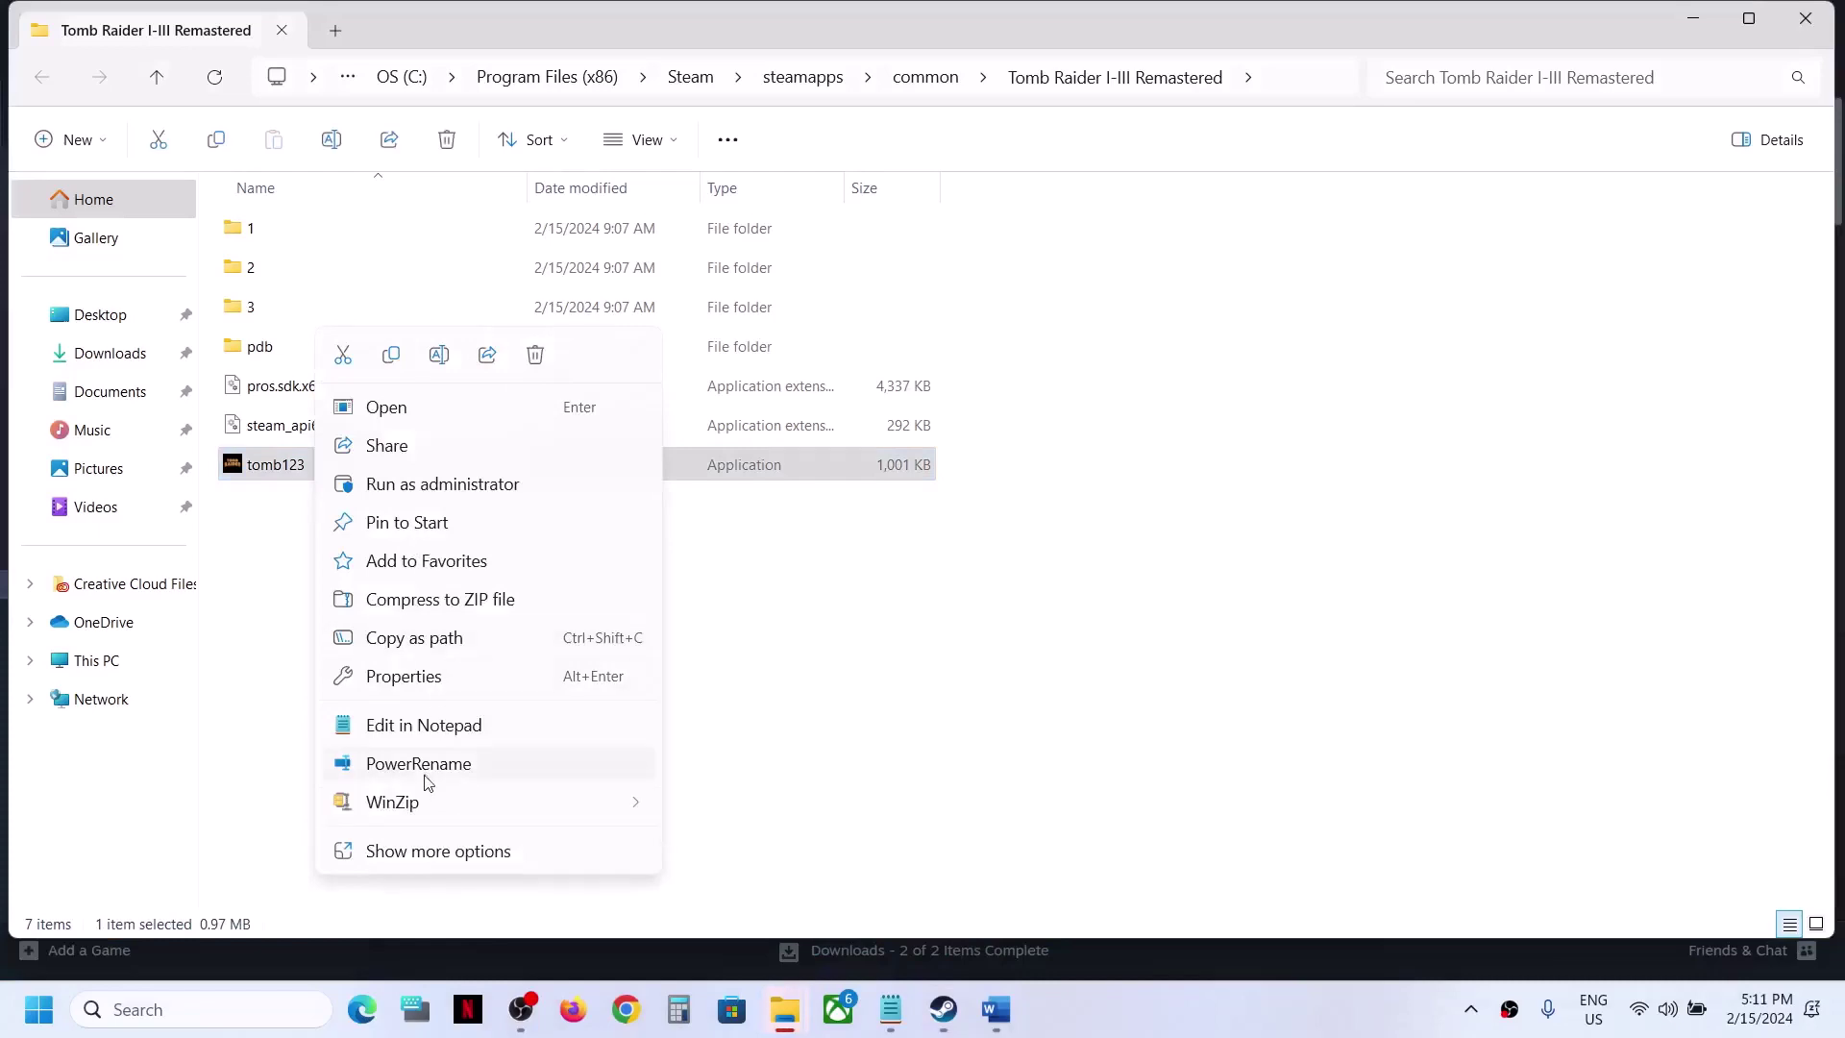
pyautogui.click(429, 678)
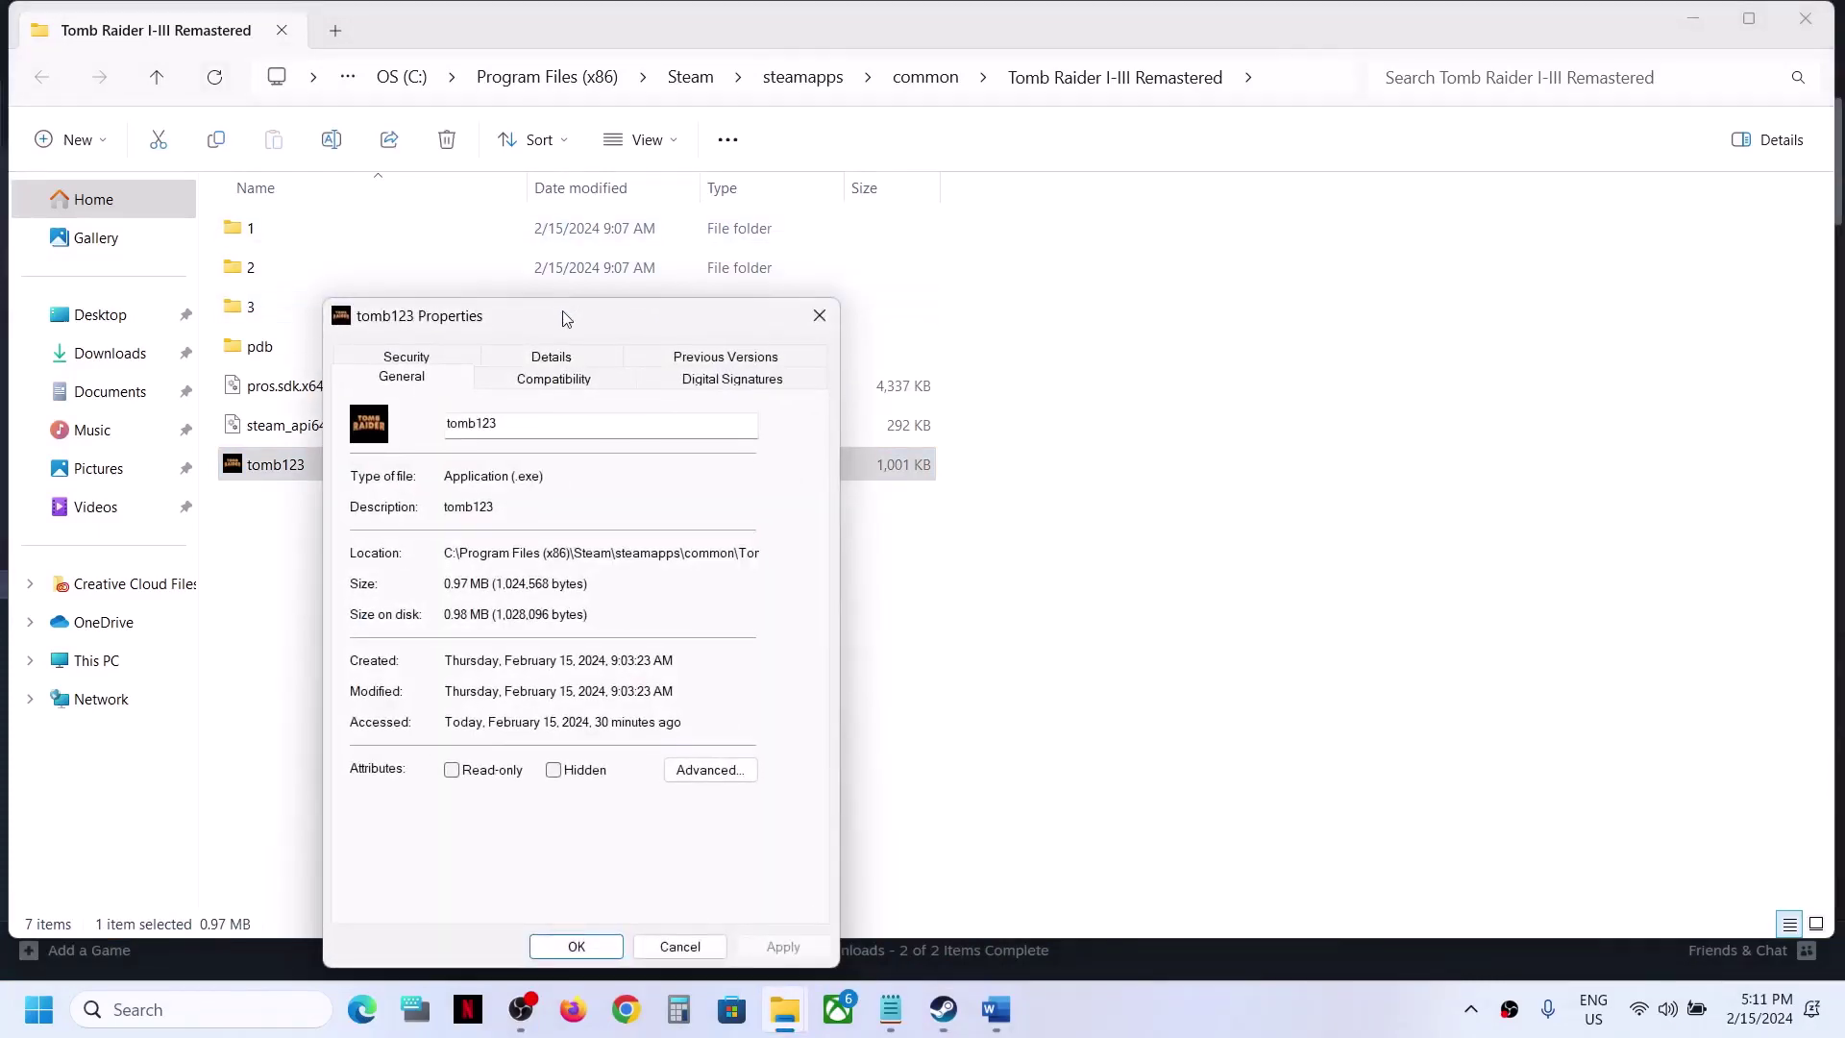
pyautogui.moveTo(564, 317); pyautogui.dragTo(736, 189)
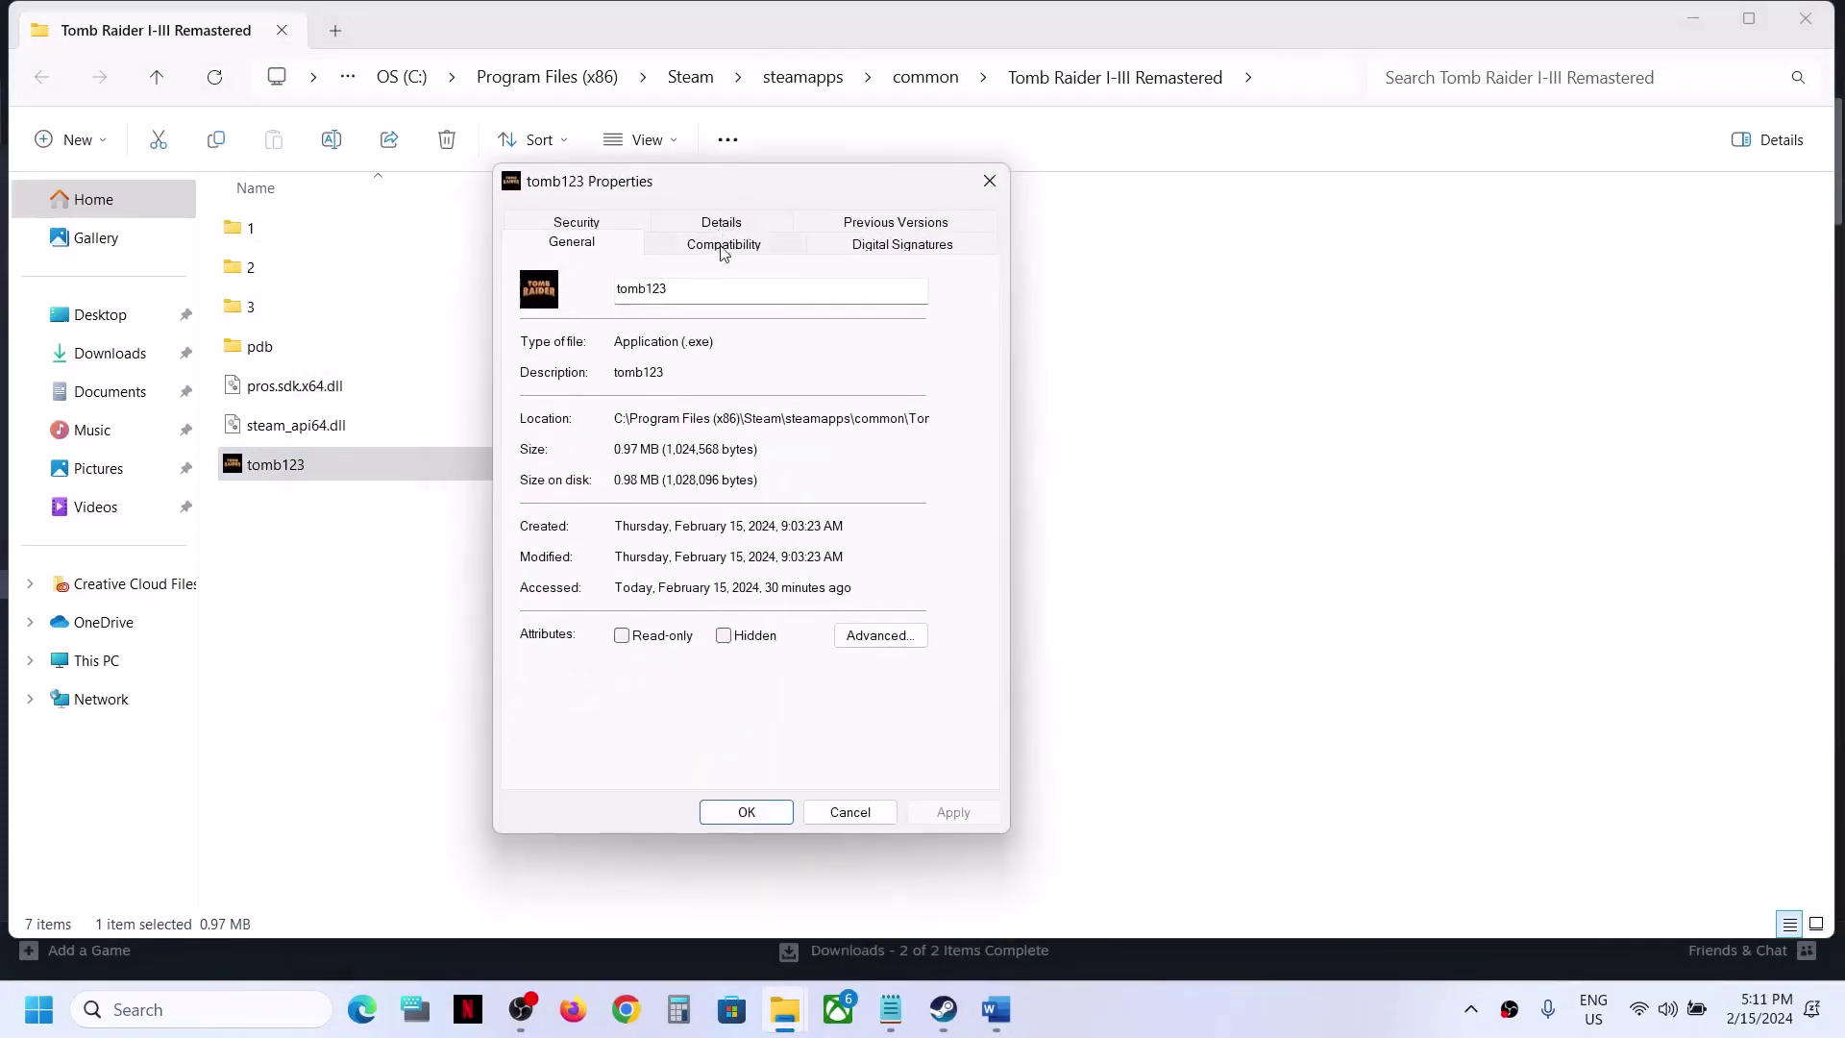
pyautogui.click(724, 246)
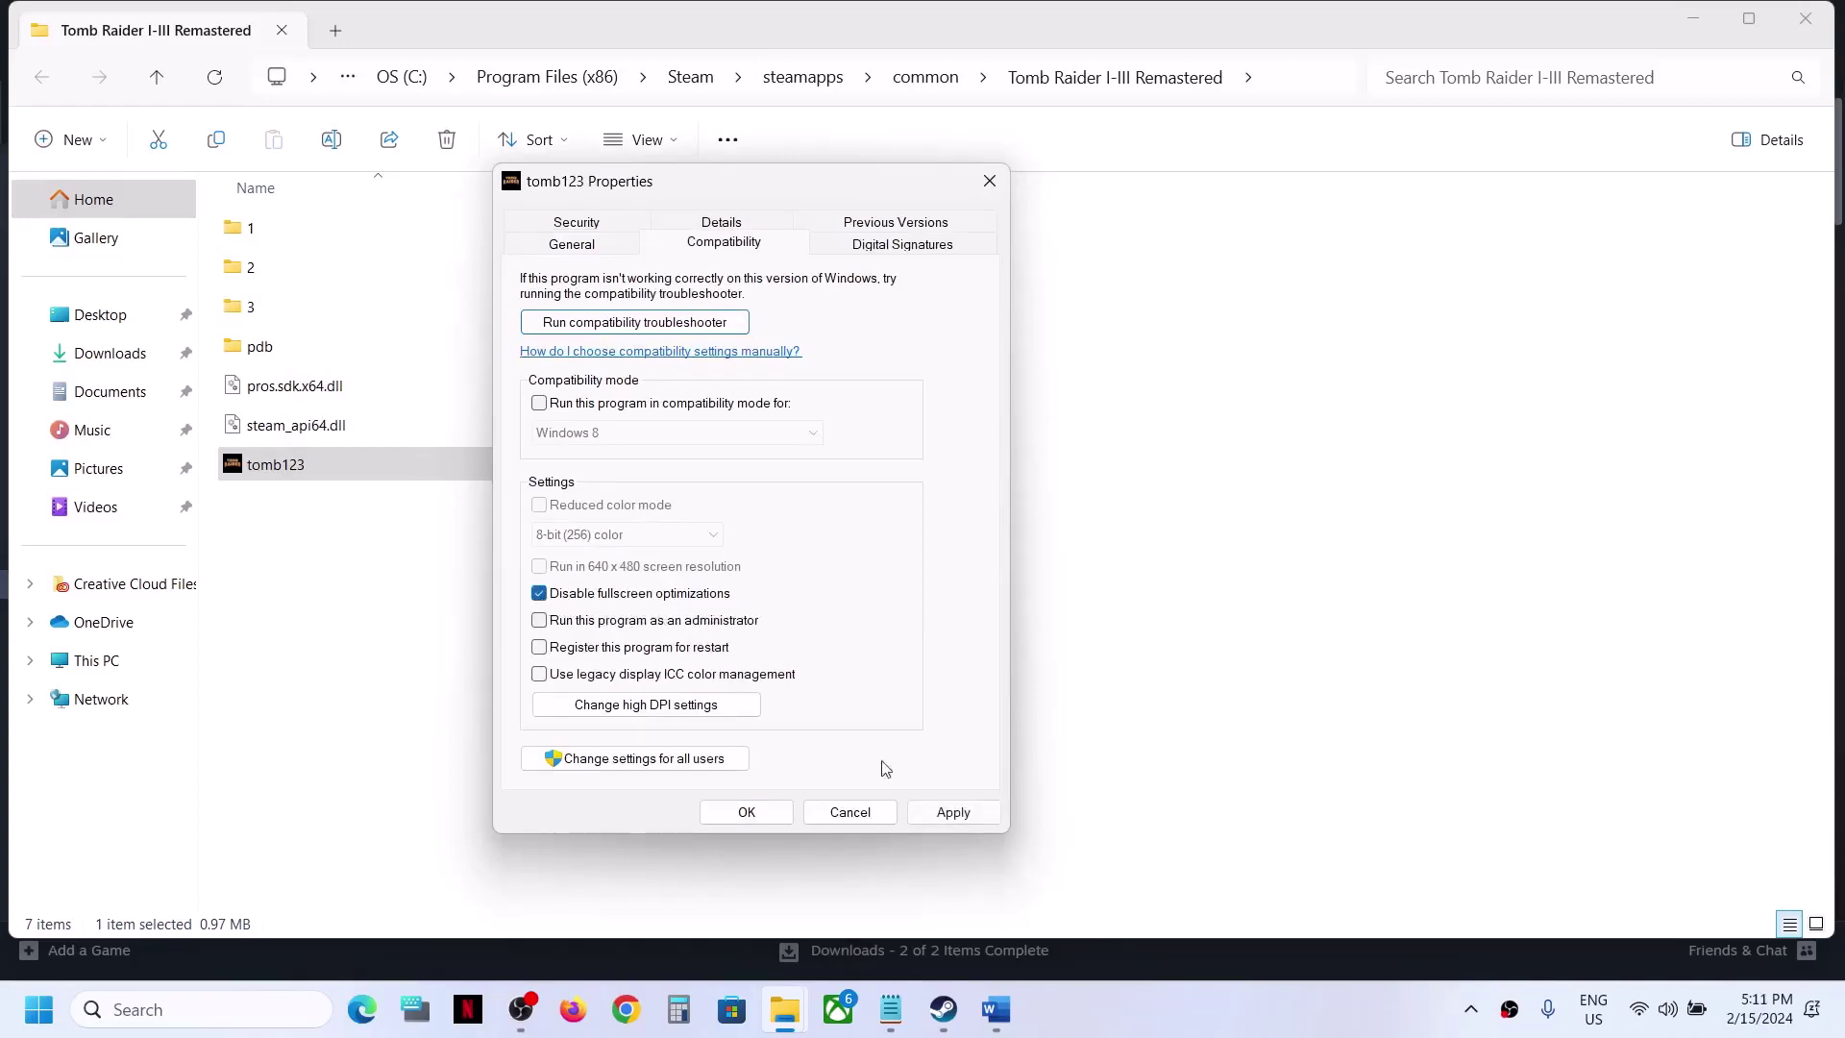
pyautogui.click(949, 815)
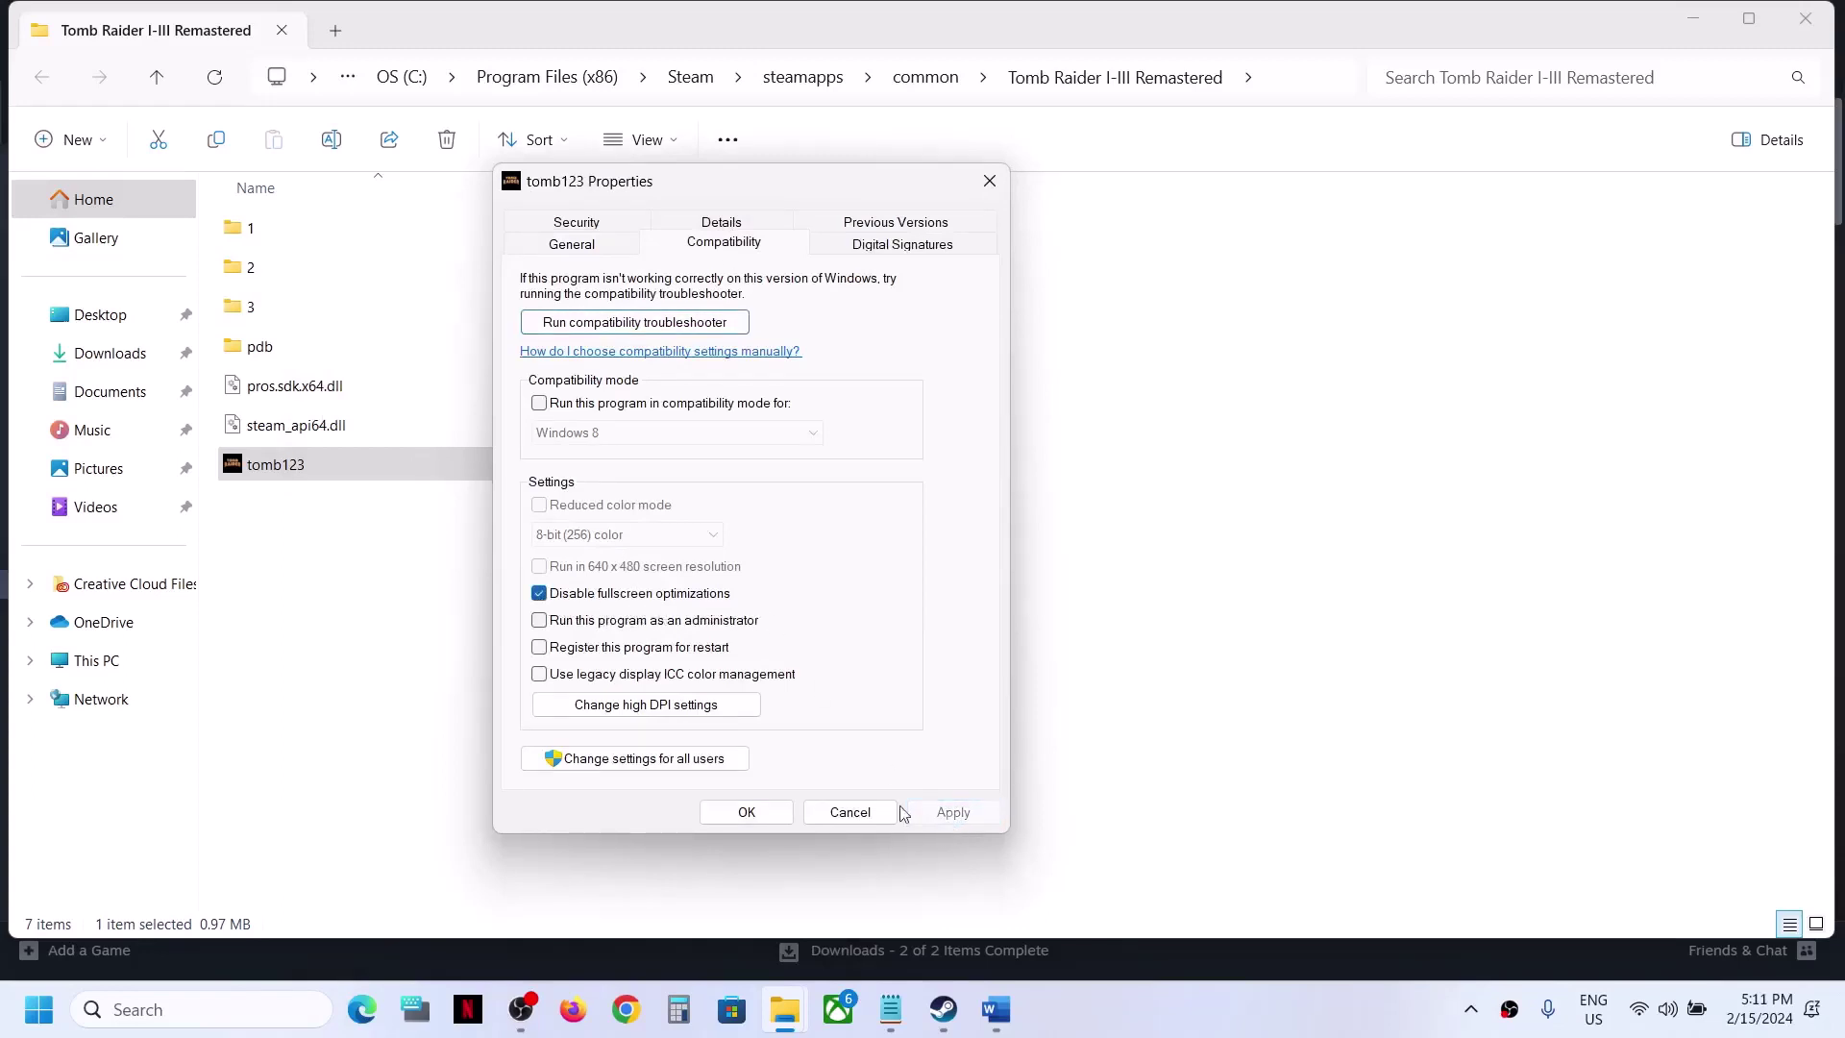
pyautogui.click(747, 812)
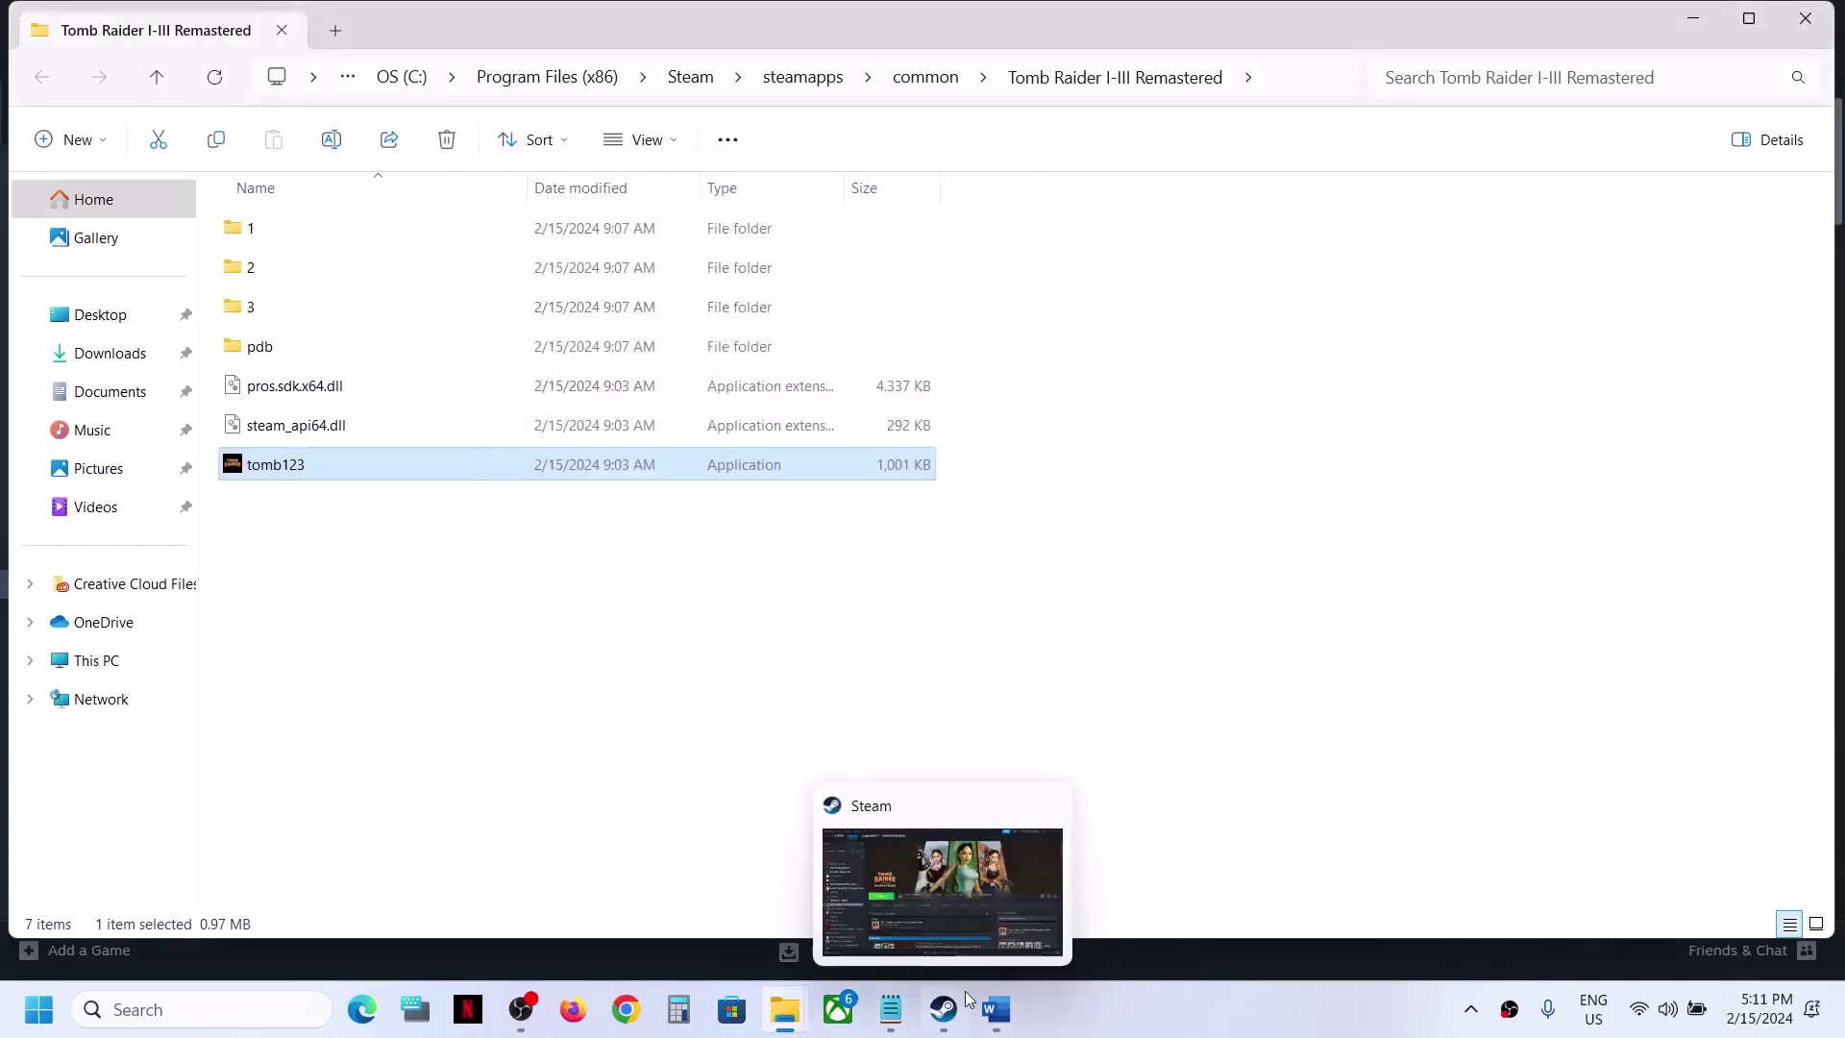
# Switch to the Word notes and highlight the Step 6 advice to use the "Reorder Controllers" option.
pyautogui.click(995, 1009)
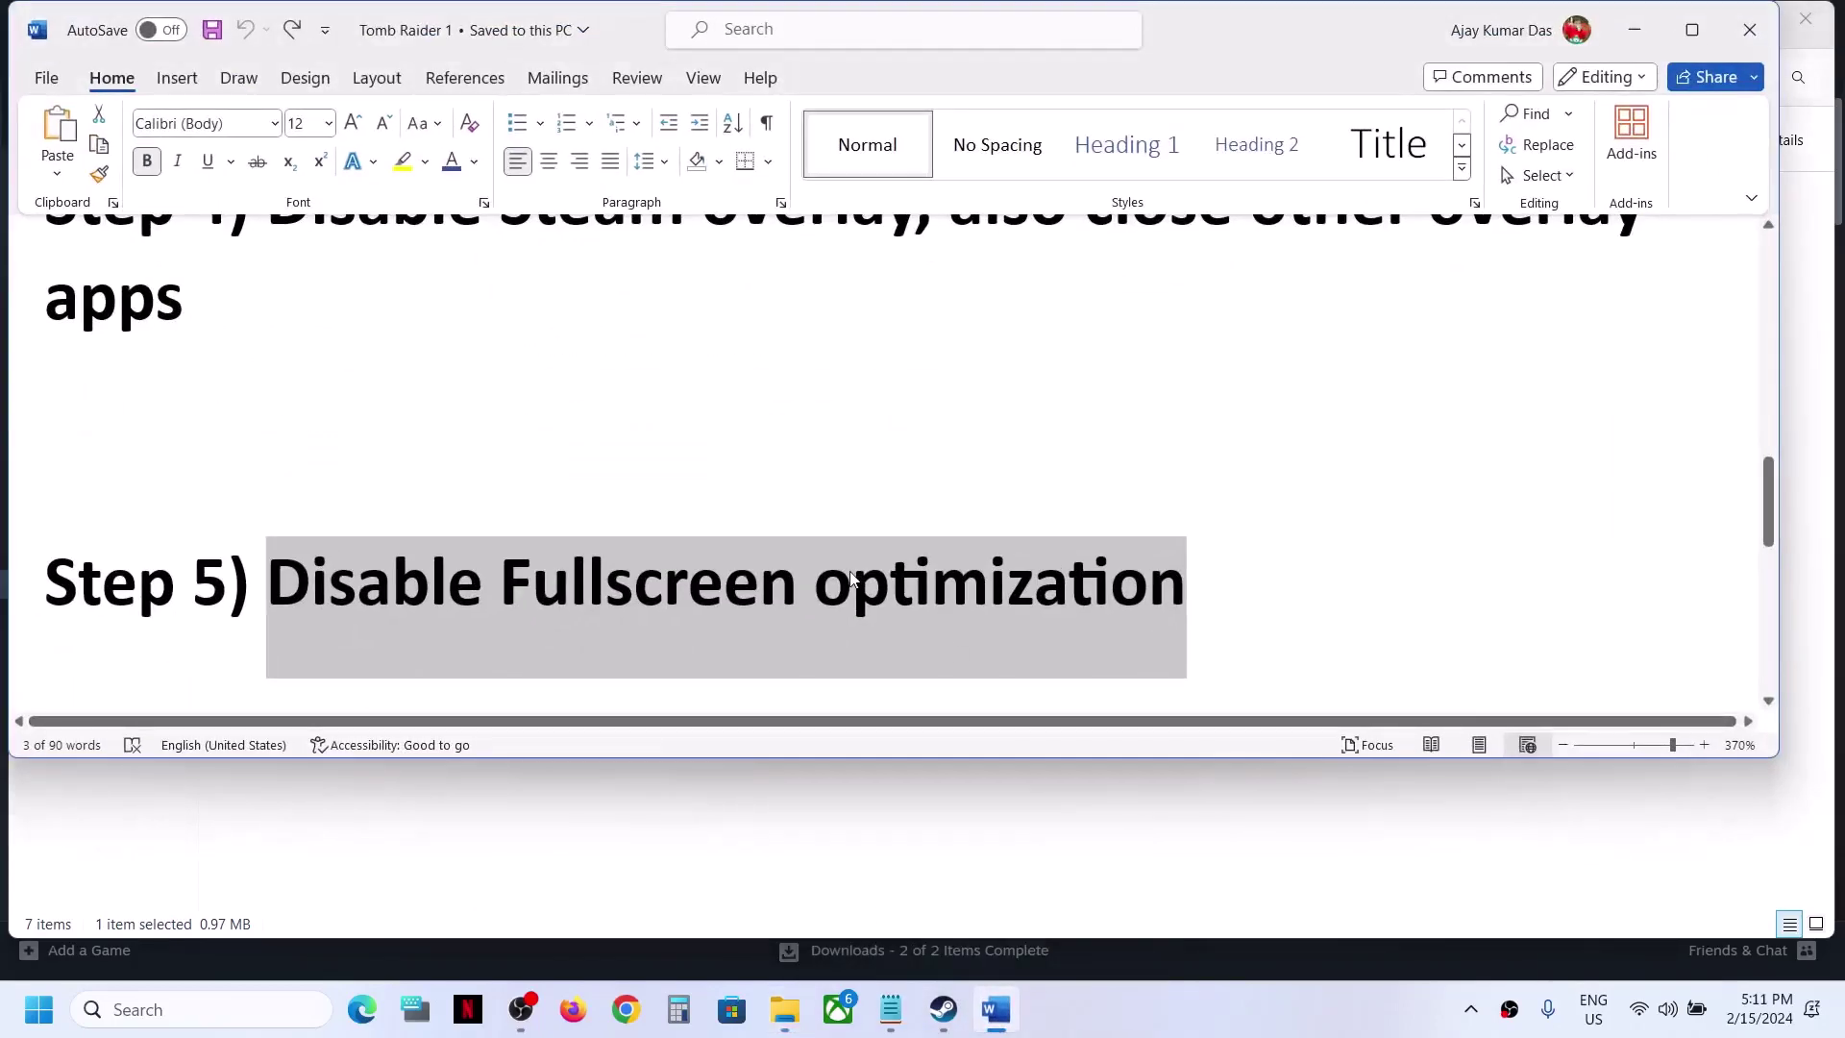
pyautogui.scroll(-3, 851, 577)
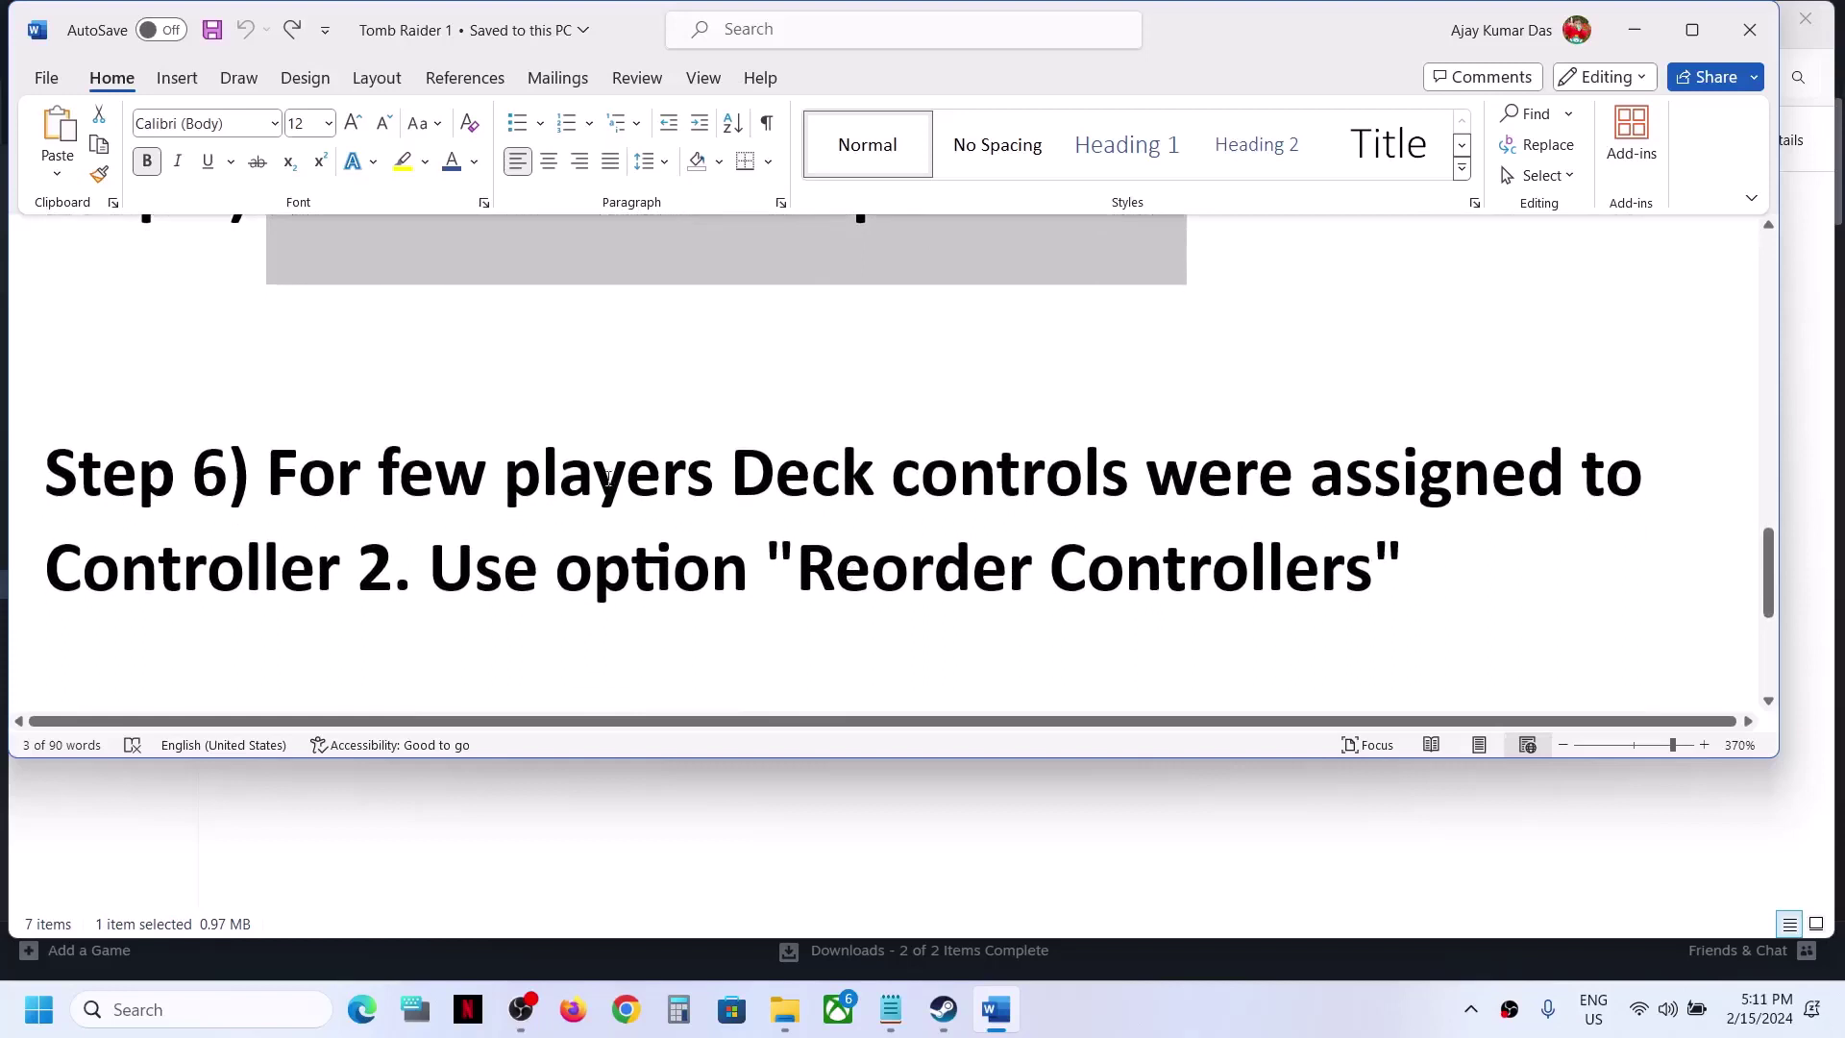
pyautogui.moveTo(287, 484); pyautogui.dragTo(1396, 481)
pyautogui.click(303, 520)
pyautogui.moveTo(303, 520); pyautogui.dragTo(1403, 583)
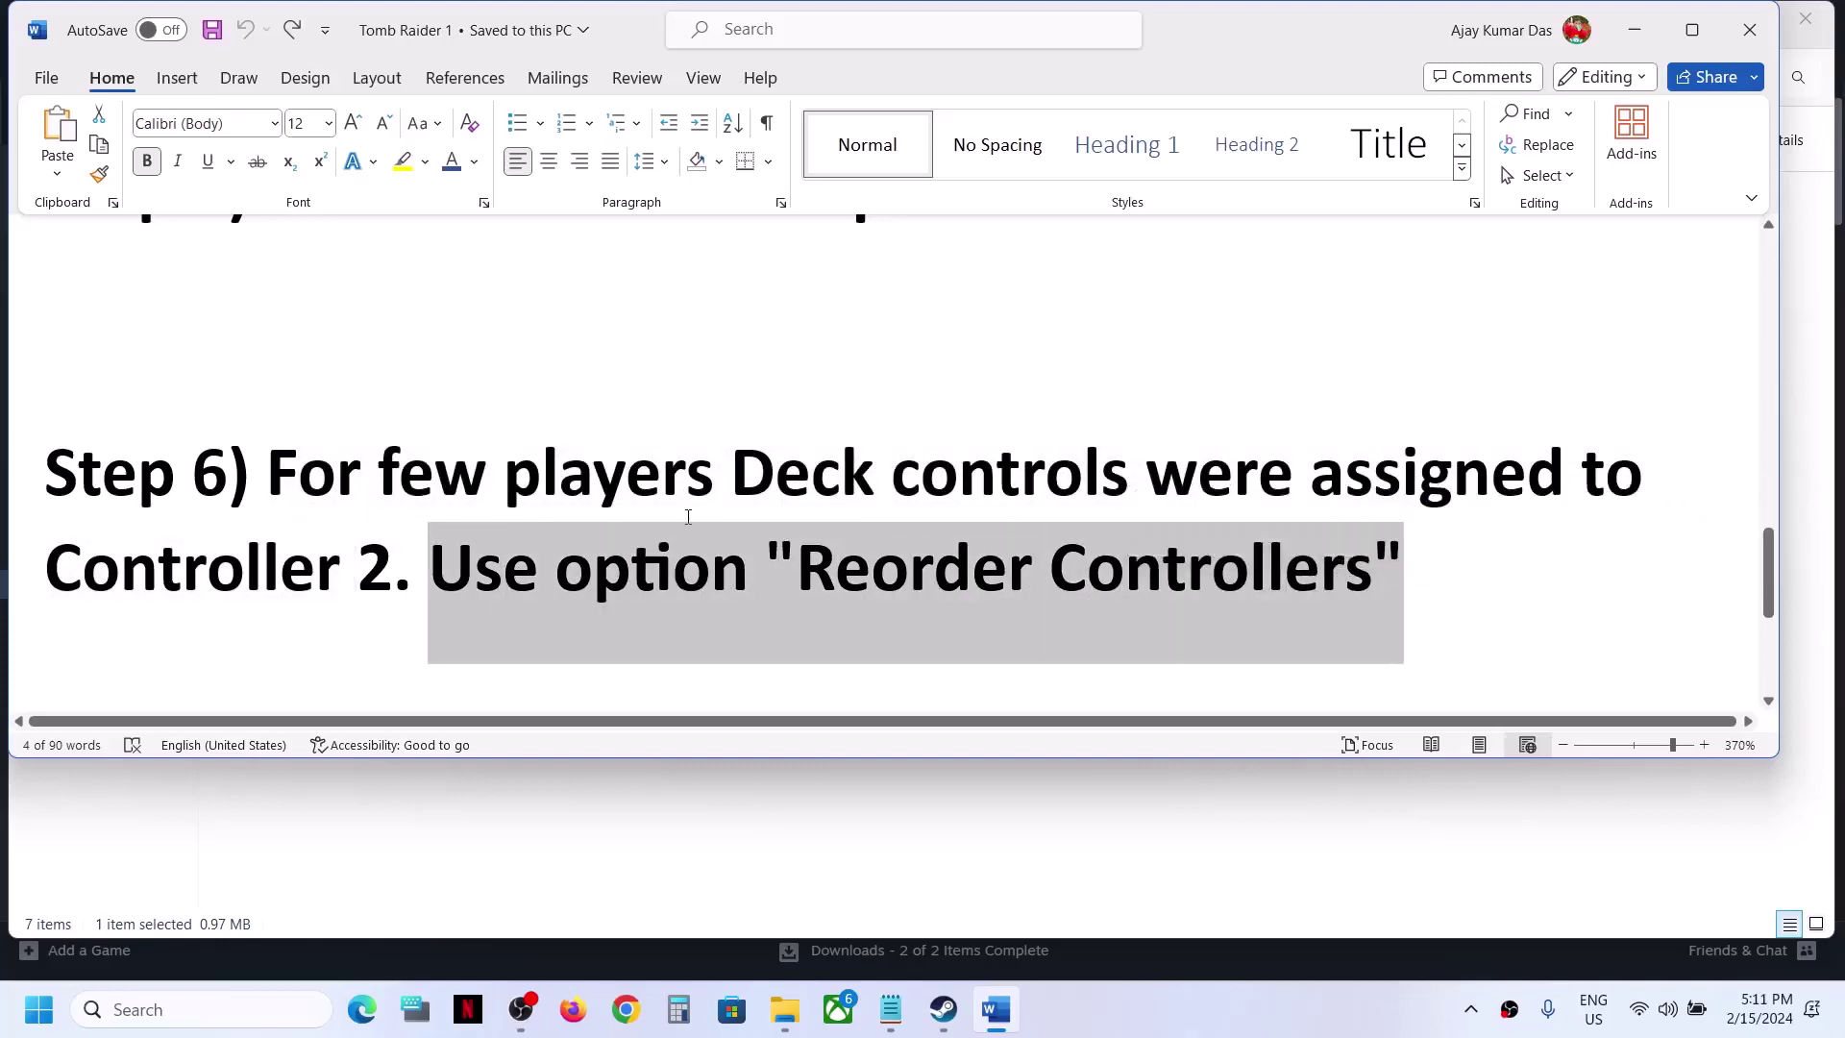
pyautogui.click(688, 400)
# Highlight Step 7 on changing scaling and resolution in Windows Settings, and minimize the Word notes.
pyautogui.scroll(-3, 688, 517)
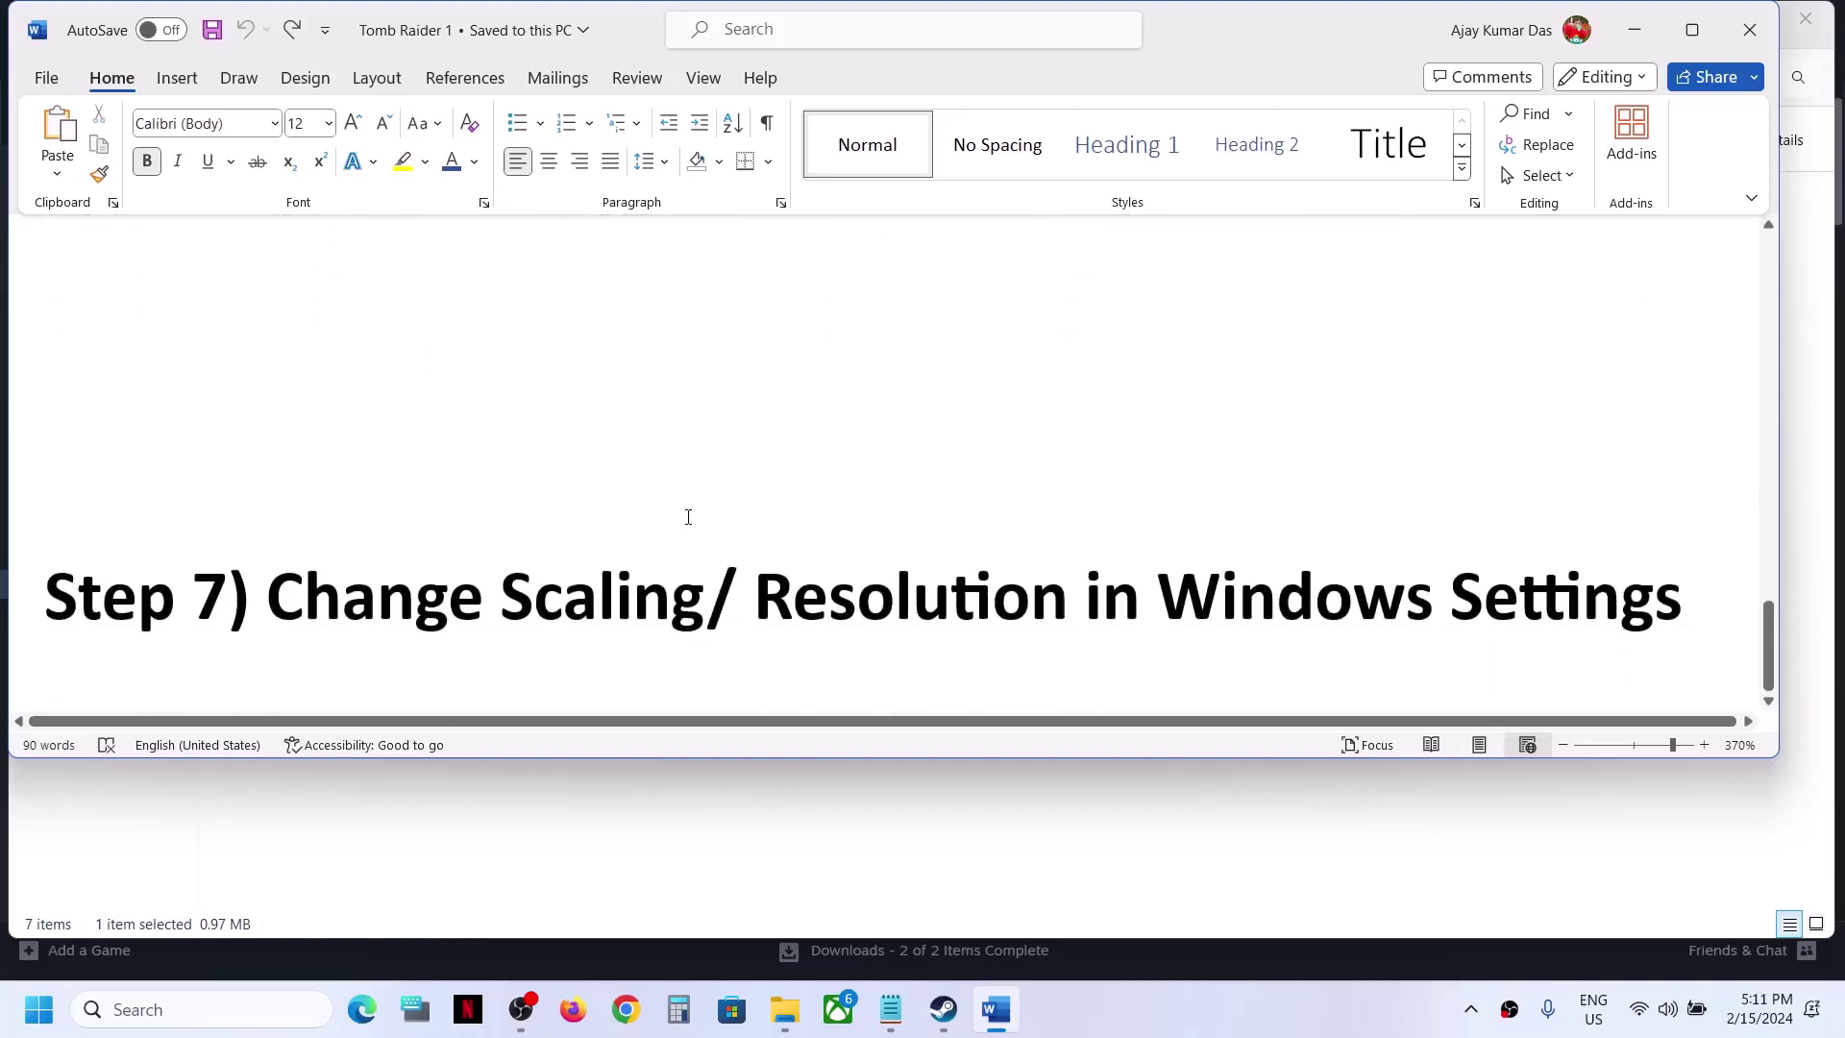
pyautogui.moveTo(264, 597); pyautogui.dragTo(1682, 610)
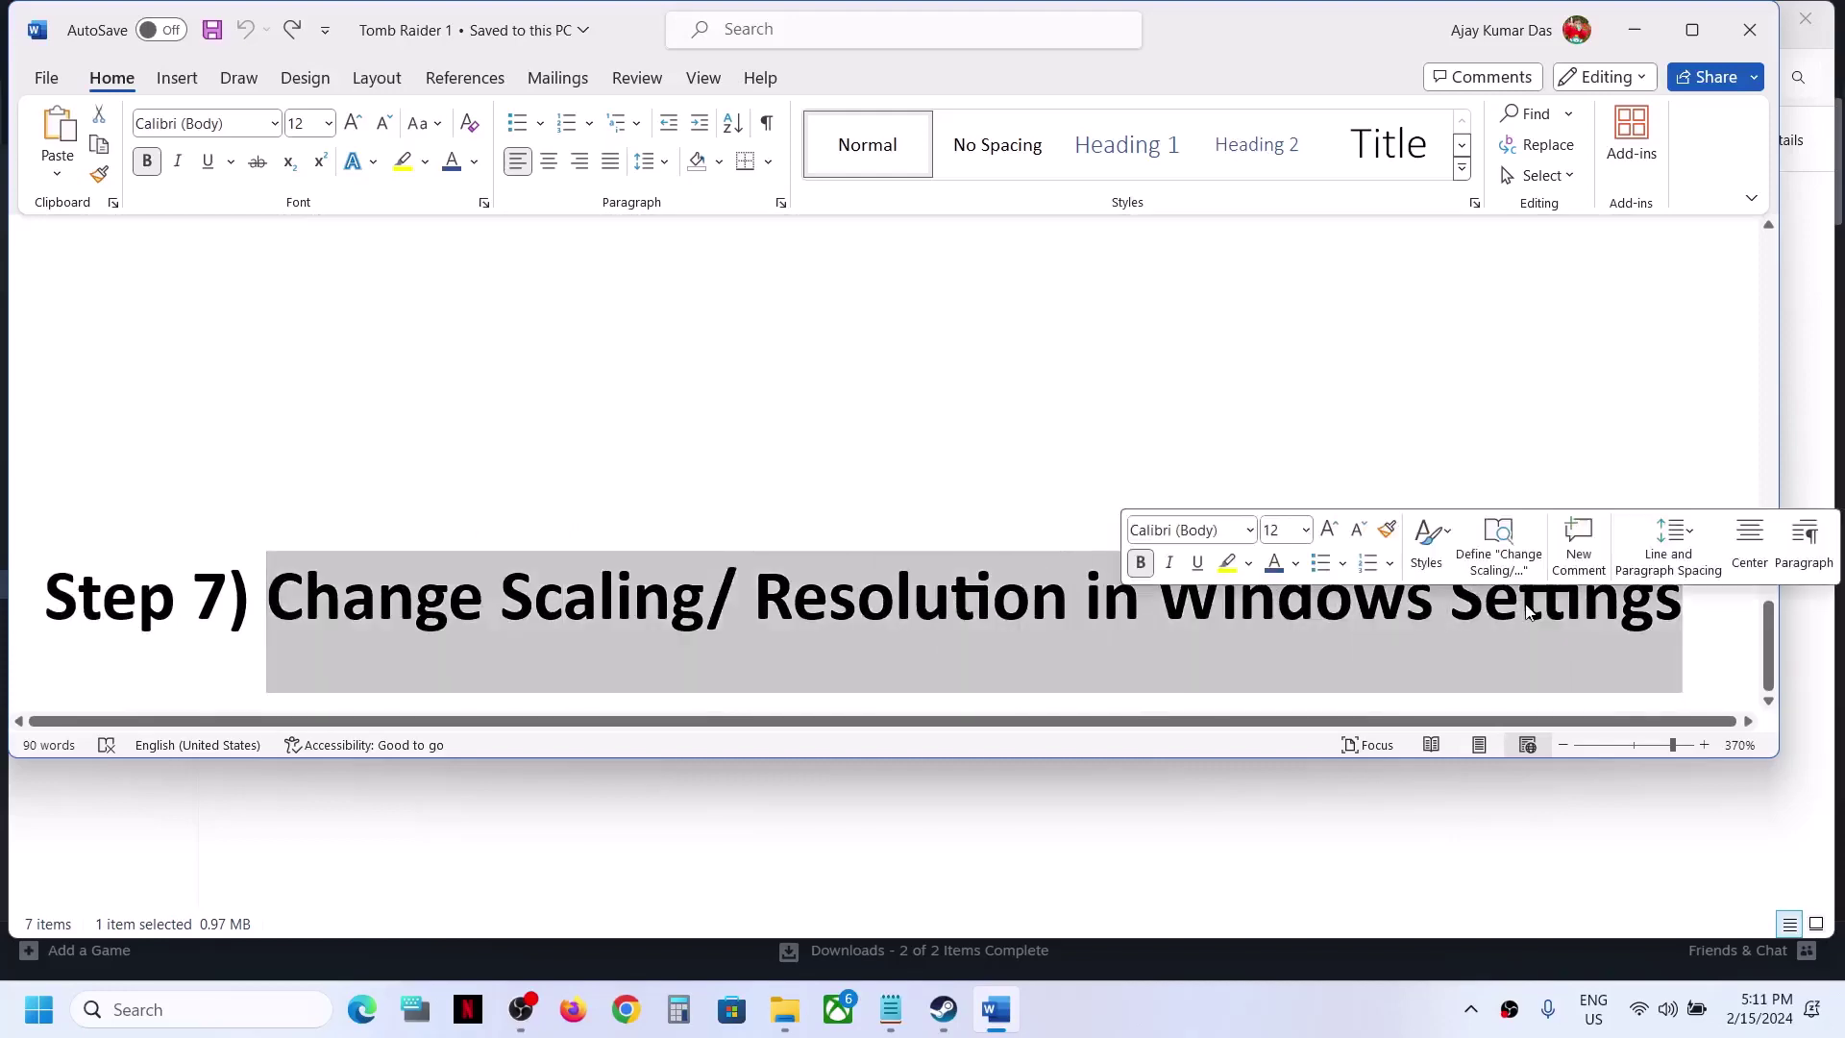
pyautogui.click(1634, 29)
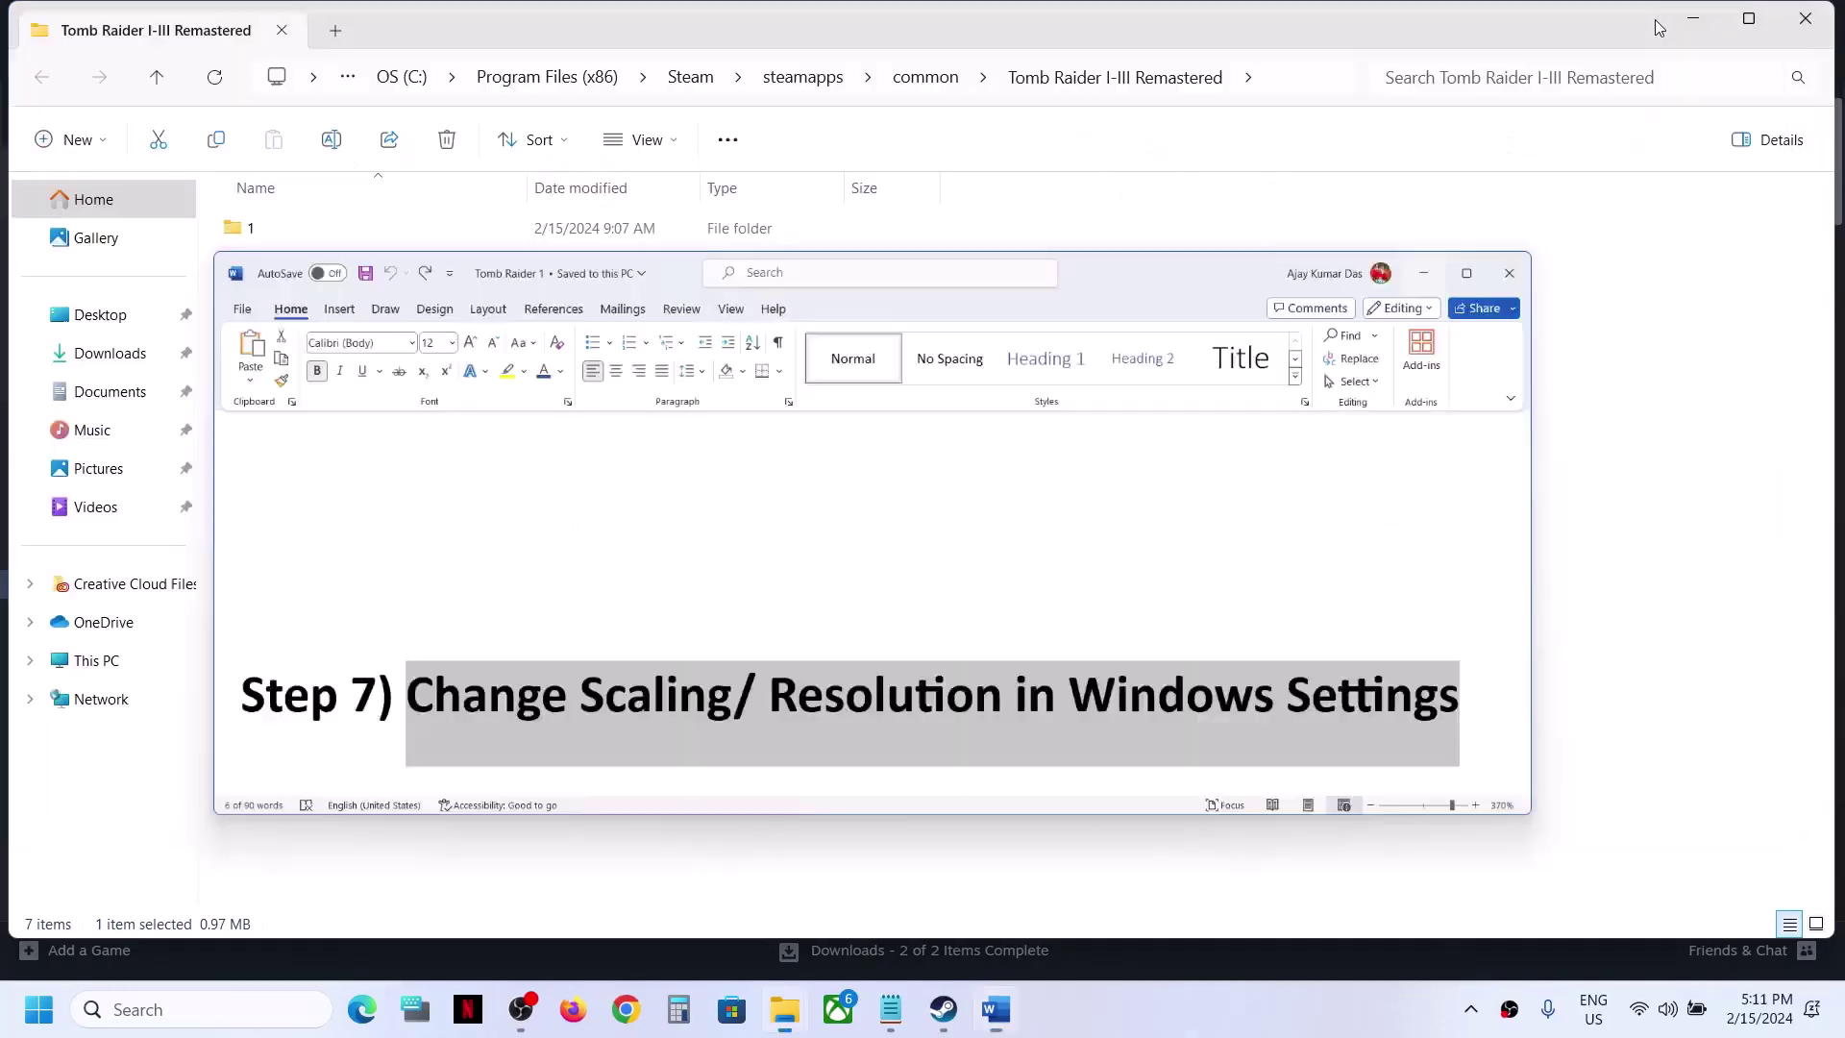
# Open the display page of Windows Settings and examine the available Scale and Display resolution options.
pyautogui.press('super+i')
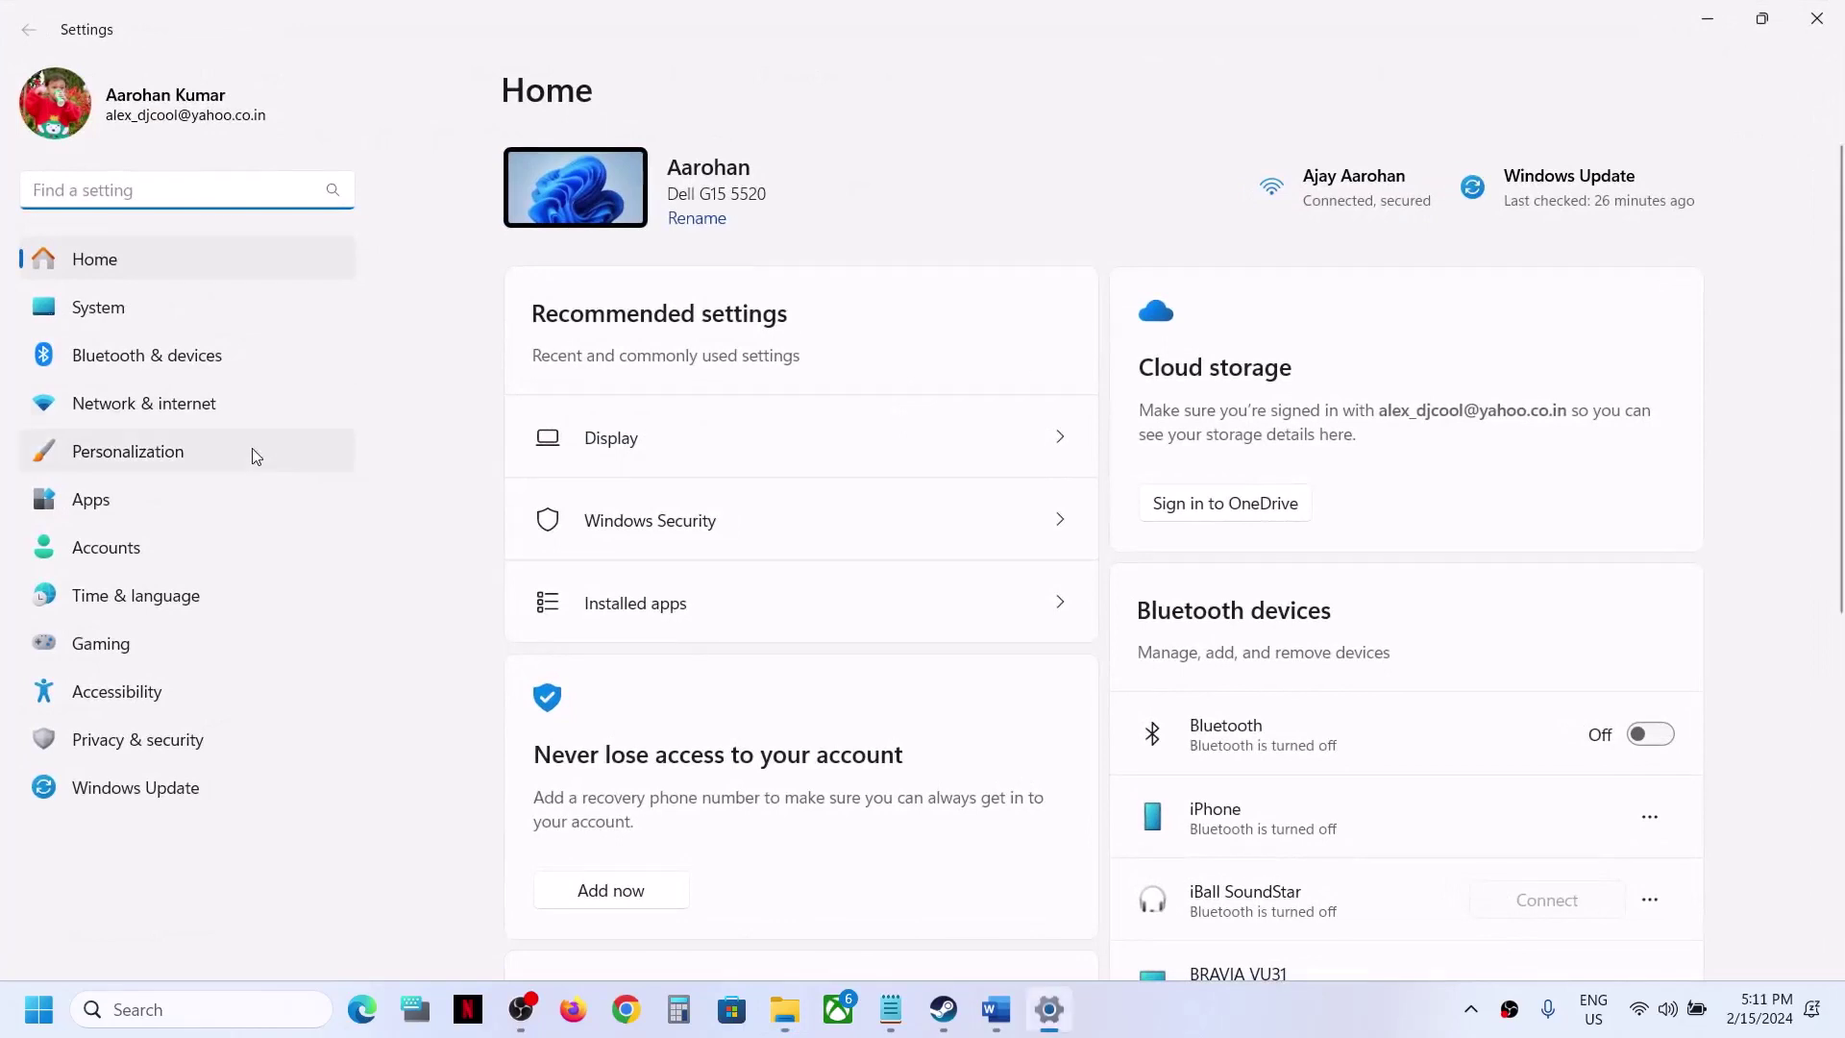
pyautogui.click(120, 309)
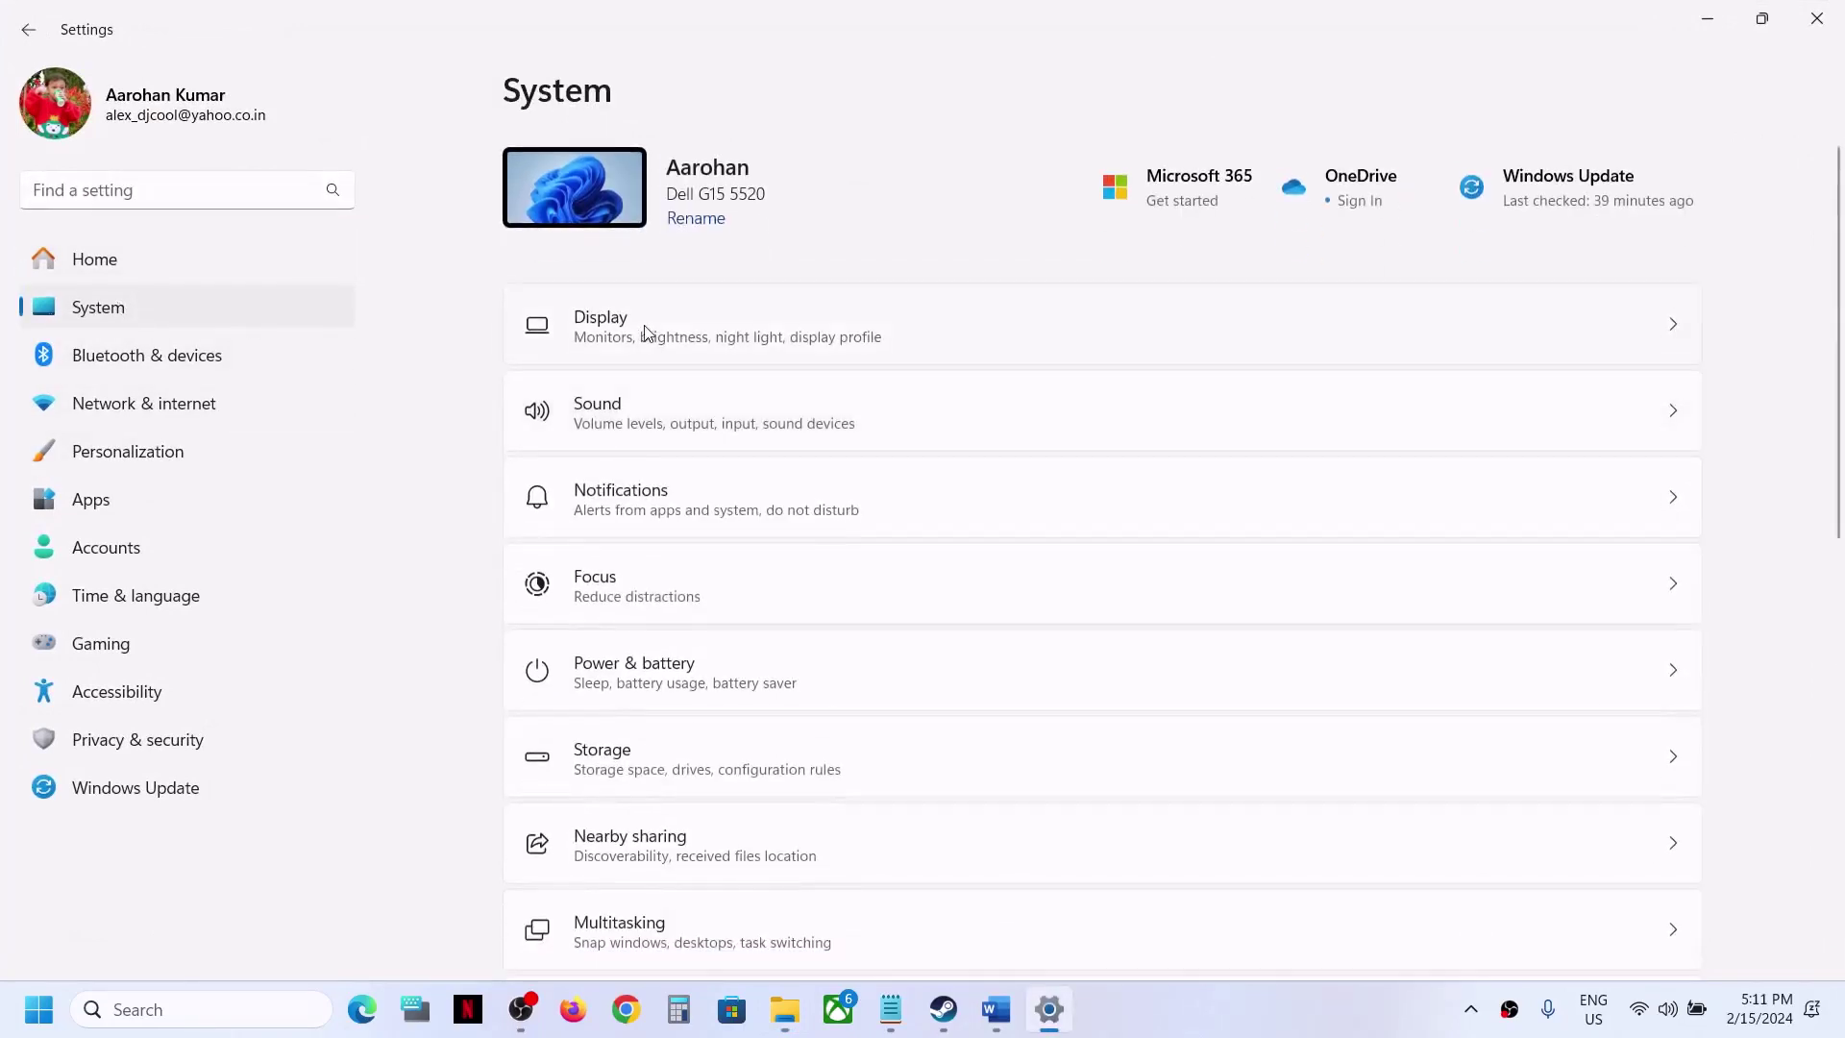
pyautogui.click(646, 327)
pyautogui.click(1567, 594)
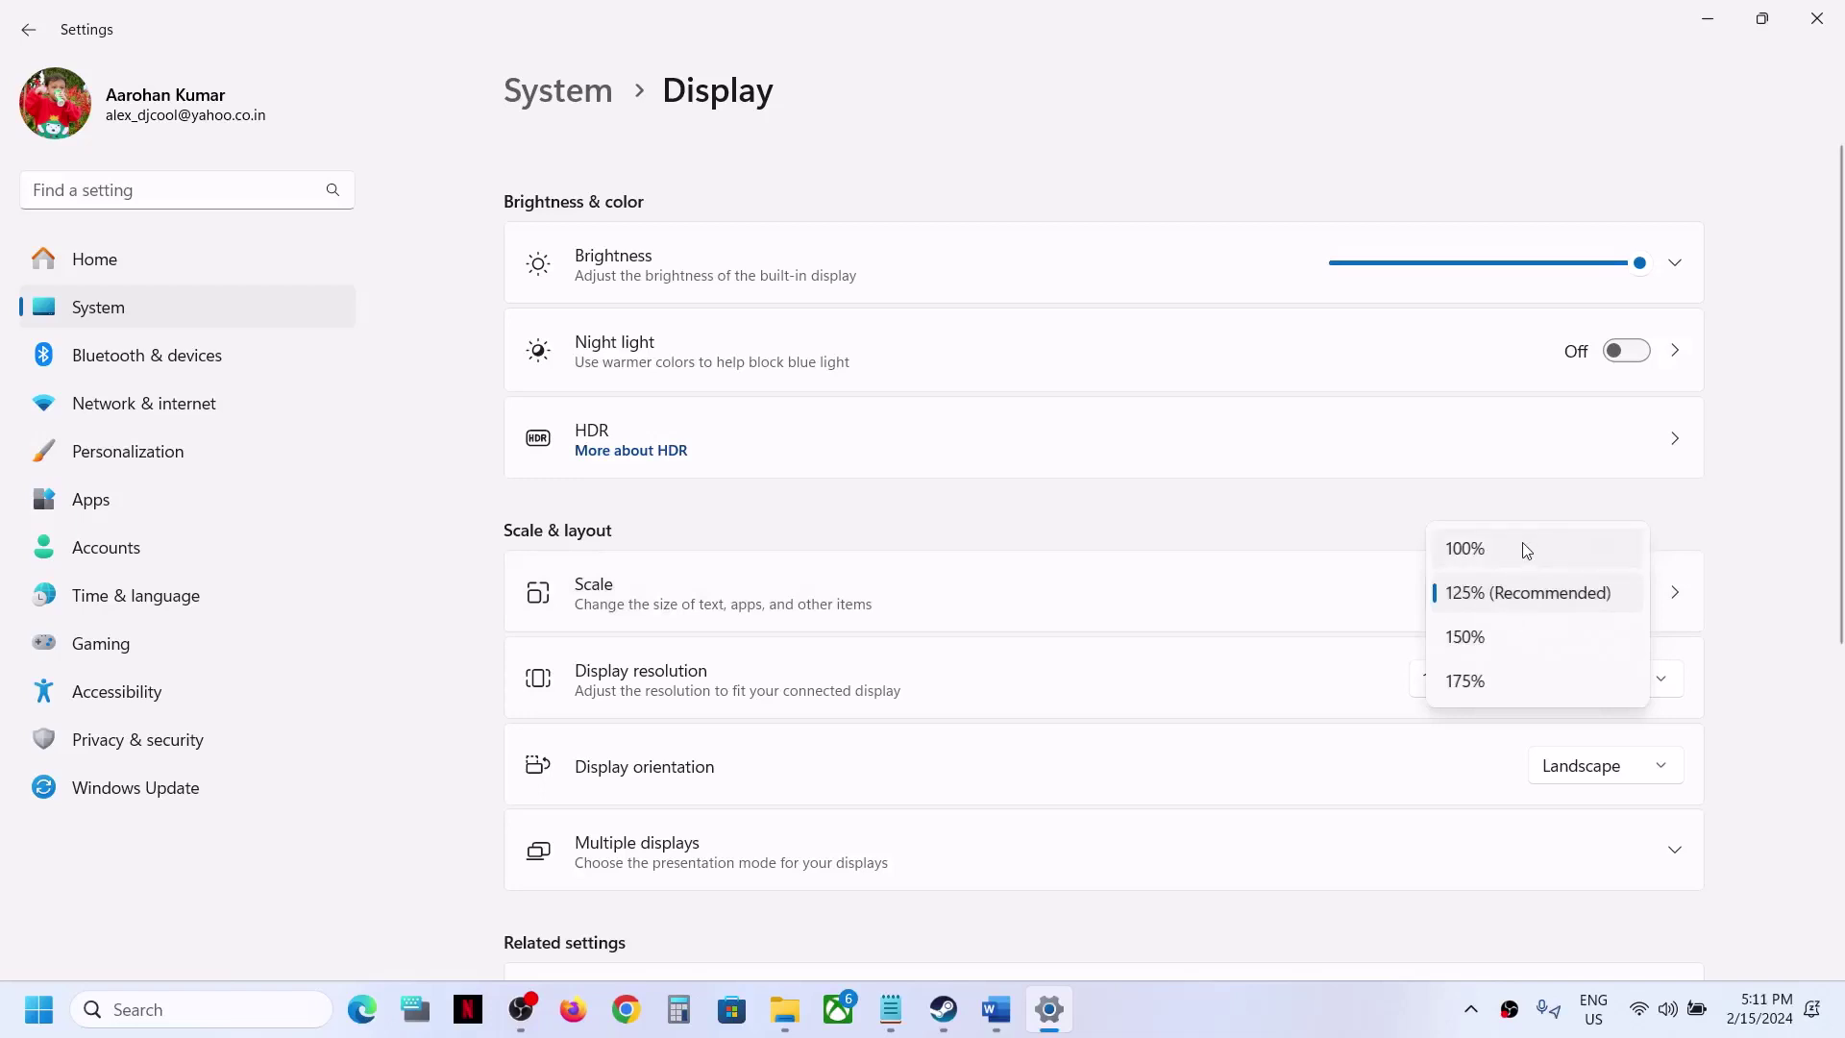
pyautogui.click(1743, 601)
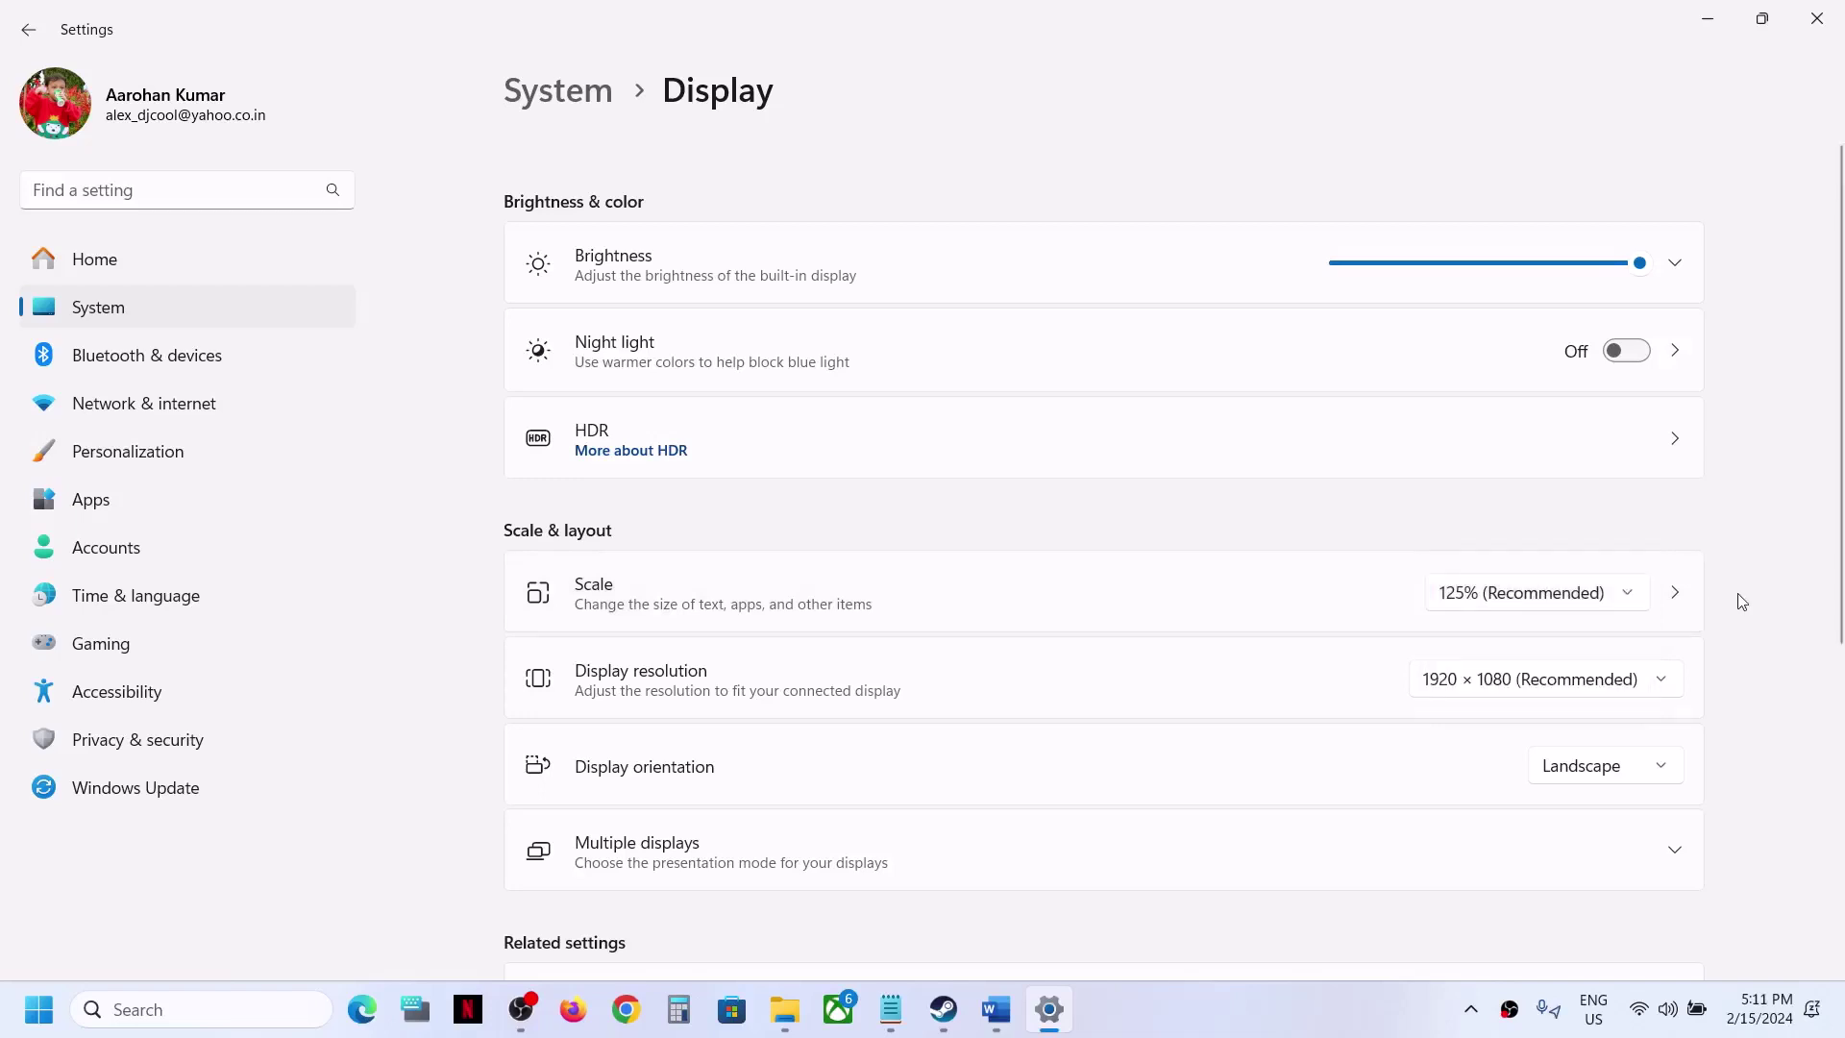
pyautogui.click(1629, 599)
pyautogui.click(1730, 673)
pyautogui.click(1618, 686)
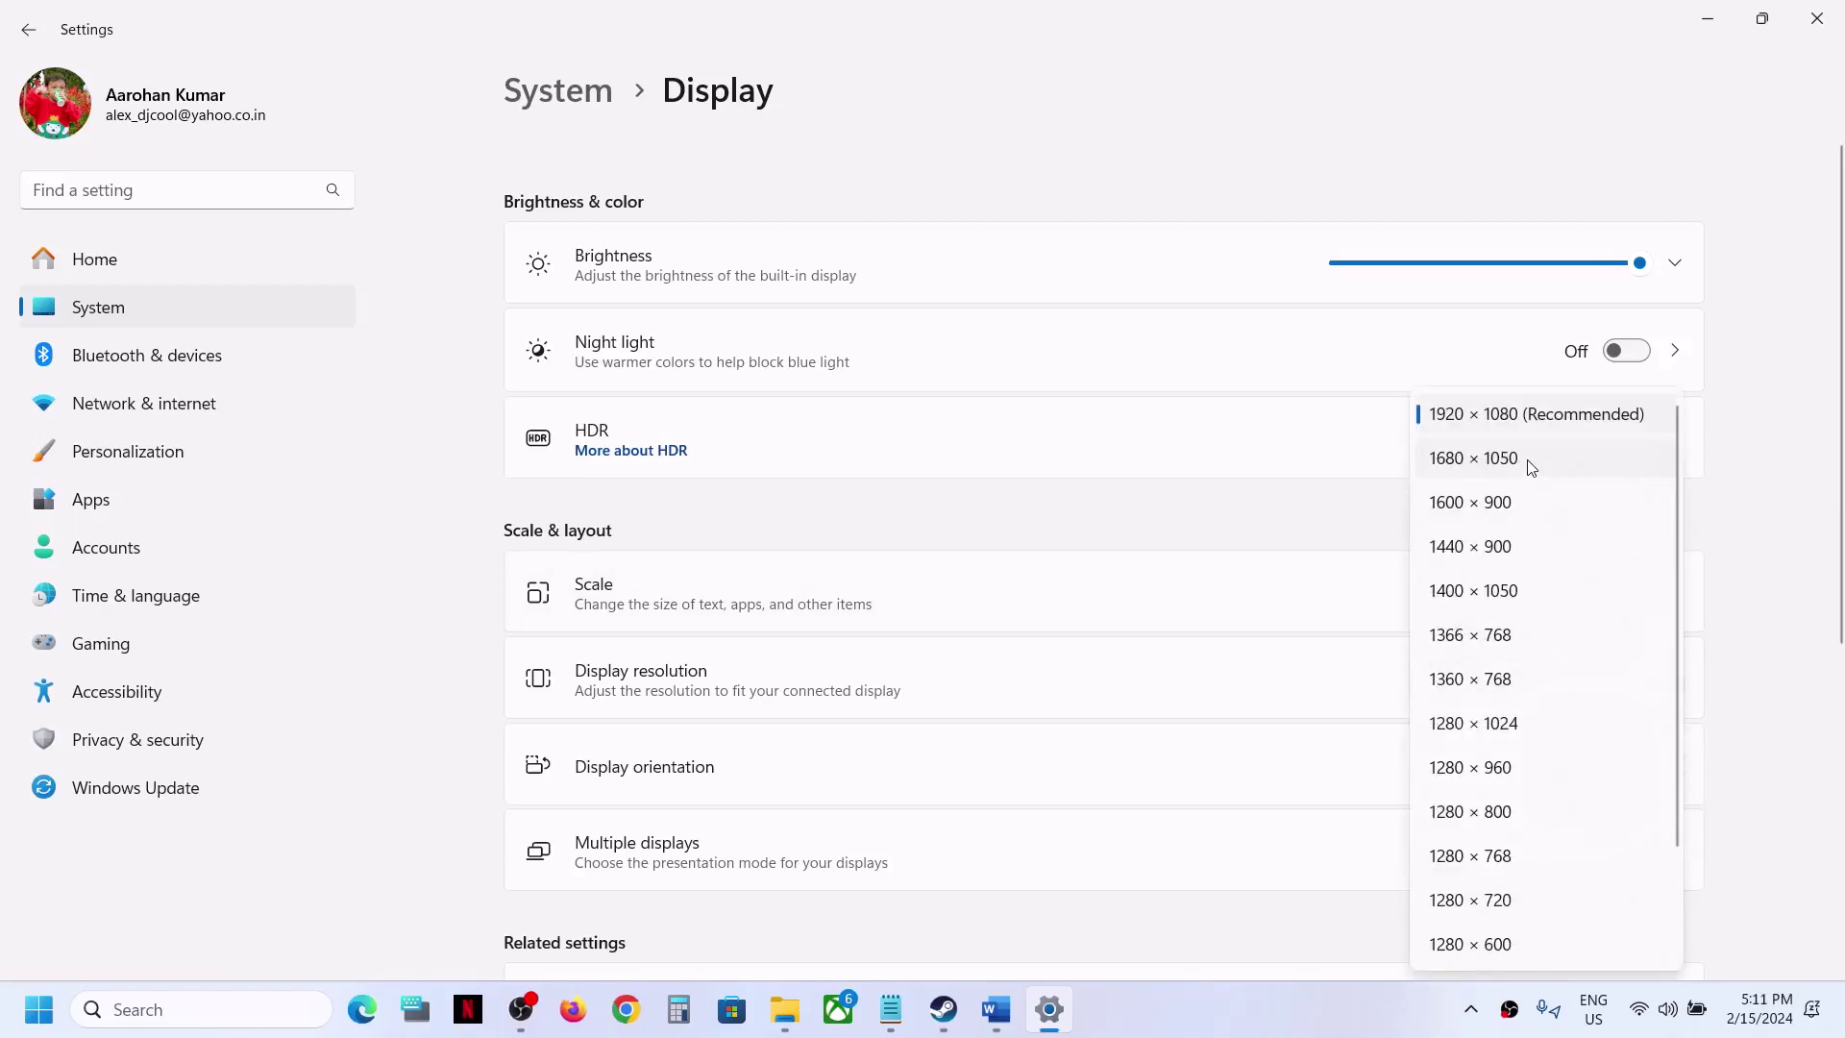
pyautogui.click(1748, 566)
# Close Windows Settings and the game folder window, and return to Step 1 at the start of the Word notes.
pyautogui.click(1836, 34)
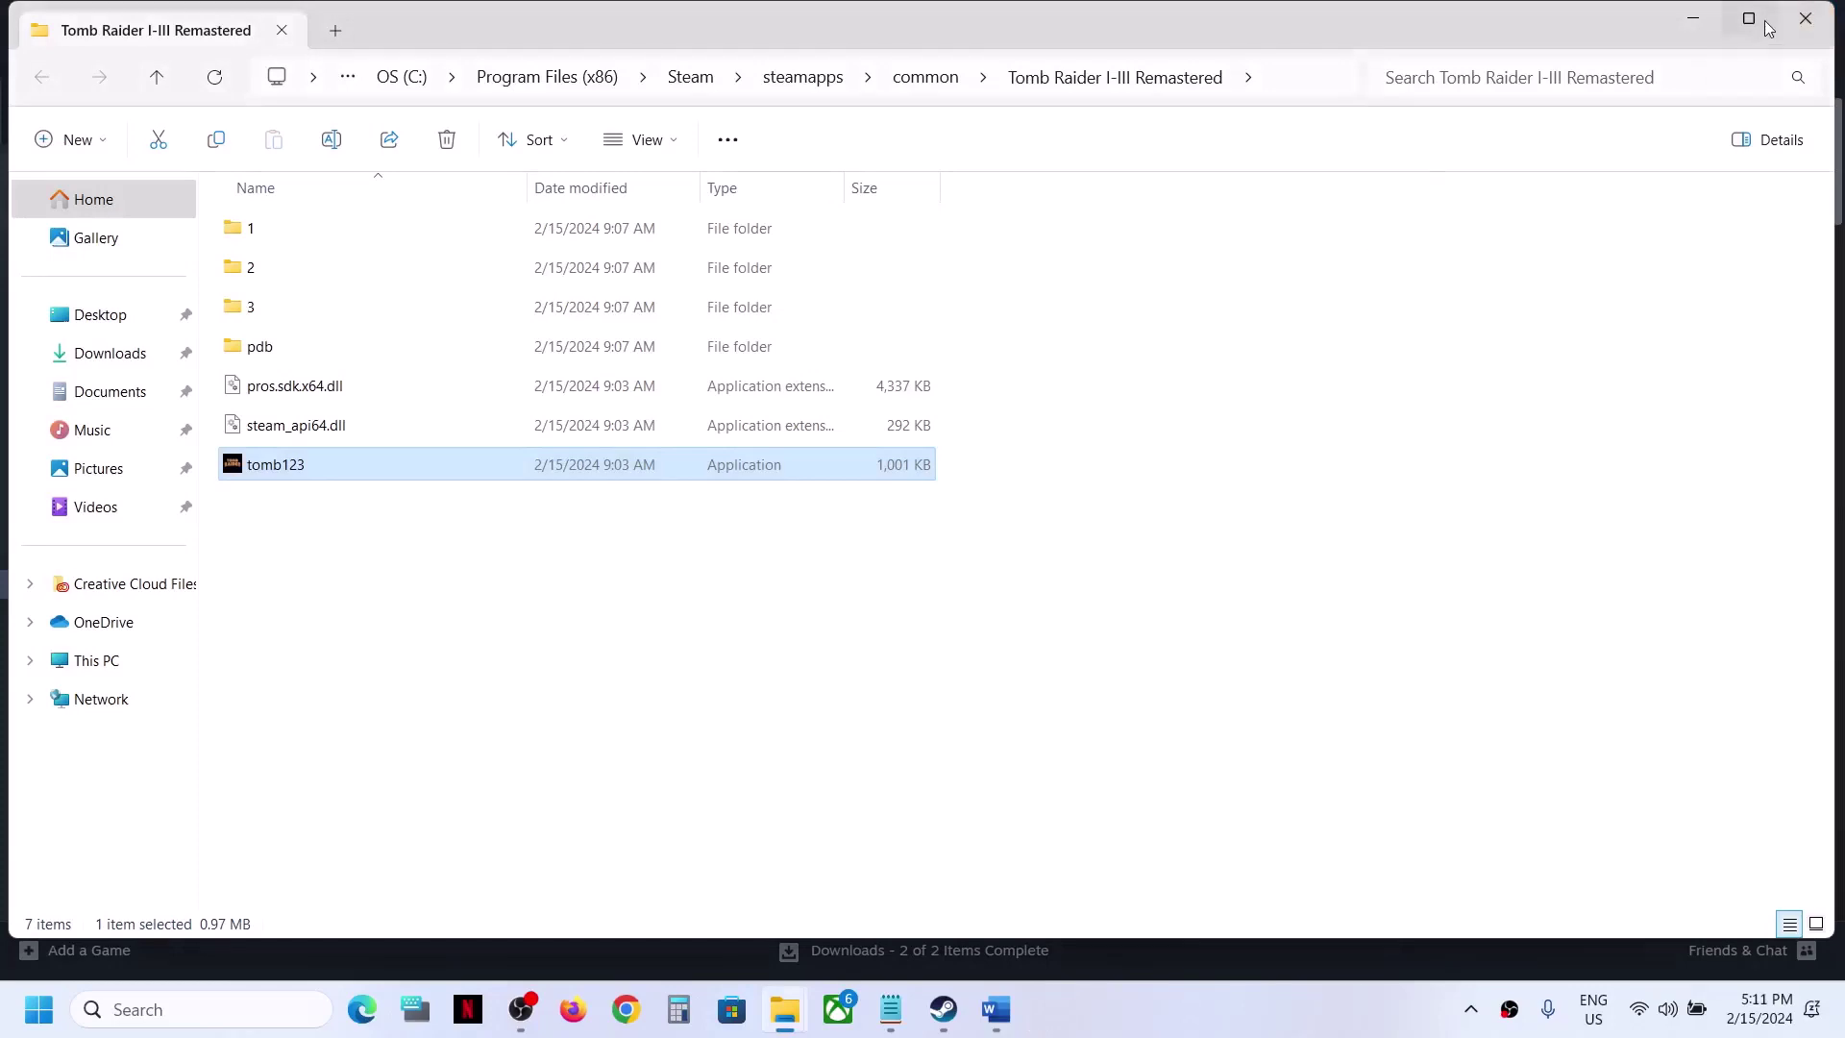
pyautogui.click(1799, 27)
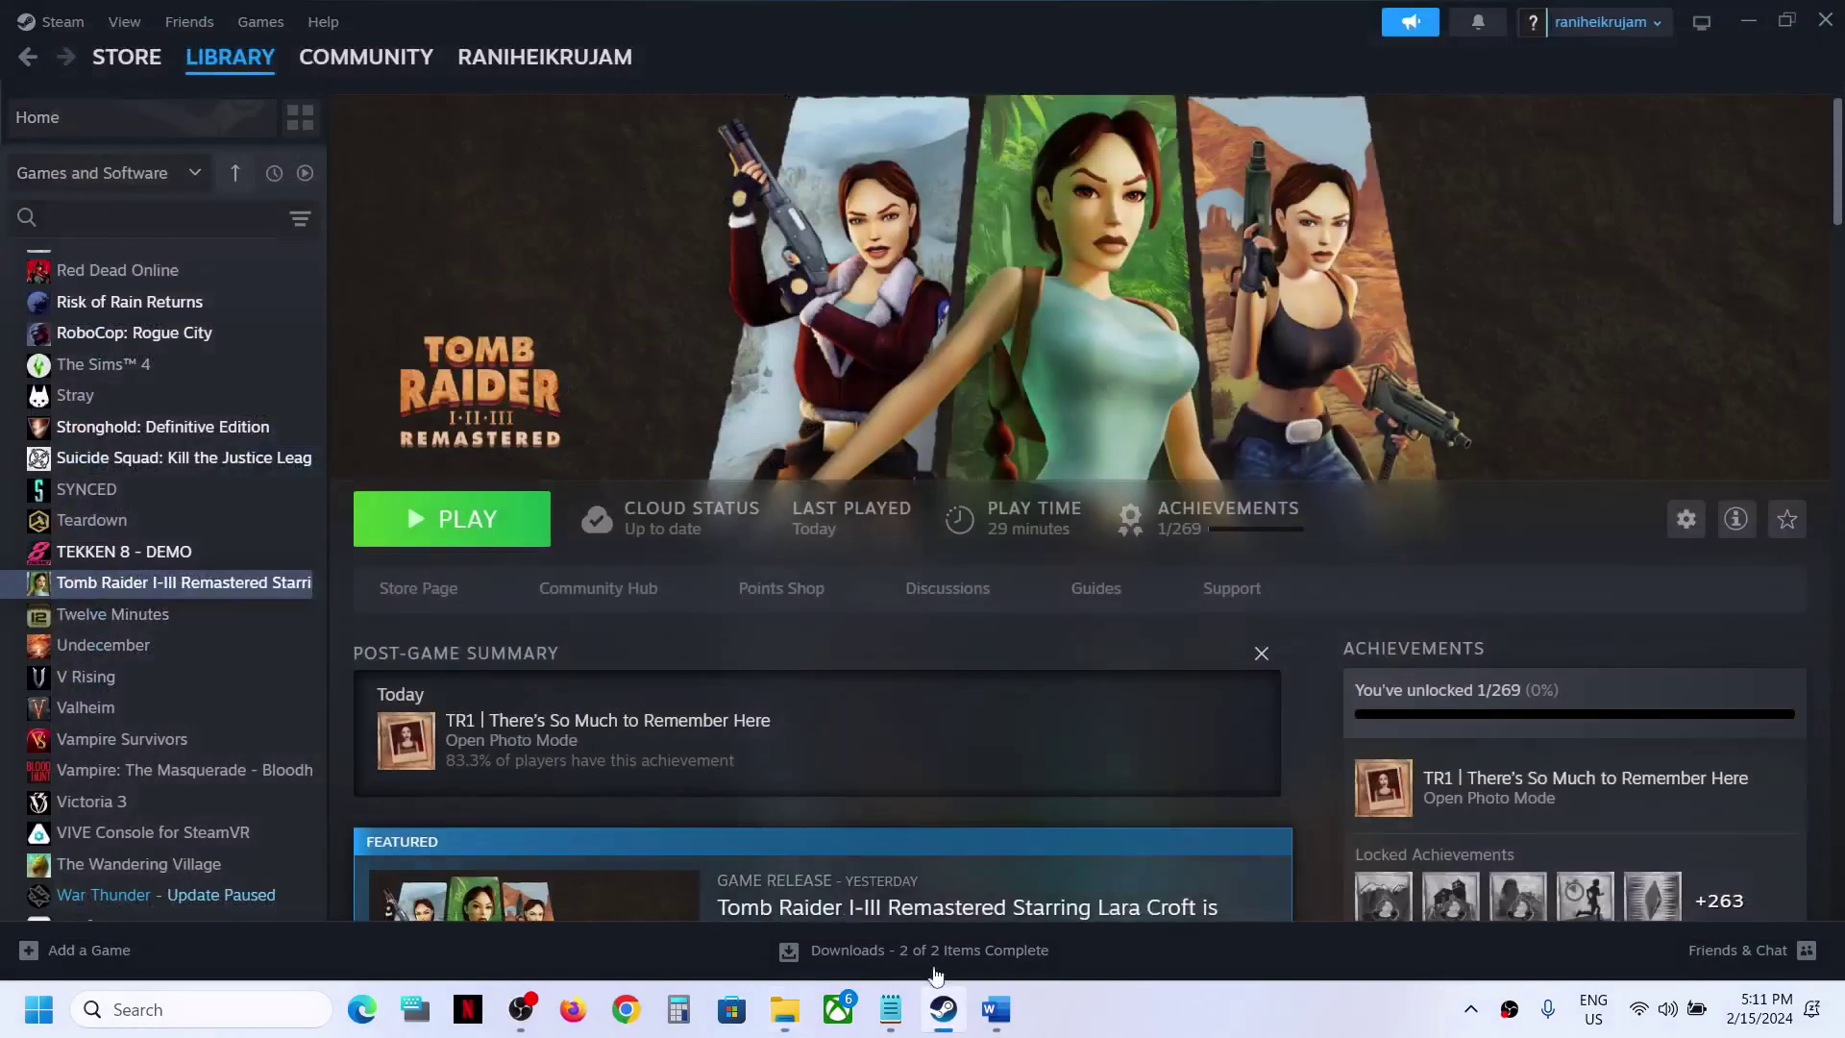
pyautogui.click(997, 1018)
pyautogui.scroll(15, 865, 466)
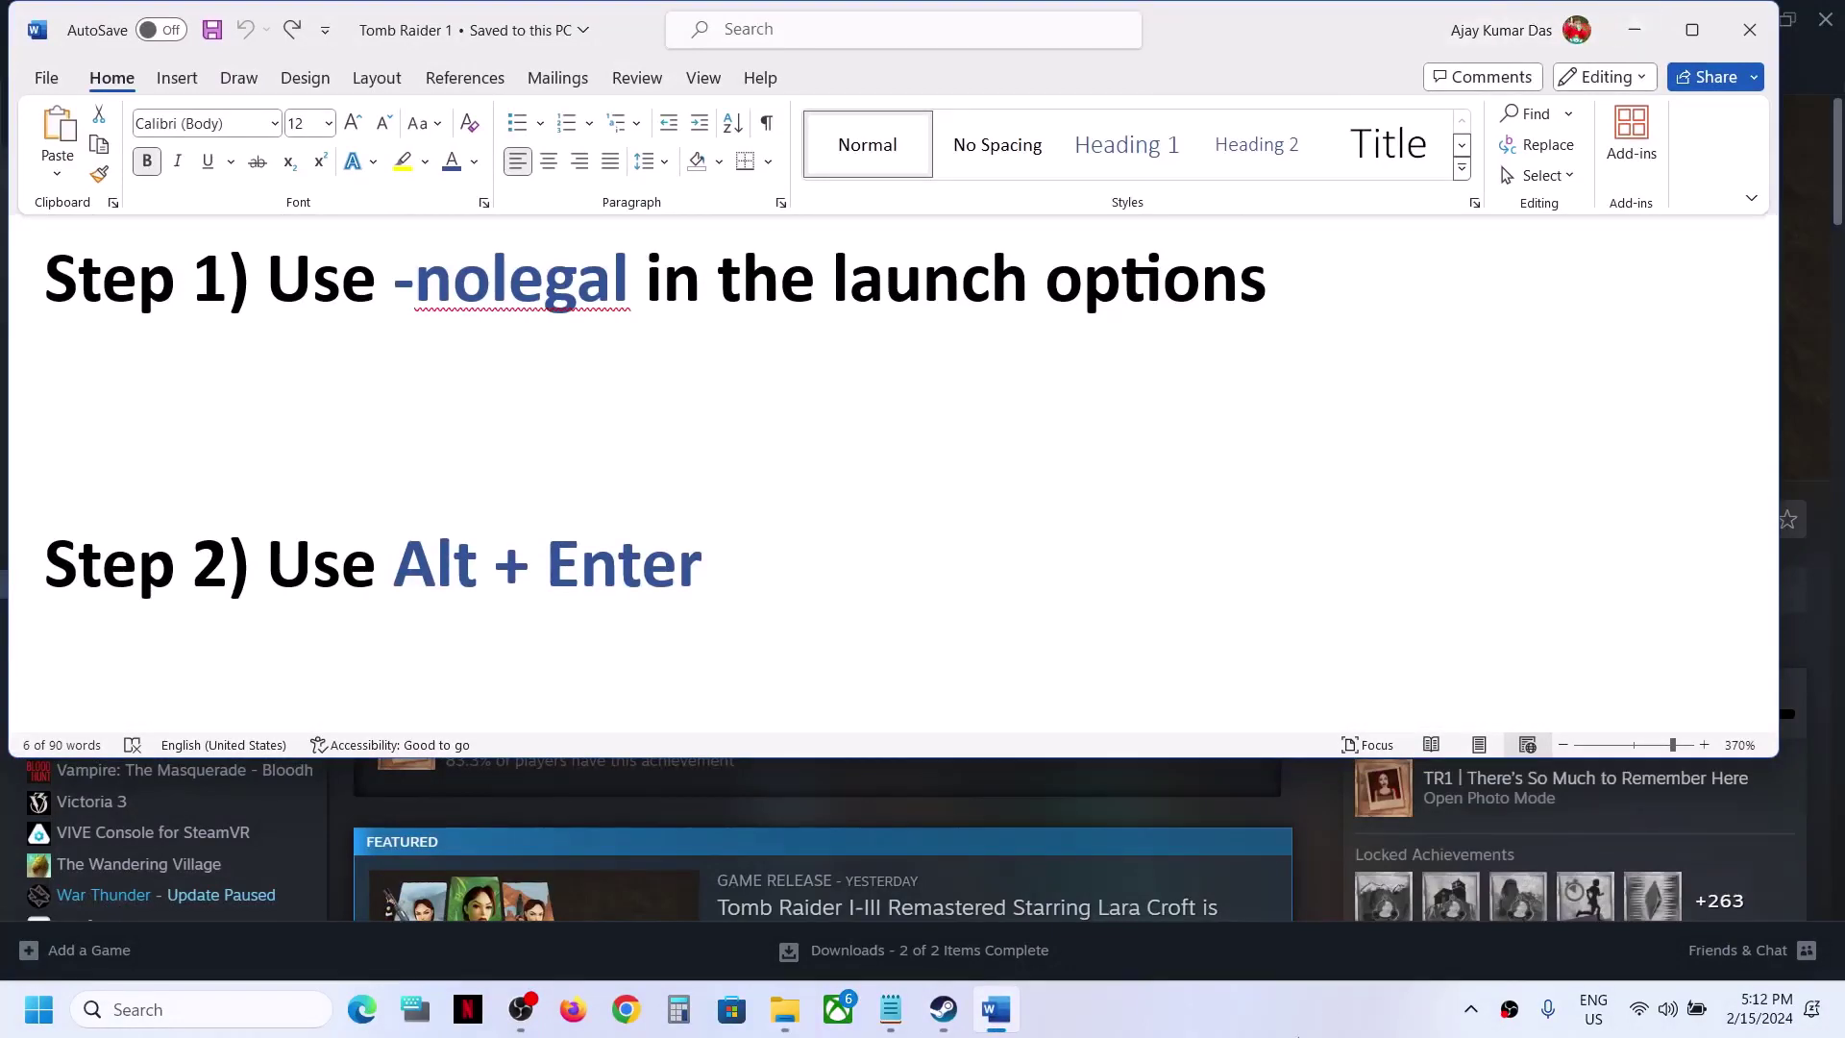
# Switch to the "Tomb Raider" Word notes and highlight the Step 1 advice to restart the game or PC.
pyautogui.click(1269, 1006)
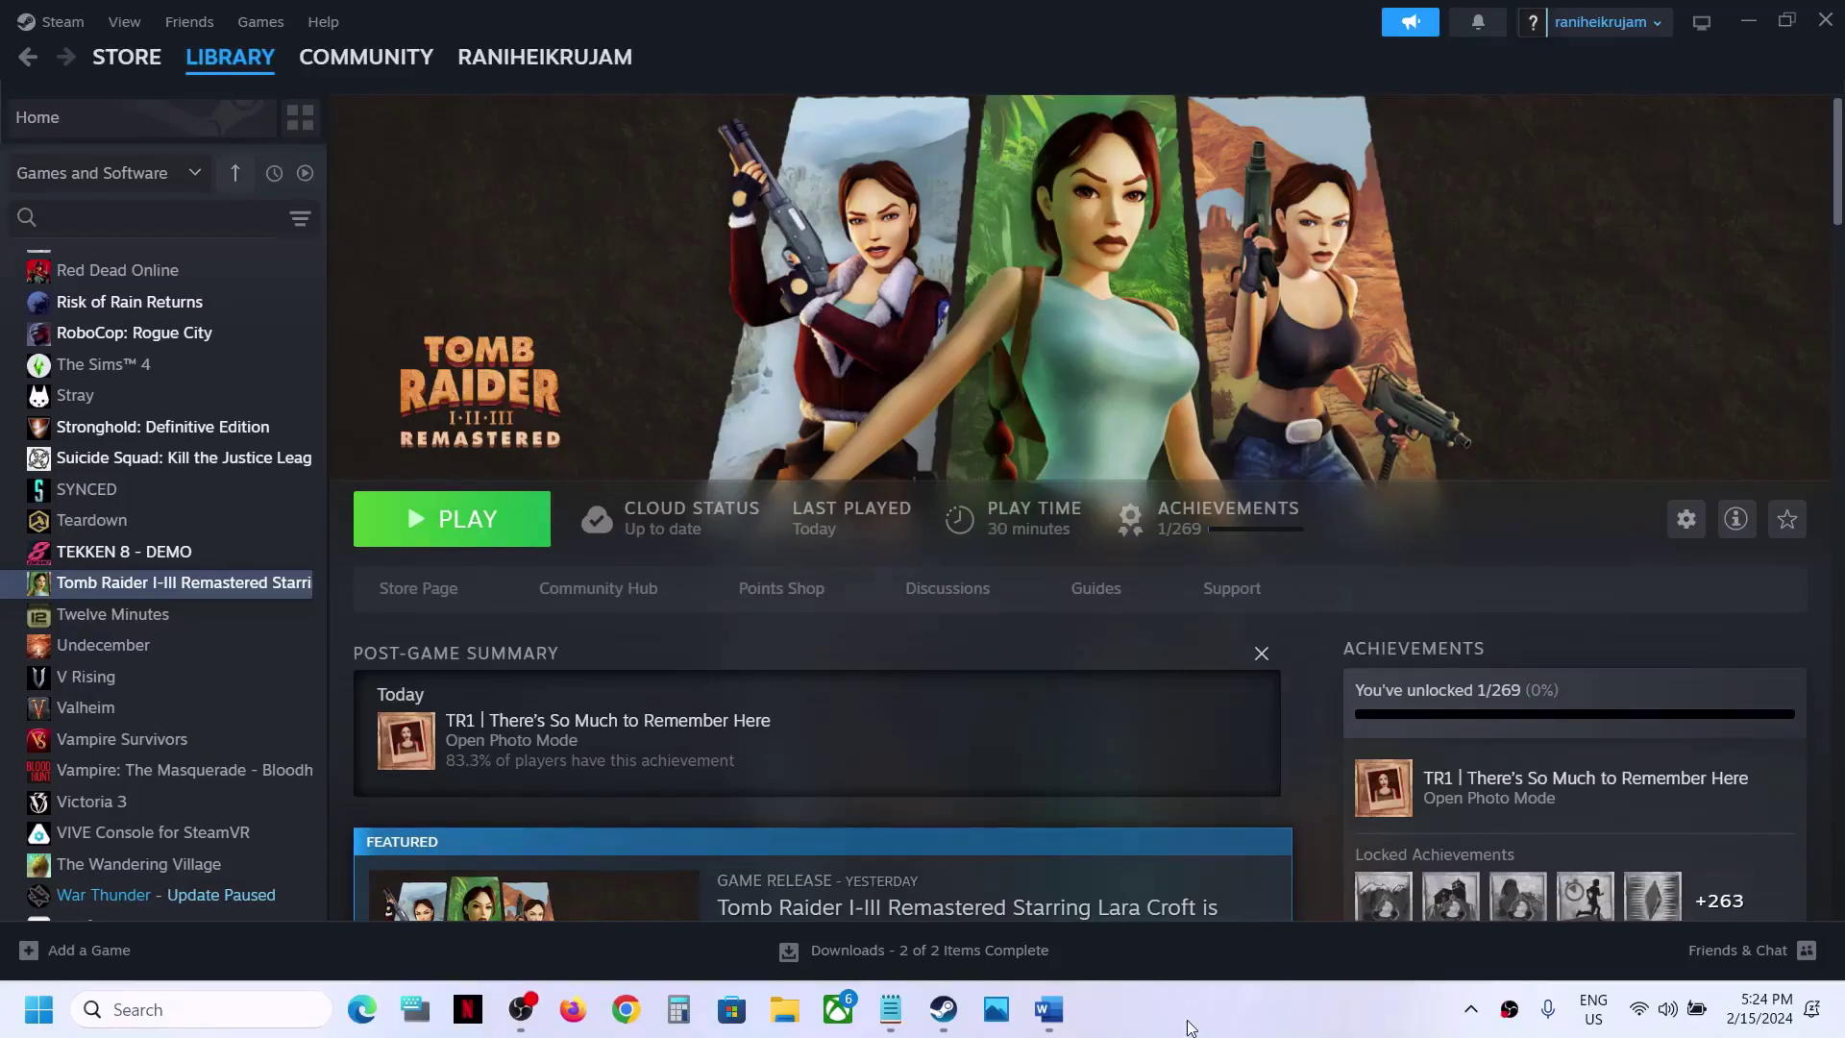
pyautogui.click(1062, 1009)
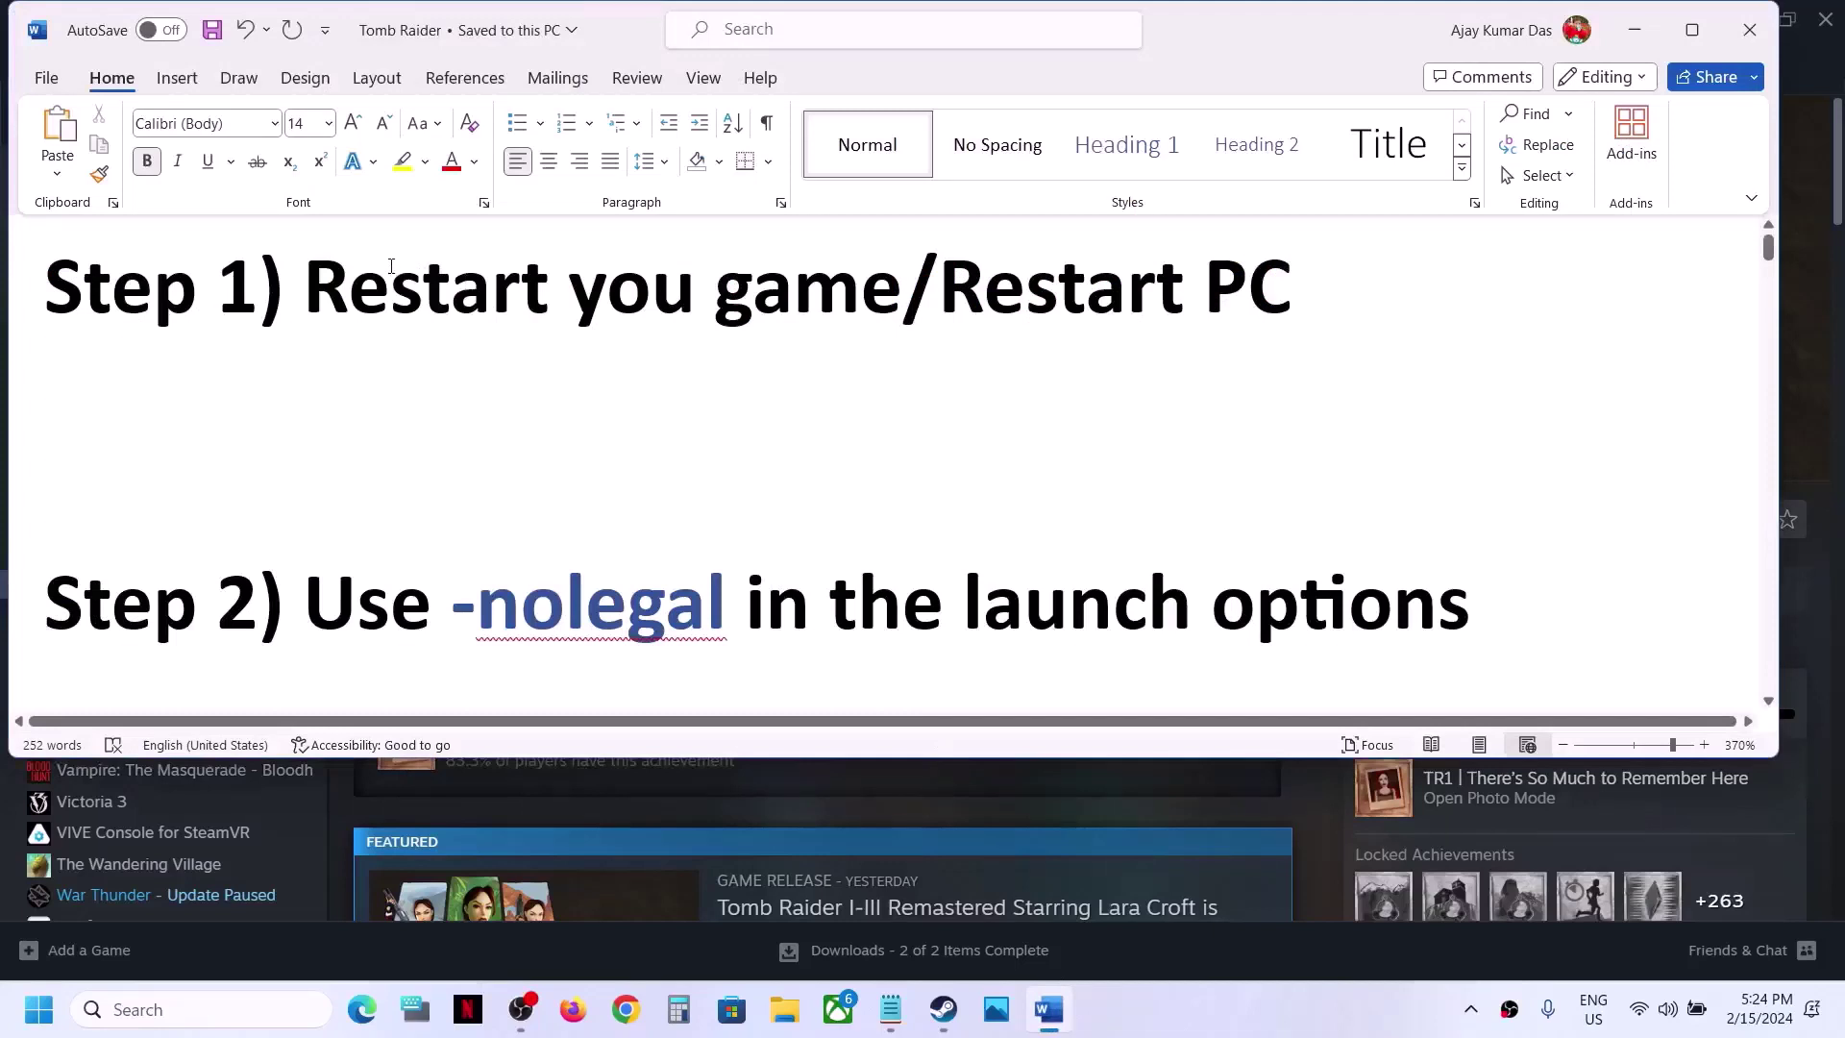
pyautogui.moveTo(392, 266); pyautogui.dragTo(1248, 297)
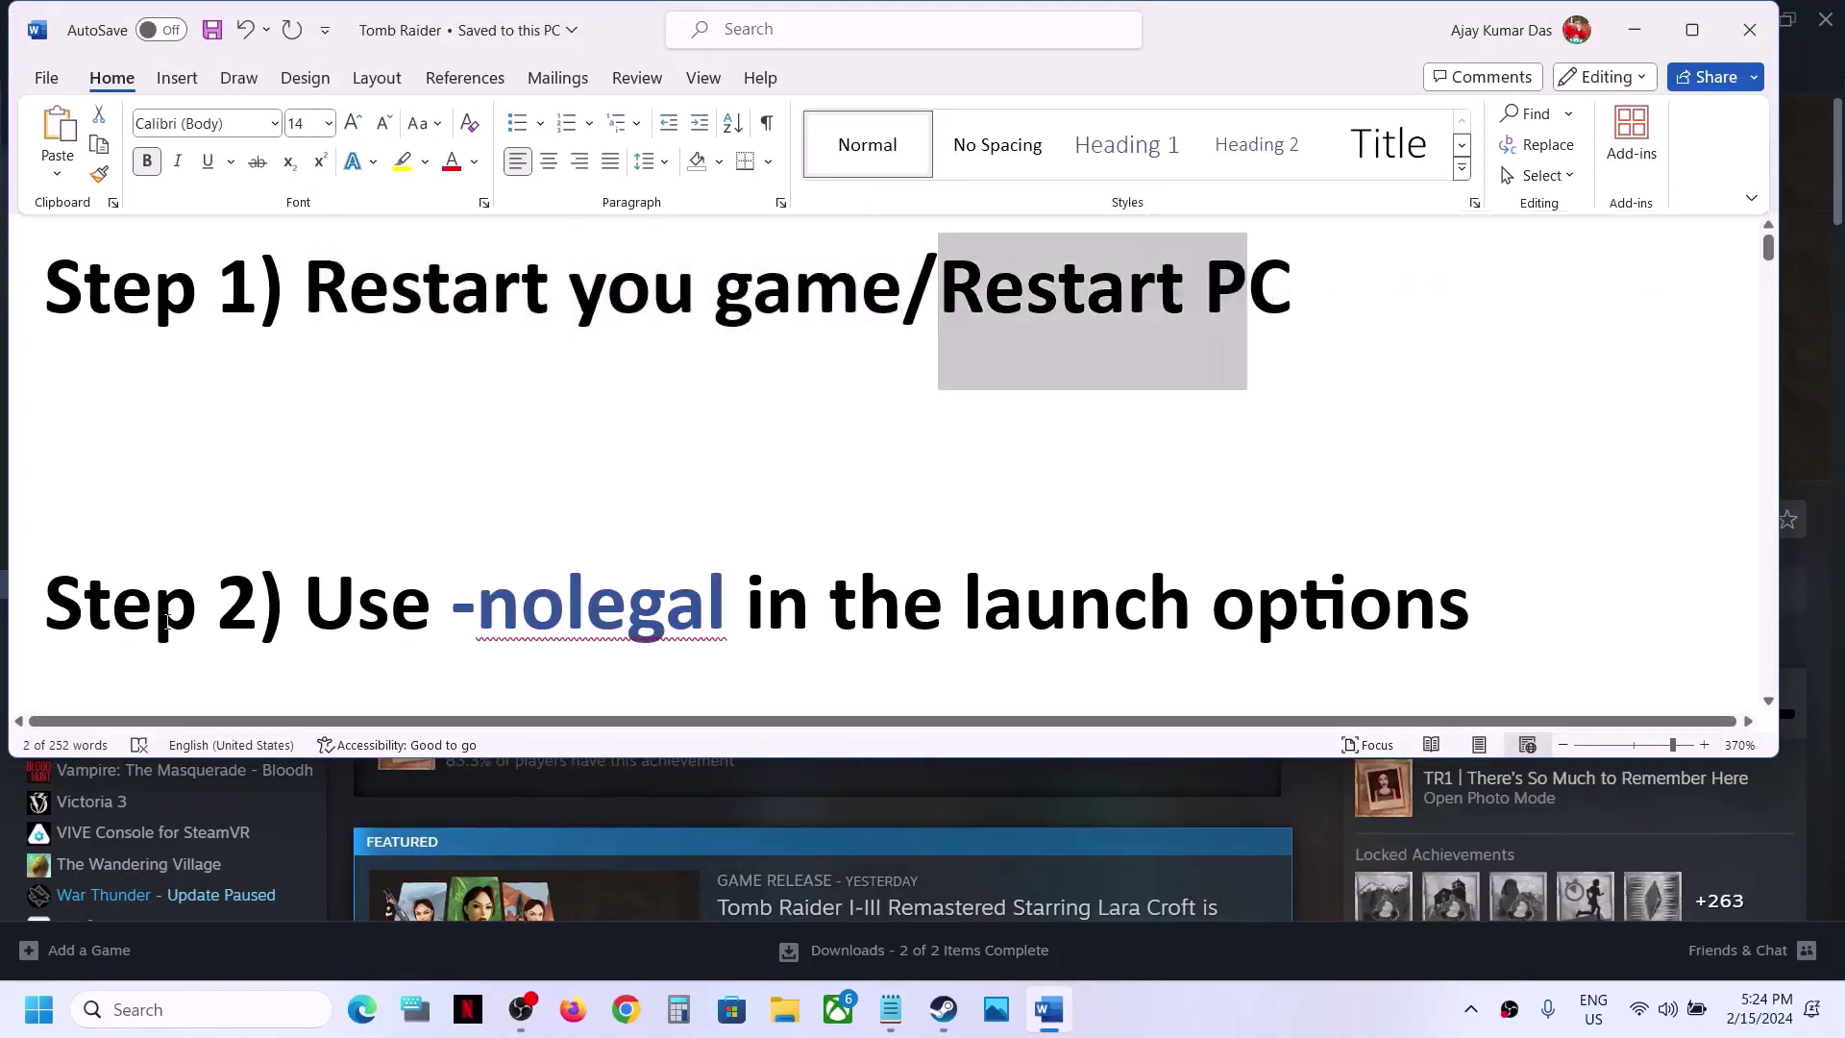
# Show the Restart choice in the Windows power options and dismiss it without restarting.
pyautogui.click(41, 1011)
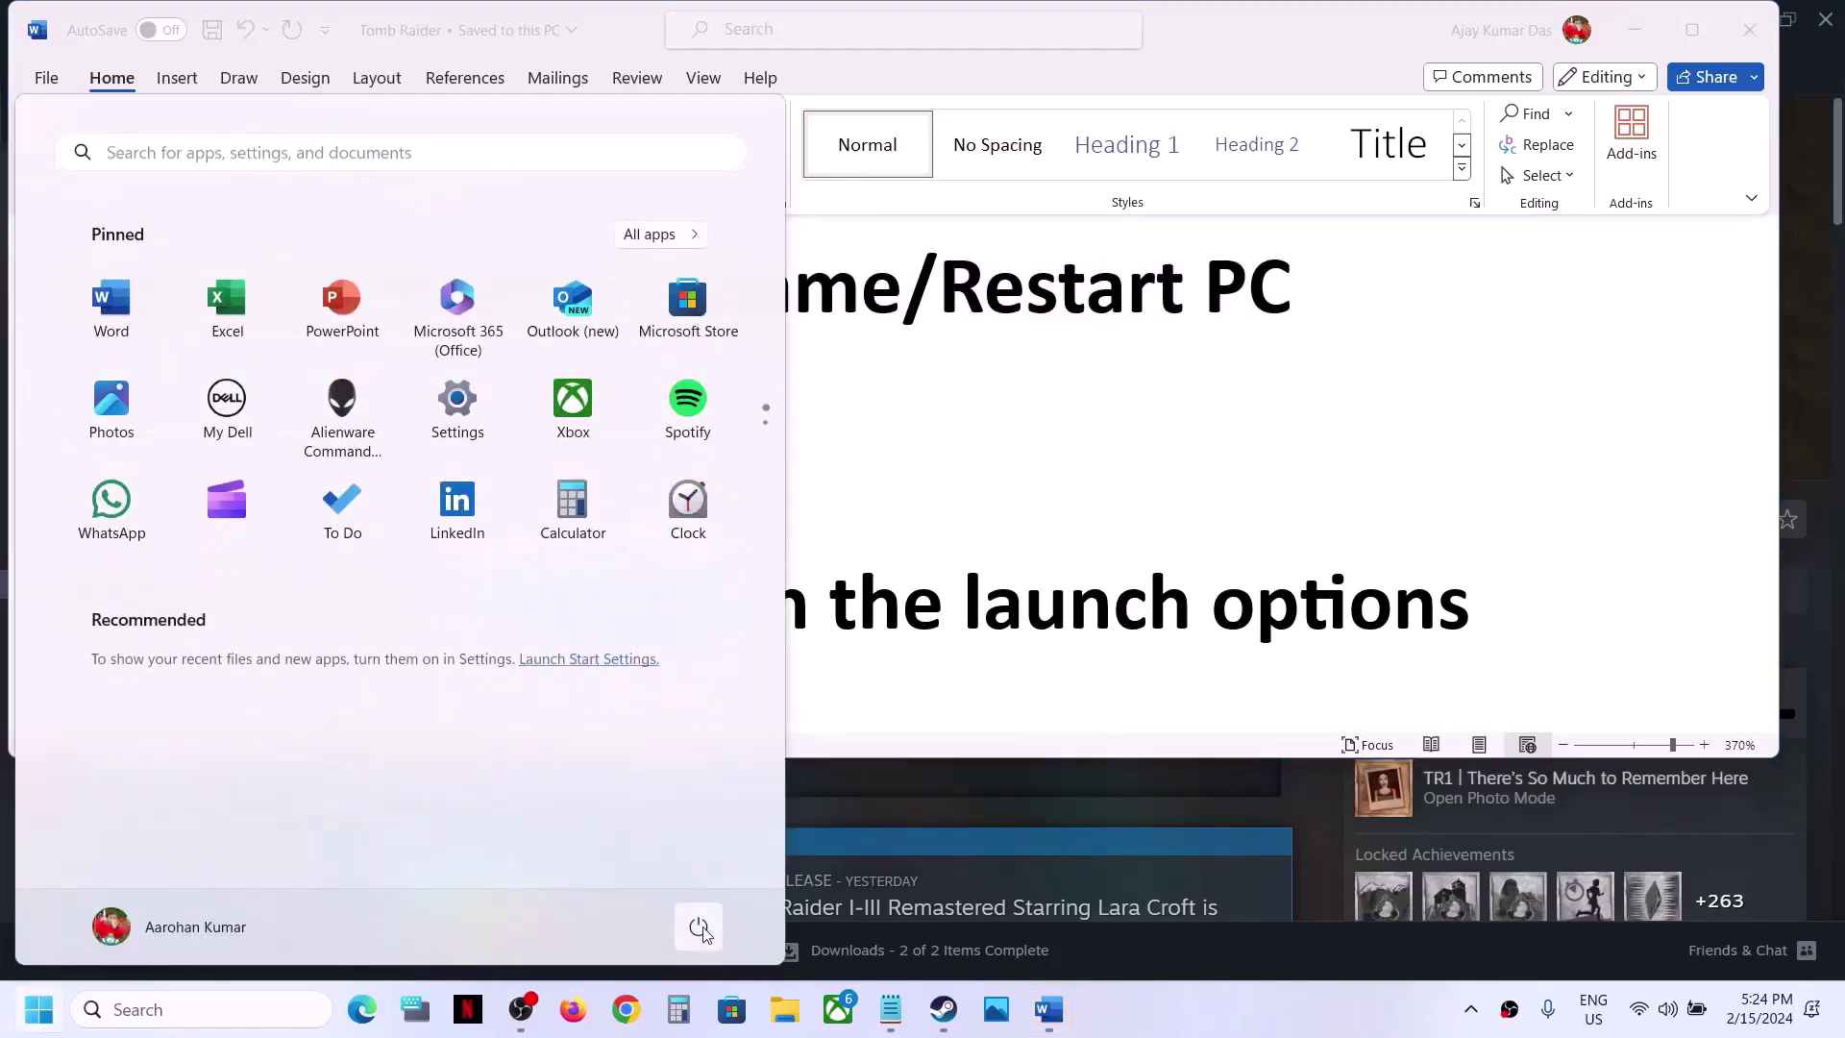
pyautogui.click(699, 926)
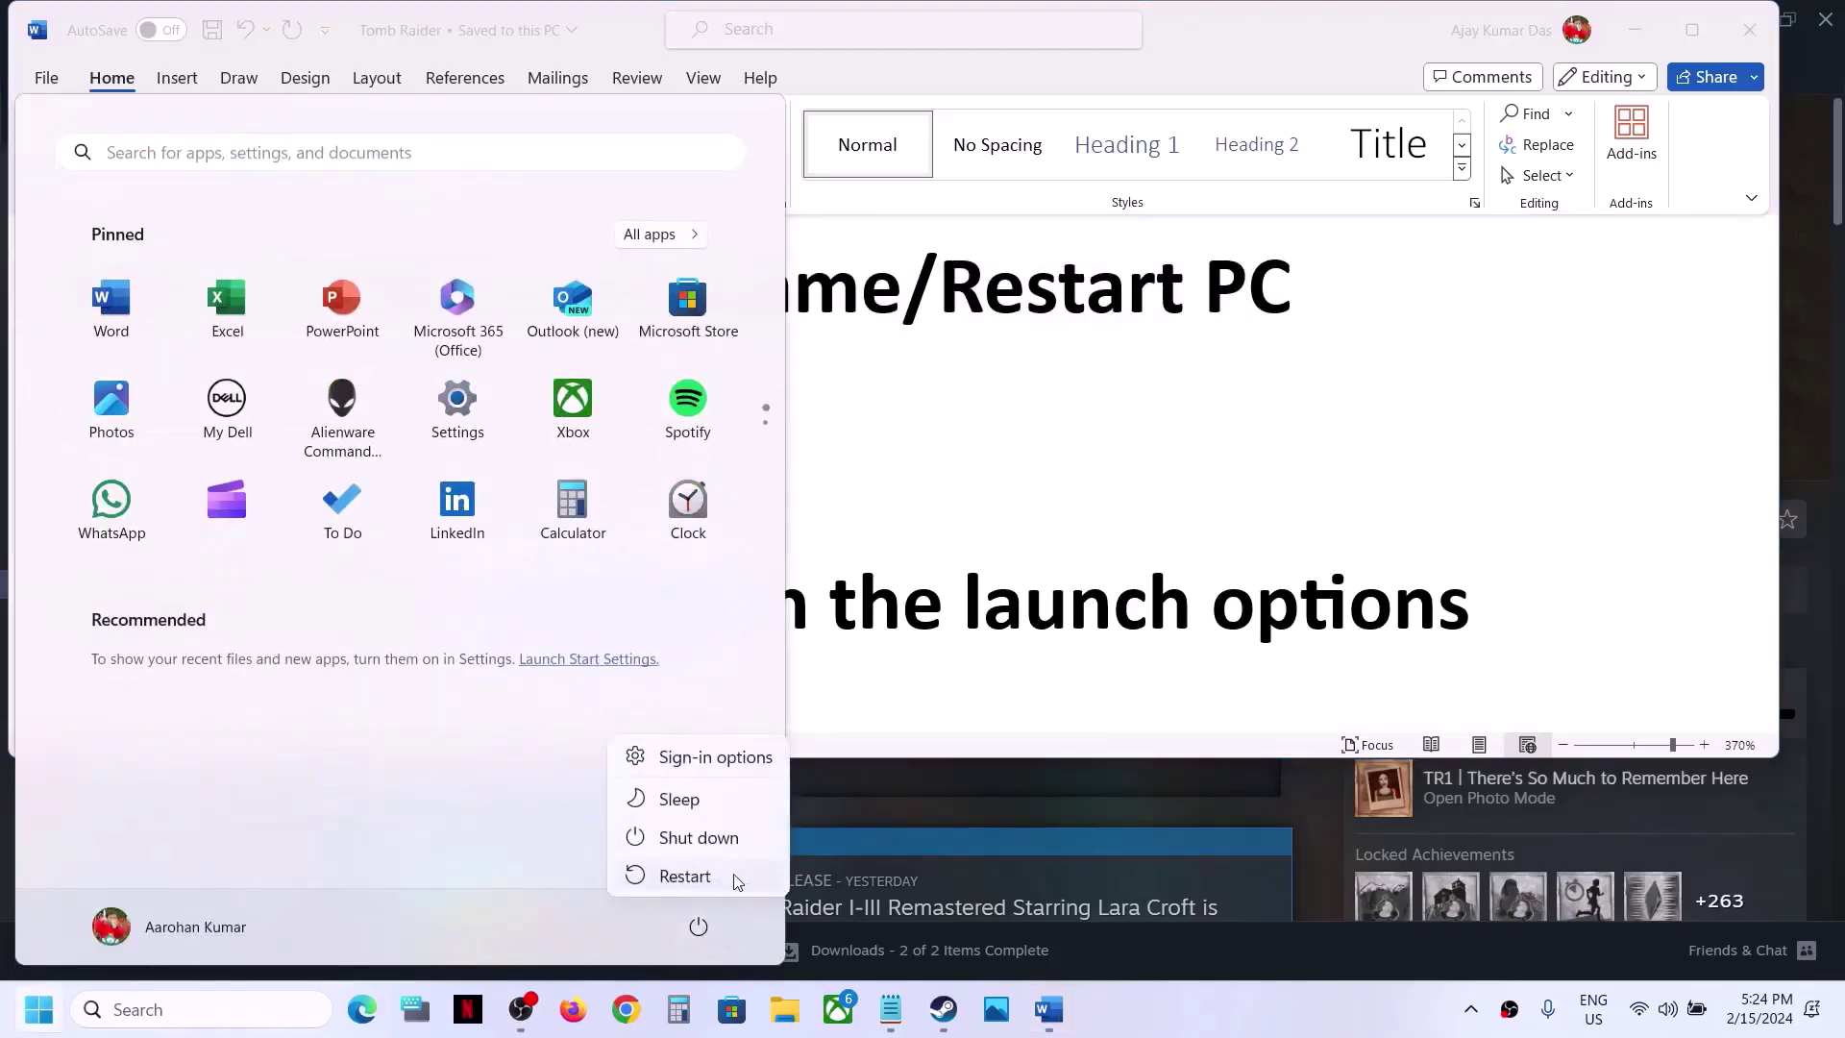
pyautogui.click(1118, 399)
pyautogui.click(1025, 398)
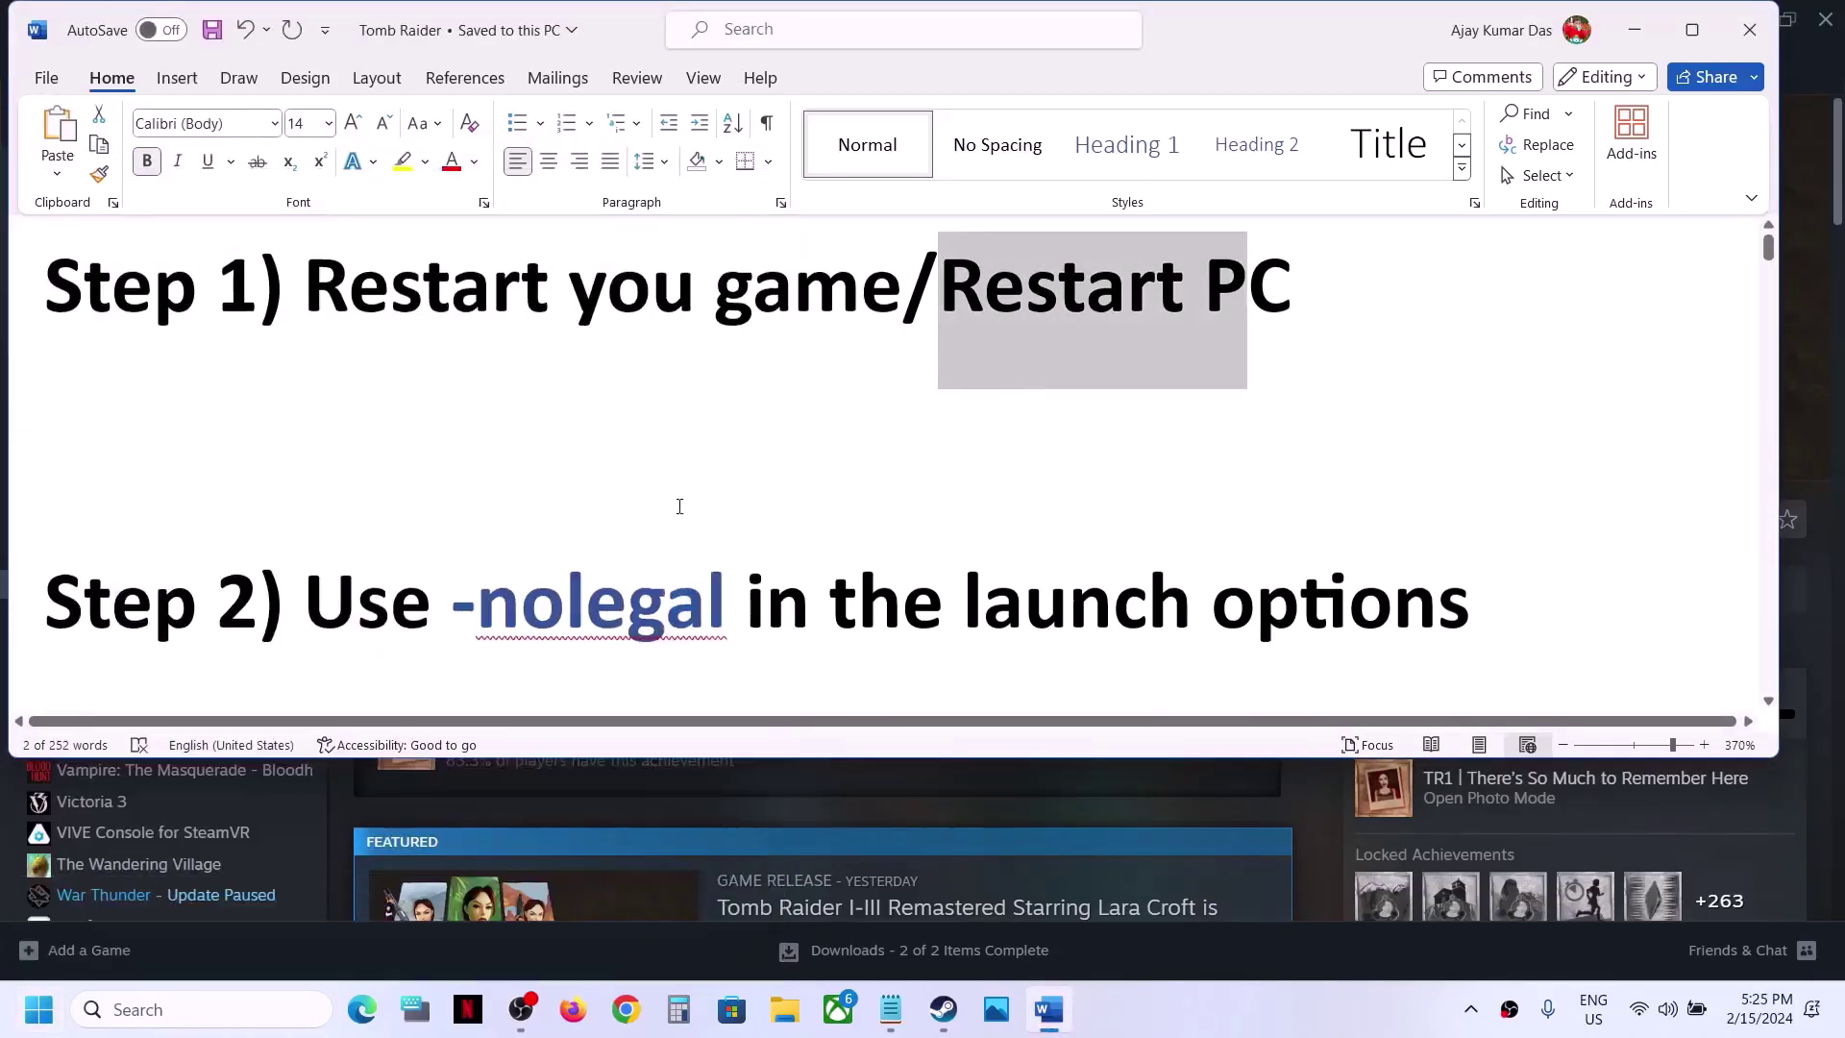
# Highlight "-nolegal" in Step 2 of the Word notes and minimize them.
pyautogui.scroll(-1, 679, 503)
pyautogui.moveTo(457, 520); pyautogui.dragTo(616, 528)
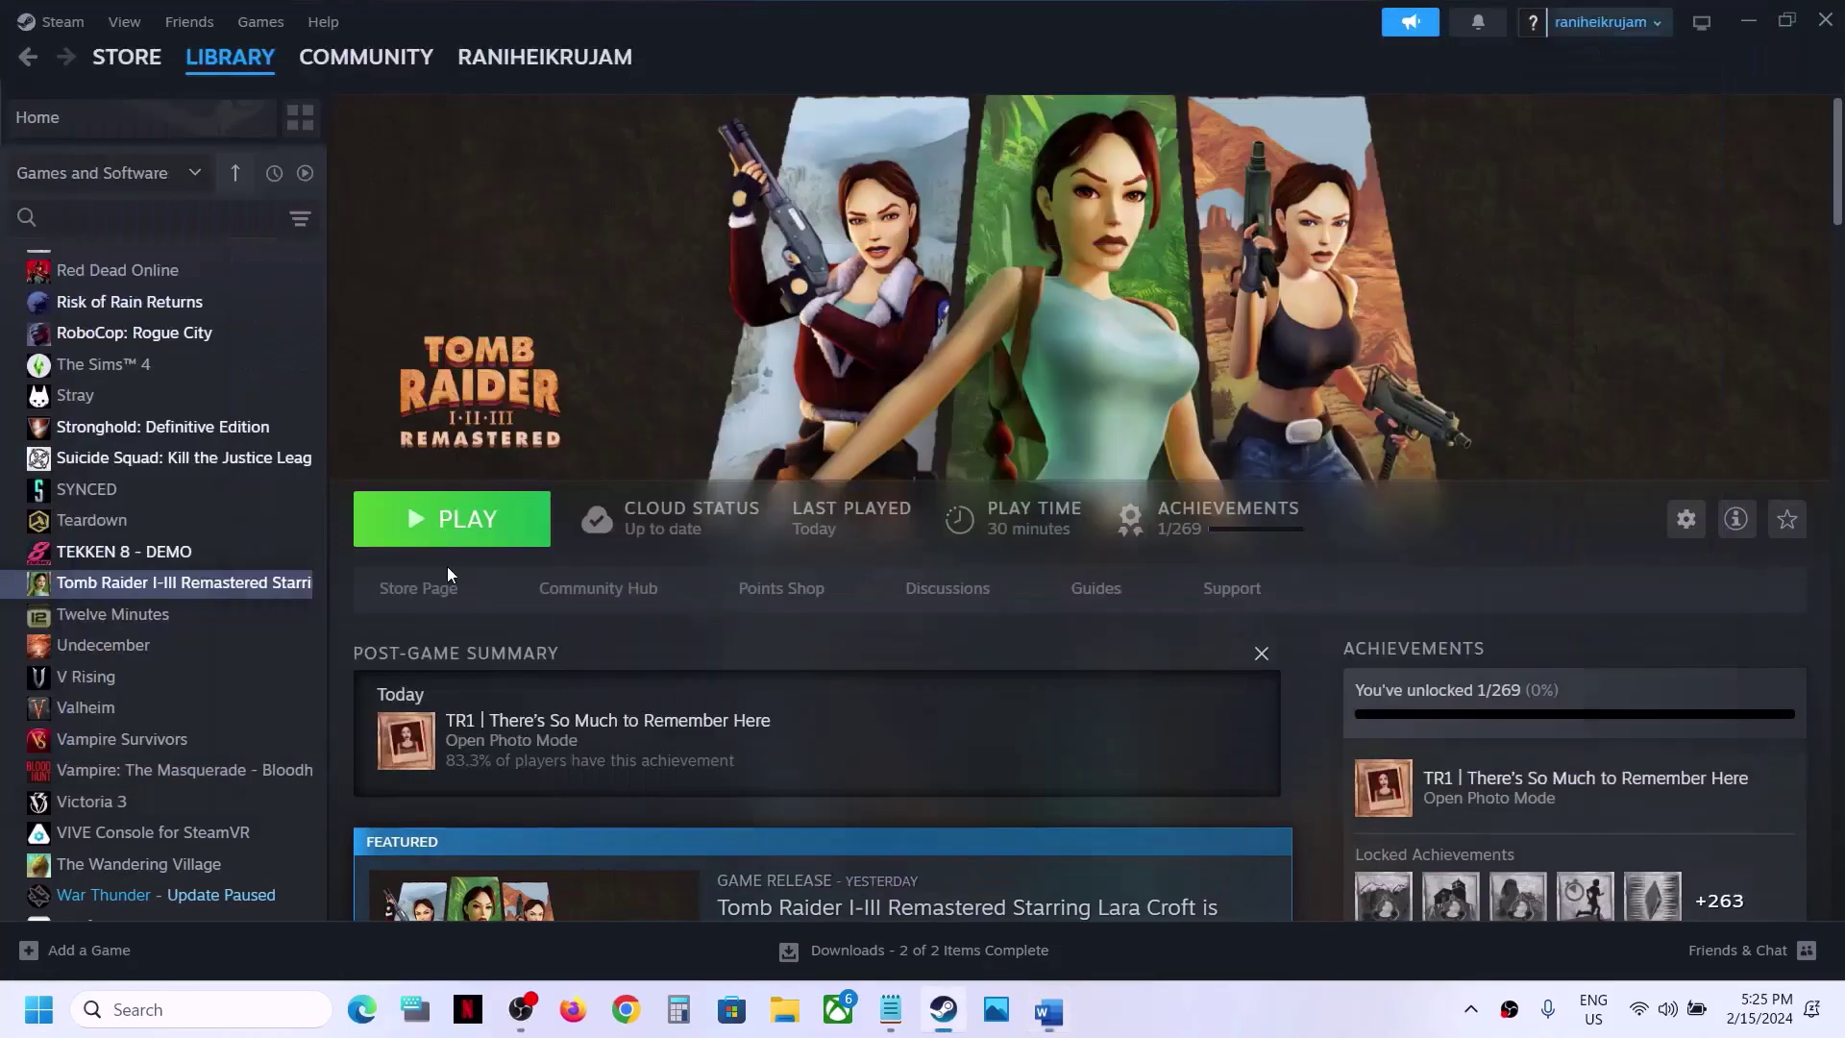
pyautogui.click(1635, 30)
# Open the Steam properties of Tomb Raider I-III Remastered, check the launch options, and close them.
pyautogui.rightClick(149, 584)
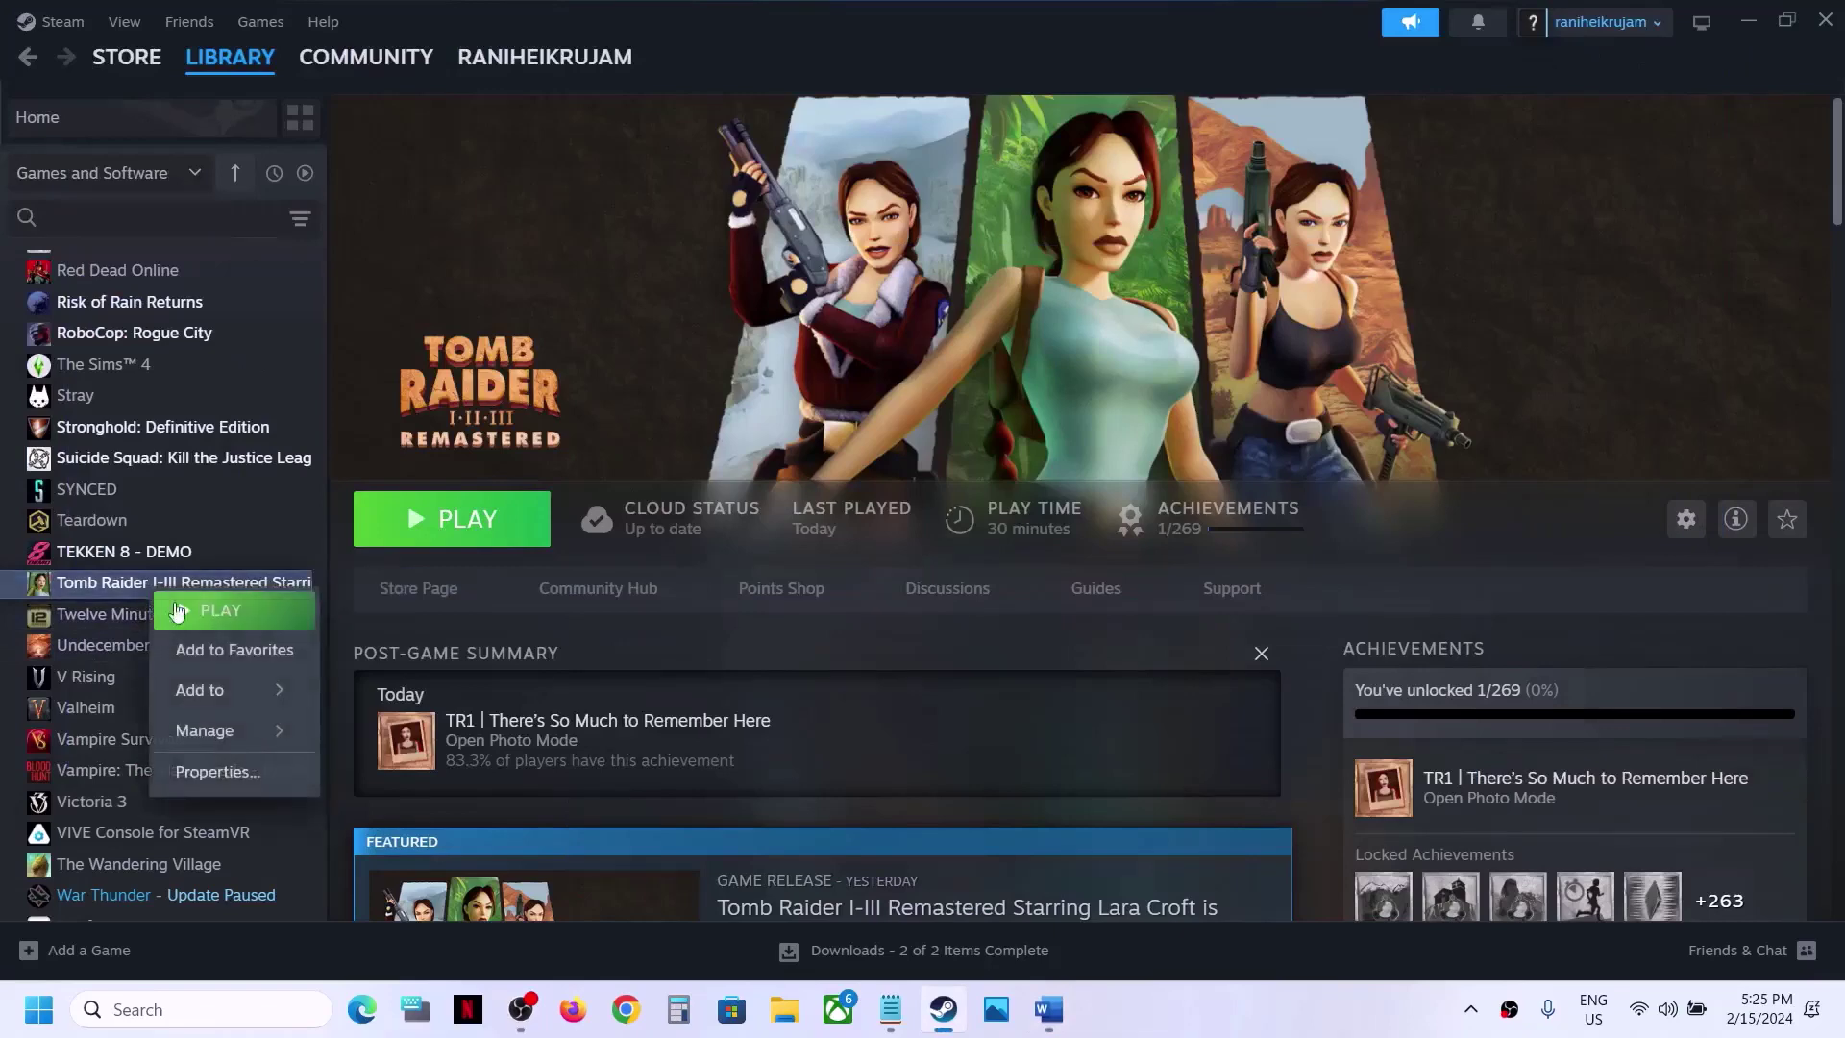
pyautogui.click(212, 773)
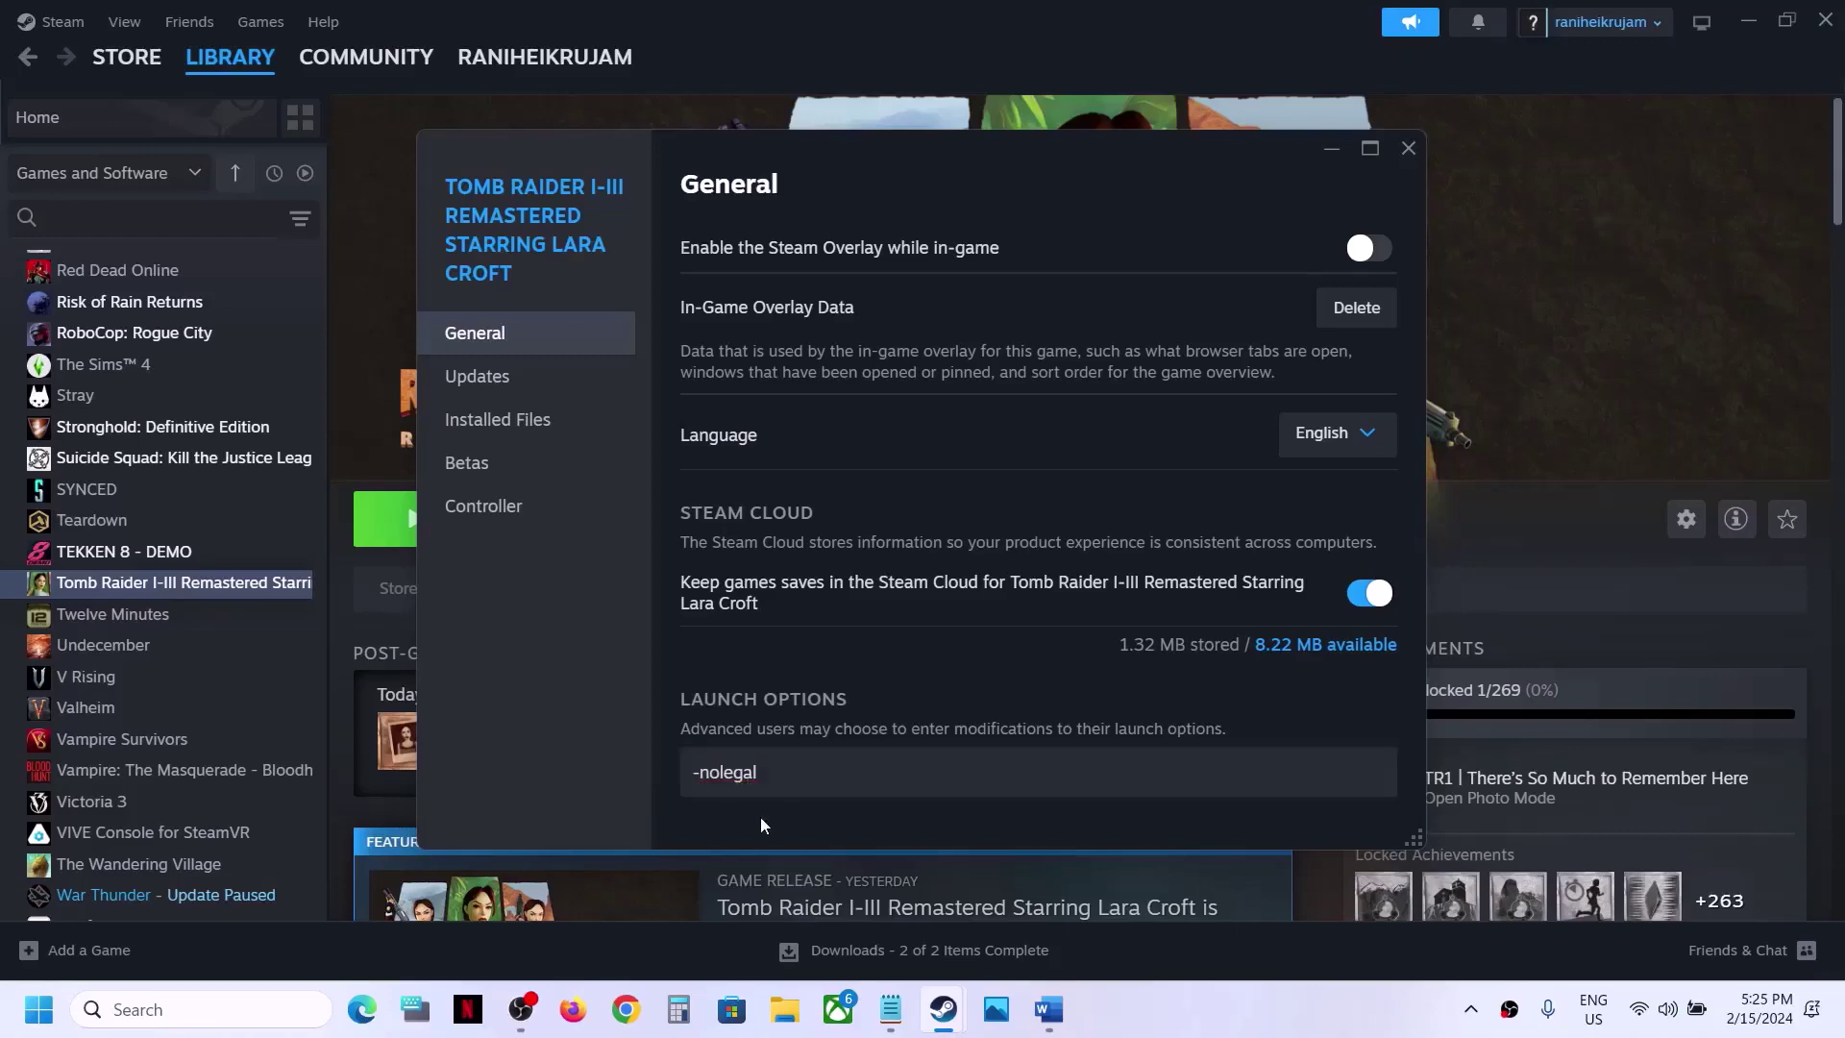
pyautogui.click(1409, 148)
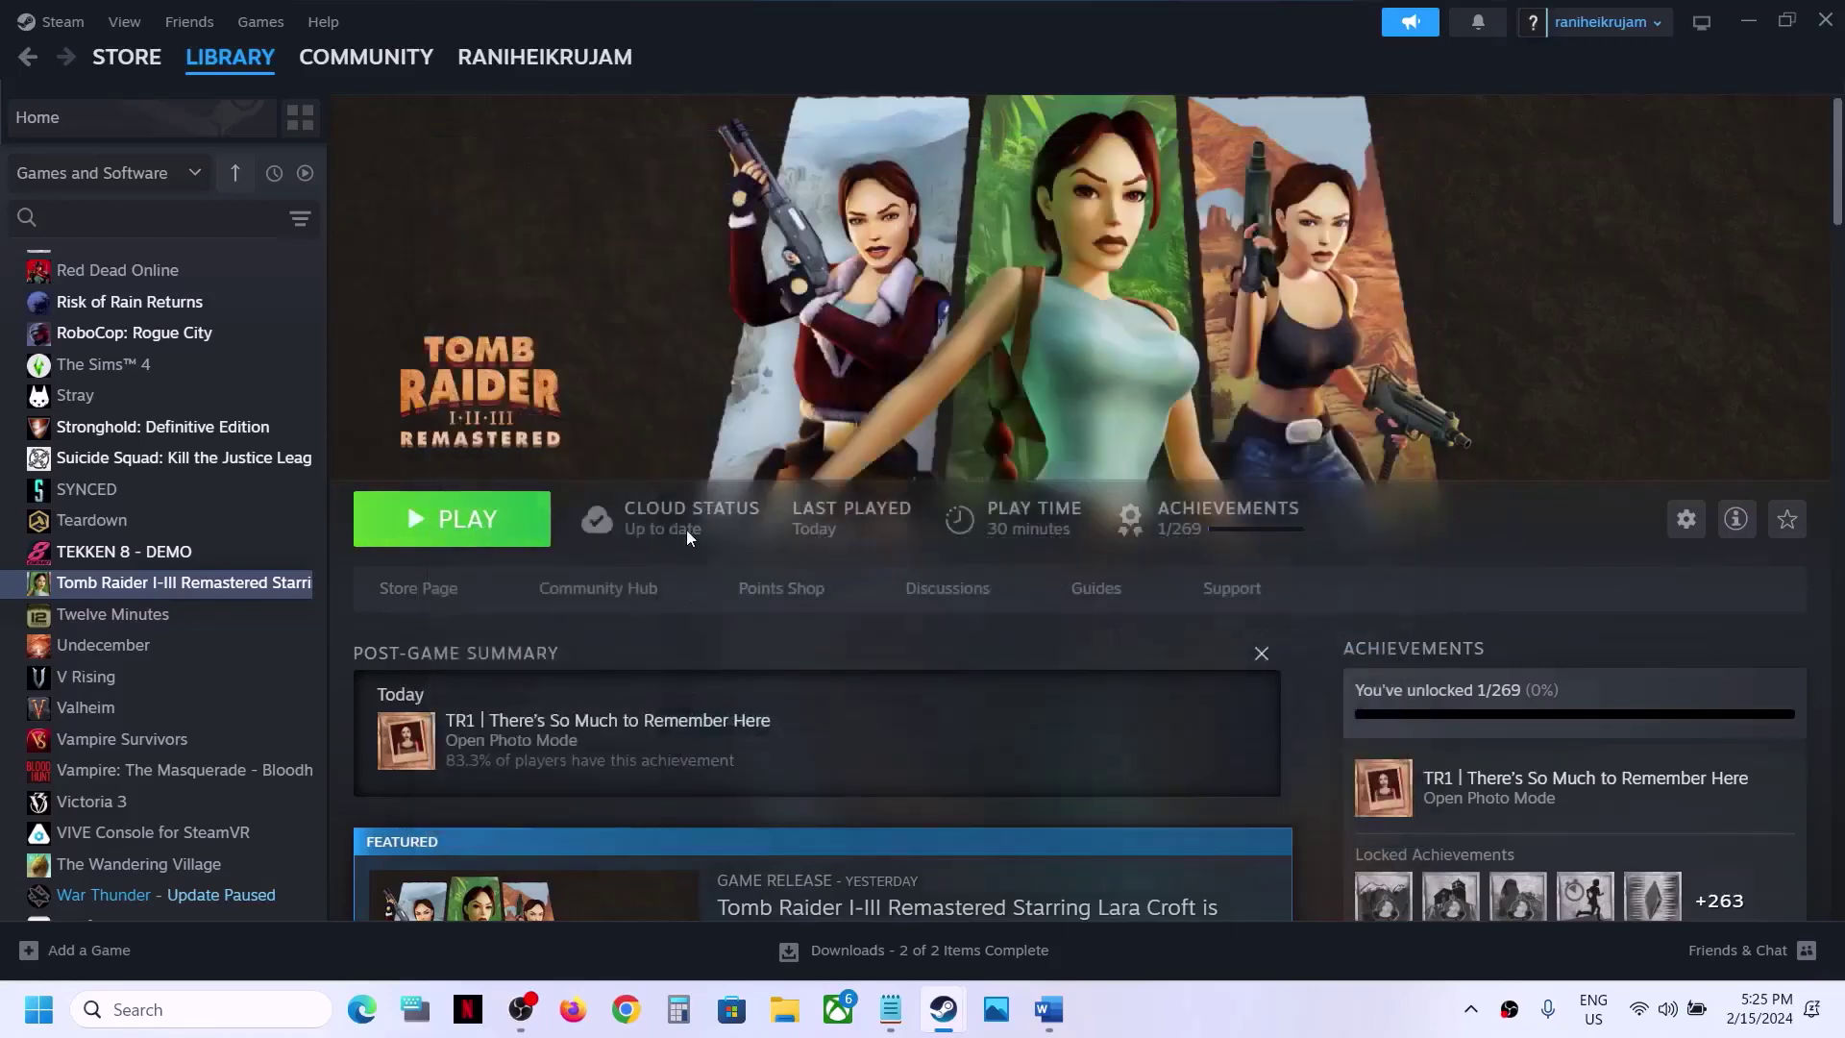
# Return to the Word notes and highlight the Step 3 advice to disable the Steam overlay.
pyautogui.moveTo(686, 529)
pyautogui.hotkey('alt', 'Tab')
pyautogui.scroll(-5, 632, 502)
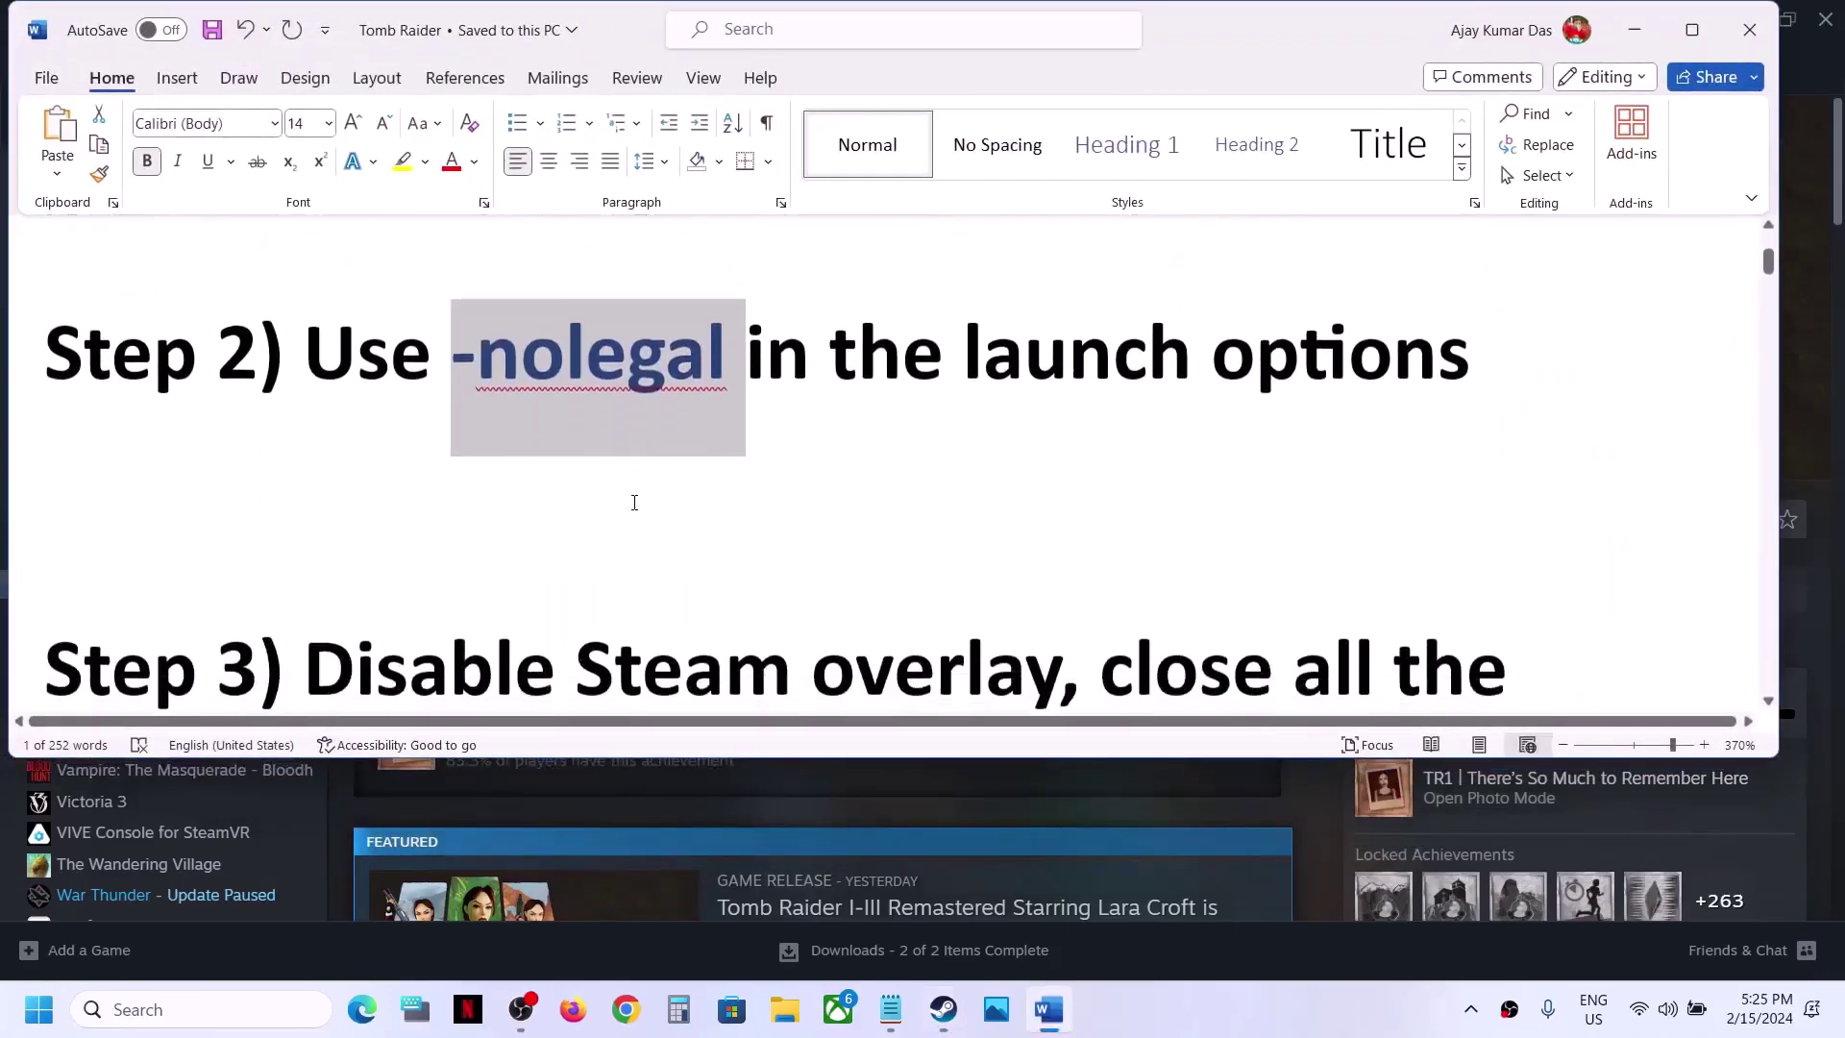
pyautogui.moveTo(375, 437); pyautogui.dragTo(790, 442)
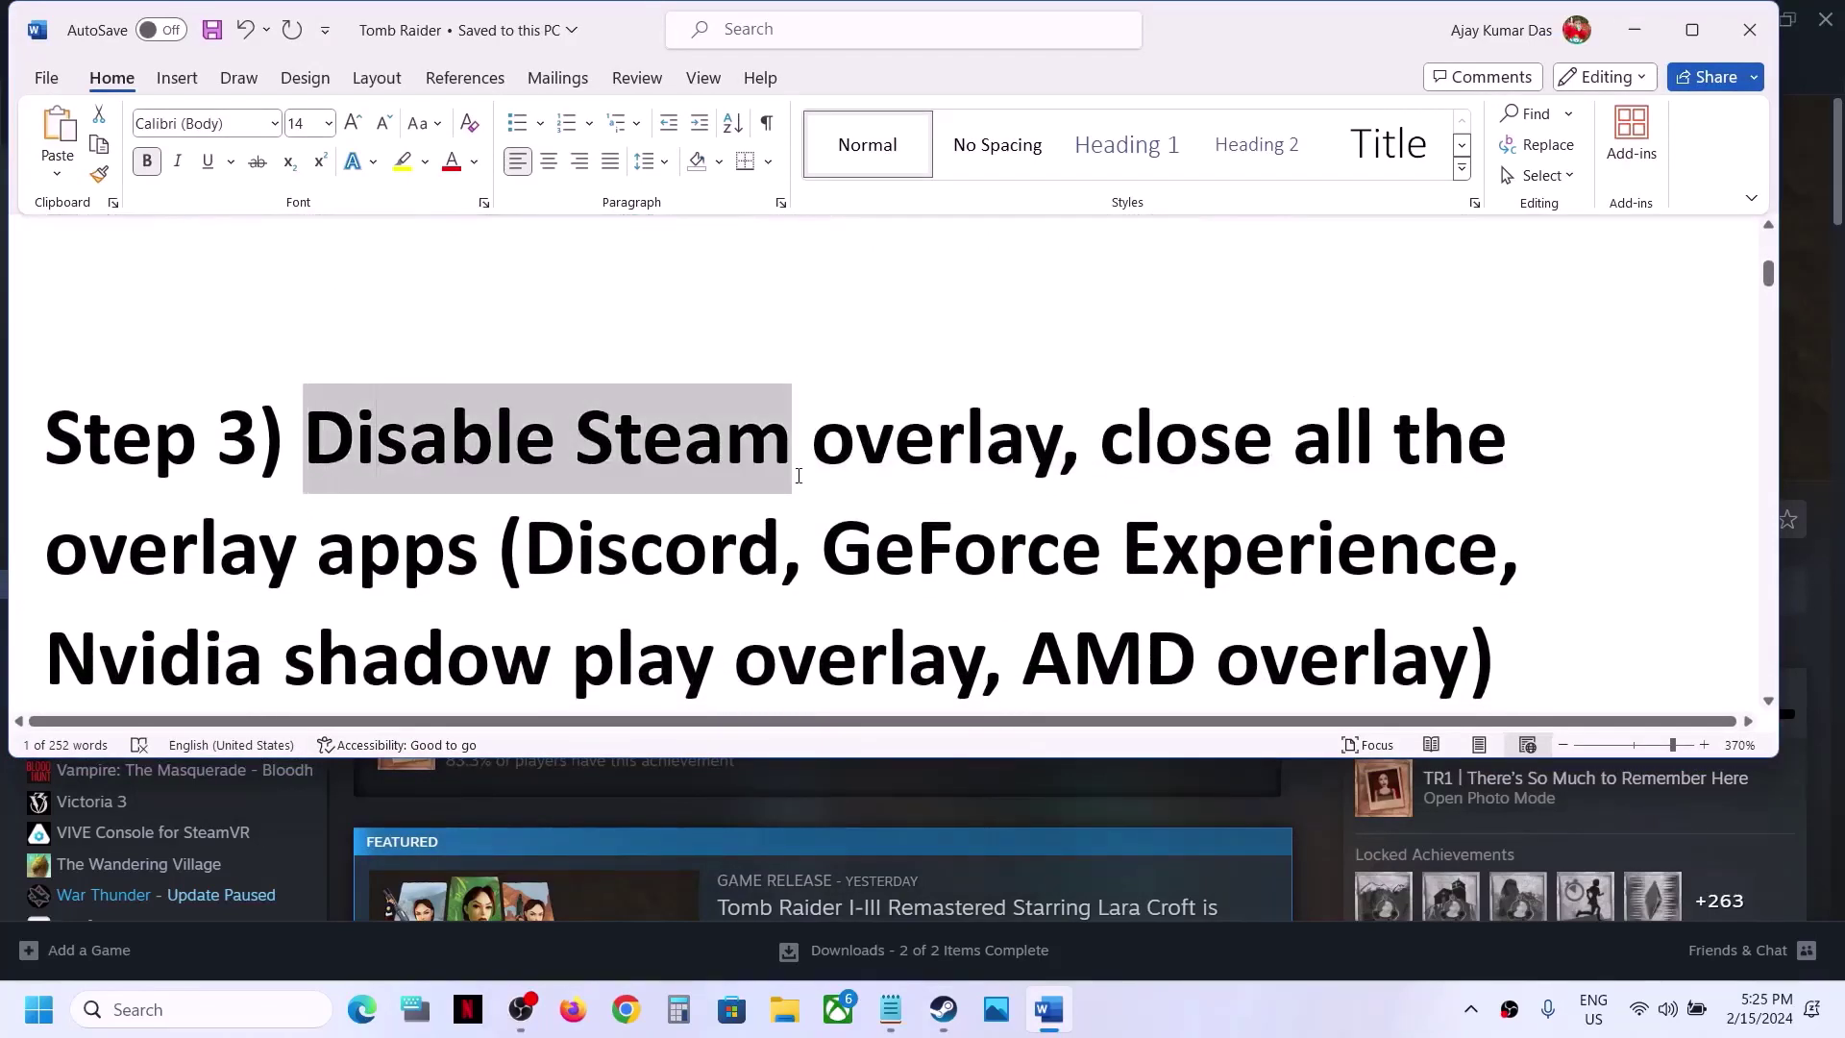
# Switch to Steam and make sure the in-game Steam Overlay is disabled in the properties of Tomb Raider I-III Remastered.
pyautogui.hotkey('alt', 'Tab')
pyautogui.rightClick(223, 583)
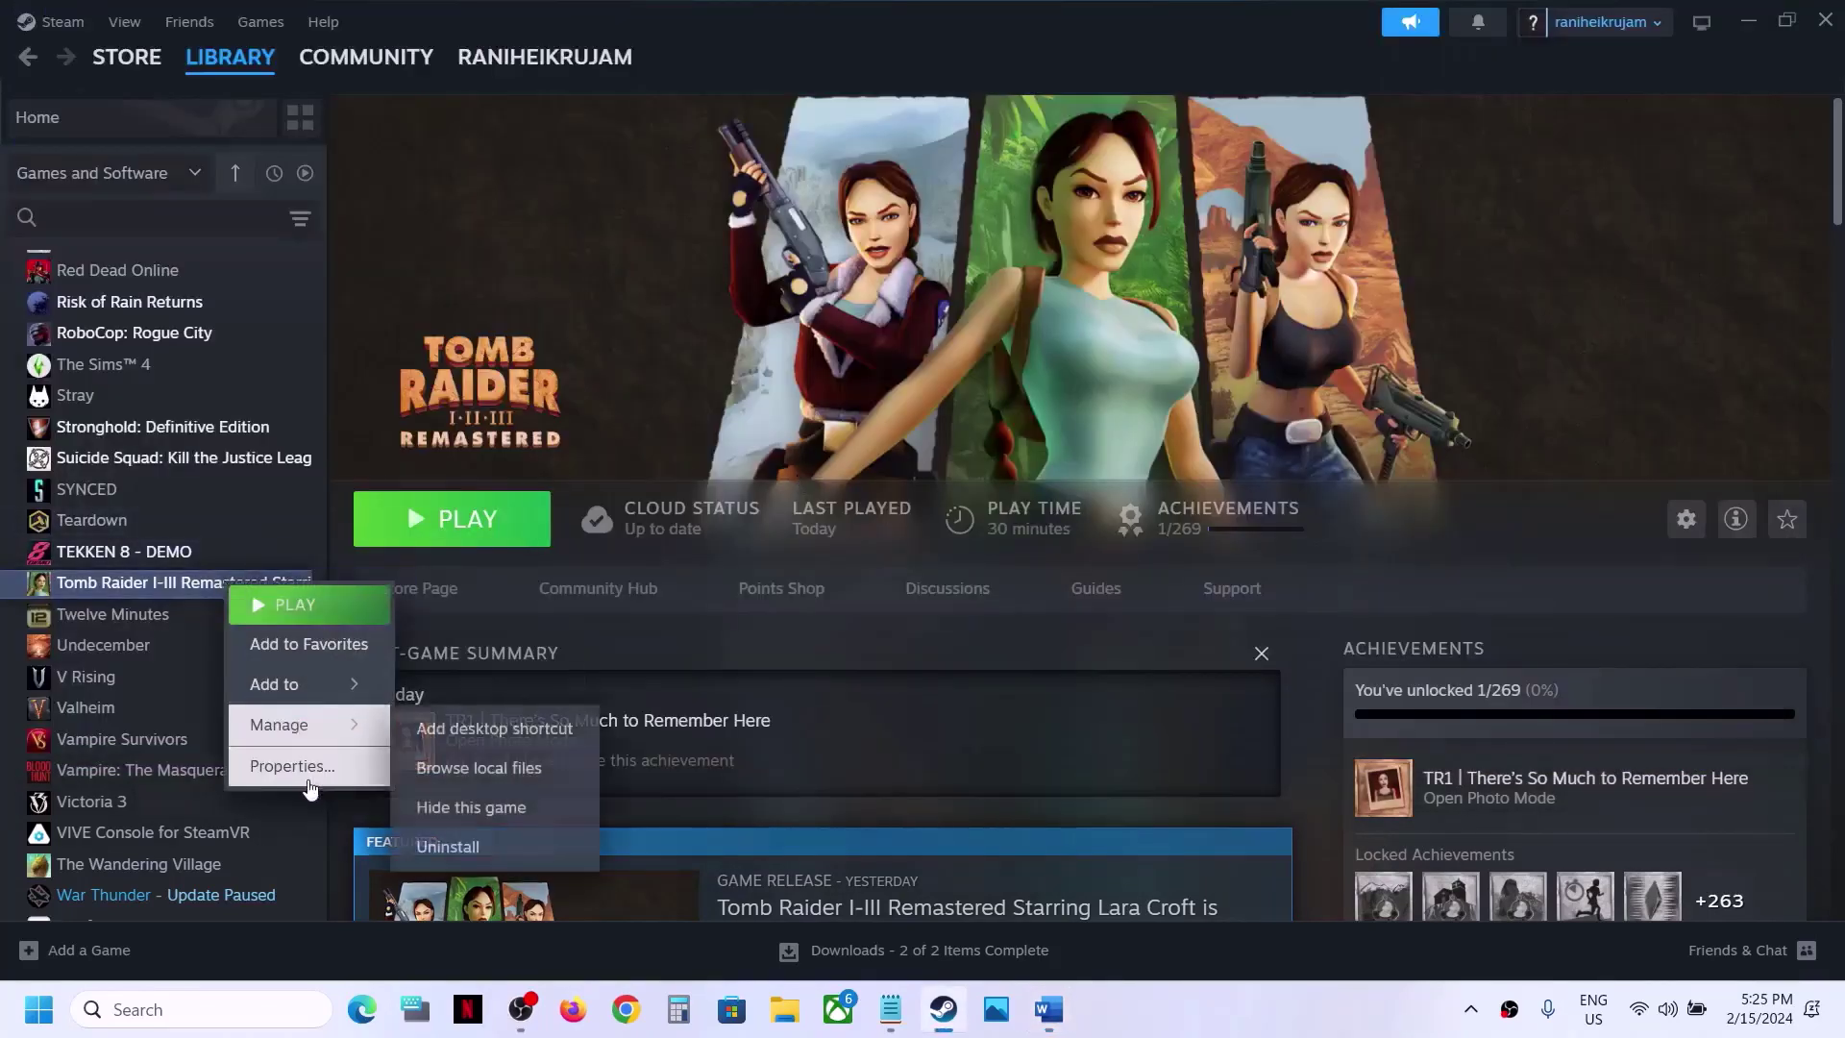
pyautogui.click(292, 766)
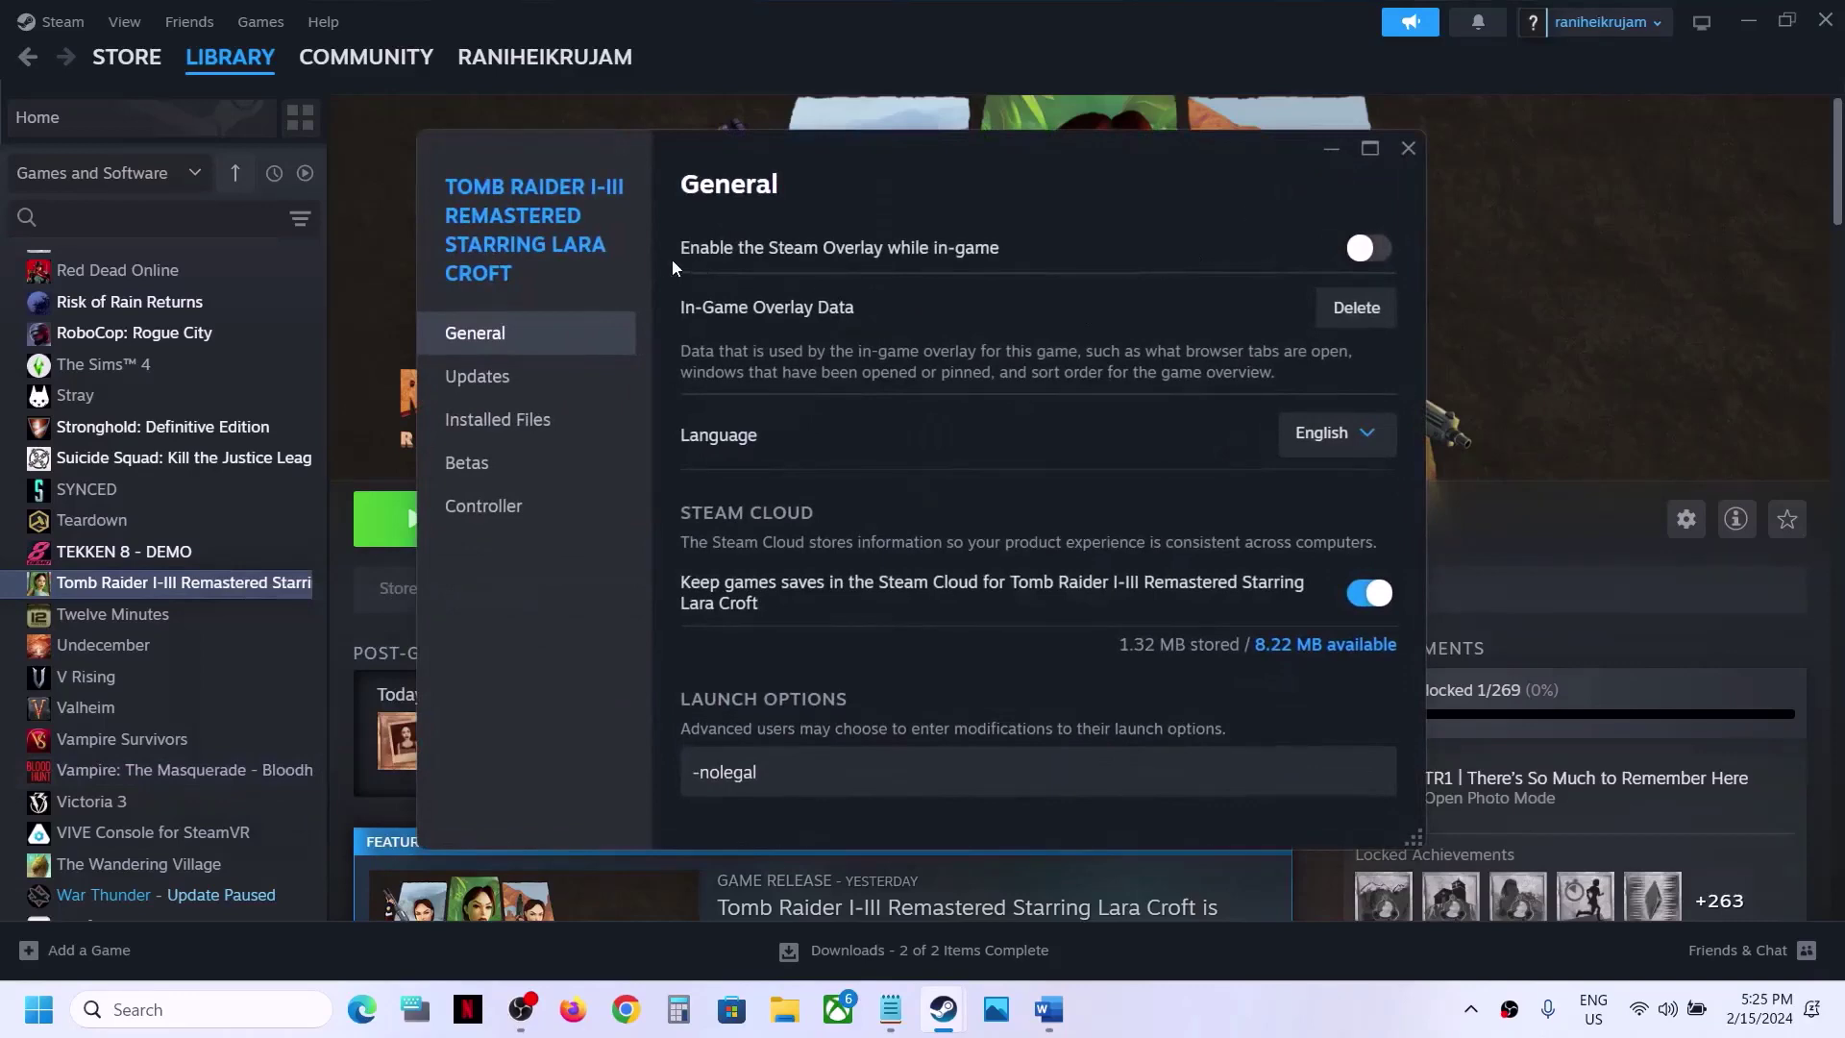
pyautogui.click(1365, 249)
pyautogui.click(1365, 252)
pyautogui.click(1409, 149)
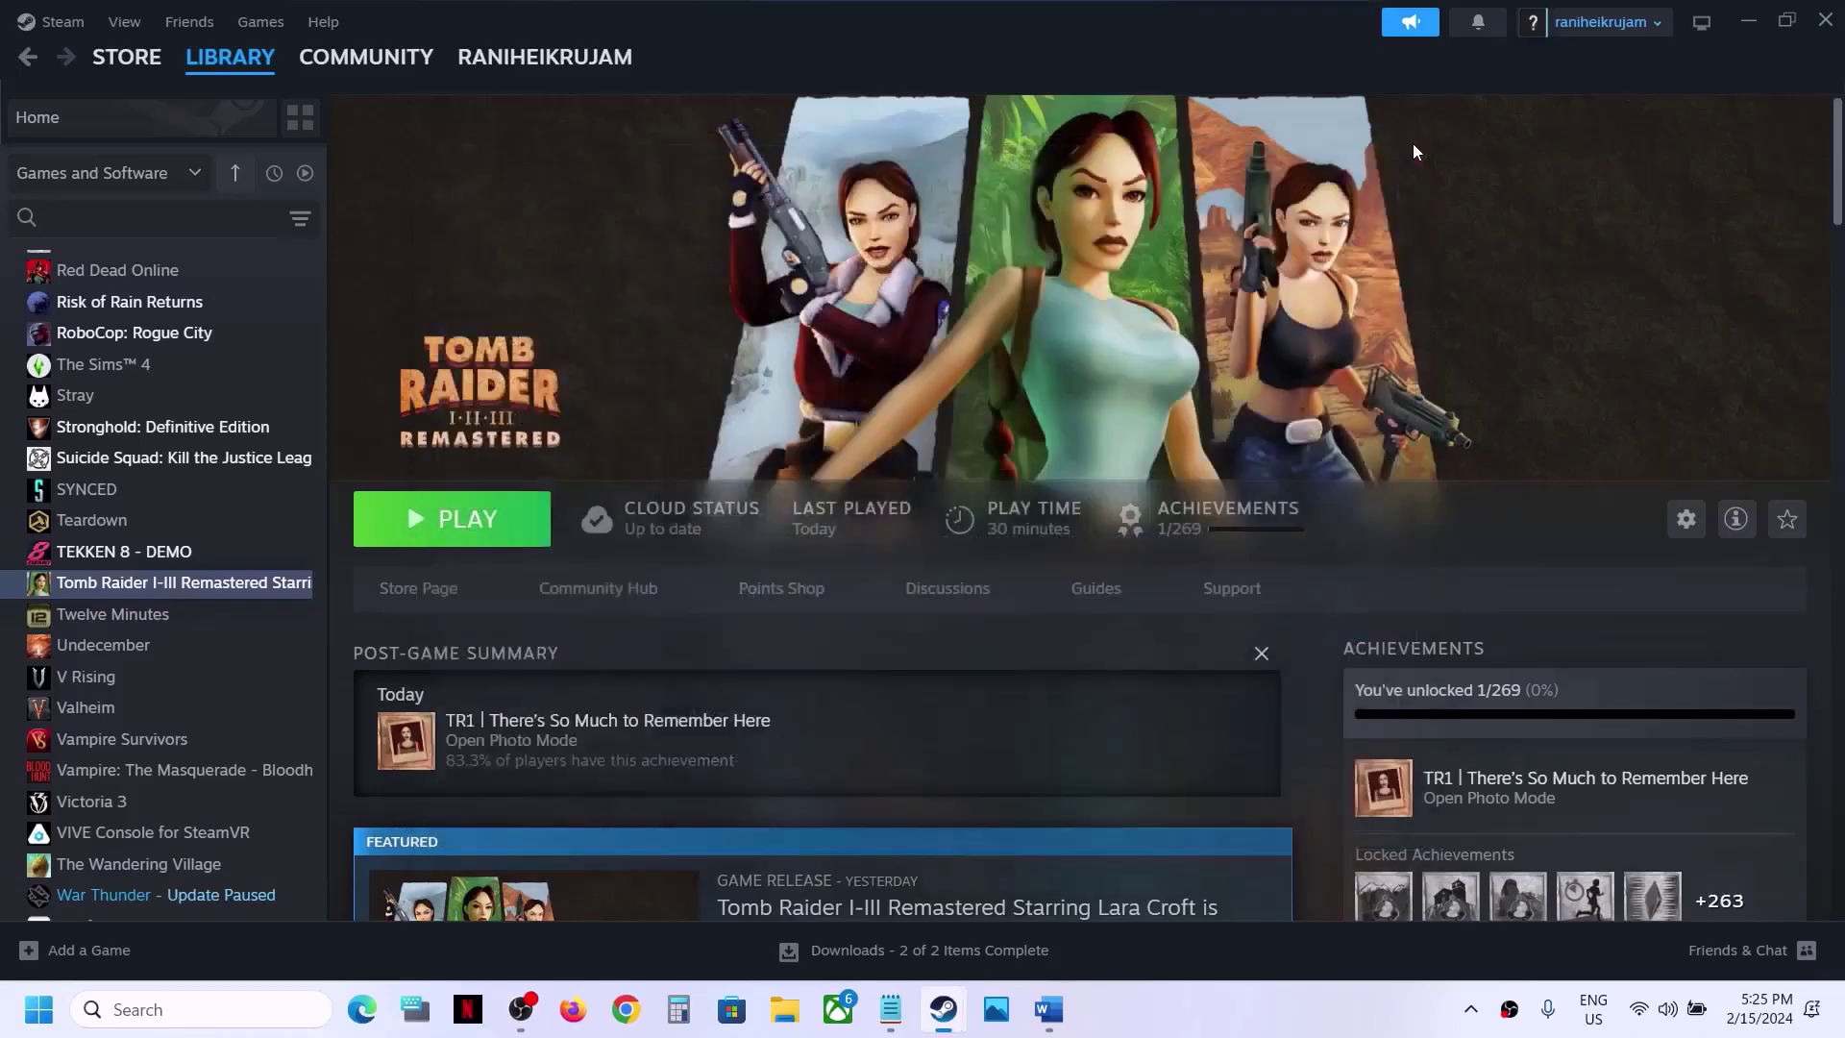
# In the Word notes, highlight Step 3's overlay apps to close and Step 4's advice to run the game from its installation folder.
pyautogui.hotkey('alt', 'Tab')
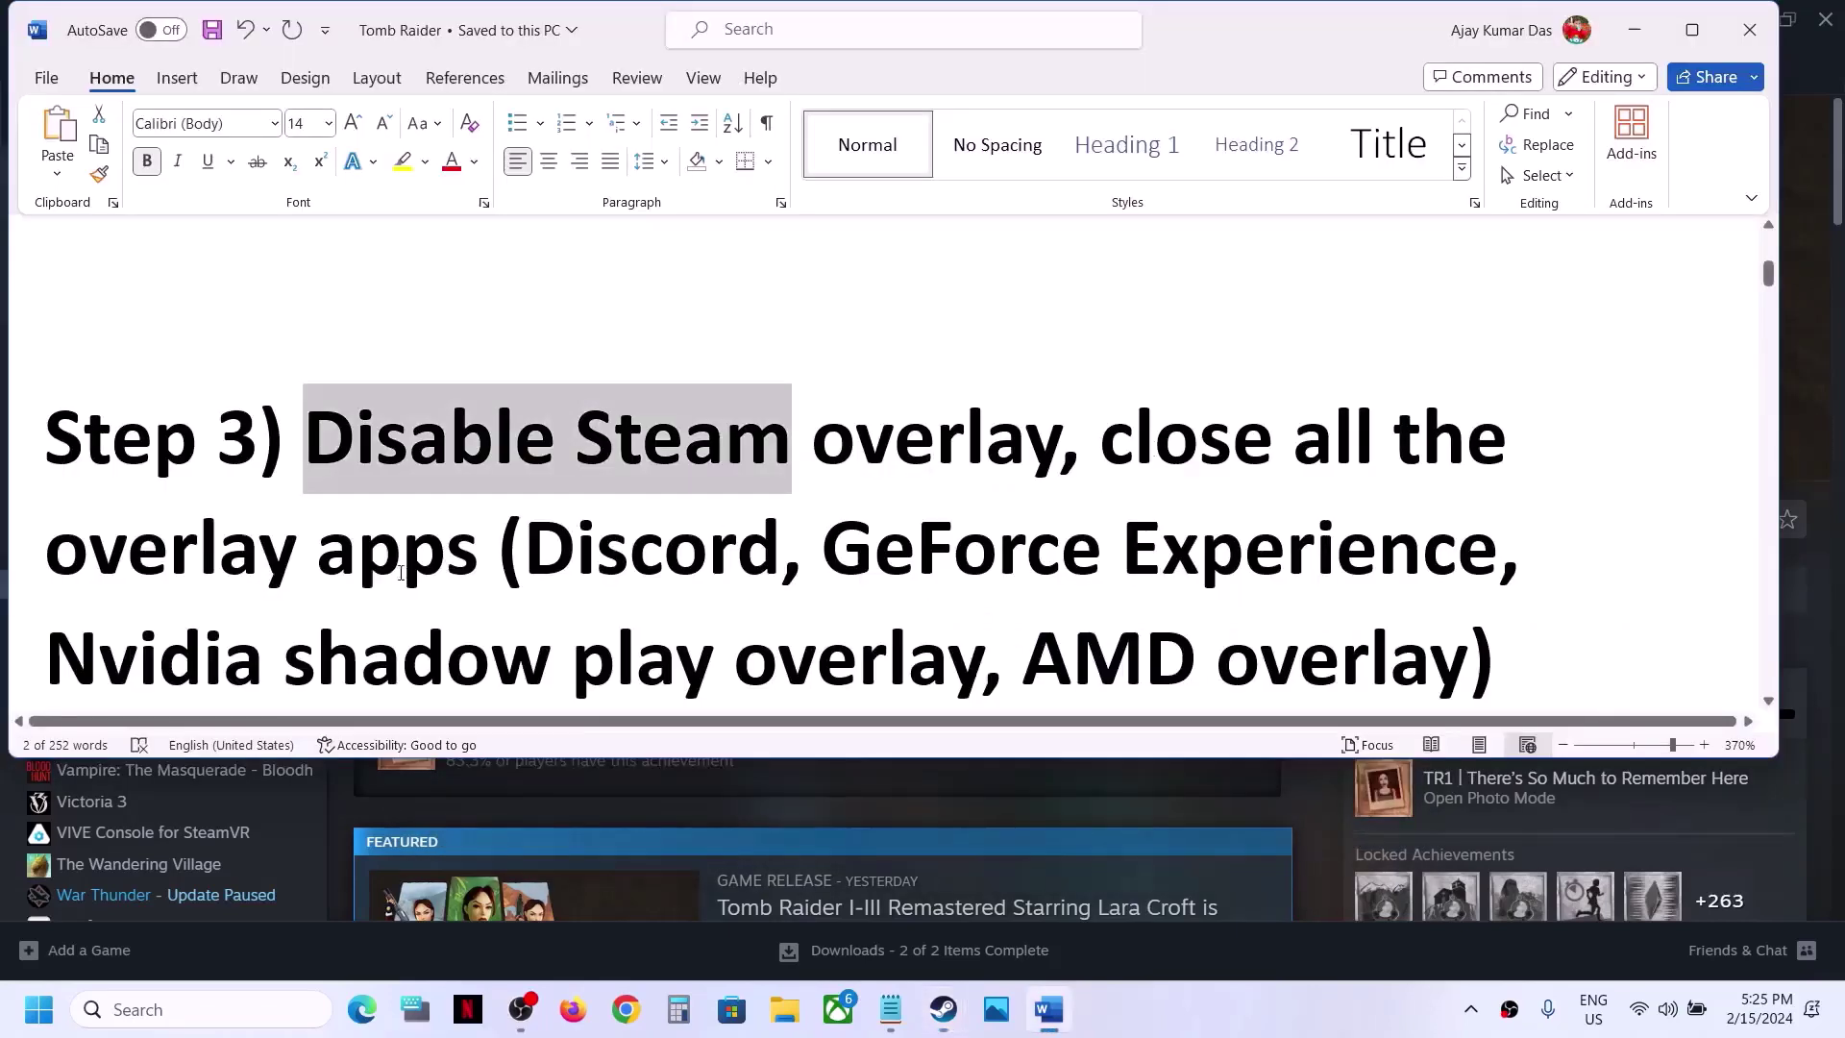
pyautogui.moveTo(110, 556); pyautogui.dragTo(480, 567)
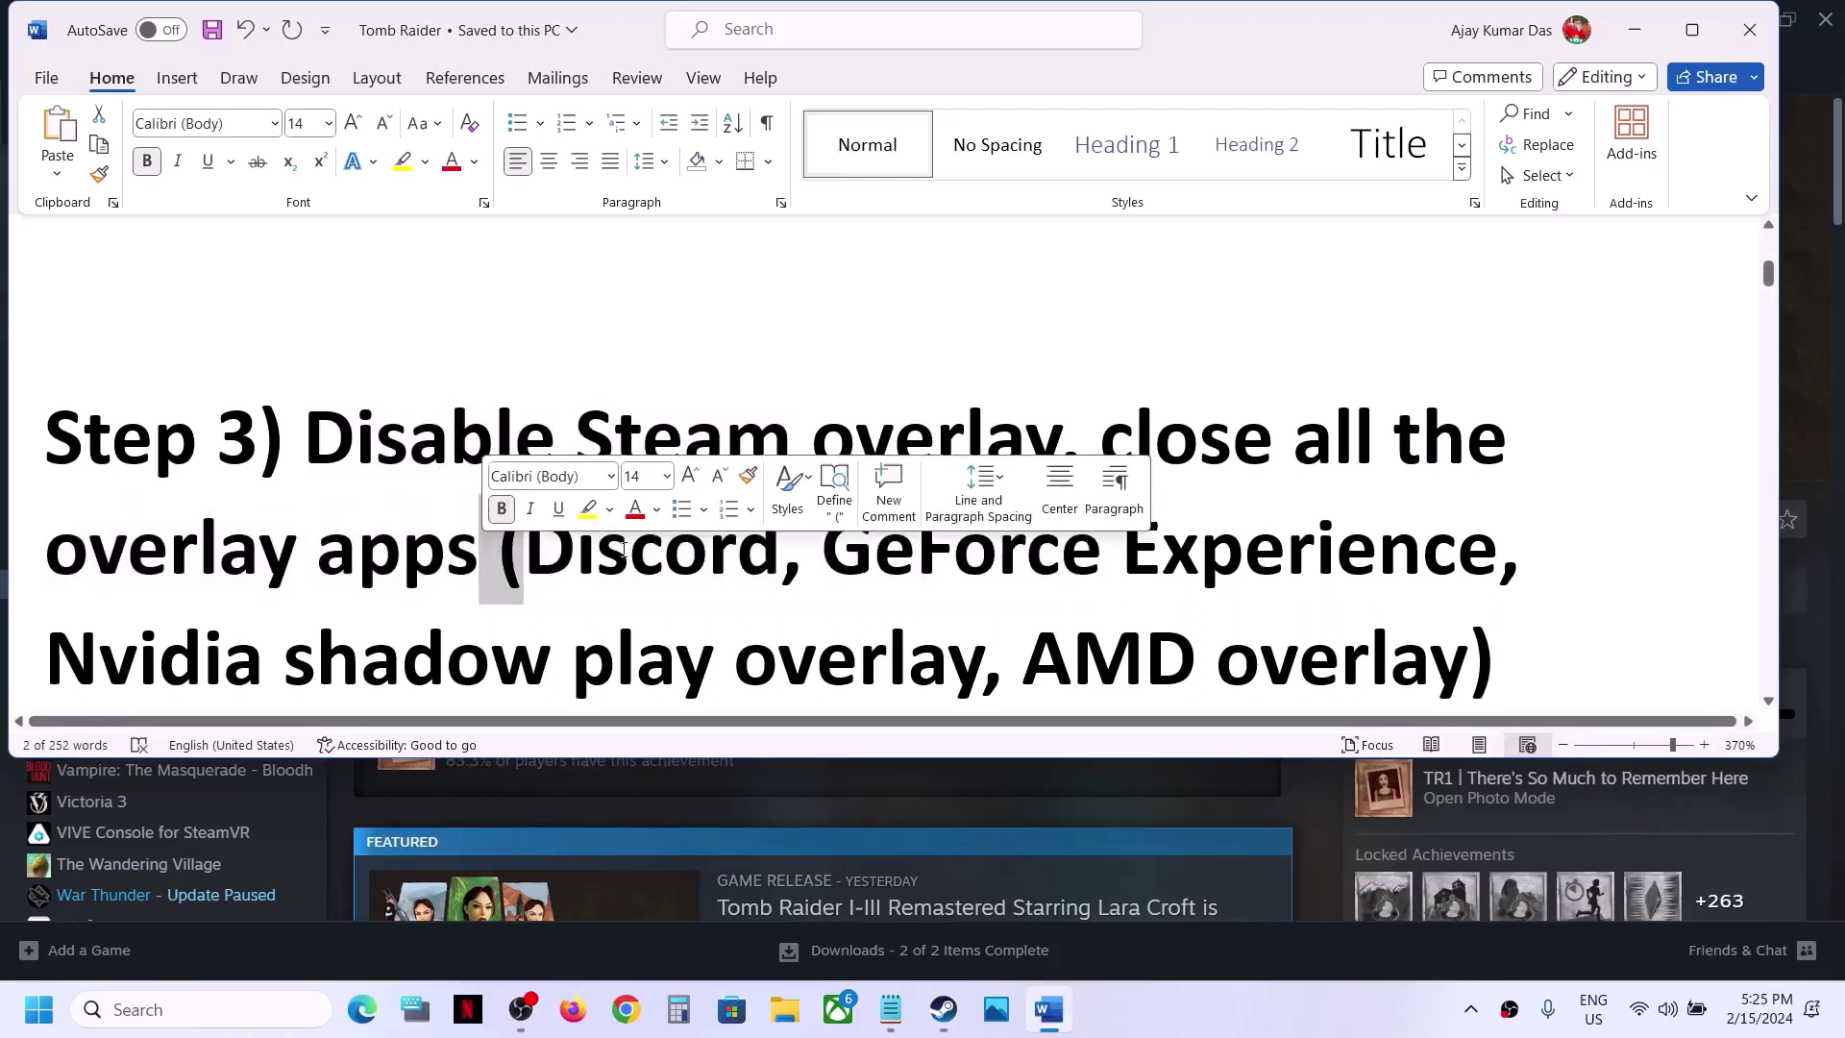
pyautogui.scroll(-2, 1197, 298)
pyautogui.moveTo(1103, 286); pyautogui.dragTo(500, 394)
pyautogui.click(544, 494)
pyautogui.scroll(-5, 544, 494)
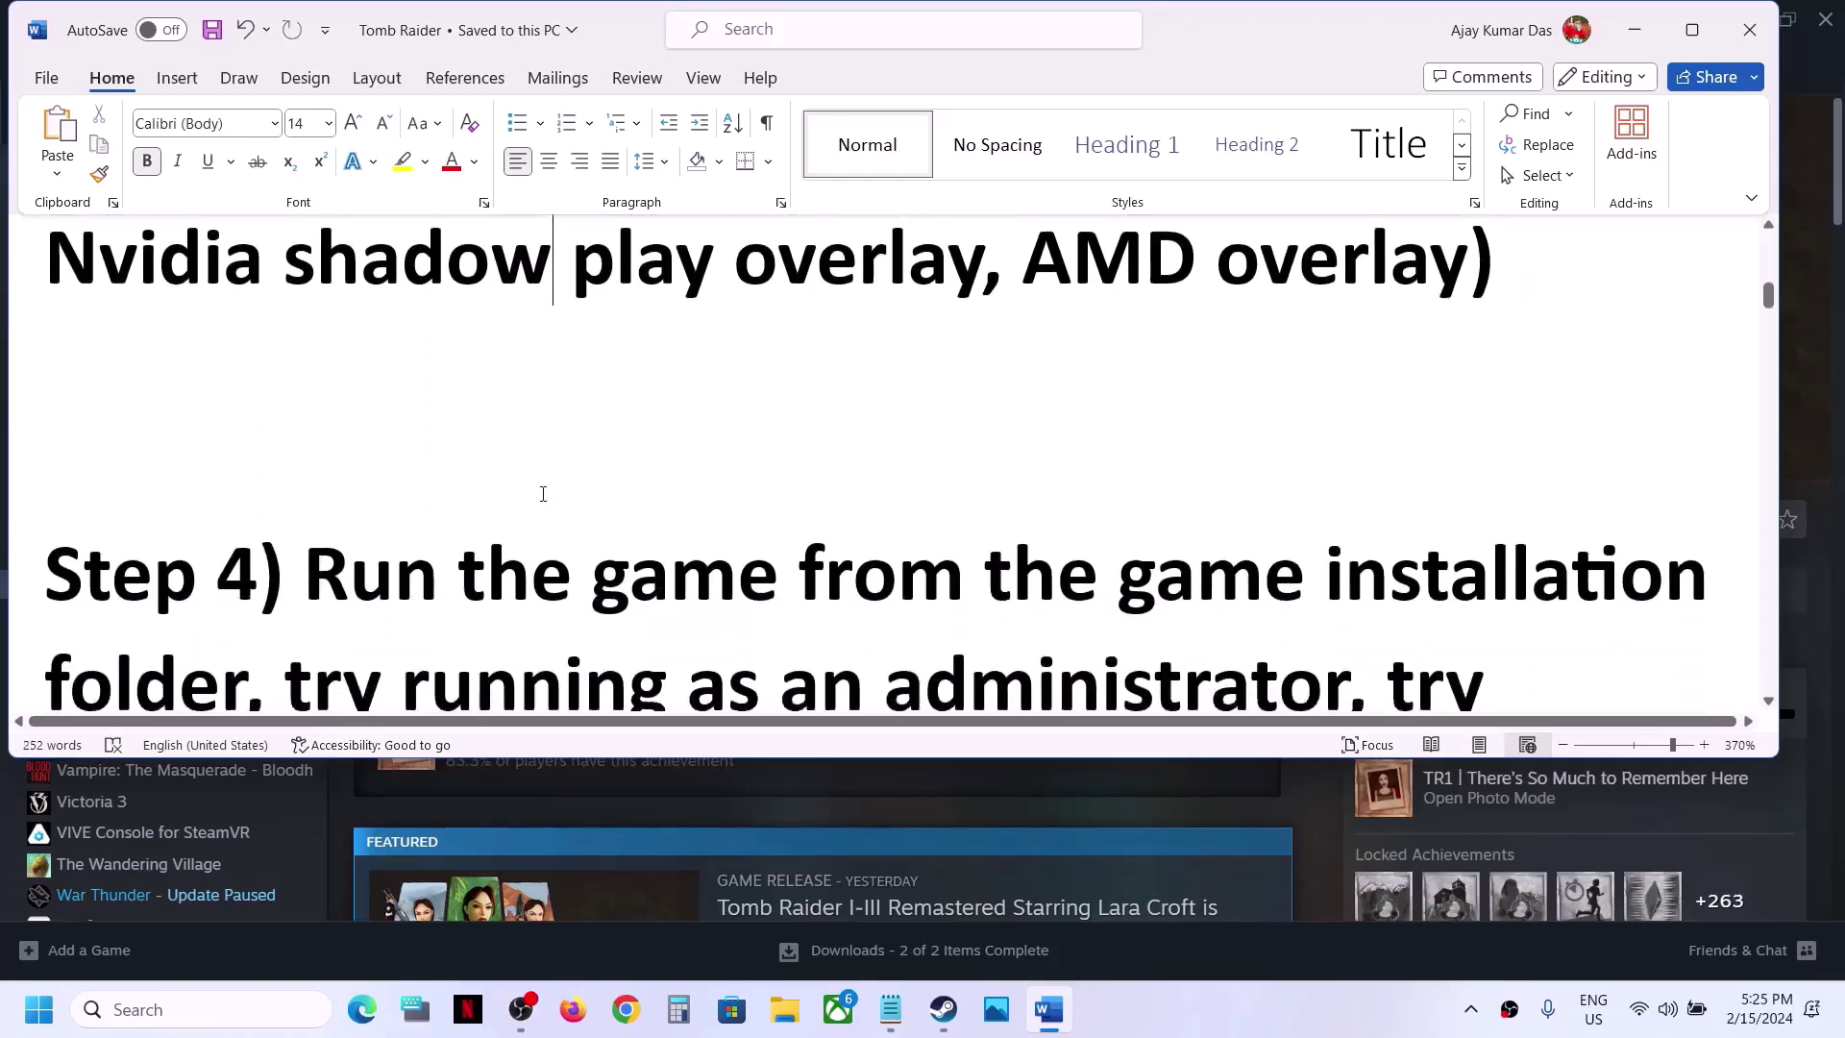
pyautogui.moveTo(307, 375); pyautogui.dragTo(248, 485)
# Switch to Steam and open the local installation folder of Tomb Raider I-III Remastered in File Explorer.
pyautogui.hotkey('alt', 'Tab')
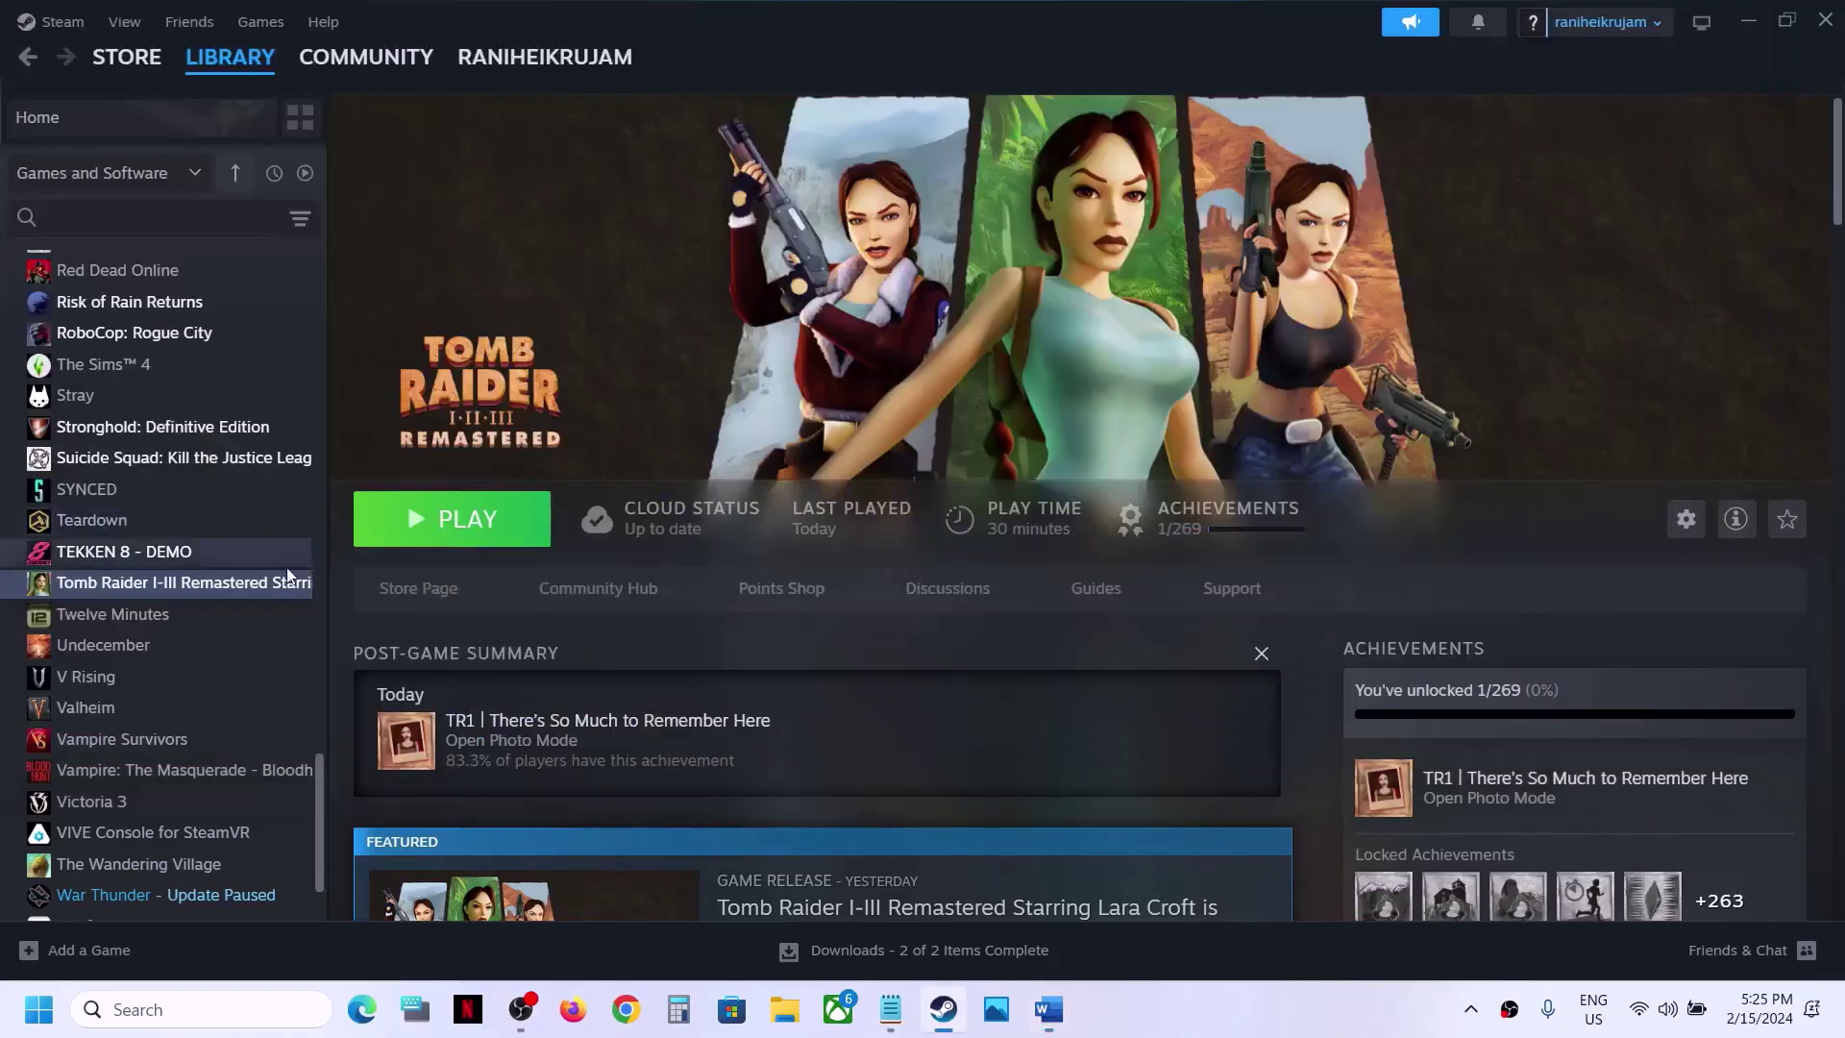
pyautogui.rightClick(235, 582)
pyautogui.moveTo(279, 725)
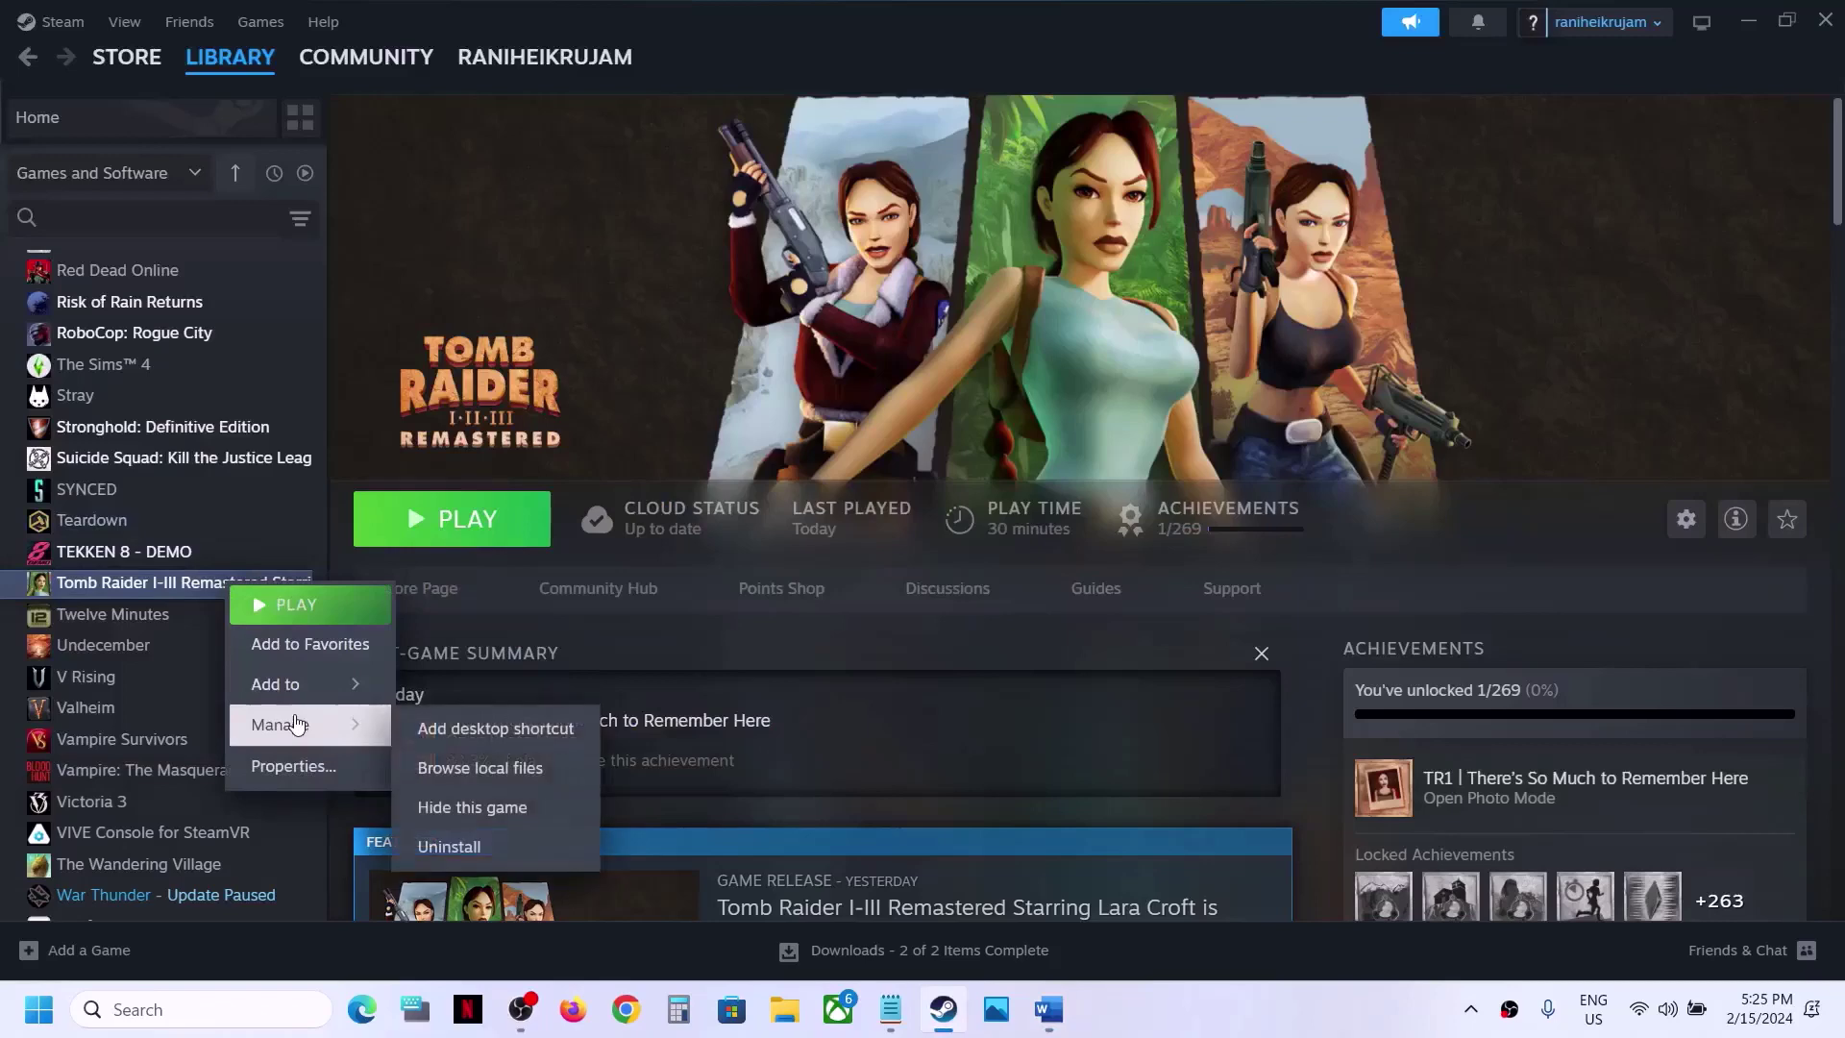
pyautogui.click(459, 767)
pyautogui.click(784, 1011)
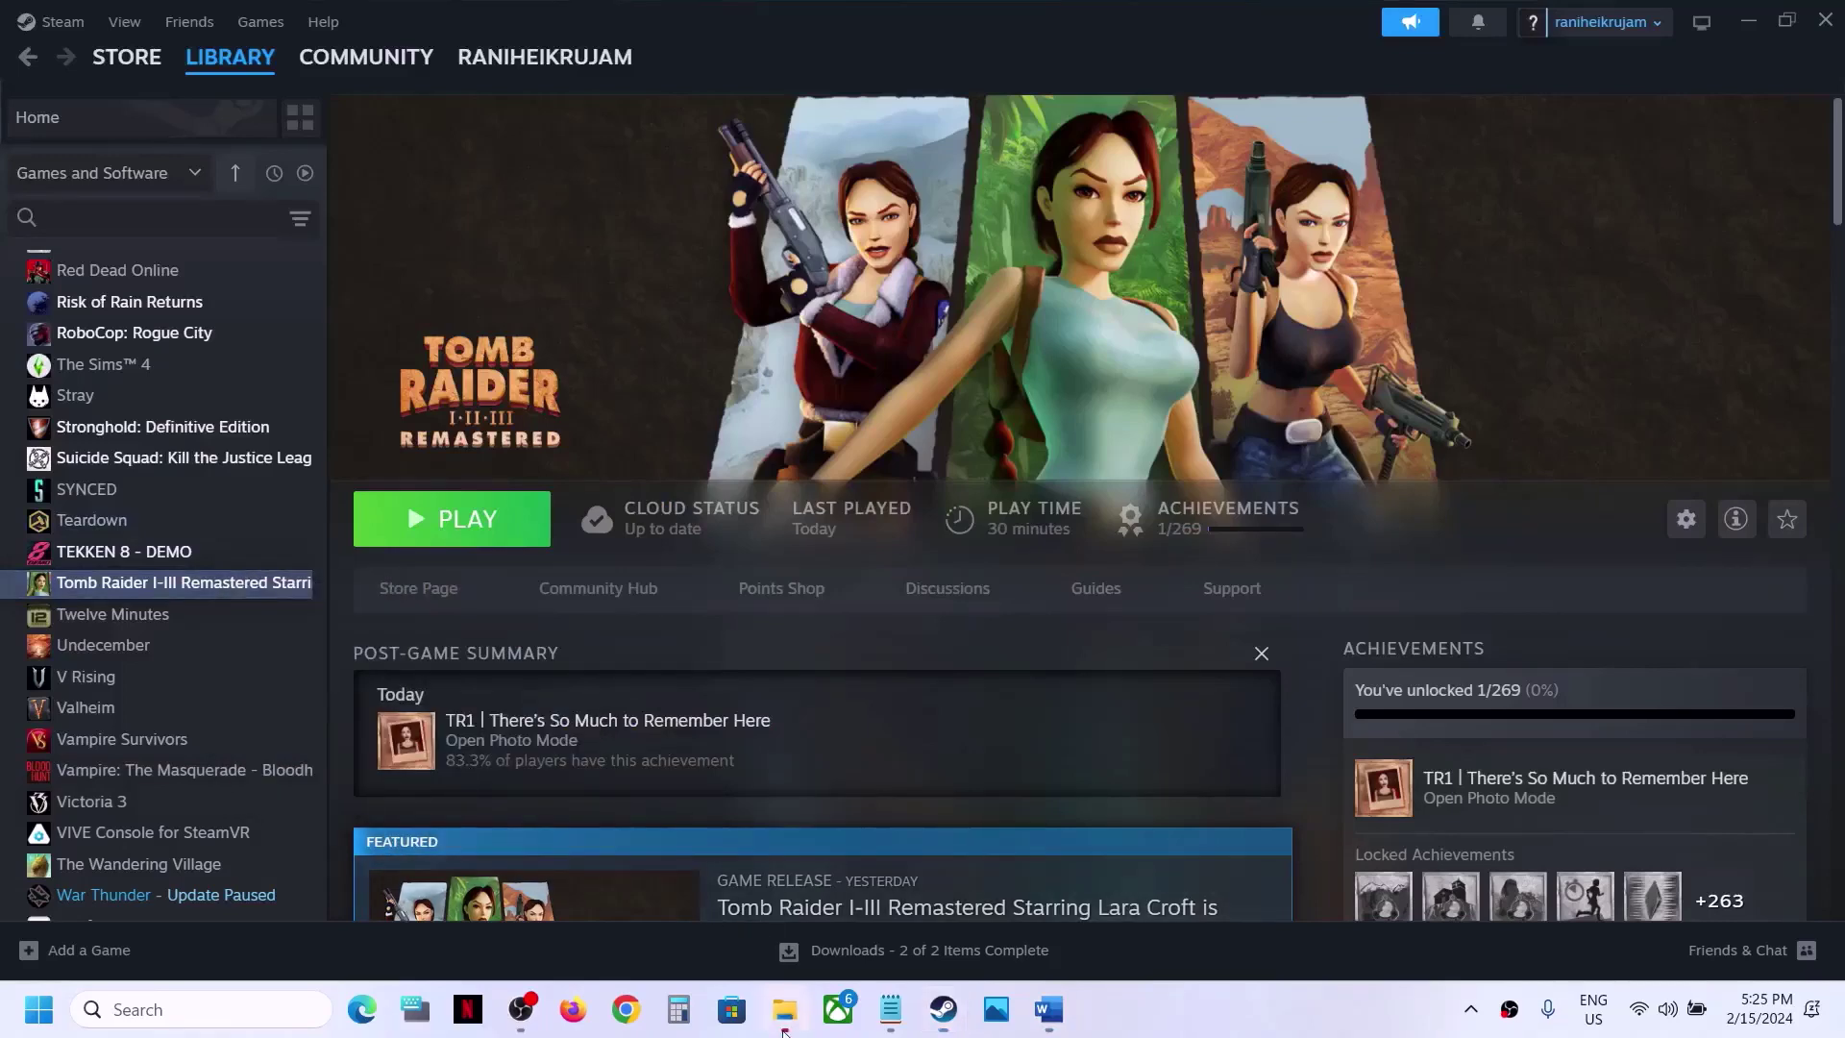
# Make sure "Disable fullscreen optimizations" is enabled in the compatibility properties of tomb123, and apply the settings.
pyautogui.click(295, 500)
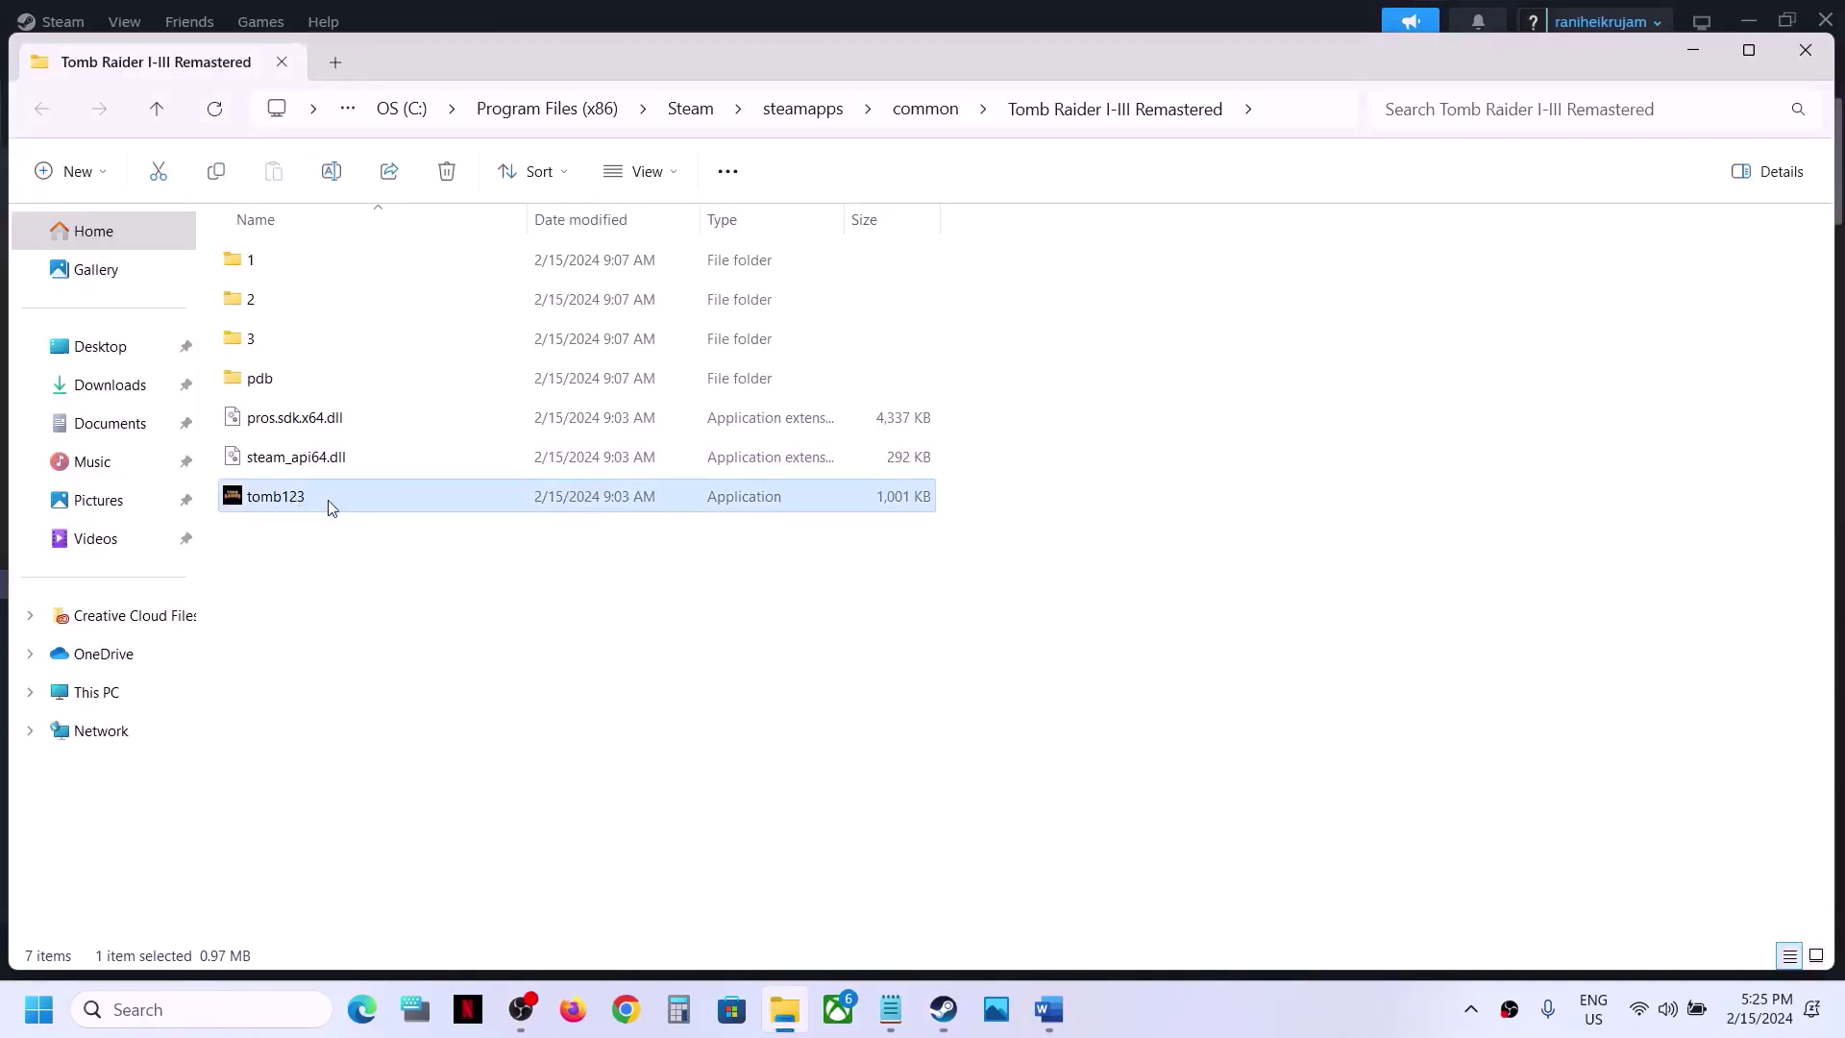
pyautogui.rightClick(329, 503)
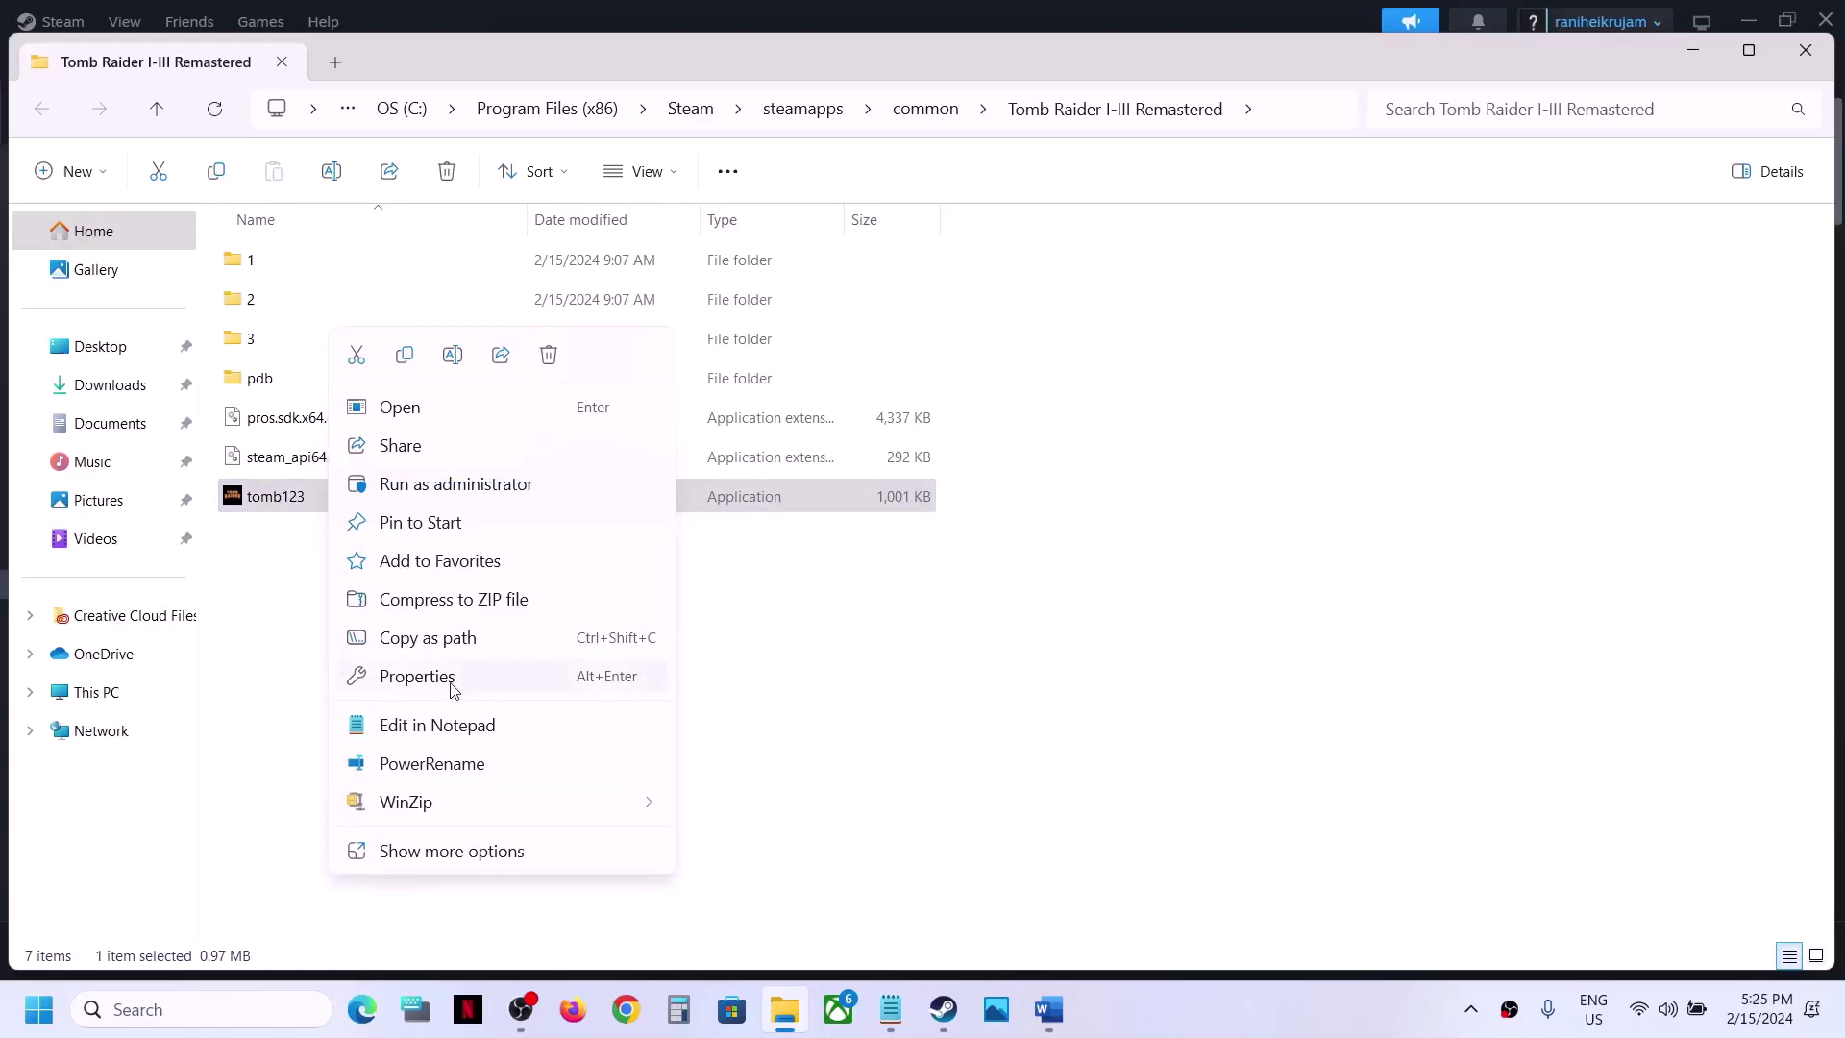
pyautogui.click(417, 677)
pyautogui.moveTo(570, 331); pyautogui.dragTo(644, 238)
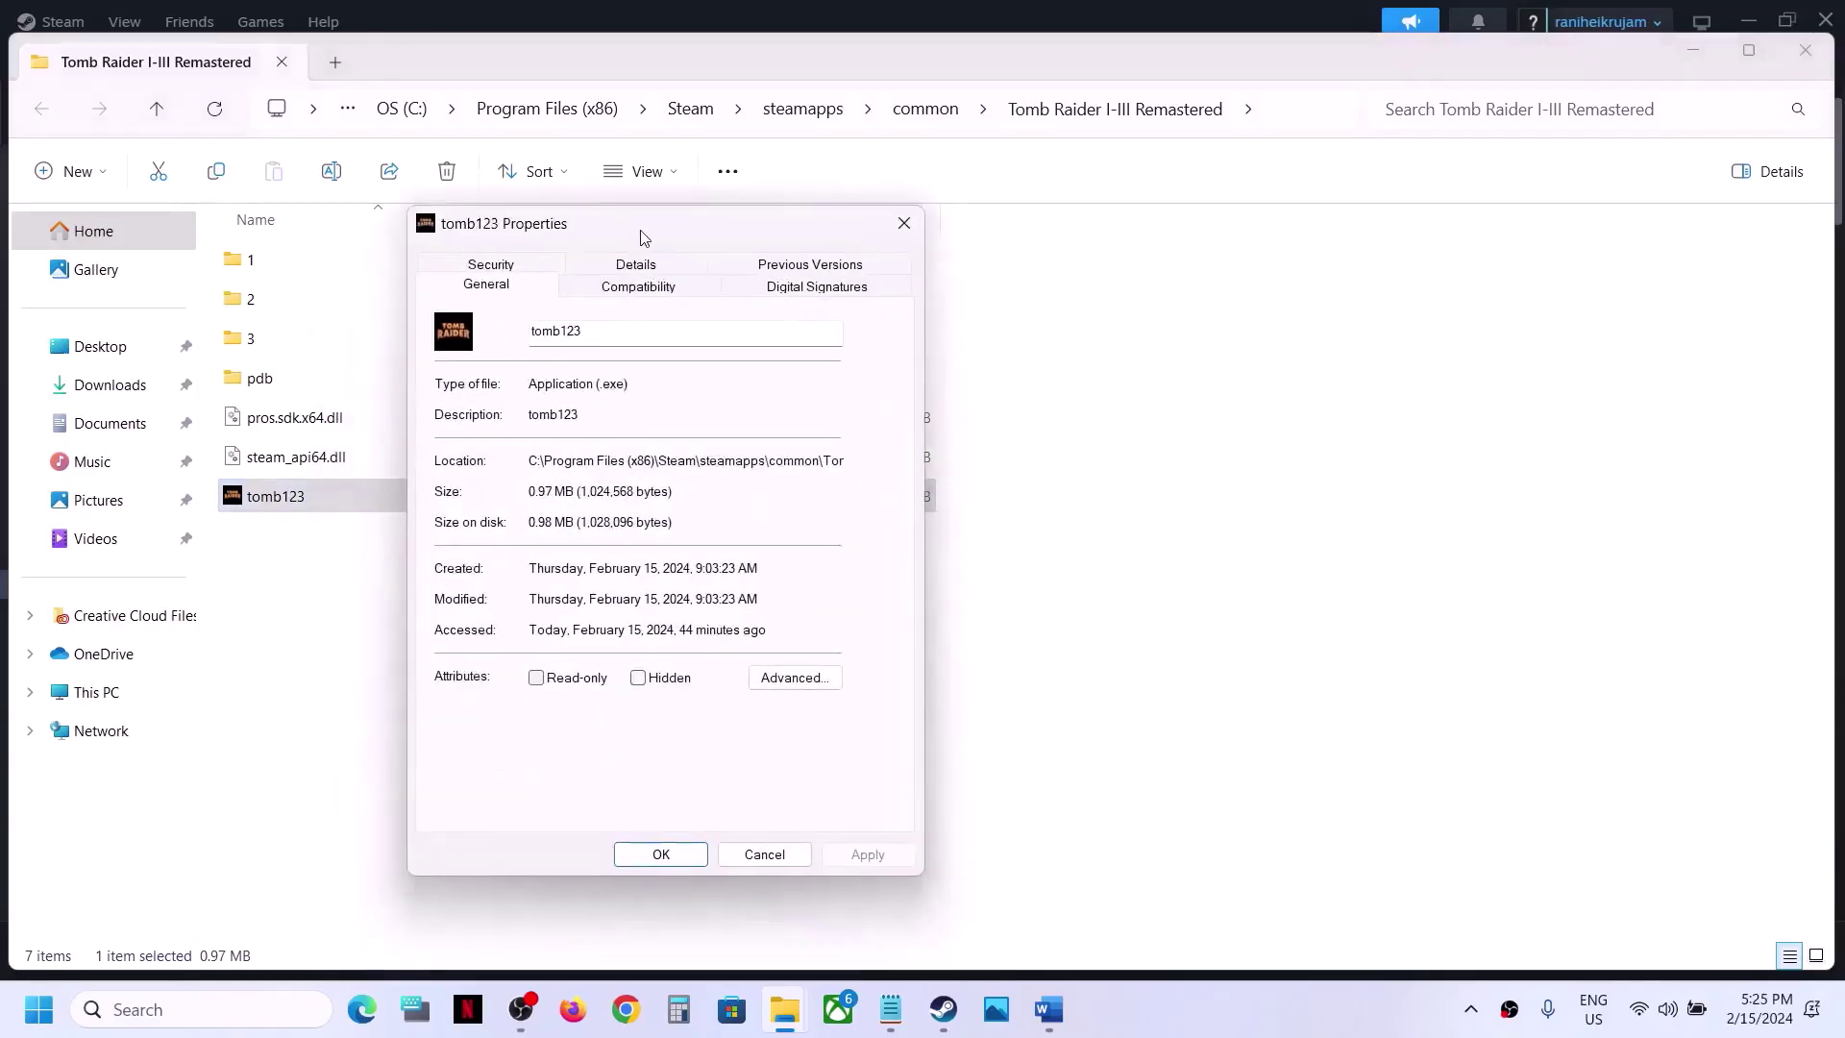
pyautogui.click(642, 288)
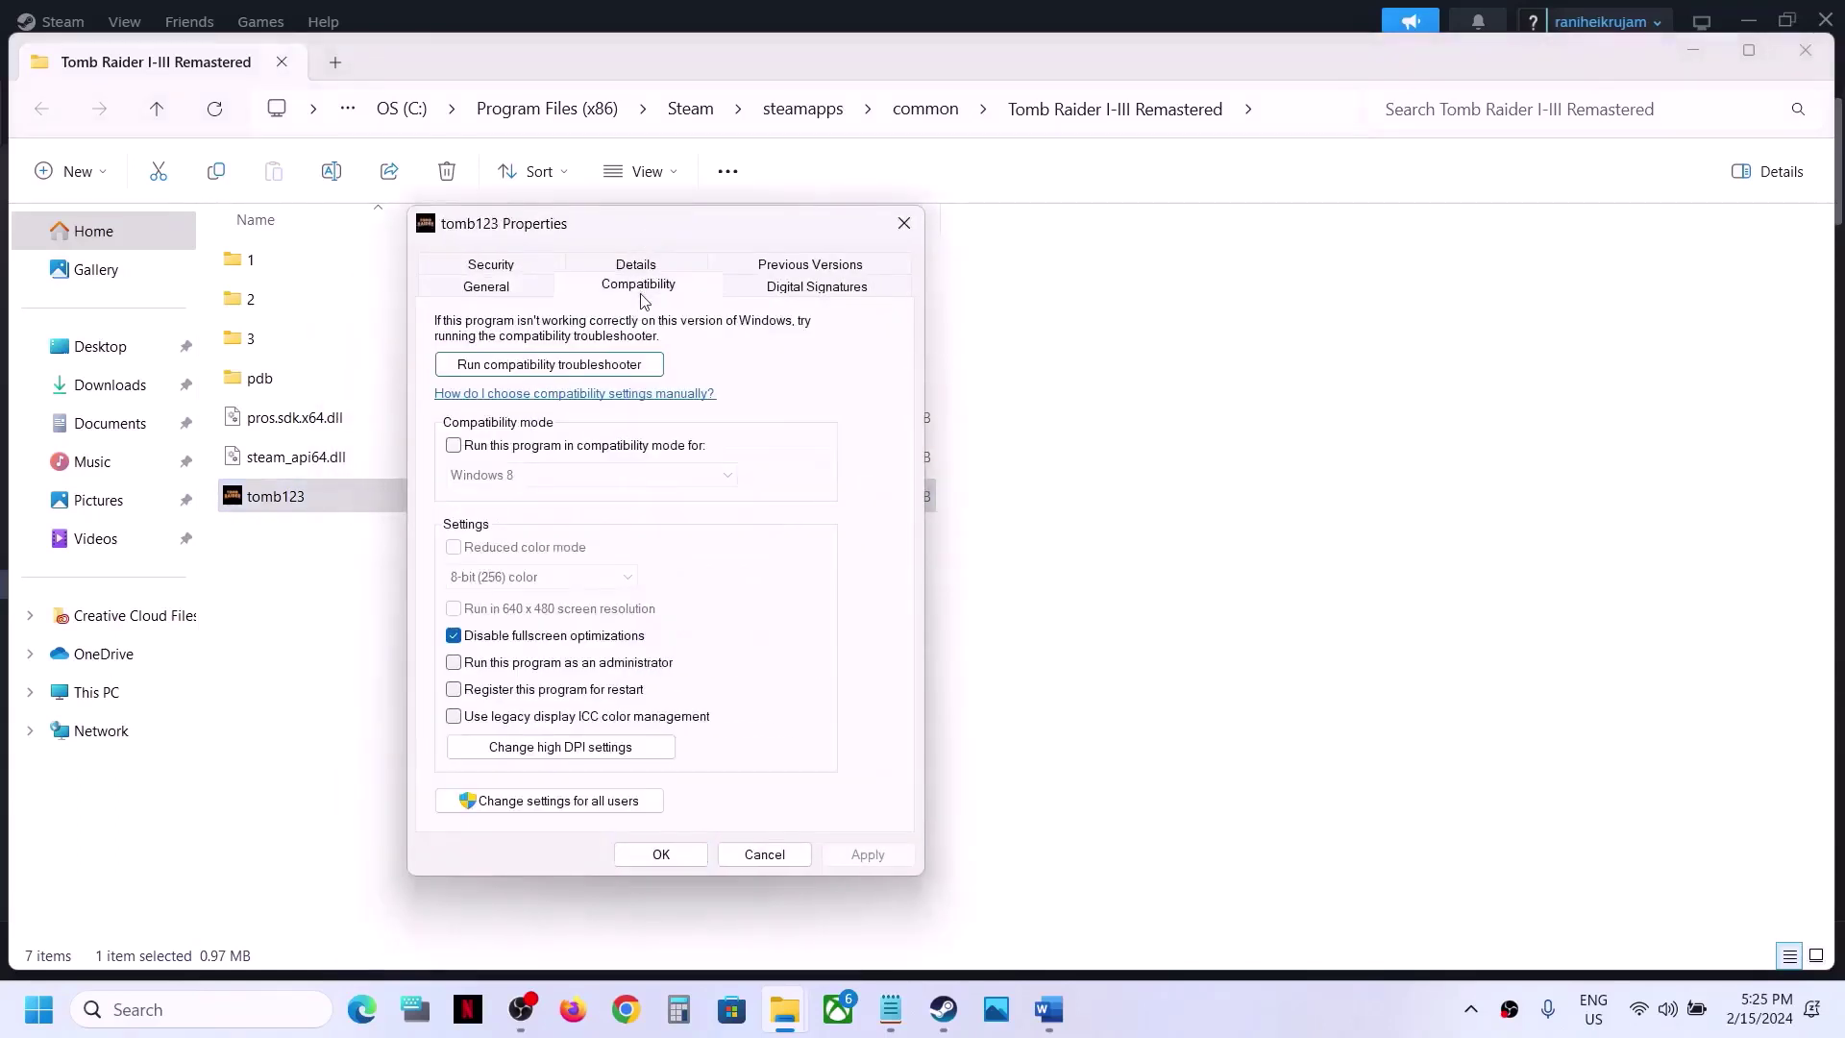
pyautogui.click(454, 638)
pyautogui.click(852, 859)
pyautogui.click(661, 855)
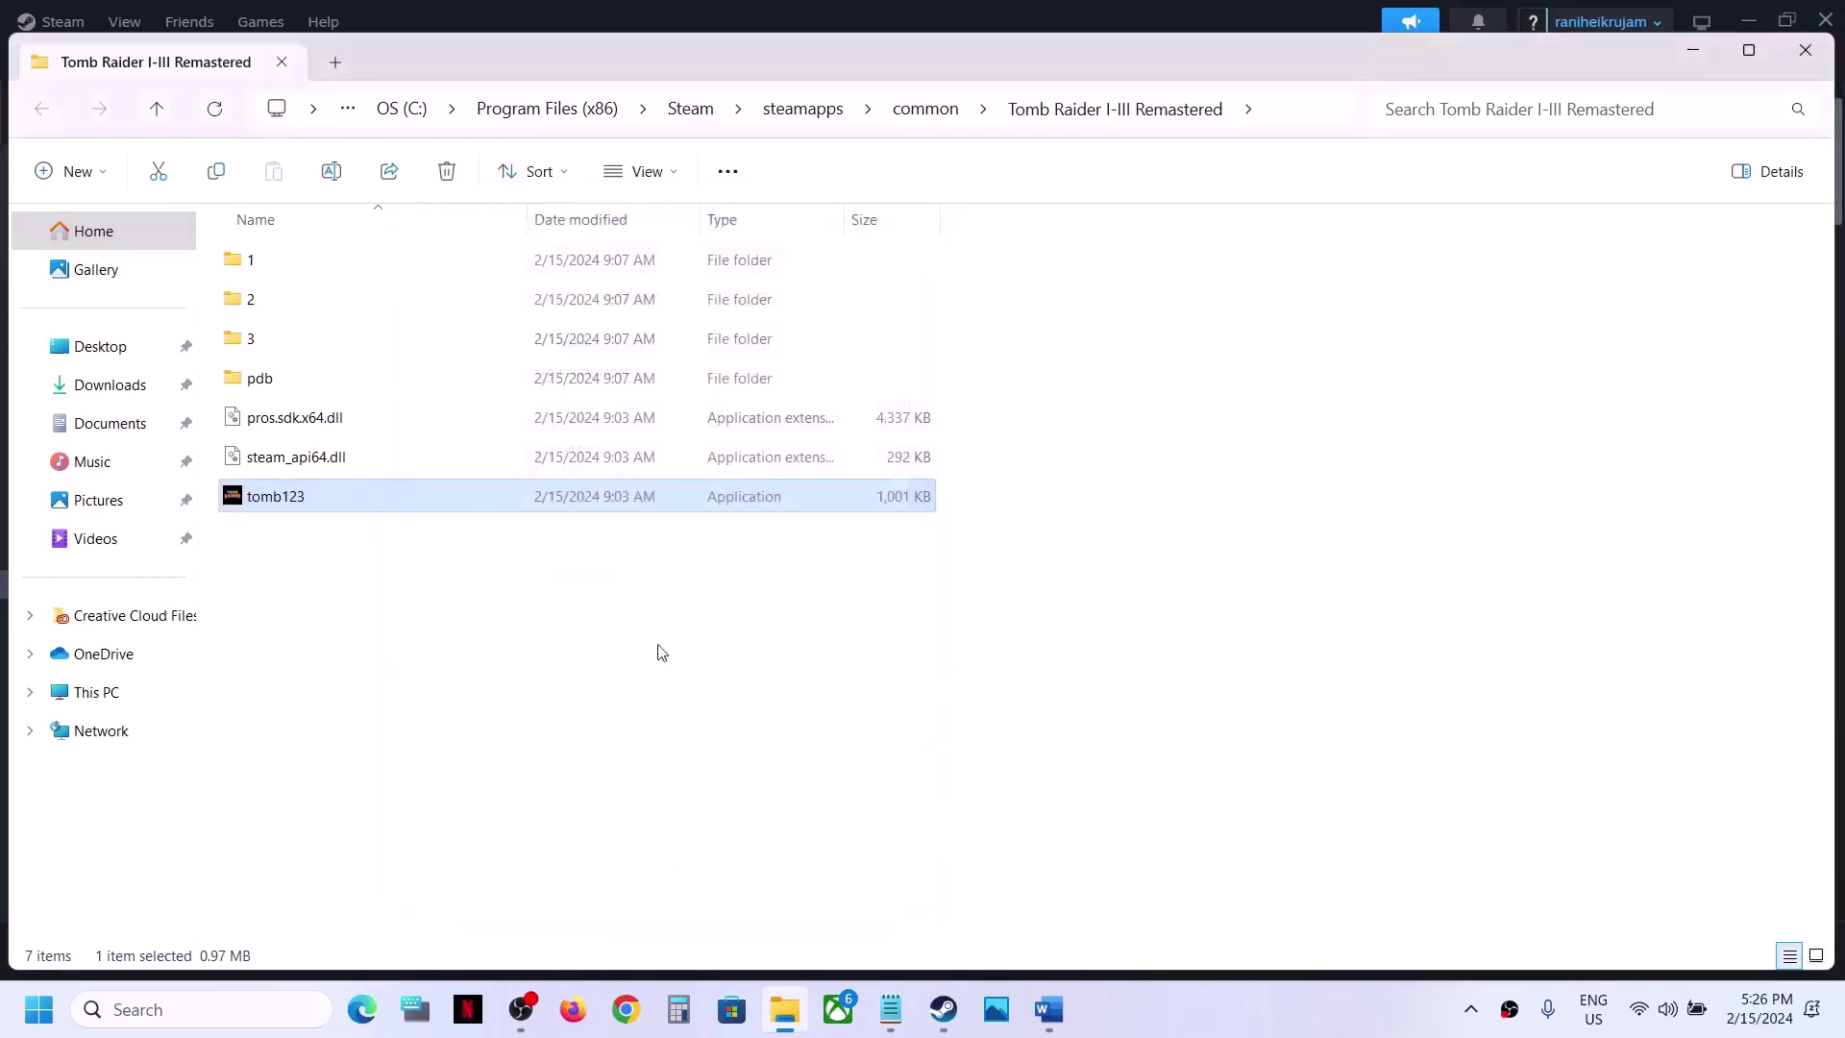
# Set tomb123 to run as an administrator in its compatibility properties and apply the change.
pyautogui.rightClick(476, 495)
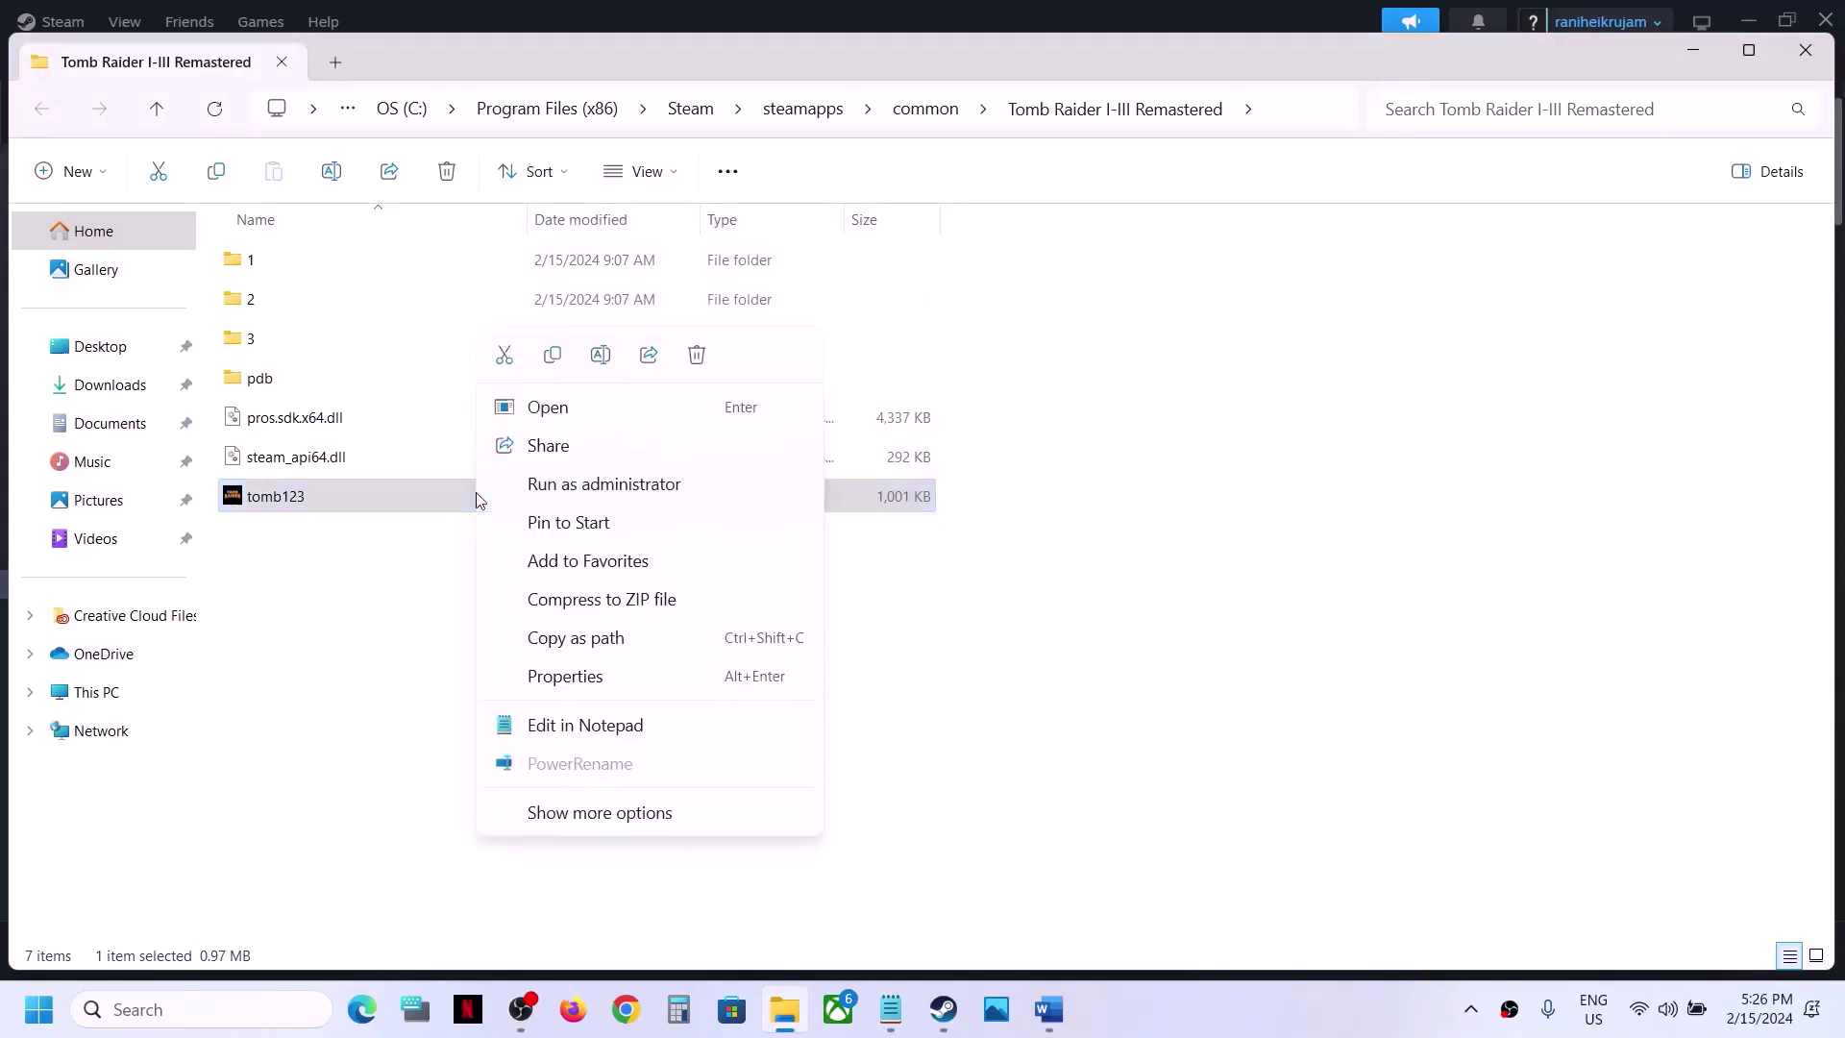
pyautogui.click(600, 676)
pyautogui.click(698, 380)
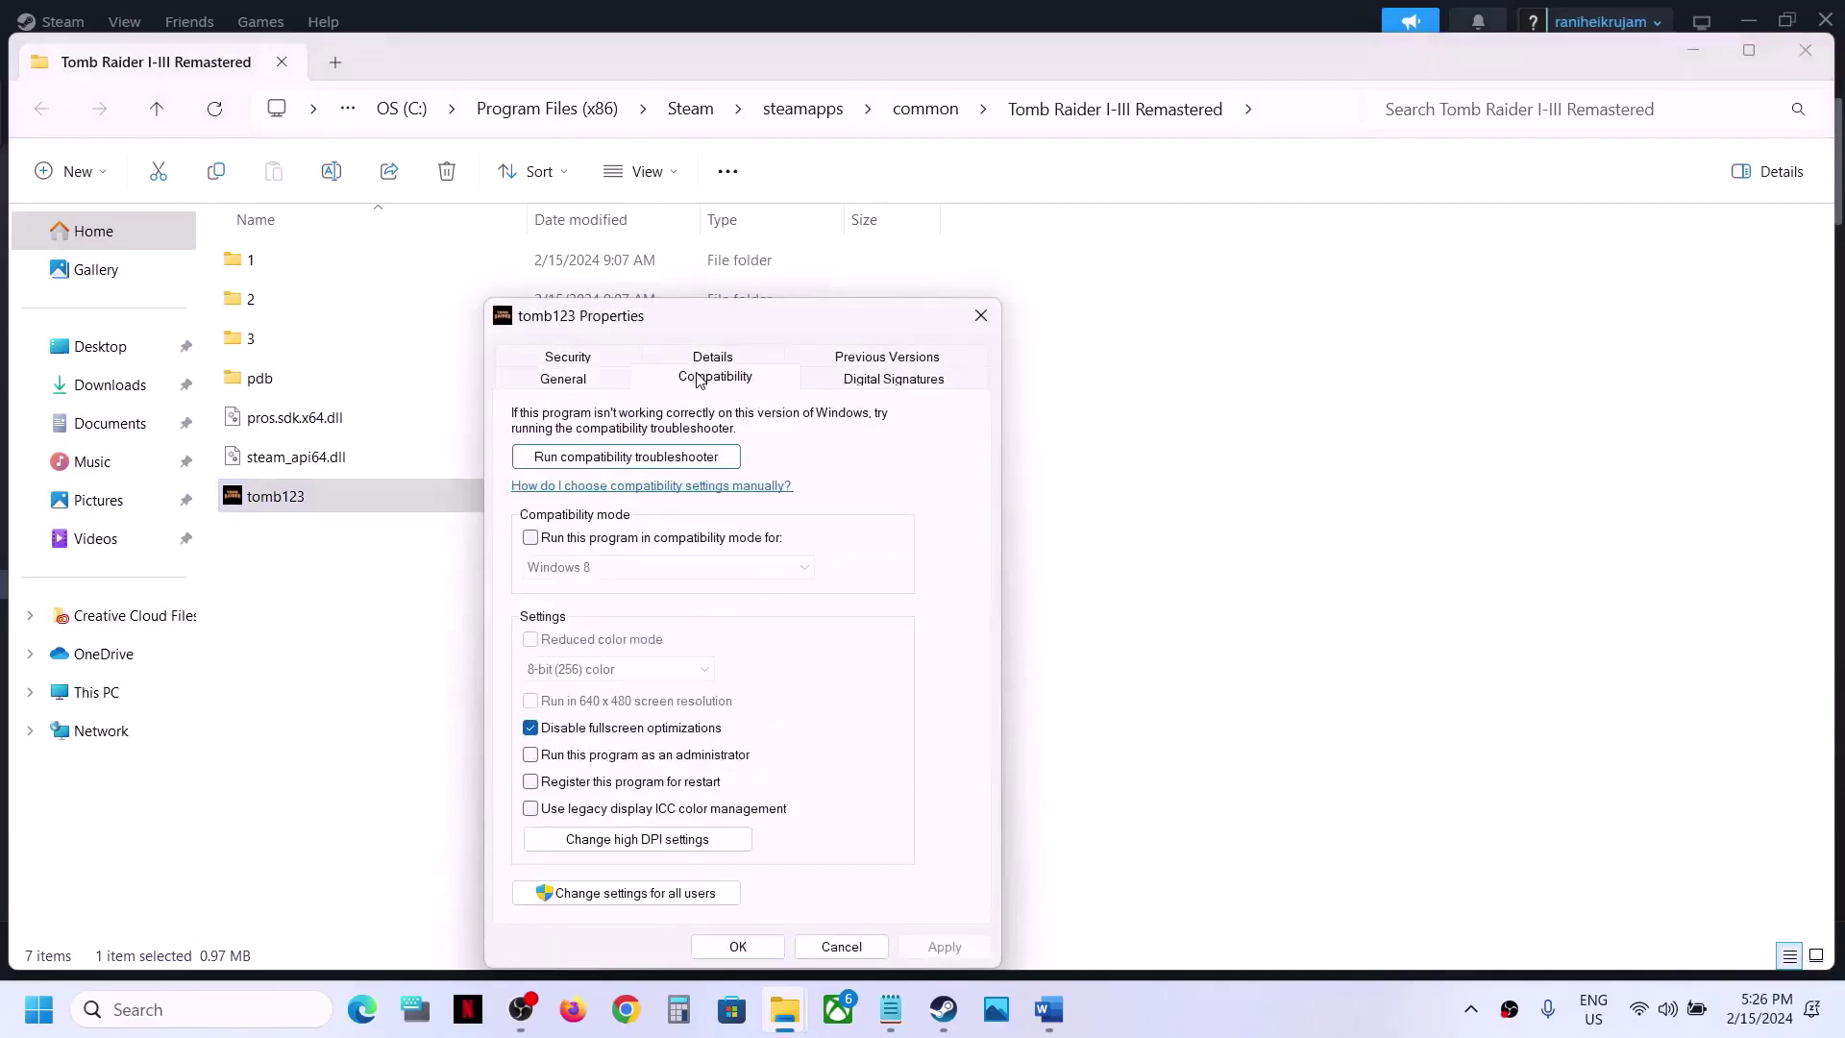
pyautogui.click(530, 756)
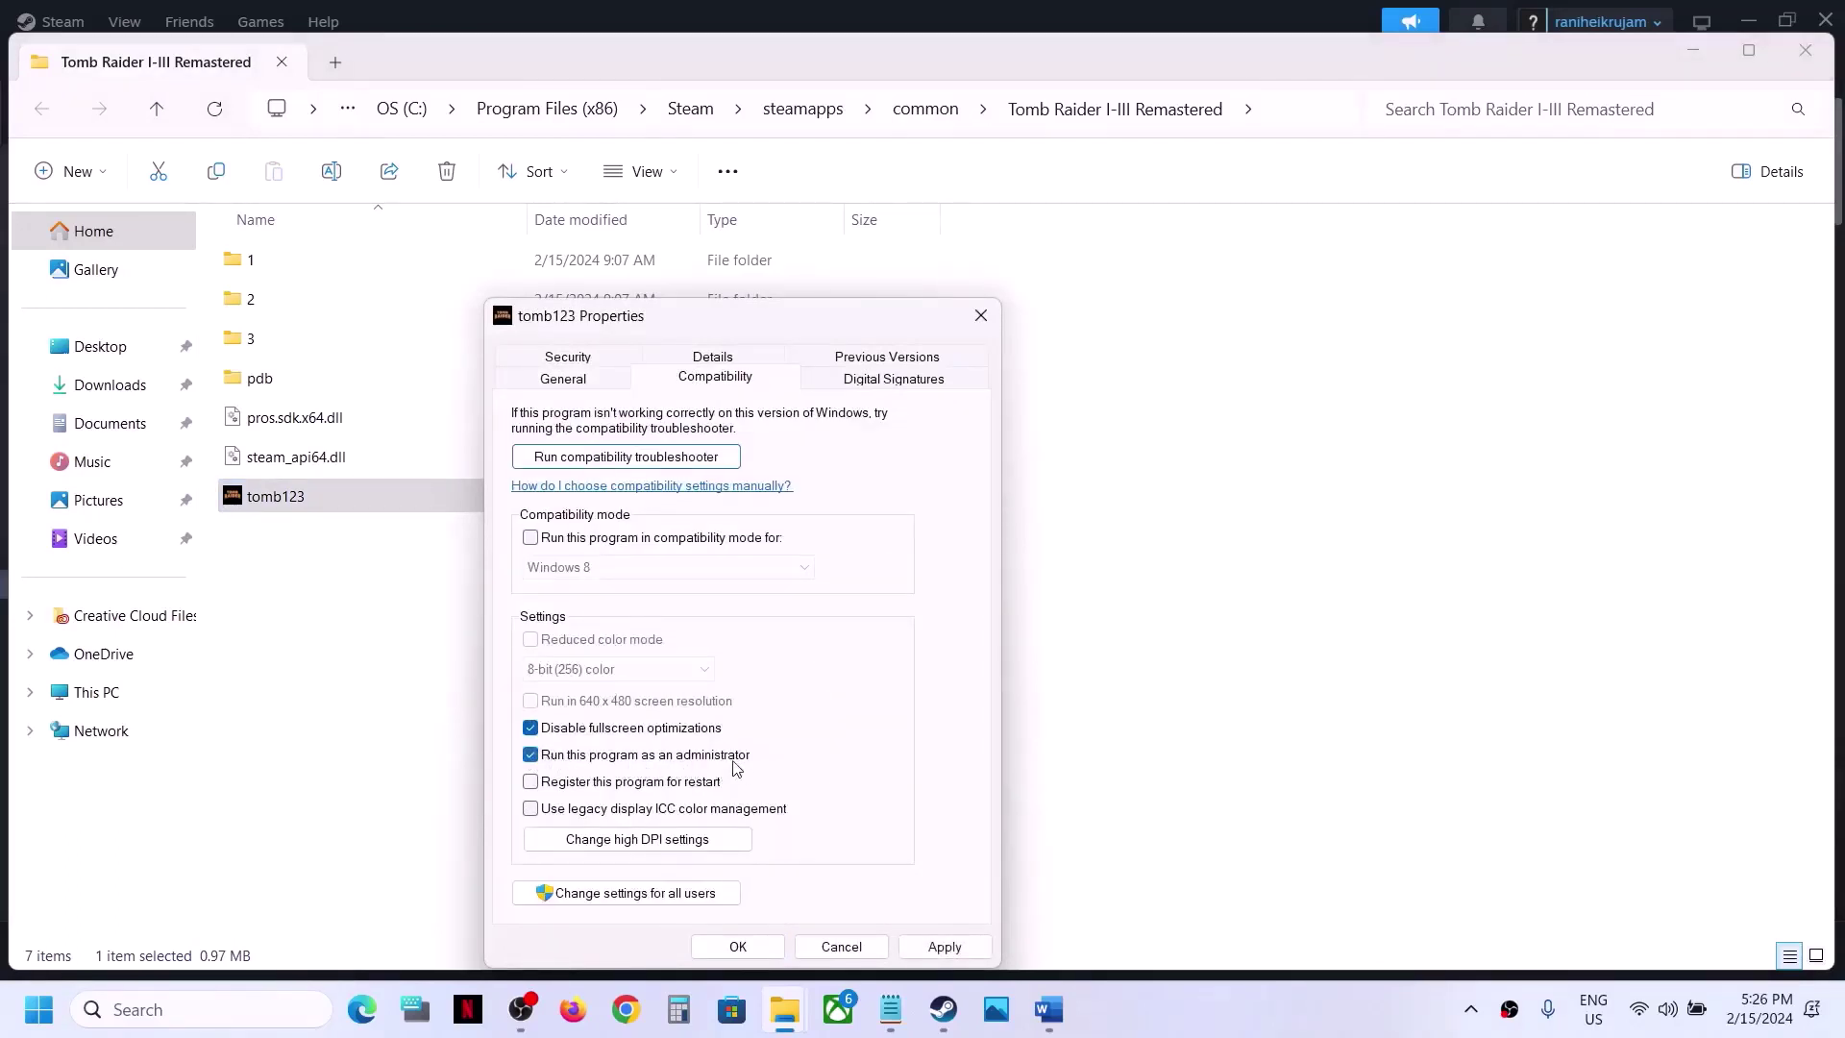
pyautogui.click(944, 947)
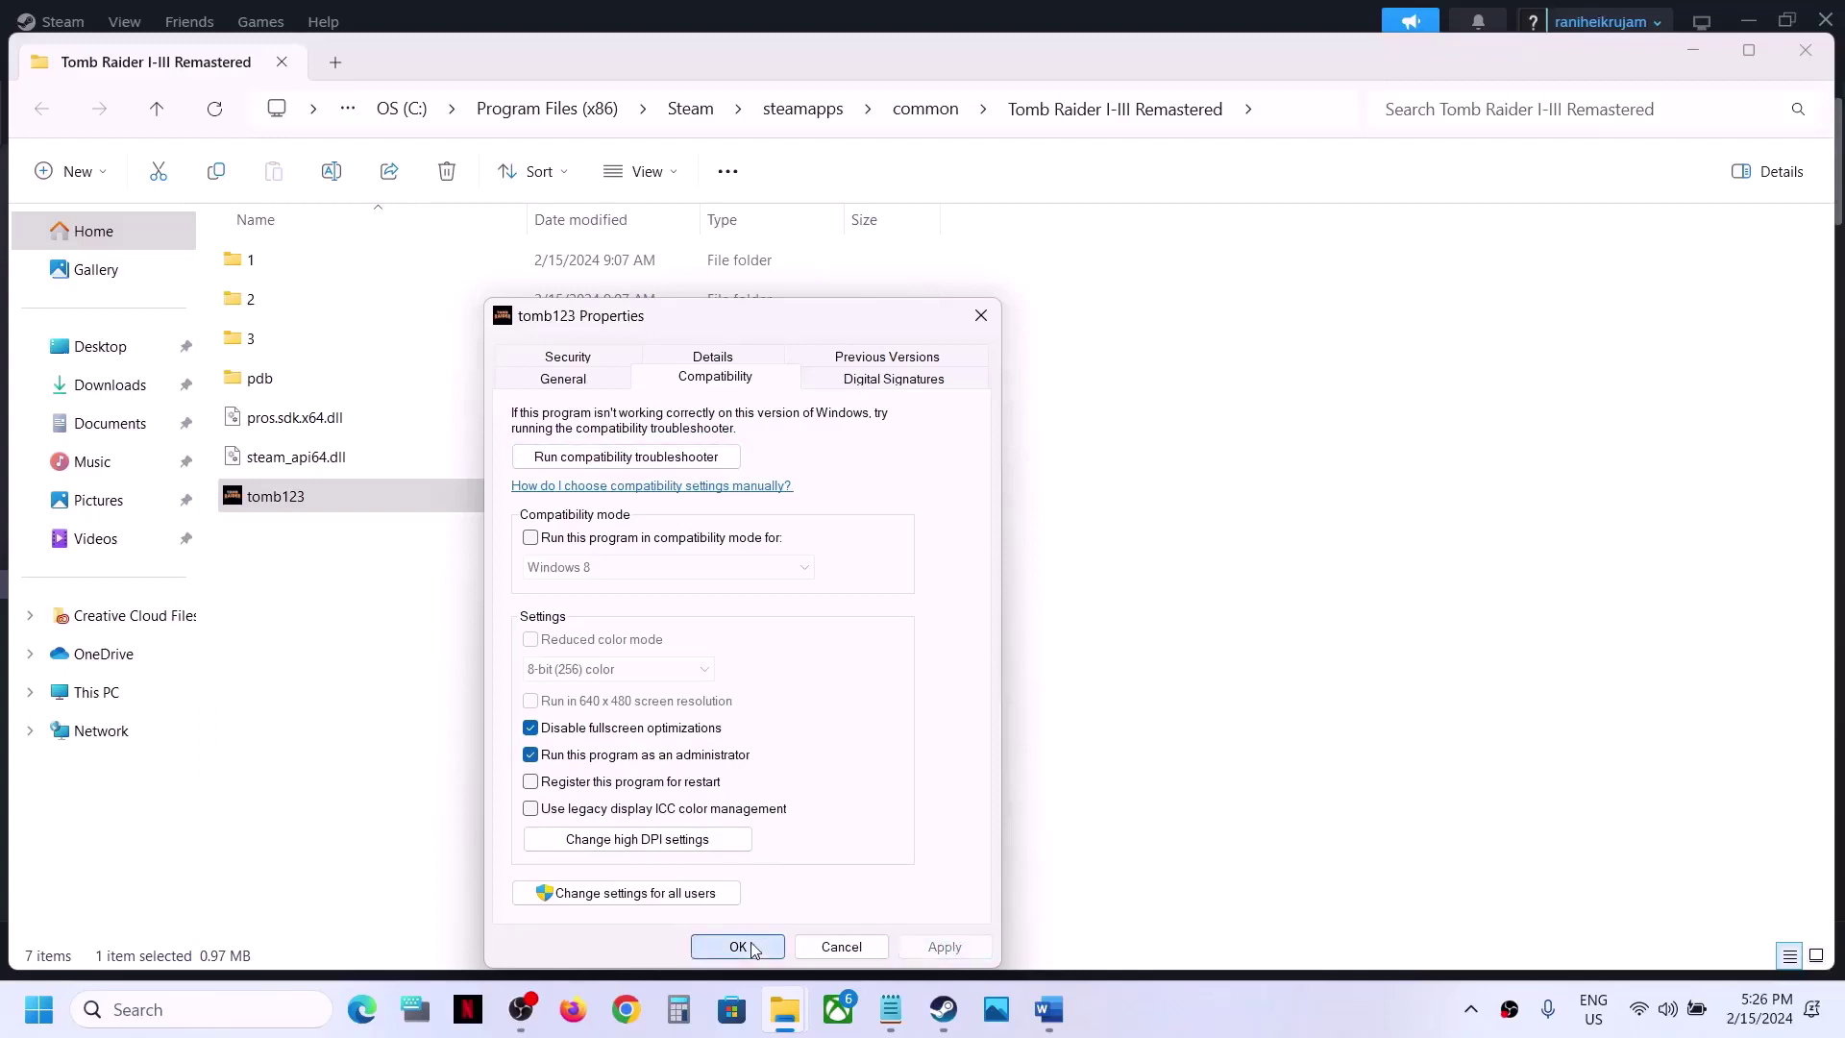
pyautogui.click(738, 947)
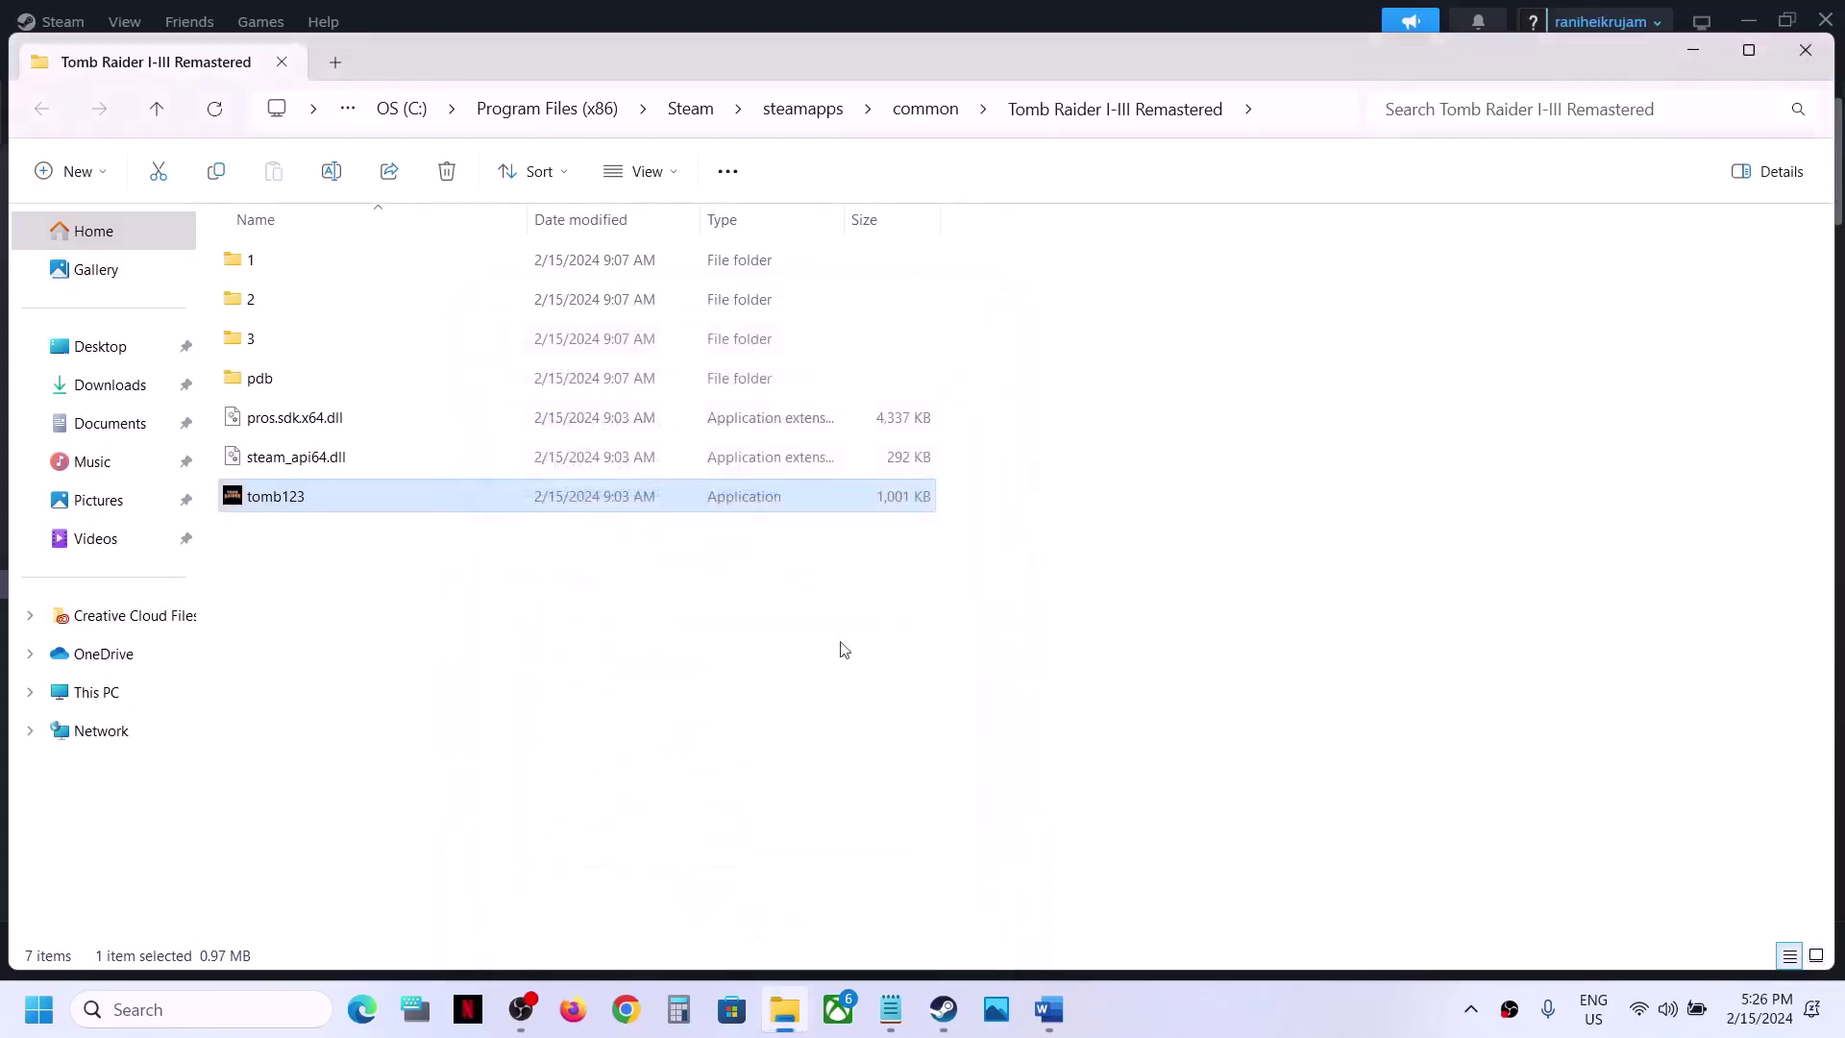
# Set tomb123 to run in compatibility mode for Windows 8 and close its properties with the change accepted.
pyautogui.rightClick(446, 496)
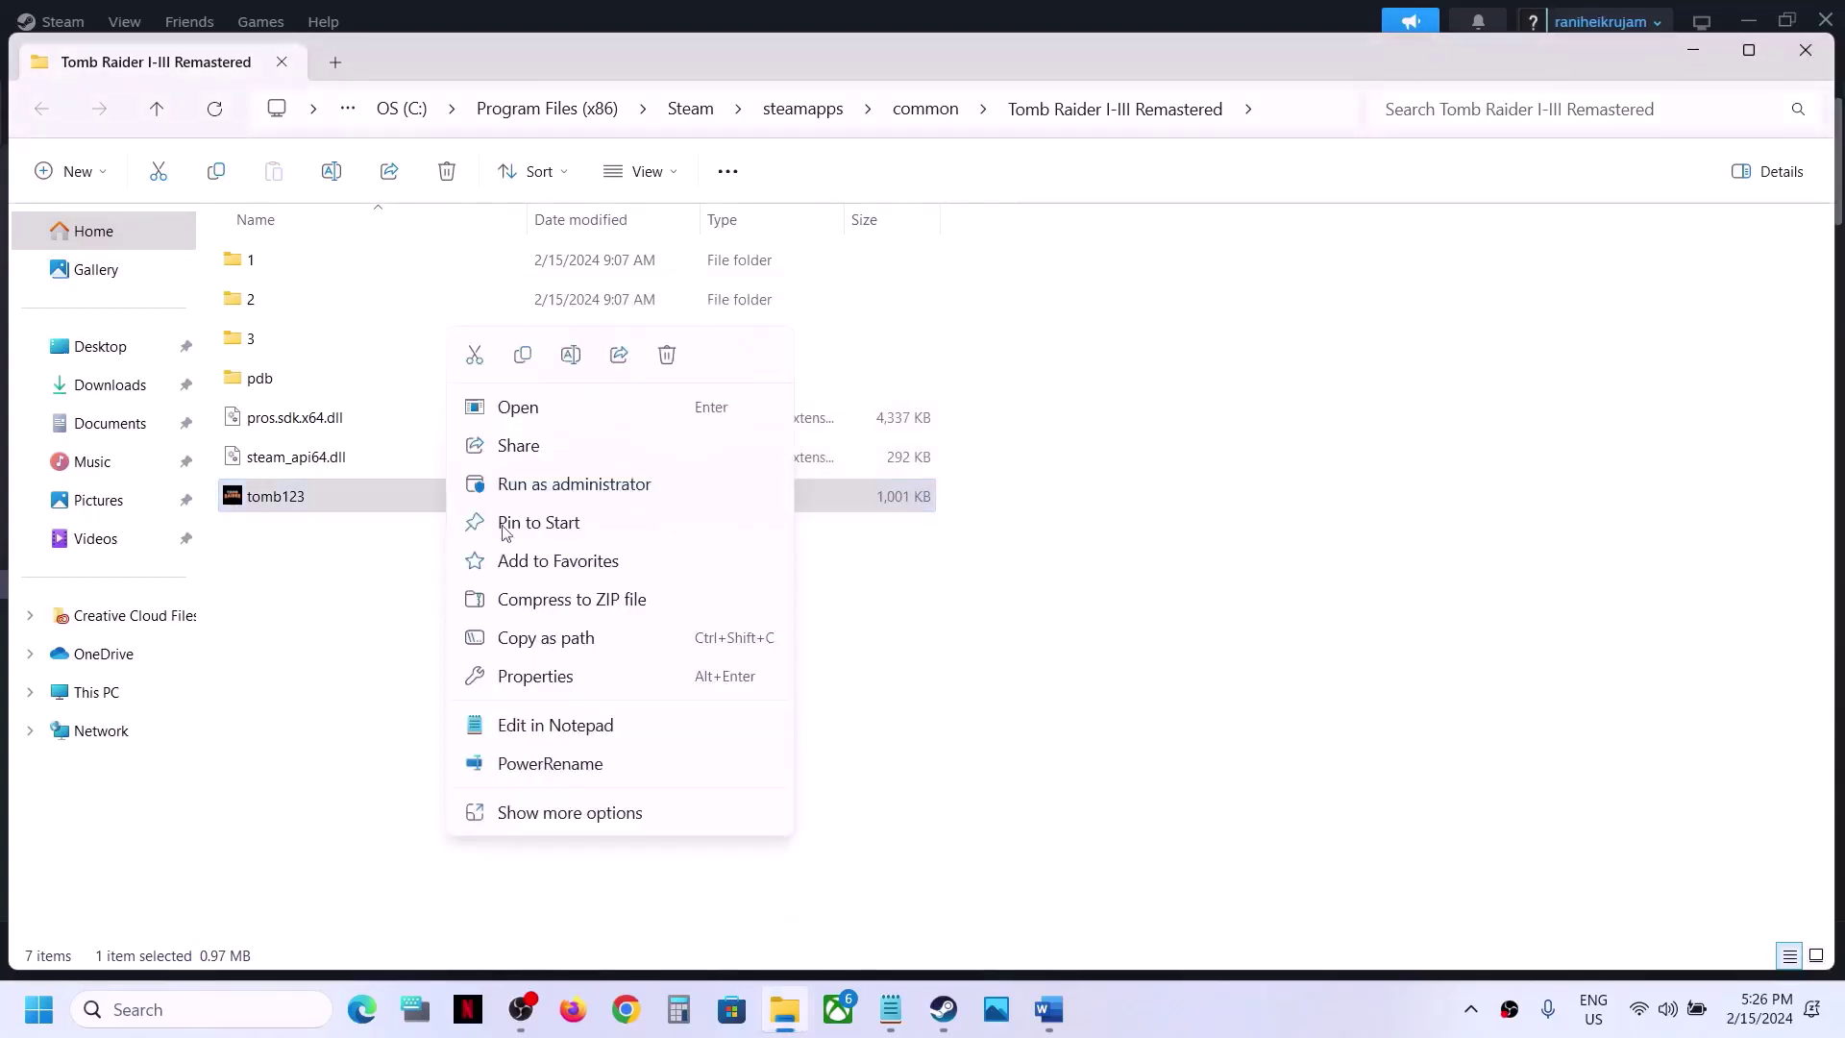
pyautogui.click(568, 682)
pyautogui.click(670, 385)
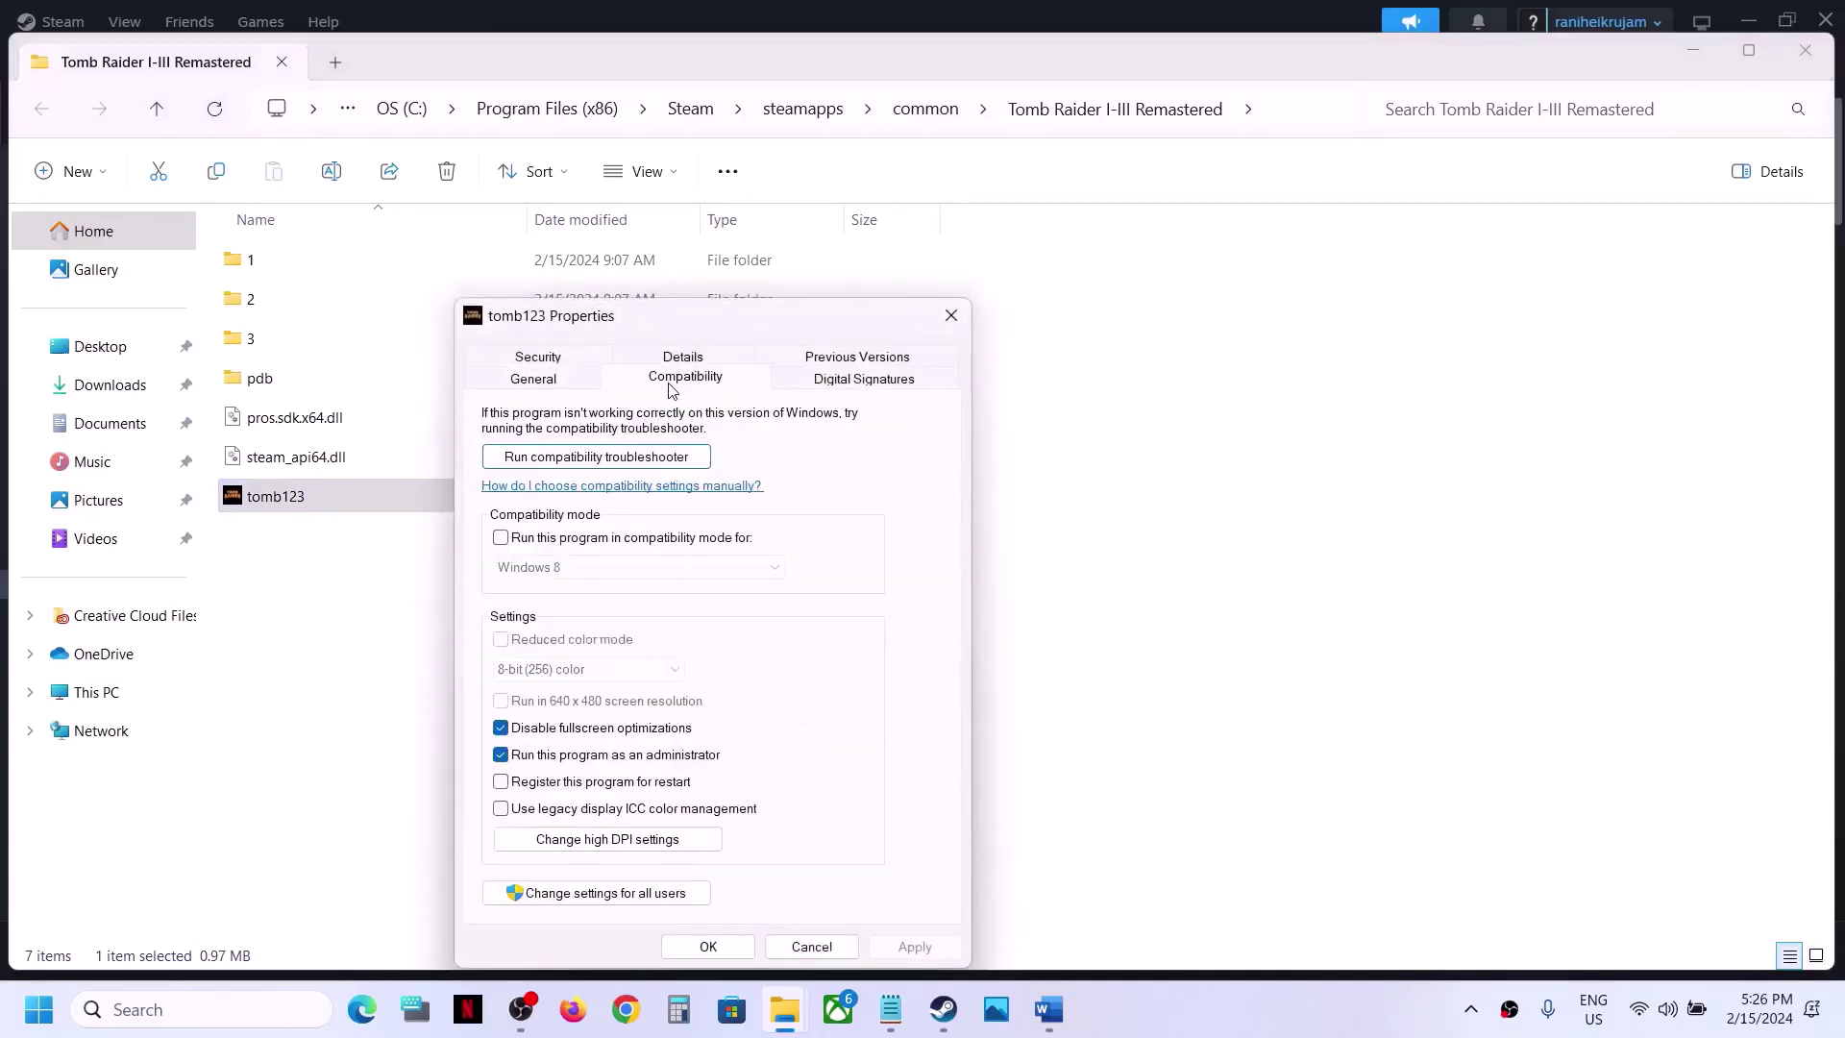
pyautogui.click(501, 538)
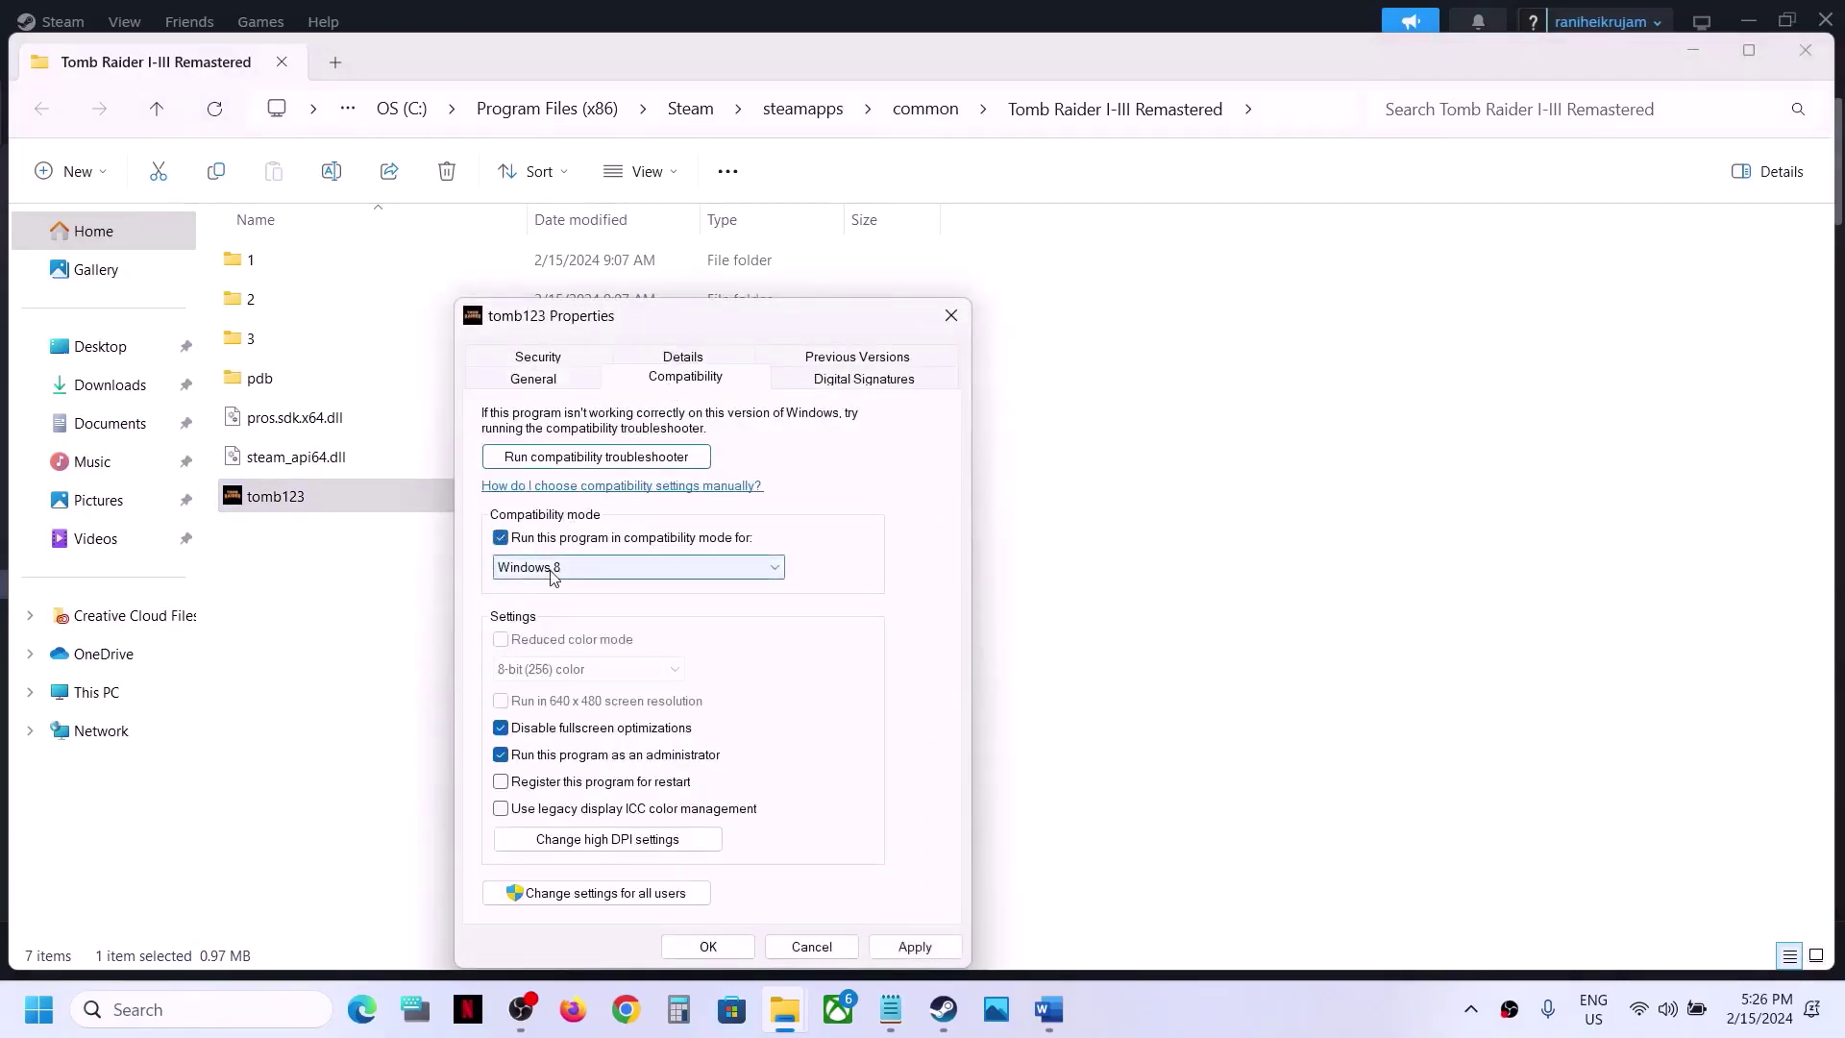
pyautogui.click(708, 947)
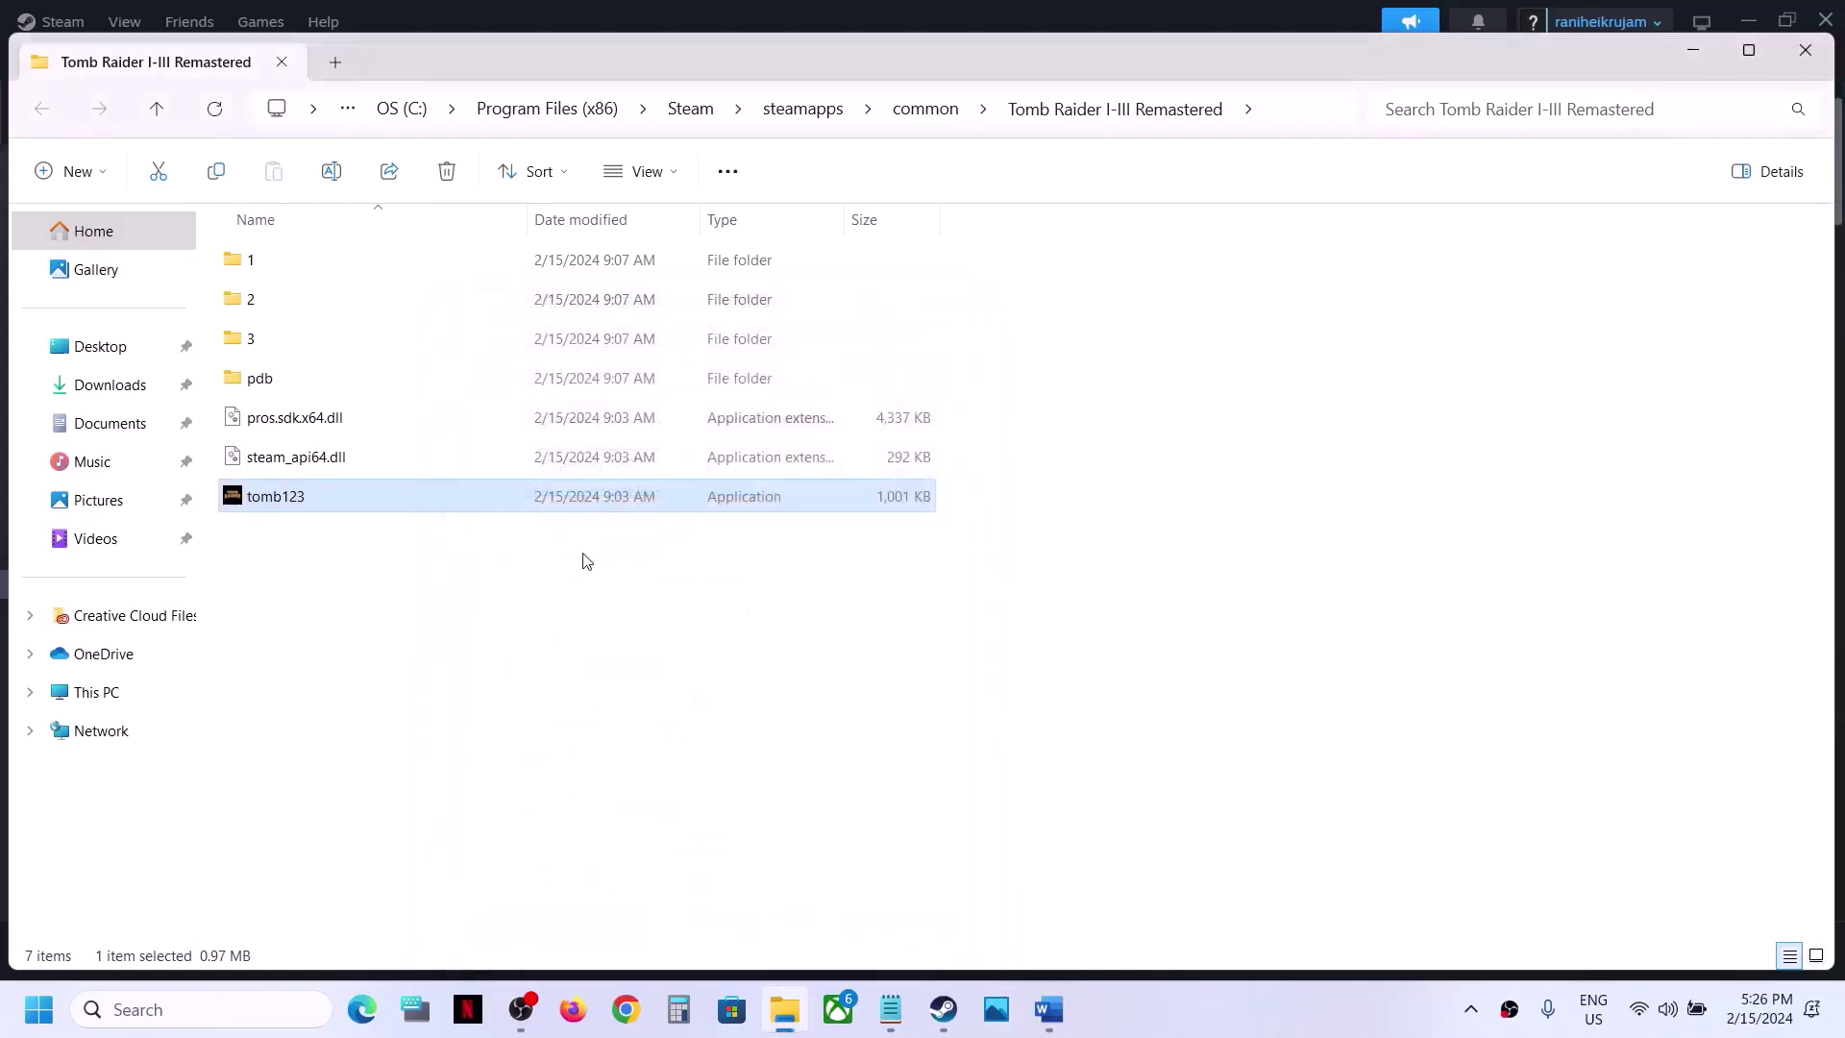
# Set tomb123's compatibility mode to Windows 7, apply the change and close its properties.
pyautogui.rightClick(551, 504)
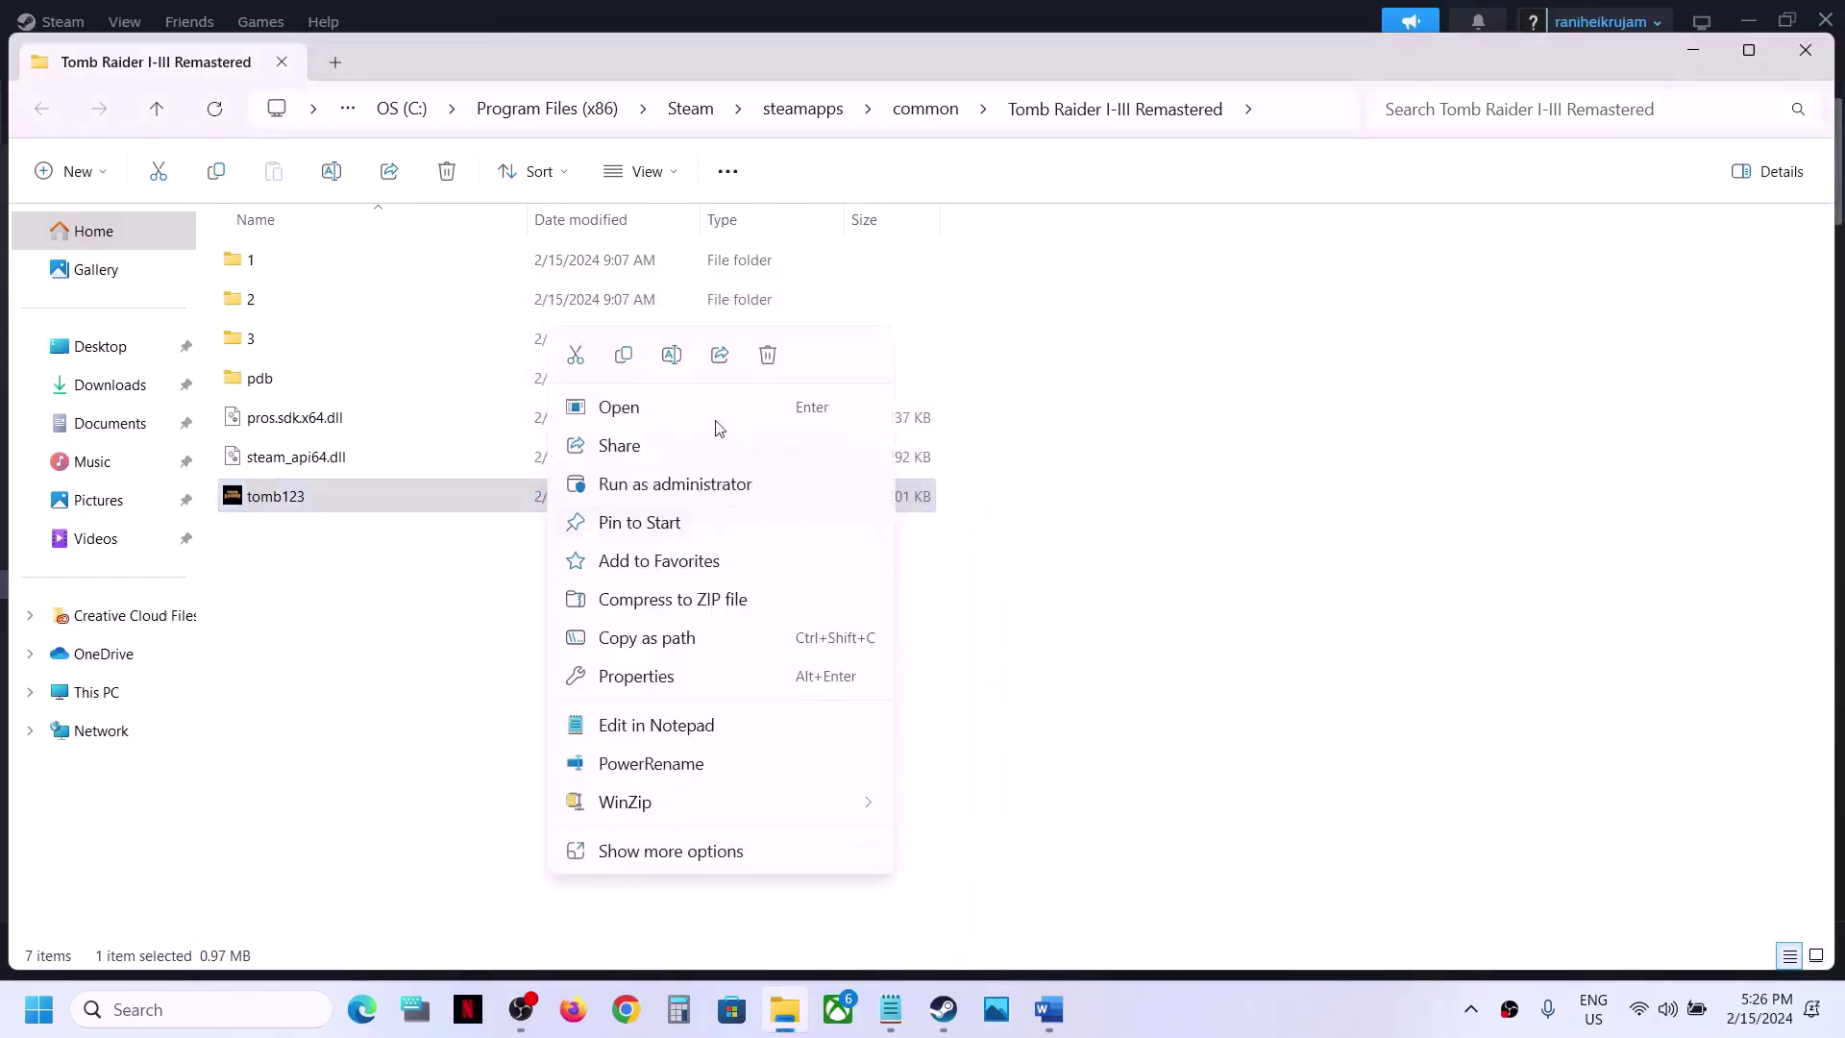
pyautogui.click(638, 678)
pyautogui.click(783, 377)
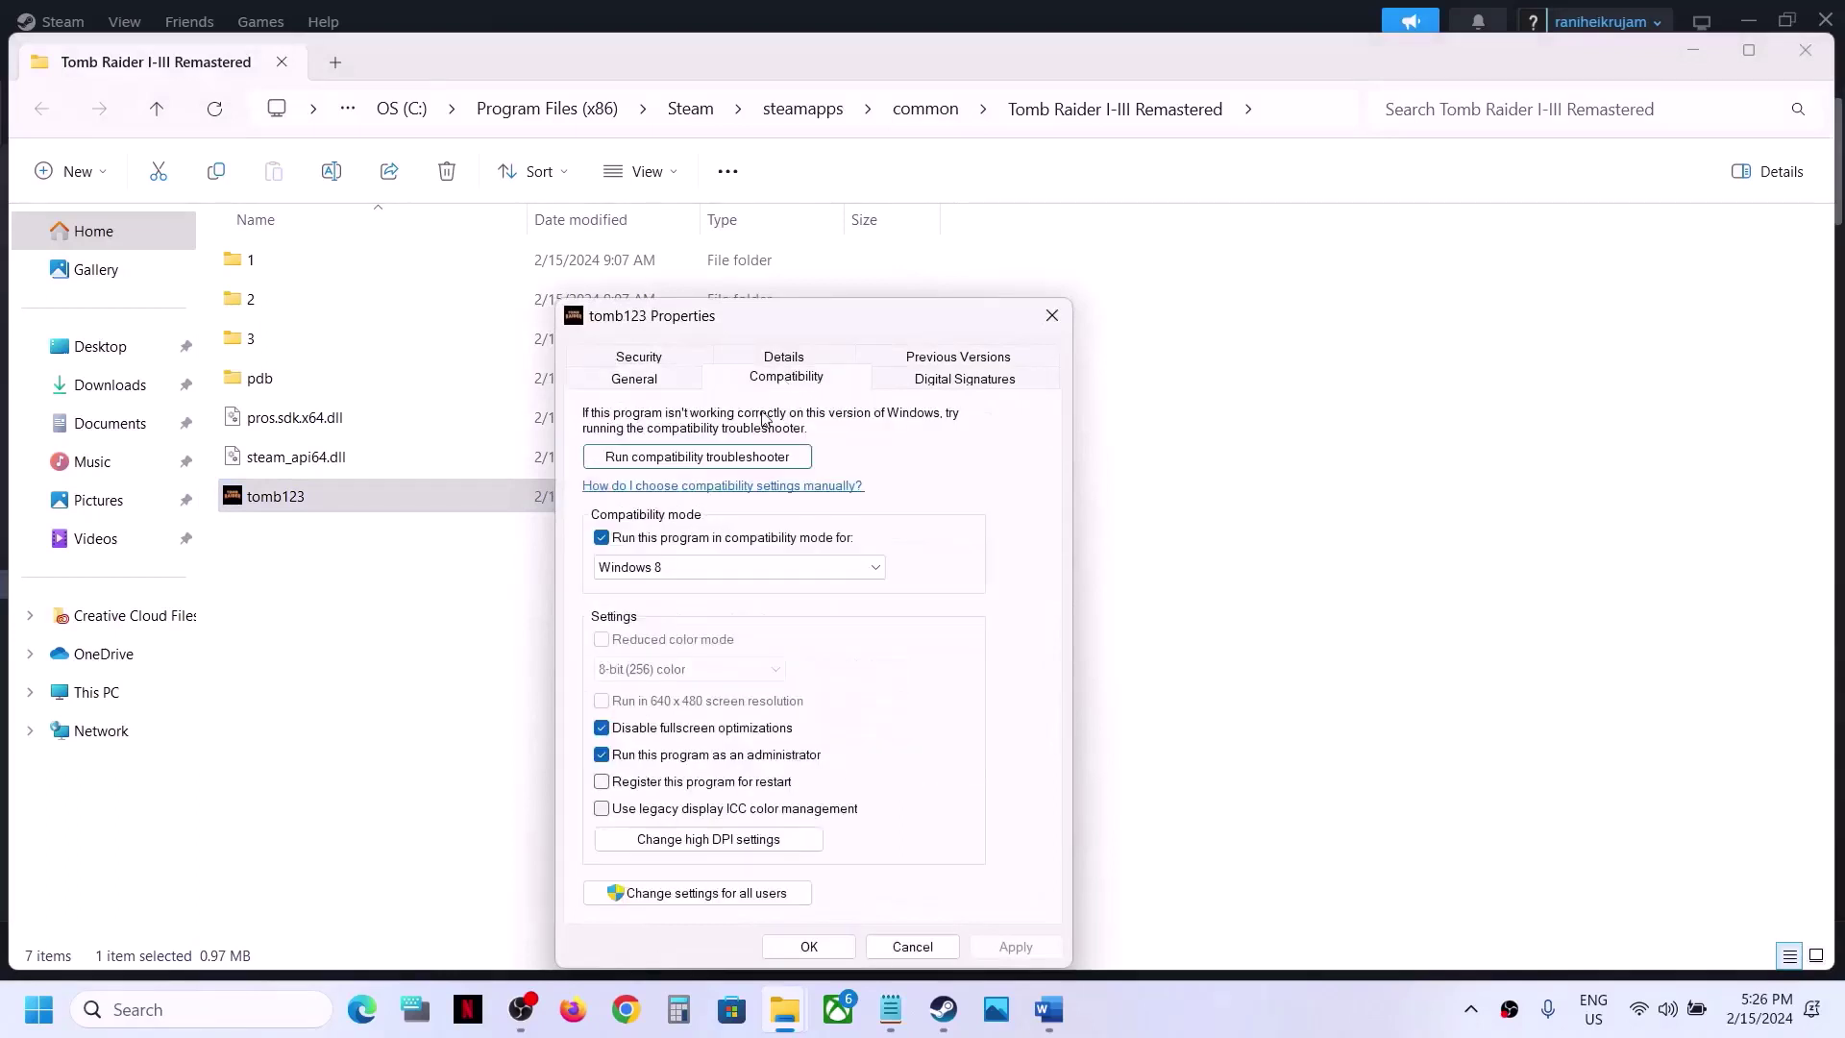
pyautogui.click(619, 568)
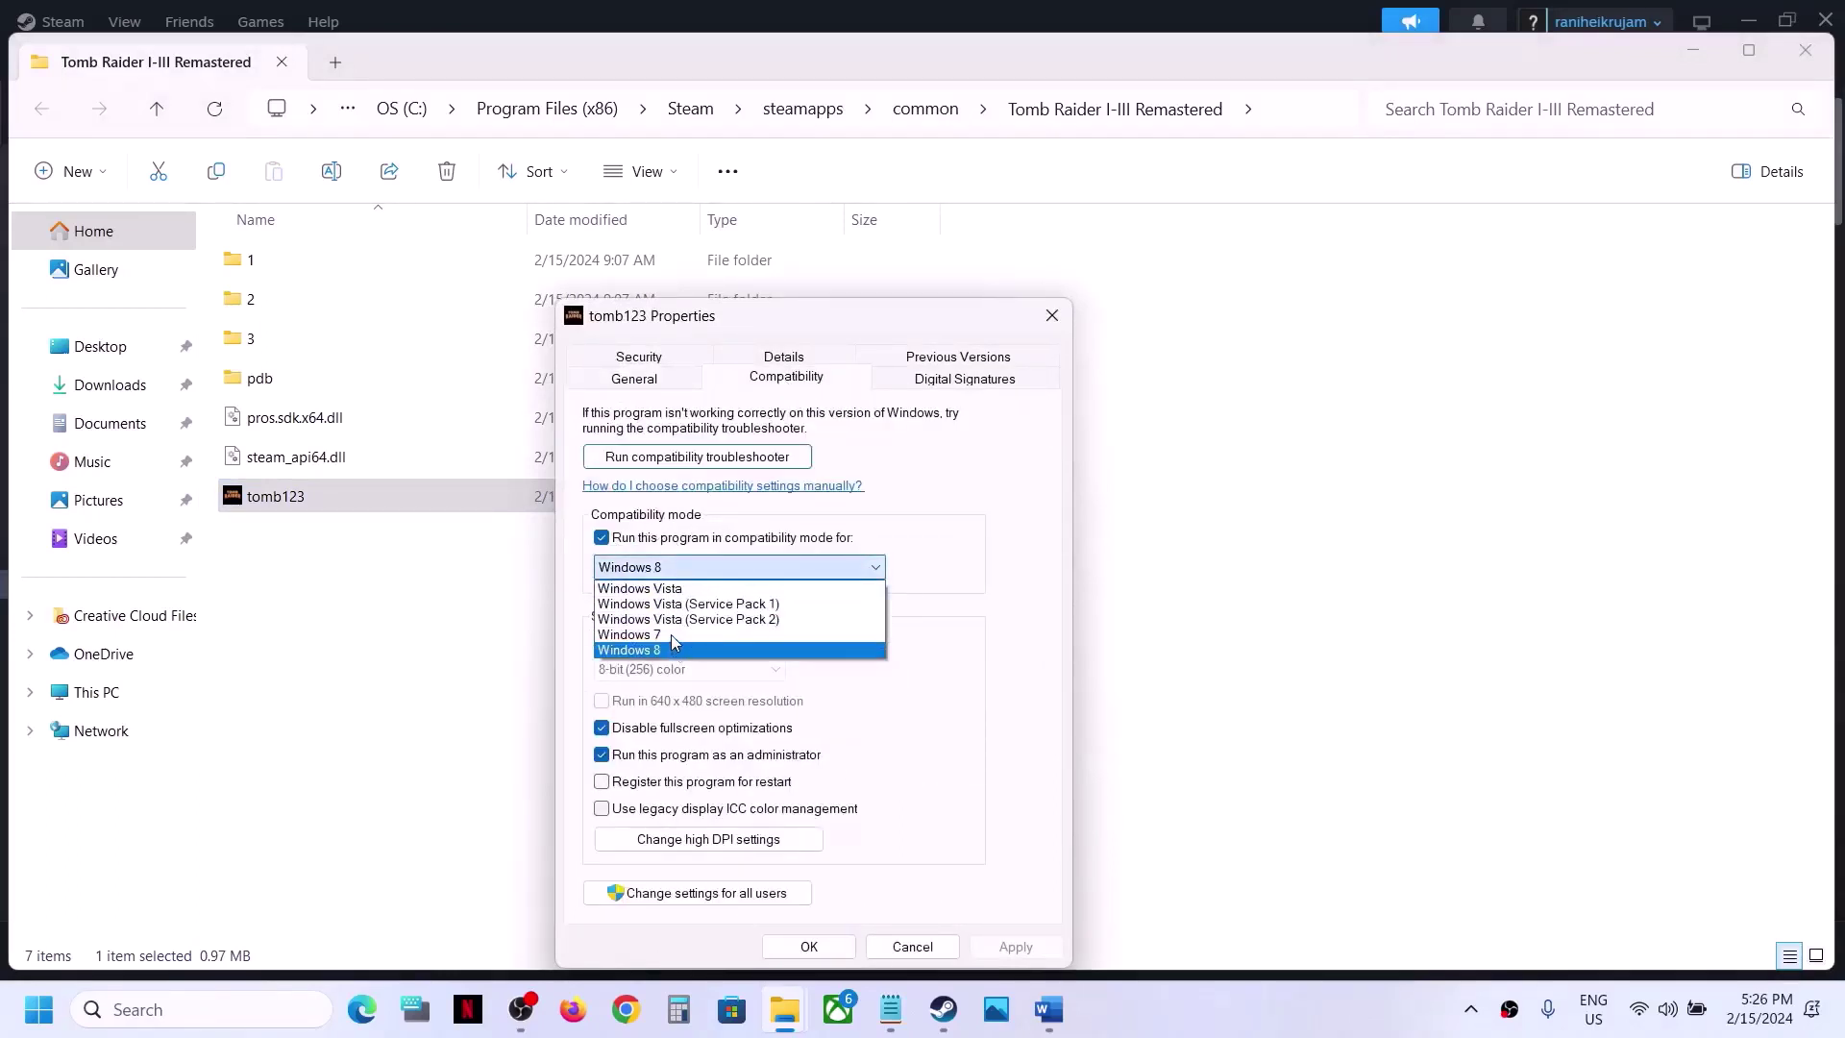
pyautogui.click(672, 634)
pyautogui.click(999, 949)
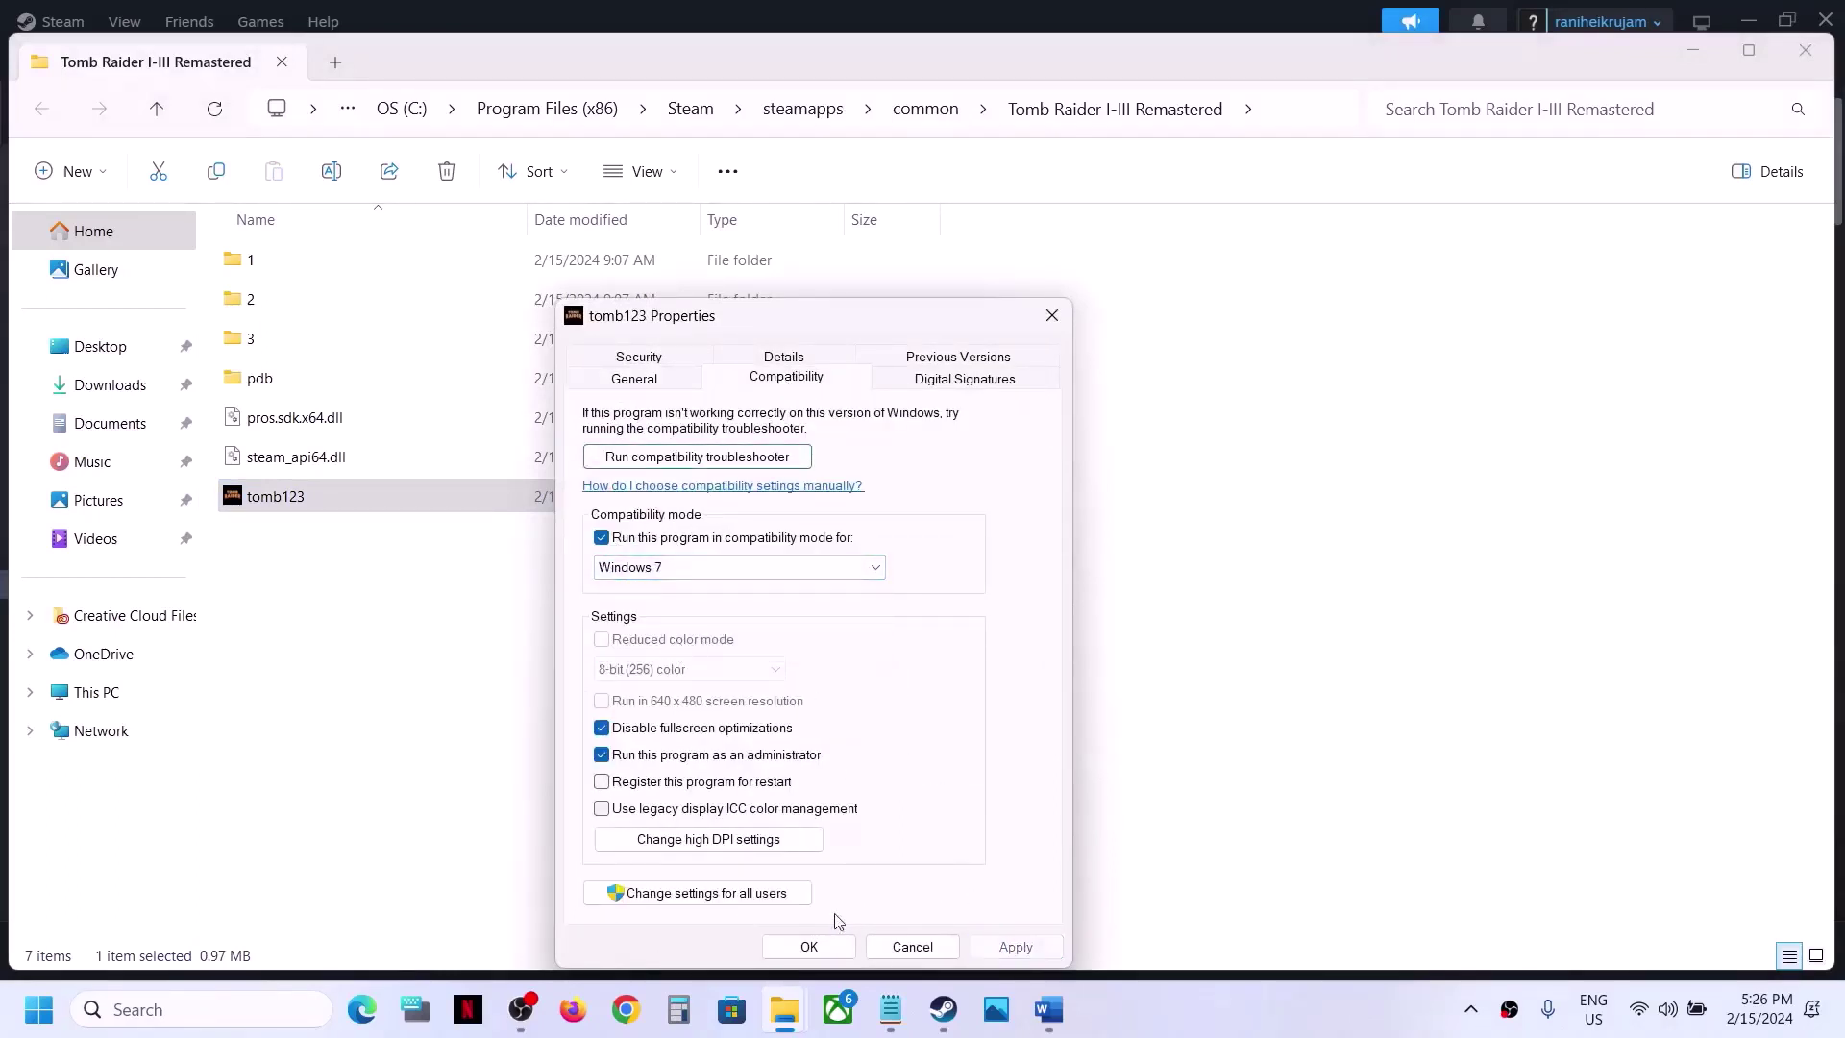
pyautogui.click(798, 956)
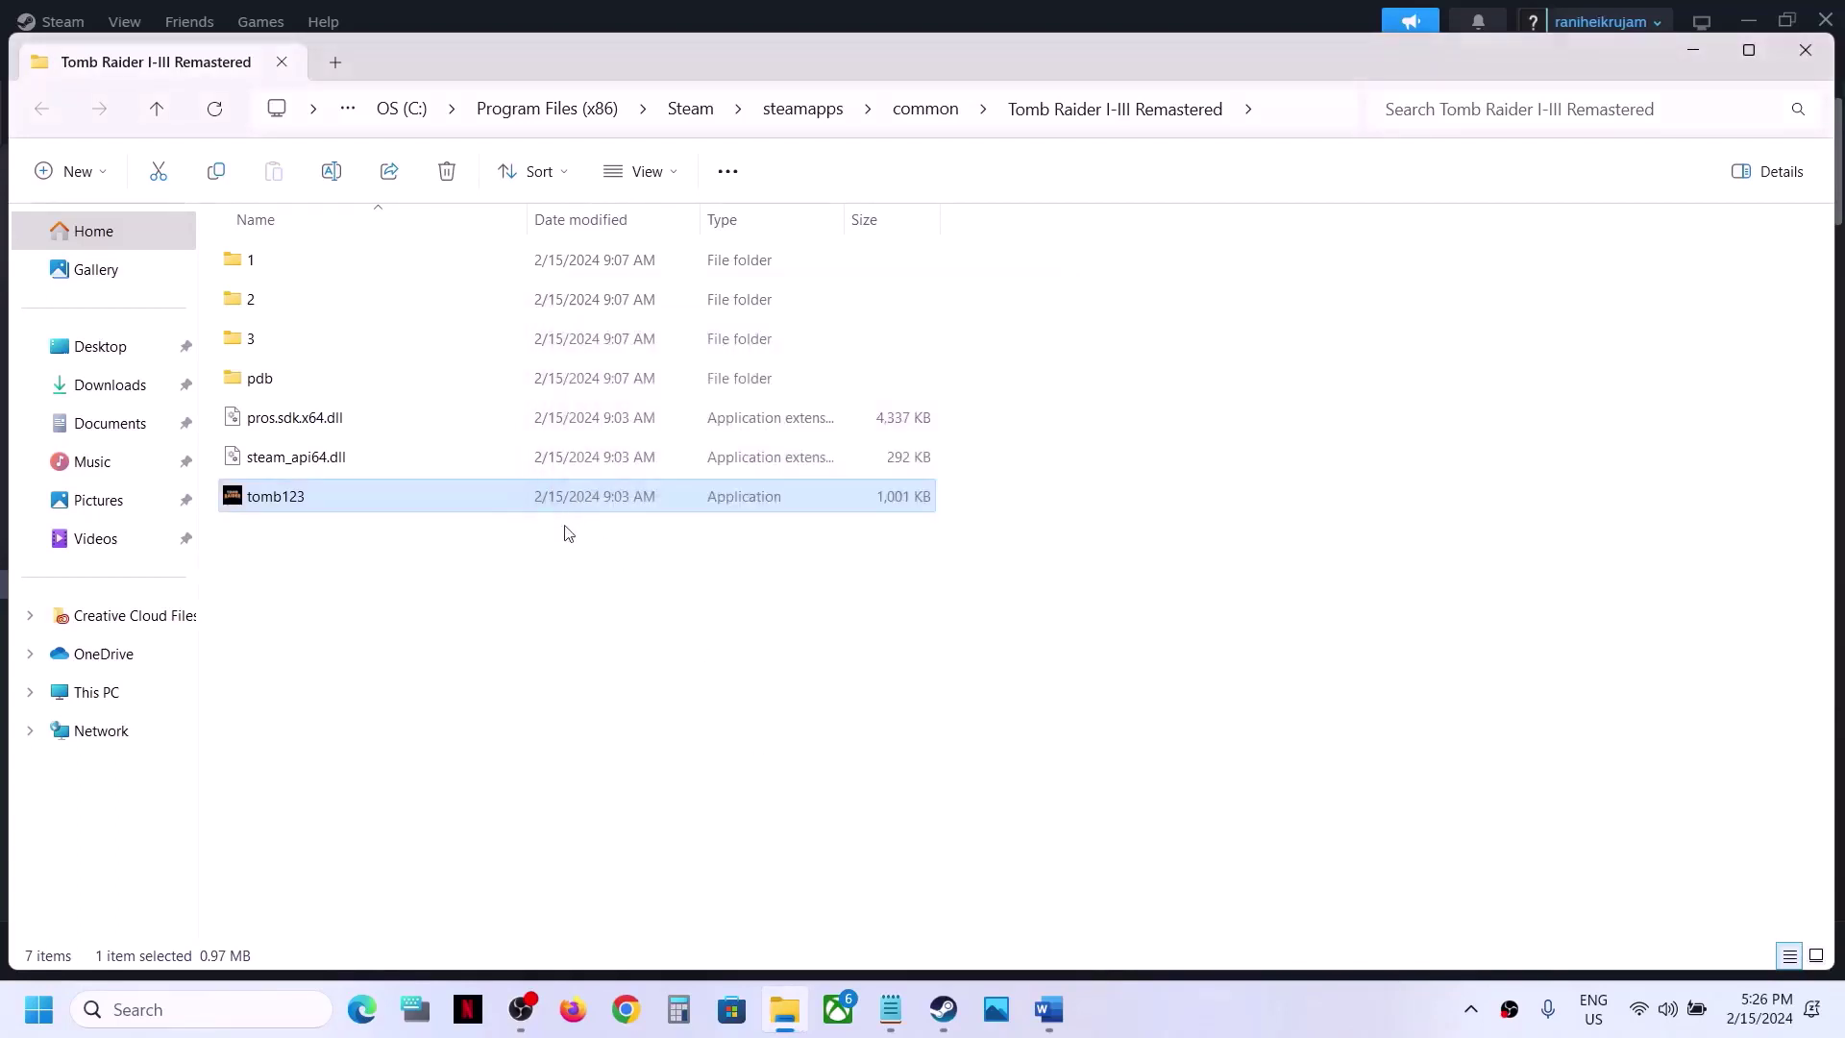
# Turn off compatibility mode, "Disable fullscreen optimizations" and "Run this program as an administrator" for tomb123, then apply and close its properties.
pyautogui.rightClick(569, 505)
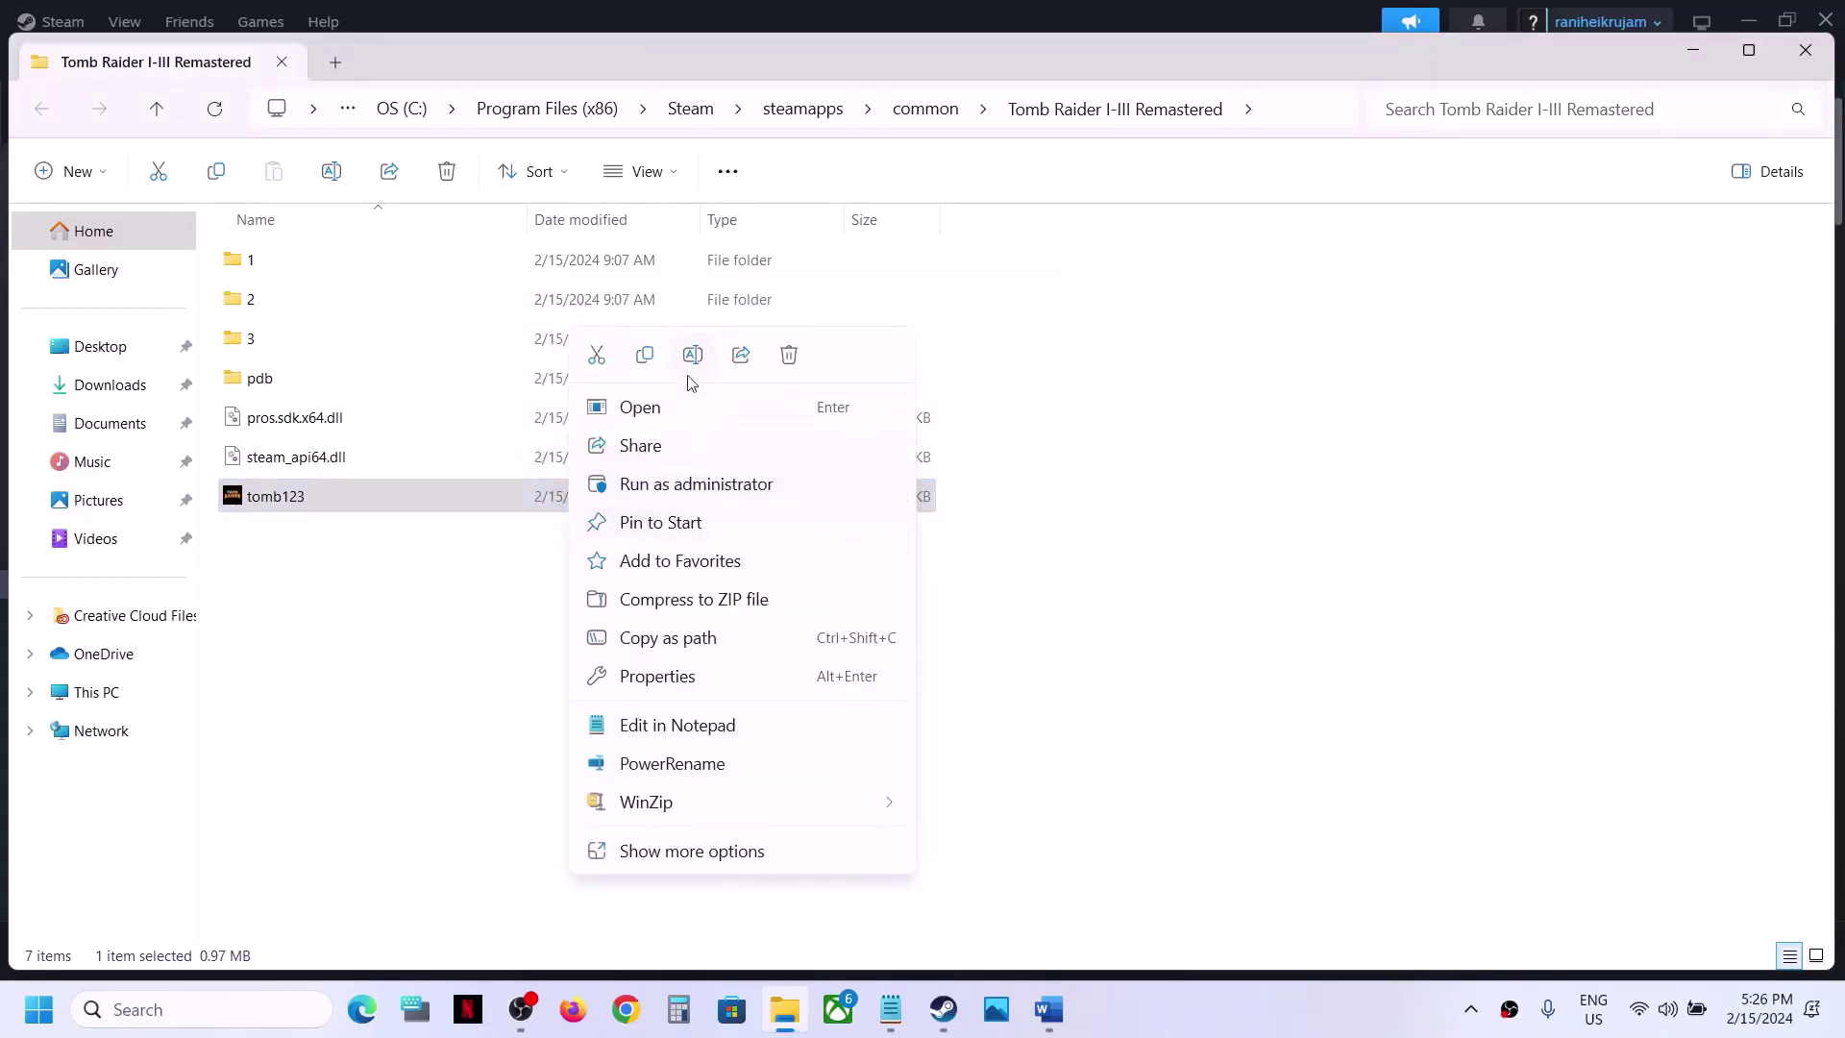
pyautogui.click(669, 677)
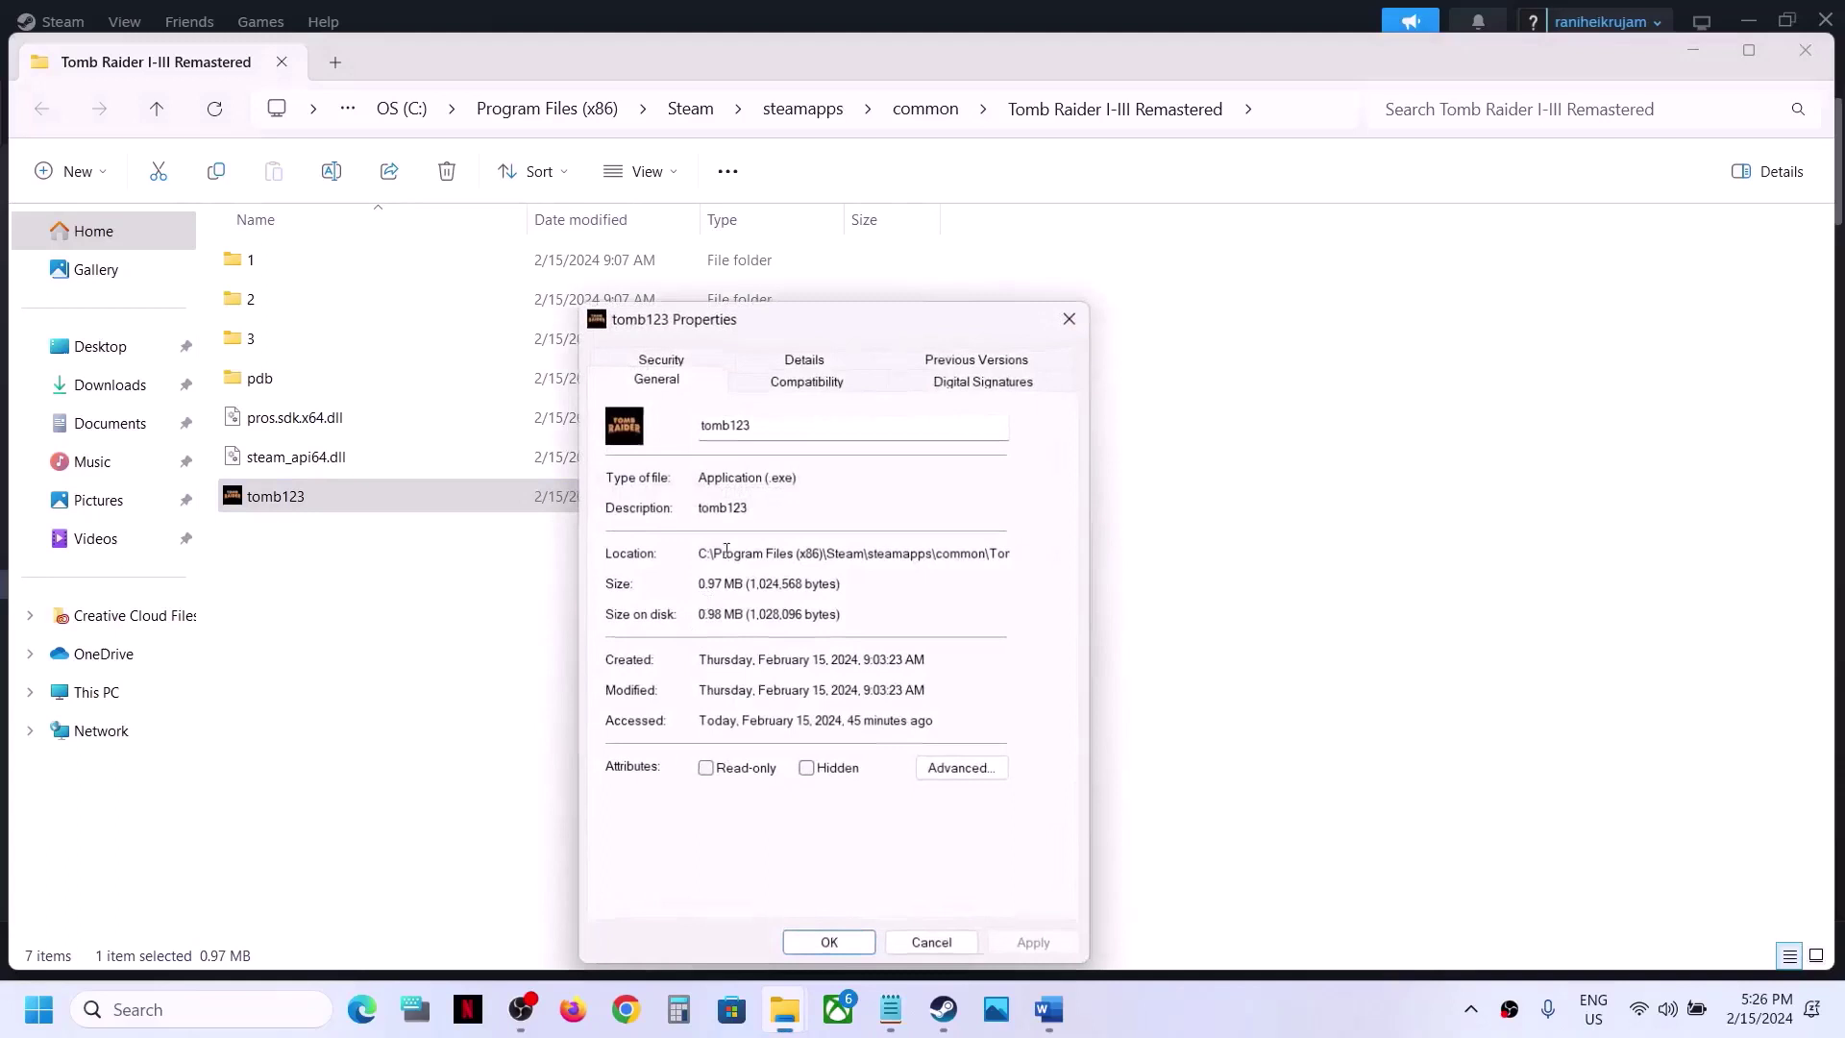
pyautogui.click(790, 380)
pyautogui.click(623, 537)
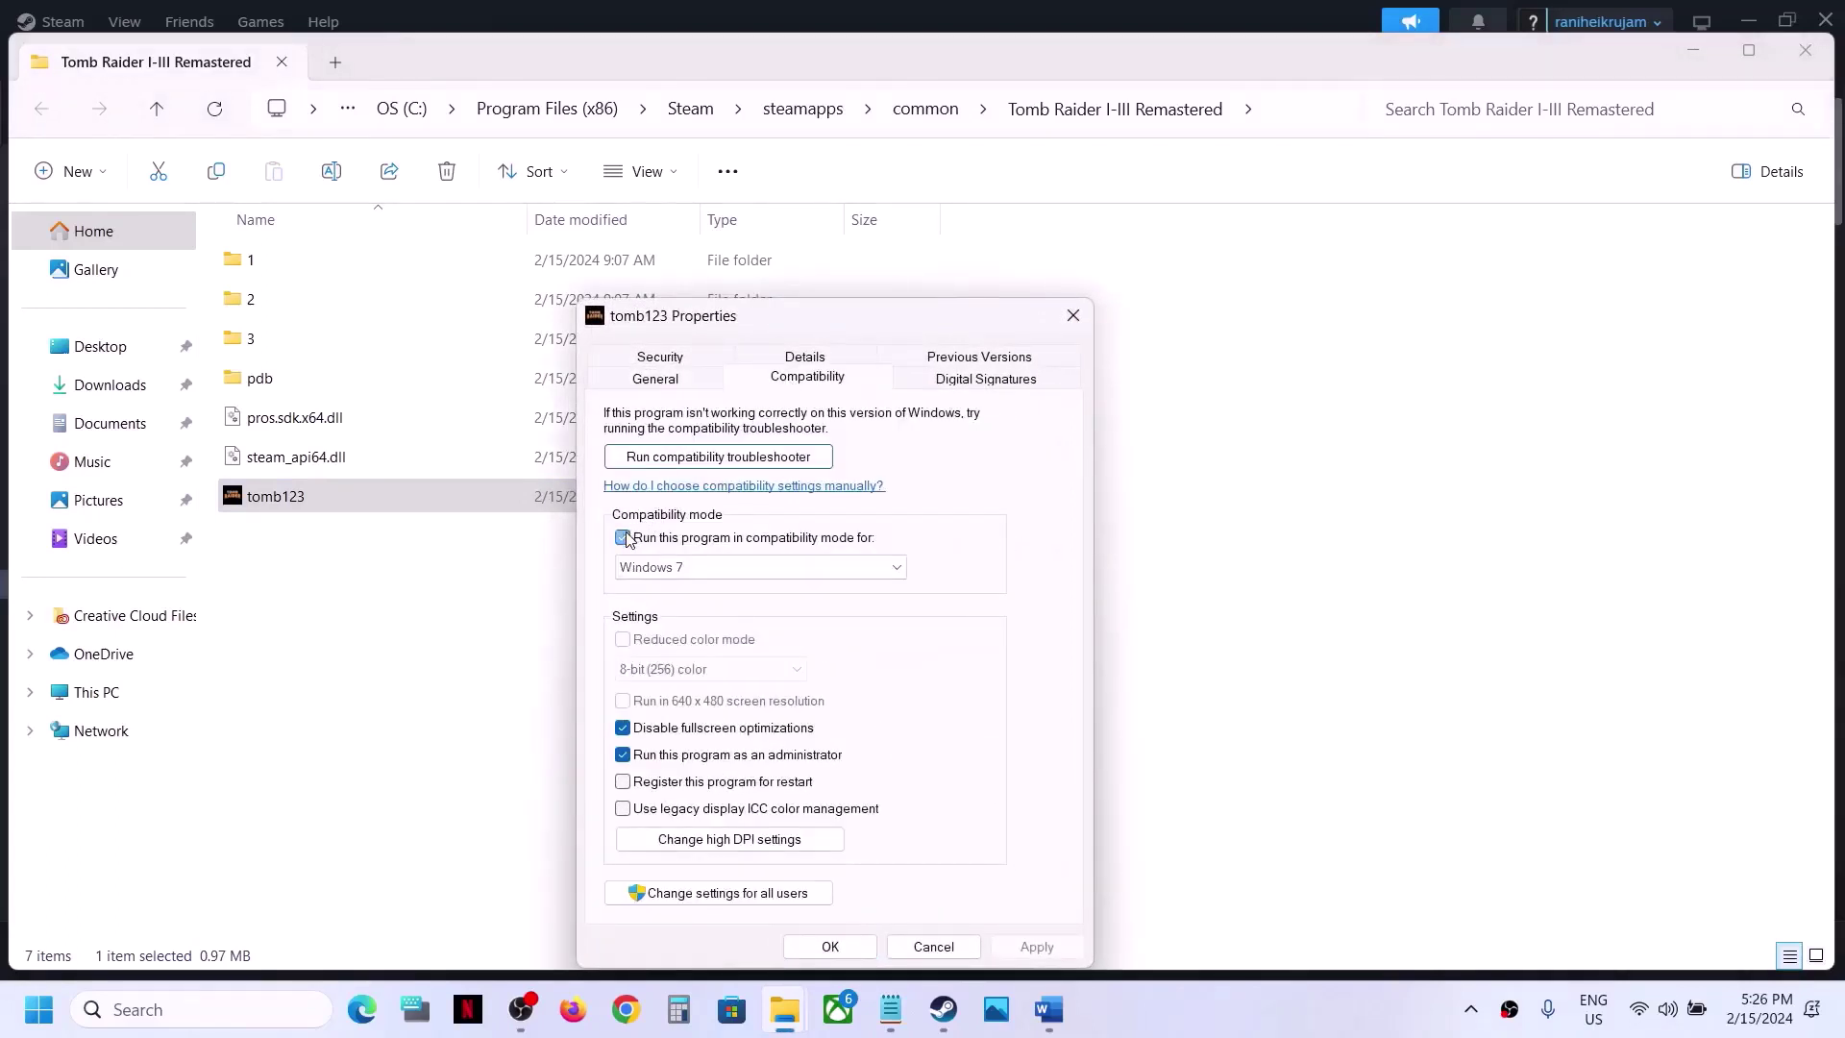
pyautogui.click(625, 733)
pyautogui.click(622, 756)
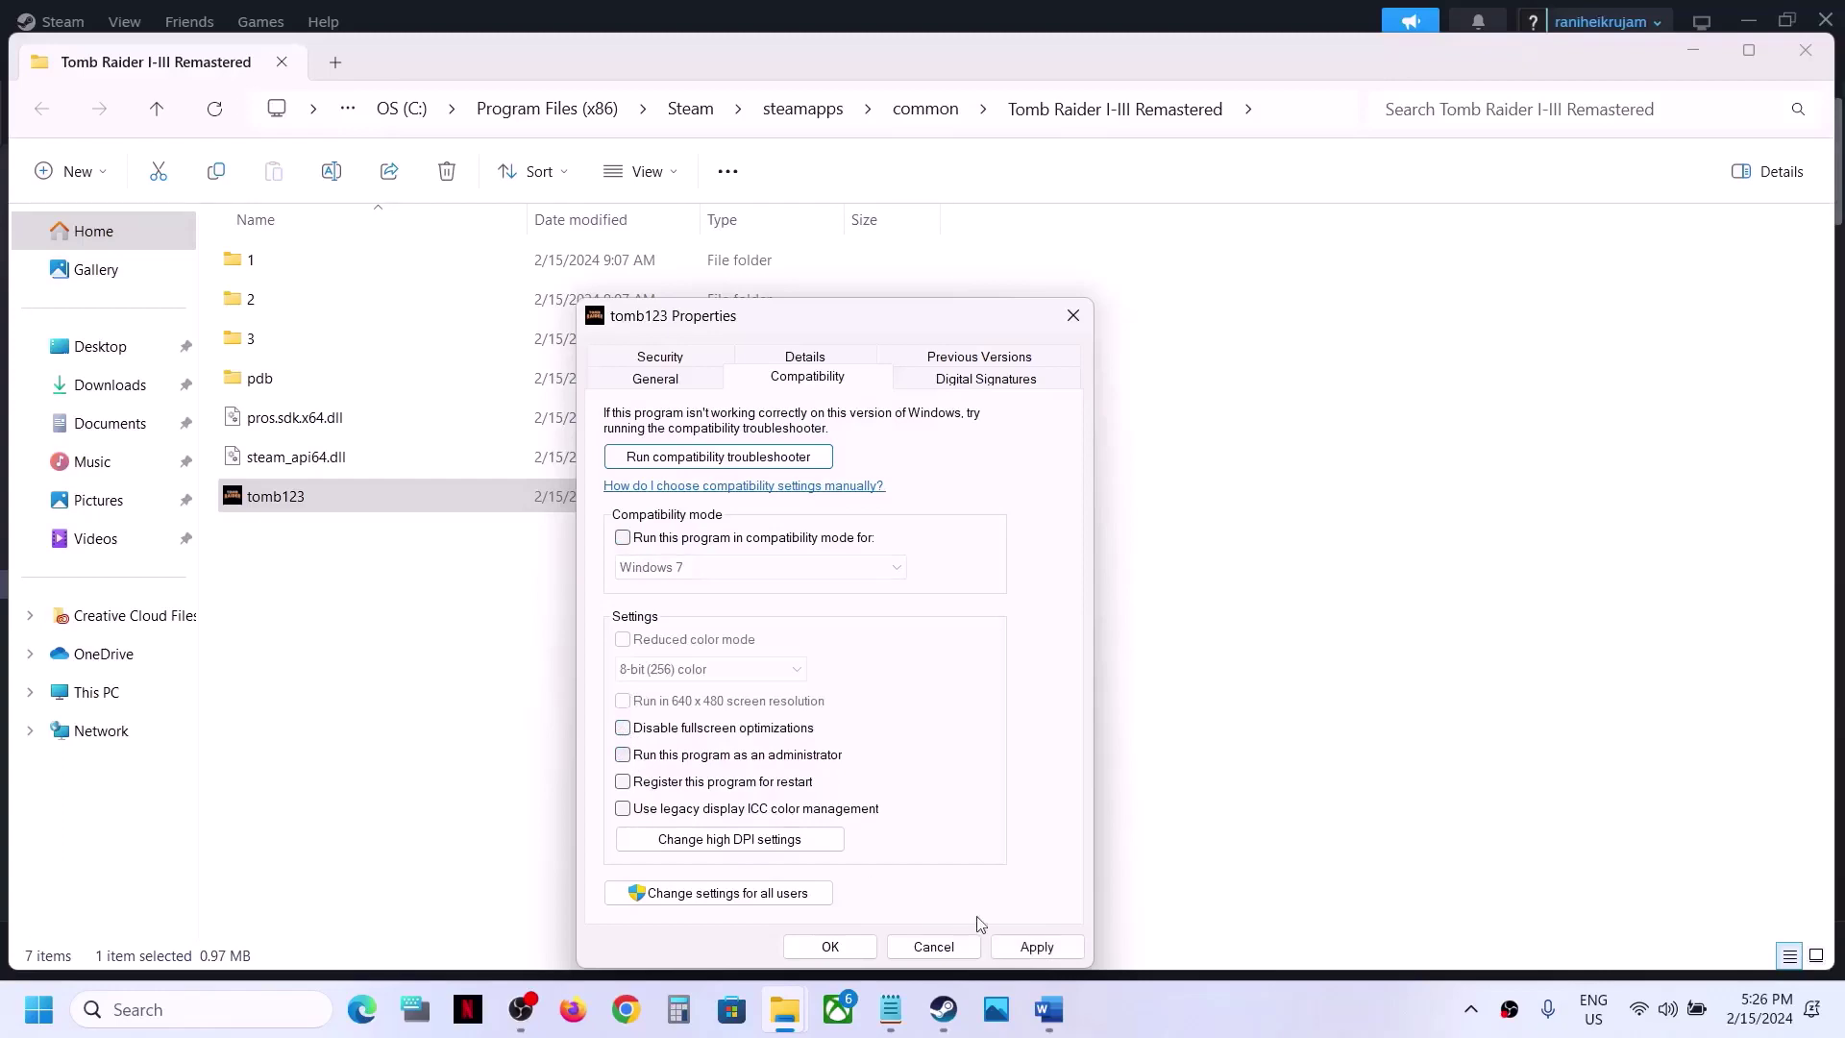
pyautogui.click(1037, 946)
pyautogui.click(831, 946)
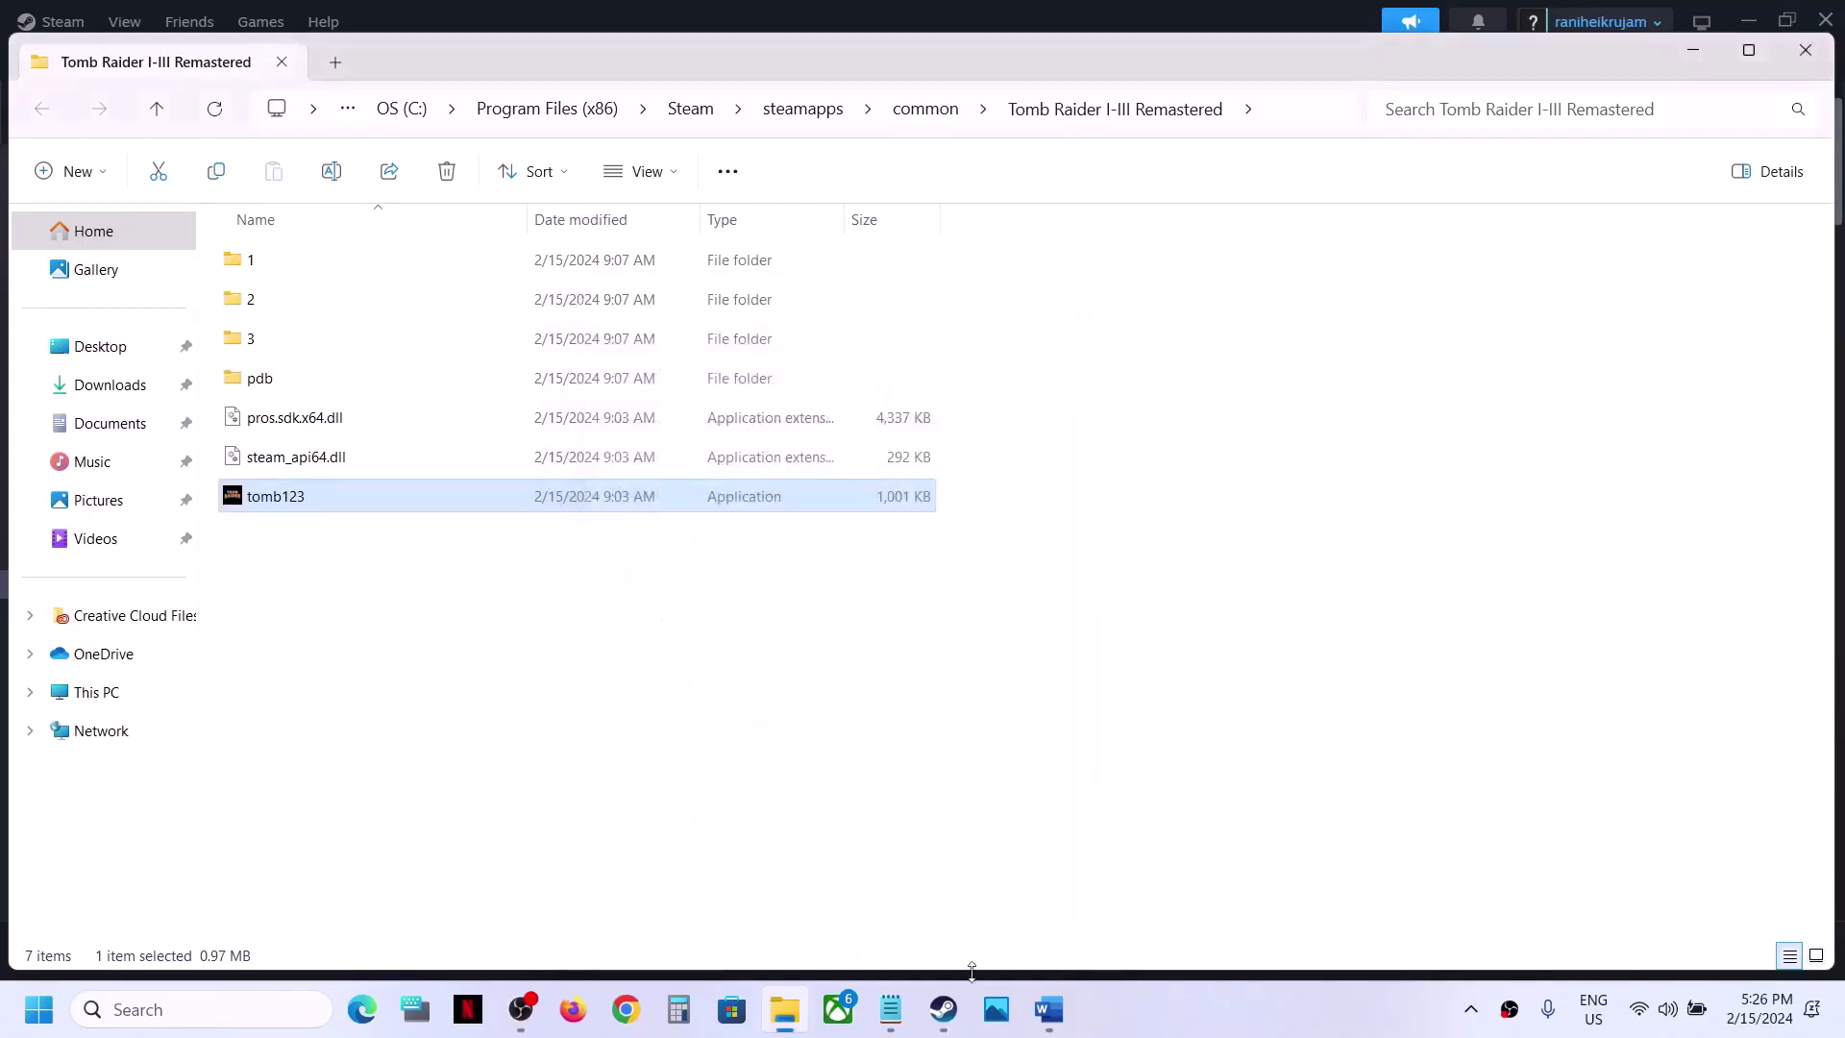
# Switch to the Word notes and highlight the Step 5 instruction to turn off HDR in Windows display settings.
pyautogui.click(1048, 1009)
pyautogui.scroll(-5, 755, 602)
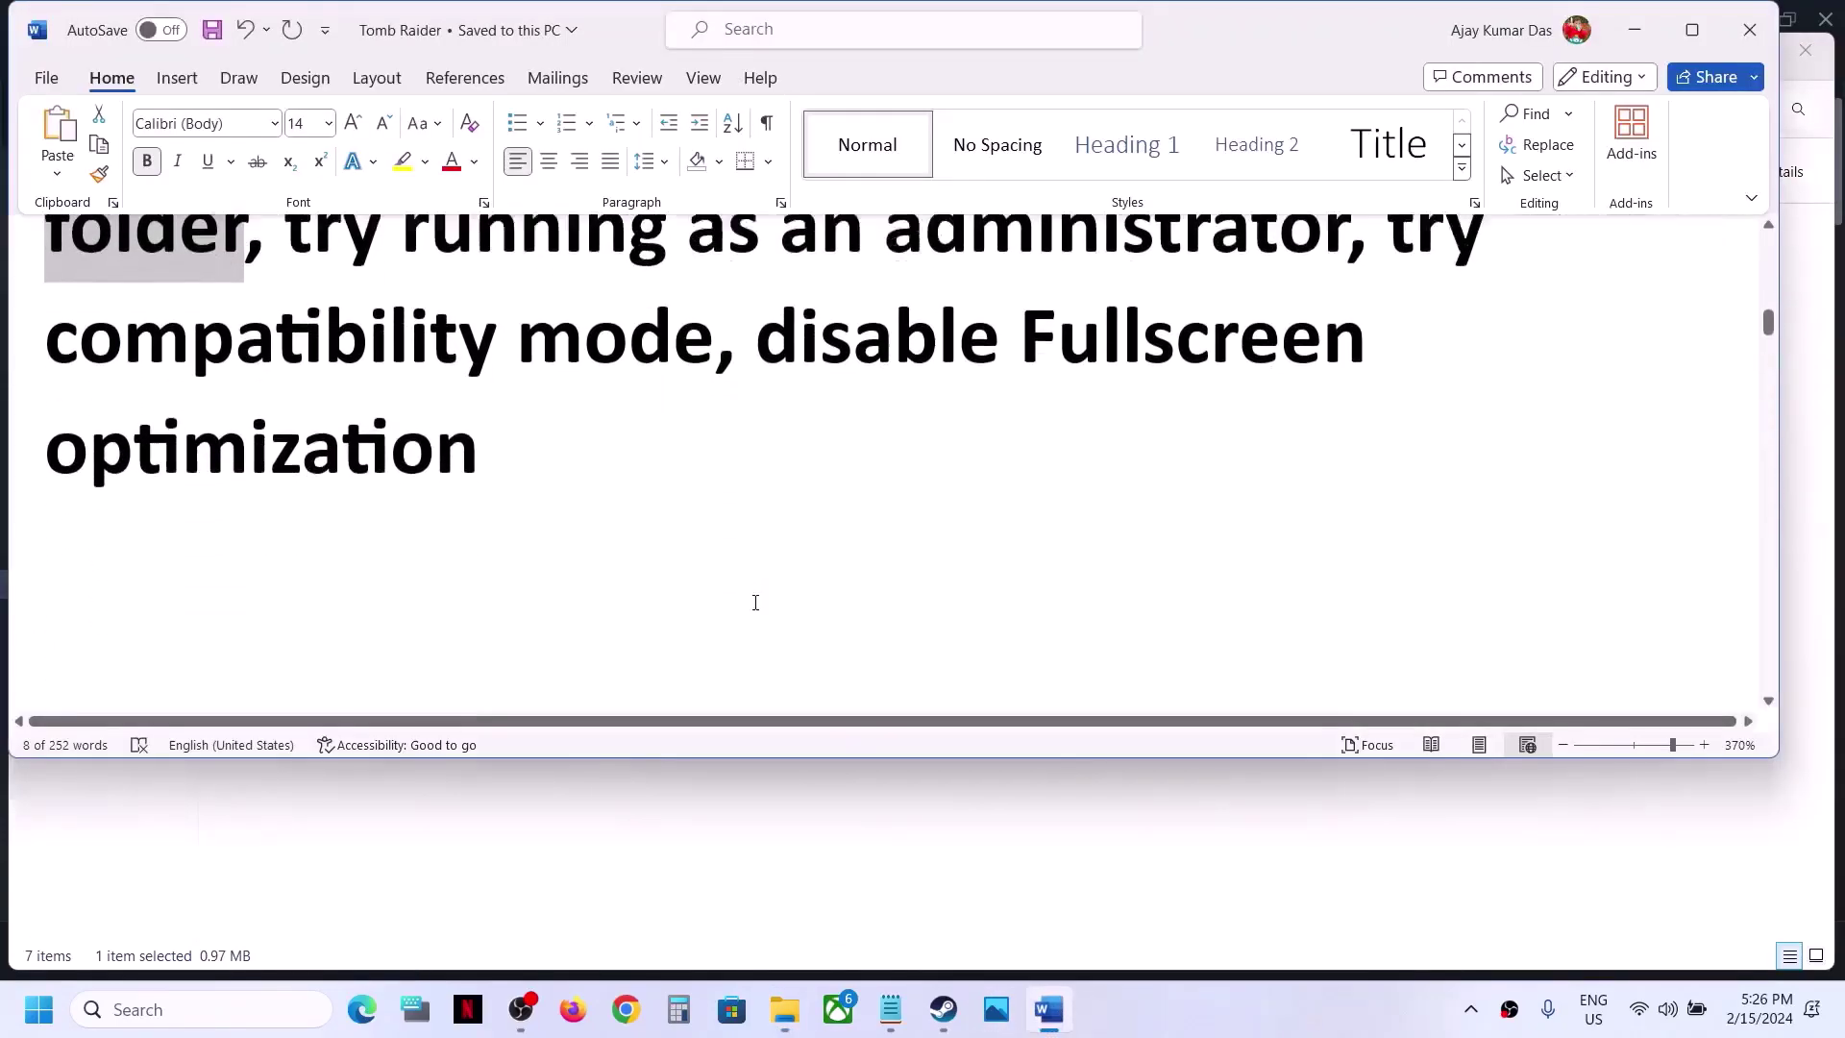
pyautogui.scroll(1, 623, 507)
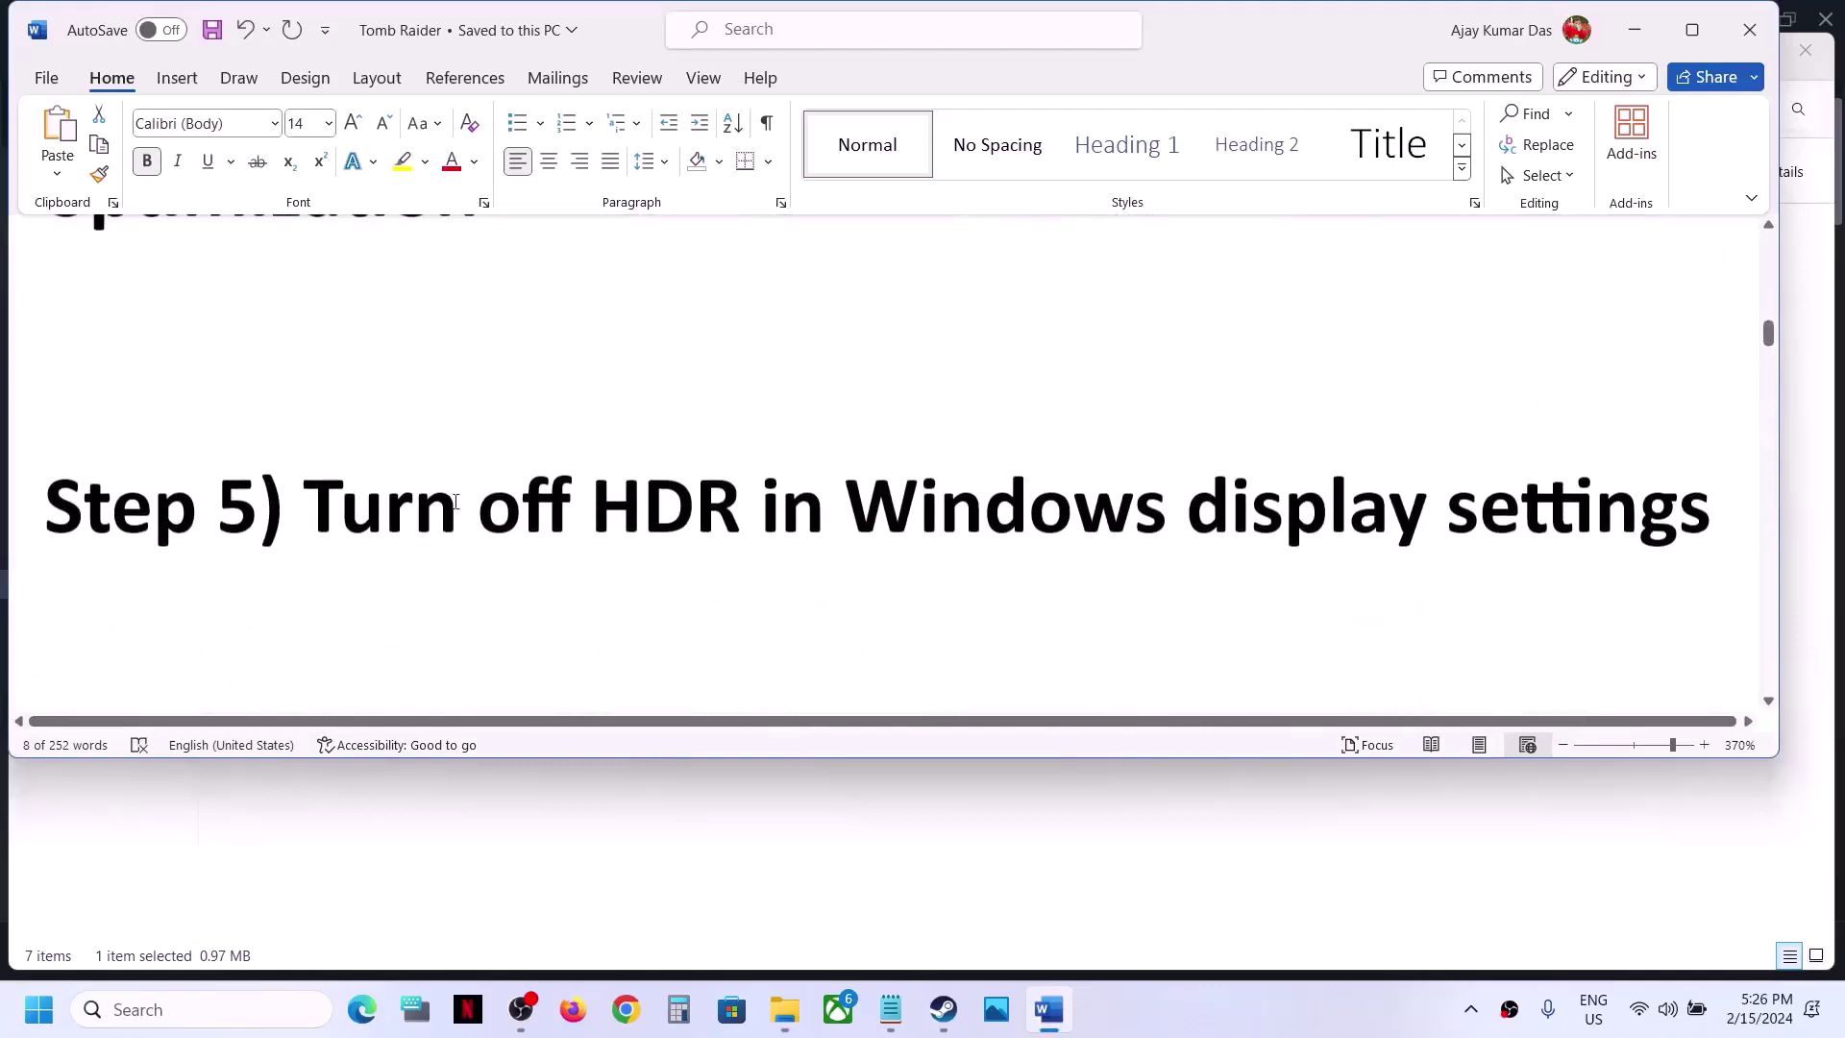
pyautogui.moveTo(306, 509); pyautogui.dragTo(1566, 516)
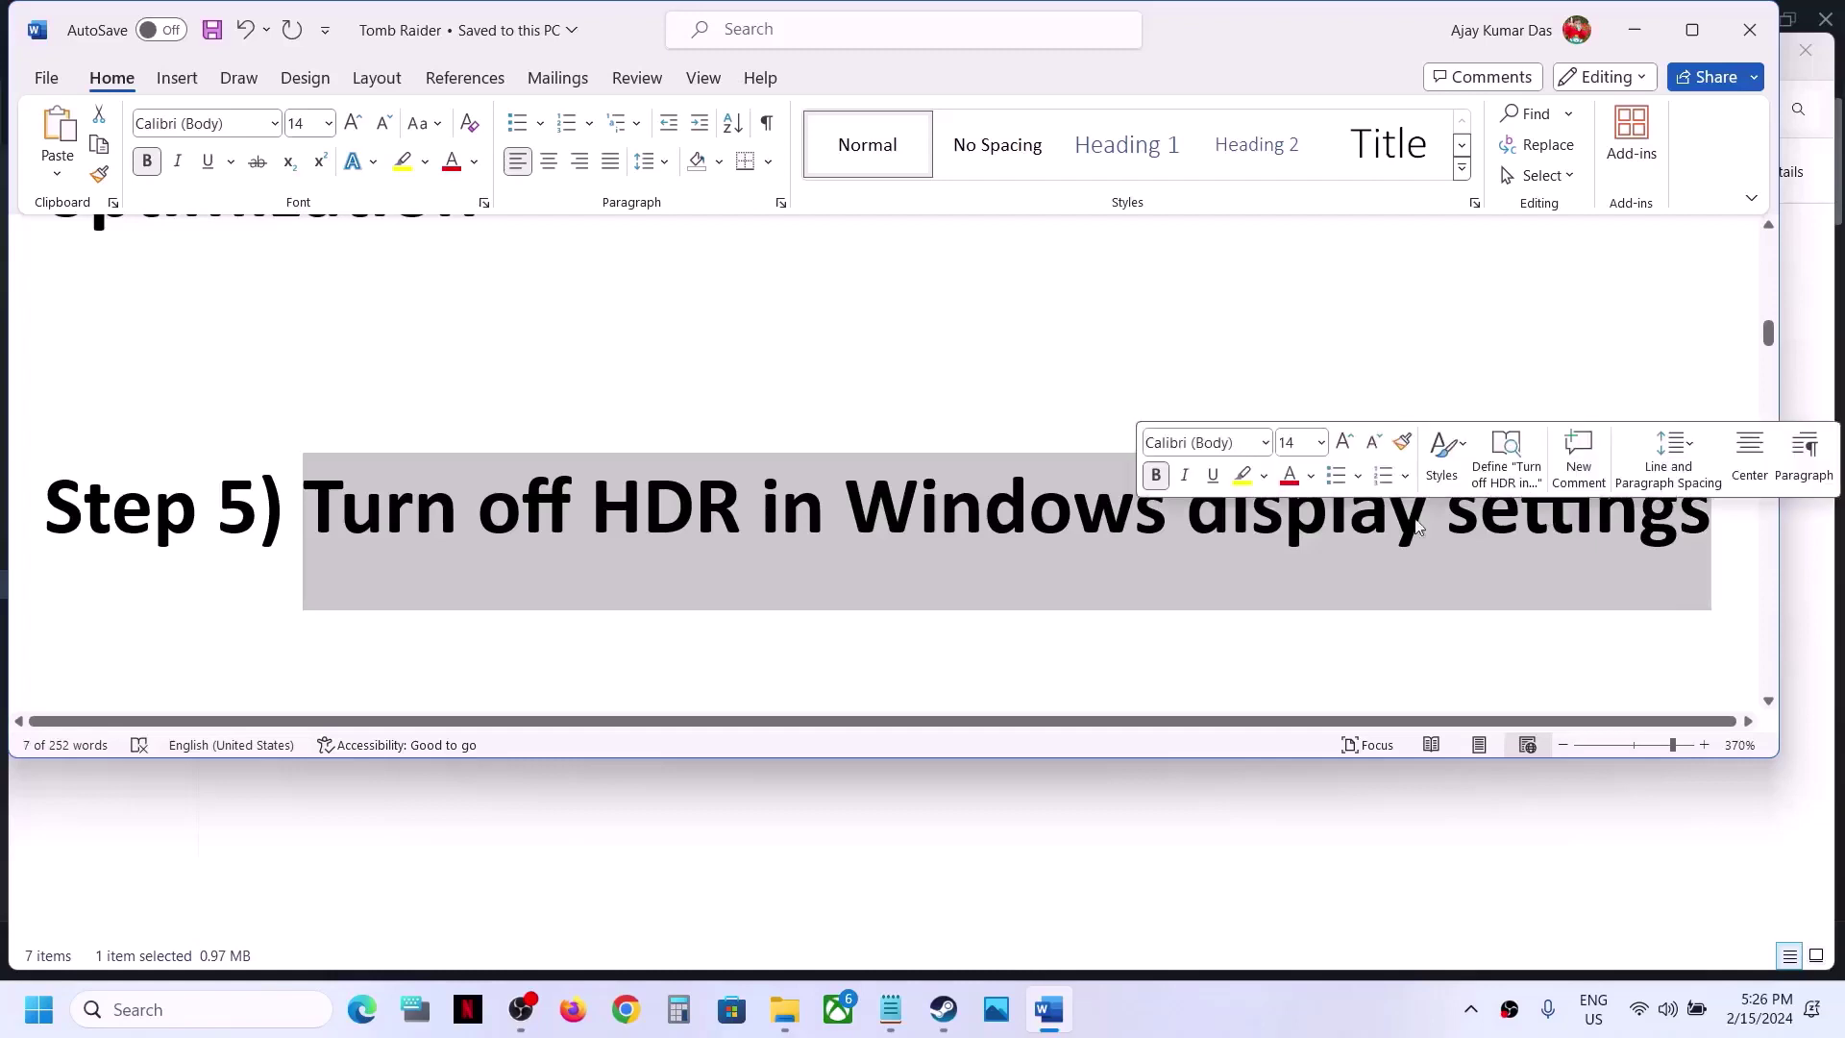
pyautogui.click(325, 499)
pyautogui.moveTo(326, 499); pyautogui.dragTo(673, 519)
pyautogui.click(670, 521)
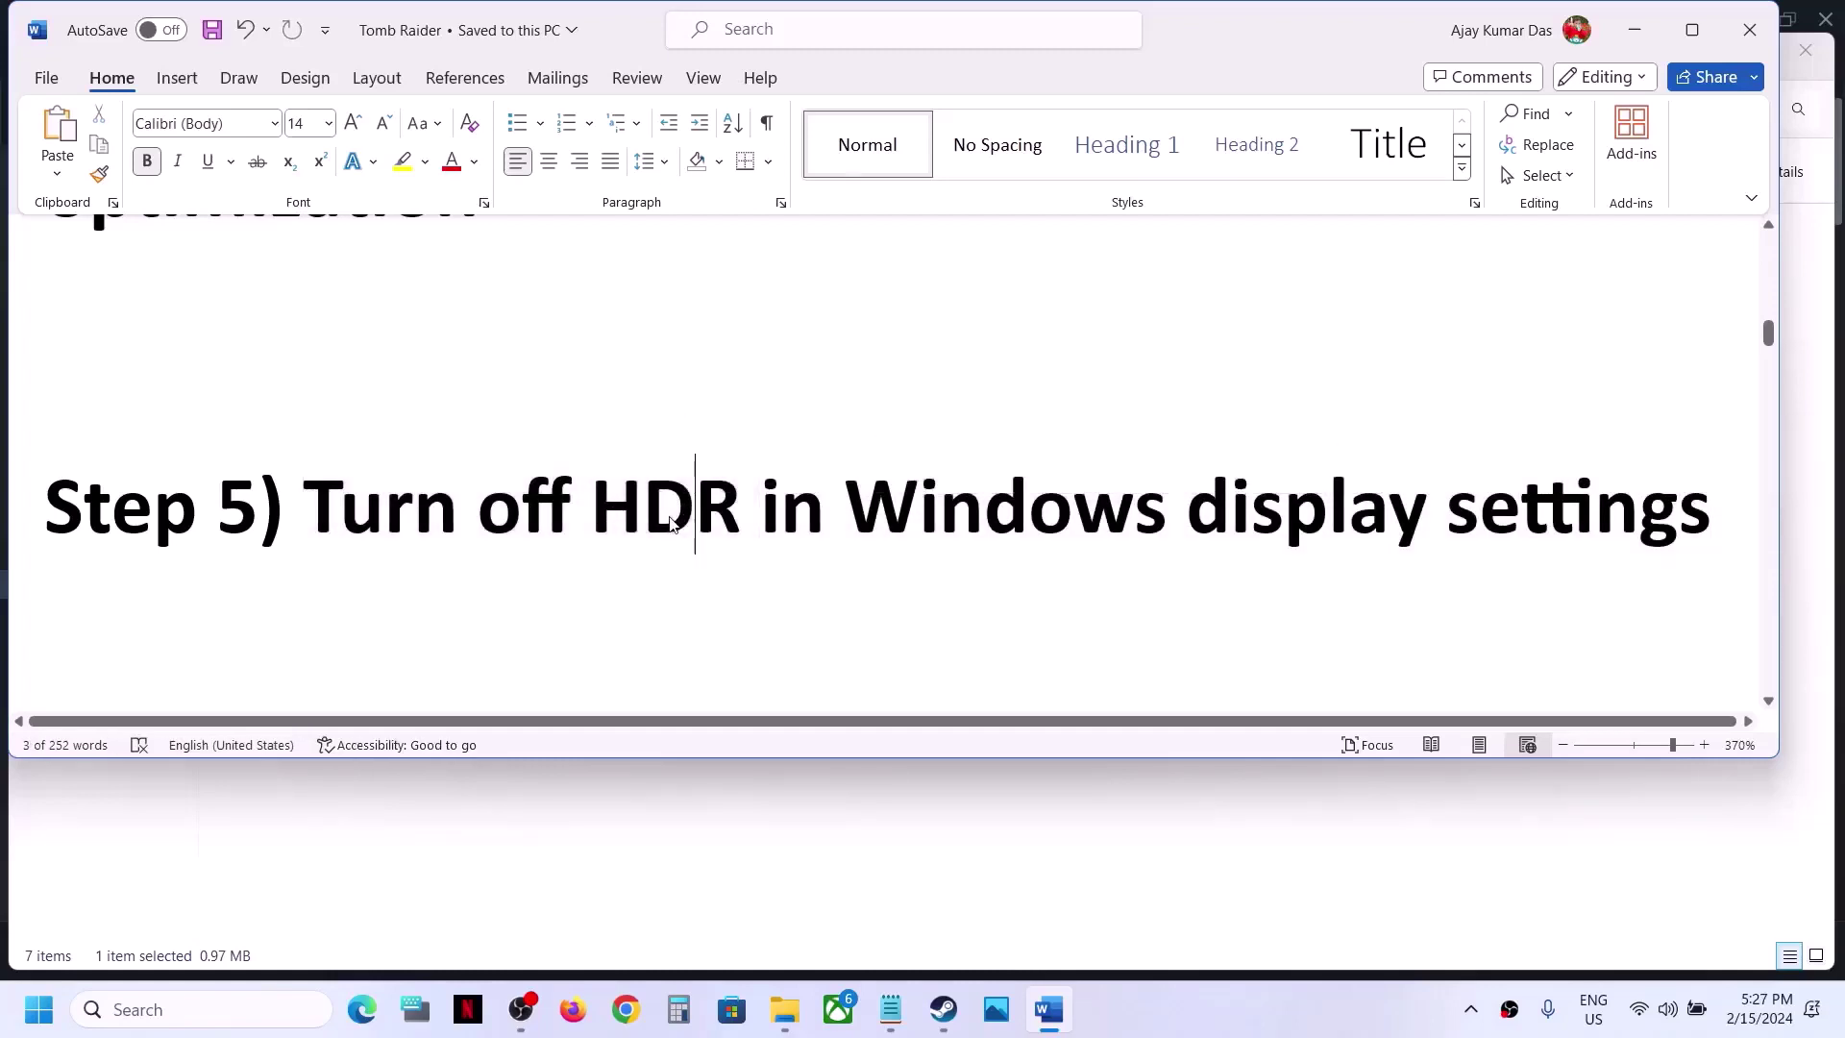
# Go to Step 6 in the notes and highlight the text naming "Microsoft Device Association Root Enumerator" in device manager.
pyautogui.scroll(-3, 671, 517)
pyautogui.scroll(-3, 671, 517)
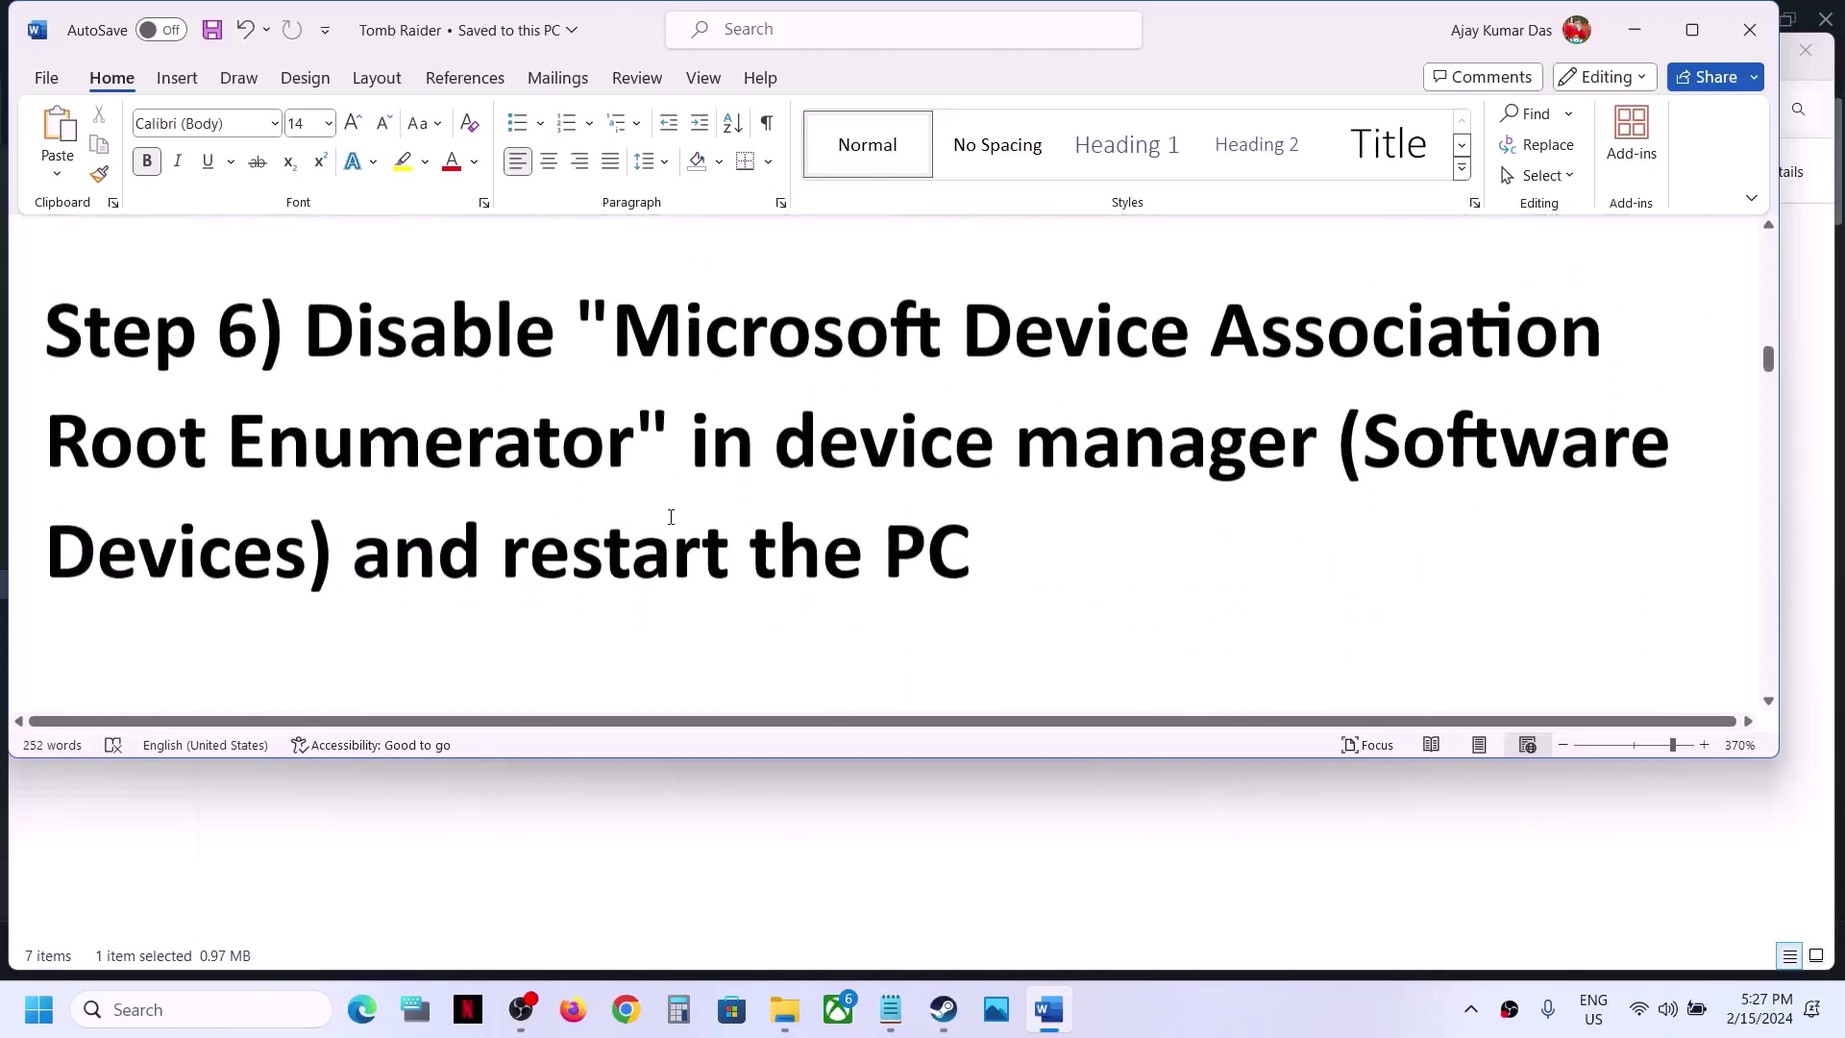
pyautogui.moveTo(630, 317); pyautogui.dragTo(1168, 444)
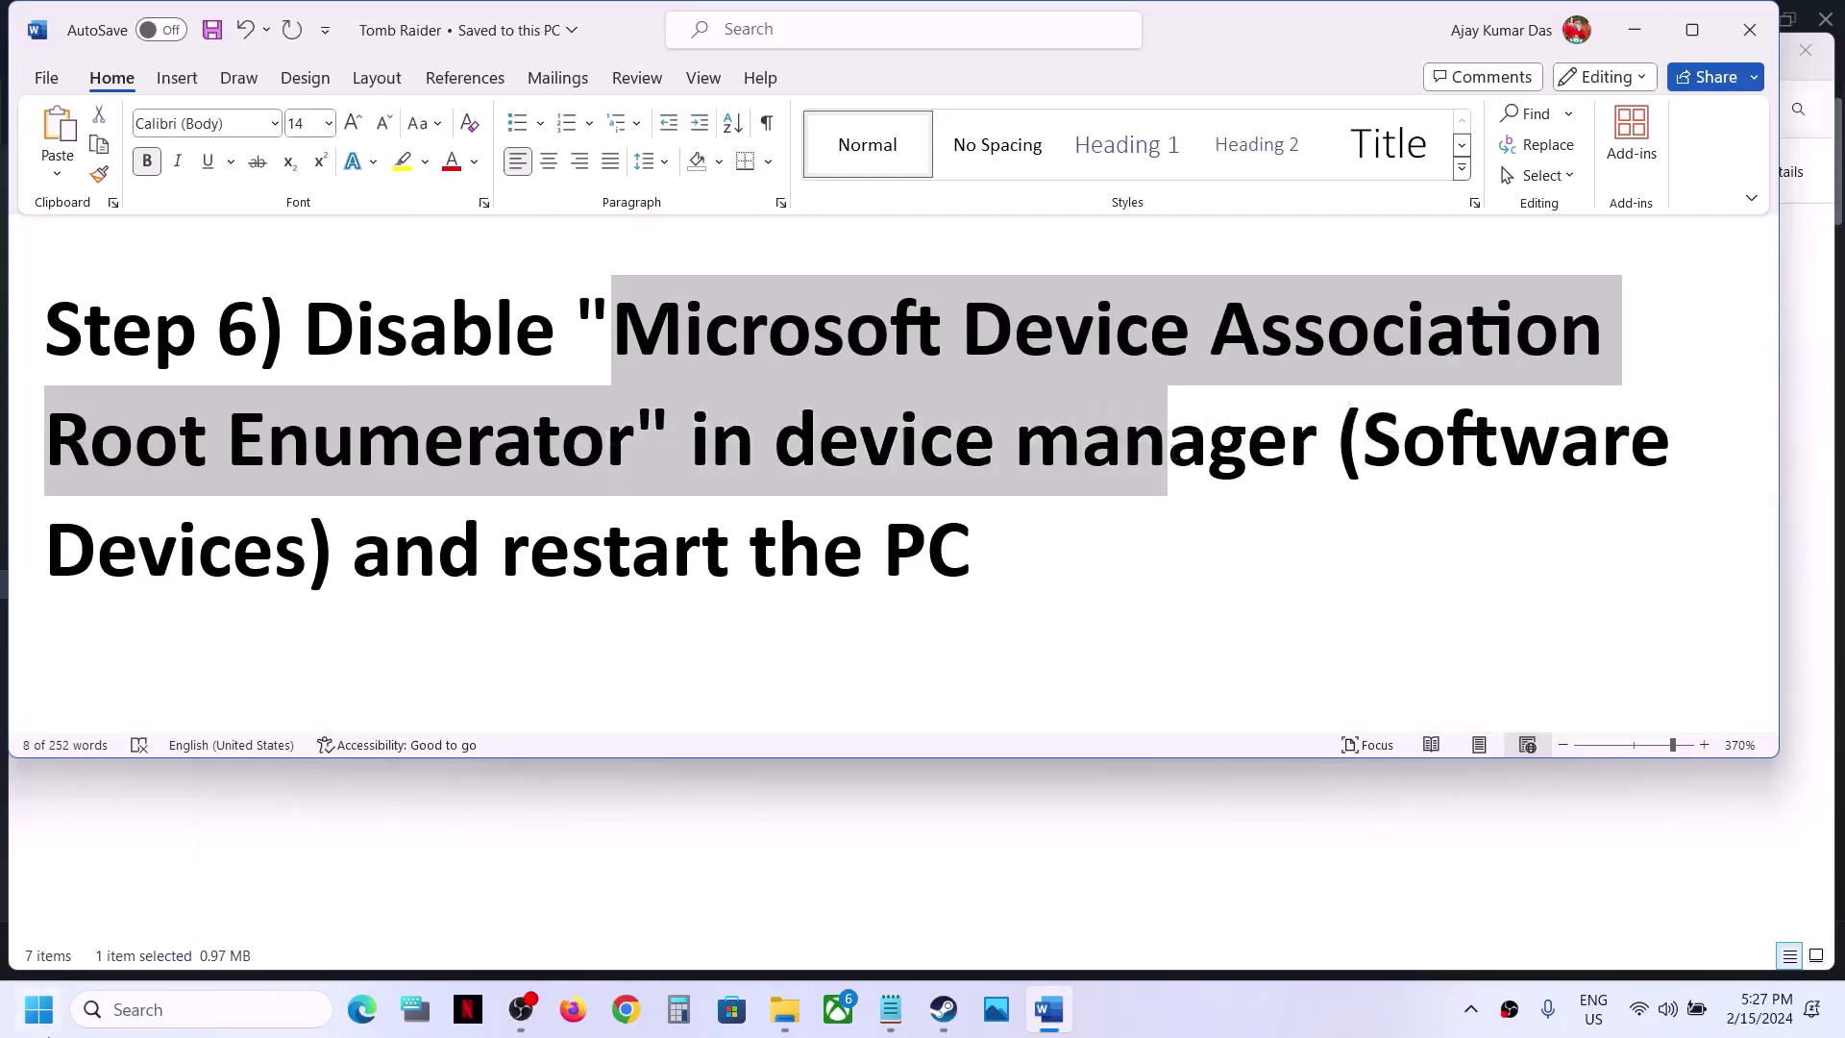
# Open Device Manager and disable Microsoft Device Association Root Enumerator under Software devices, confirming the change.
pyautogui.rightClick(48, 1009)
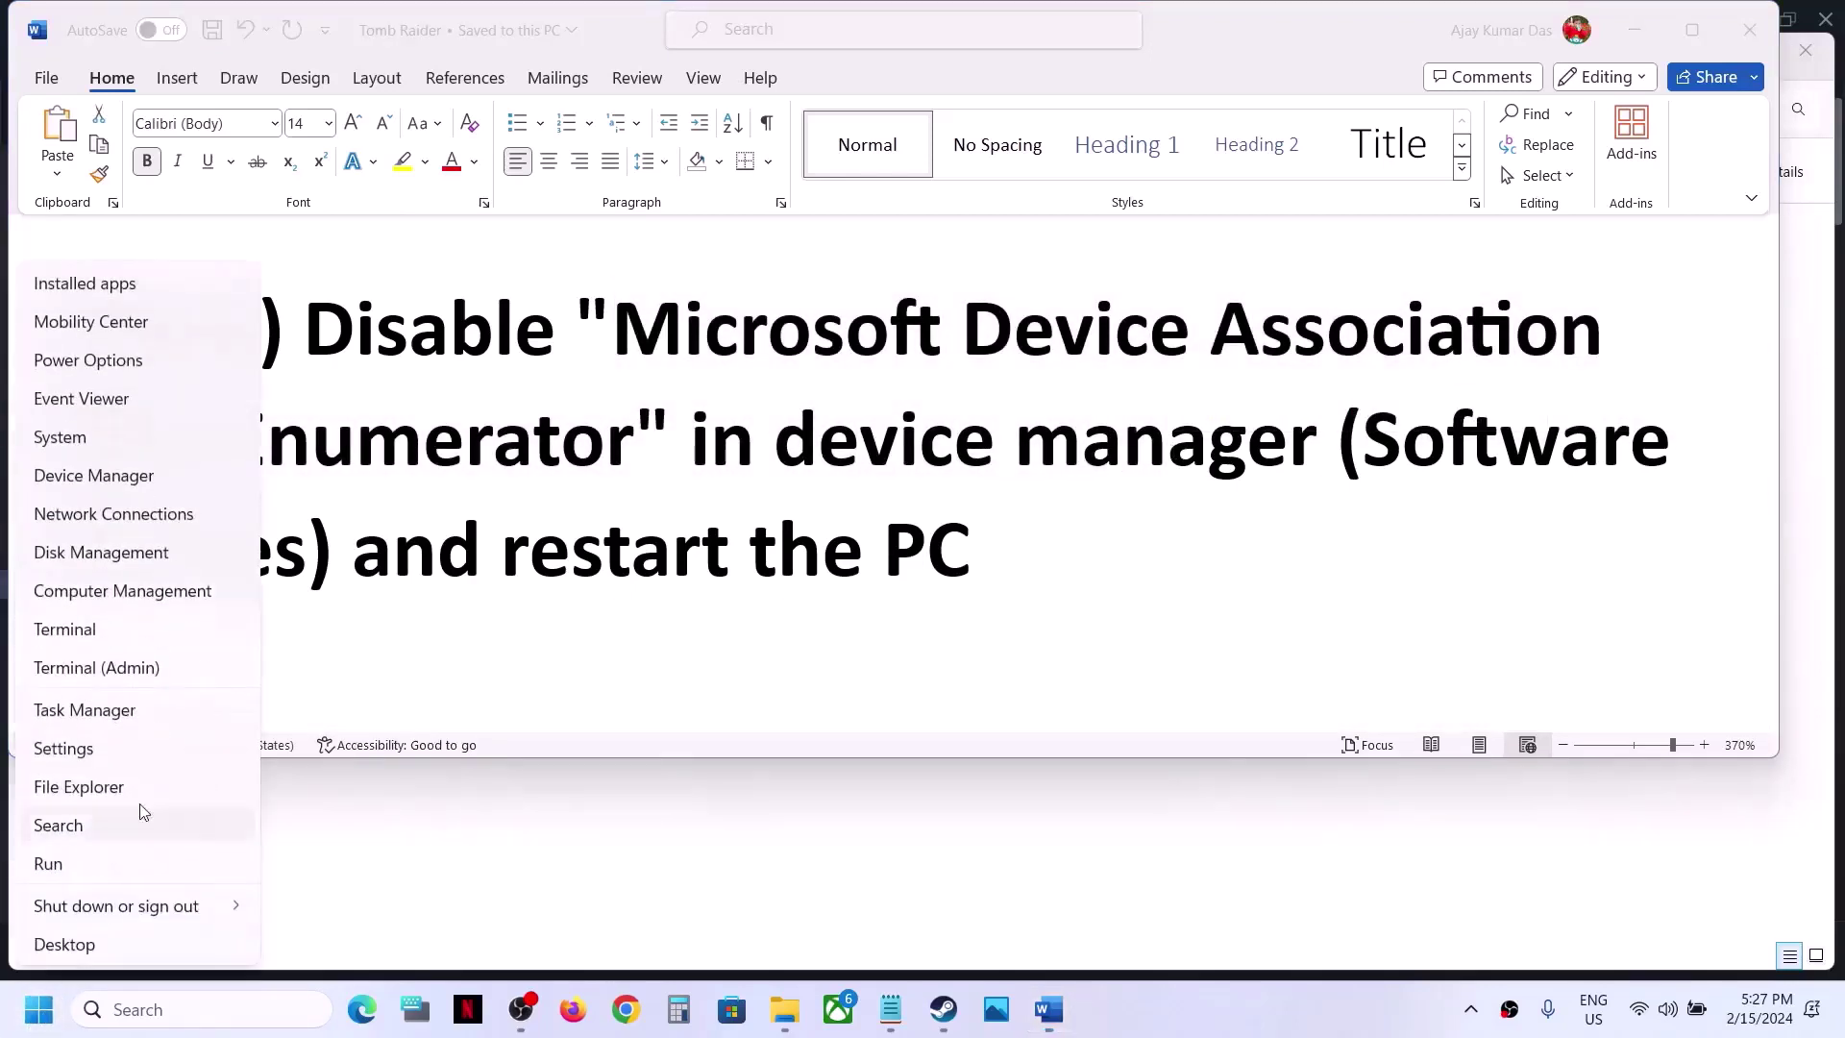
pyautogui.click(130, 478)
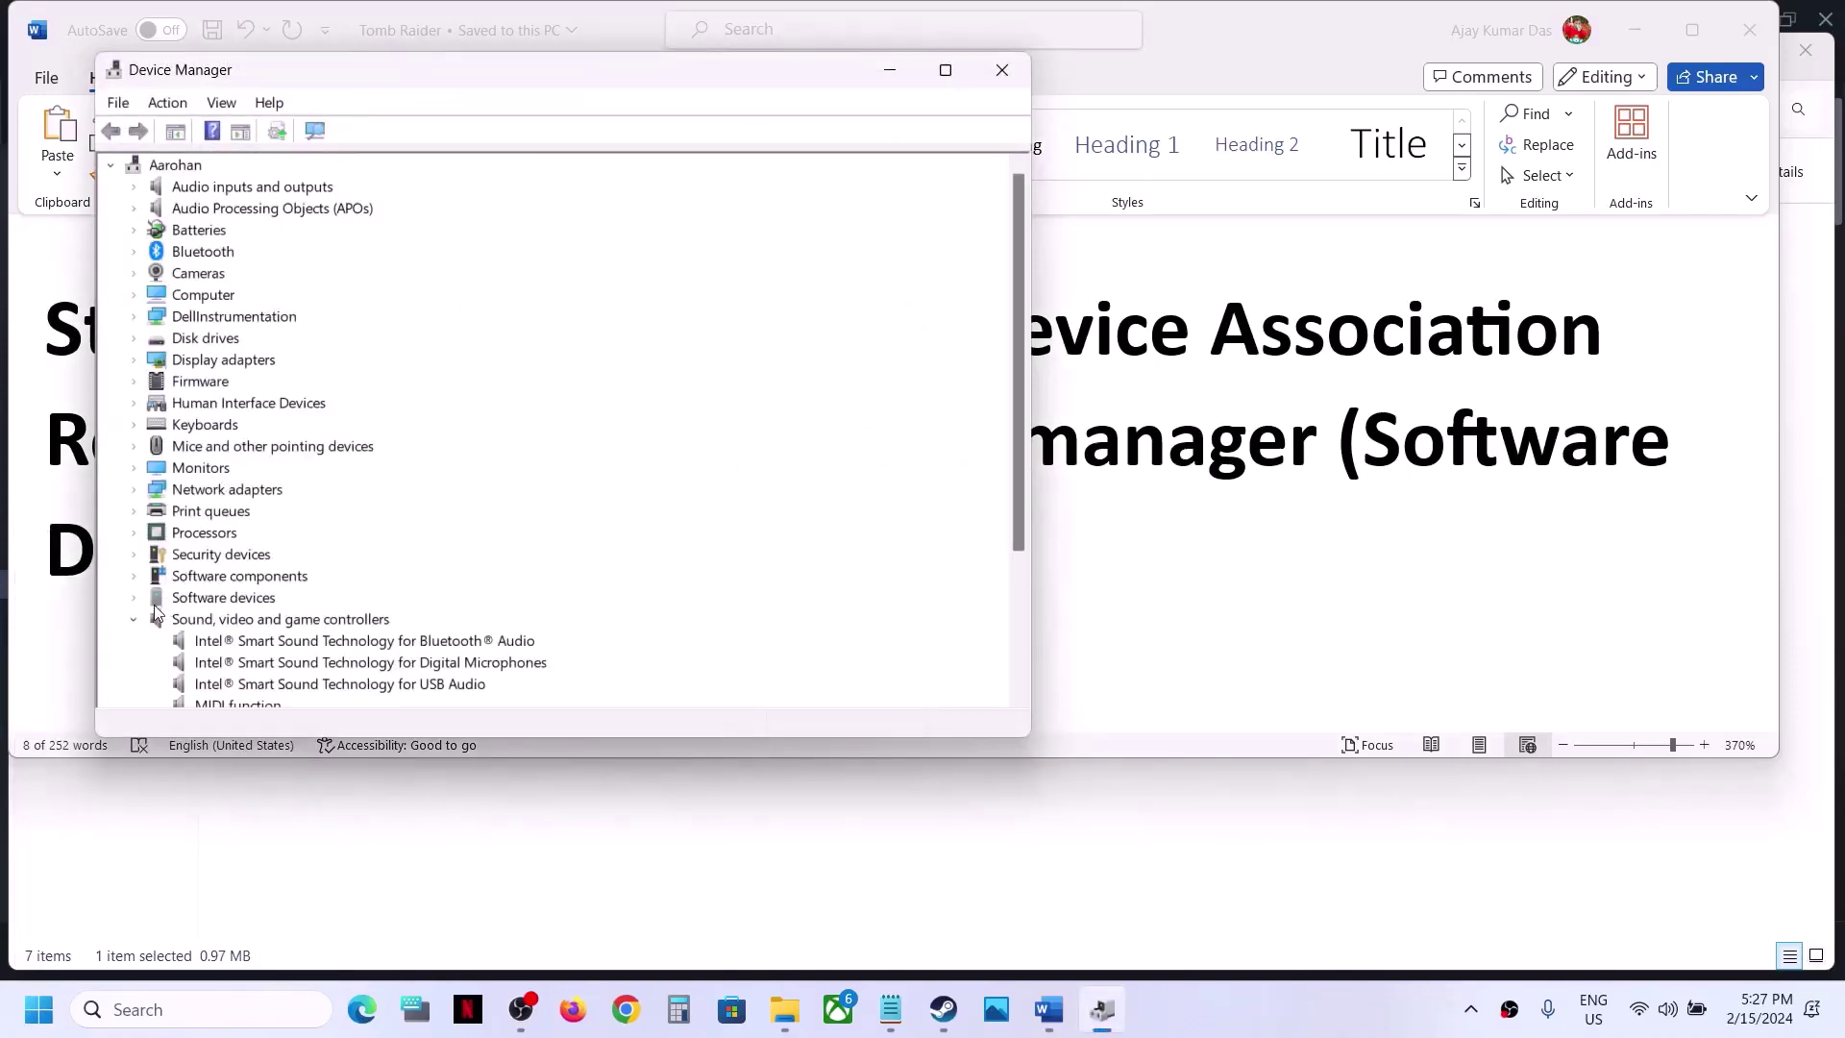
pyautogui.click(133, 620)
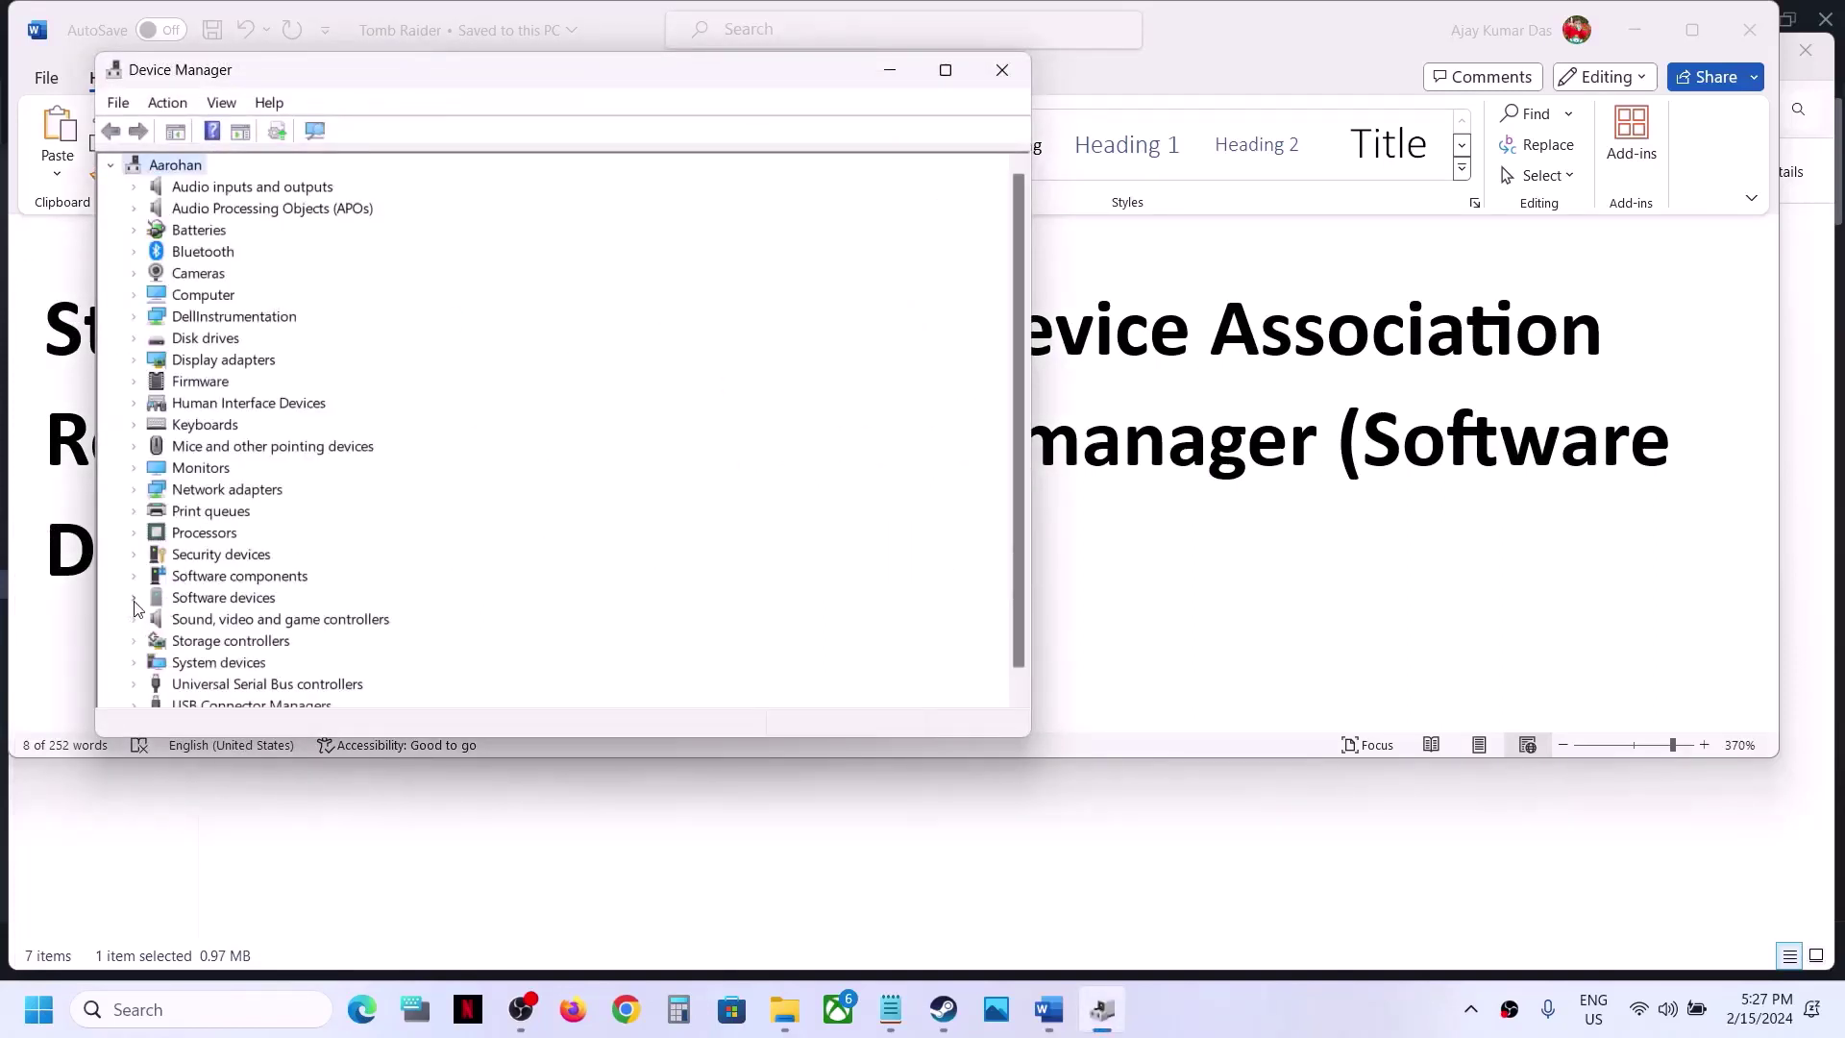
pyautogui.click(133, 598)
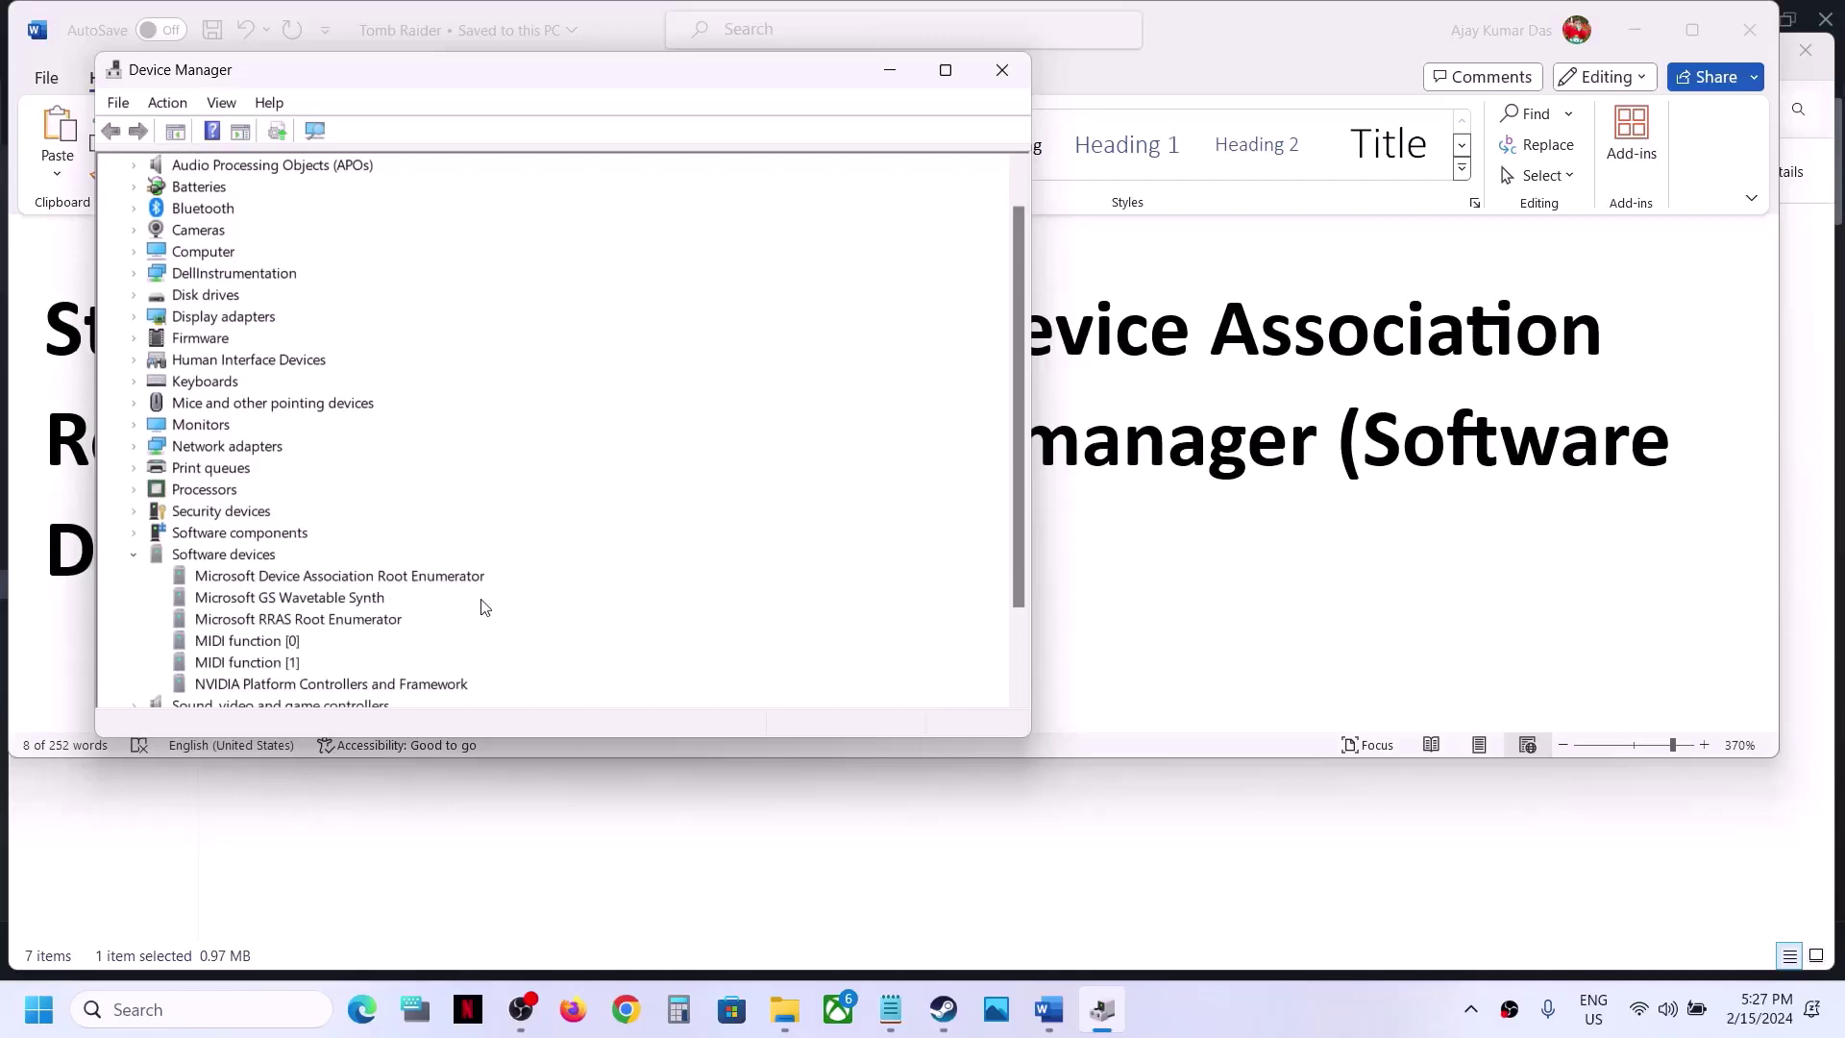
pyautogui.click(351, 574)
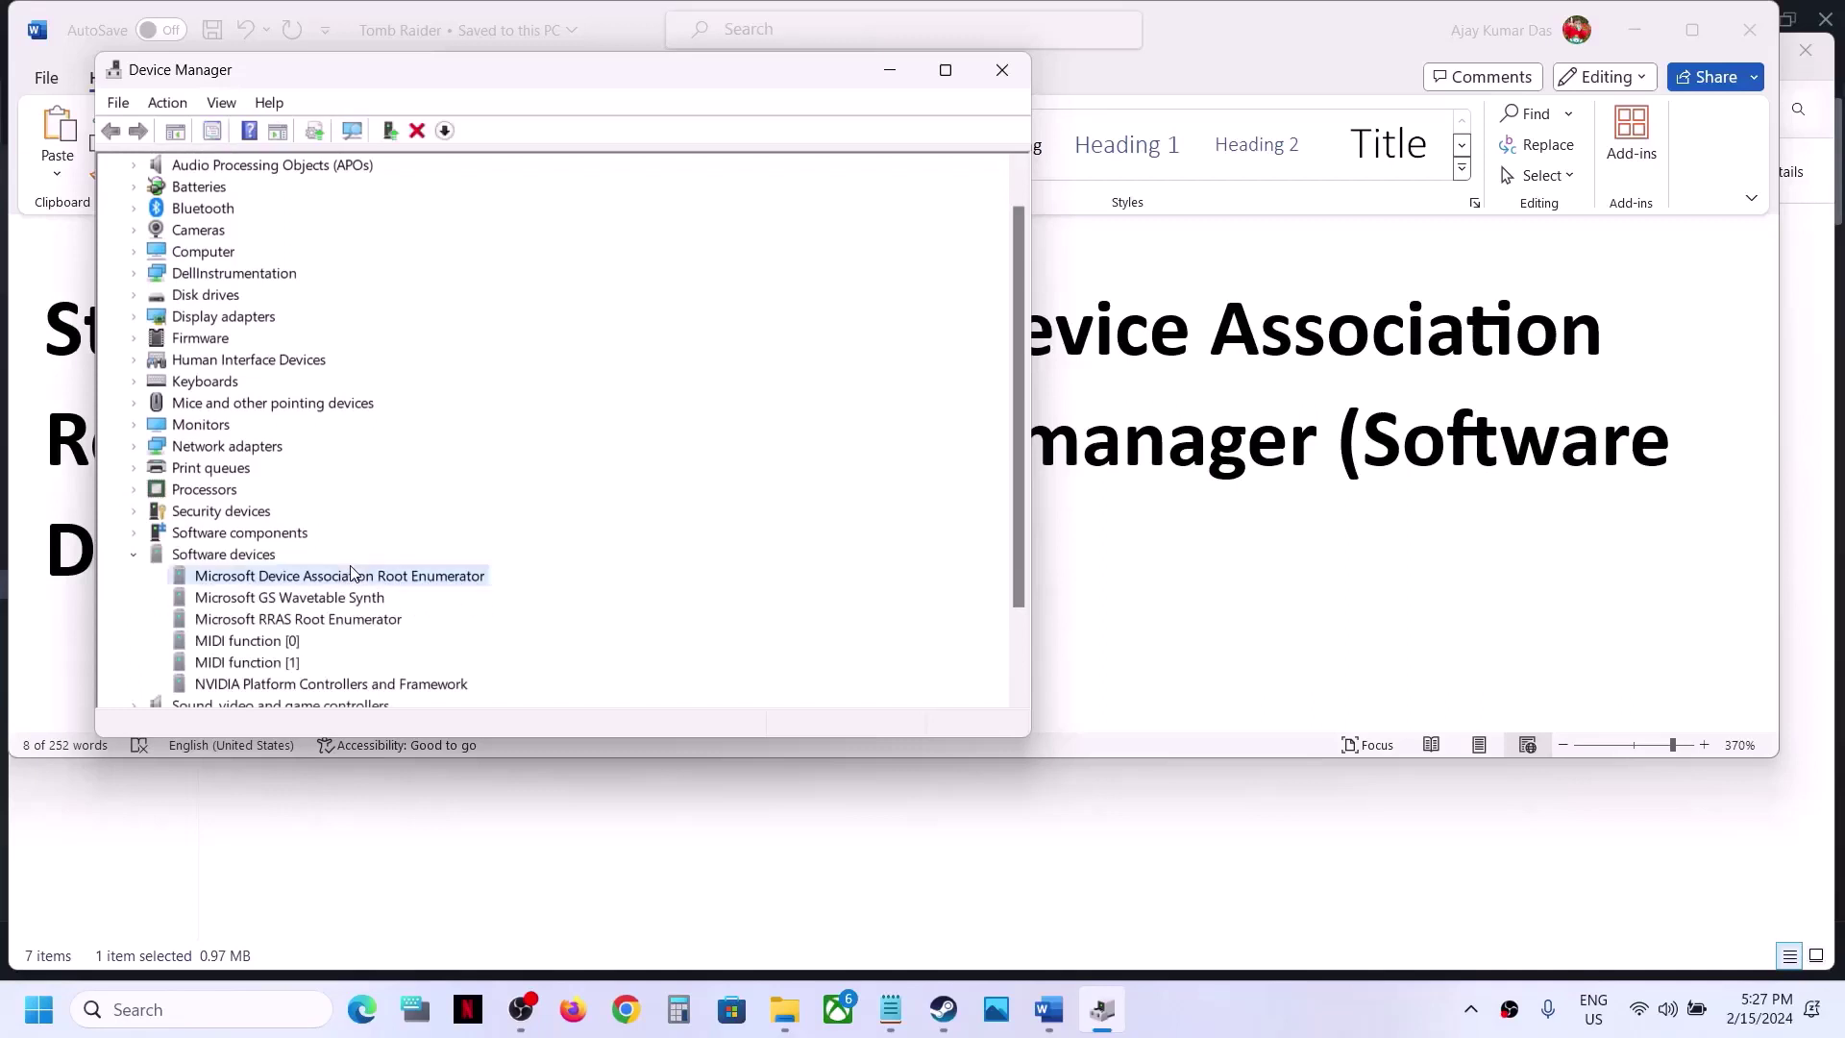
pyautogui.rightClick(406, 579)
pyautogui.click(510, 622)
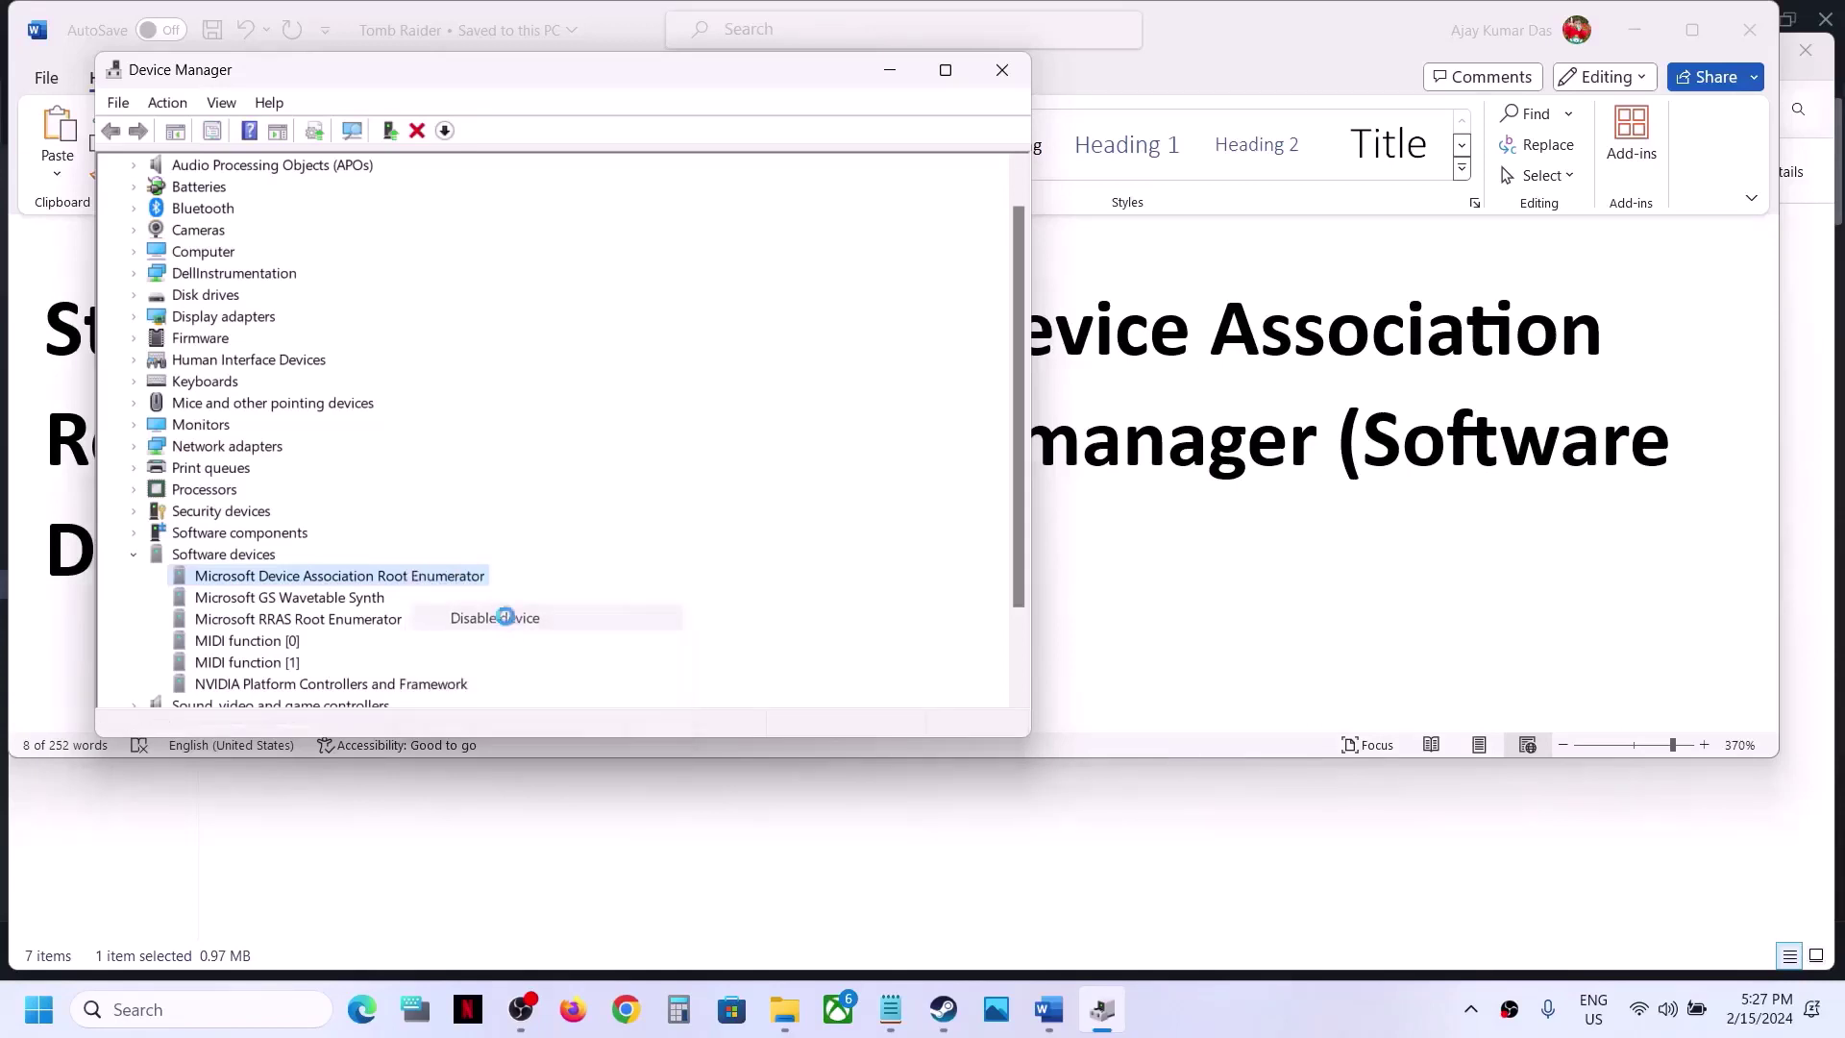
pyautogui.click(974, 535)
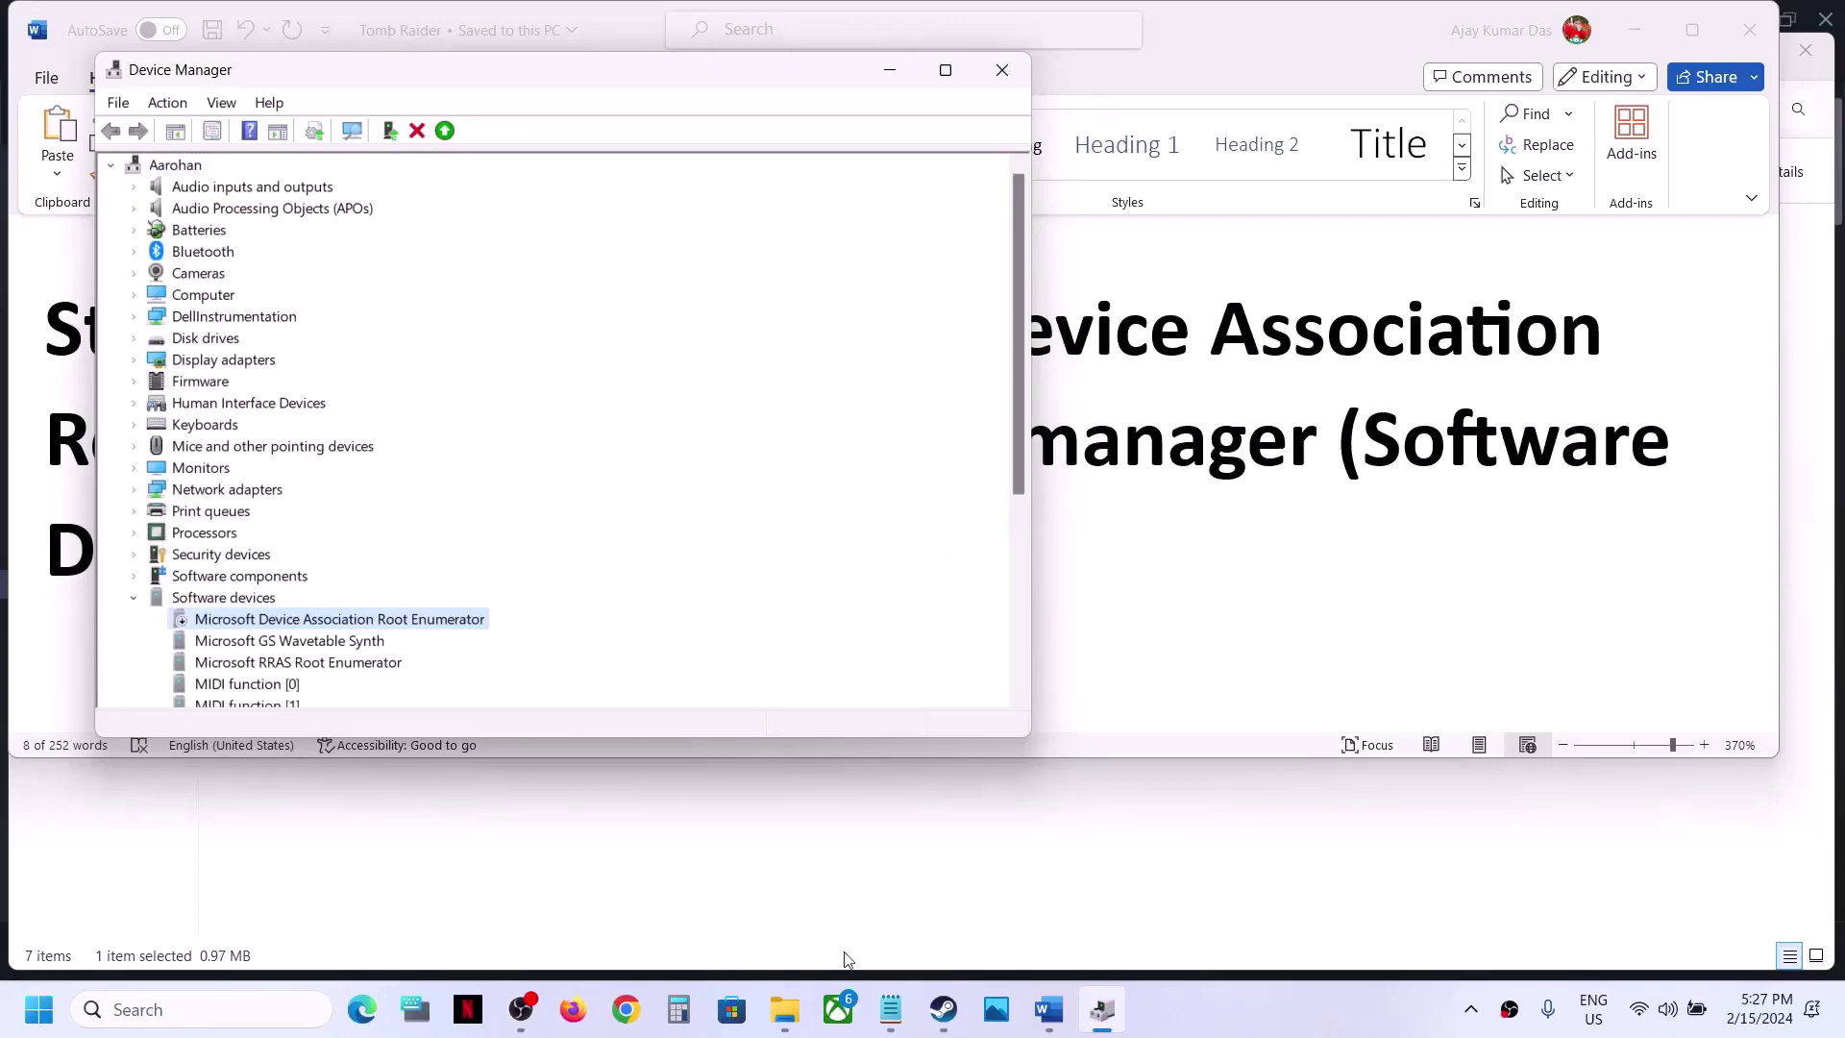
# Re-enable Microsoft Device Association Root Enumerator under Software devices and close Device Manager.
pyautogui.click(942, 1009)
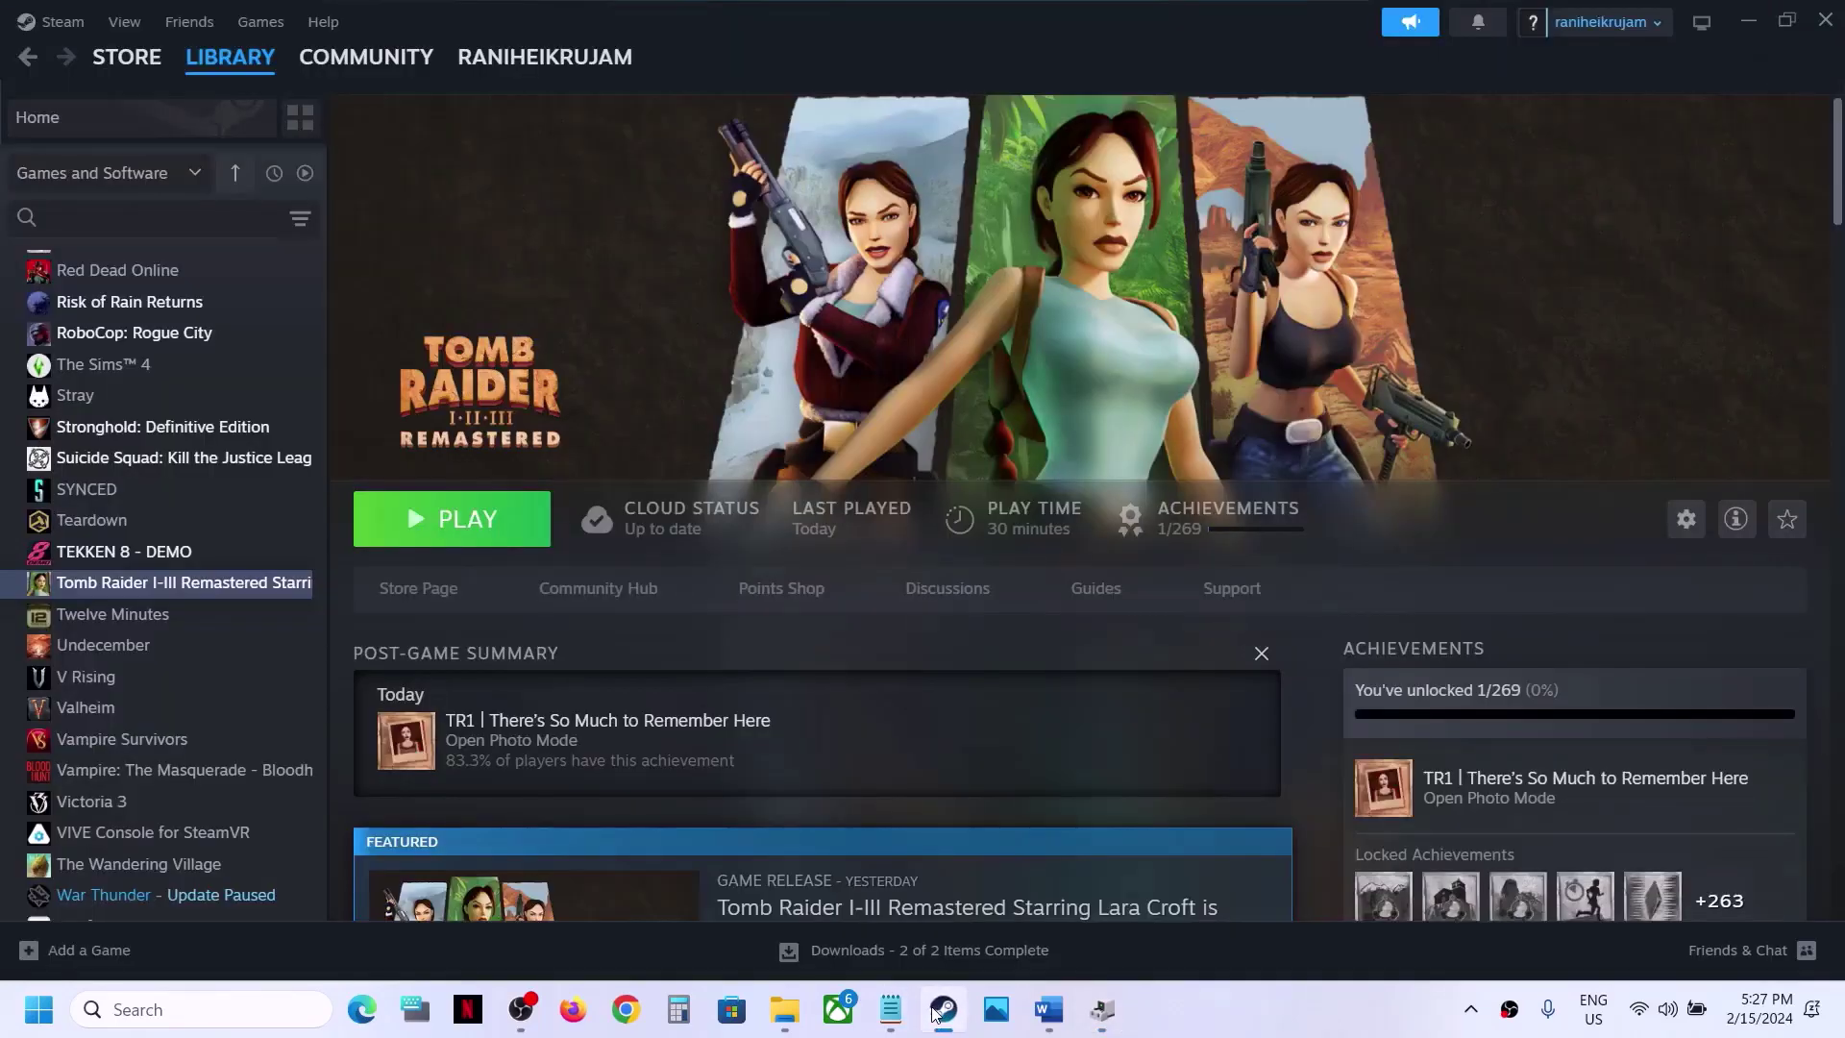
pyautogui.click(942, 1009)
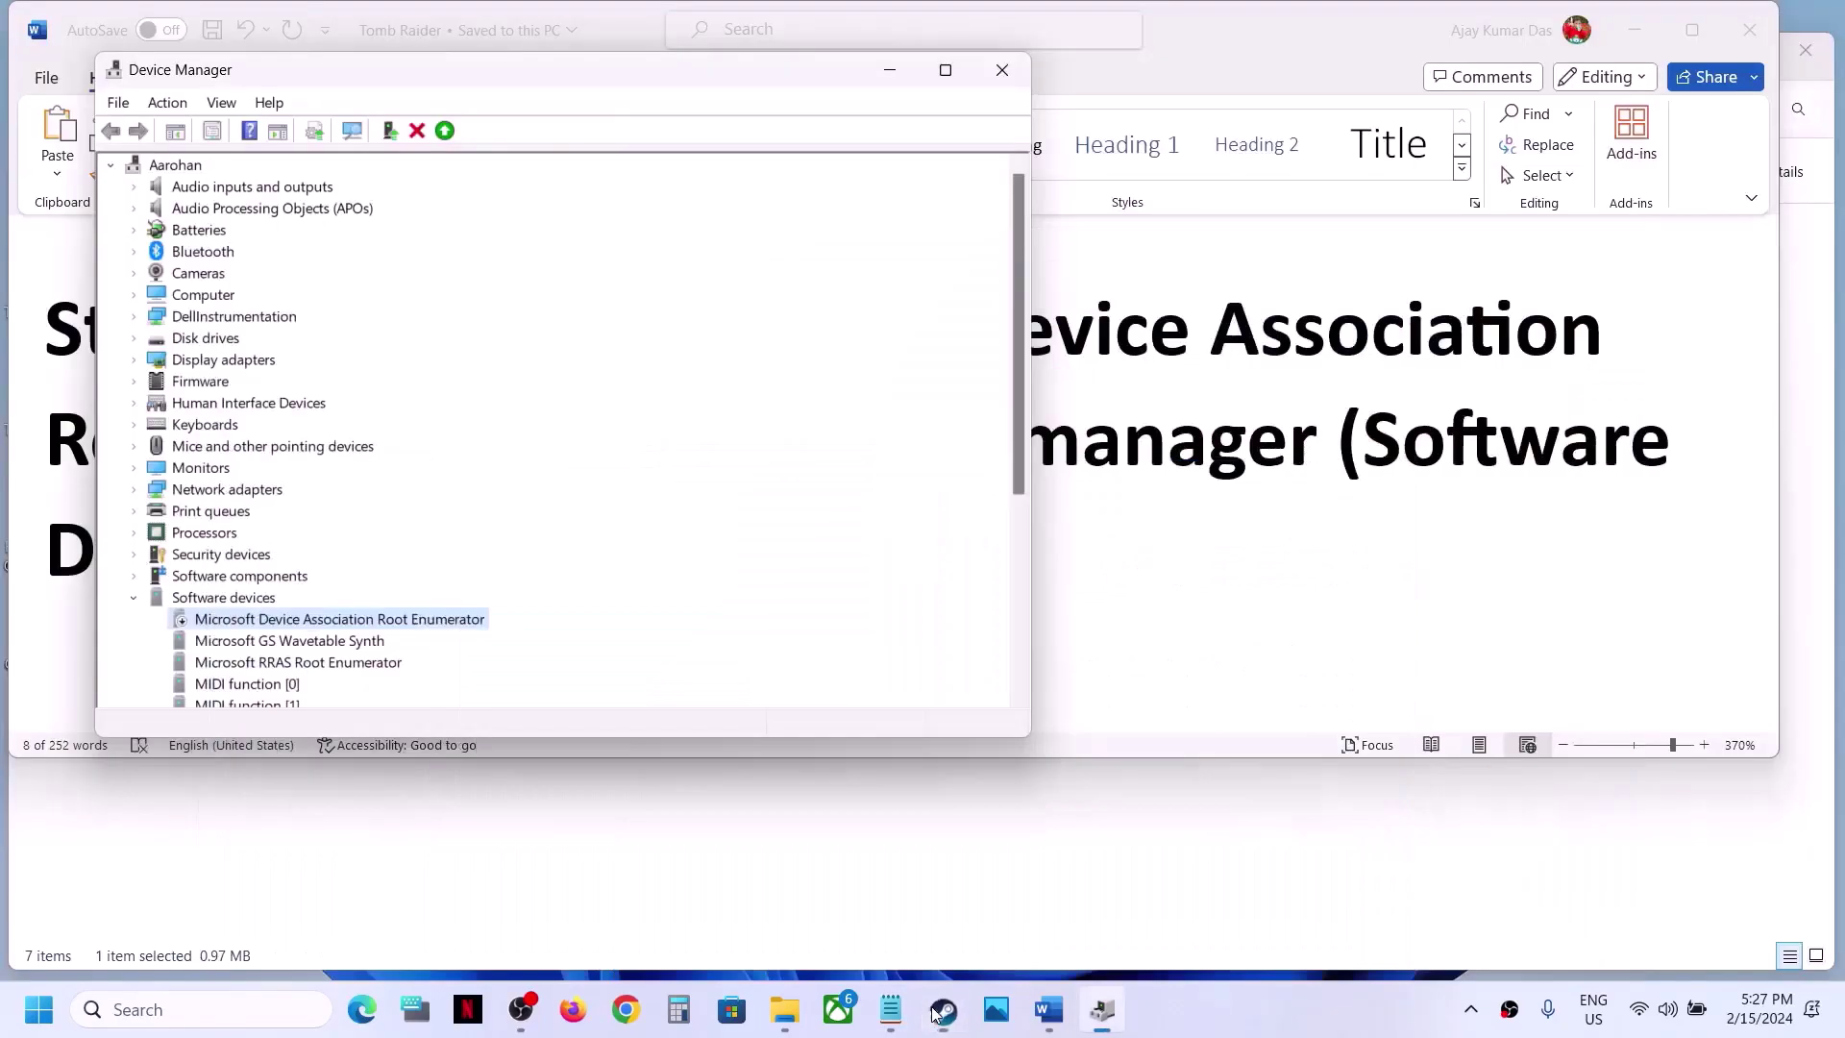
pyautogui.rightClick(320, 625)
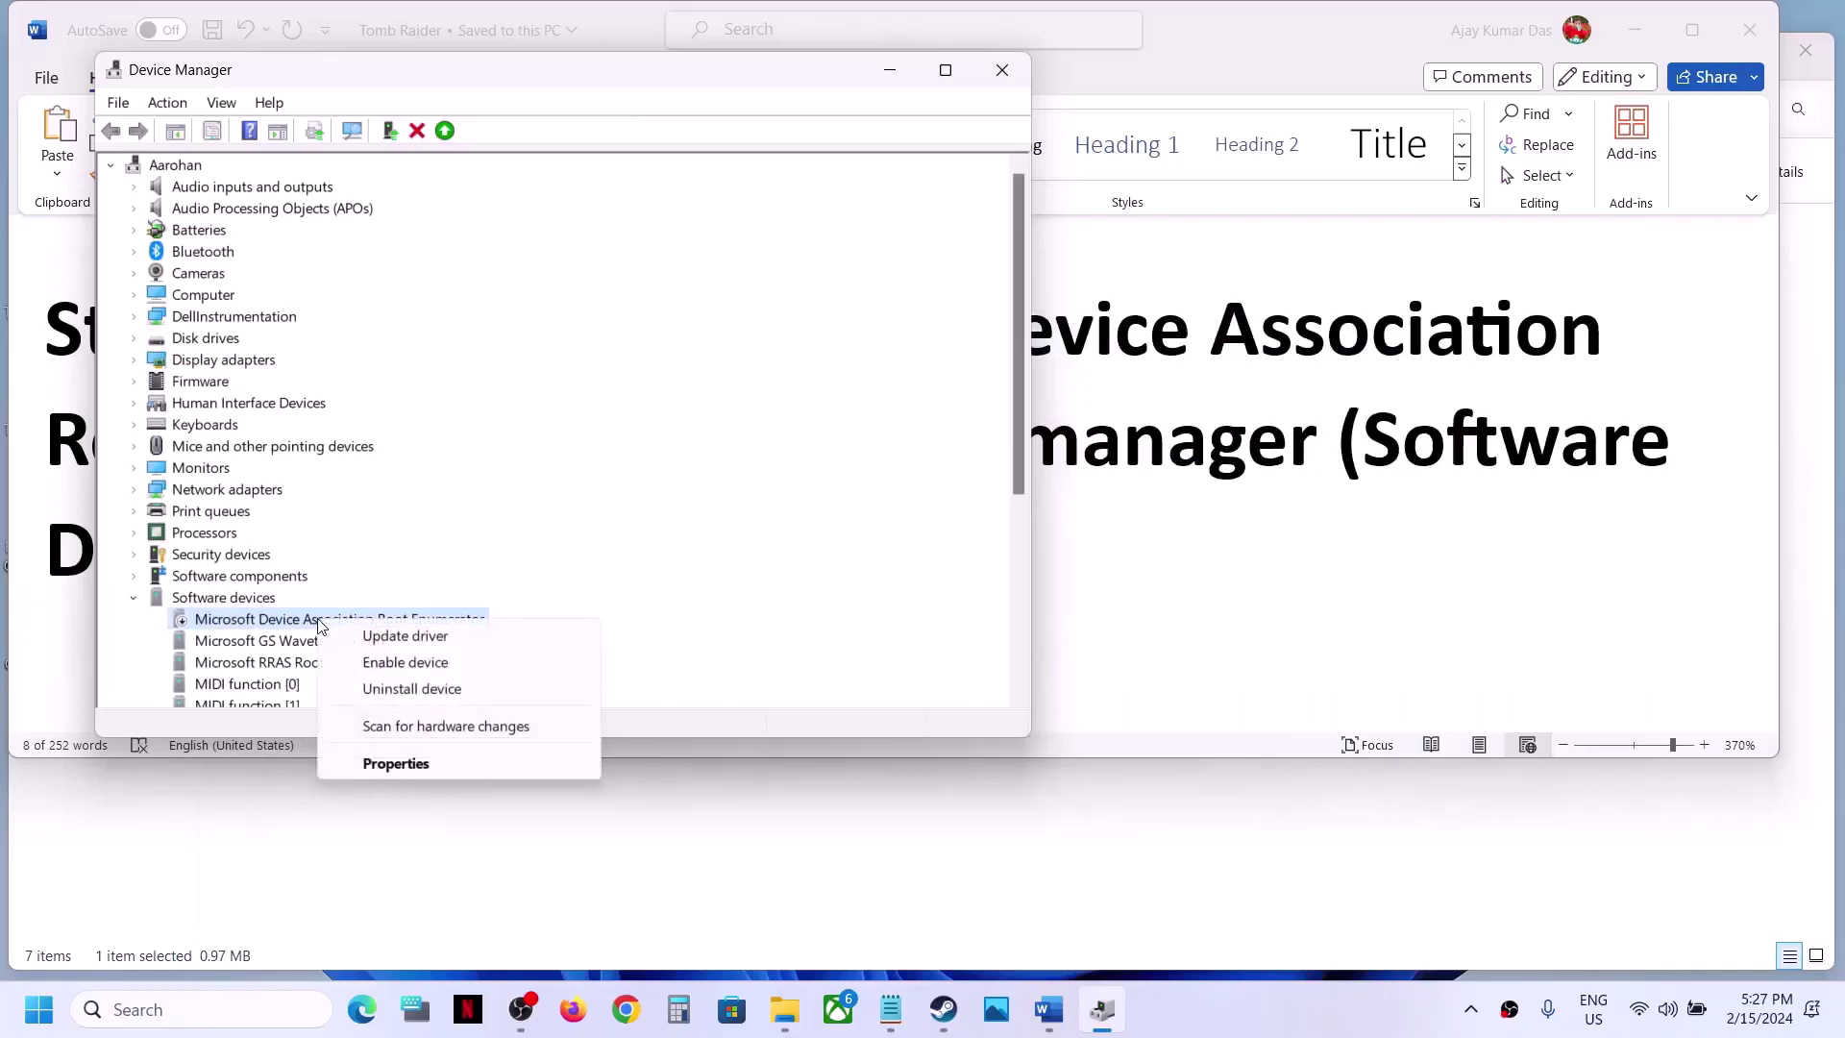
pyautogui.click(211, 625)
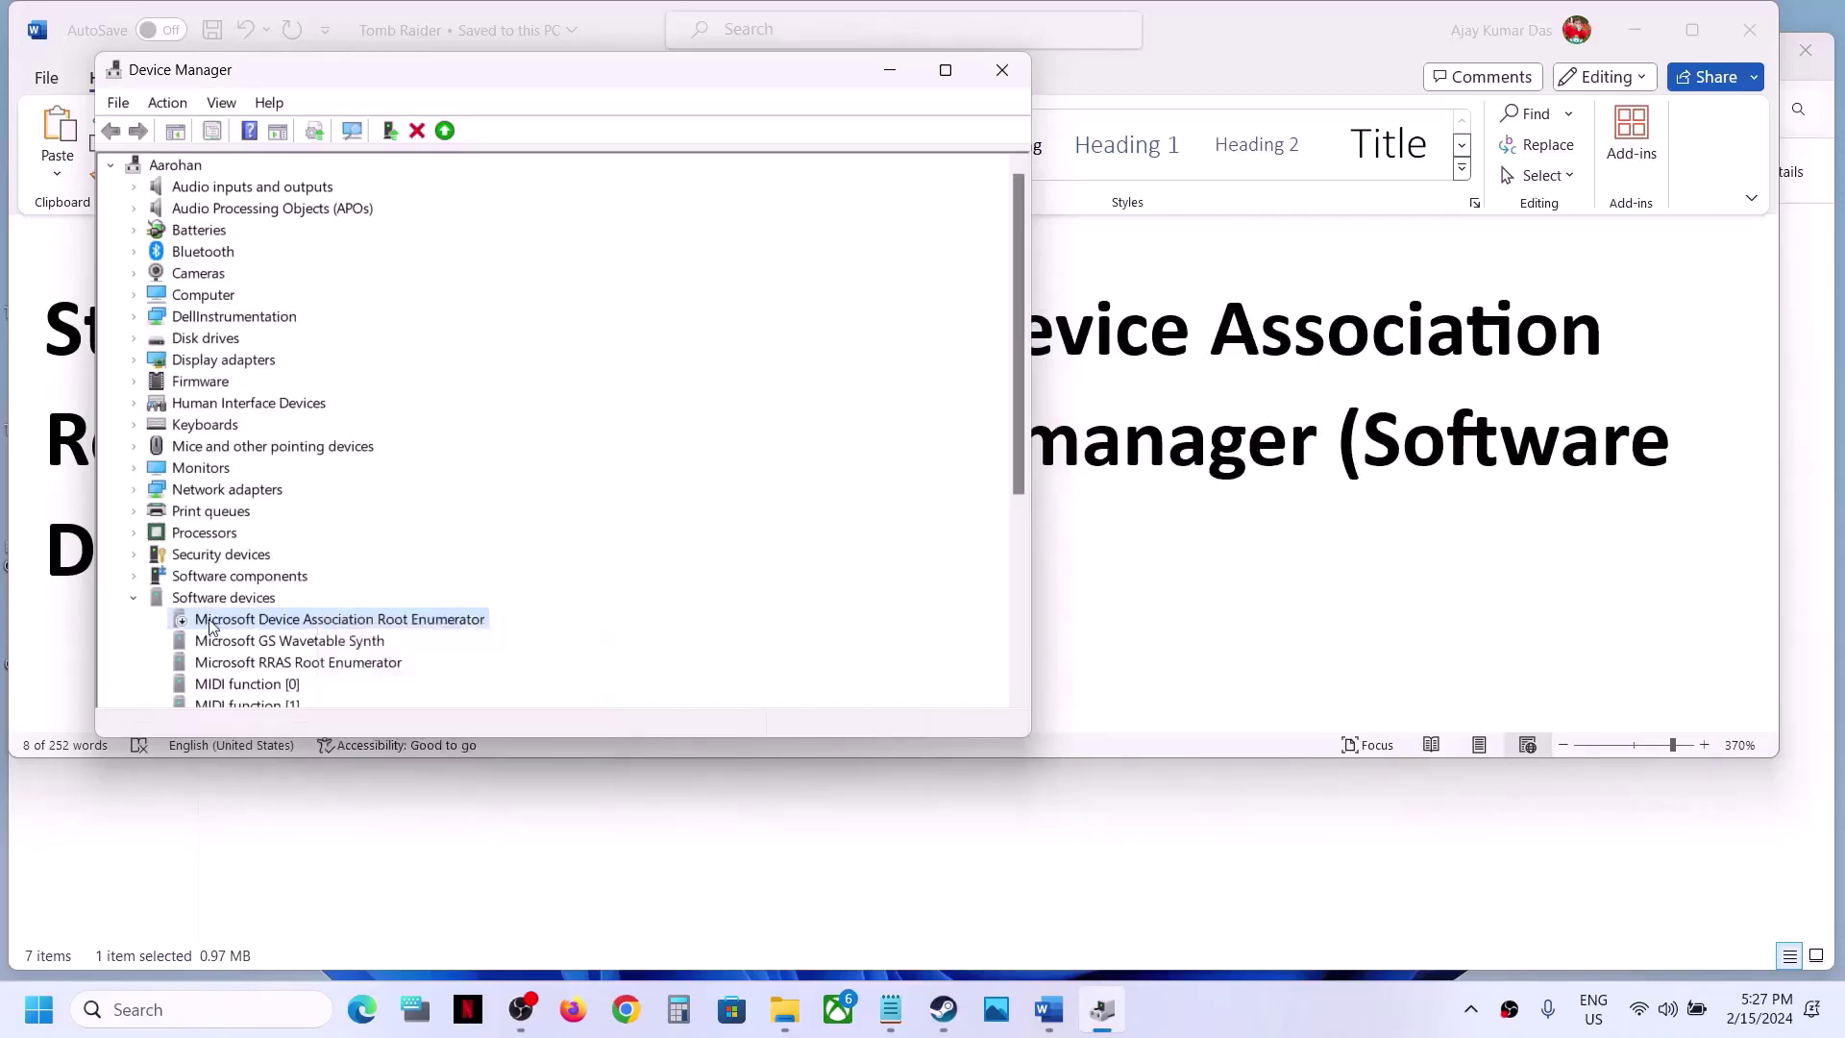
pyautogui.rightClick(212, 625)
pyautogui.click(313, 661)
pyautogui.click(999, 69)
# Review the notes, highlighting "Disable" and "restart the PC" in Step 6 and "prefer layered on DXGI swapchain" in Step 7.
pyautogui.scroll(-3, 636, 462)
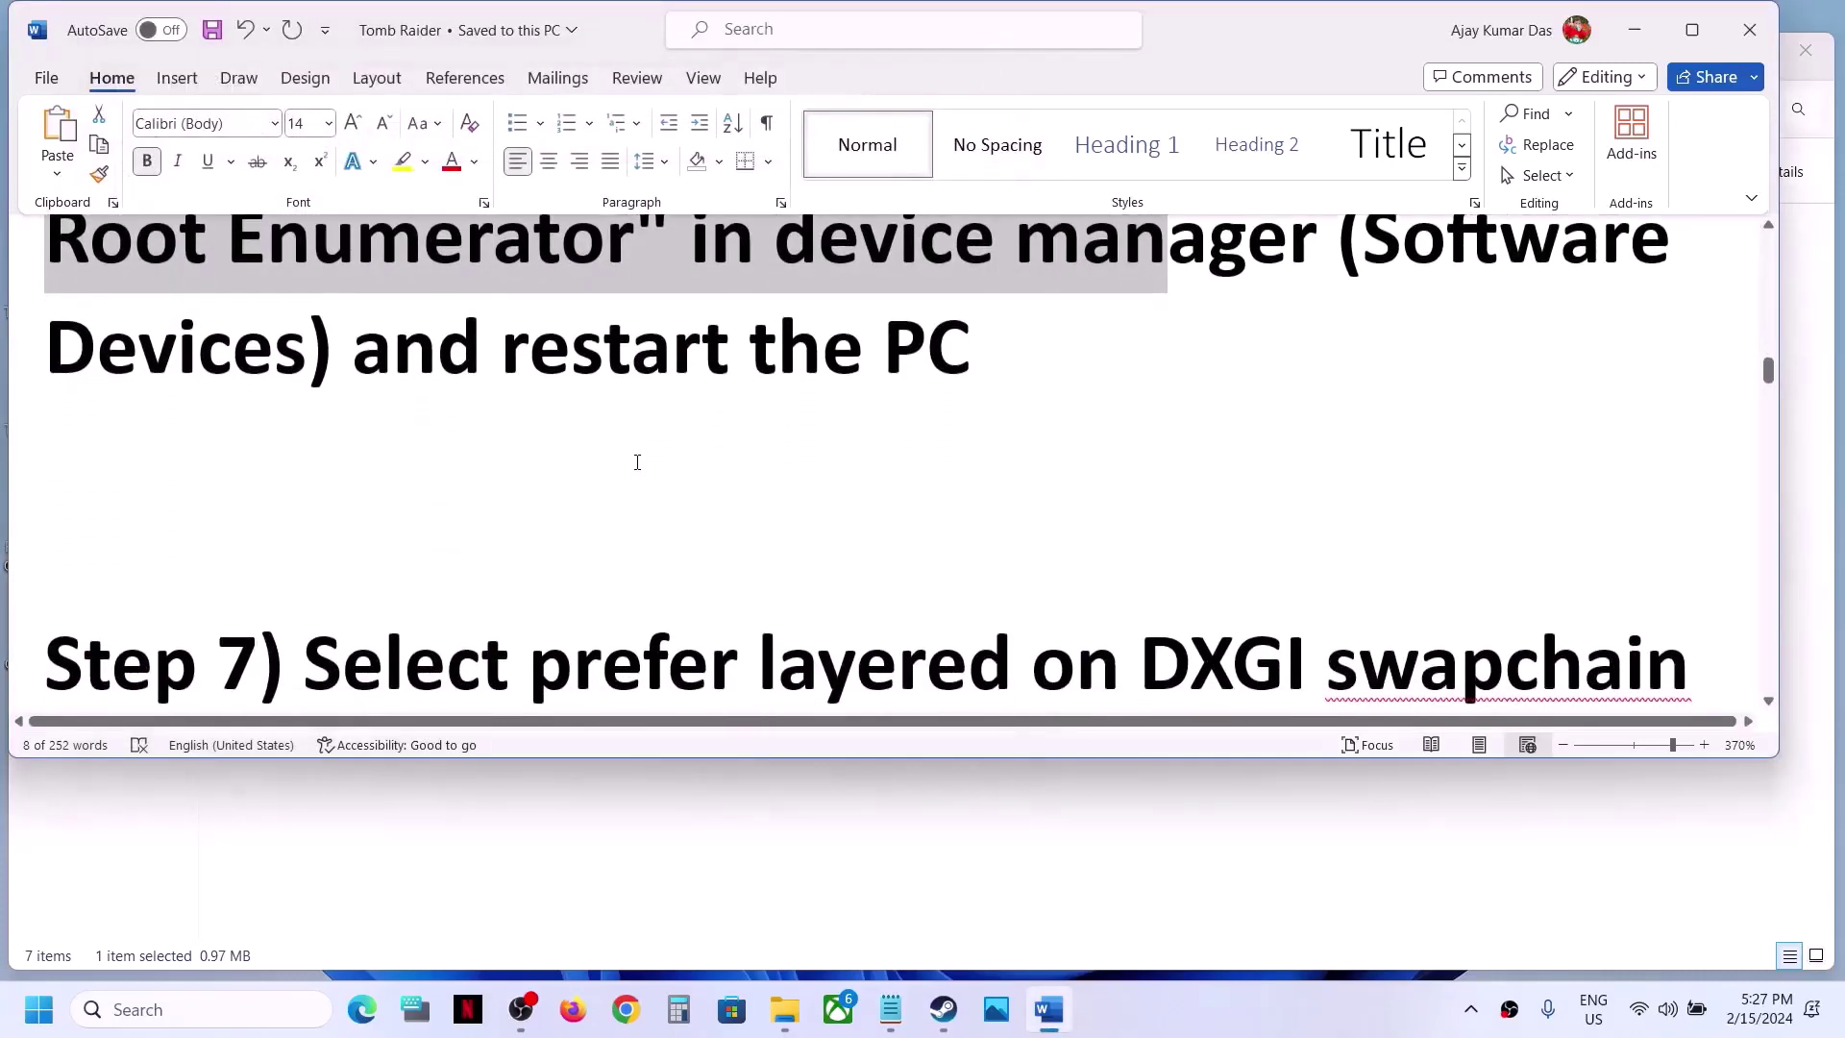
pyautogui.scroll(4, 637, 463)
pyautogui.scroll(-3, 956, 443)
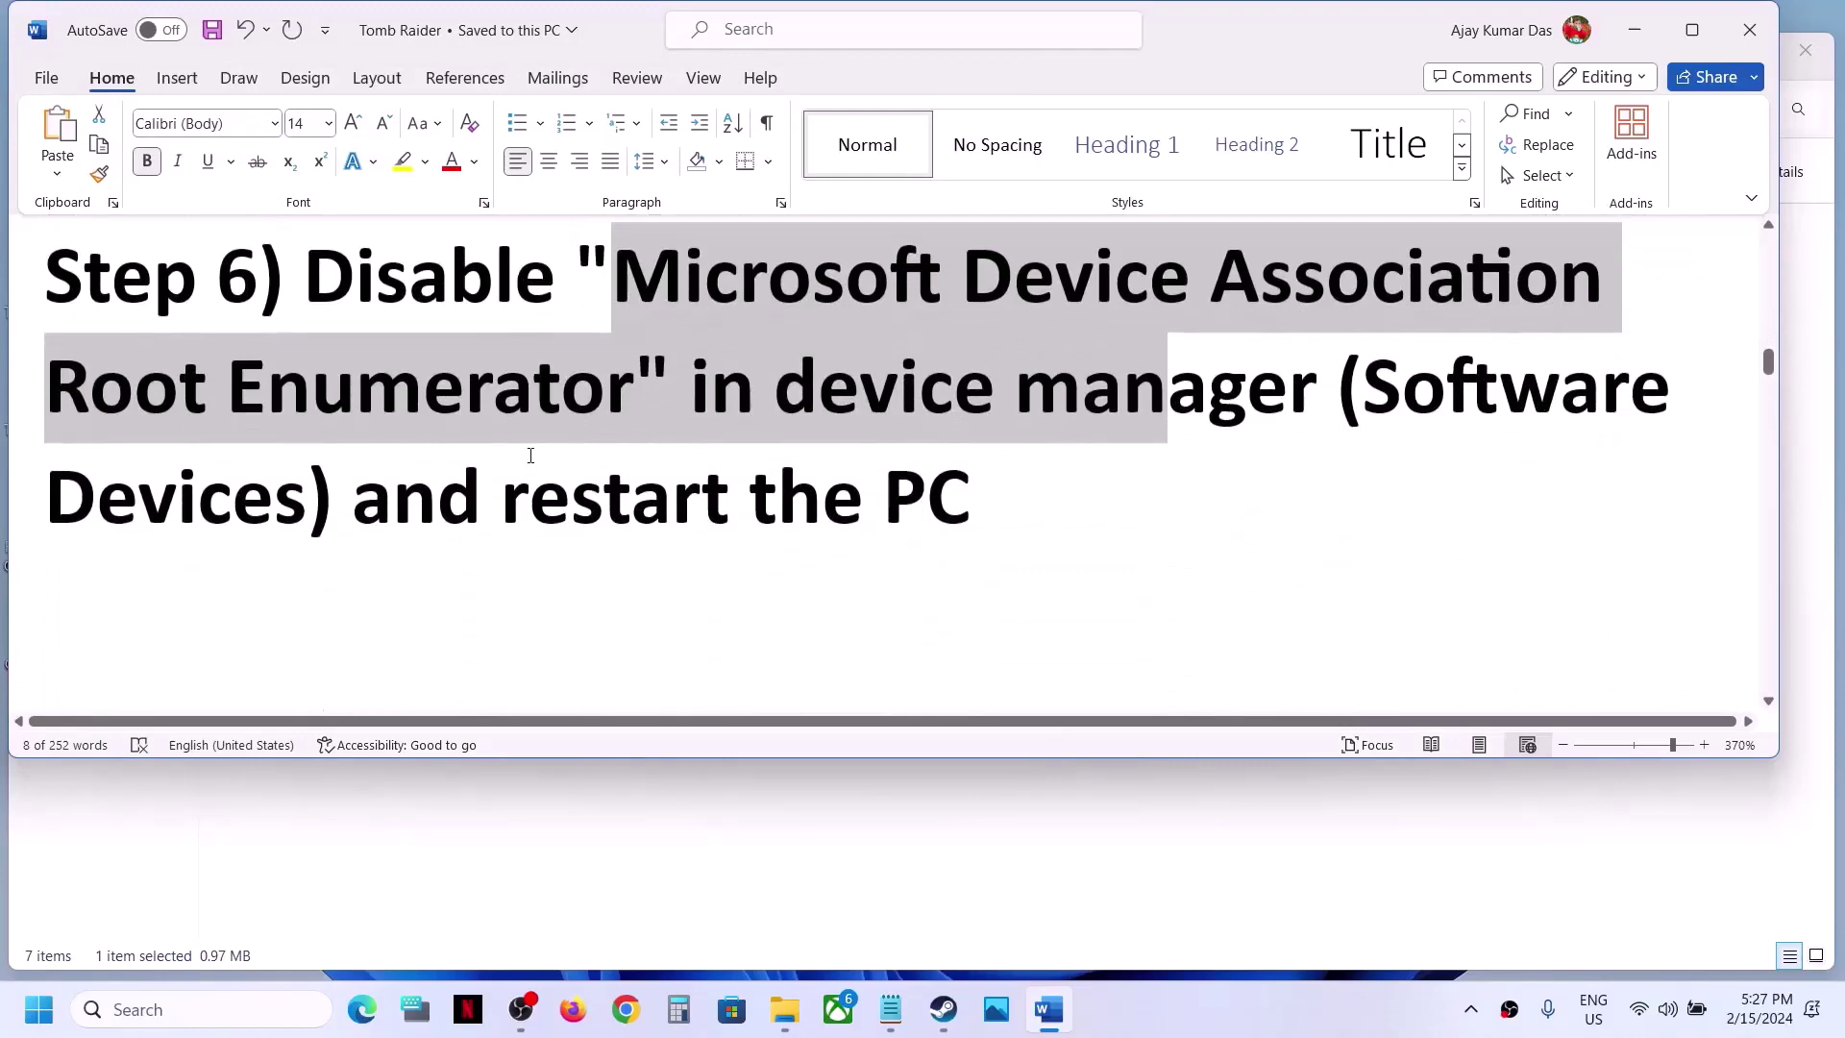
pyautogui.click(530, 458)
pyautogui.doubleClick(424, 280)
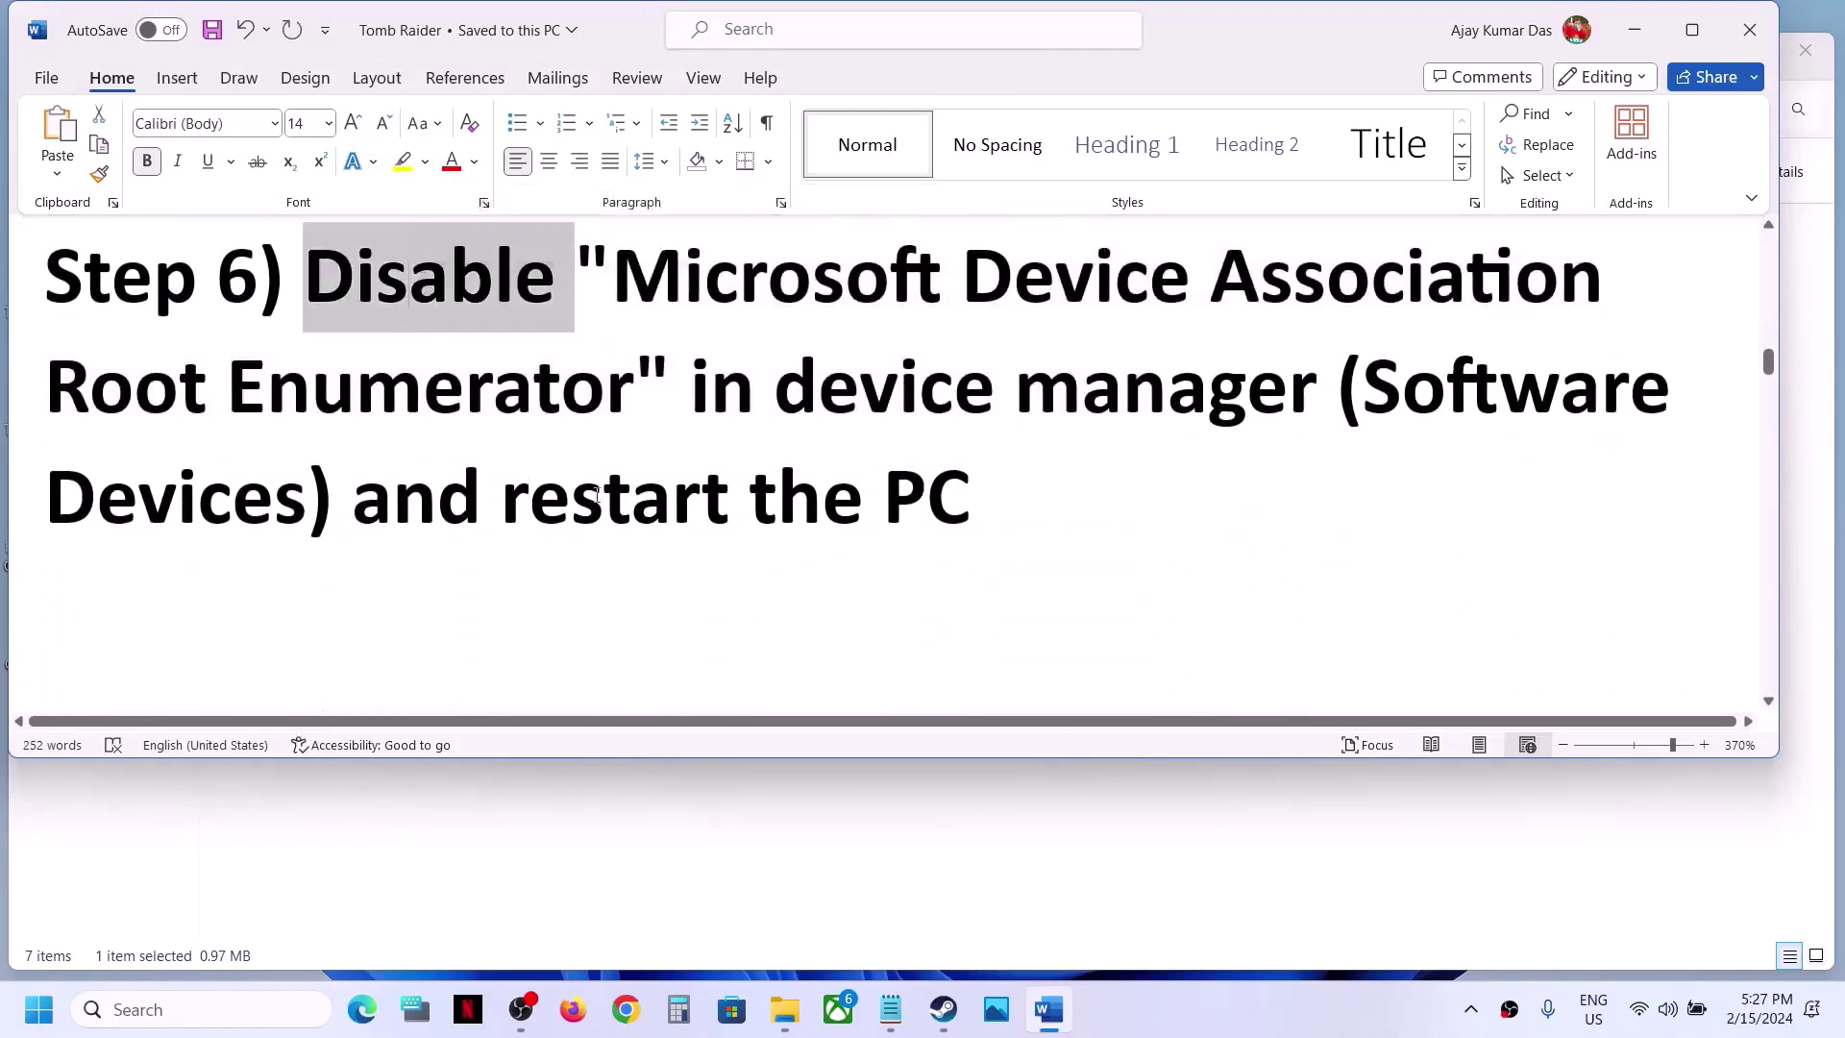
pyautogui.moveTo(502, 495); pyautogui.dragTo(1070, 465)
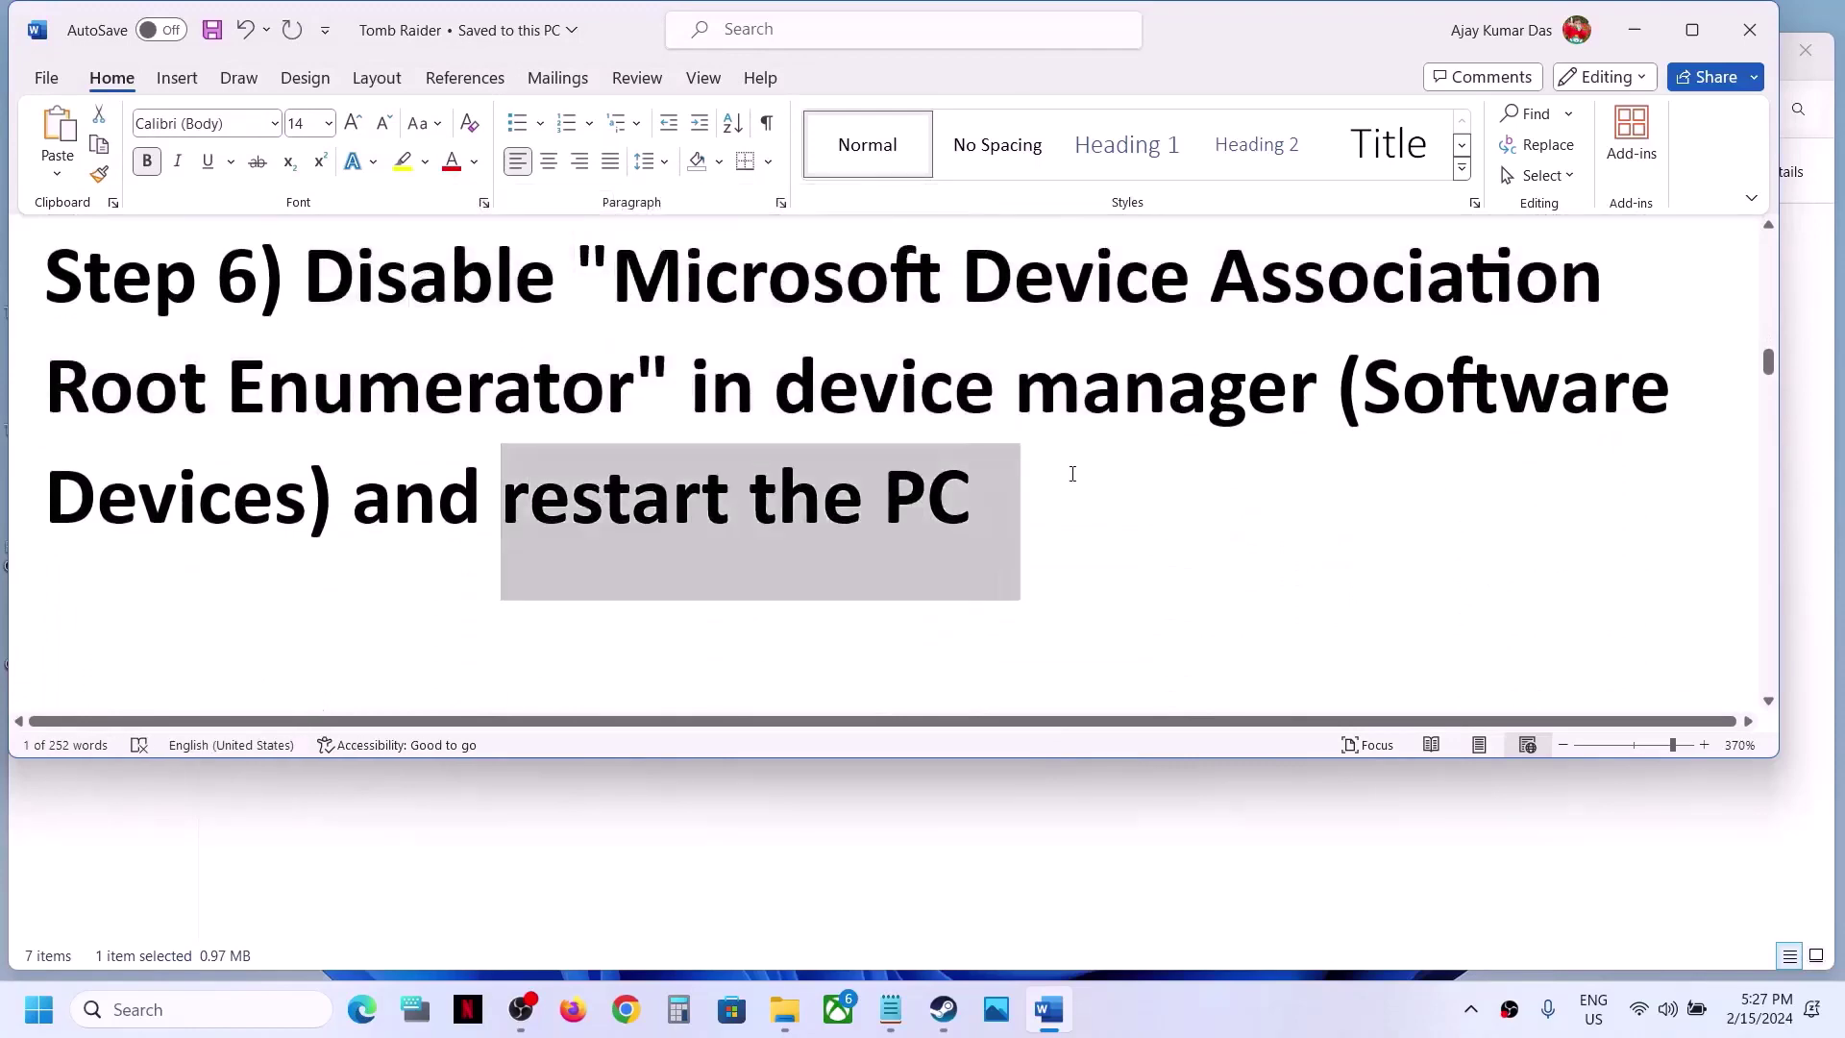
pyautogui.click(629, 504)
pyautogui.scroll(-4, 627, 508)
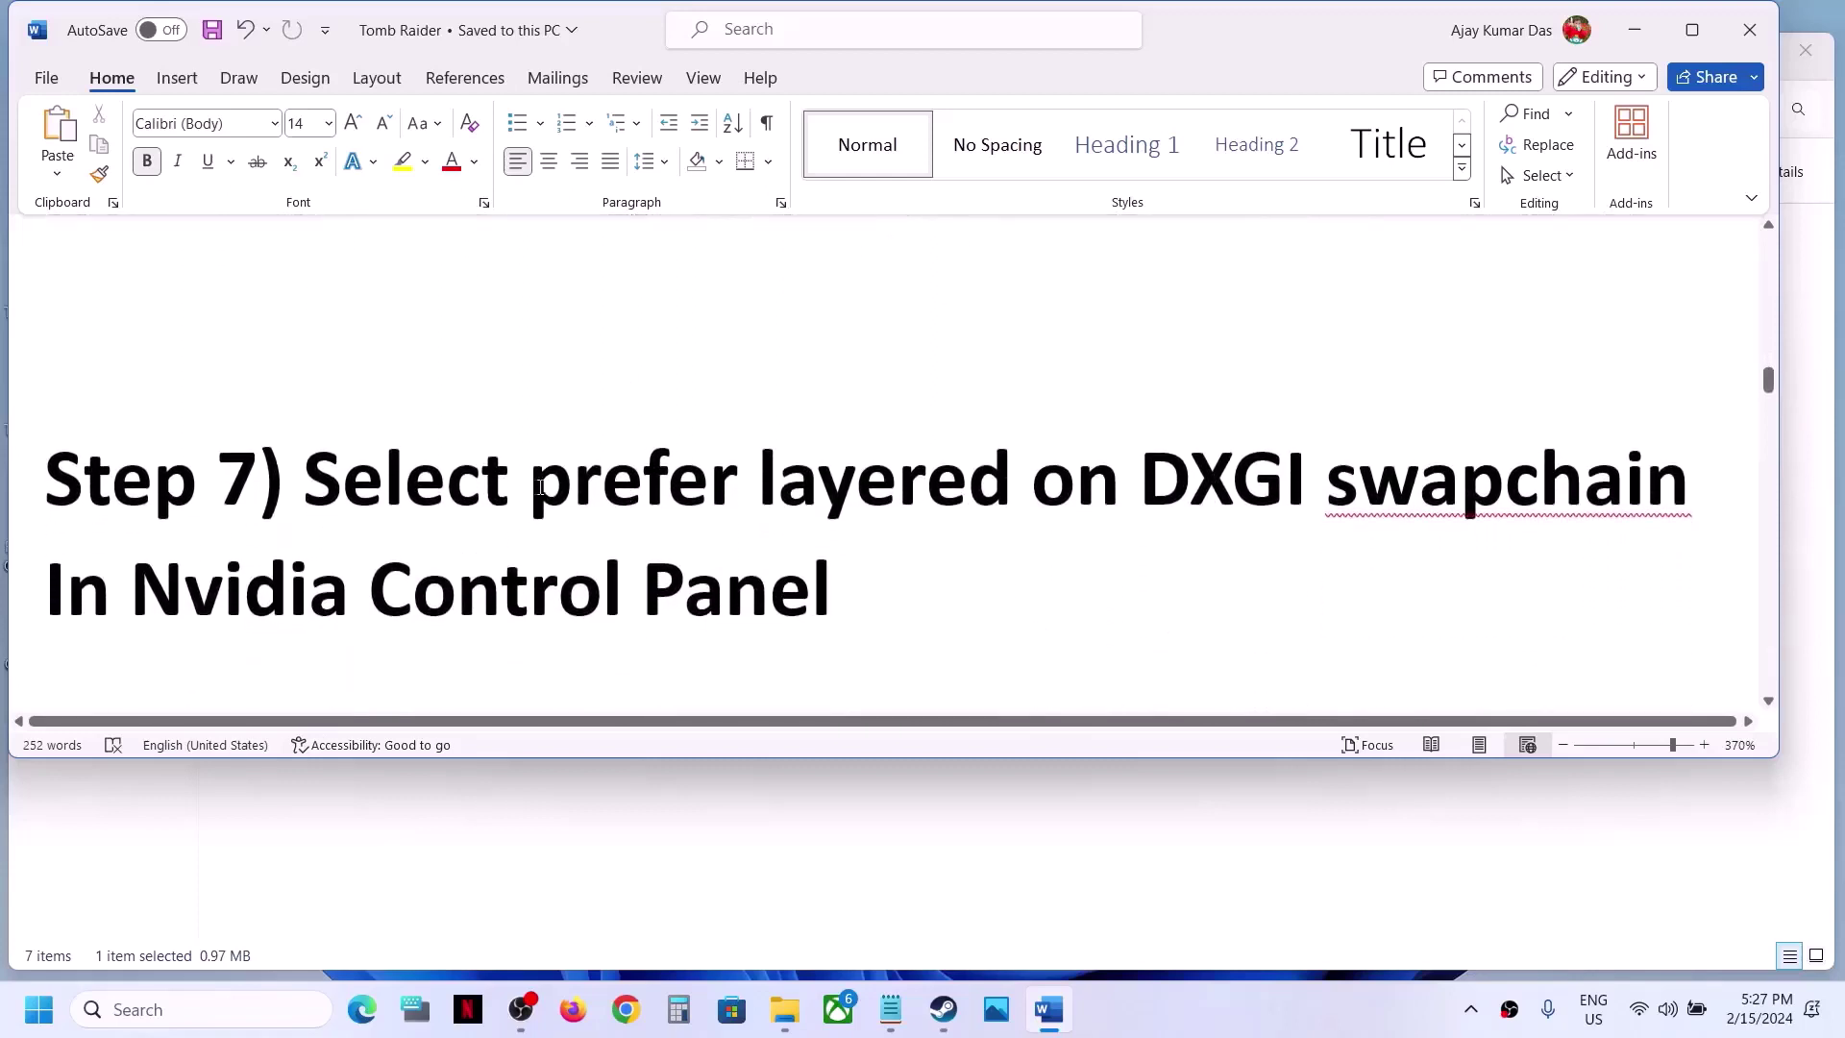
pyautogui.moveTo(536, 486); pyautogui.dragTo(1384, 484)
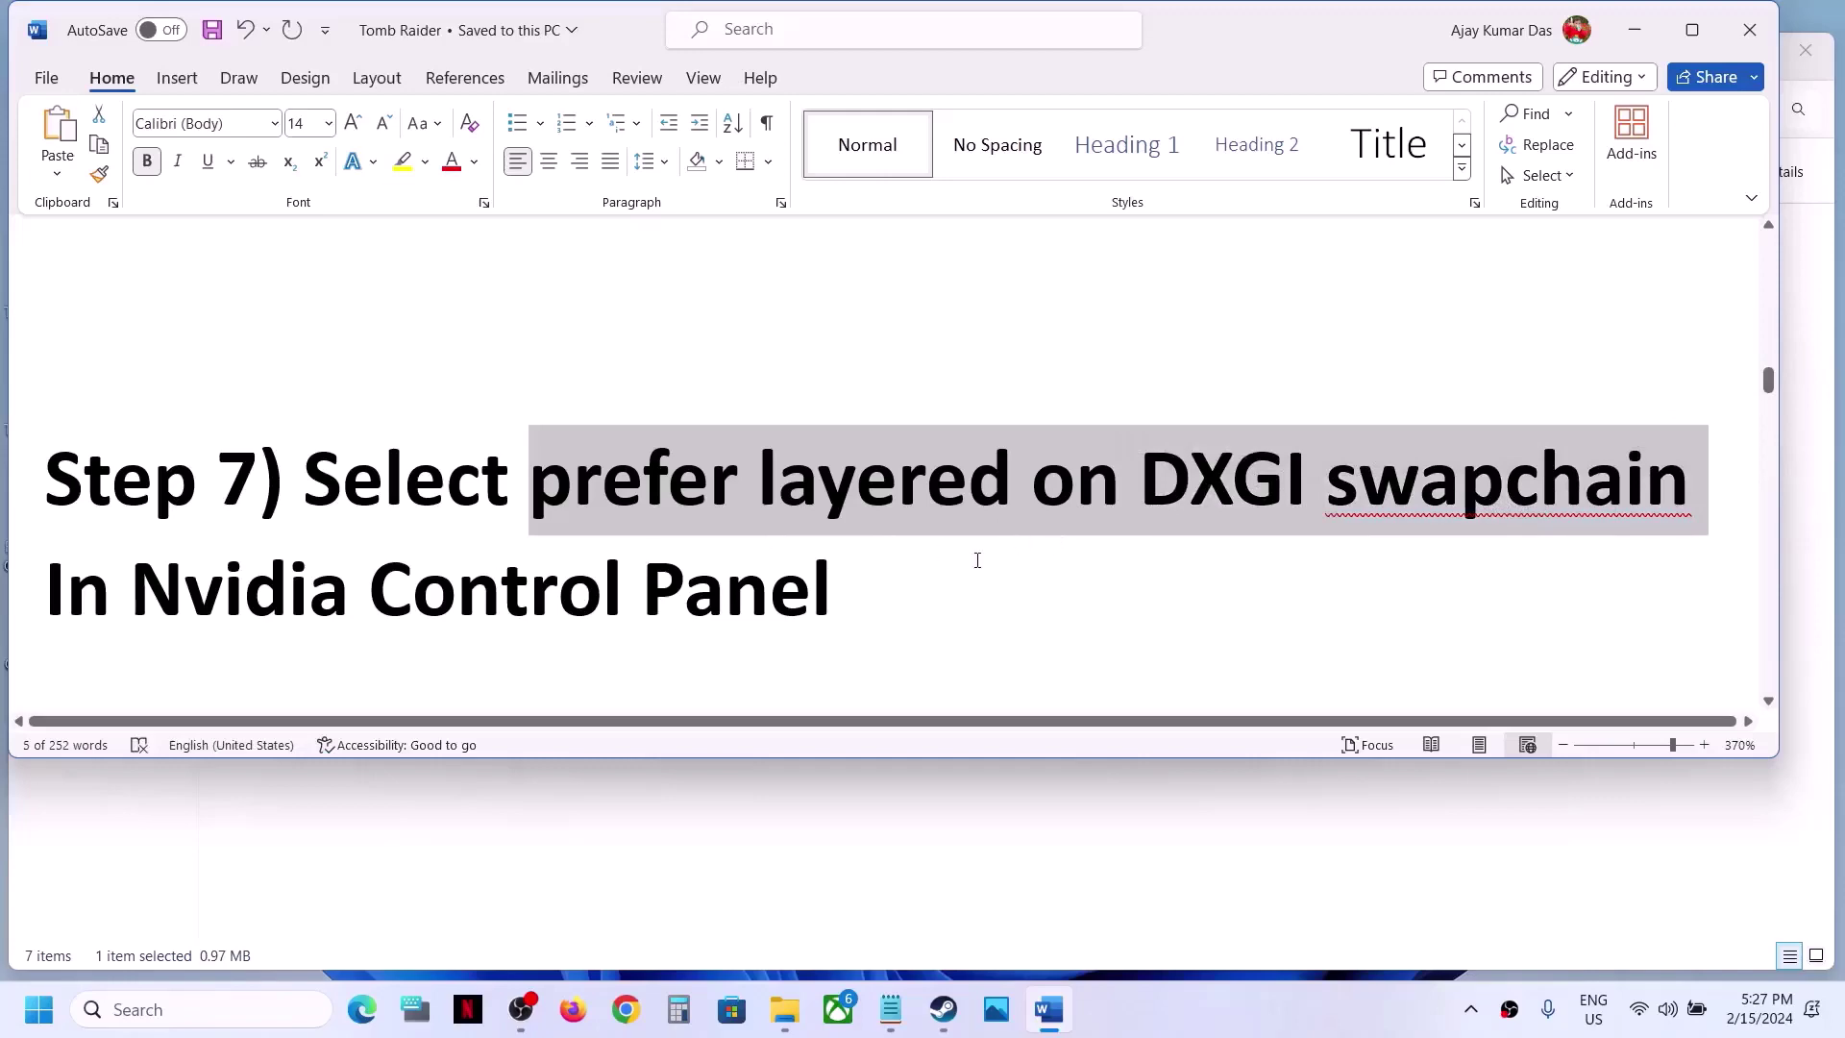
# Open NVIDIA Control Panel from the desktop and go to the program-specific settings under Manage 3D settings.
pyautogui.press('super+d')
pyautogui.rightClick(1084, 461)
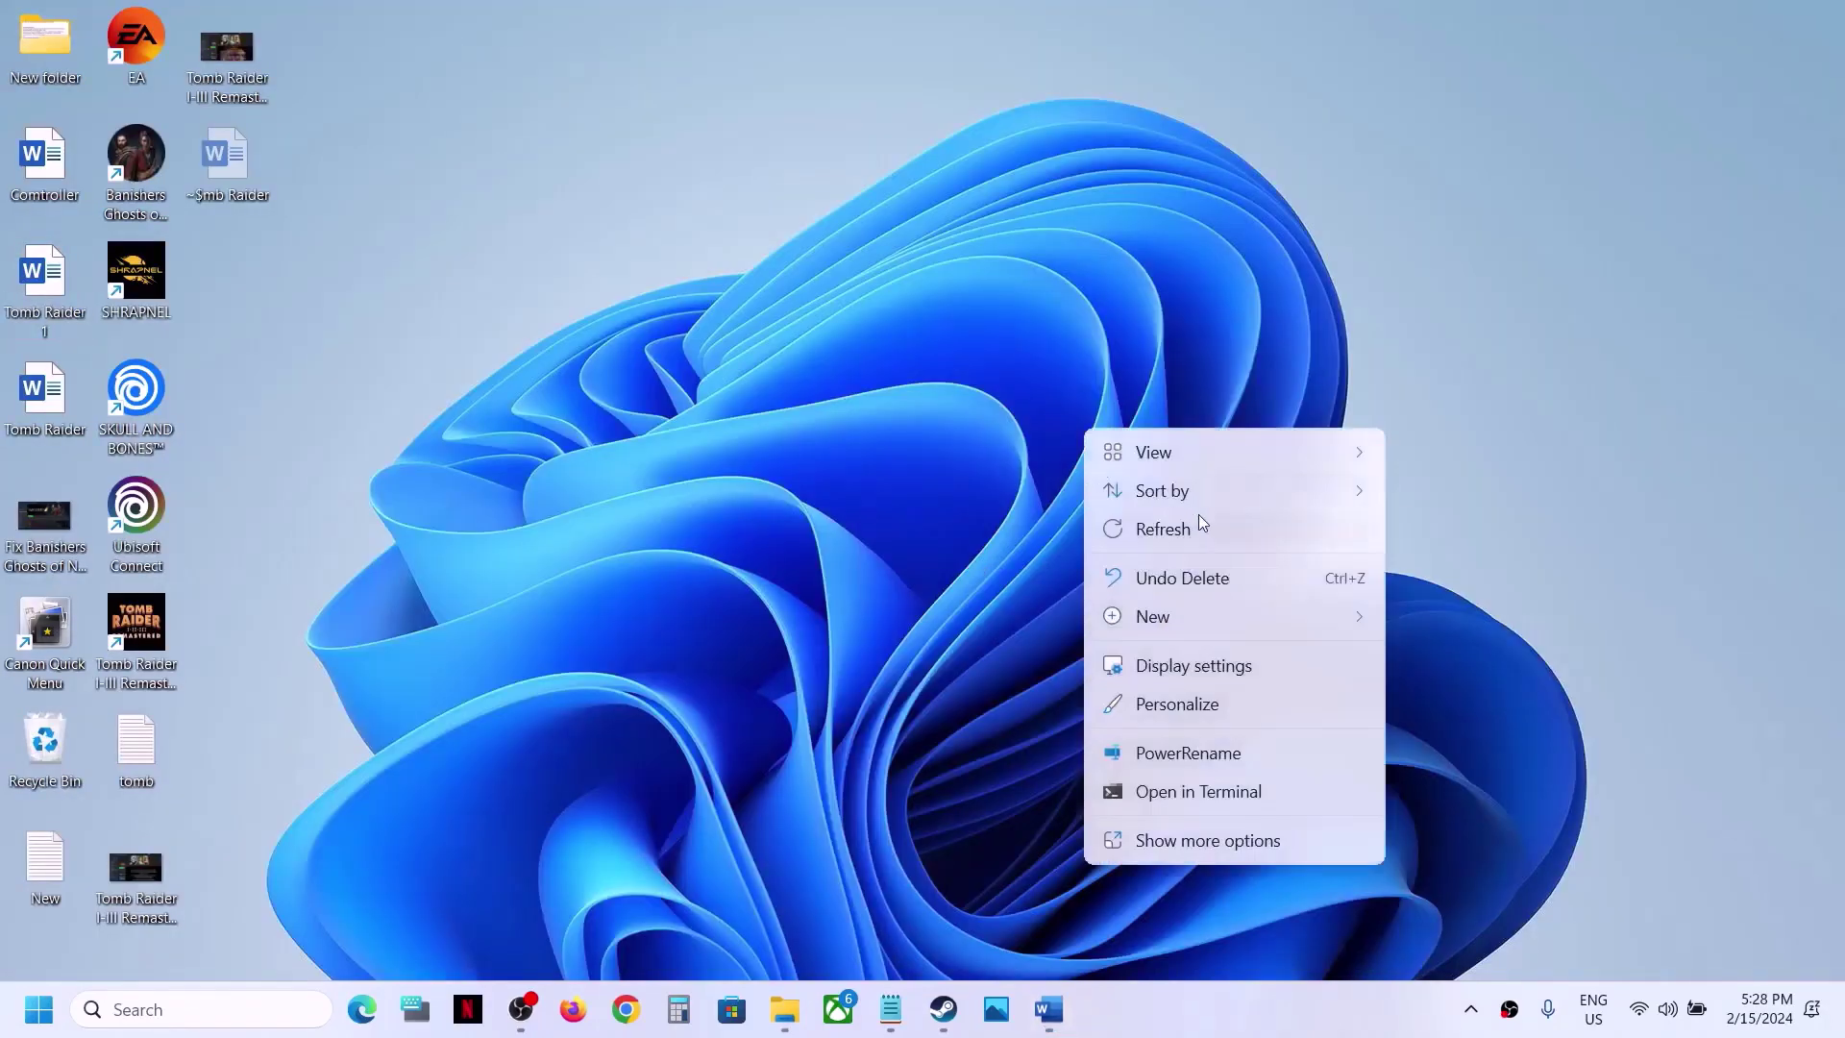
pyautogui.click(1205, 843)
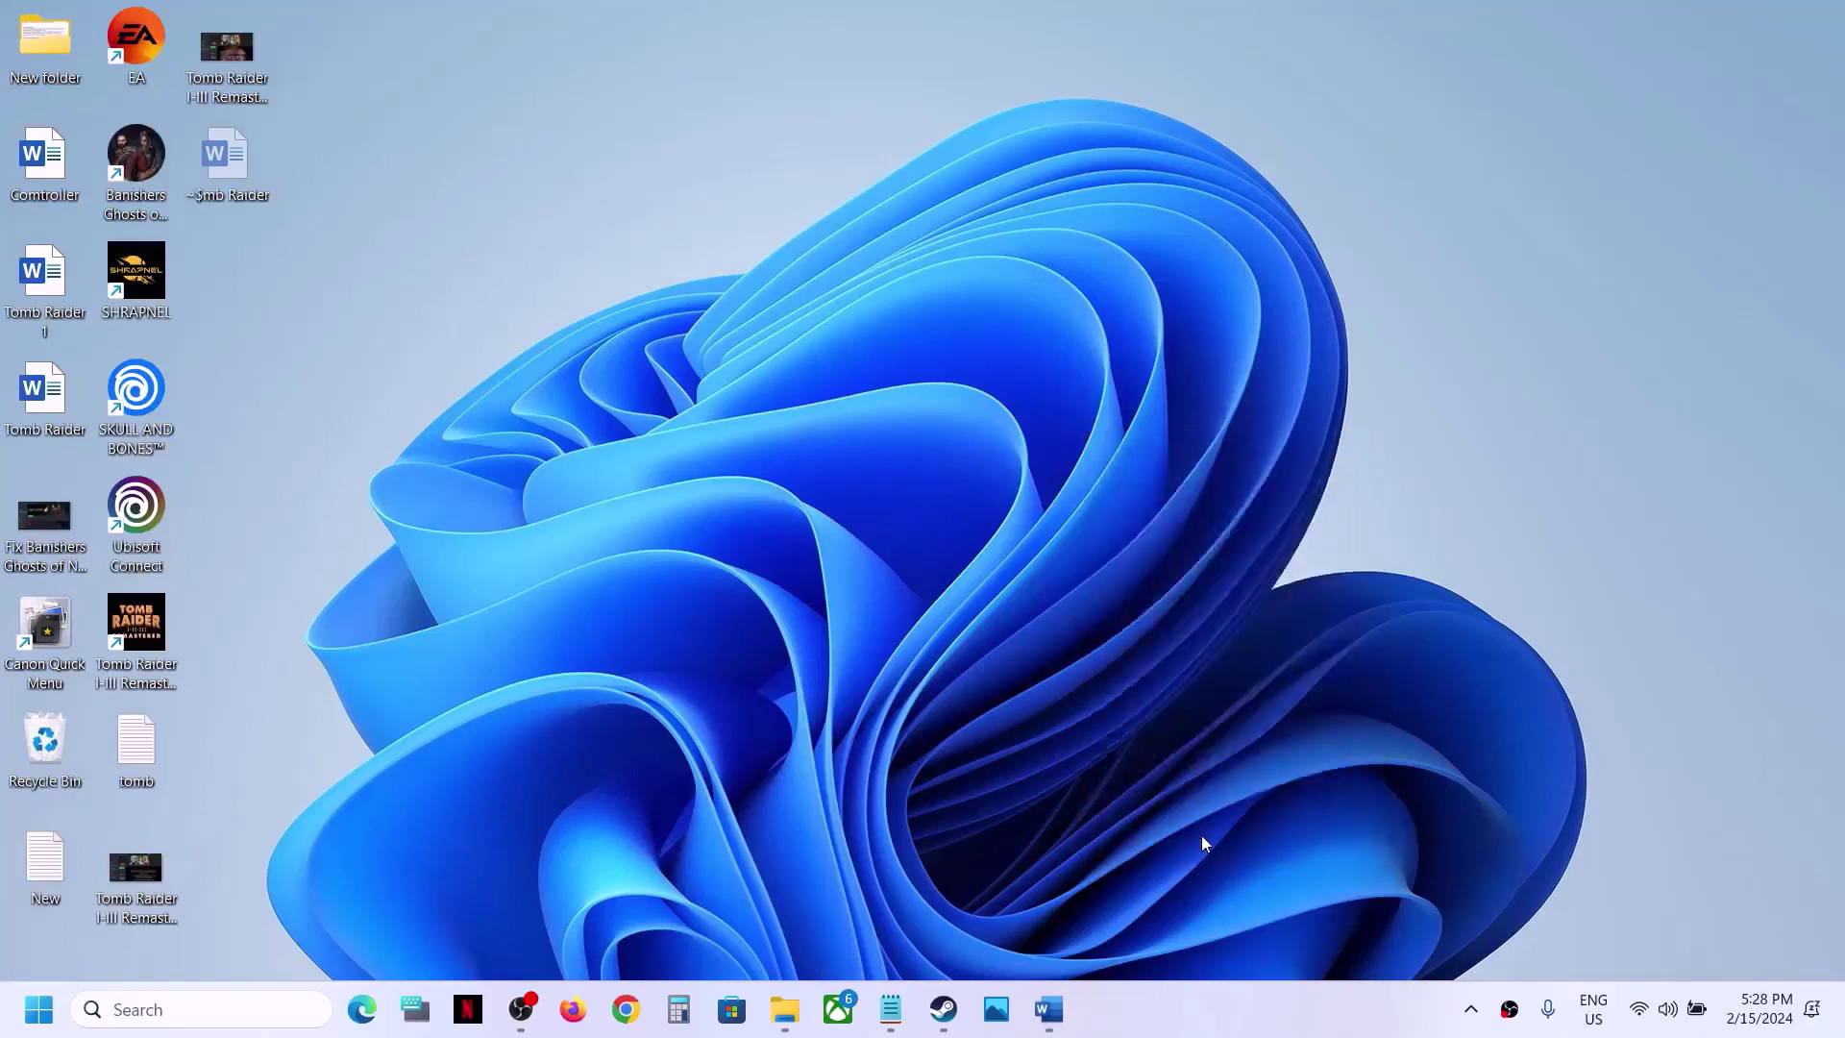
pyautogui.click(1189, 682)
pyautogui.click(943, 1009)
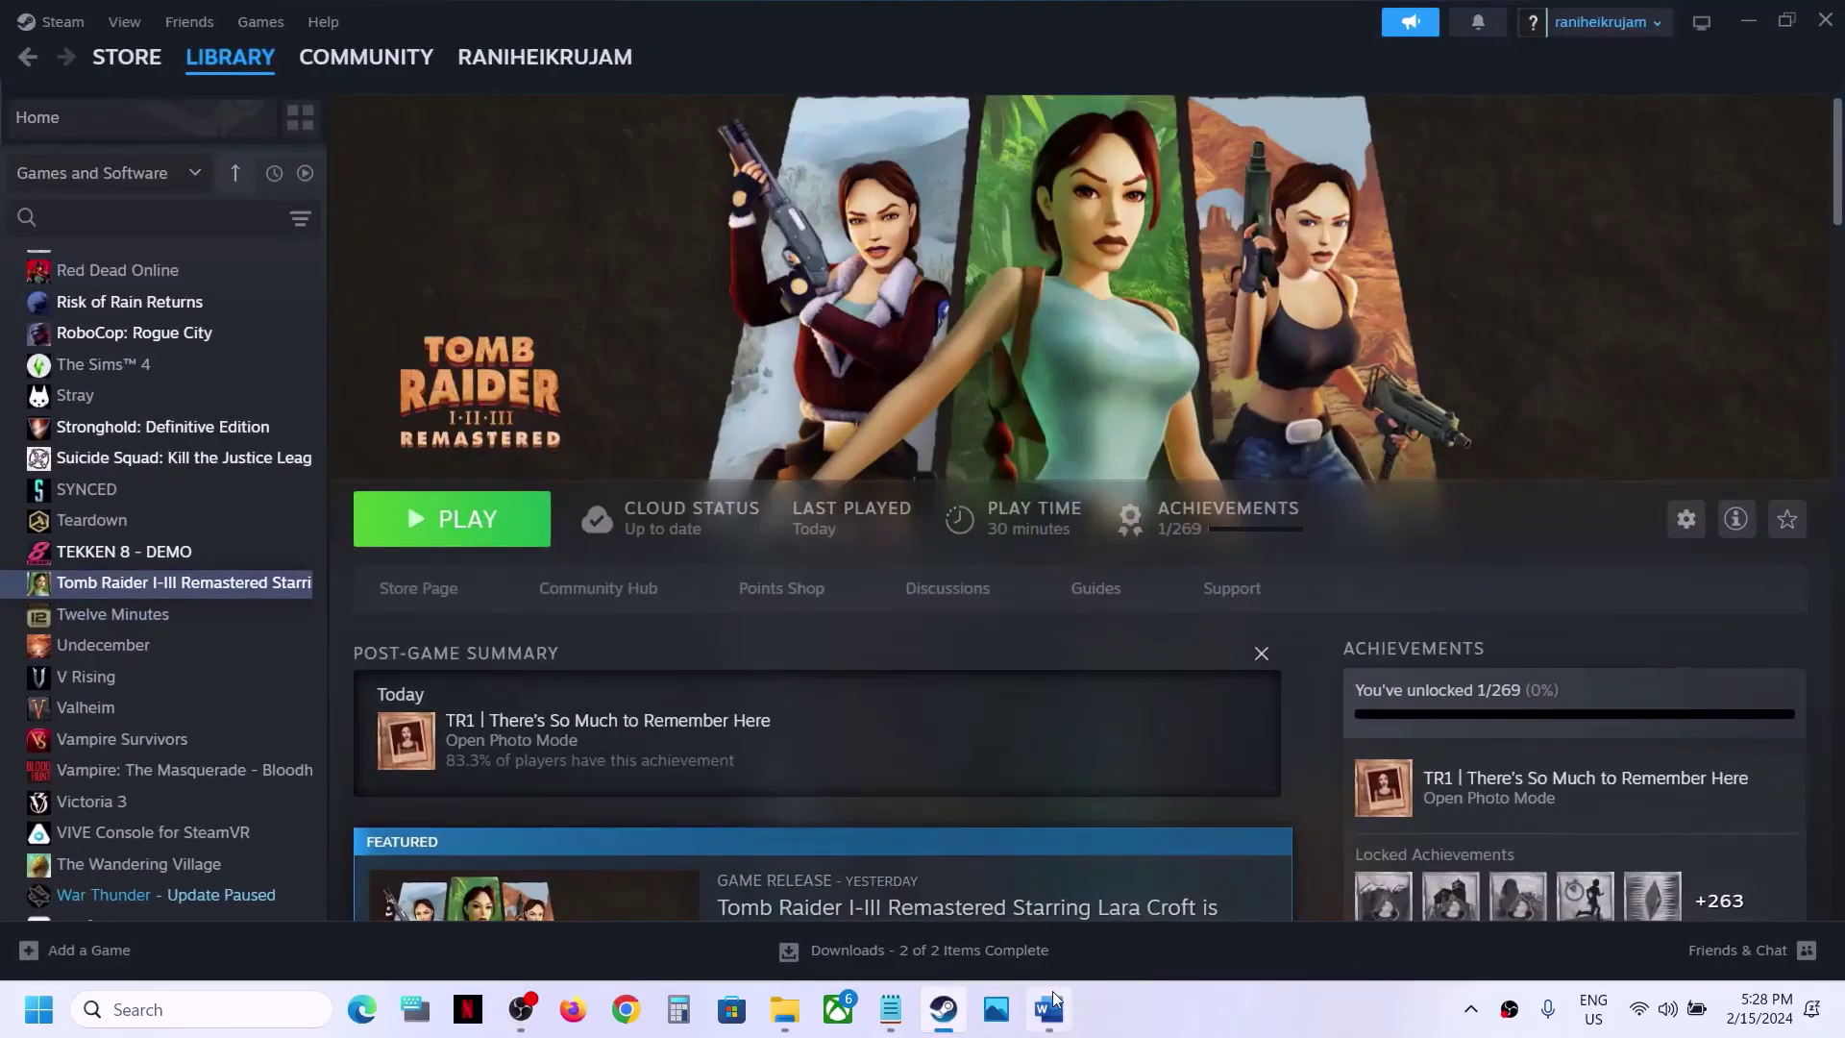
pyautogui.moveTo(1053, 1022)
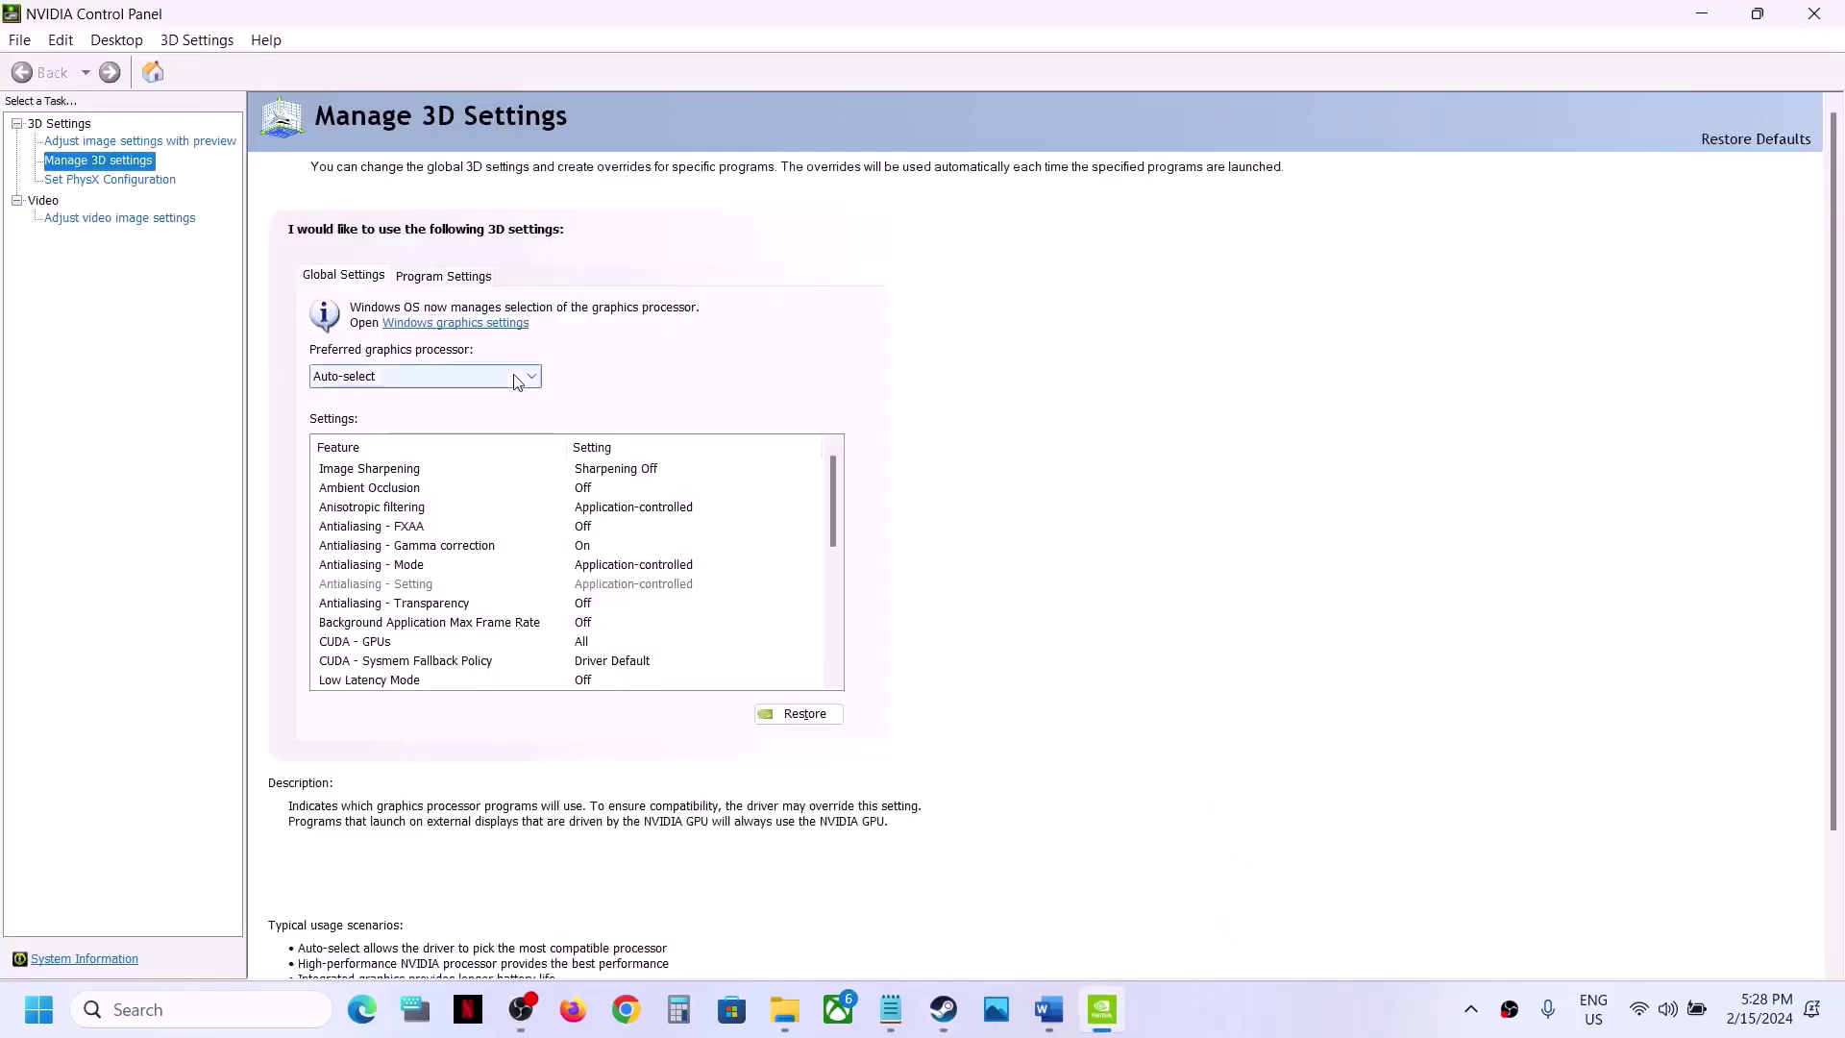
pyautogui.click(89, 163)
pyautogui.click(461, 277)
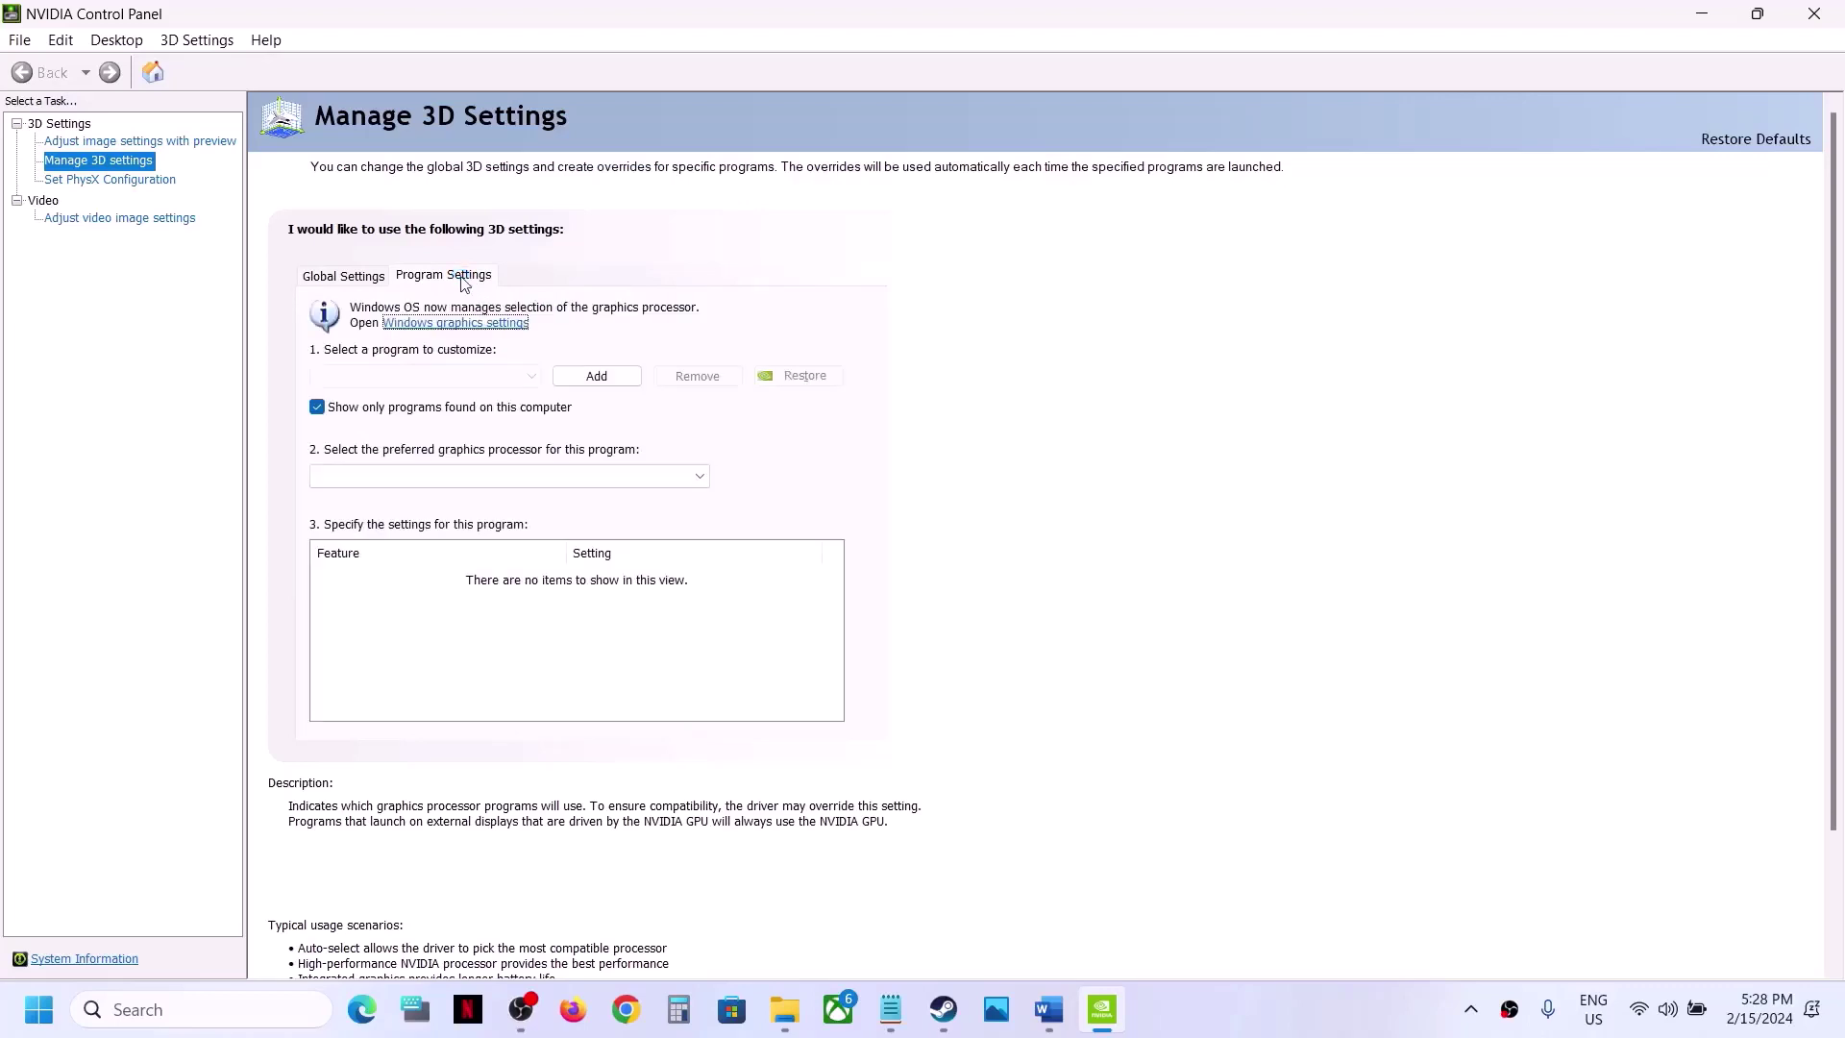
# Start adding a program to customize and browse to the Steam folder in Program Files (x86) on drive C.
pyautogui.click(596, 375)
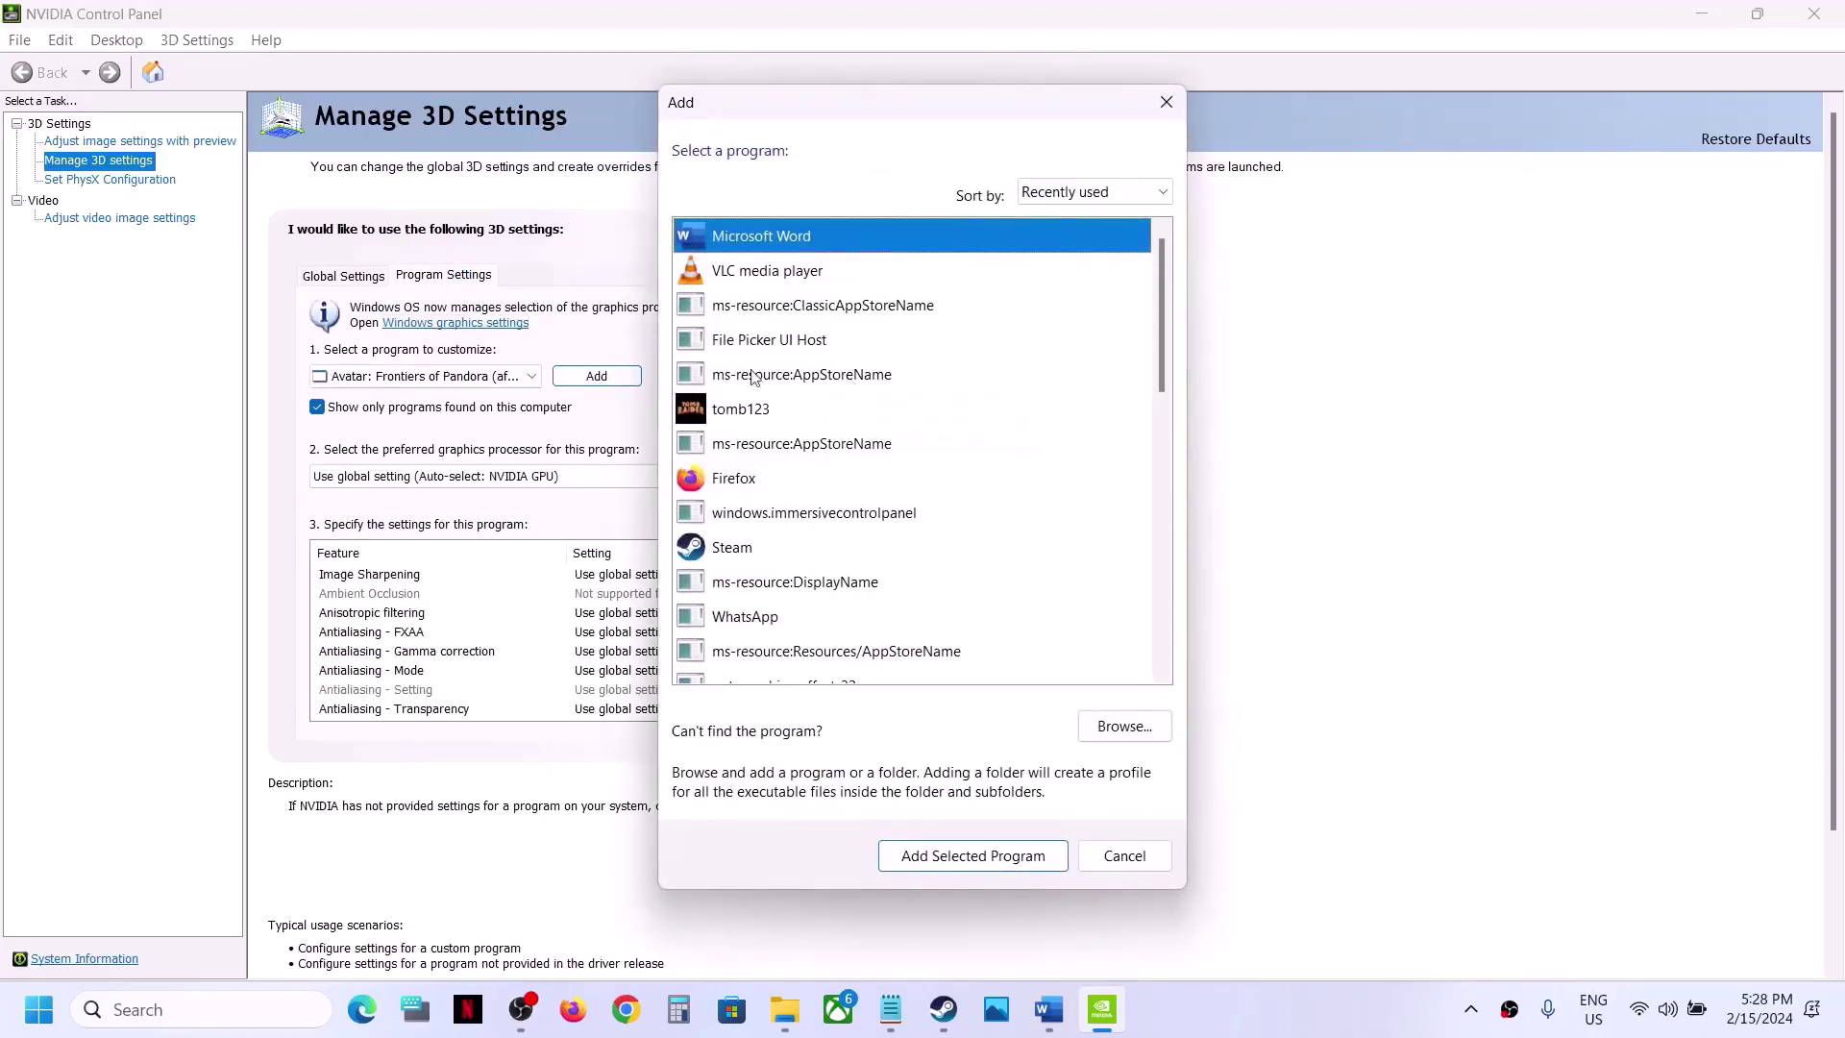
pyautogui.click(751, 404)
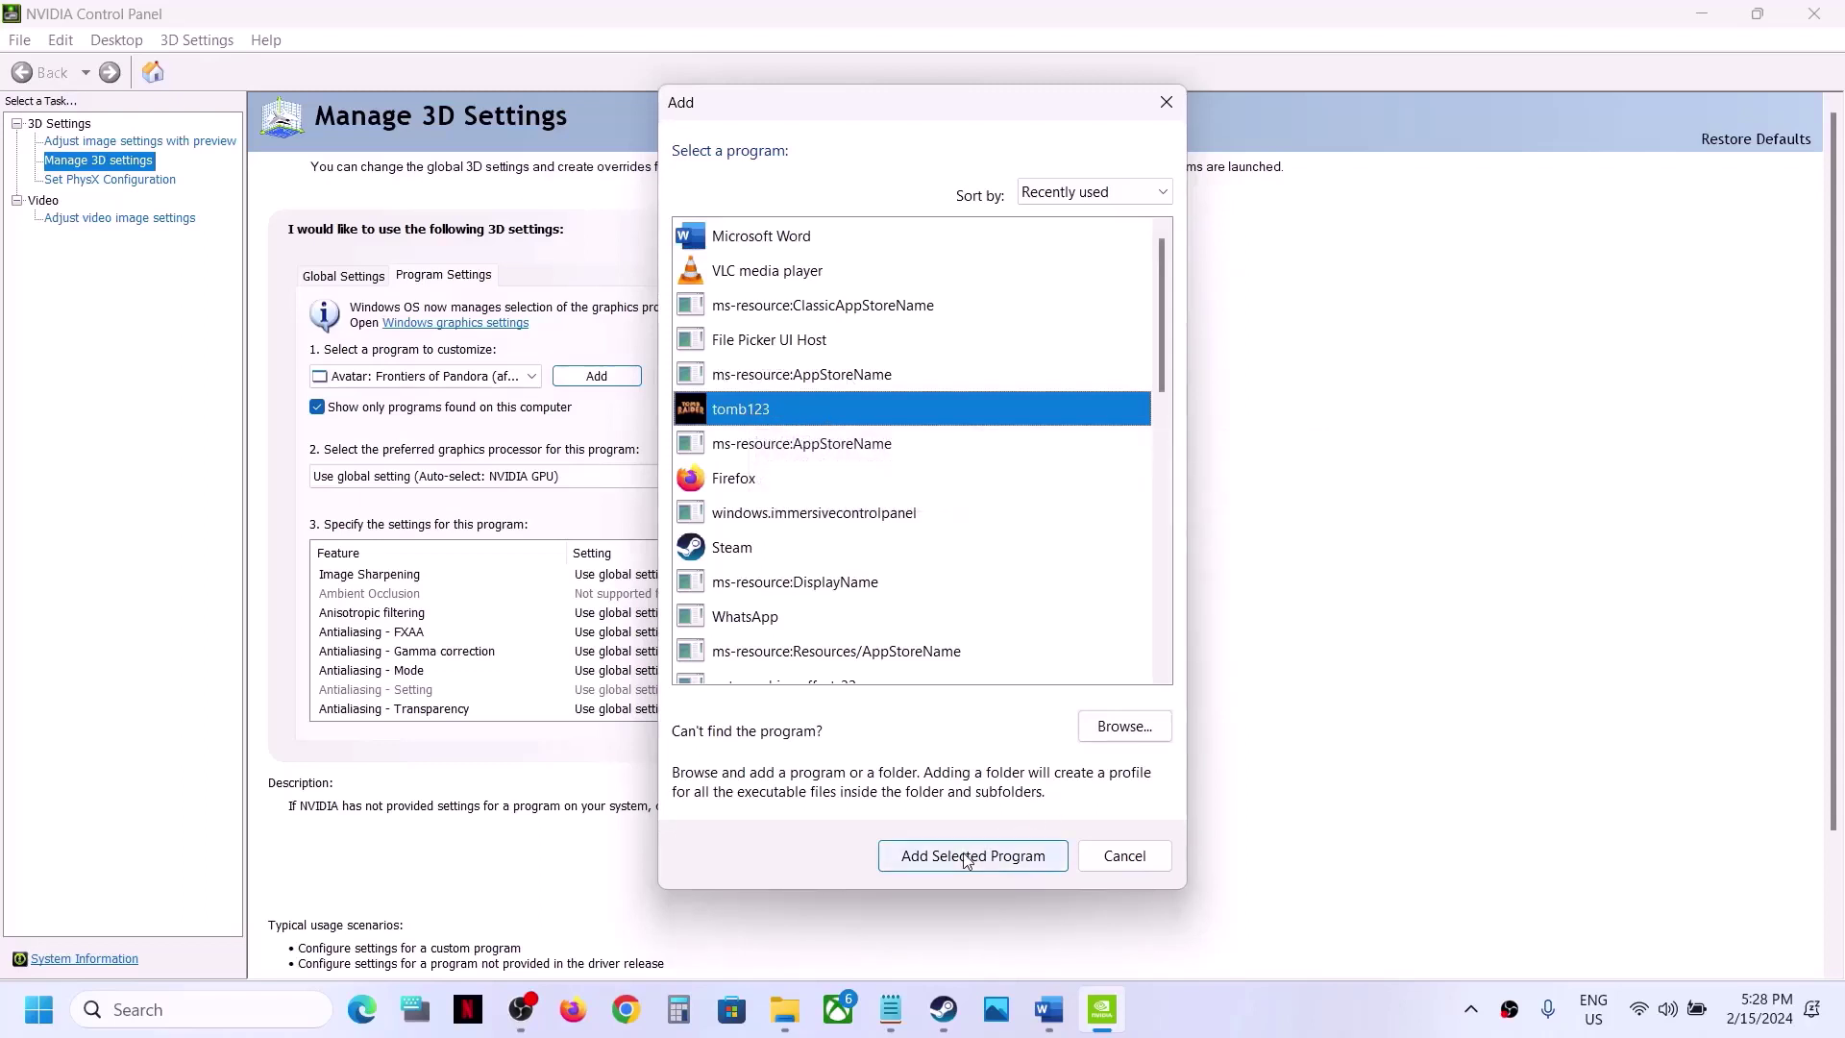
pyautogui.click(1123, 729)
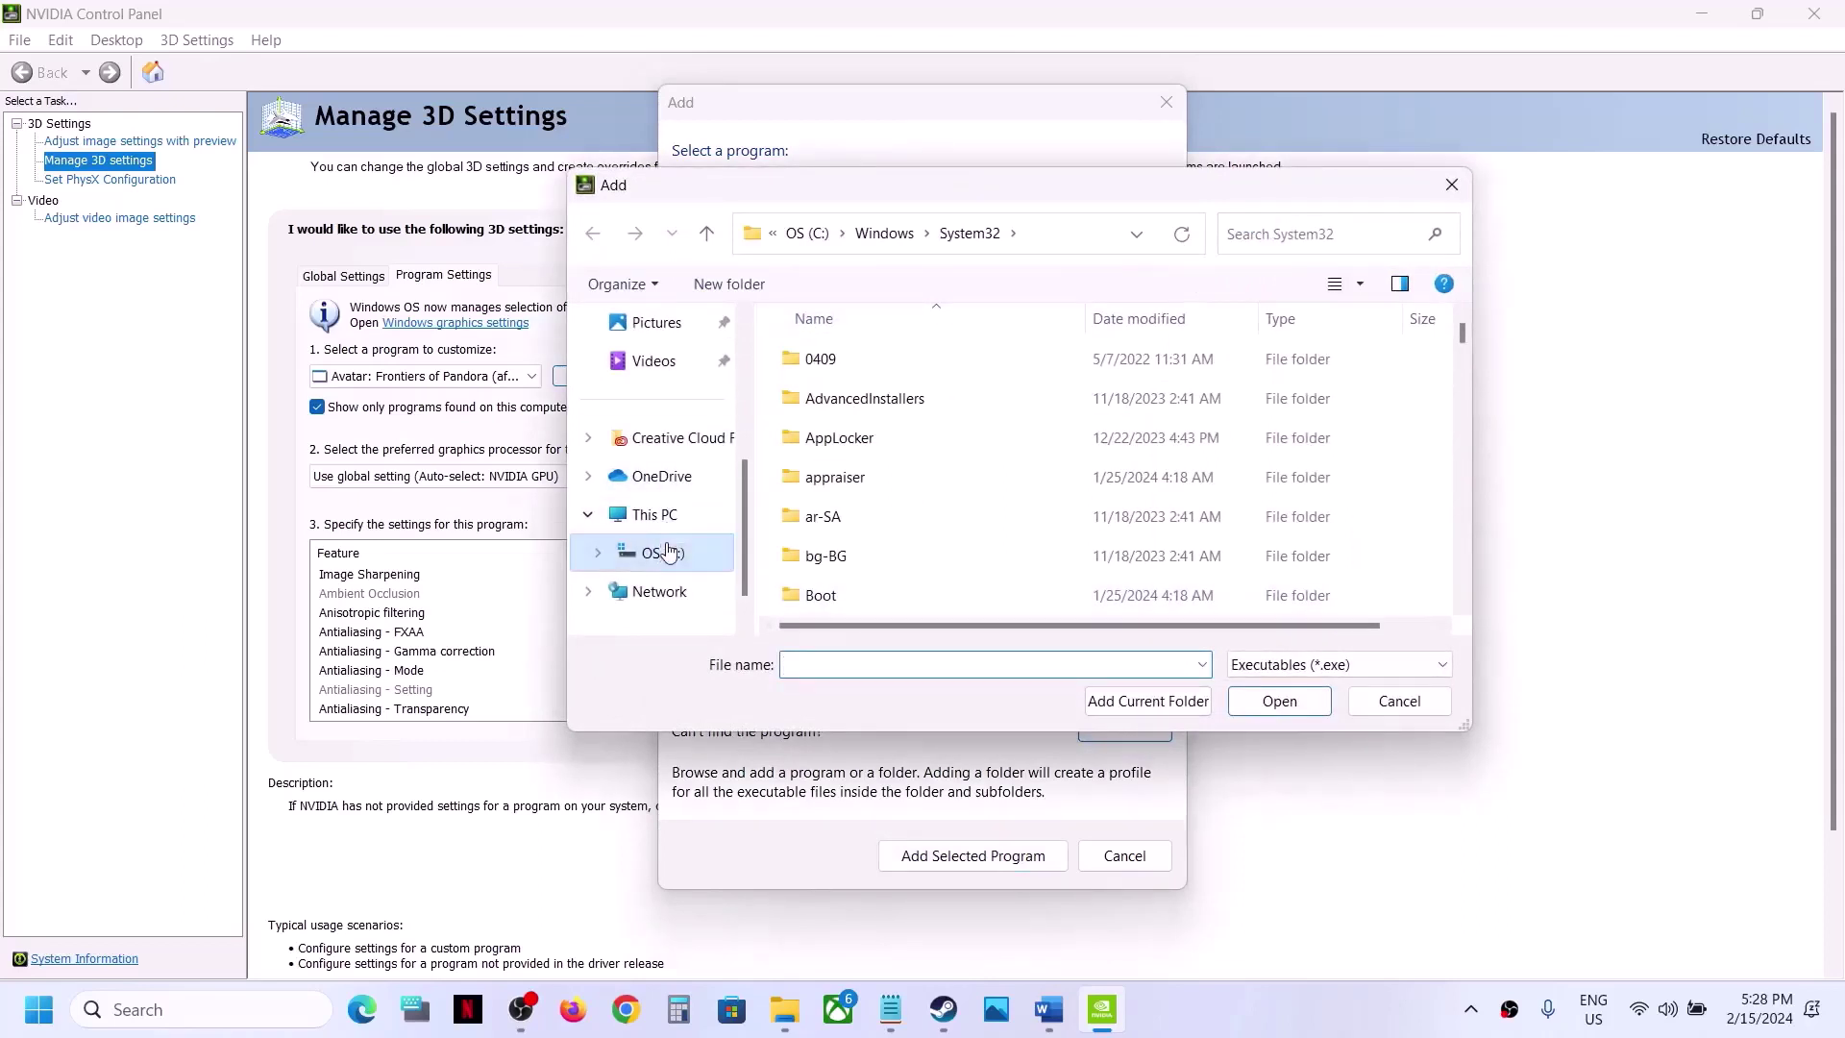
pyautogui.click(665, 553)
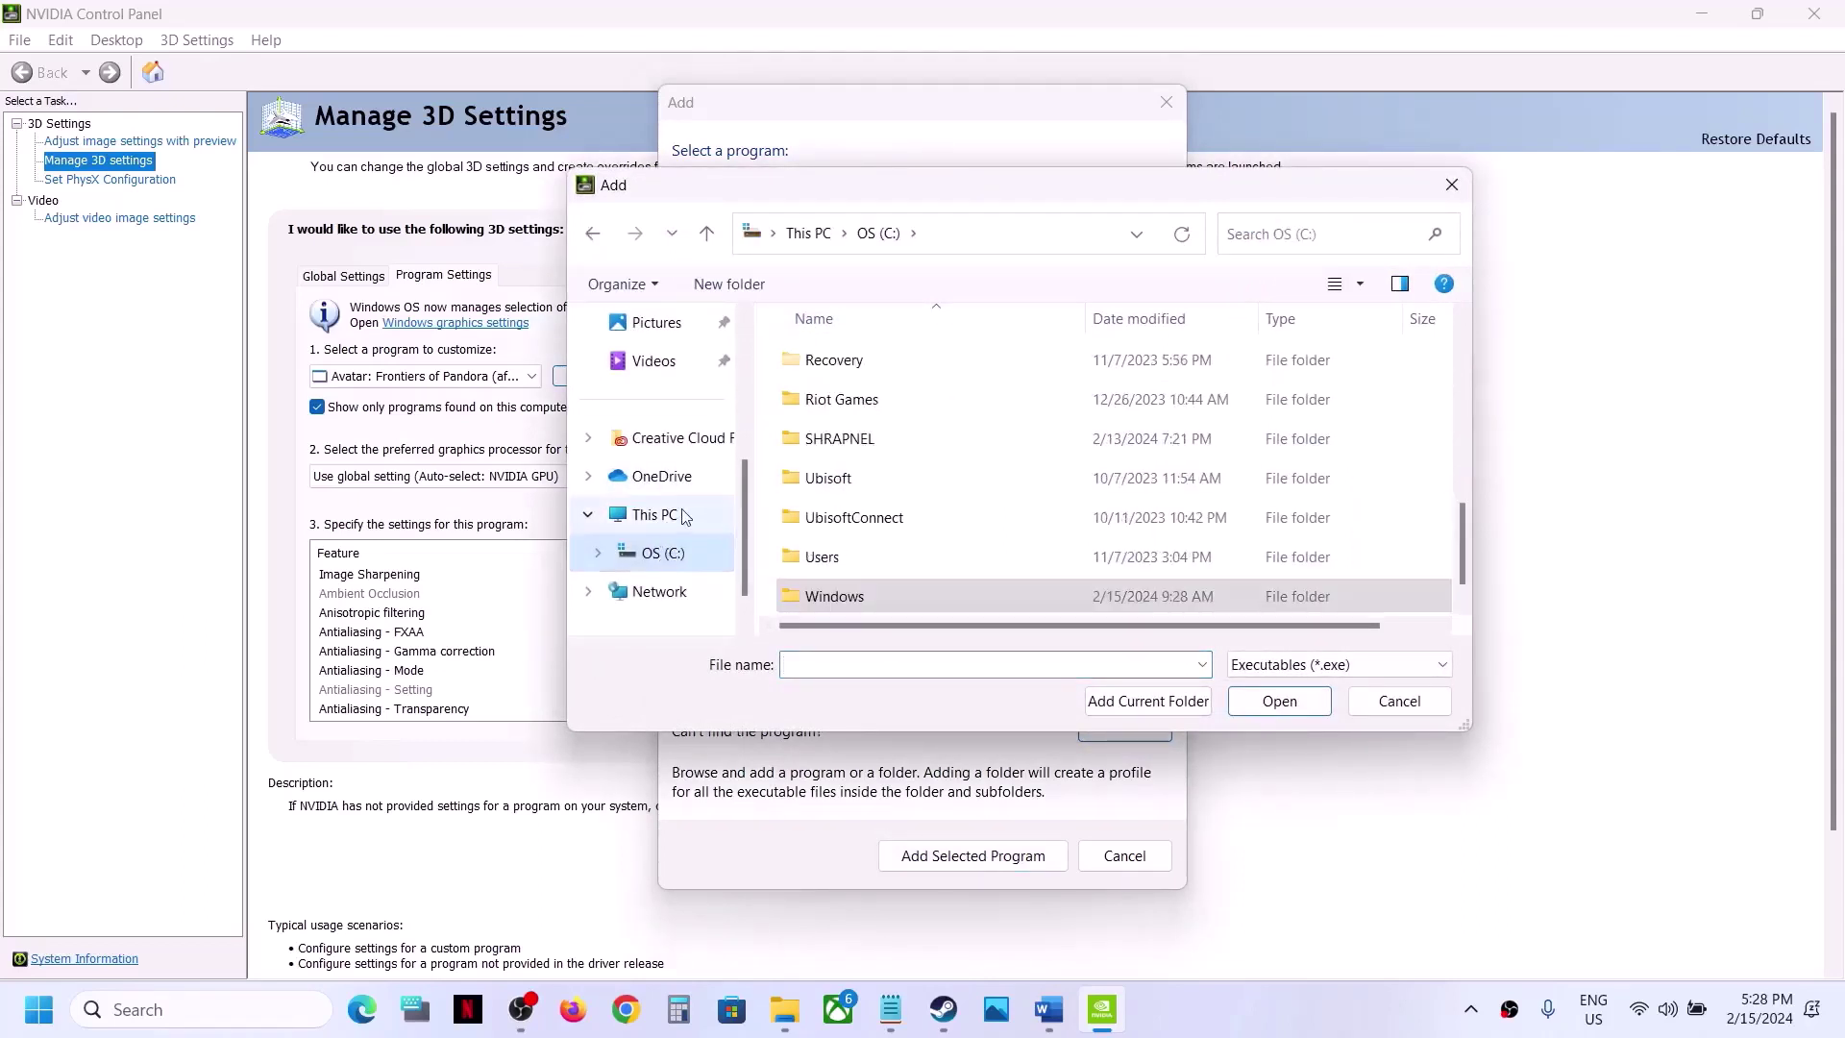
pyautogui.click(680, 516)
pyautogui.doubleClick(886, 365)
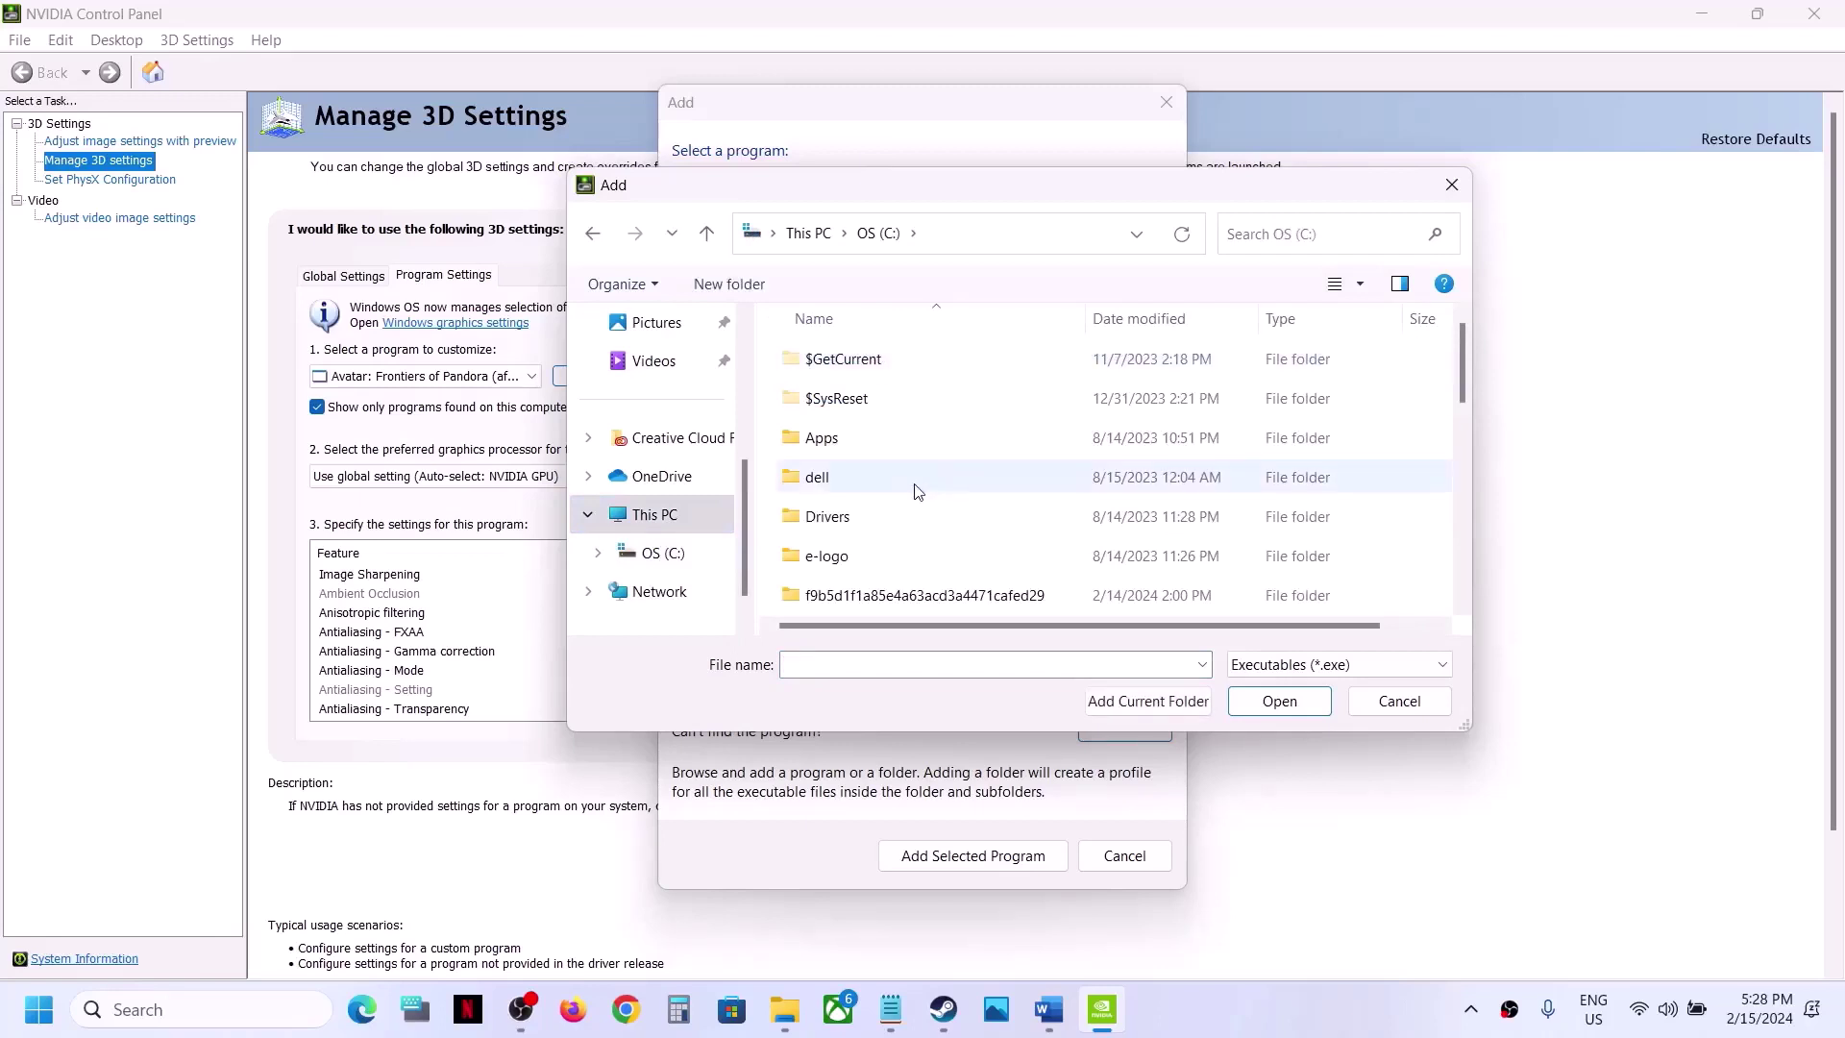
pyautogui.scroll(-3, 915, 490)
pyautogui.doubleClick(865, 399)
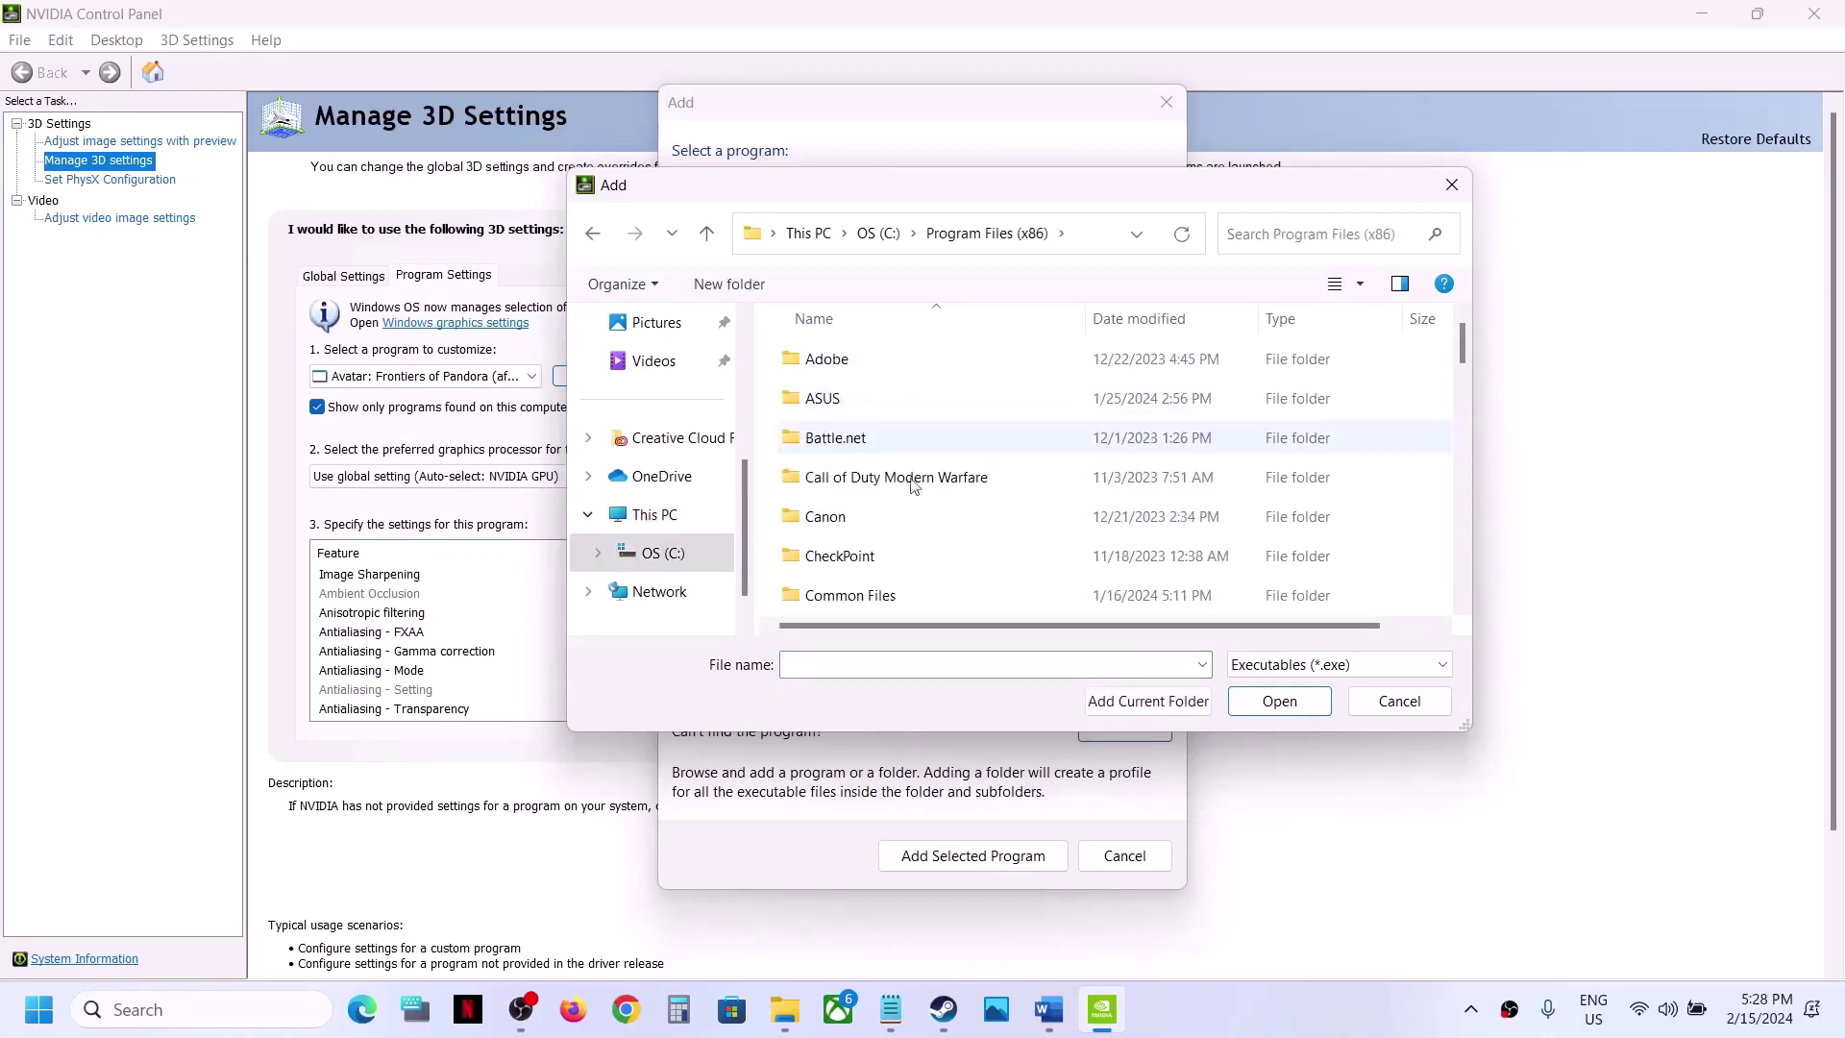
pyautogui.scroll(-3, 913, 500)
pyautogui.scroll(-8, 914, 504)
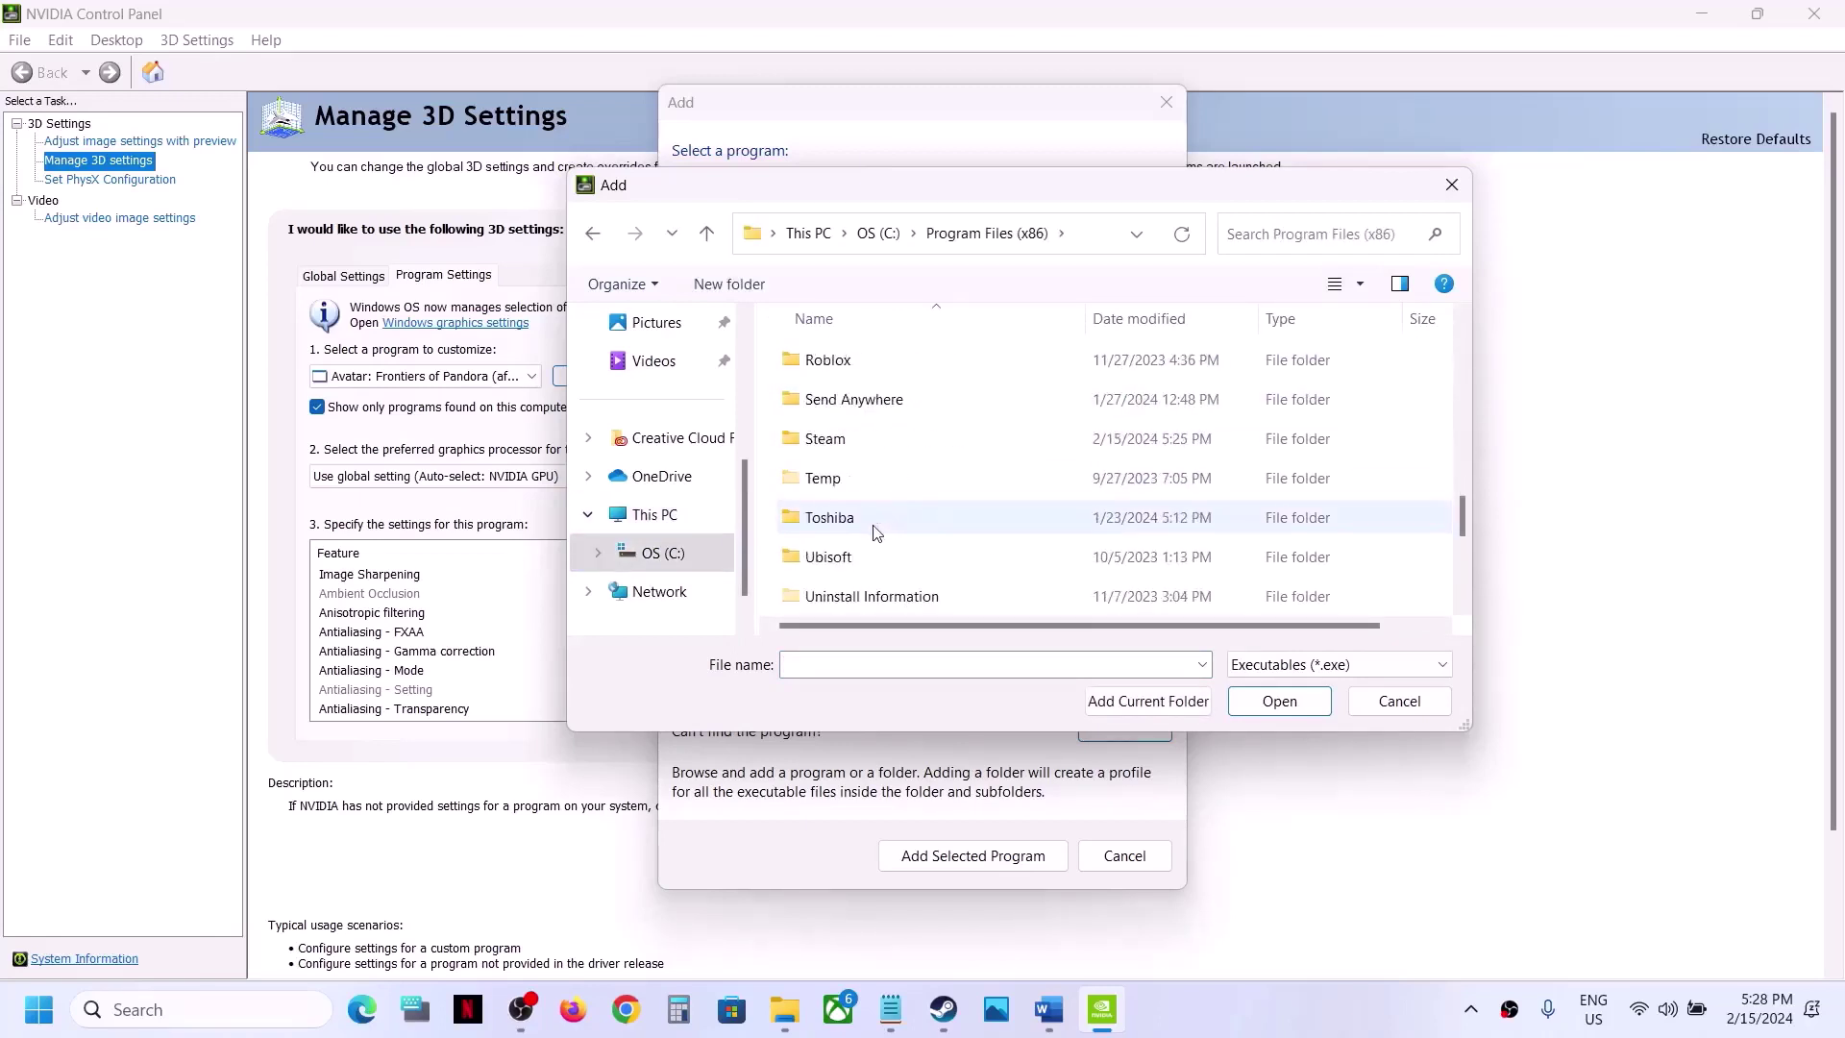
pyautogui.click(843, 440)
pyautogui.doubleClick(842, 440)
# Add the tomb123 application from steamapps\common\Tomb Raider I-III Remastered as the program to customize.
pyautogui.scroll(-10, 844, 444)
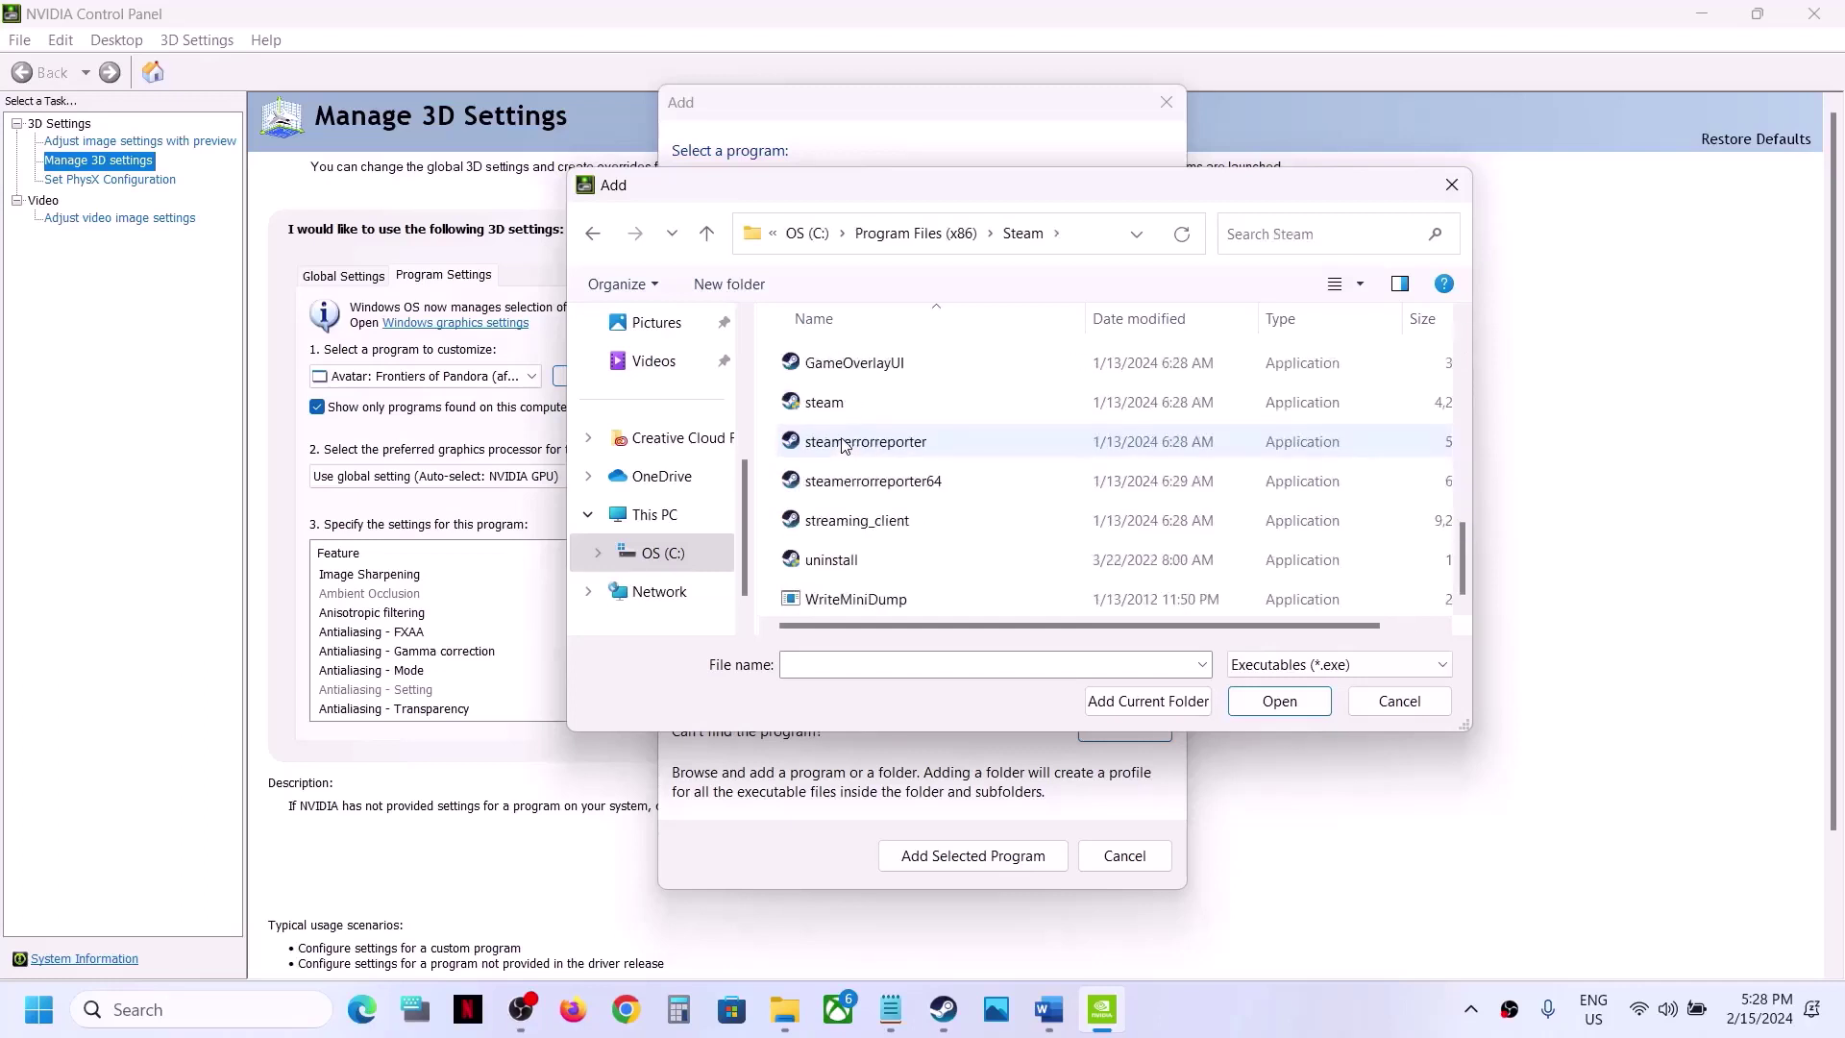
pyautogui.scroll(2, 913, 437)
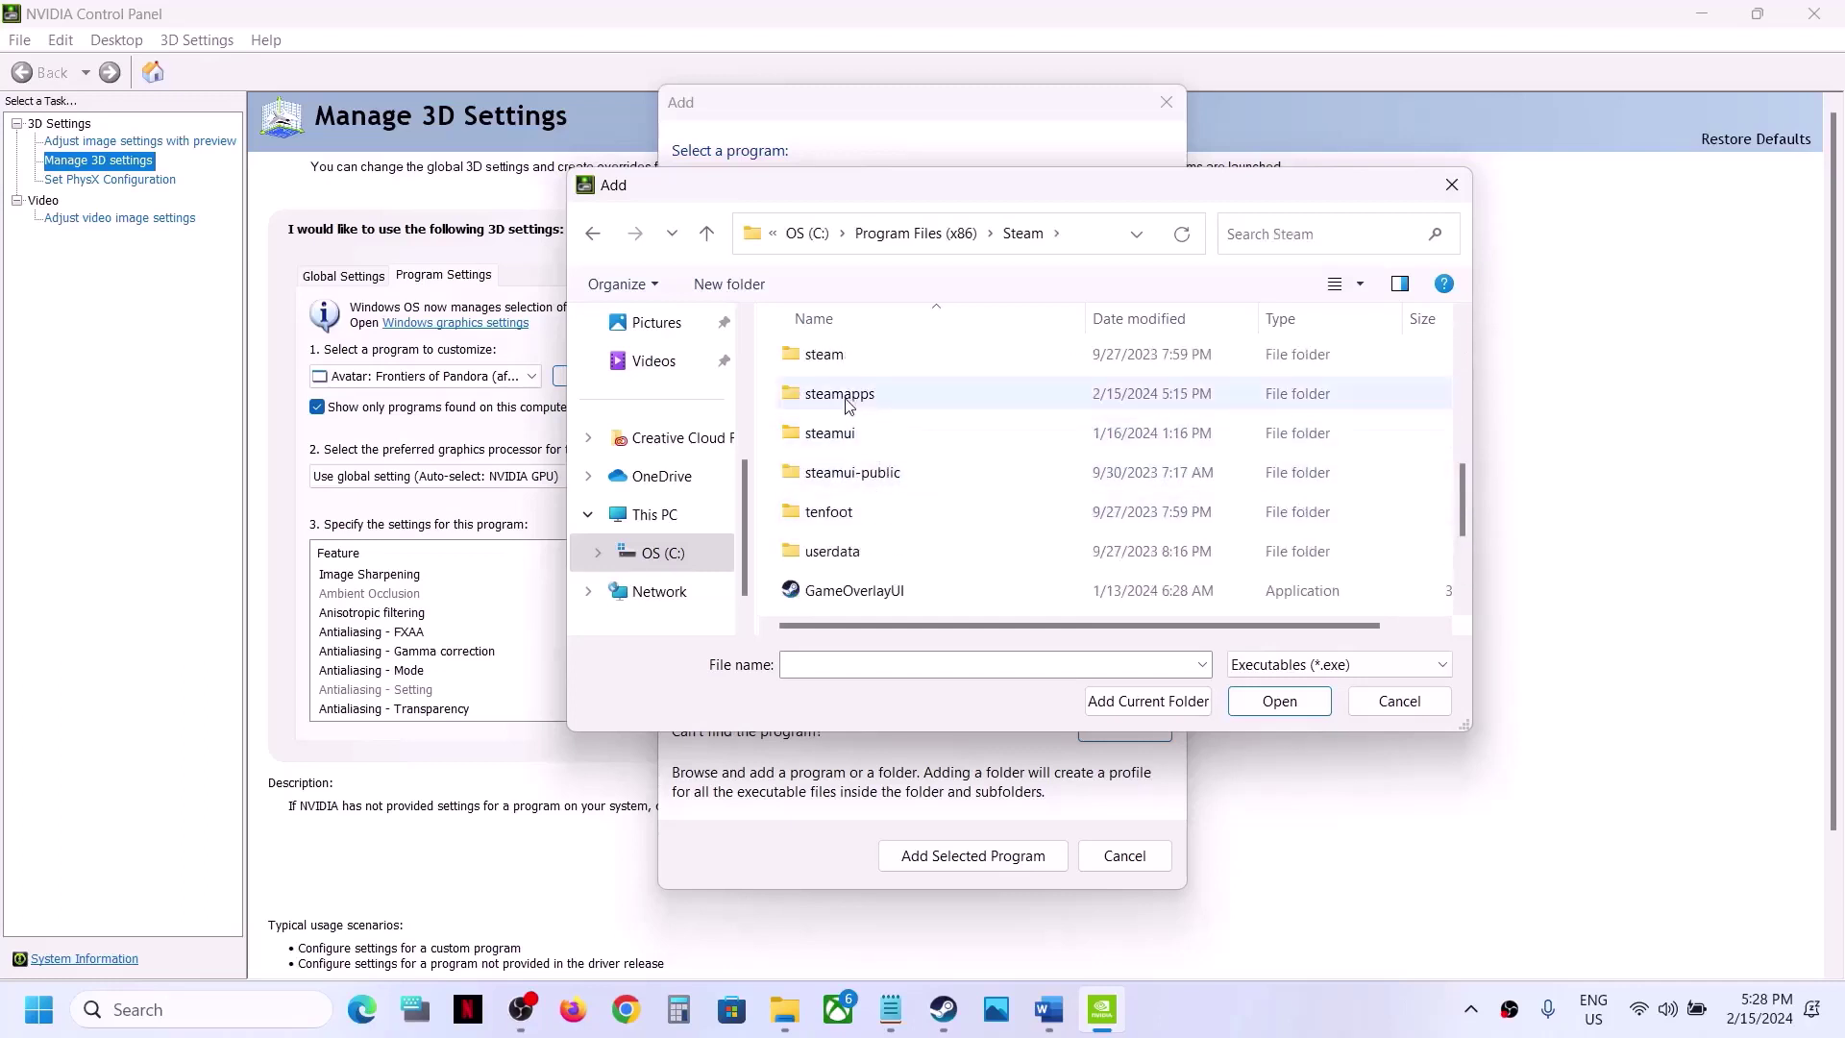
pyautogui.click(846, 399)
pyautogui.doubleClick(884, 396)
pyautogui.doubleClick(879, 352)
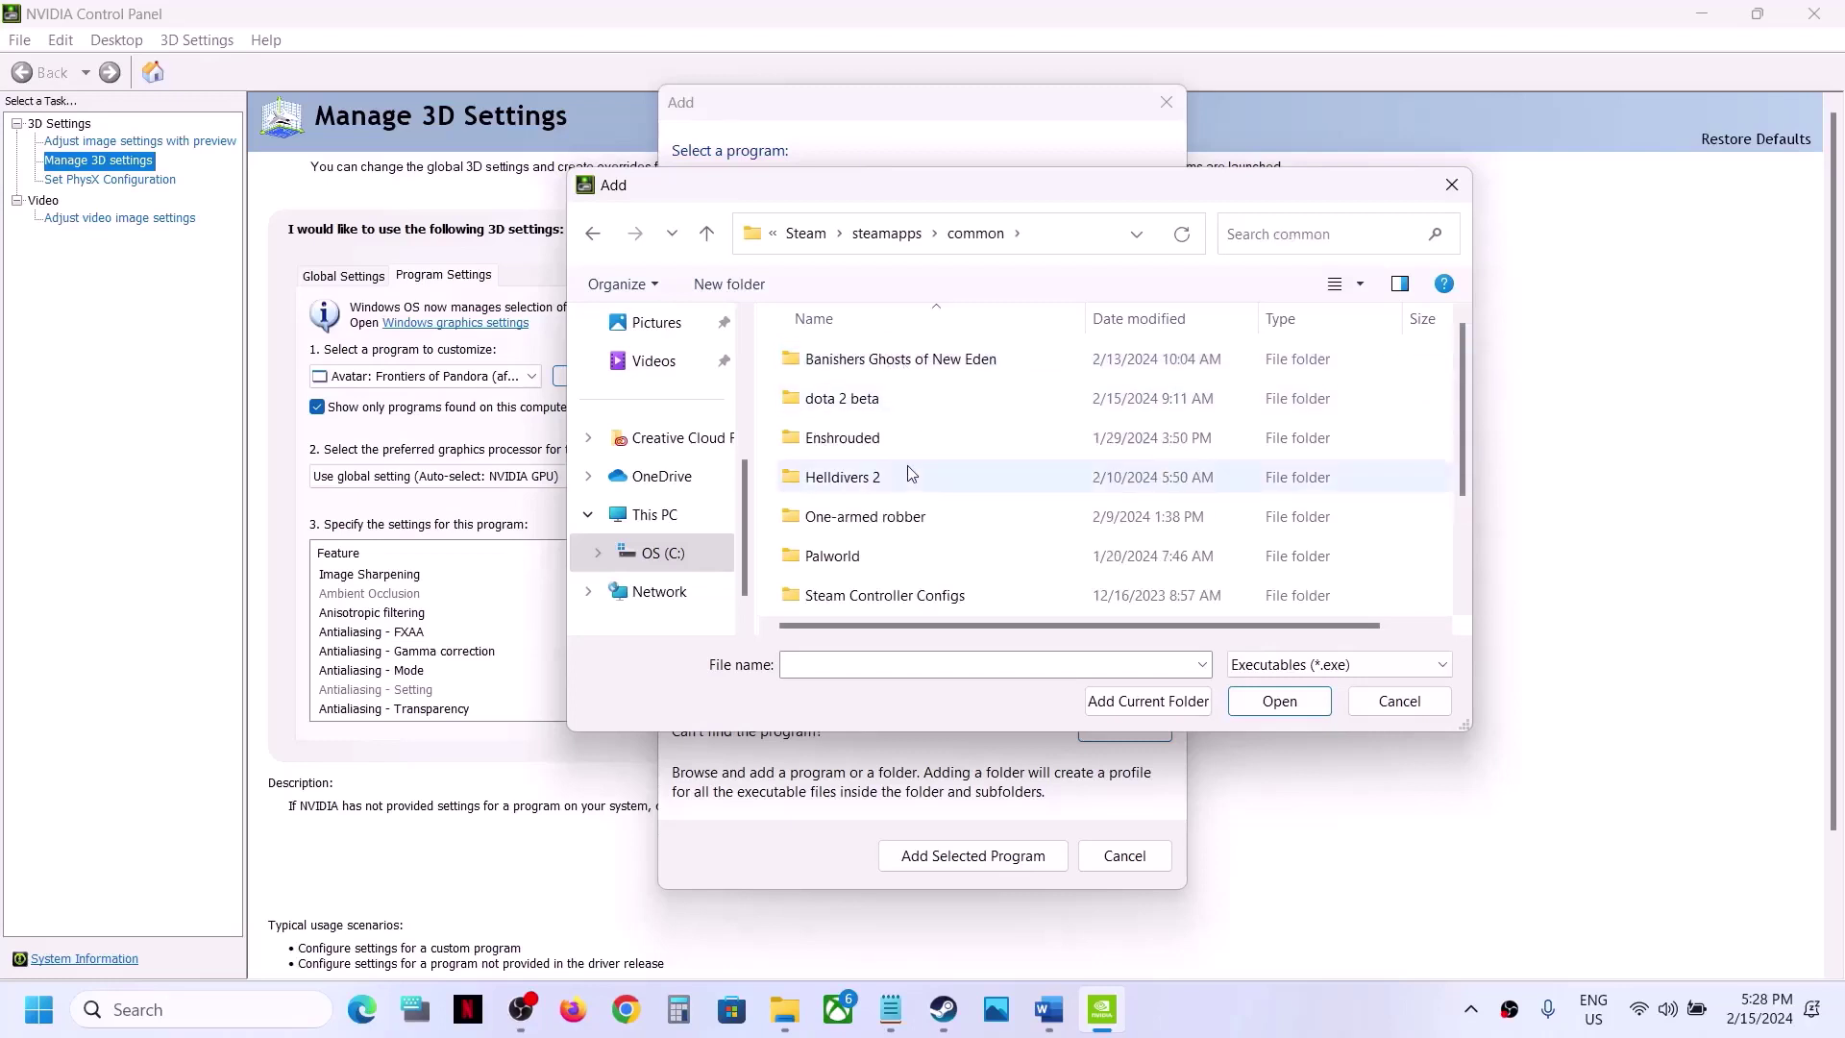
pyautogui.scroll(-2, 913, 481)
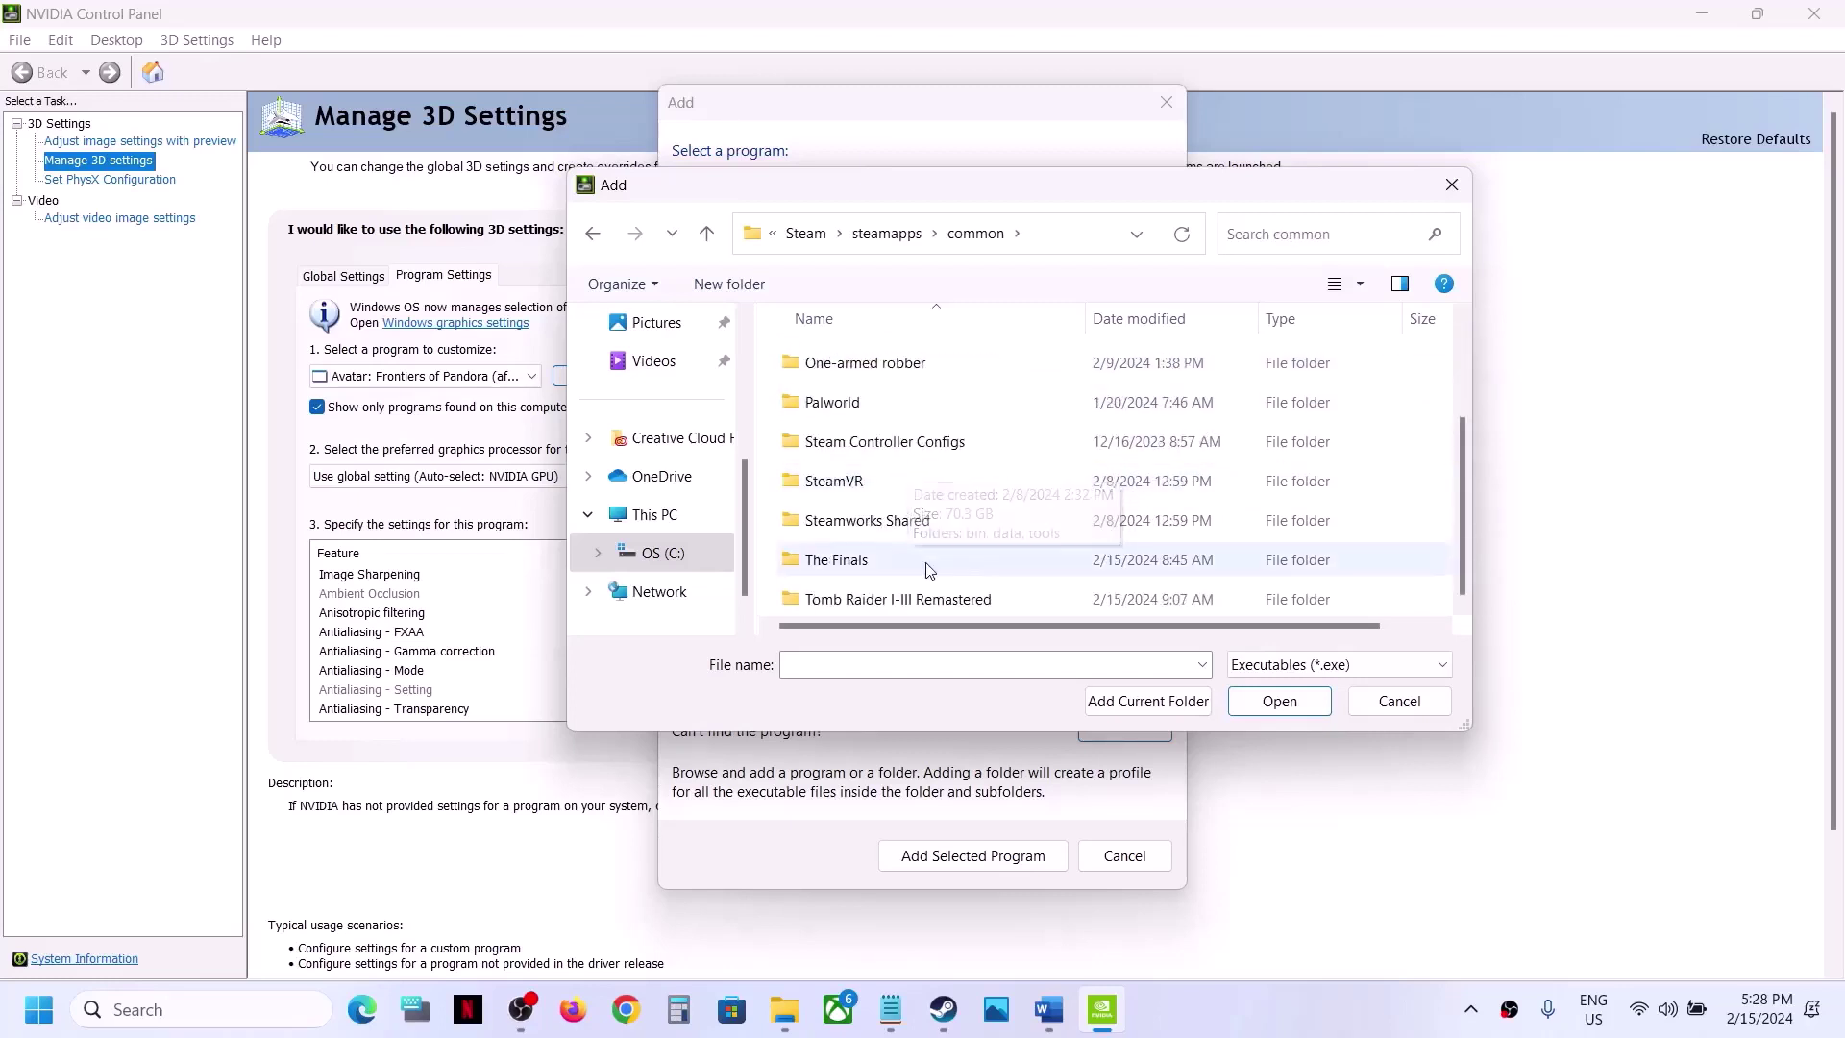
pyautogui.doubleClick(930, 601)
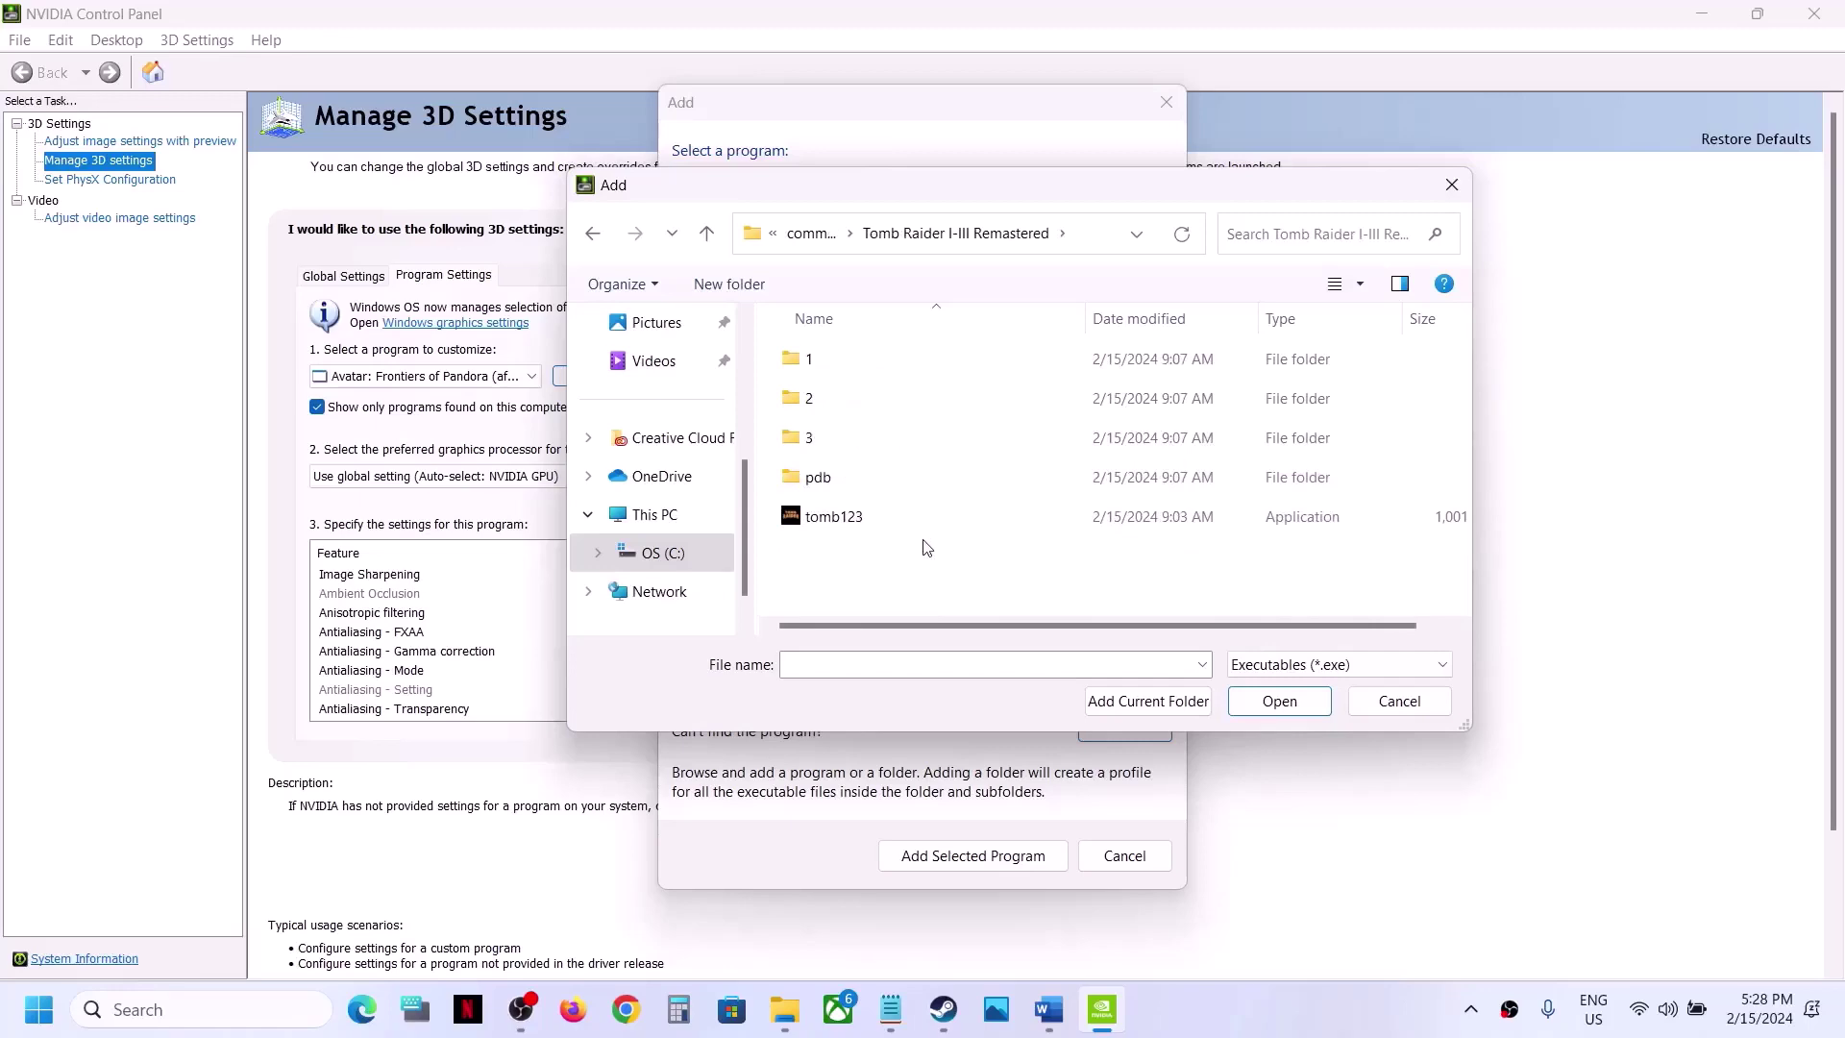
pyautogui.click(830, 524)
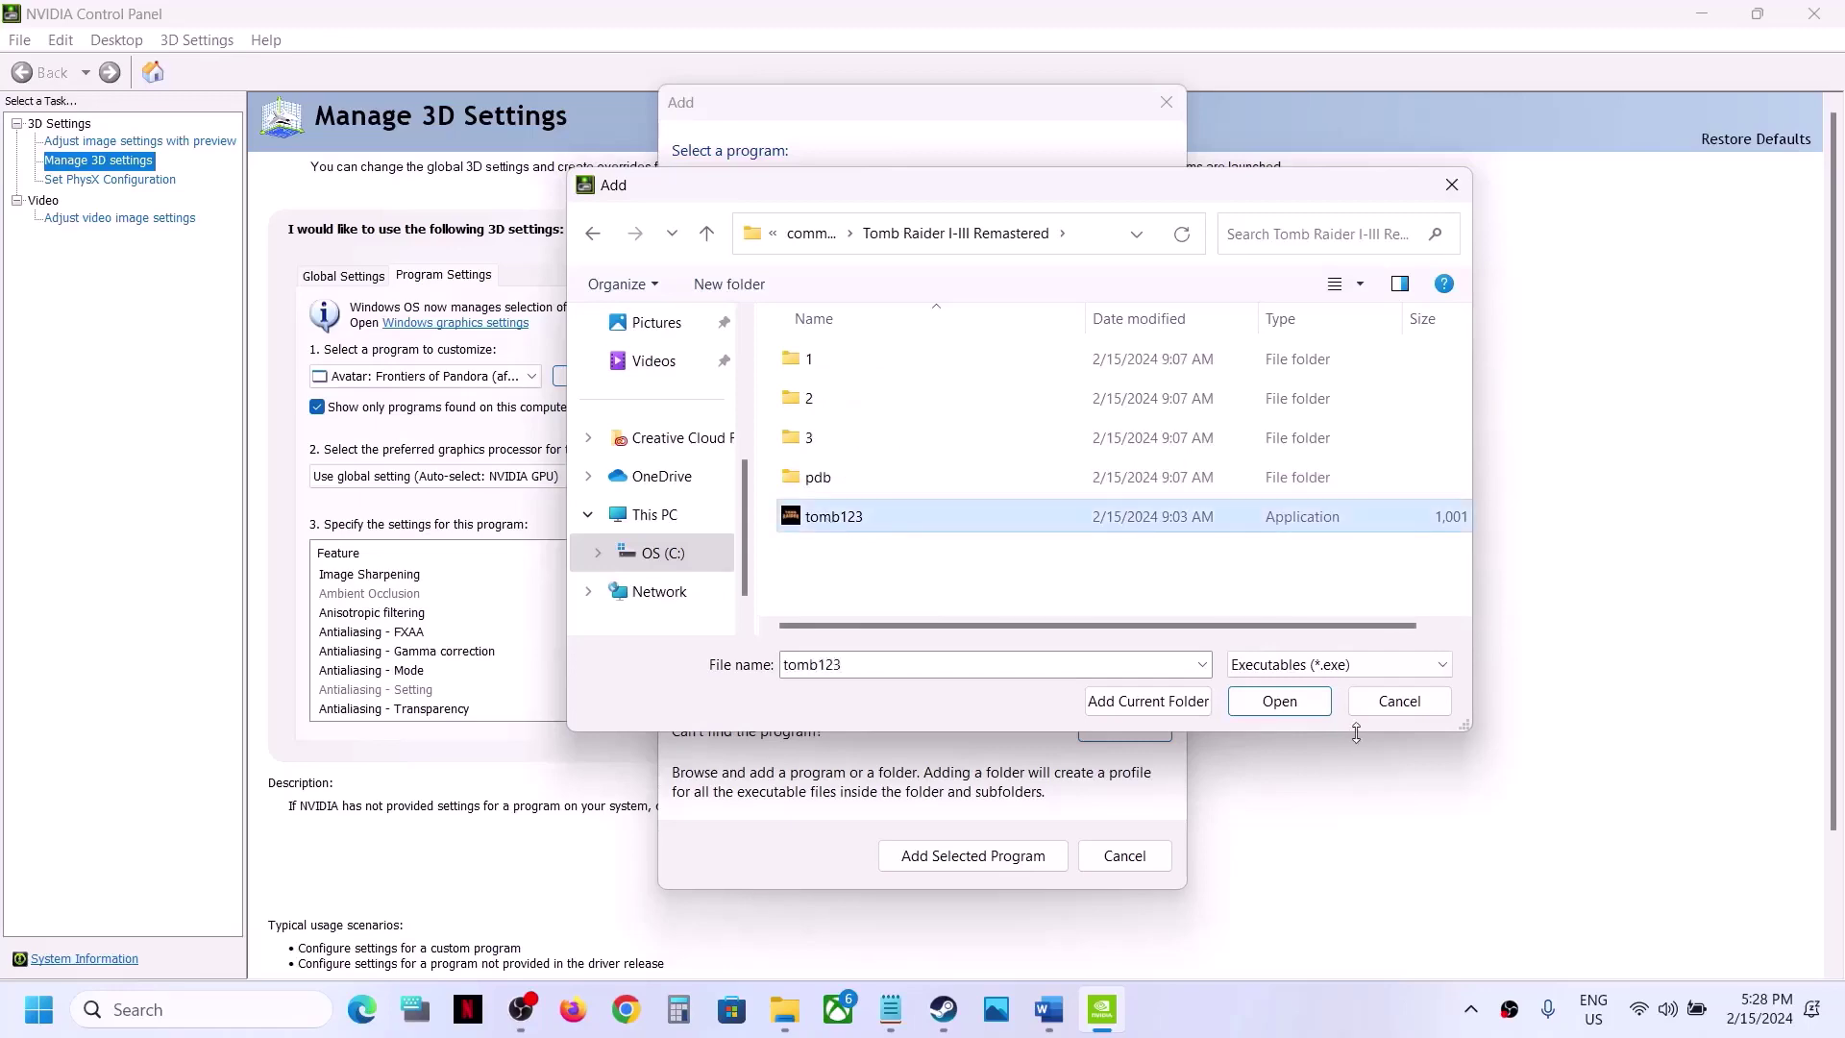
pyautogui.click(1279, 702)
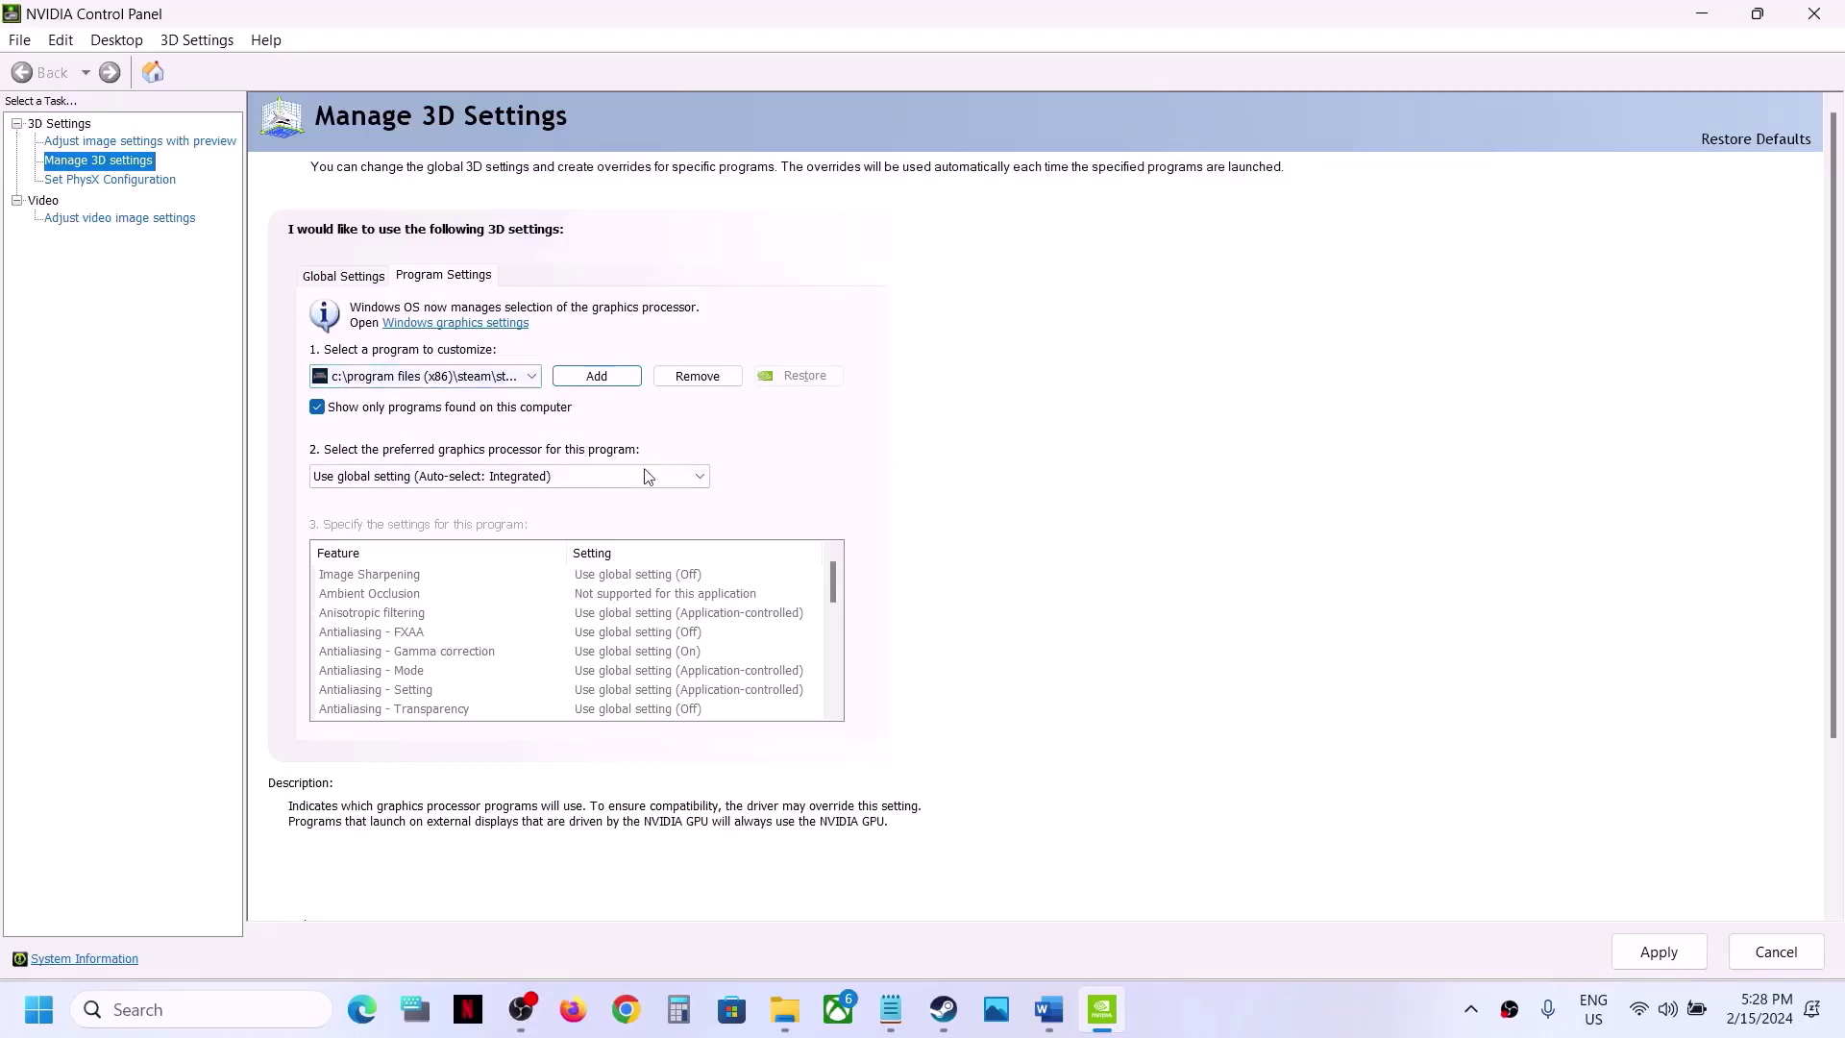
# Assign tomb123 the High-performance NVIDIA processor, set Vulkan/OpenGL present method to Prefer layered on DXGI Swapchain, and apply the changes before closing the control panel.
pyautogui.click(582, 477)
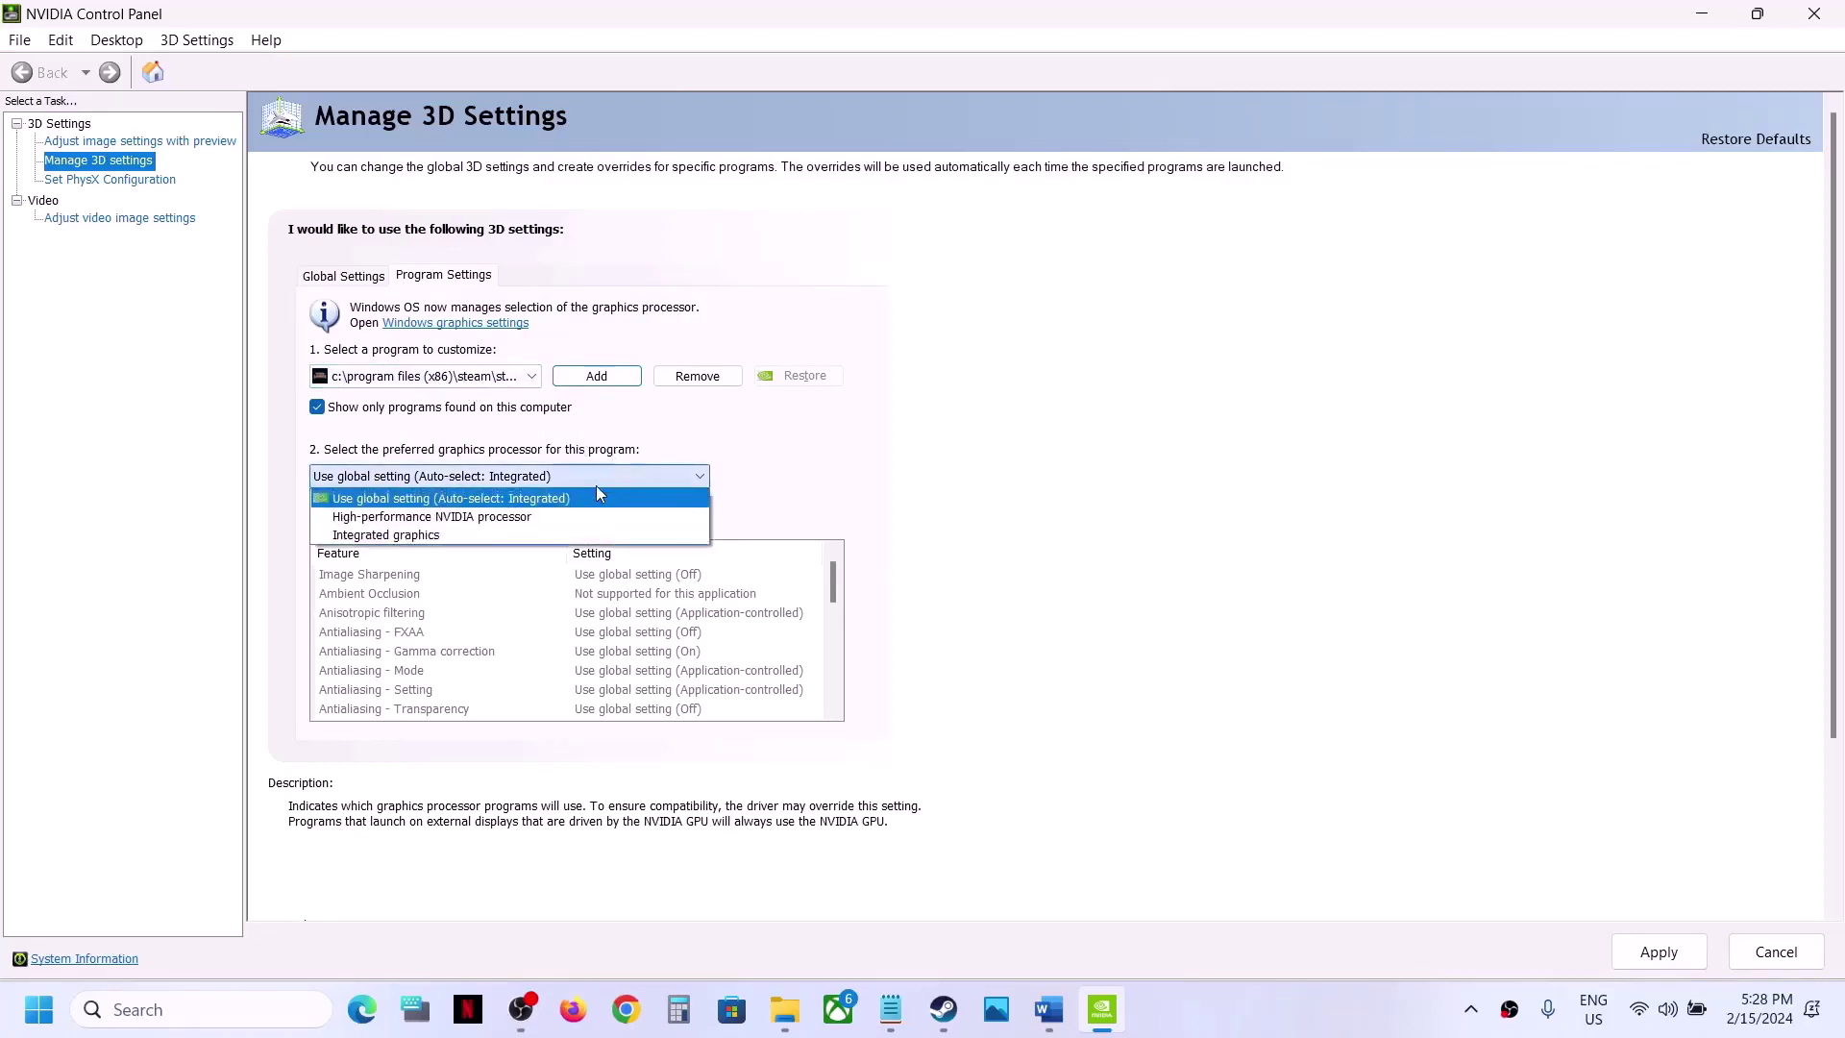
pyautogui.click(484, 520)
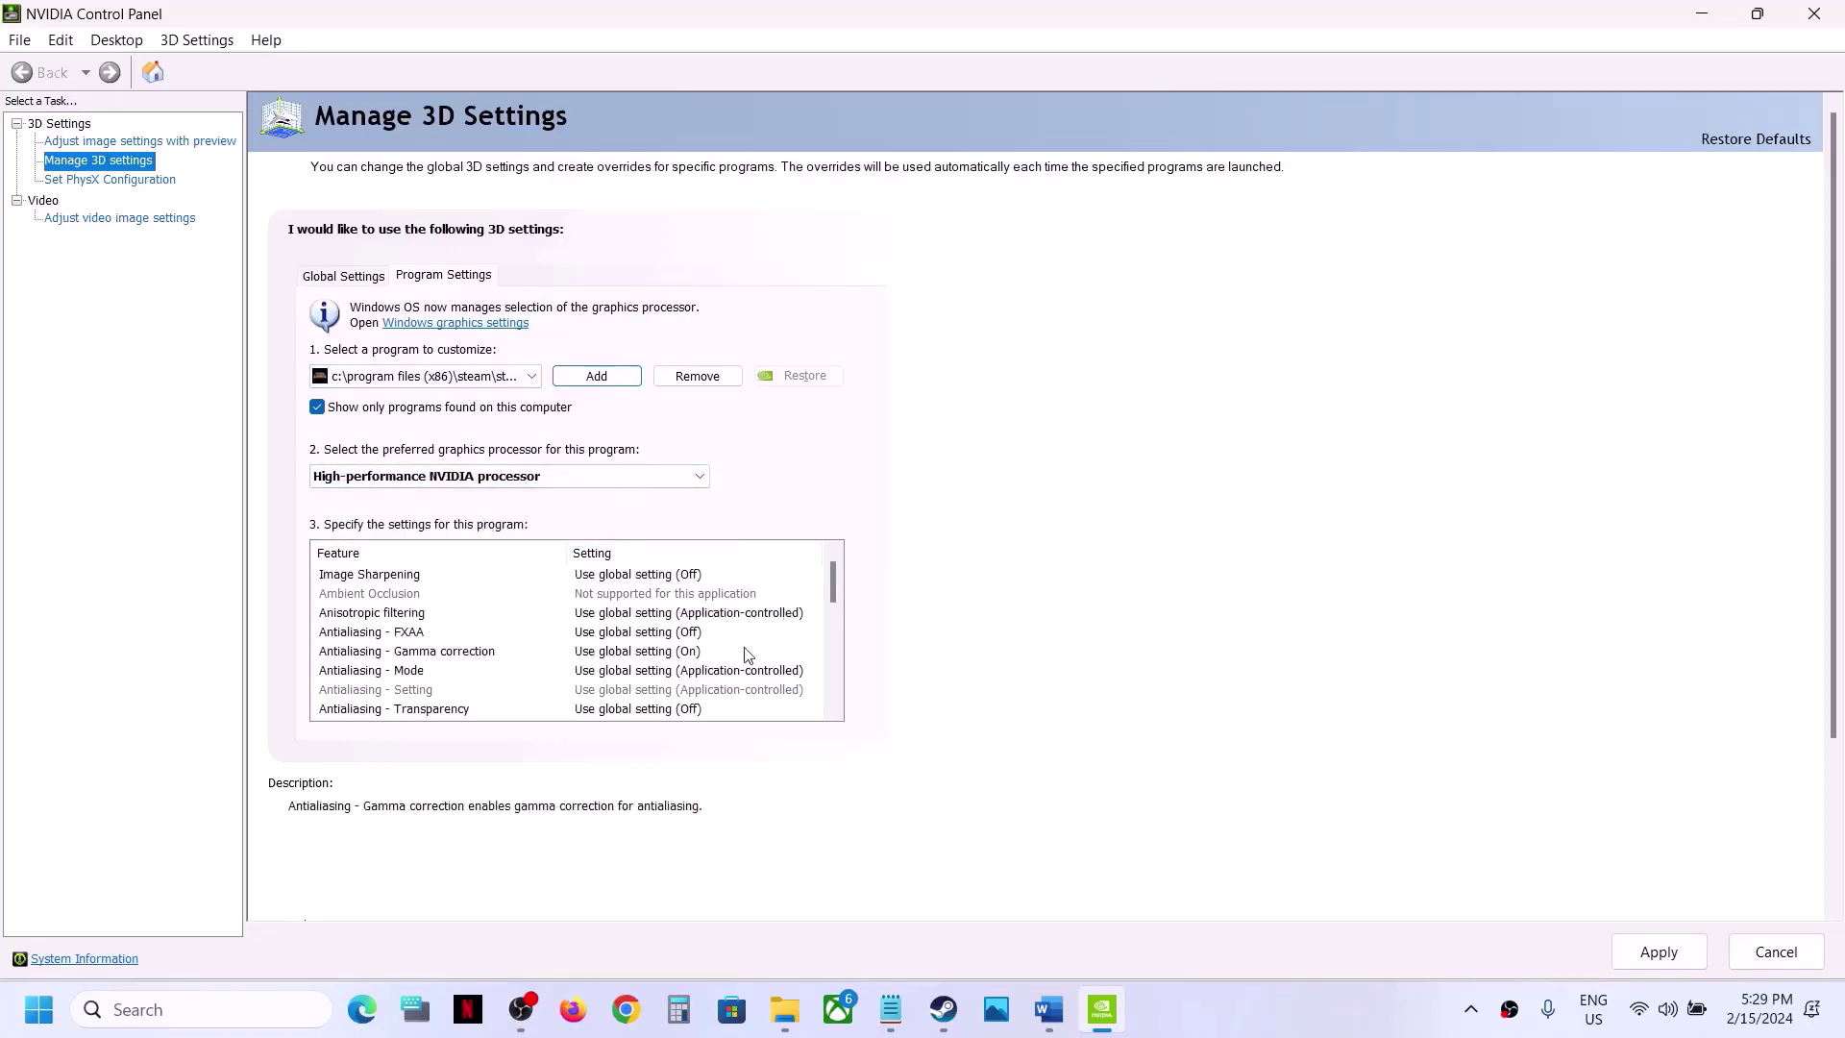
pyautogui.scroll(-10, 748, 654)
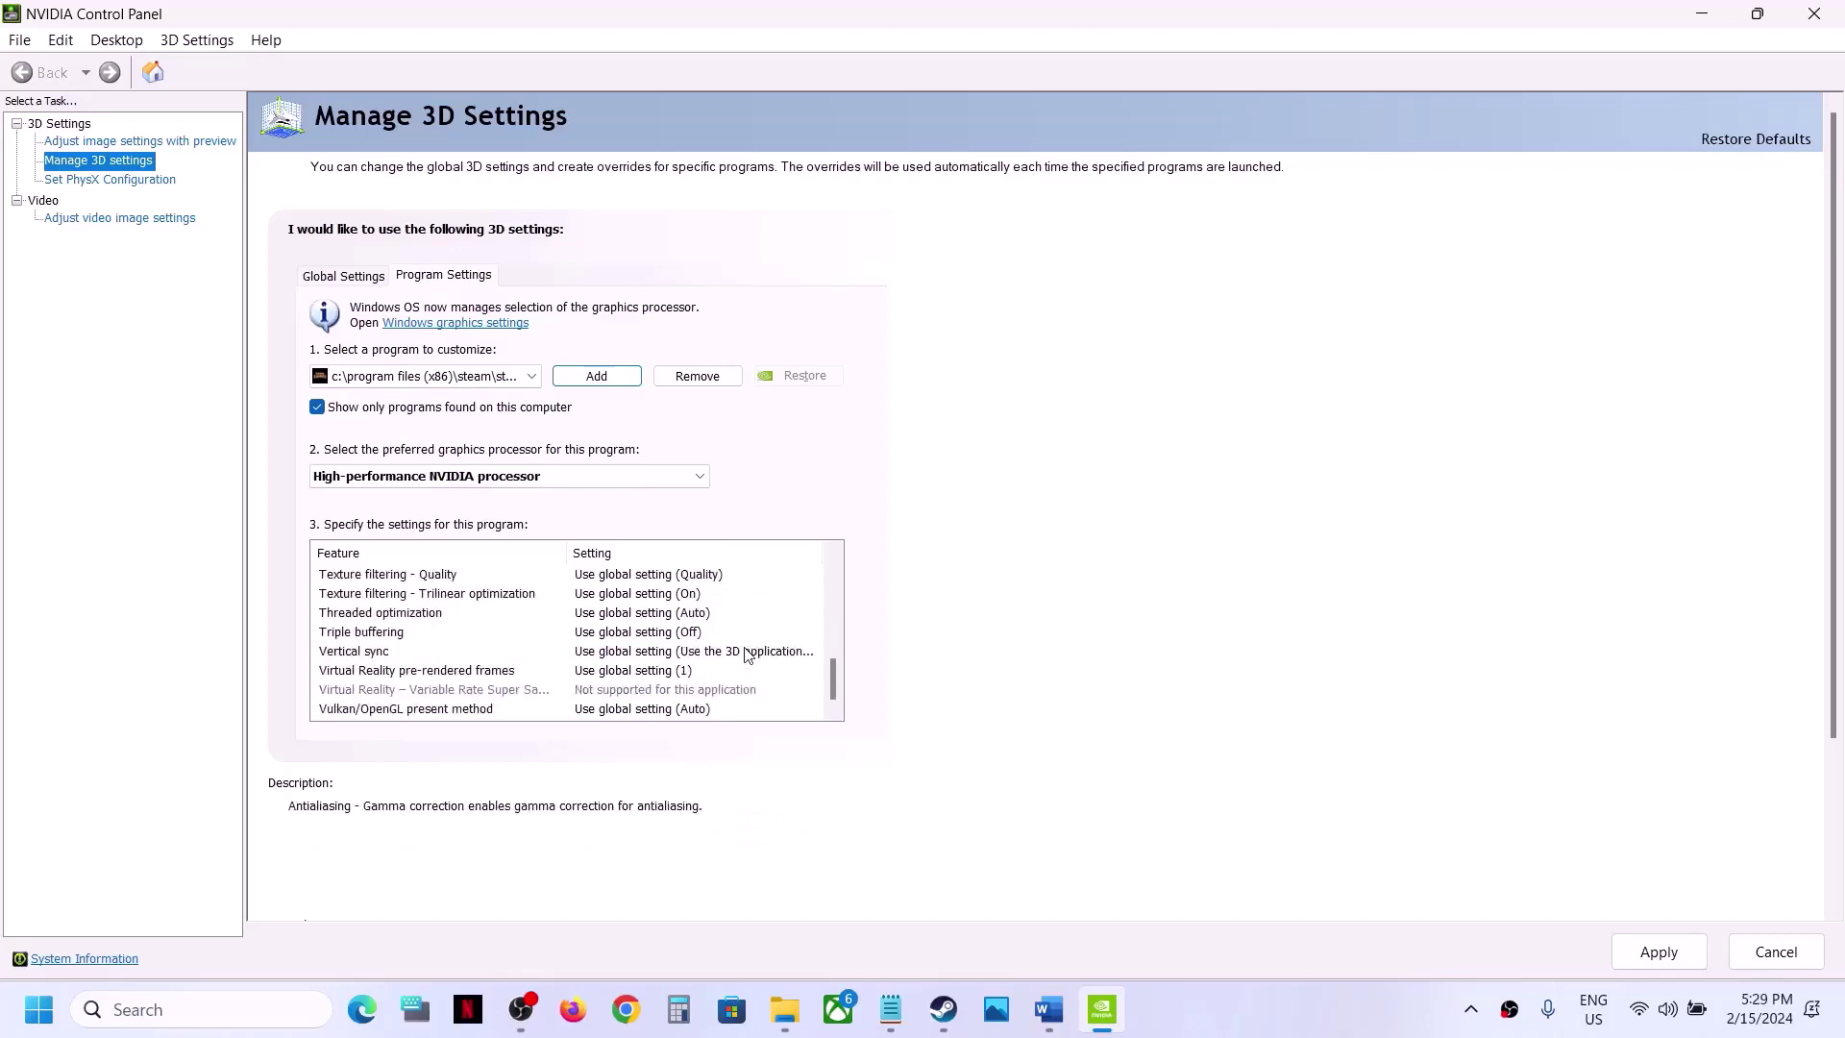
pyautogui.click(364, 713)
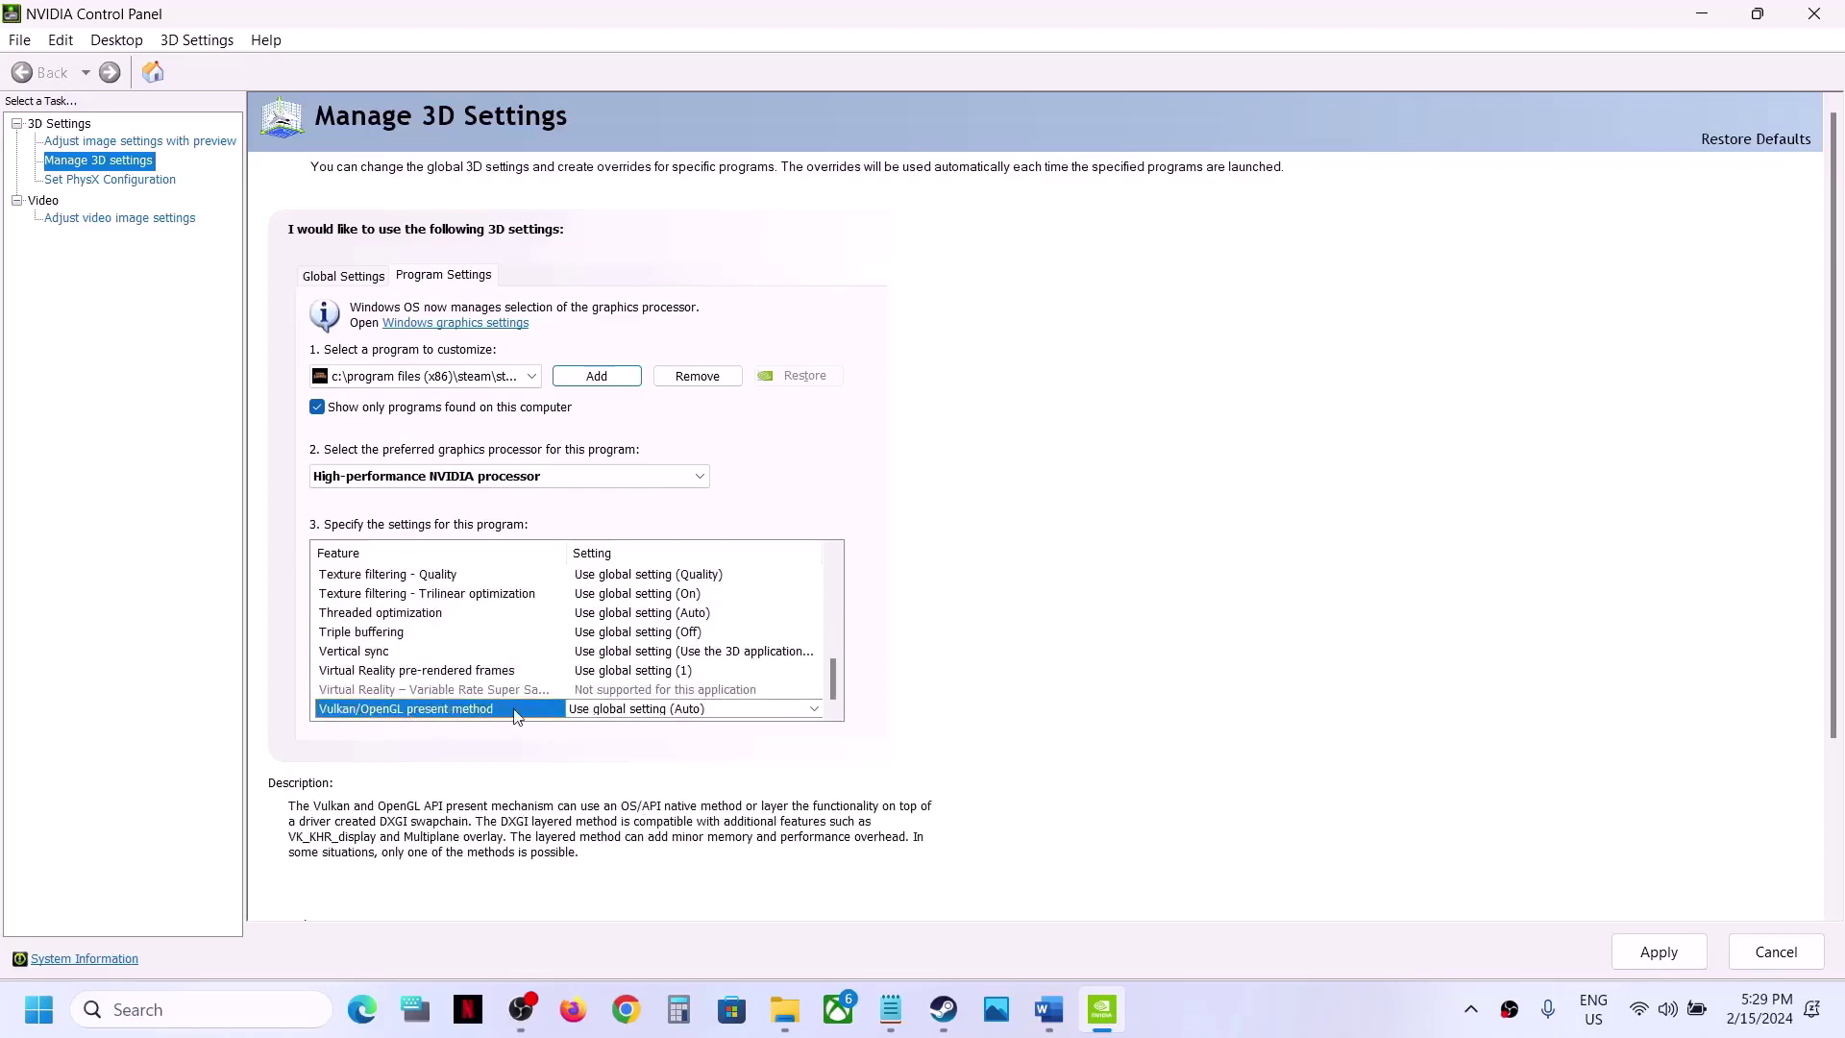
pyautogui.click(634, 711)
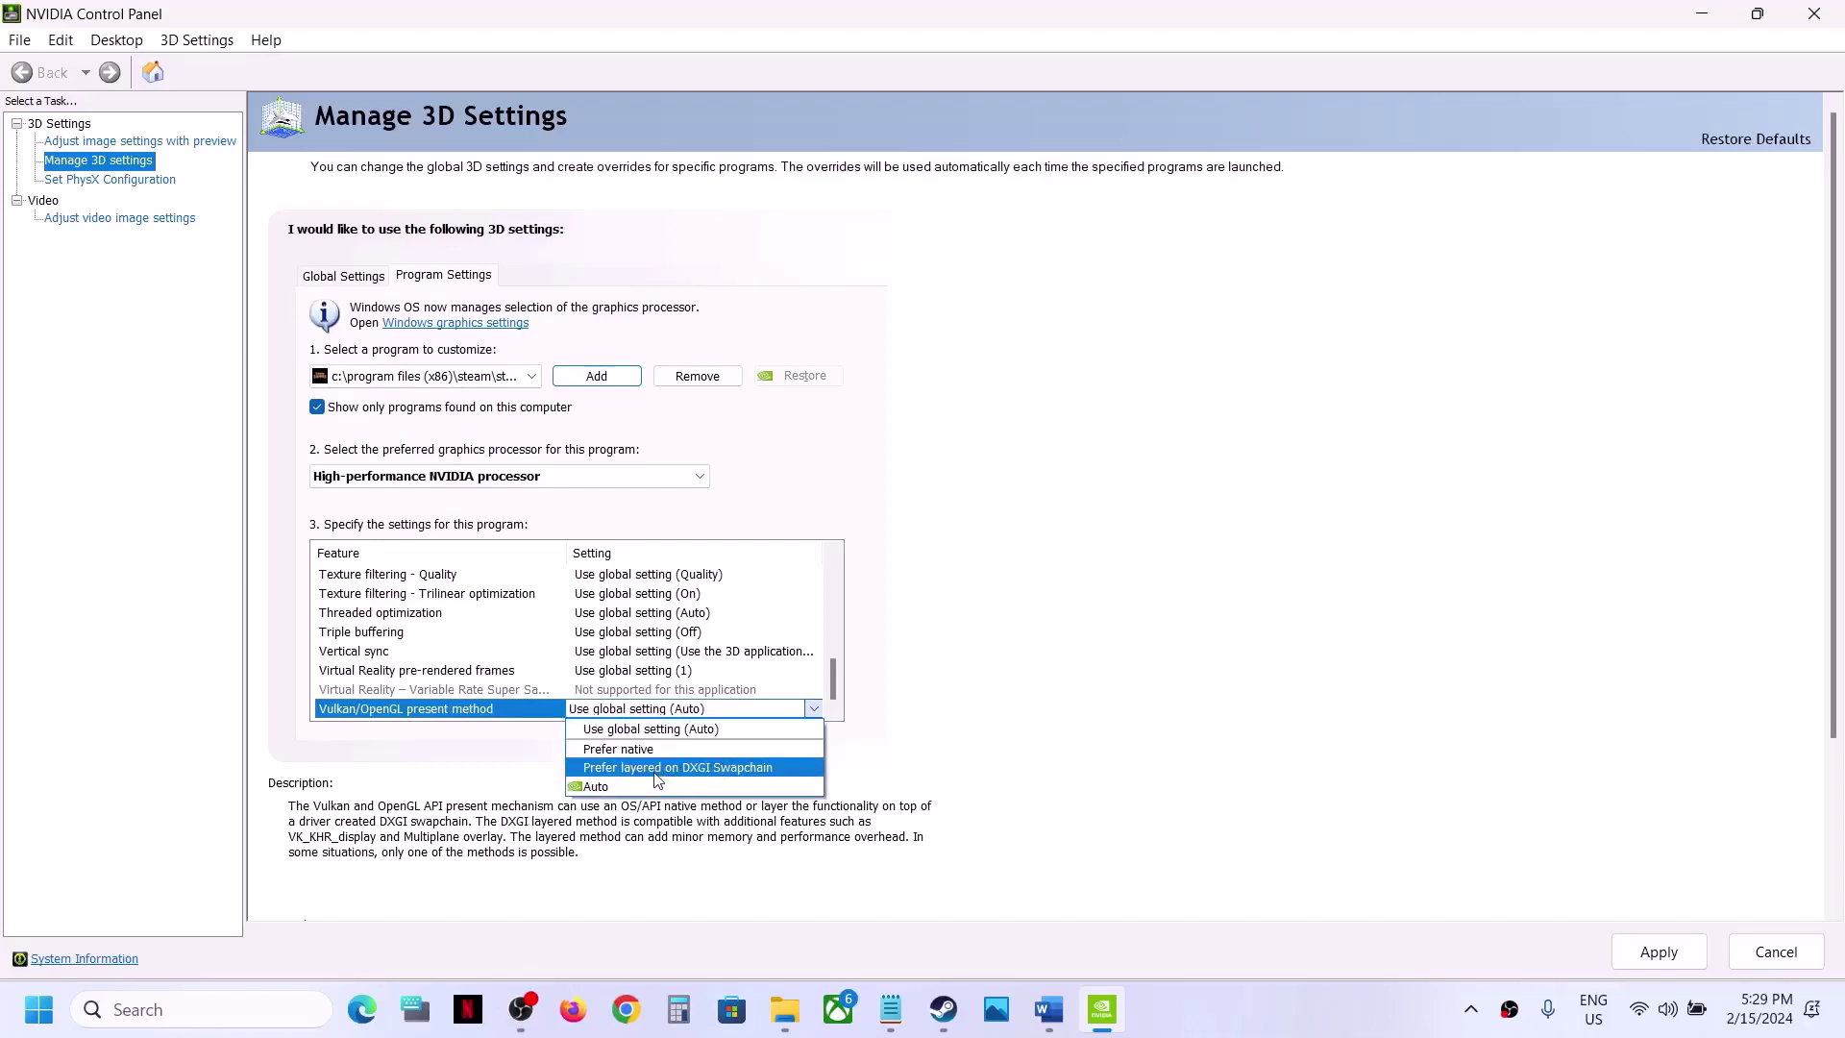
pyautogui.click(714, 768)
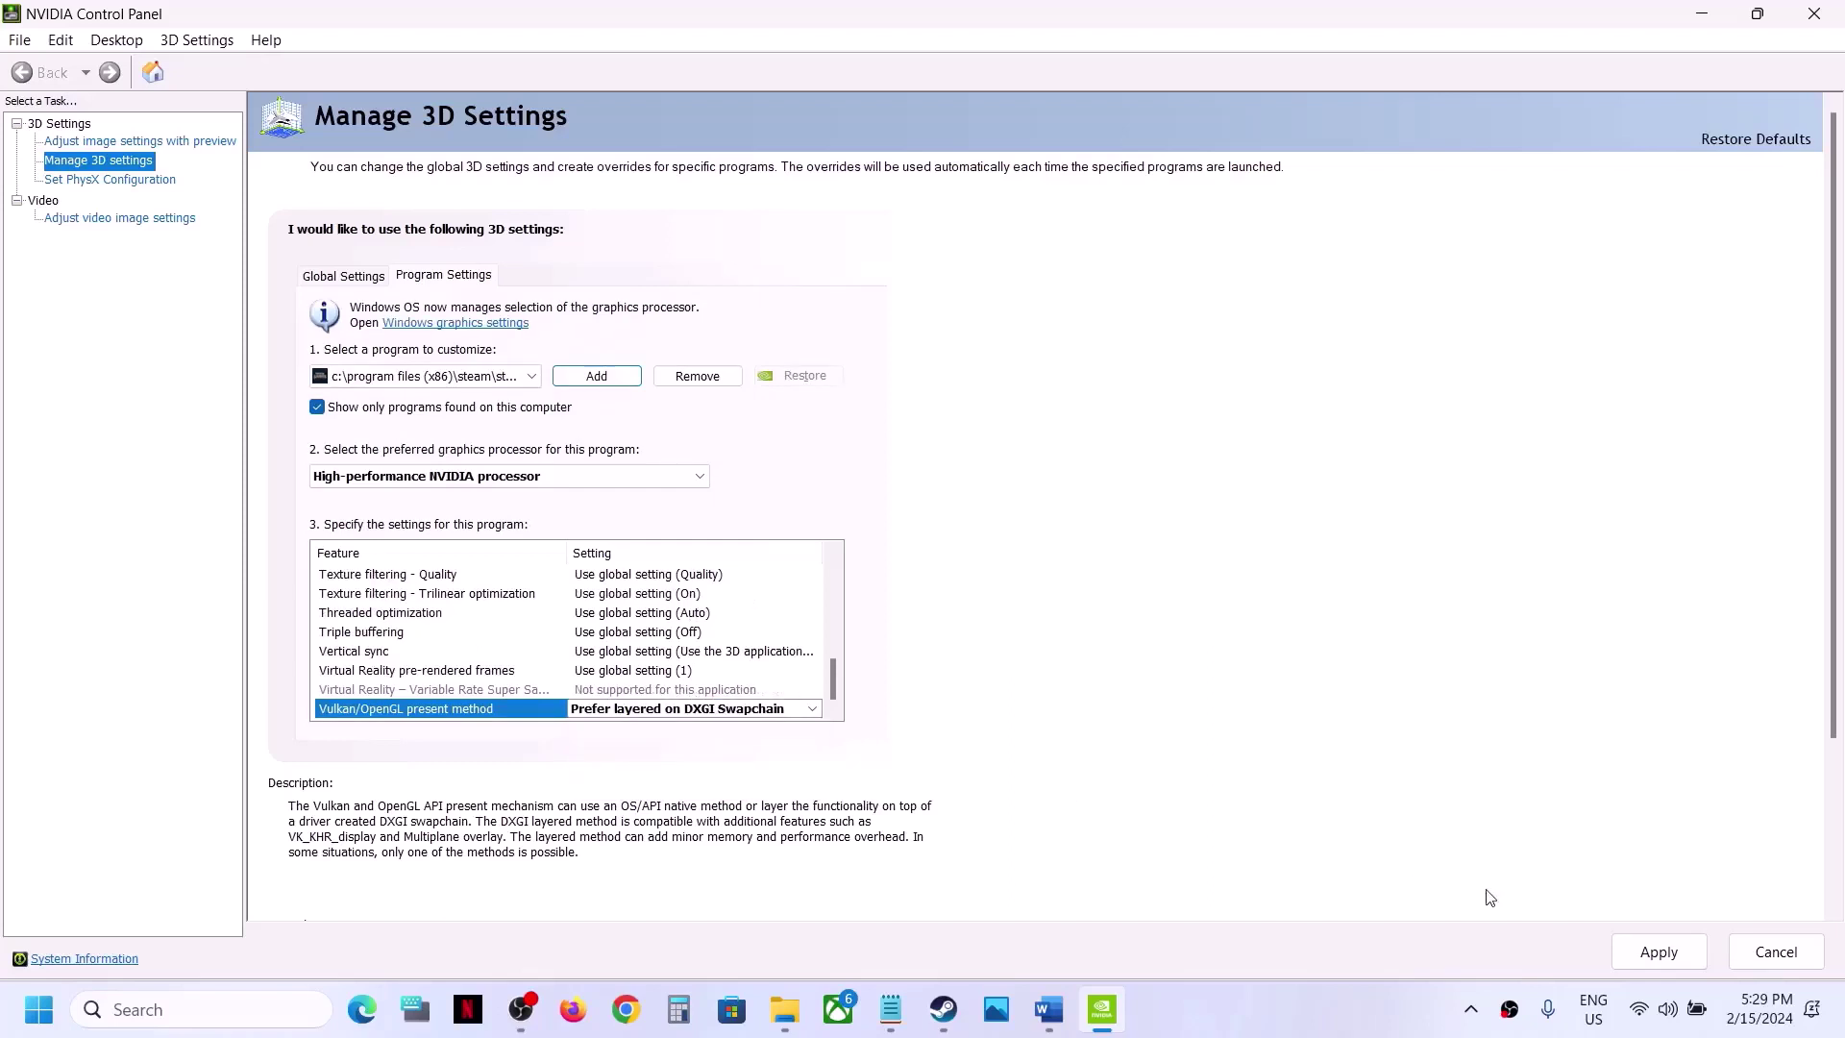
pyautogui.click(1660, 952)
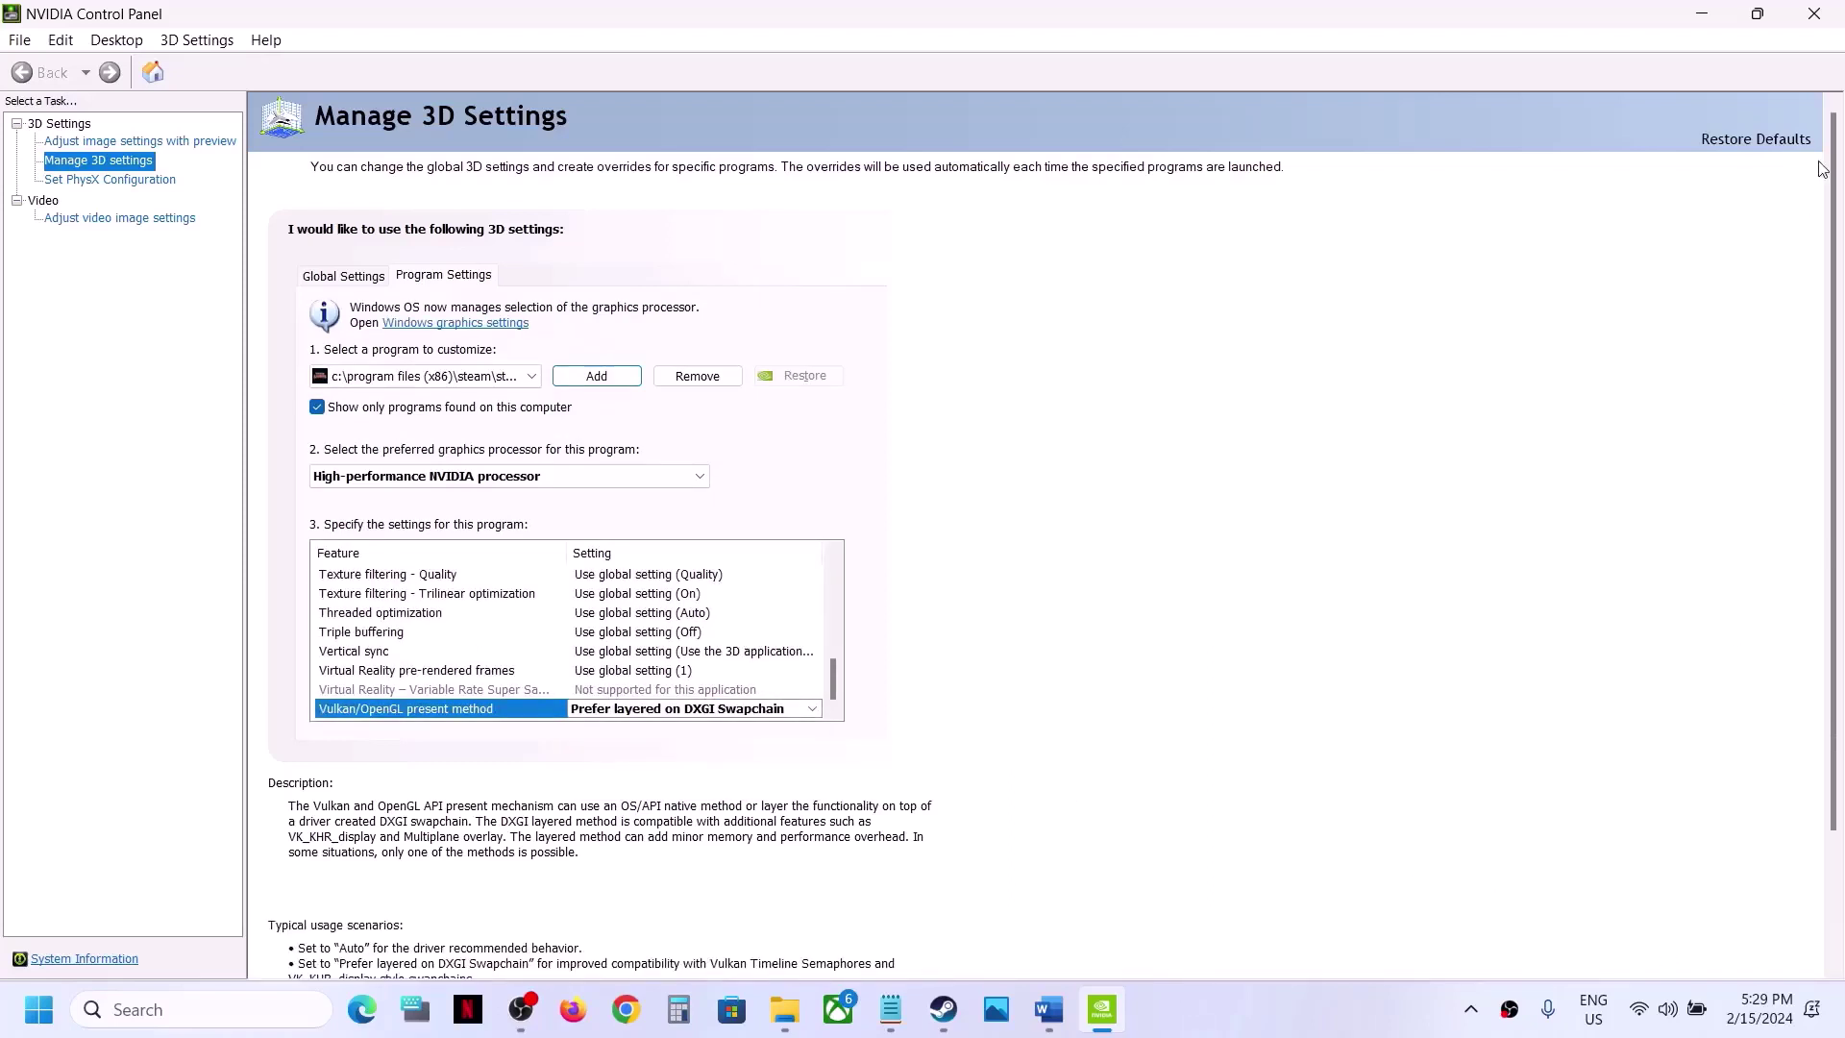
pyautogui.click(1815, 14)
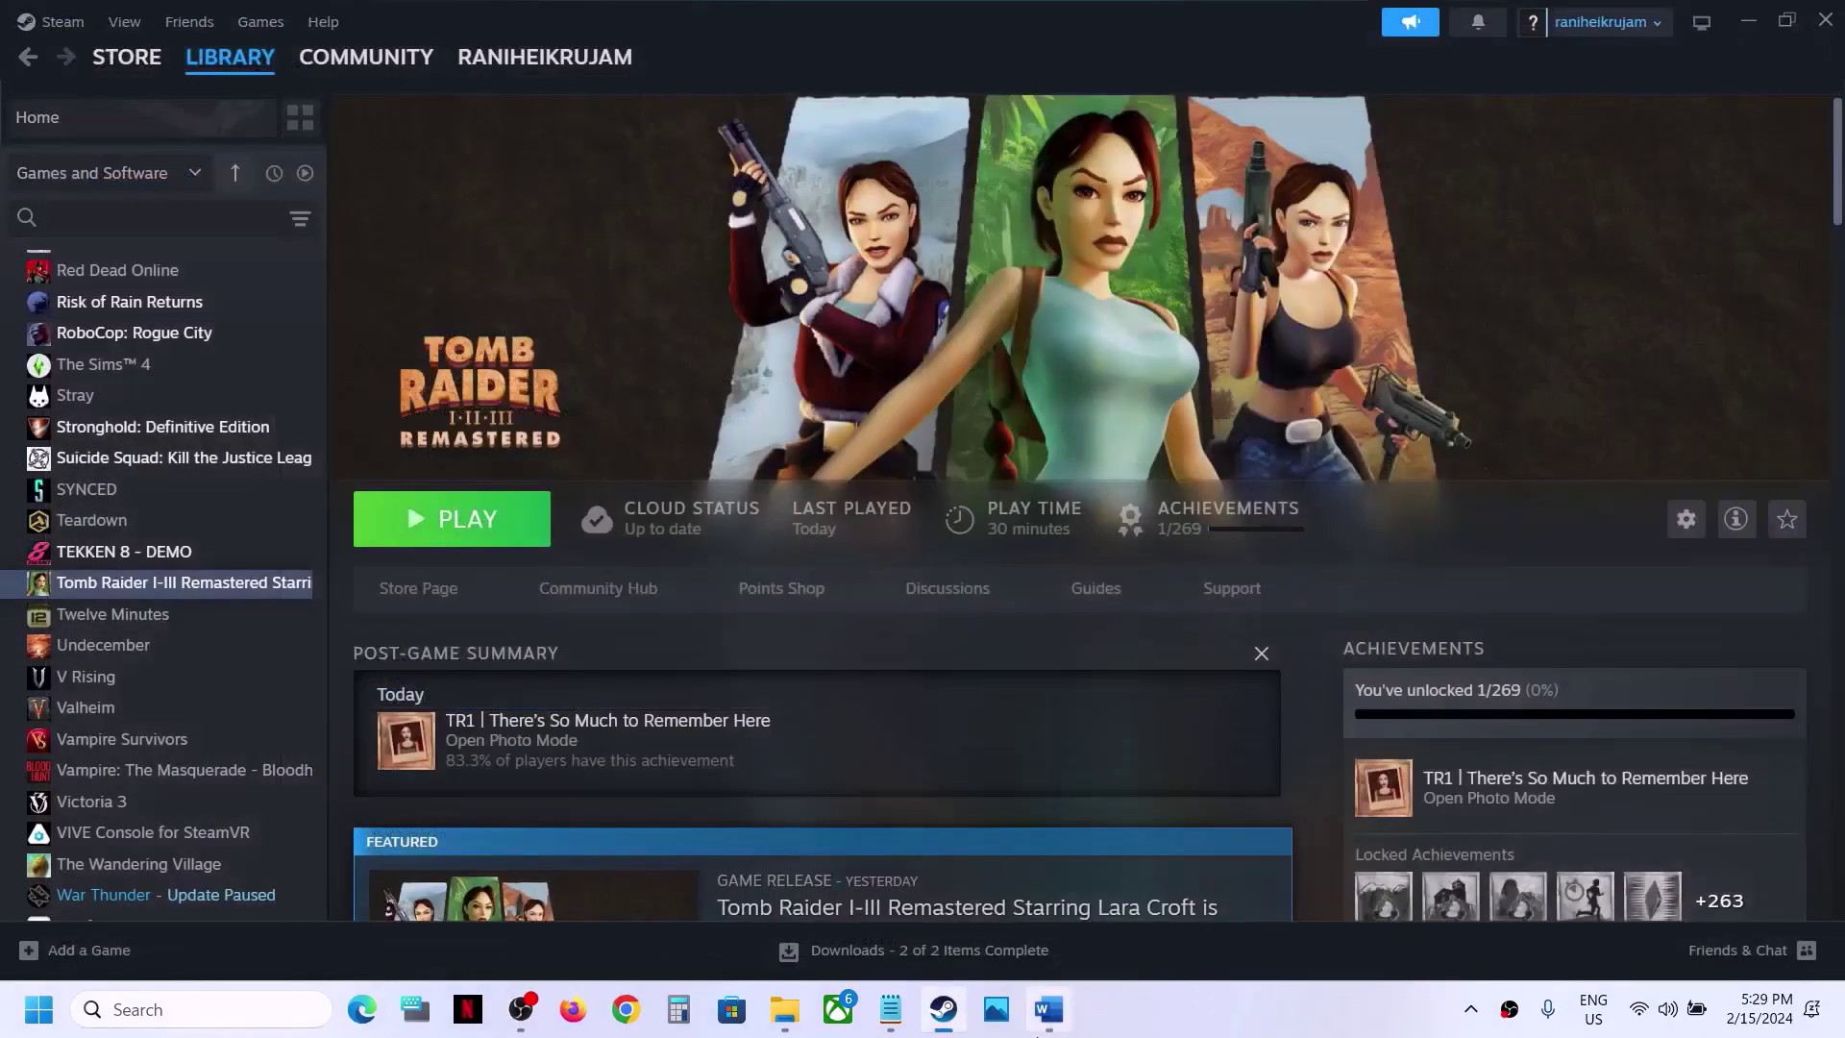
# Return to the Word notes and highlight "Close OBS" in Step 8.
pyautogui.click(1049, 1009)
pyautogui.scroll(-3, 881, 518)
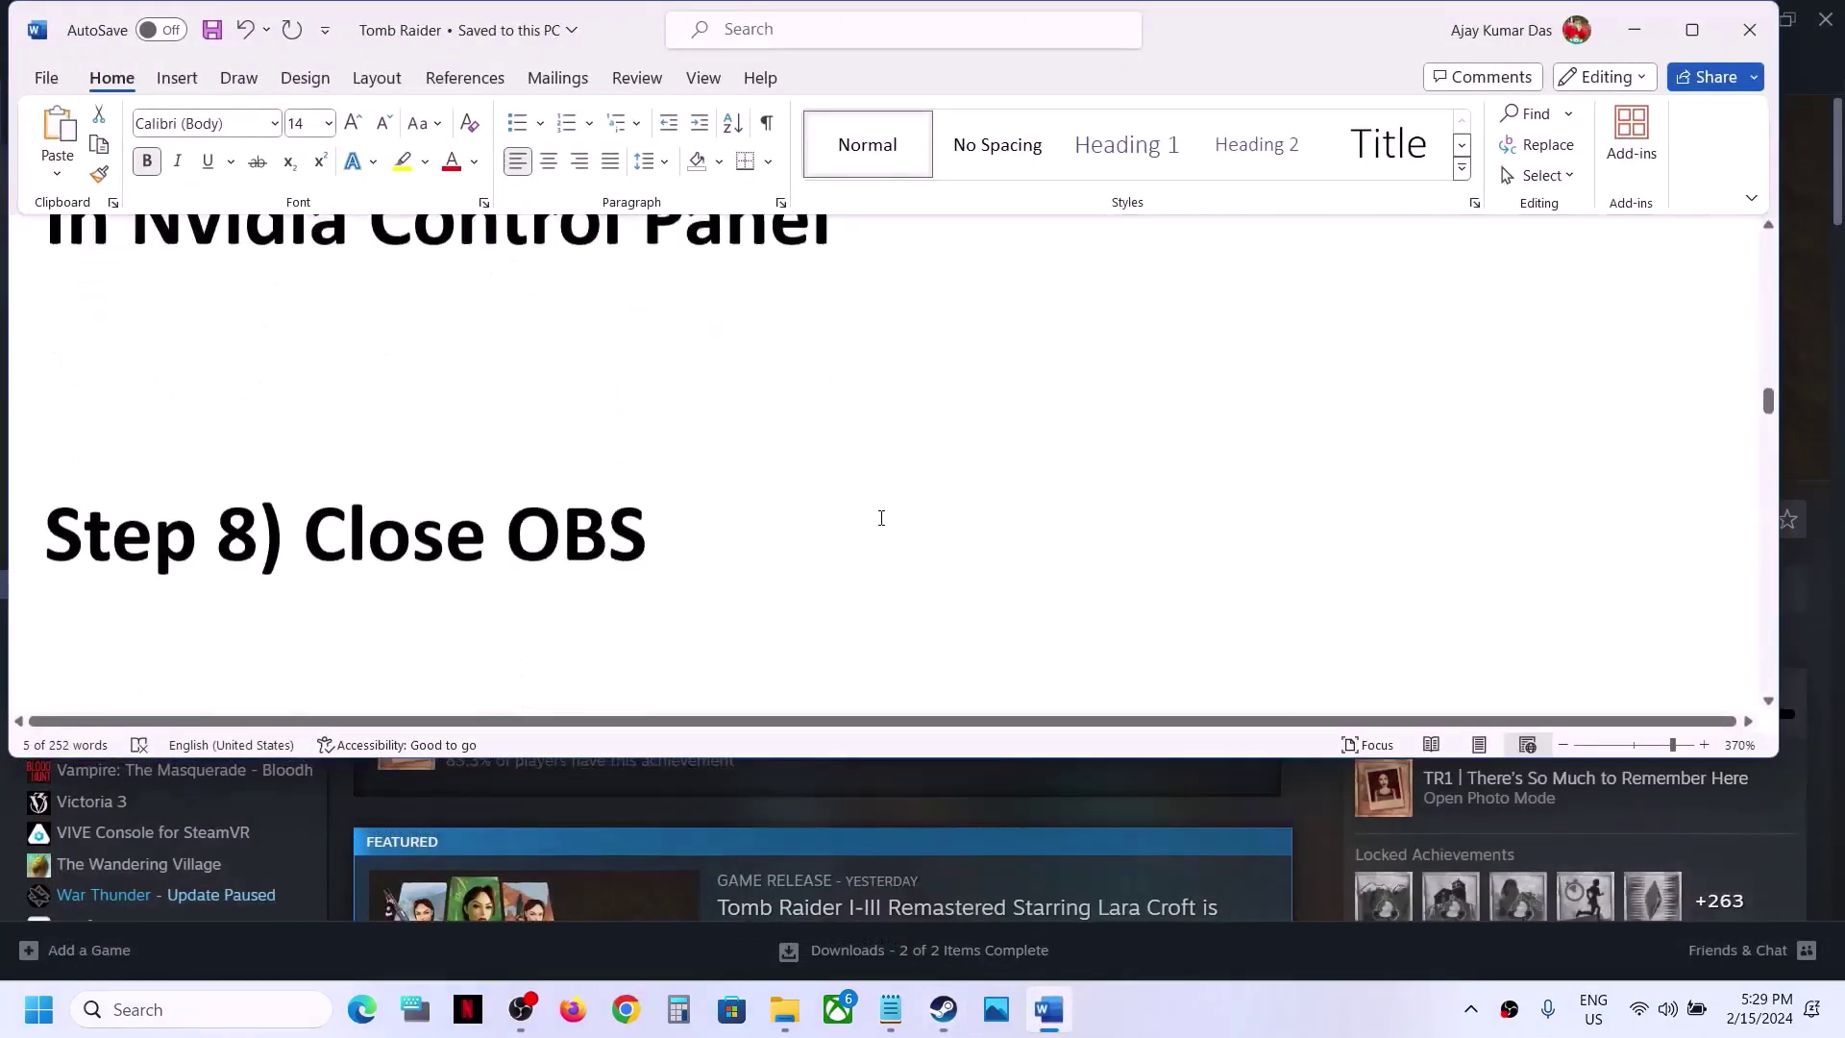
pyautogui.scroll(-1, 882, 518)
pyautogui.moveTo(320, 499); pyautogui.dragTo(608, 501)
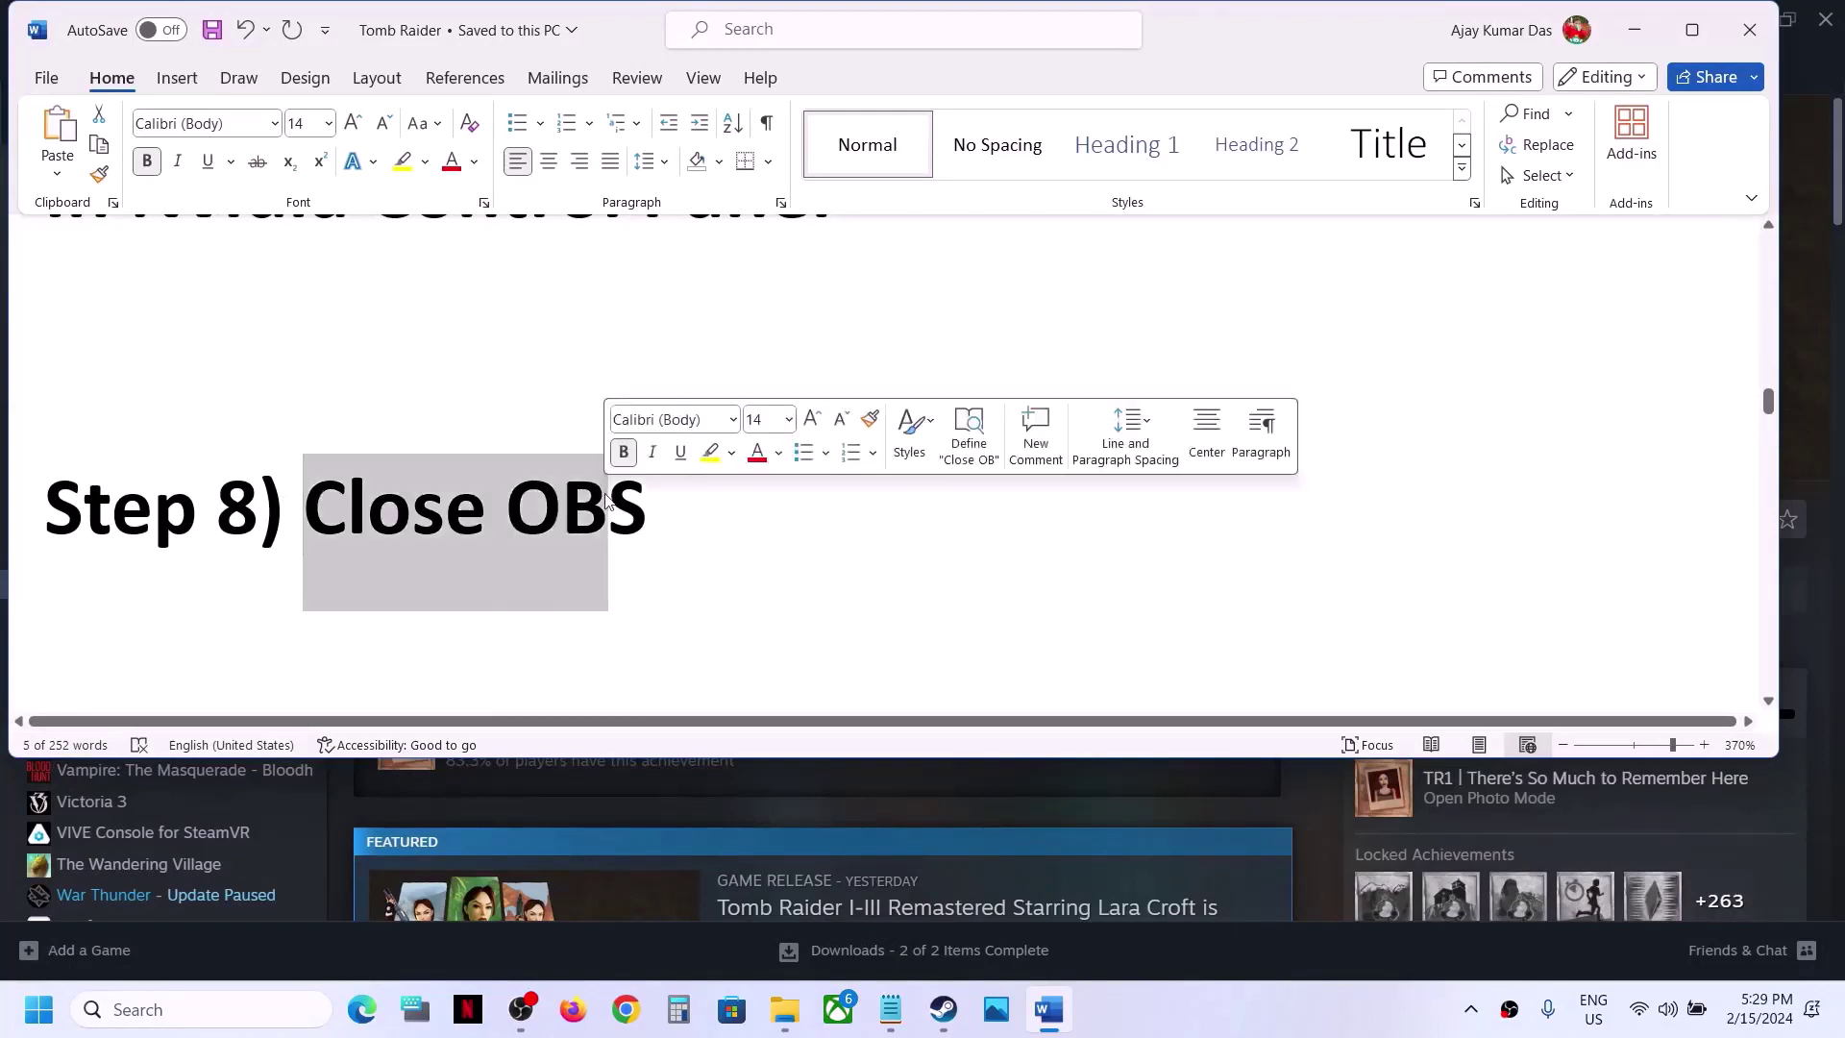
pyautogui.click(675, 502)
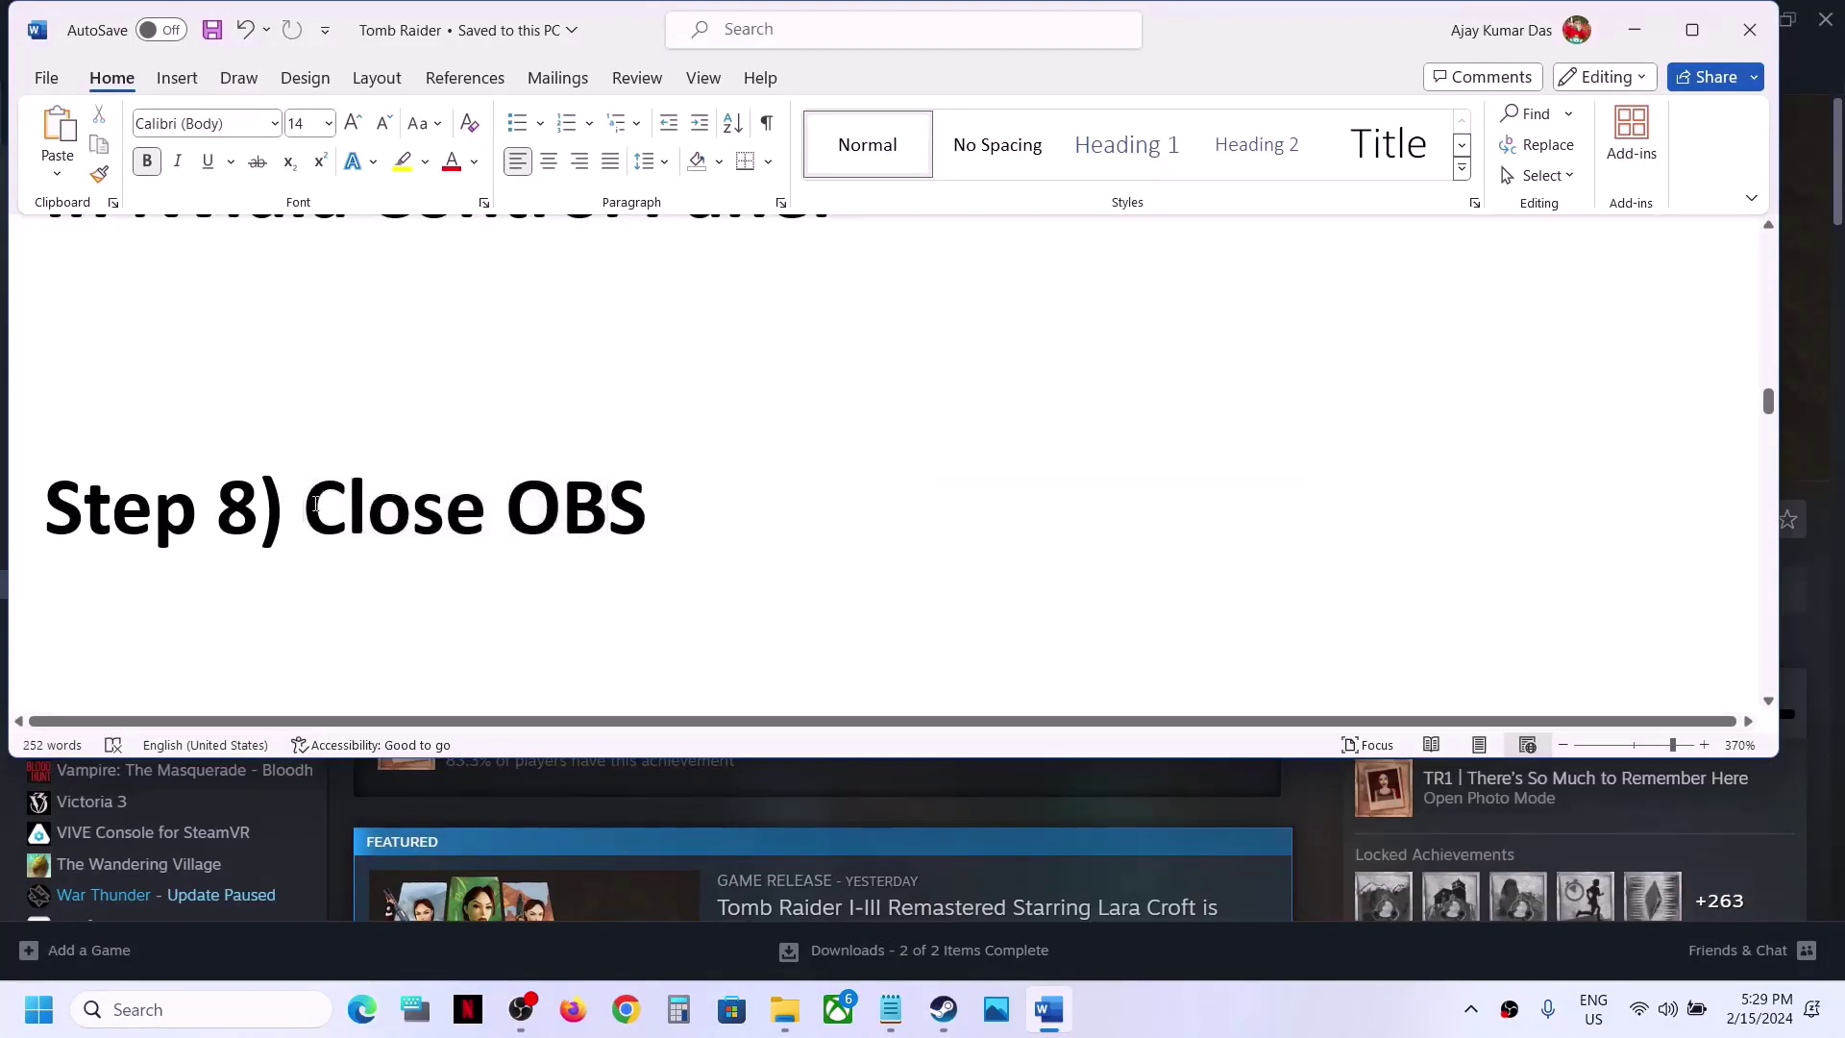
pyautogui.moveTo(316, 503); pyautogui.dragTo(609, 500)
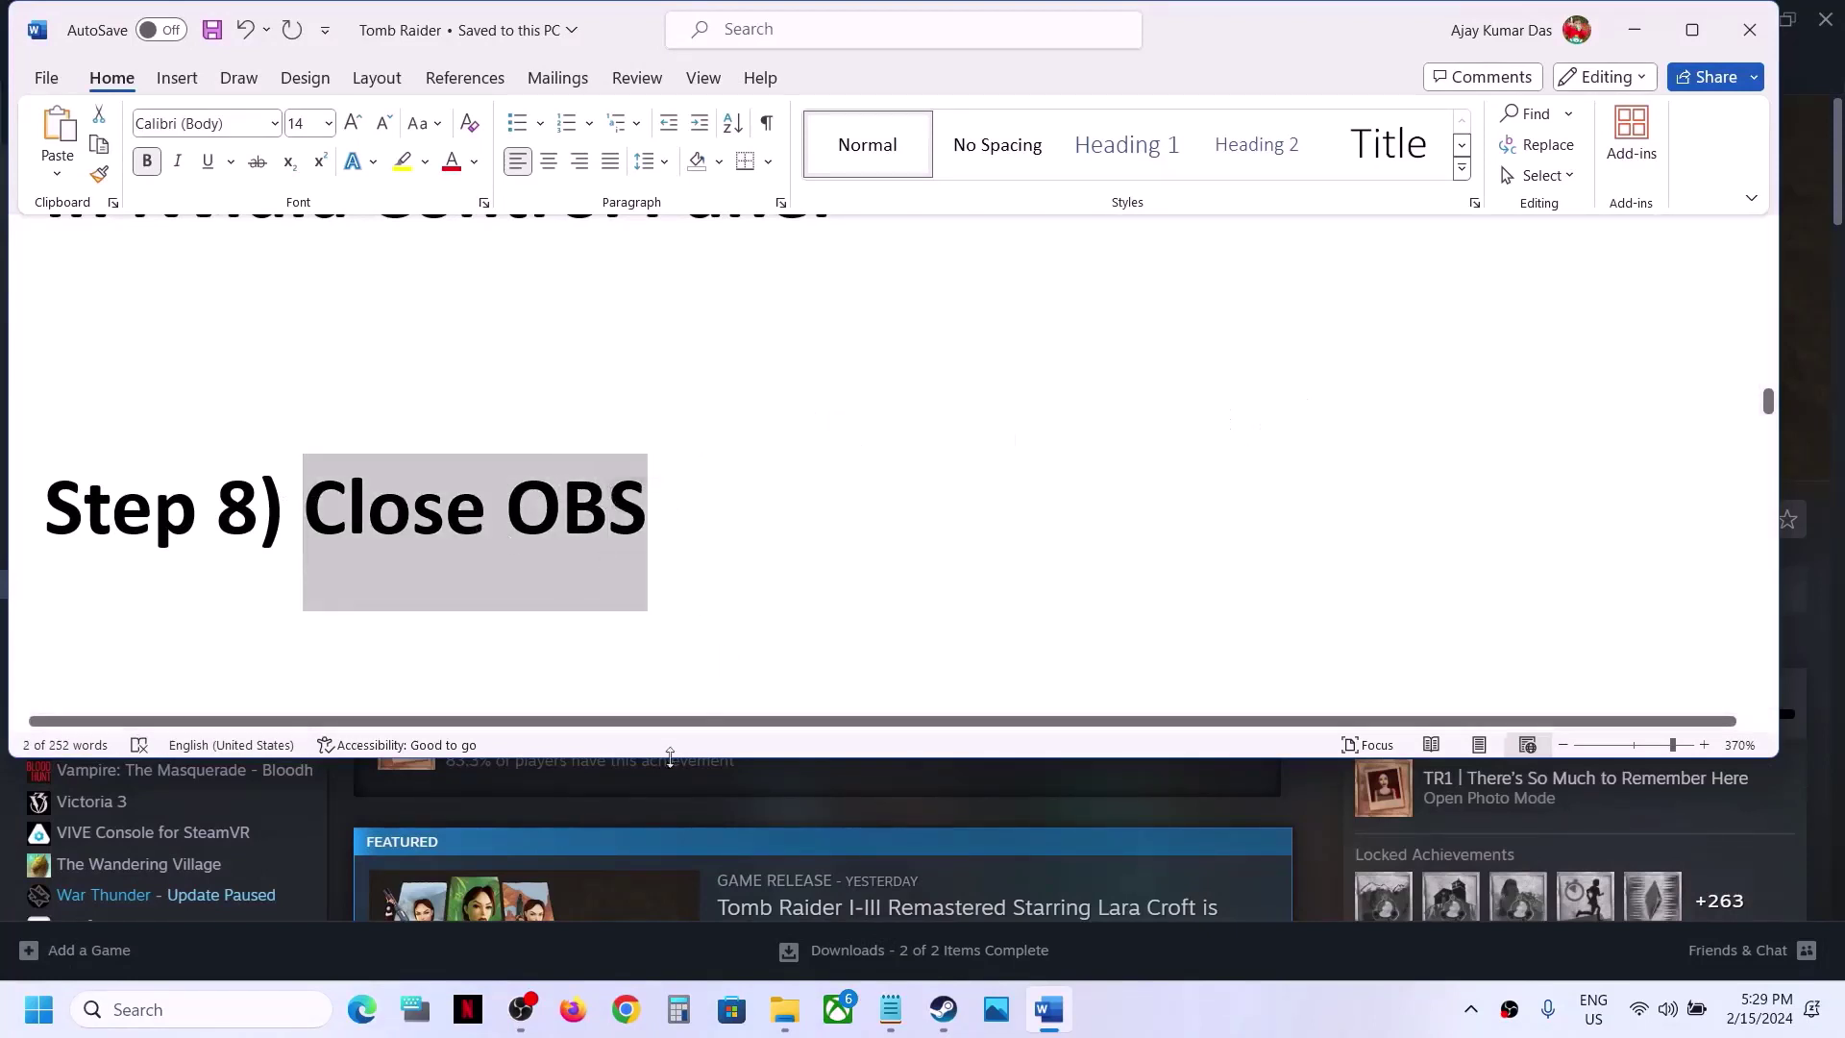
# Check for OBS among the running apps and the background apps in the system tray, leaving it open.
pyautogui.rightClick(516, 1022)
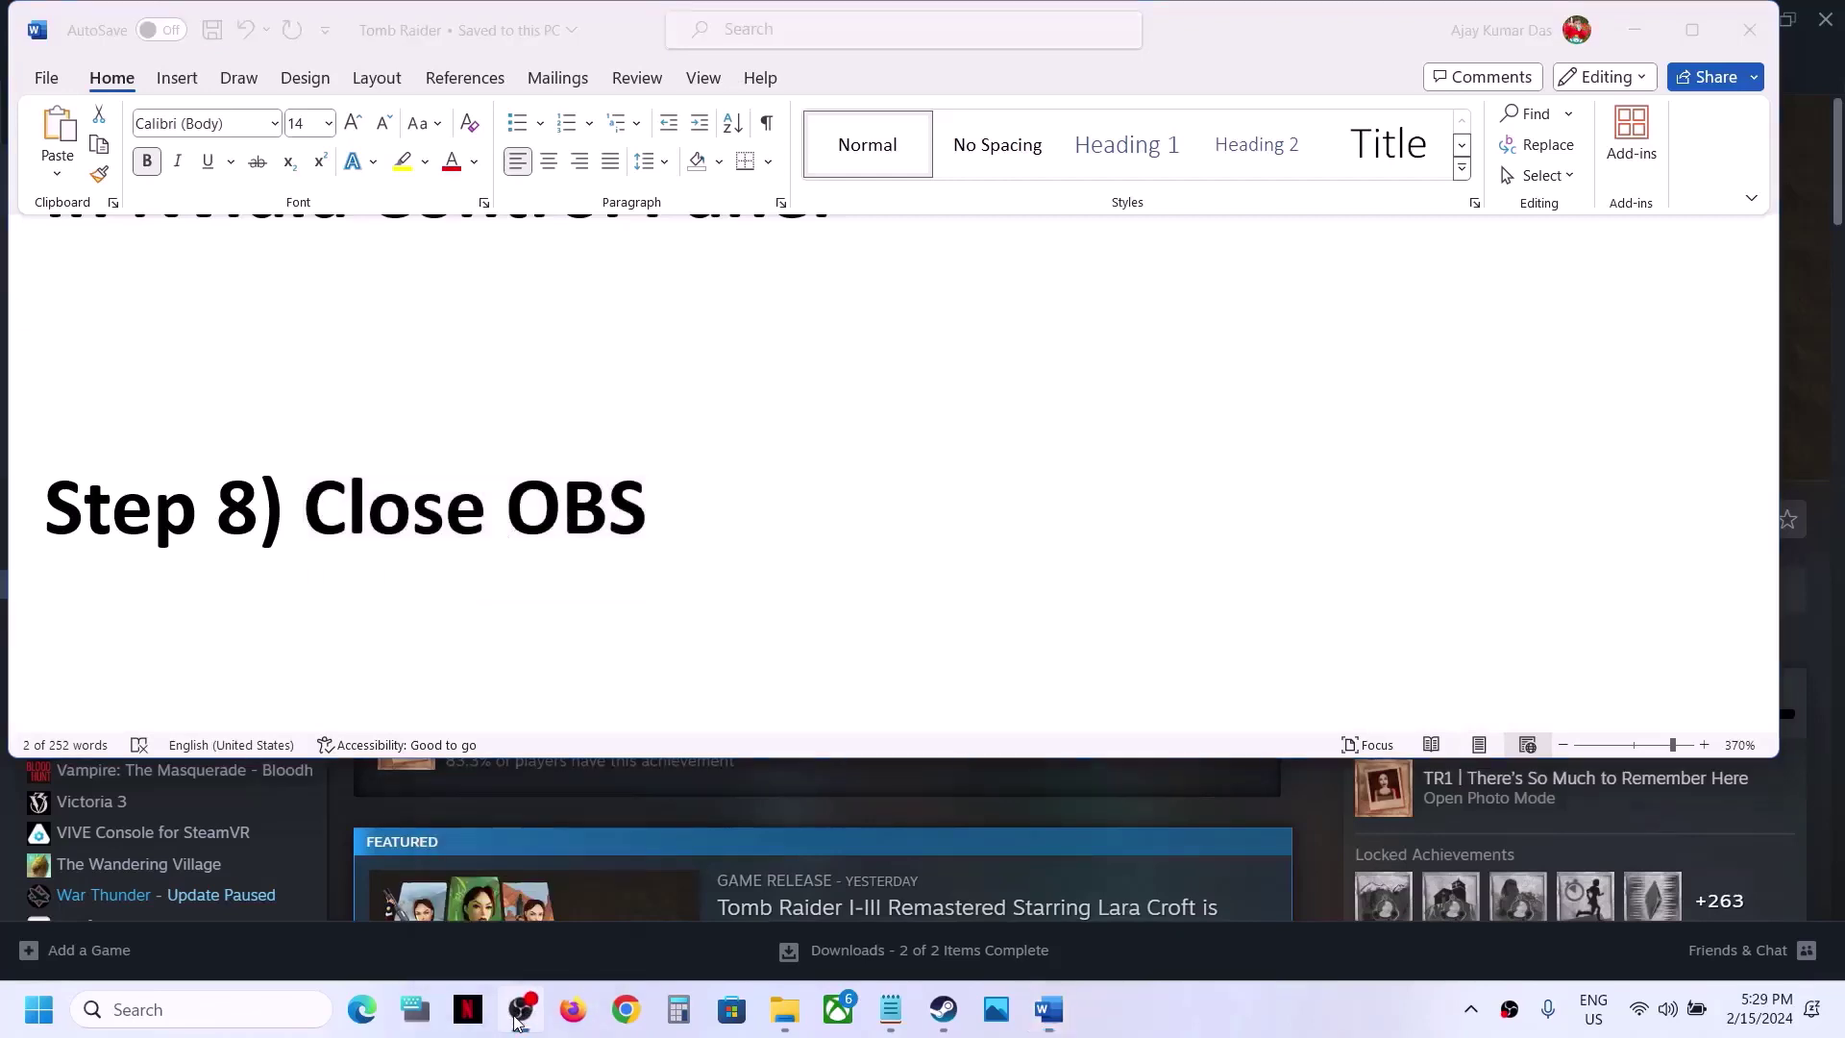
pyautogui.click(1129, 807)
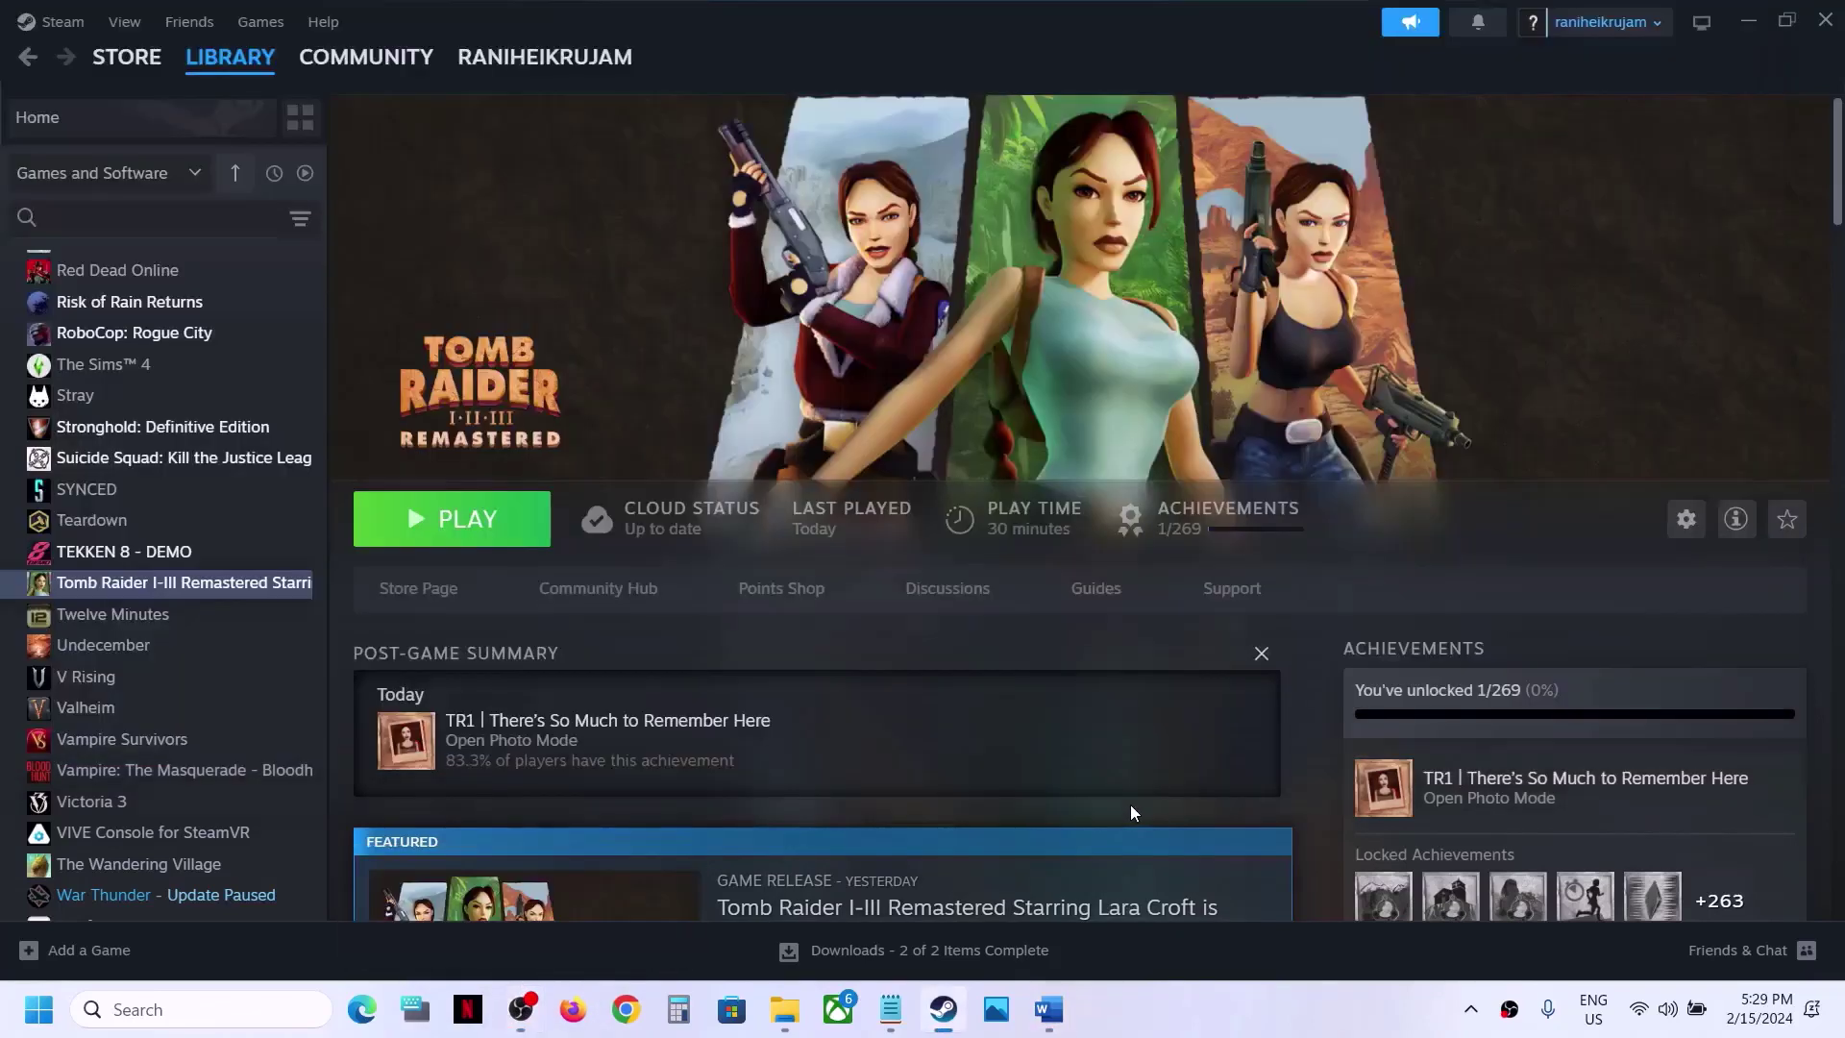
pyautogui.click(1471, 1012)
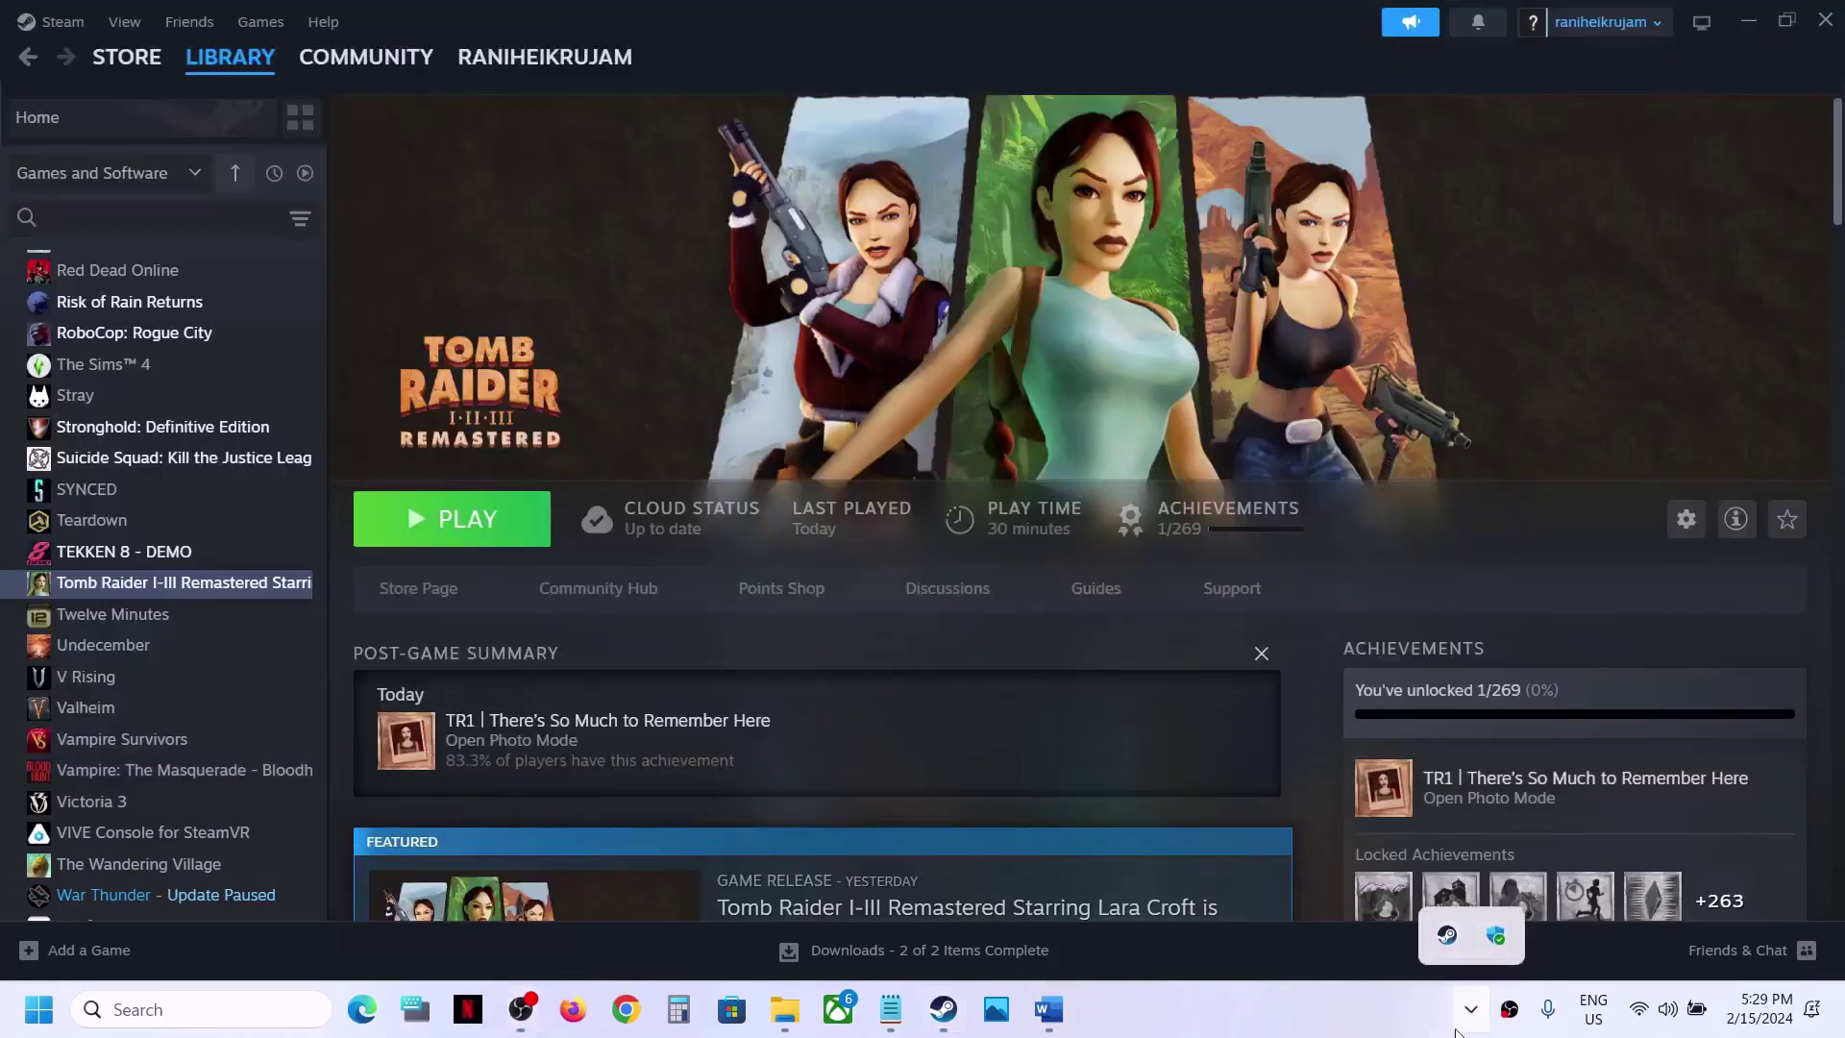
pyautogui.rightClick(1510, 1011)
pyautogui.click(1327, 1035)
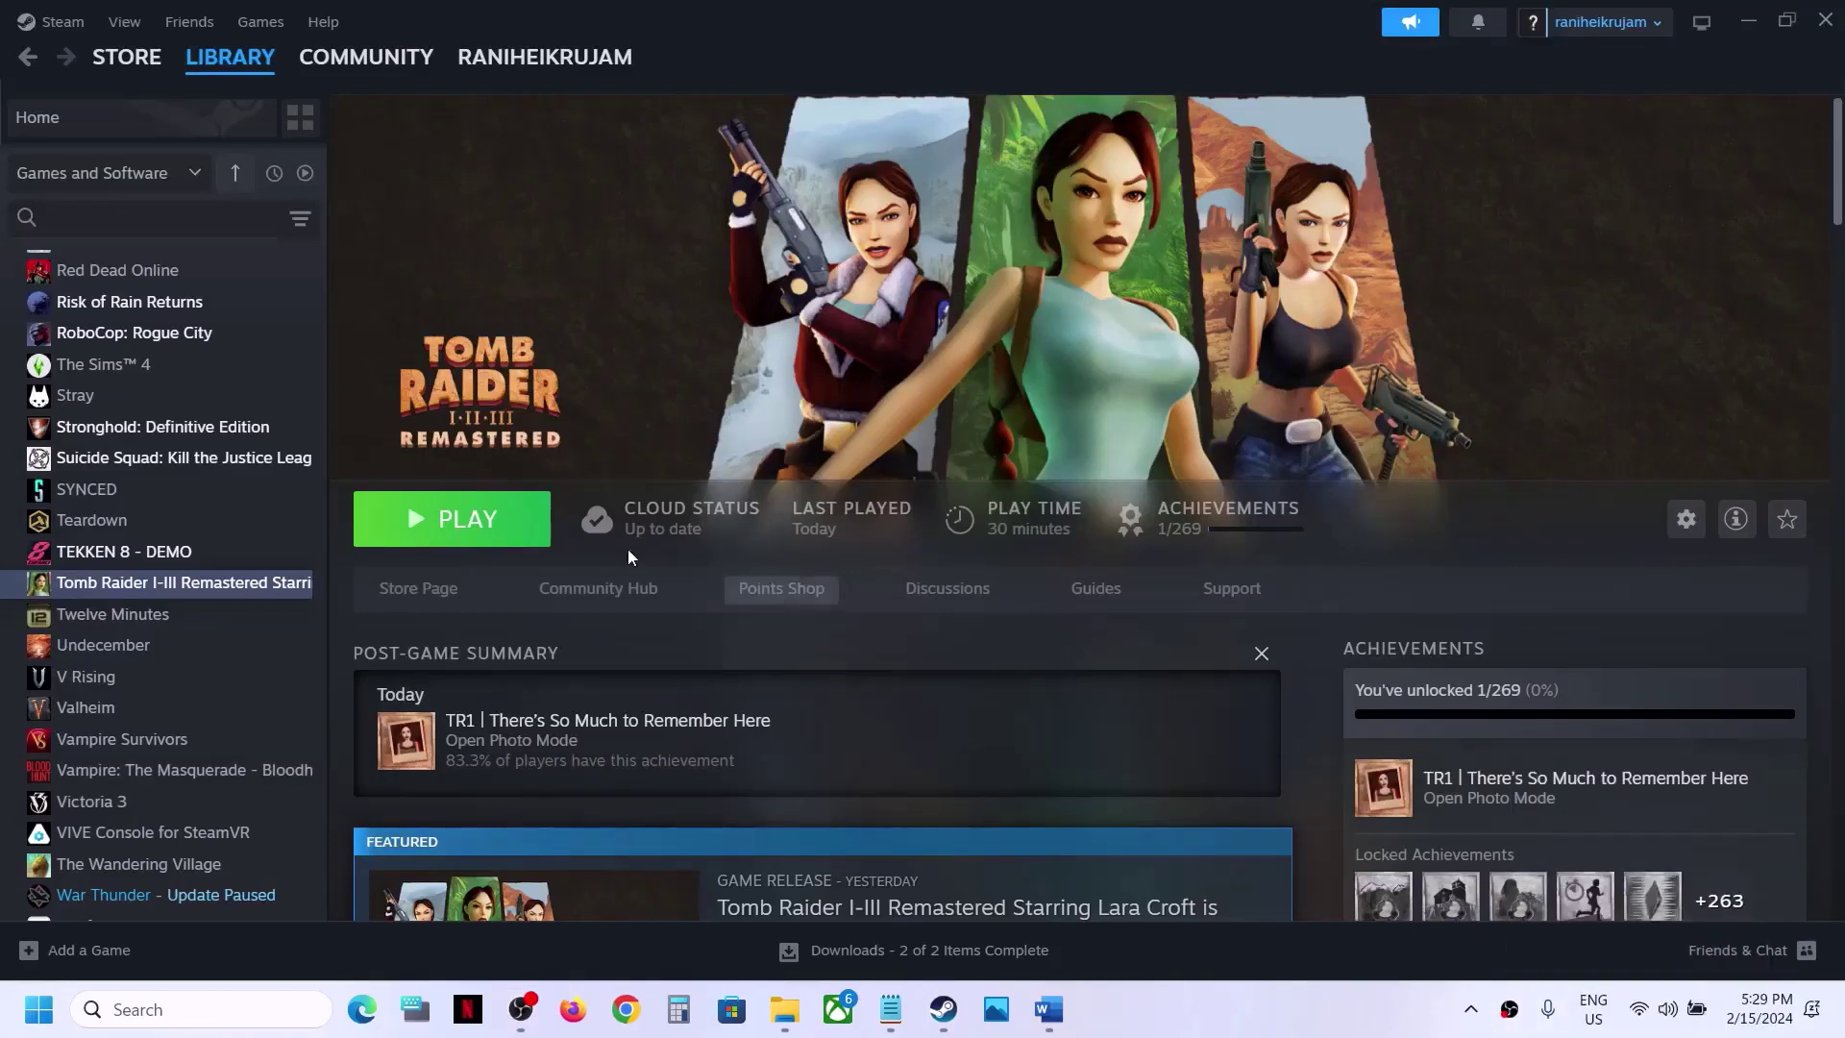
# Launch Tomb Raider I-III Remastered from the Steam library, toggle the game between windowed and full screen, and close it.
pyautogui.click(476, 521)
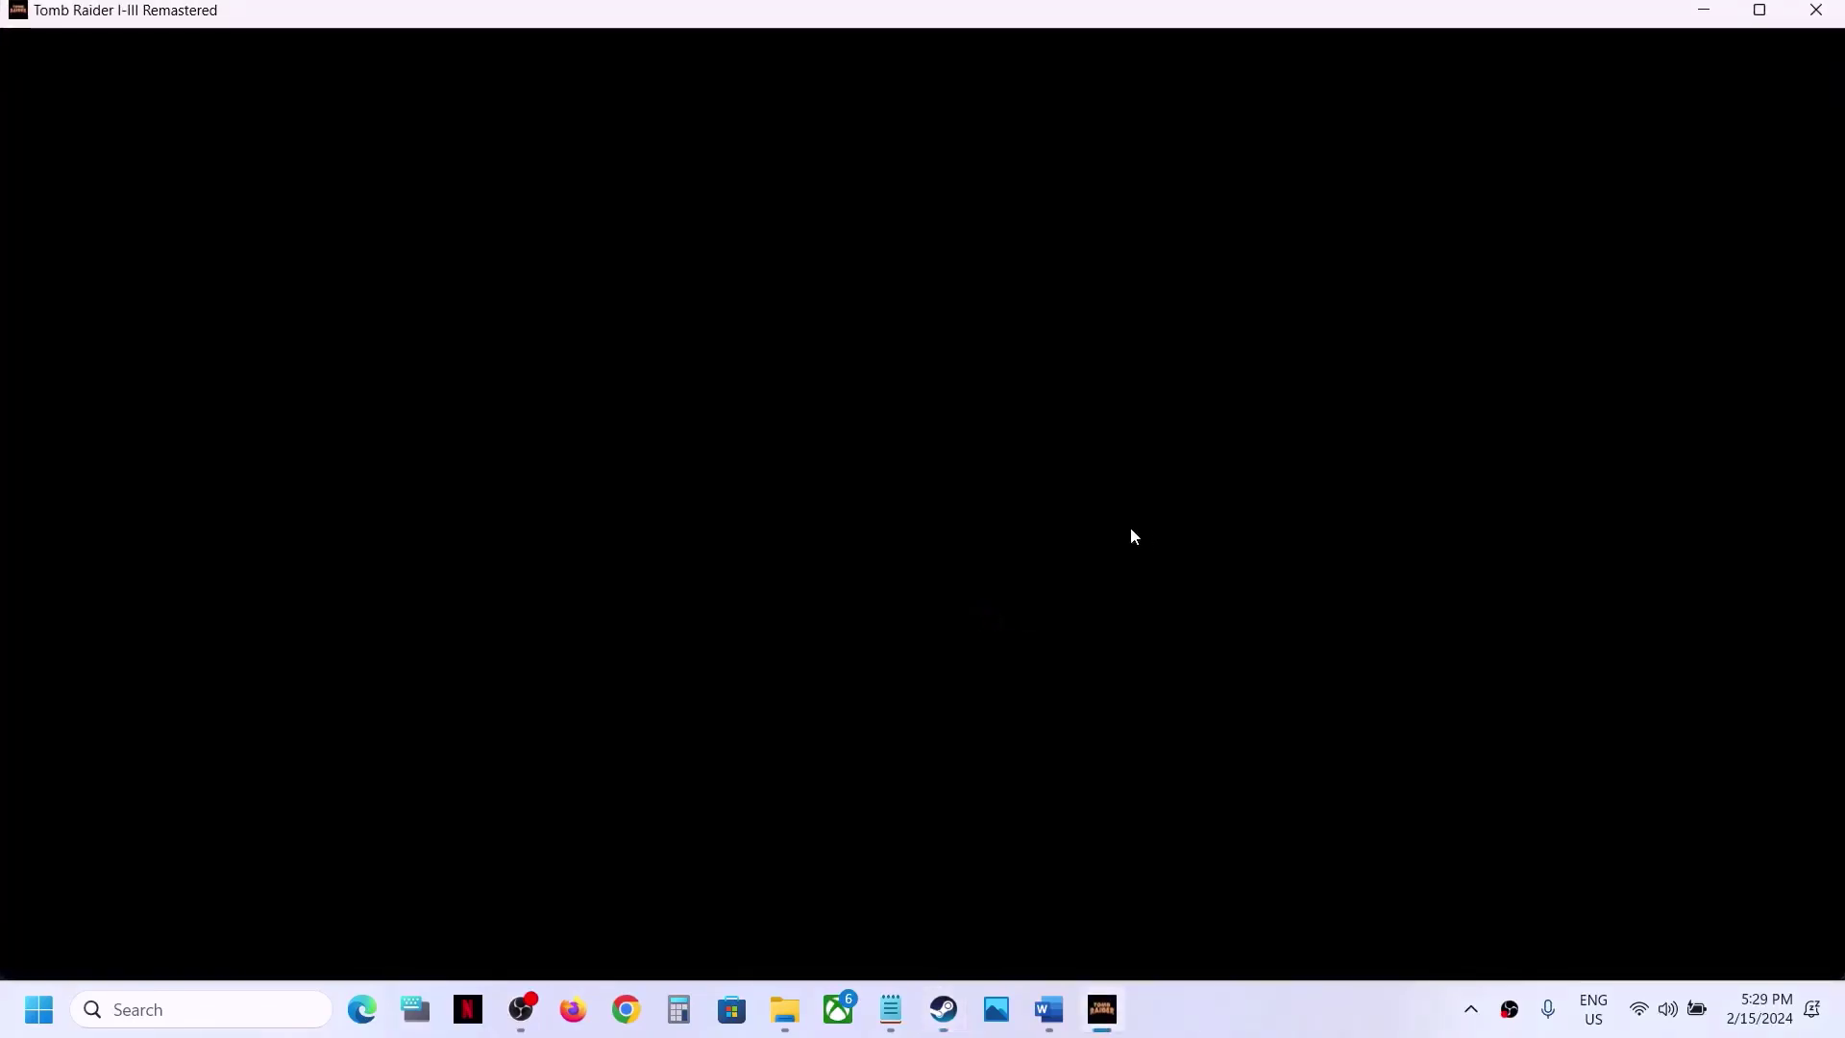
pyautogui.press('super')
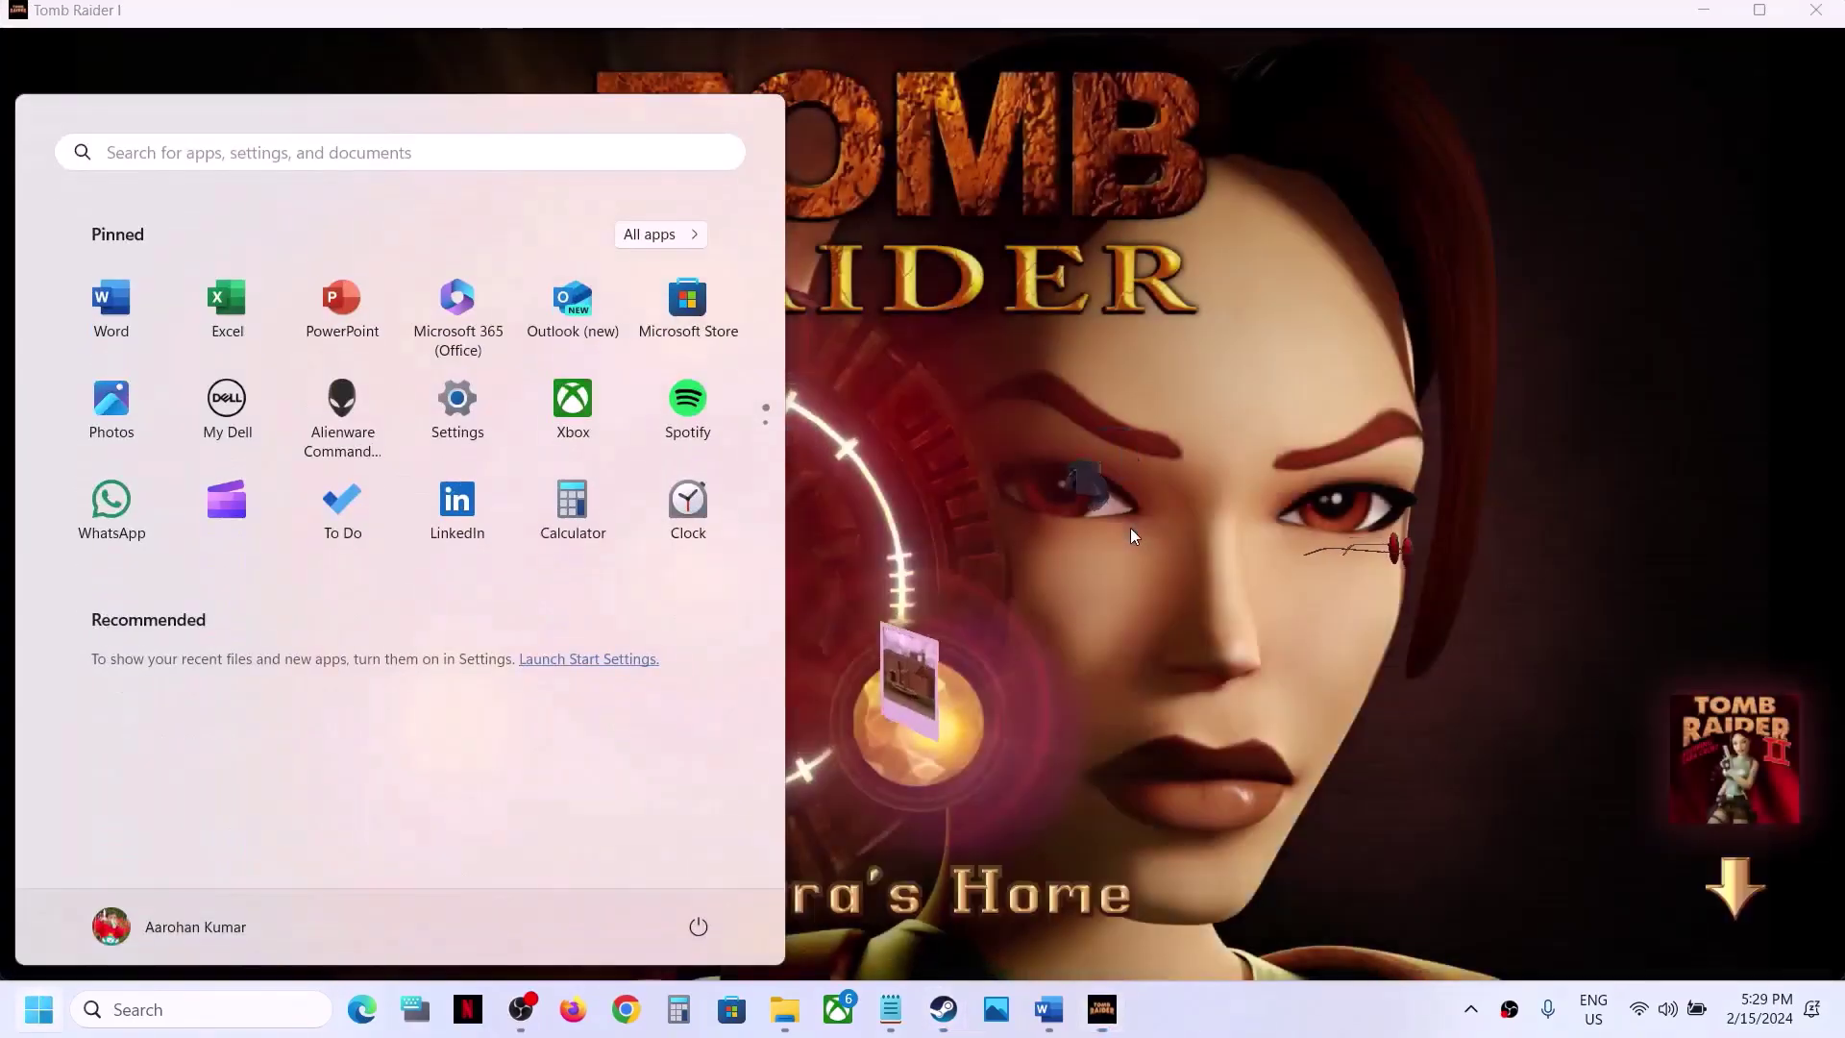
pyautogui.click(1313, 498)
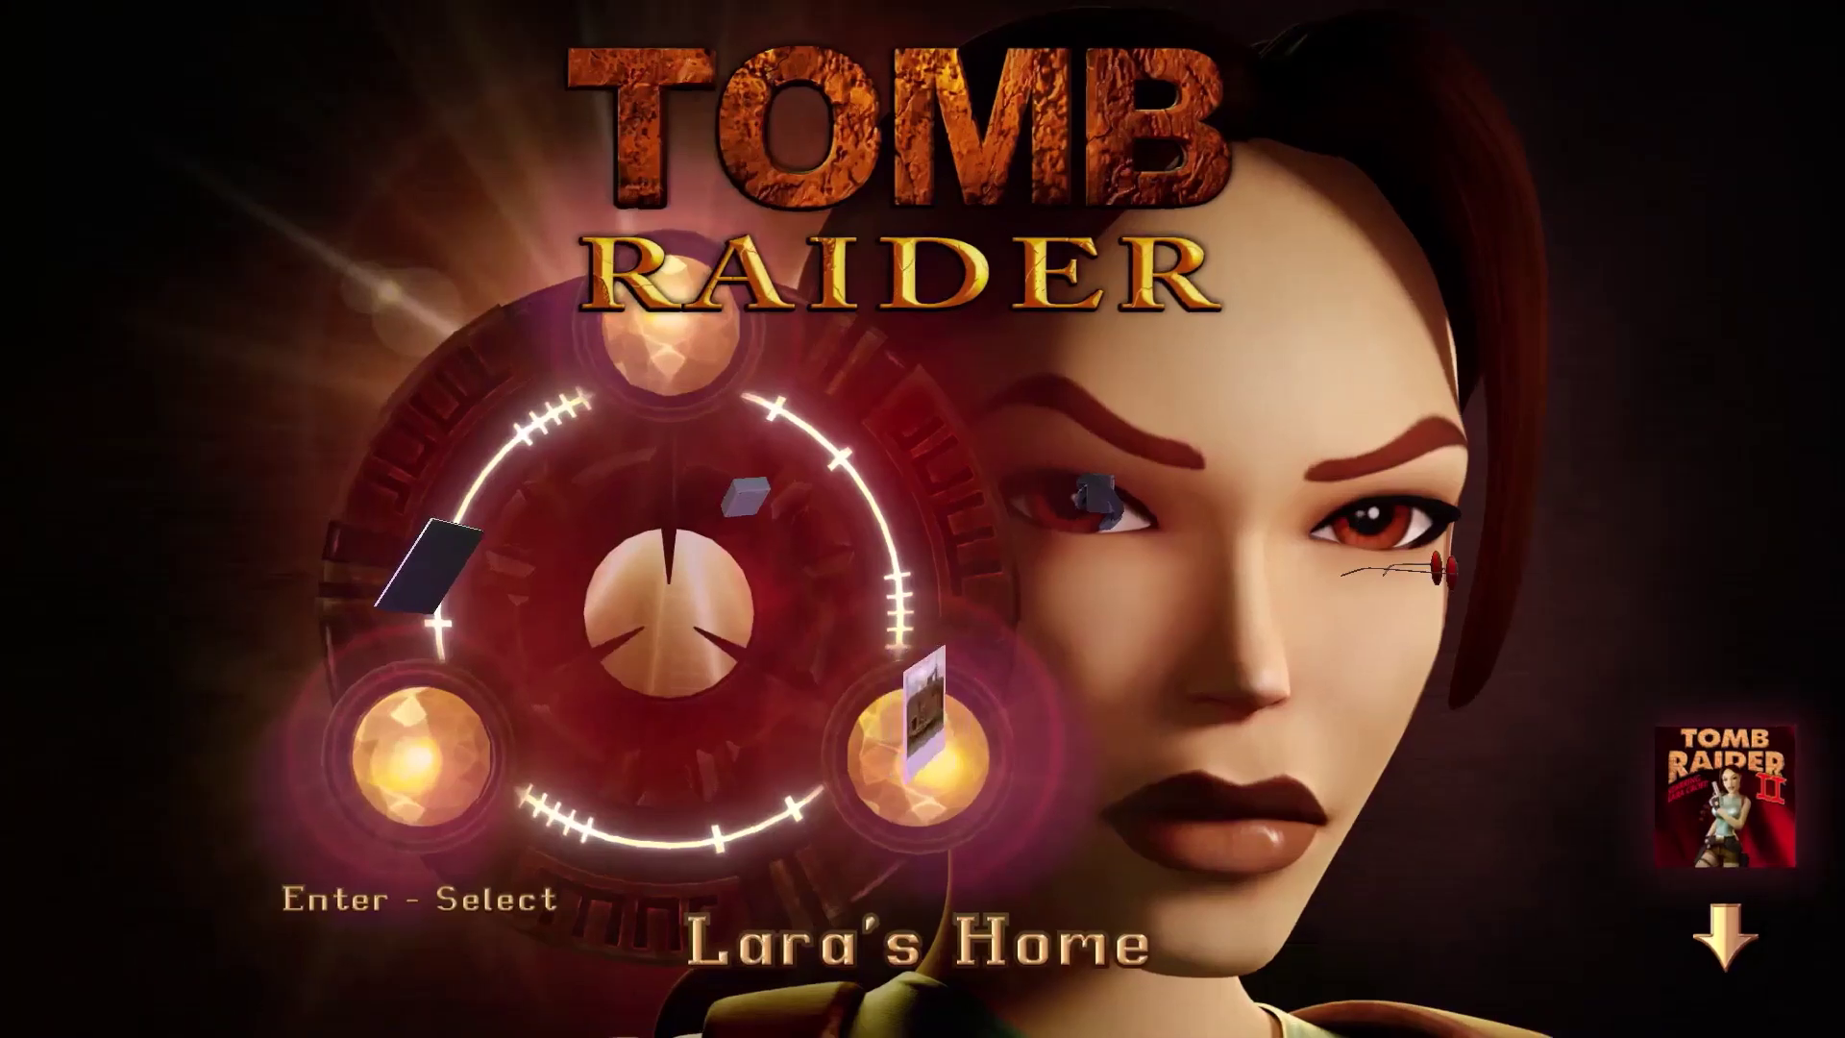
pyautogui.hotkey('alt', 'Return')
pyautogui.click(1816, 19)
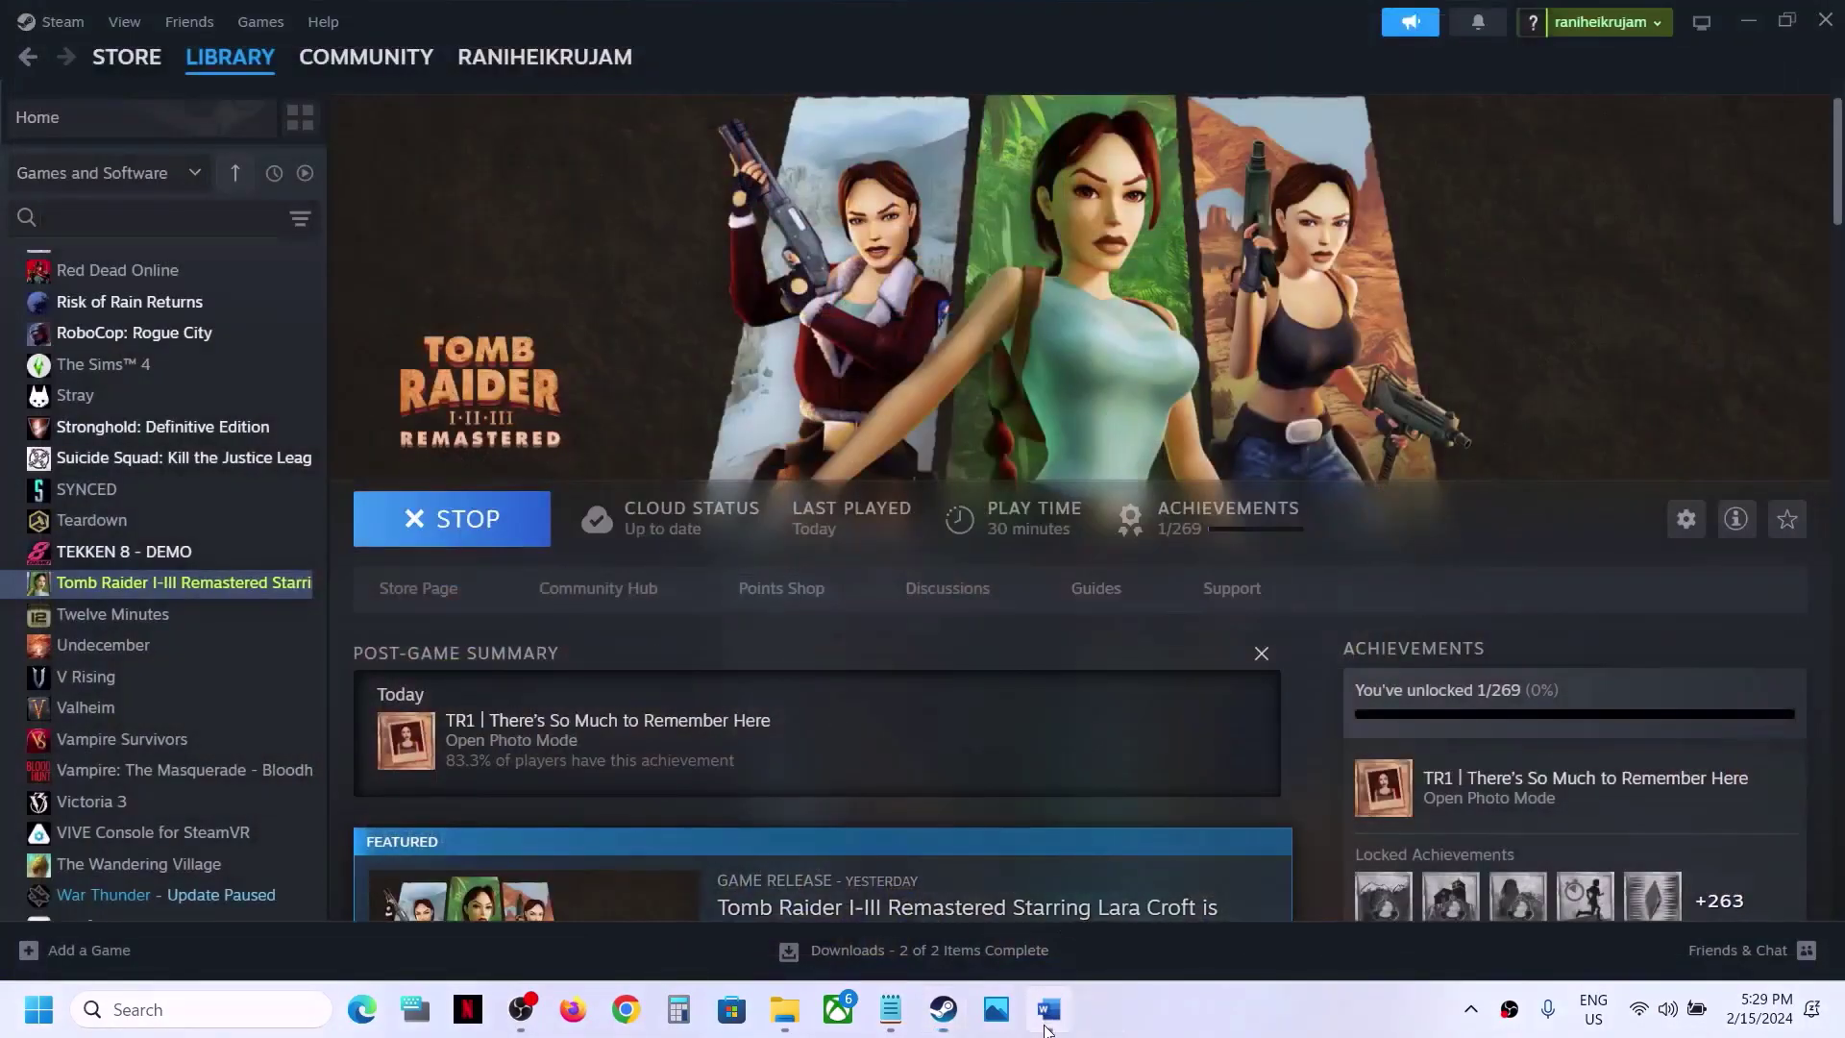
# Return to the Word notes, highlight "Use ALT+ENTER" in Step 9, and copy the -novsync launch option.
pyautogui.hotkey('alt', 'Tab')
pyautogui.scroll(-1, 610, 599)
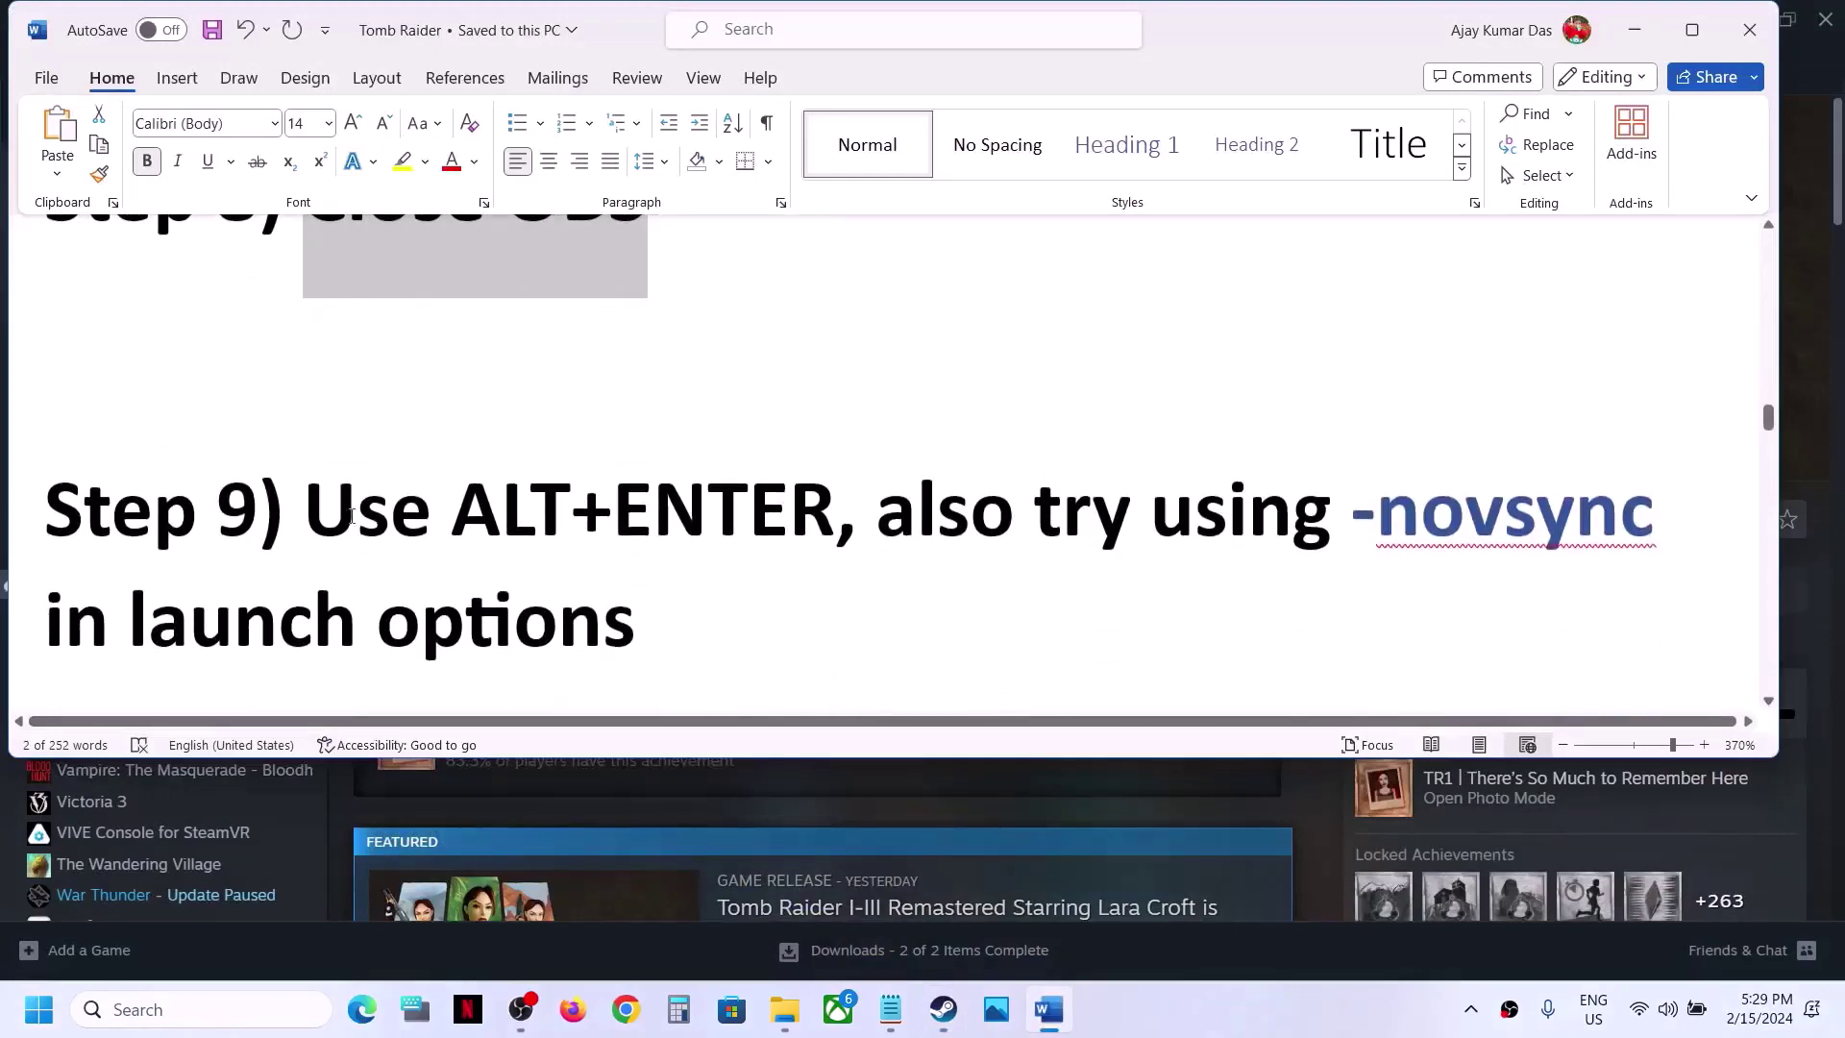
pyautogui.moveTo(328, 510); pyautogui.dragTo(756, 537)
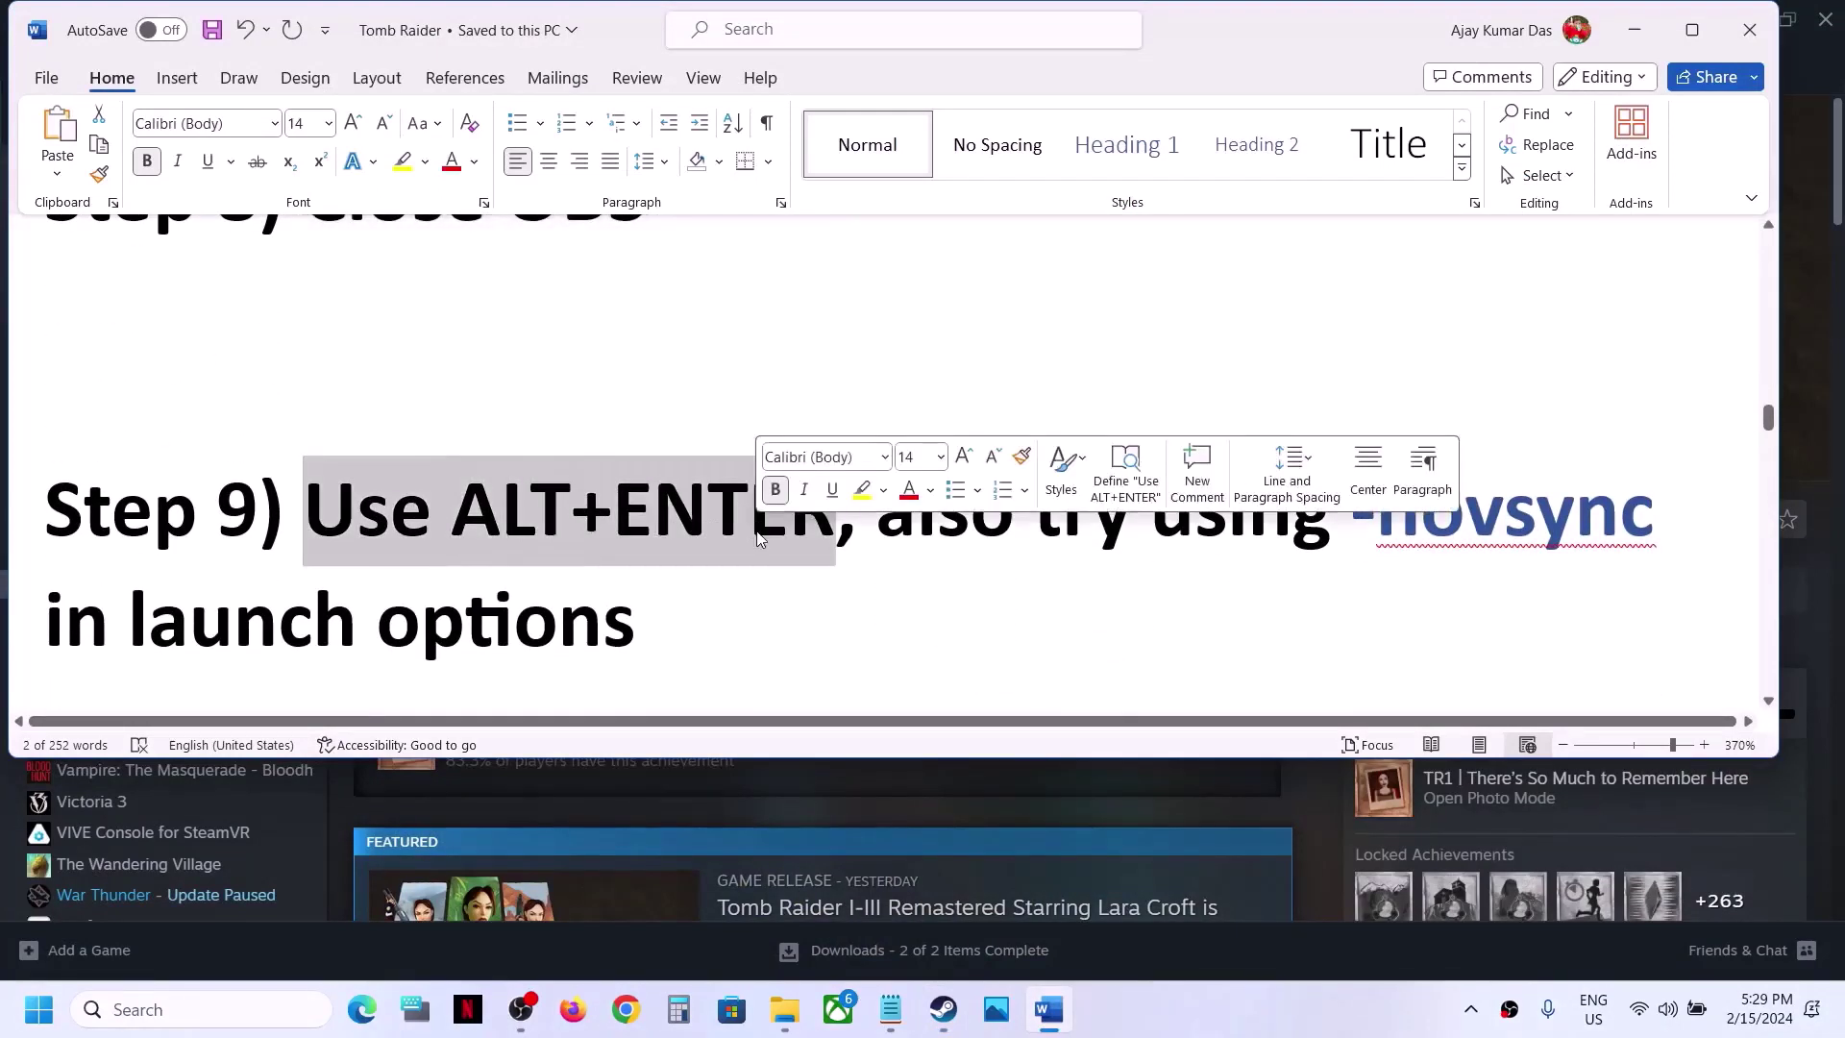
pyautogui.click(888, 561)
pyautogui.moveTo(887, 562); pyautogui.dragTo(1510, 526)
pyautogui.hotkey('ctrl', 'c')
pyautogui.click(1429, 527)
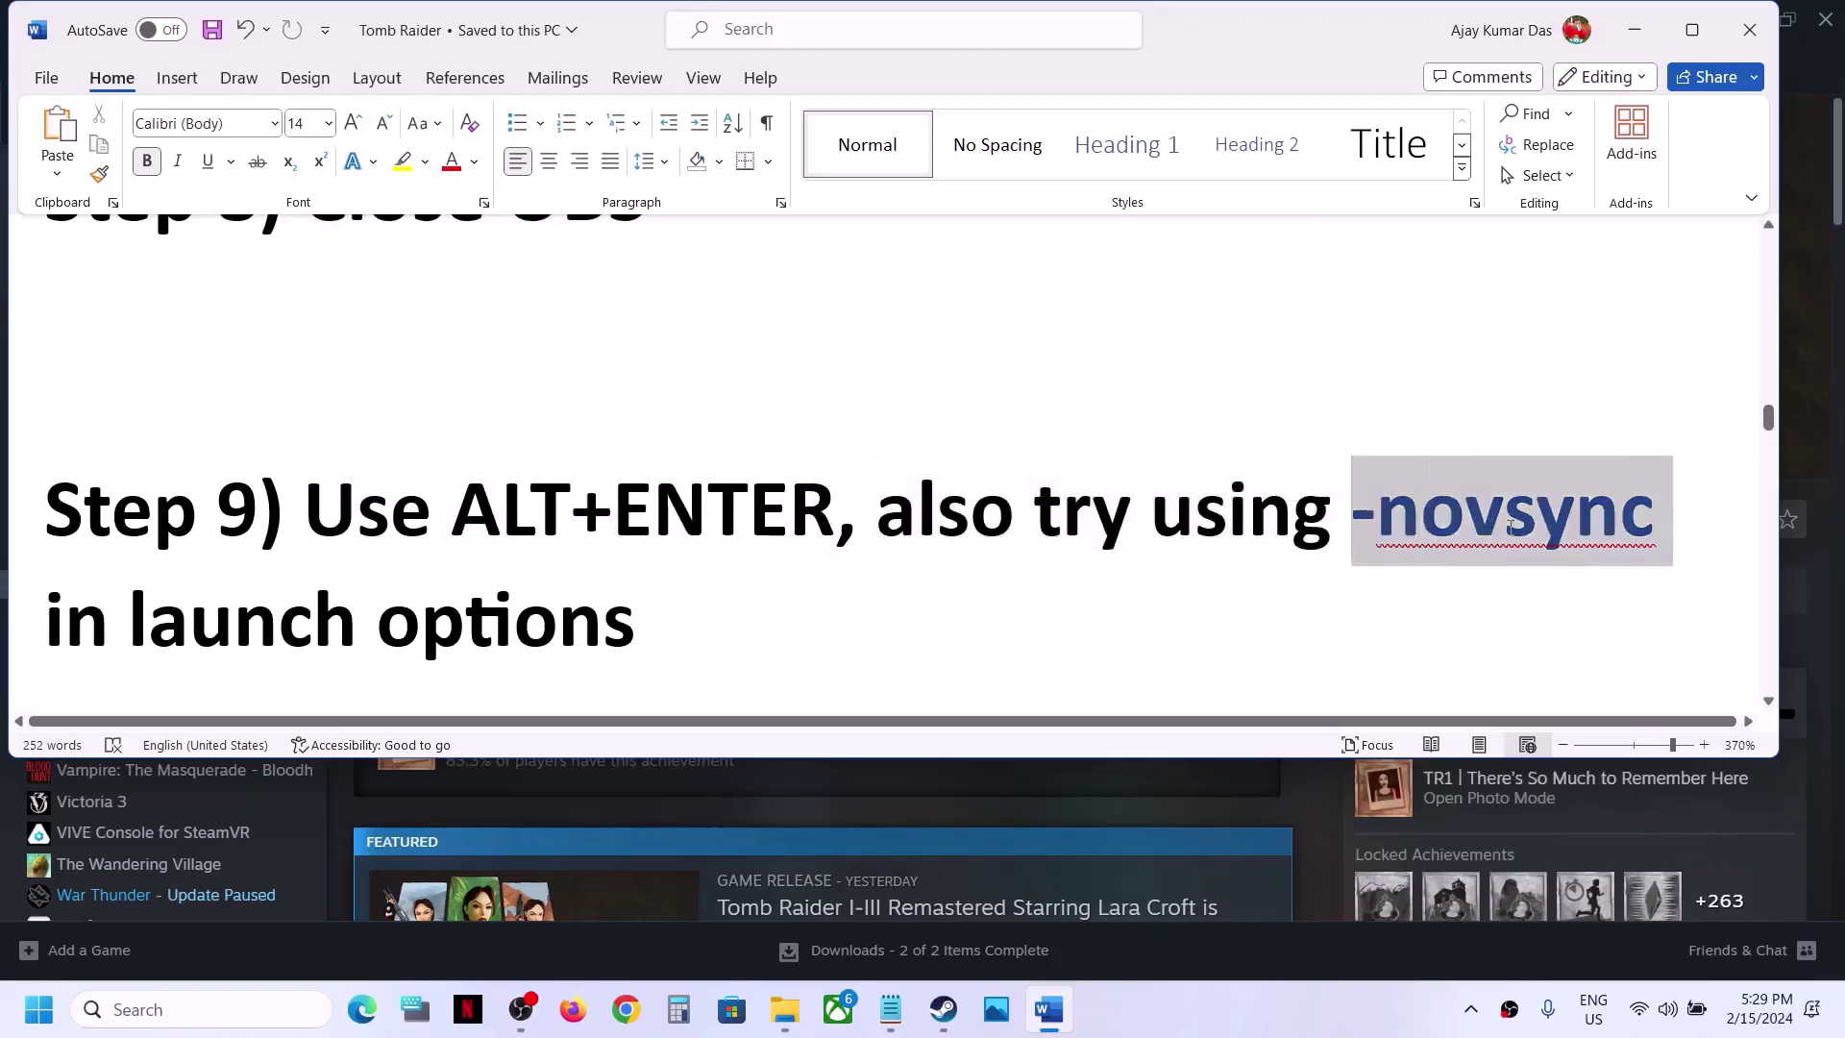
# In Steam, set the launch options of Tomb Raider I-III Remastered to -novsync and close its properties.
pyautogui.hotkey('alt', 'Tab')
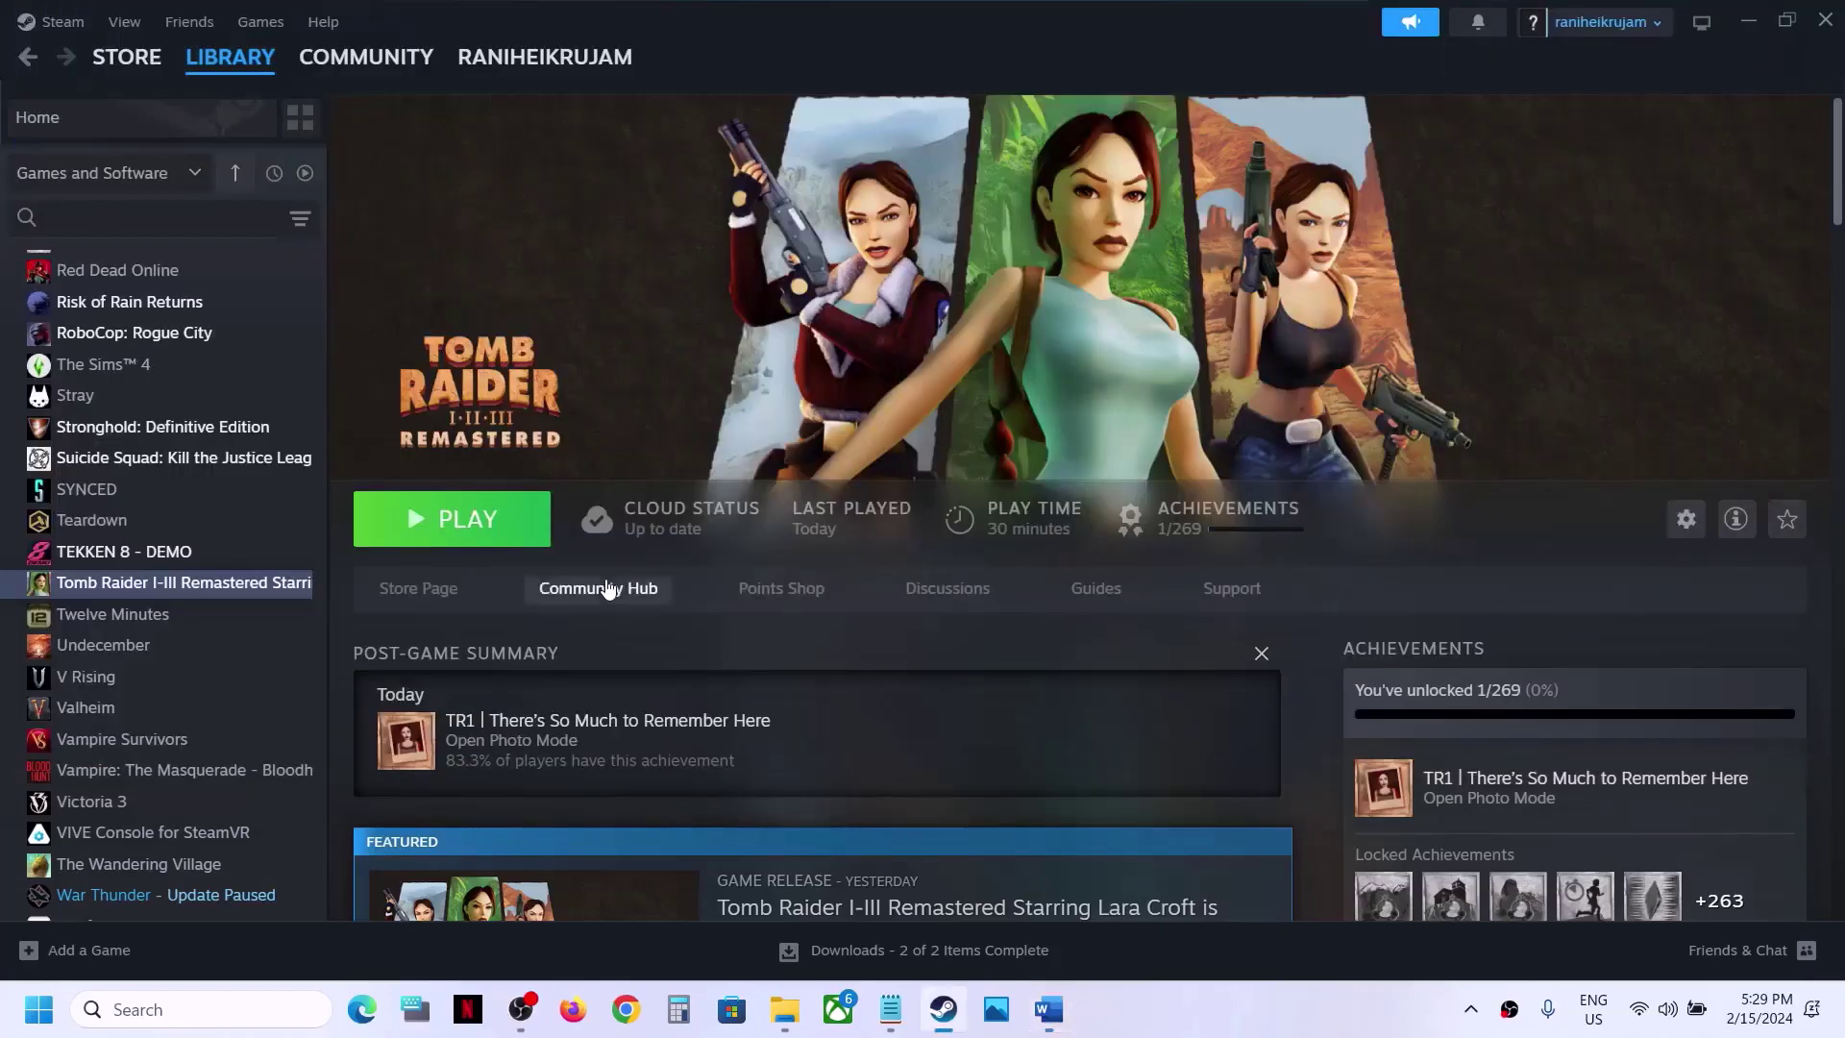
pyautogui.rightClick(195, 587)
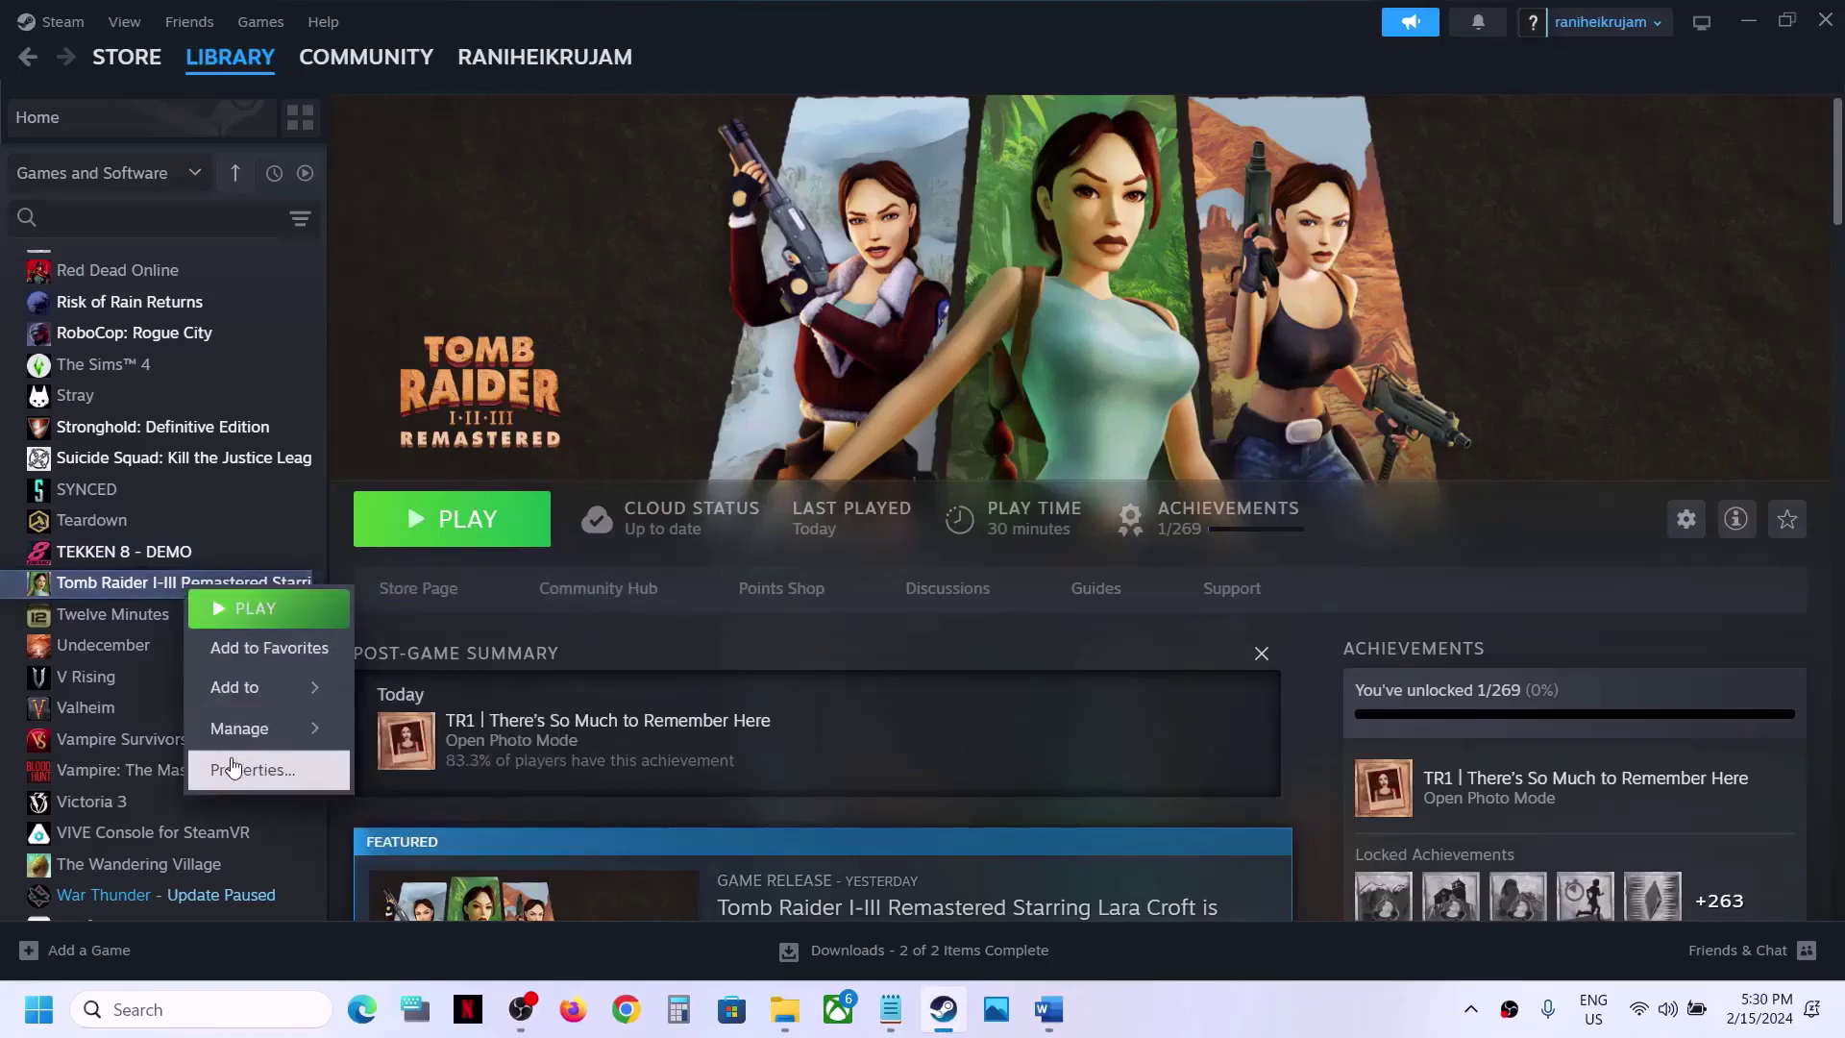
pyautogui.click(236, 769)
pyautogui.click(731, 768)
pyautogui.hotkey('ctrl', 'a')
pyautogui.hotkey('ctrl', 'v')
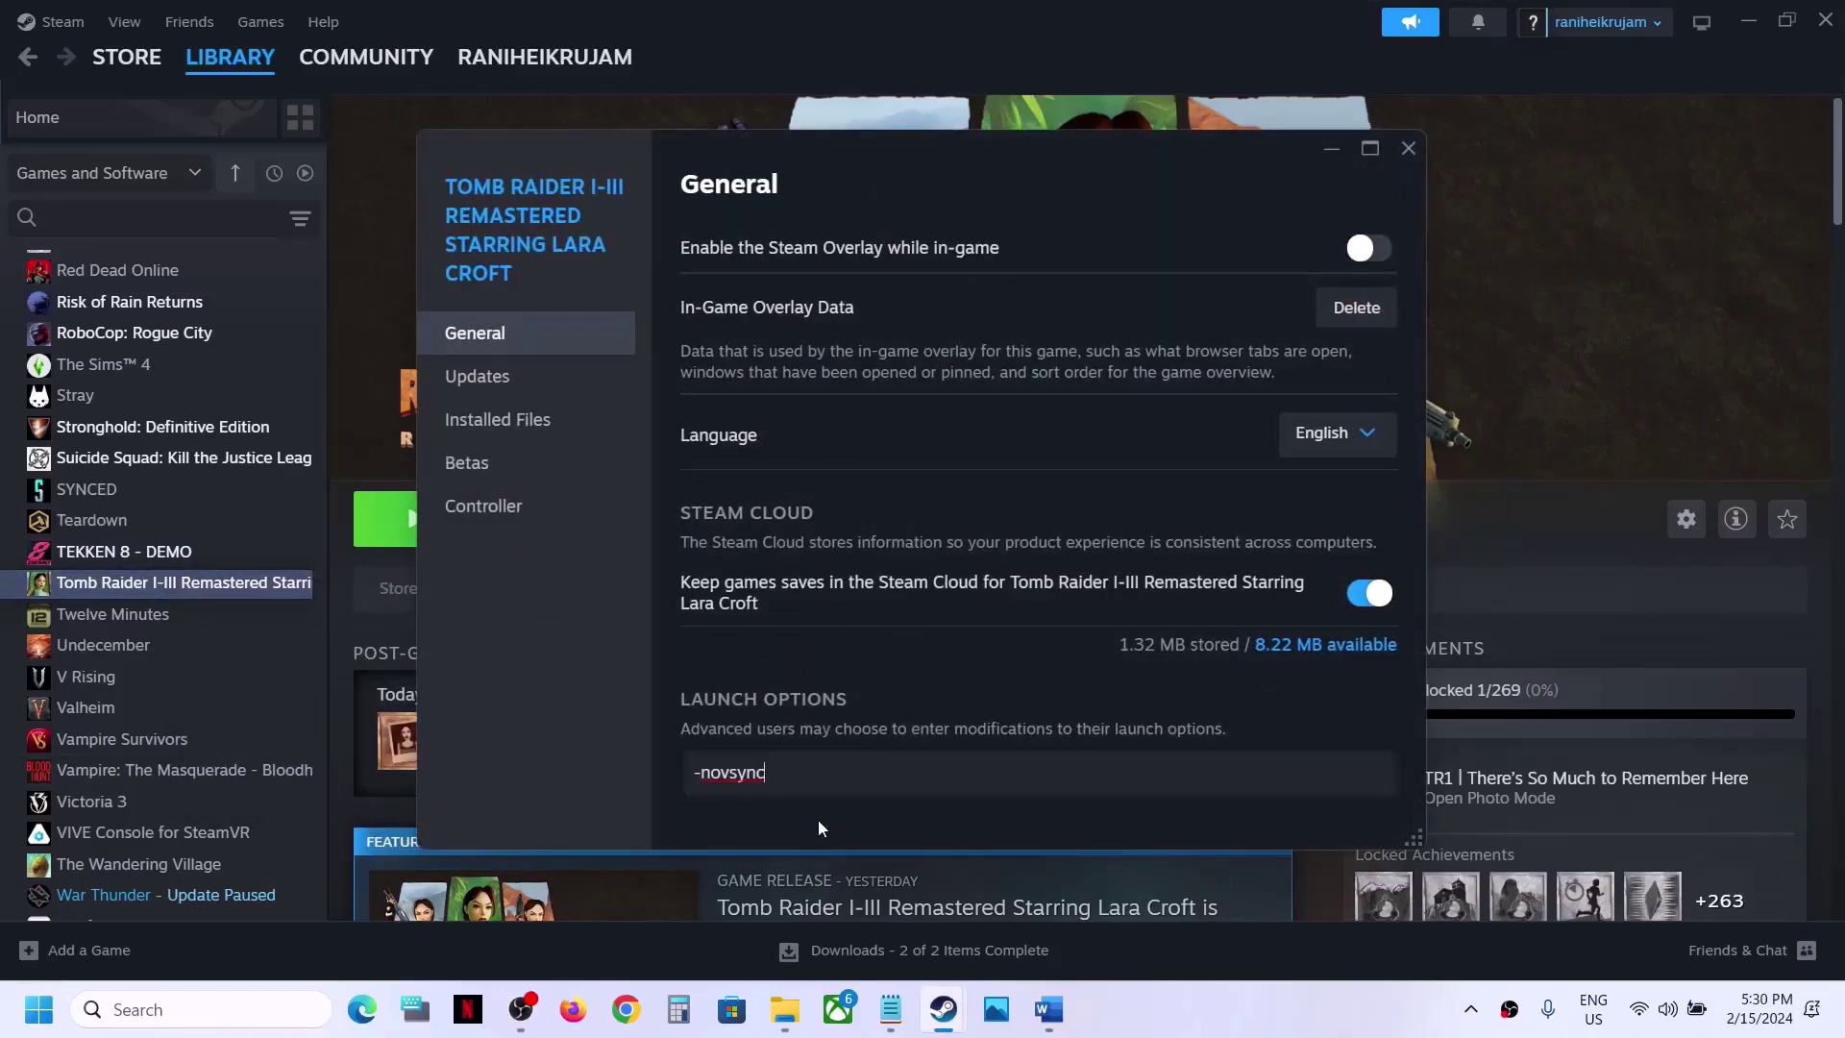
pyautogui.click(1407, 147)
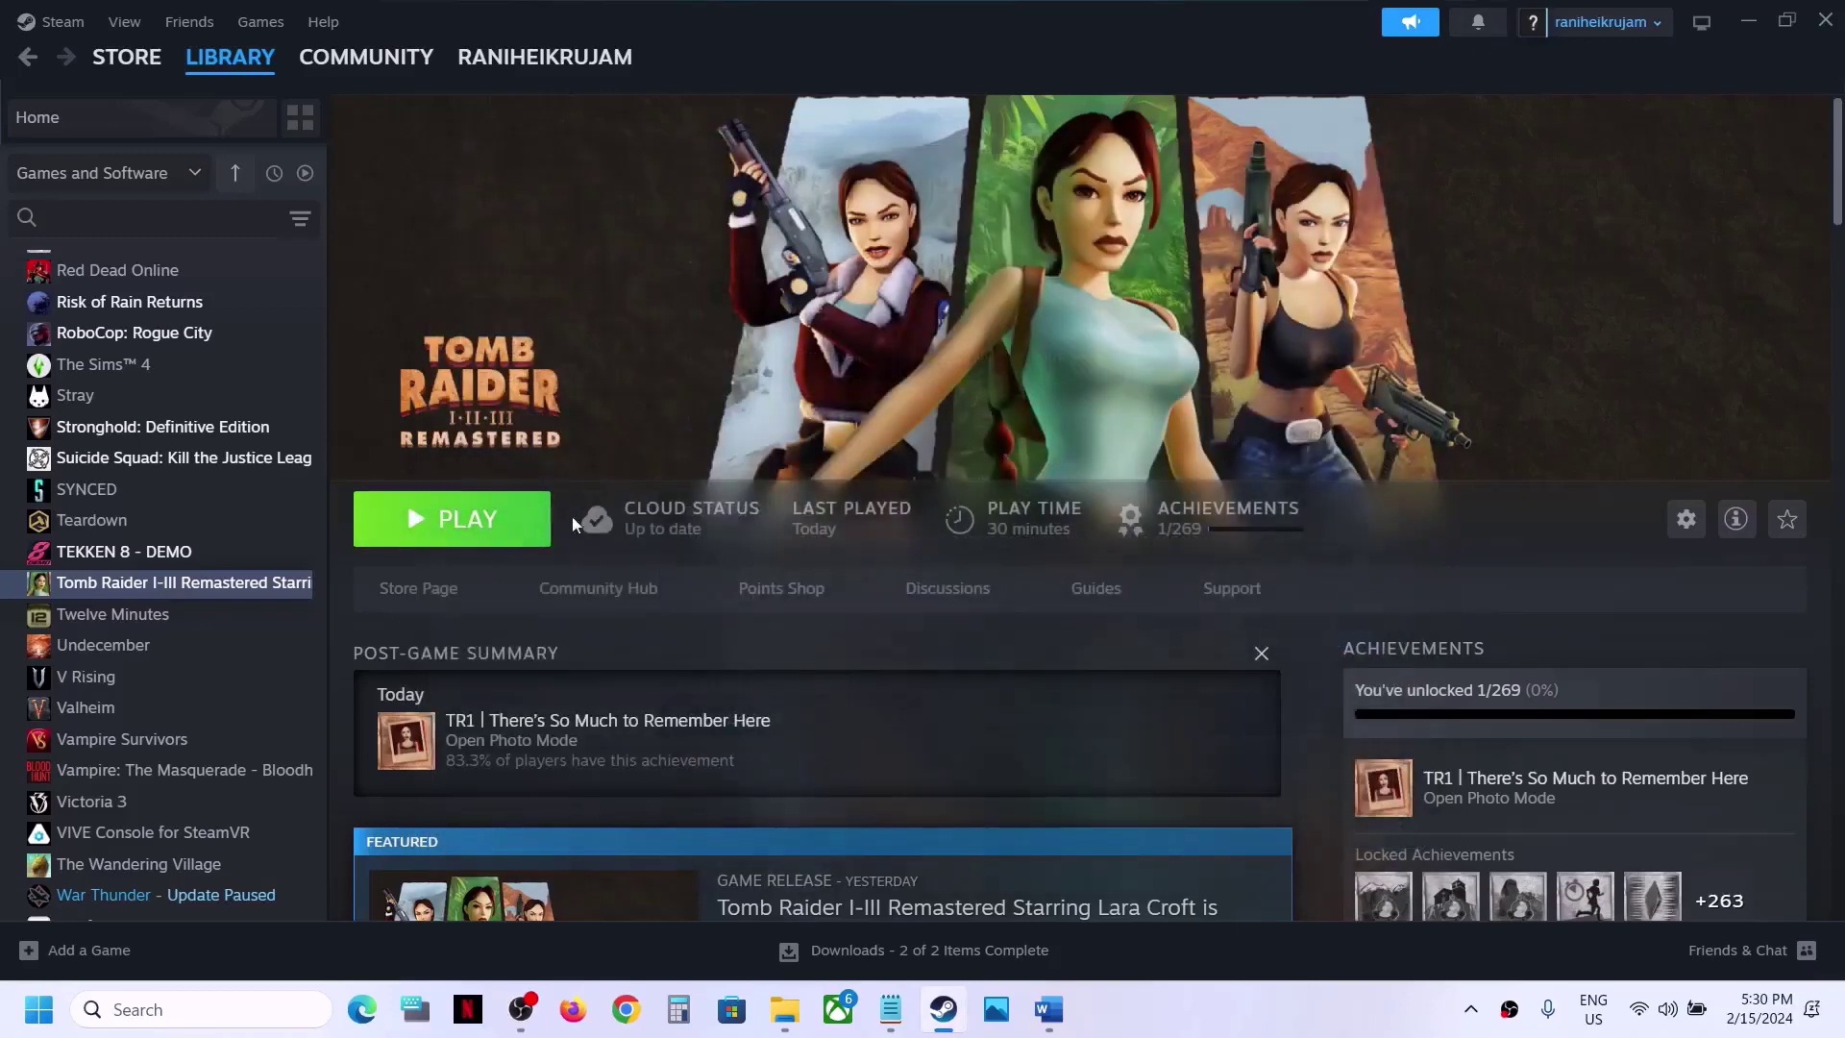
# Return to the Word notes and highlight Step 10 on clean graphics driver installation, along with its Nvidia and AMD driver links.
pyautogui.click(1057, 1007)
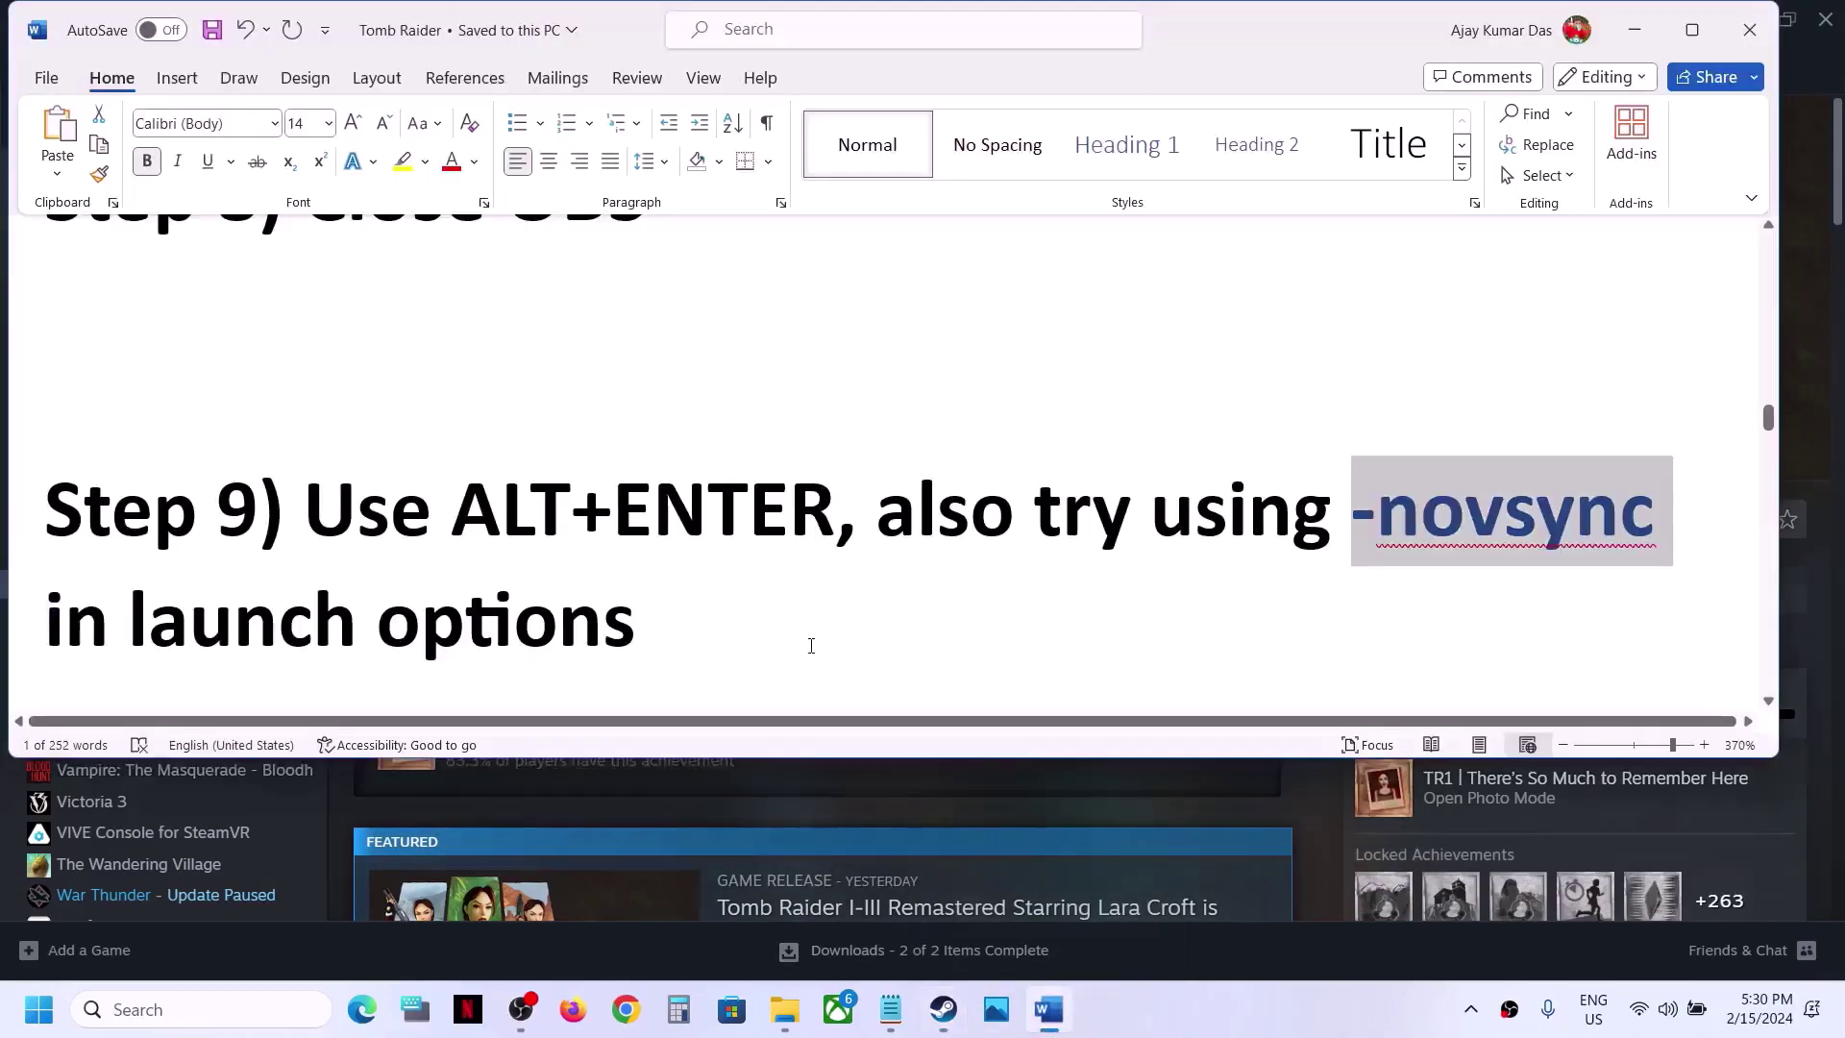
pyautogui.scroll(-5, 811, 647)
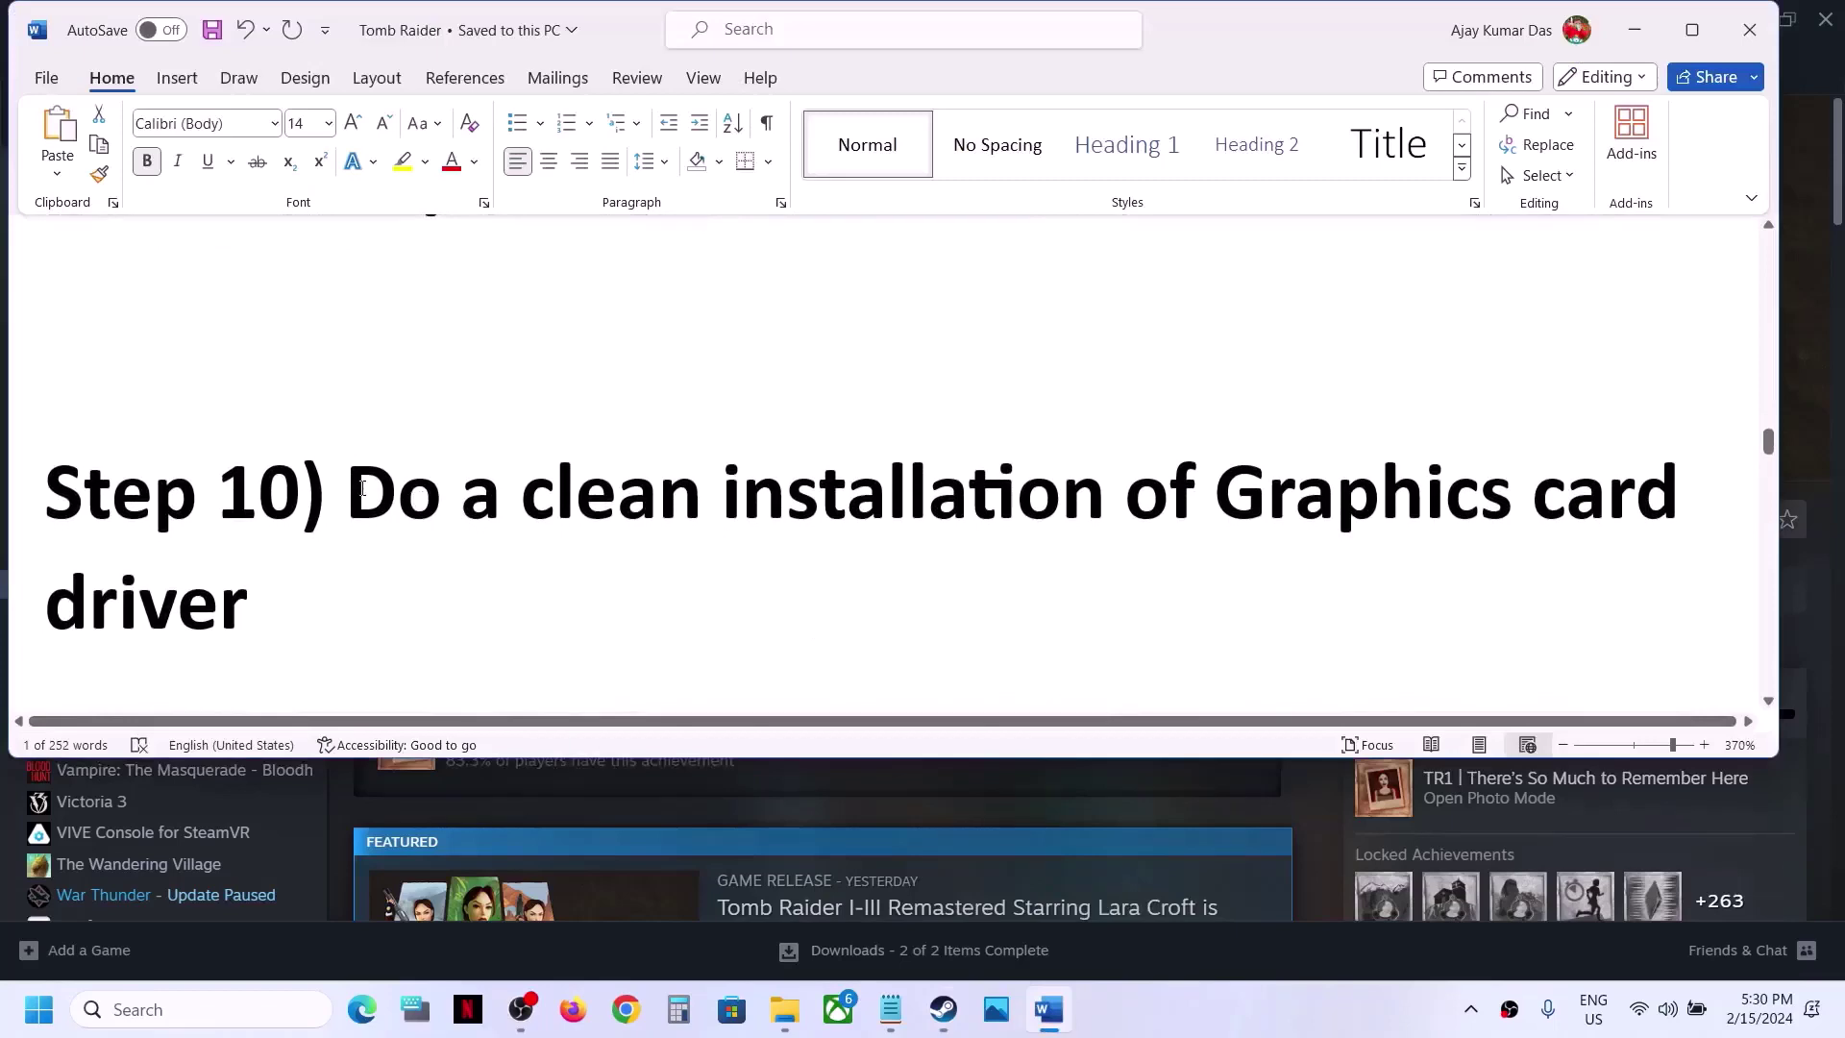
pyautogui.moveTo(363, 487); pyautogui.dragTo(688, 584)
pyautogui.scroll(-3, 609, 429)
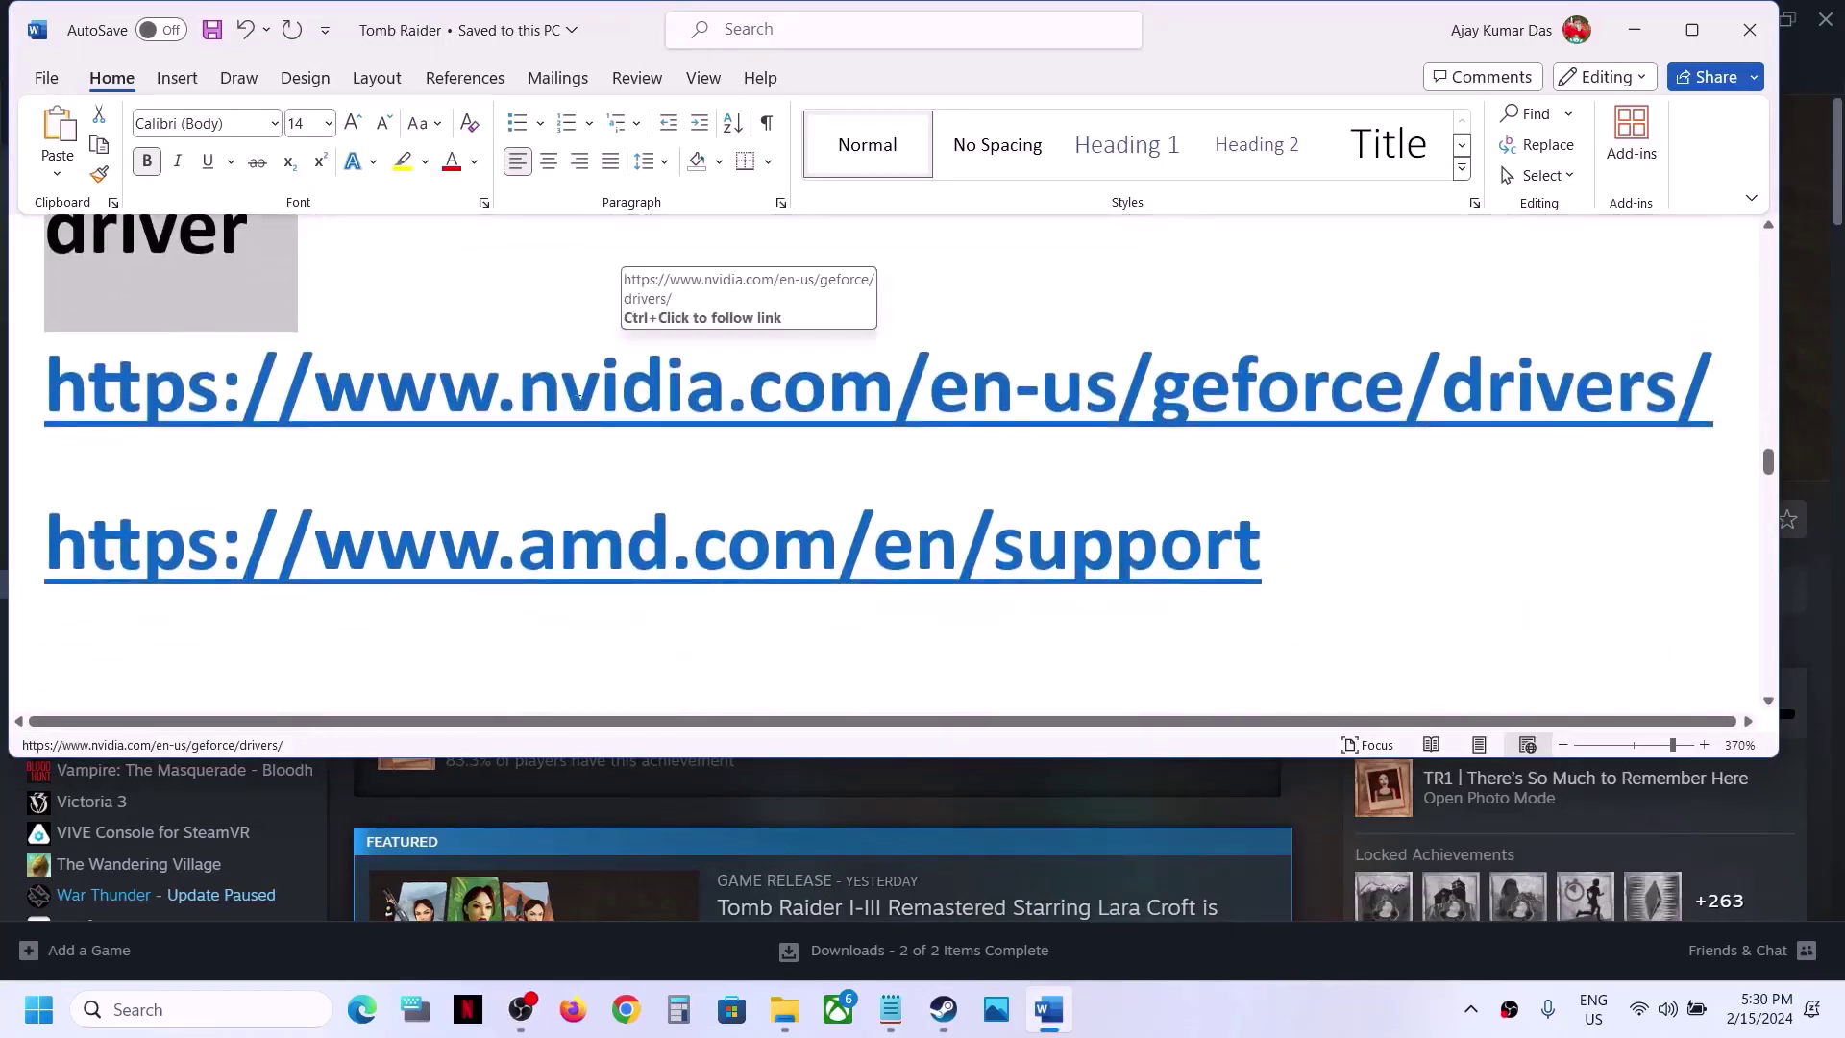
pyautogui.moveTo(578, 402); pyautogui.dragTo(1033, 403)
pyautogui.moveTo(519, 546); pyautogui.dragTo(964, 547)
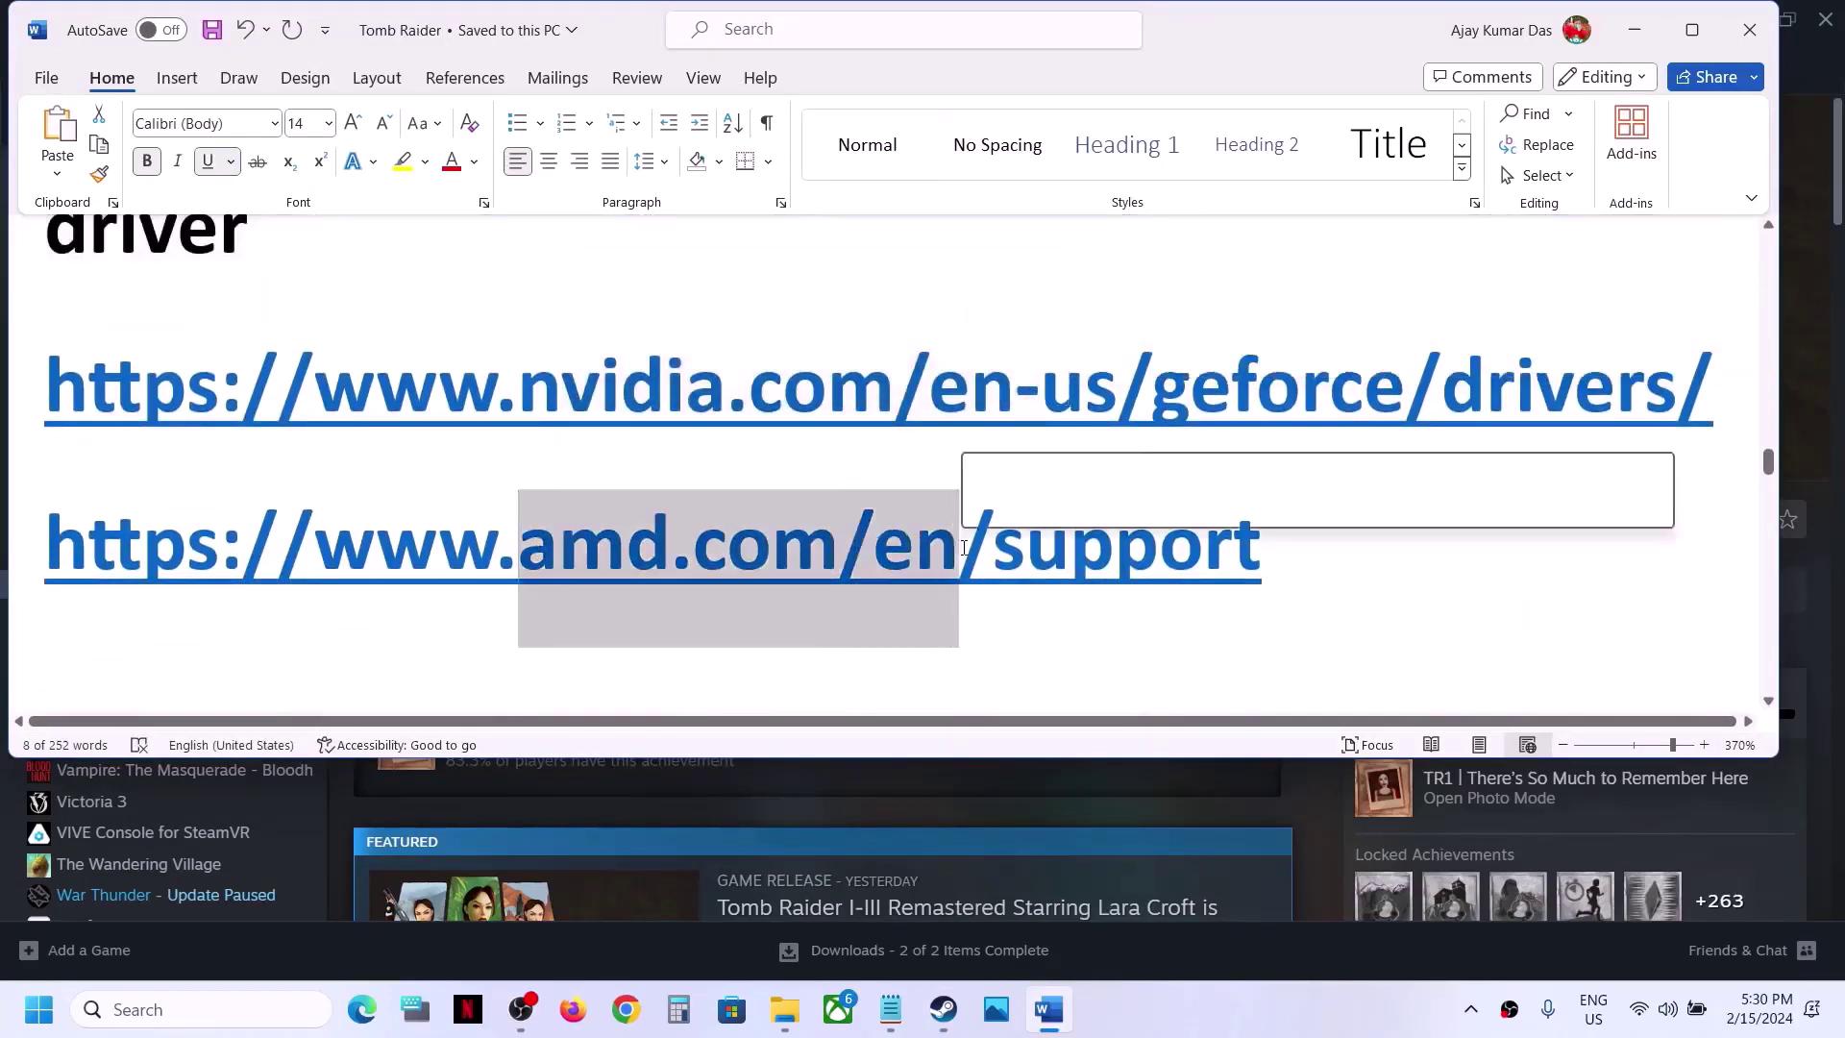
# On NVIDIA's GeForce Drivers page, set the manual driver search to GeForce, GeForce RTX 30 Series (Notebooks), GeForce RTX 3050 Laptop GPU.
pyautogui.click(1307, 793)
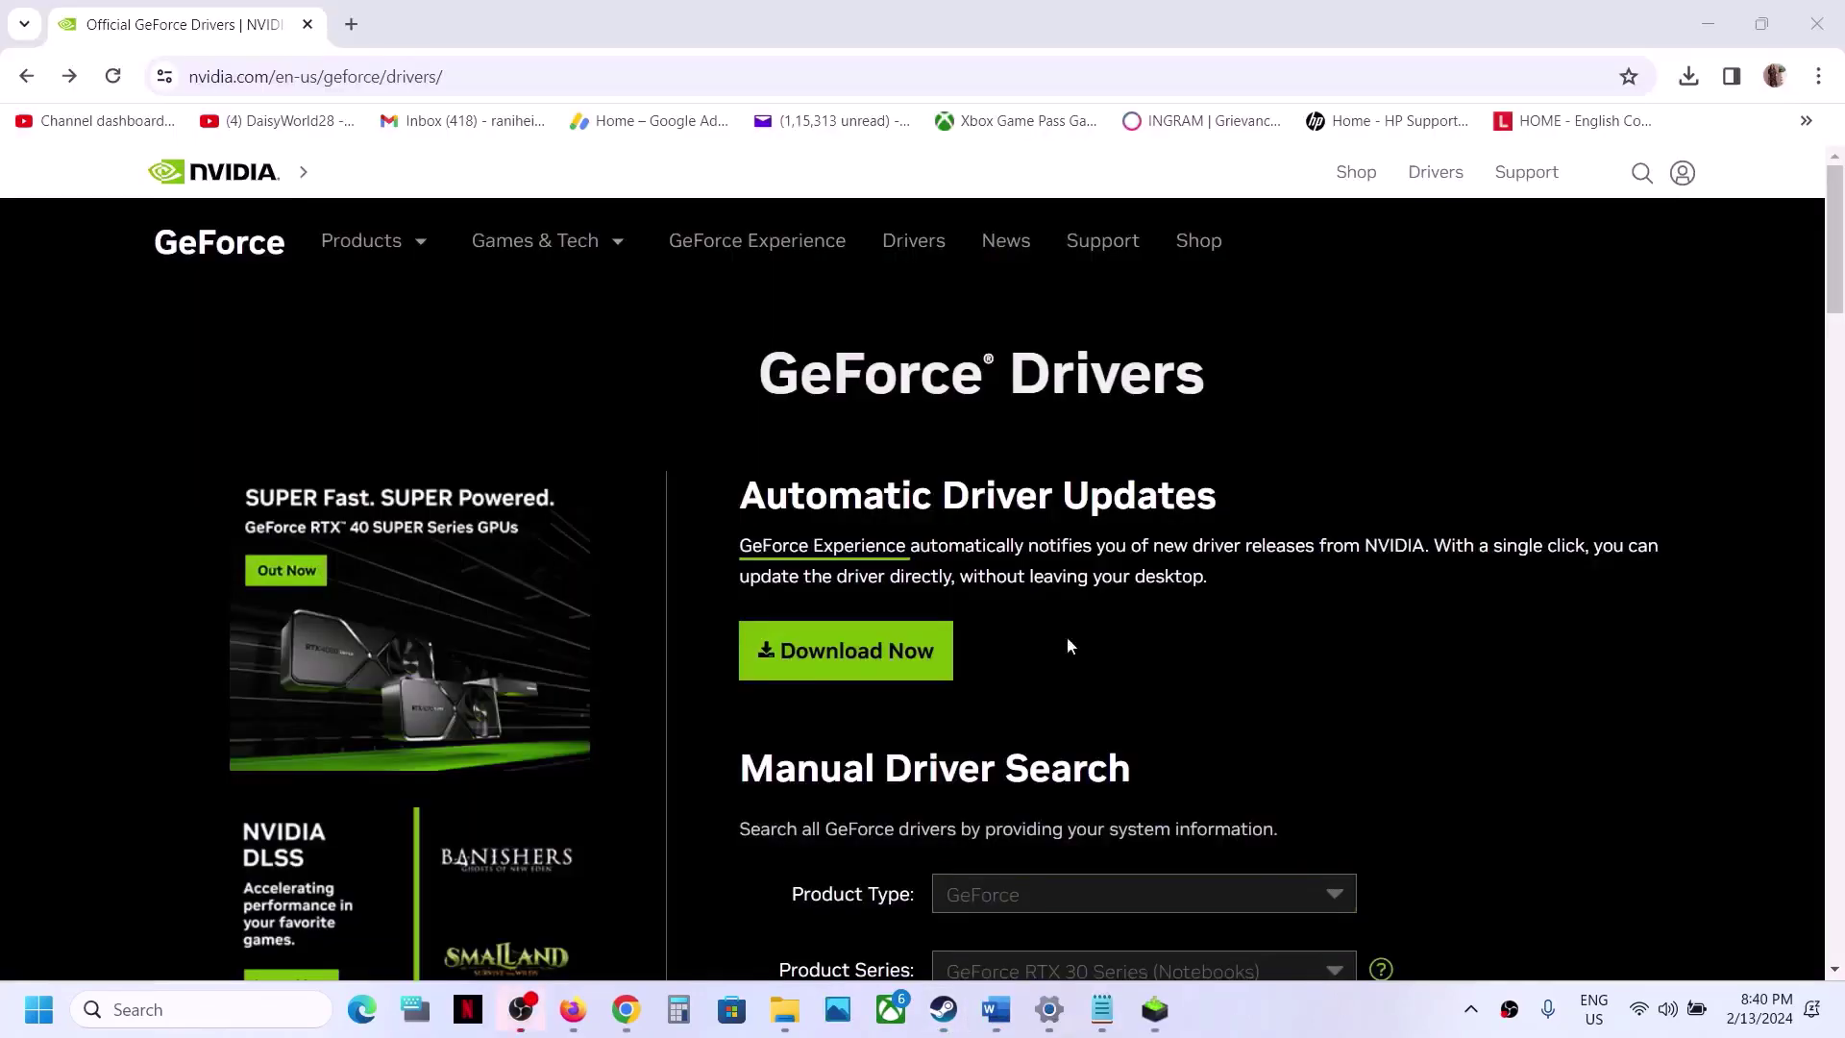
pyautogui.scroll(-4, 1086, 622)
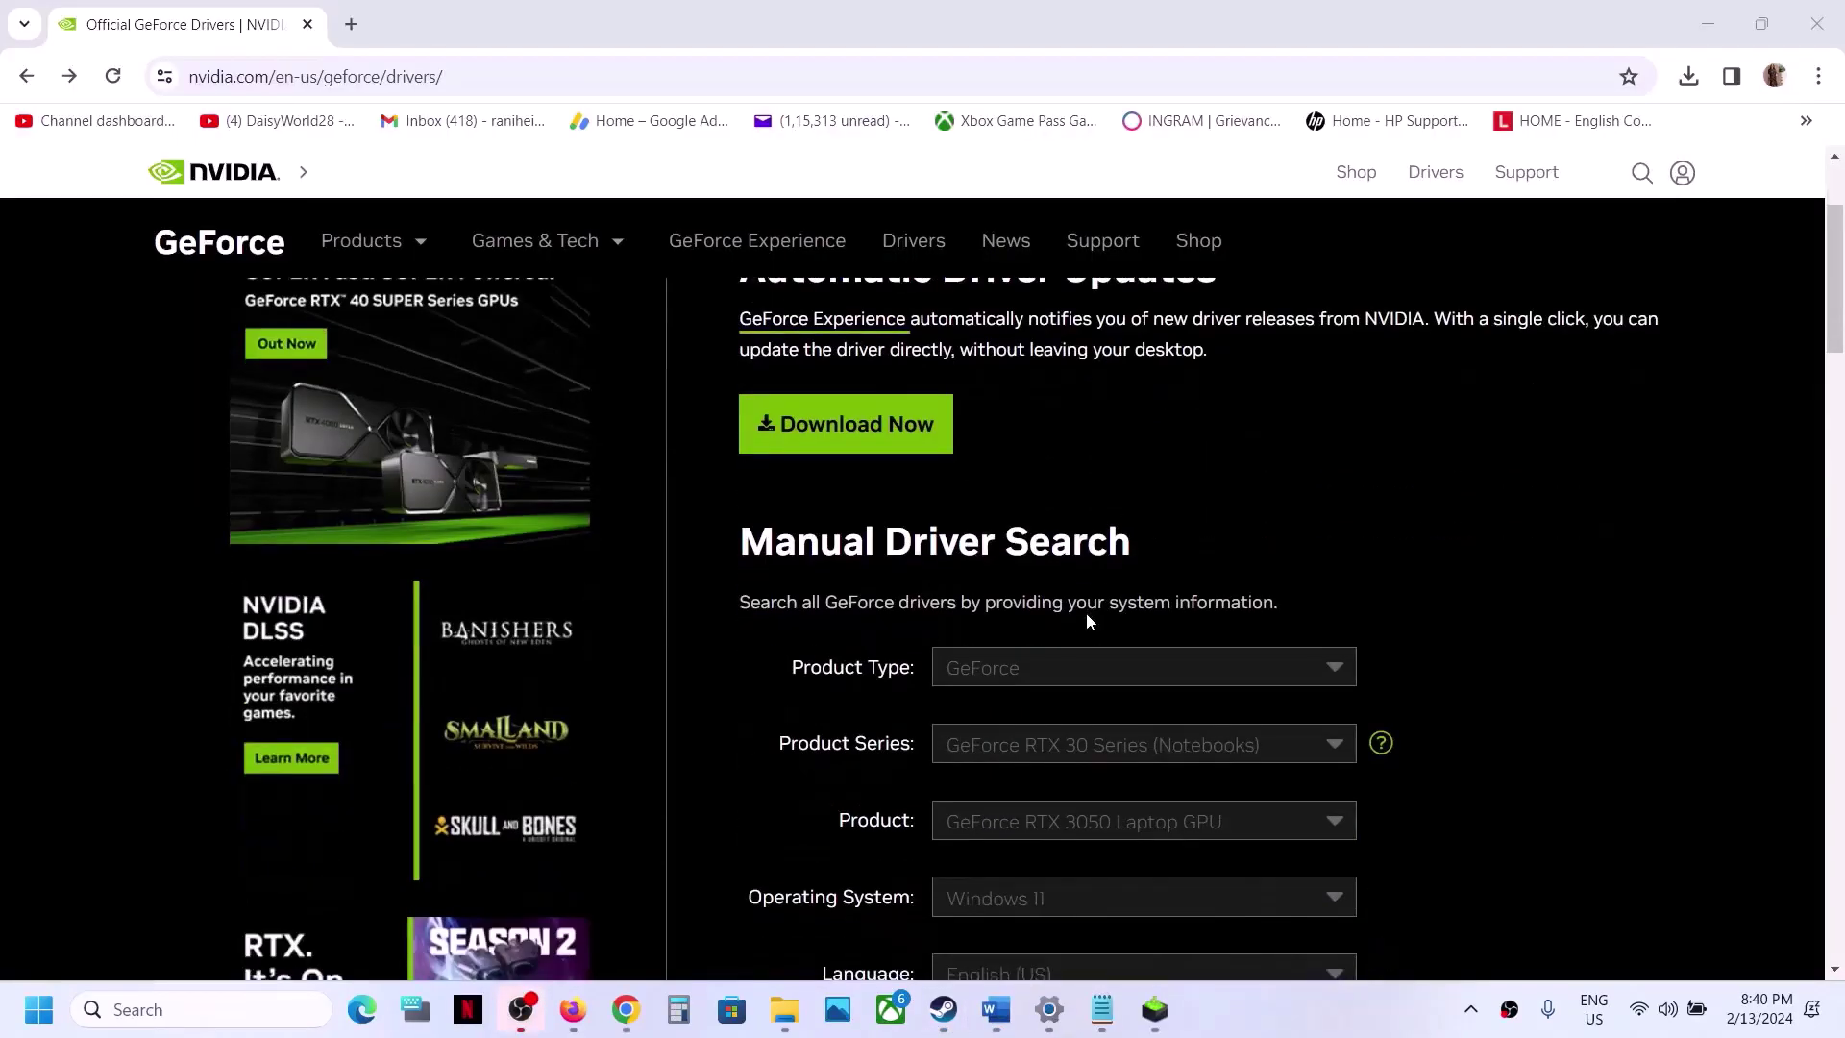
pyautogui.click(1047, 543)
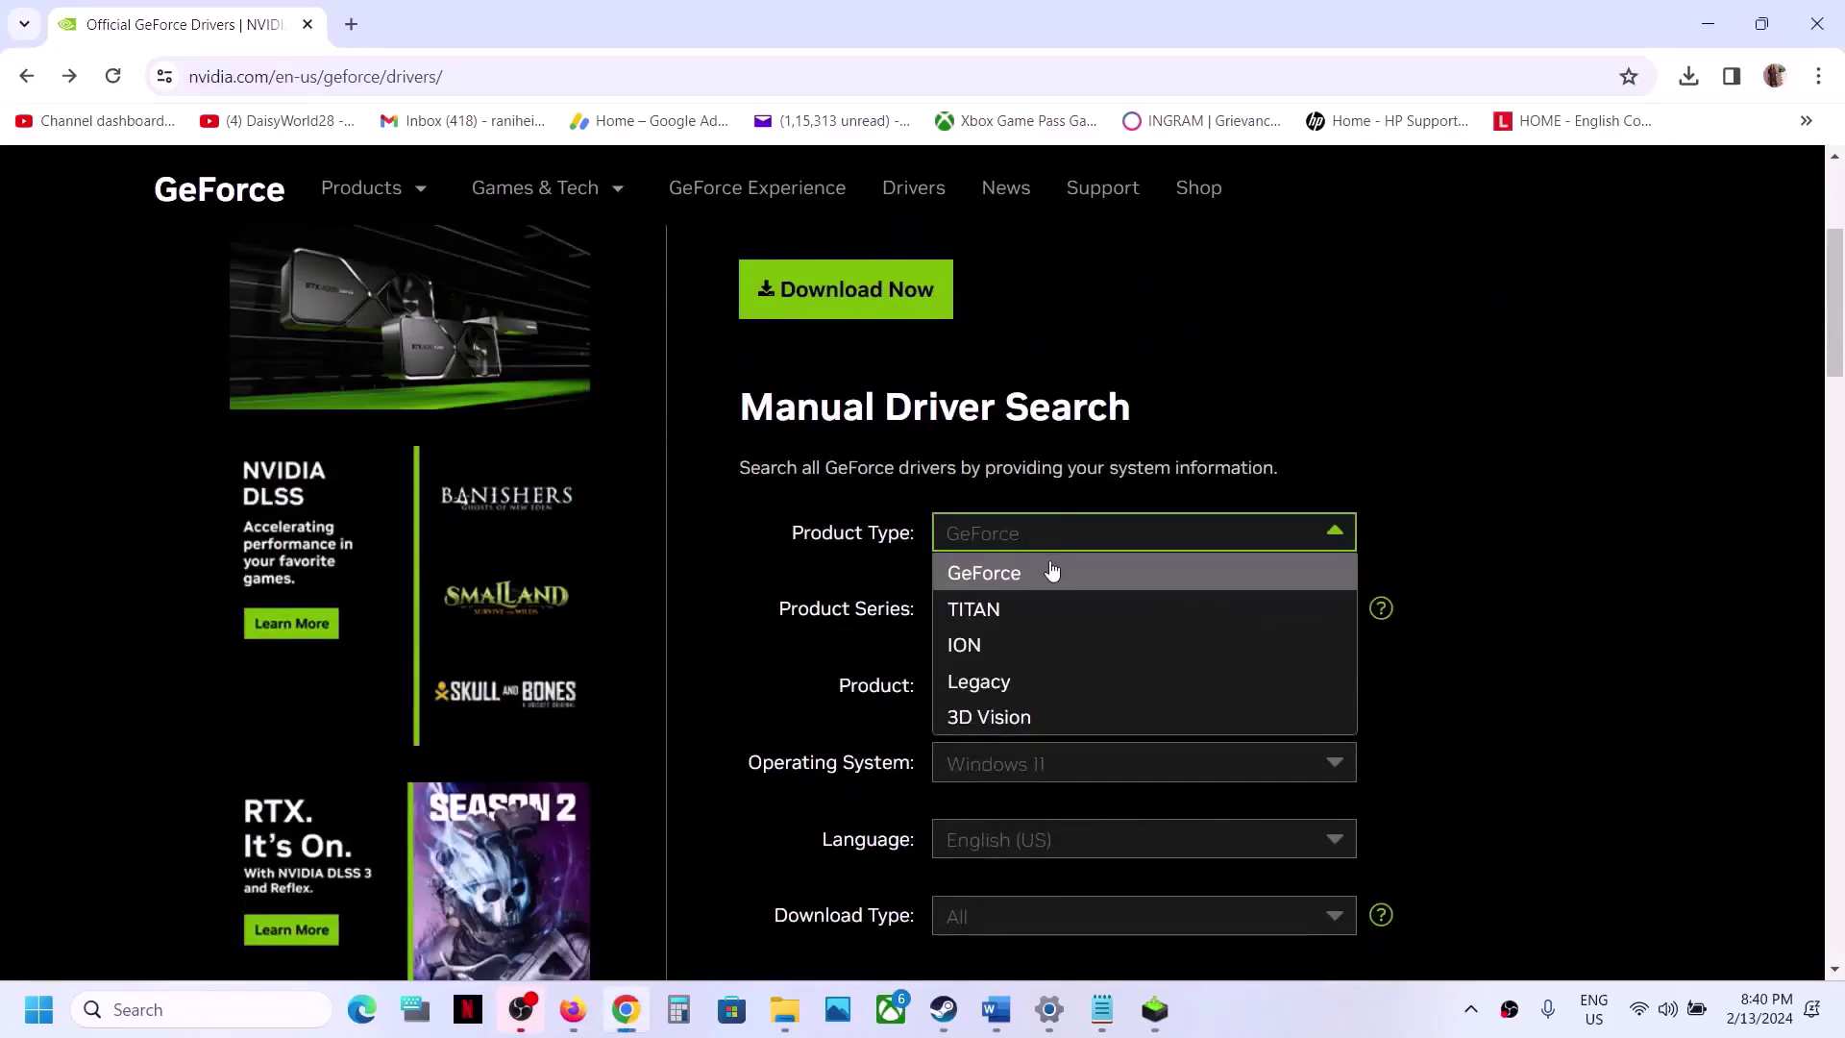
pyautogui.click(1048, 575)
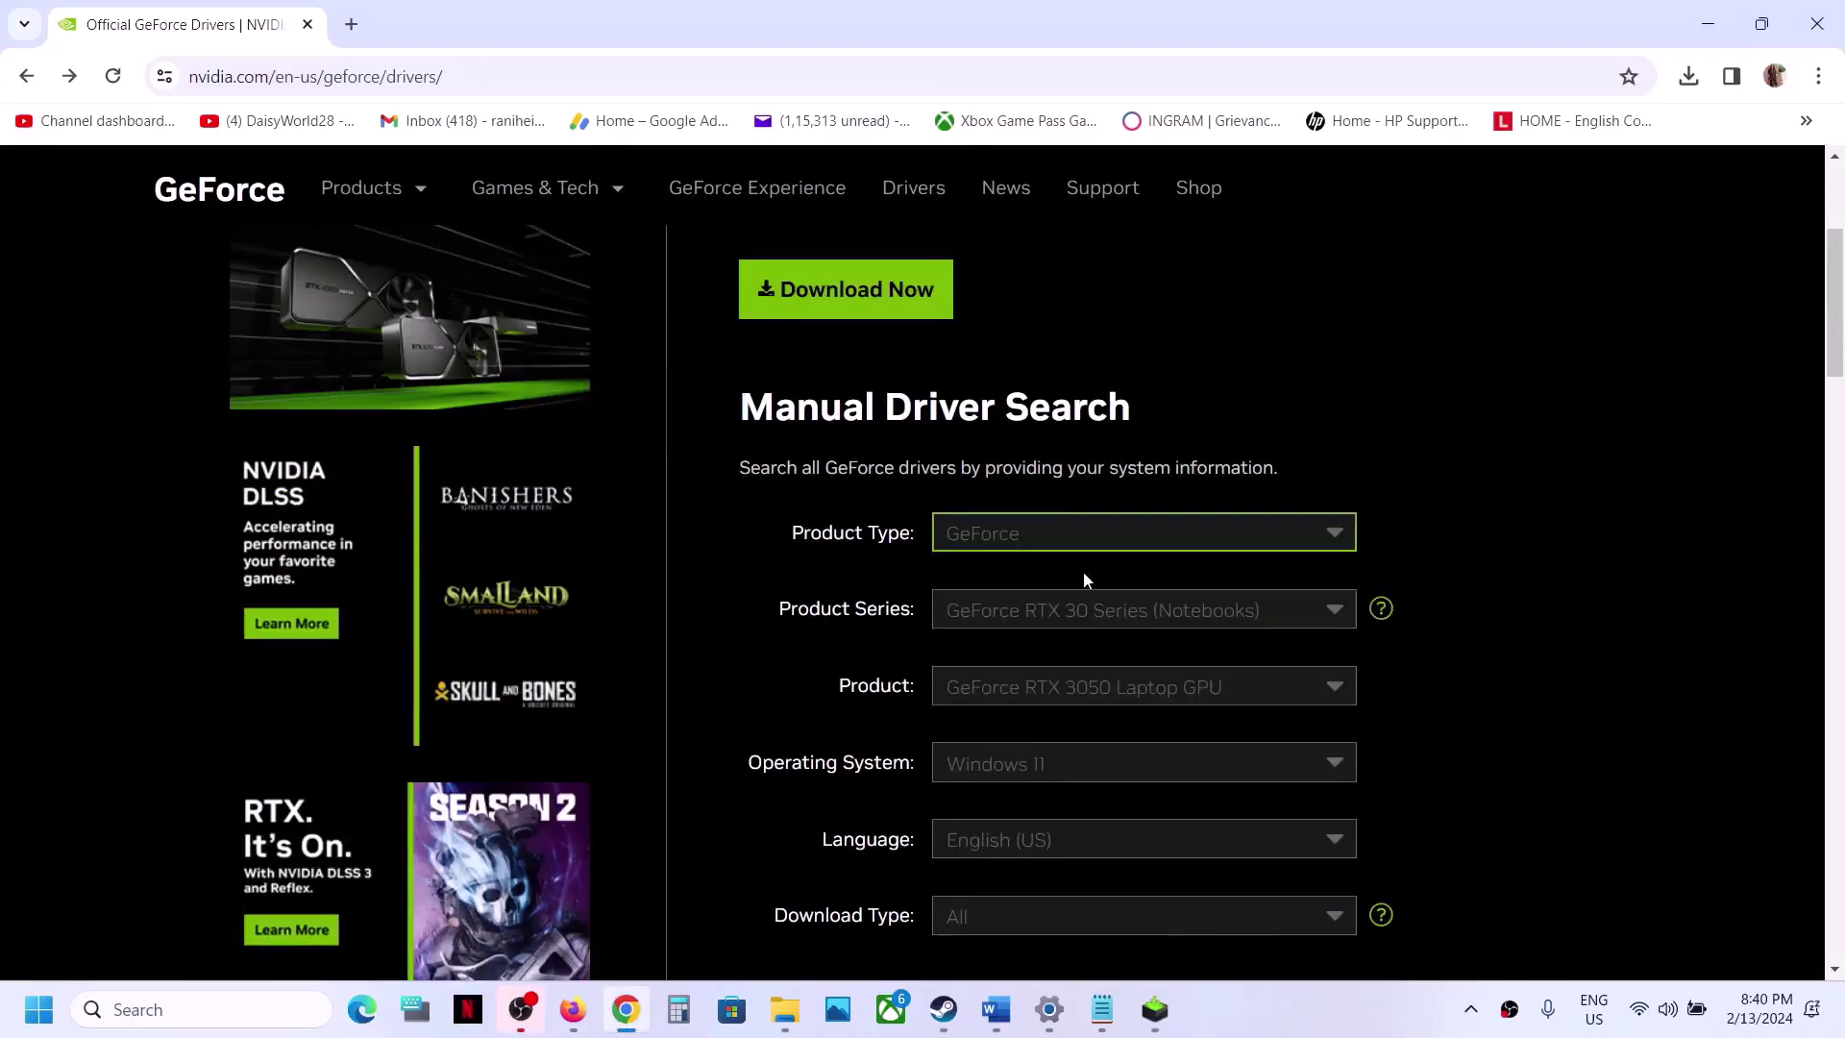
pyautogui.click(1107, 622)
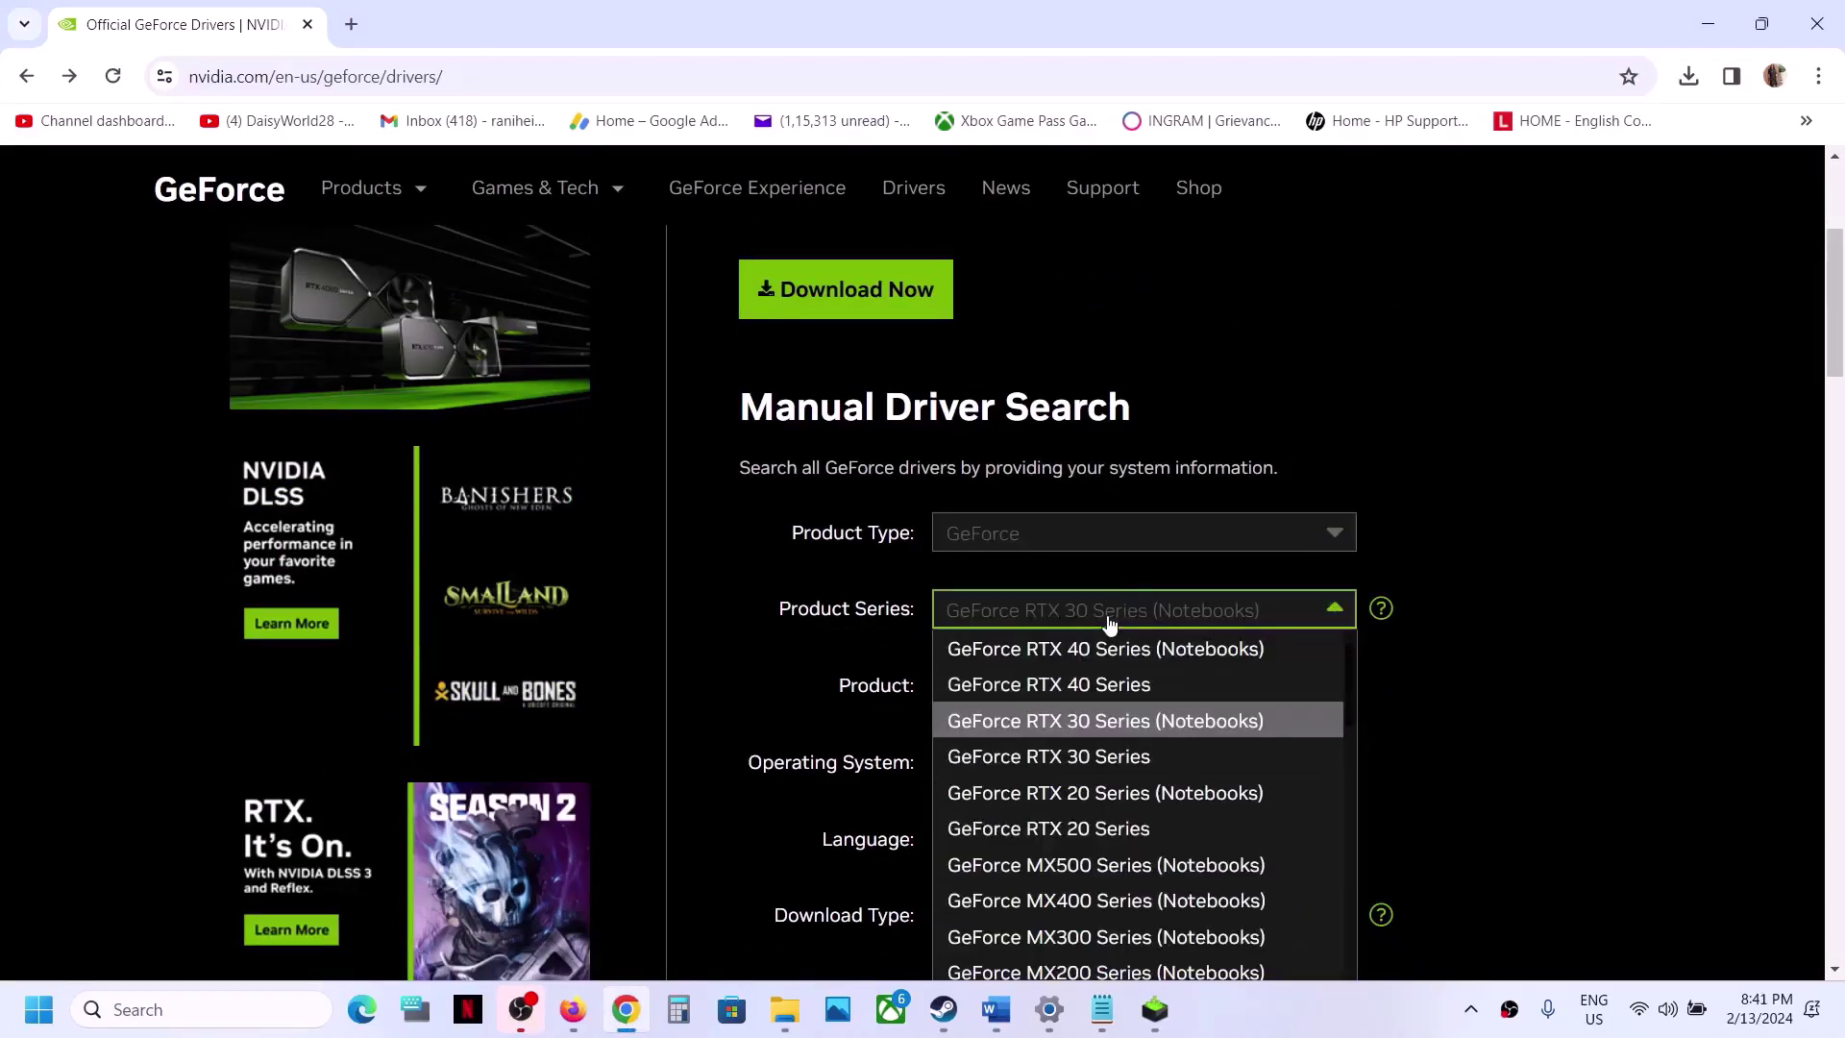
pyautogui.click(1197, 725)
pyautogui.click(1107, 700)
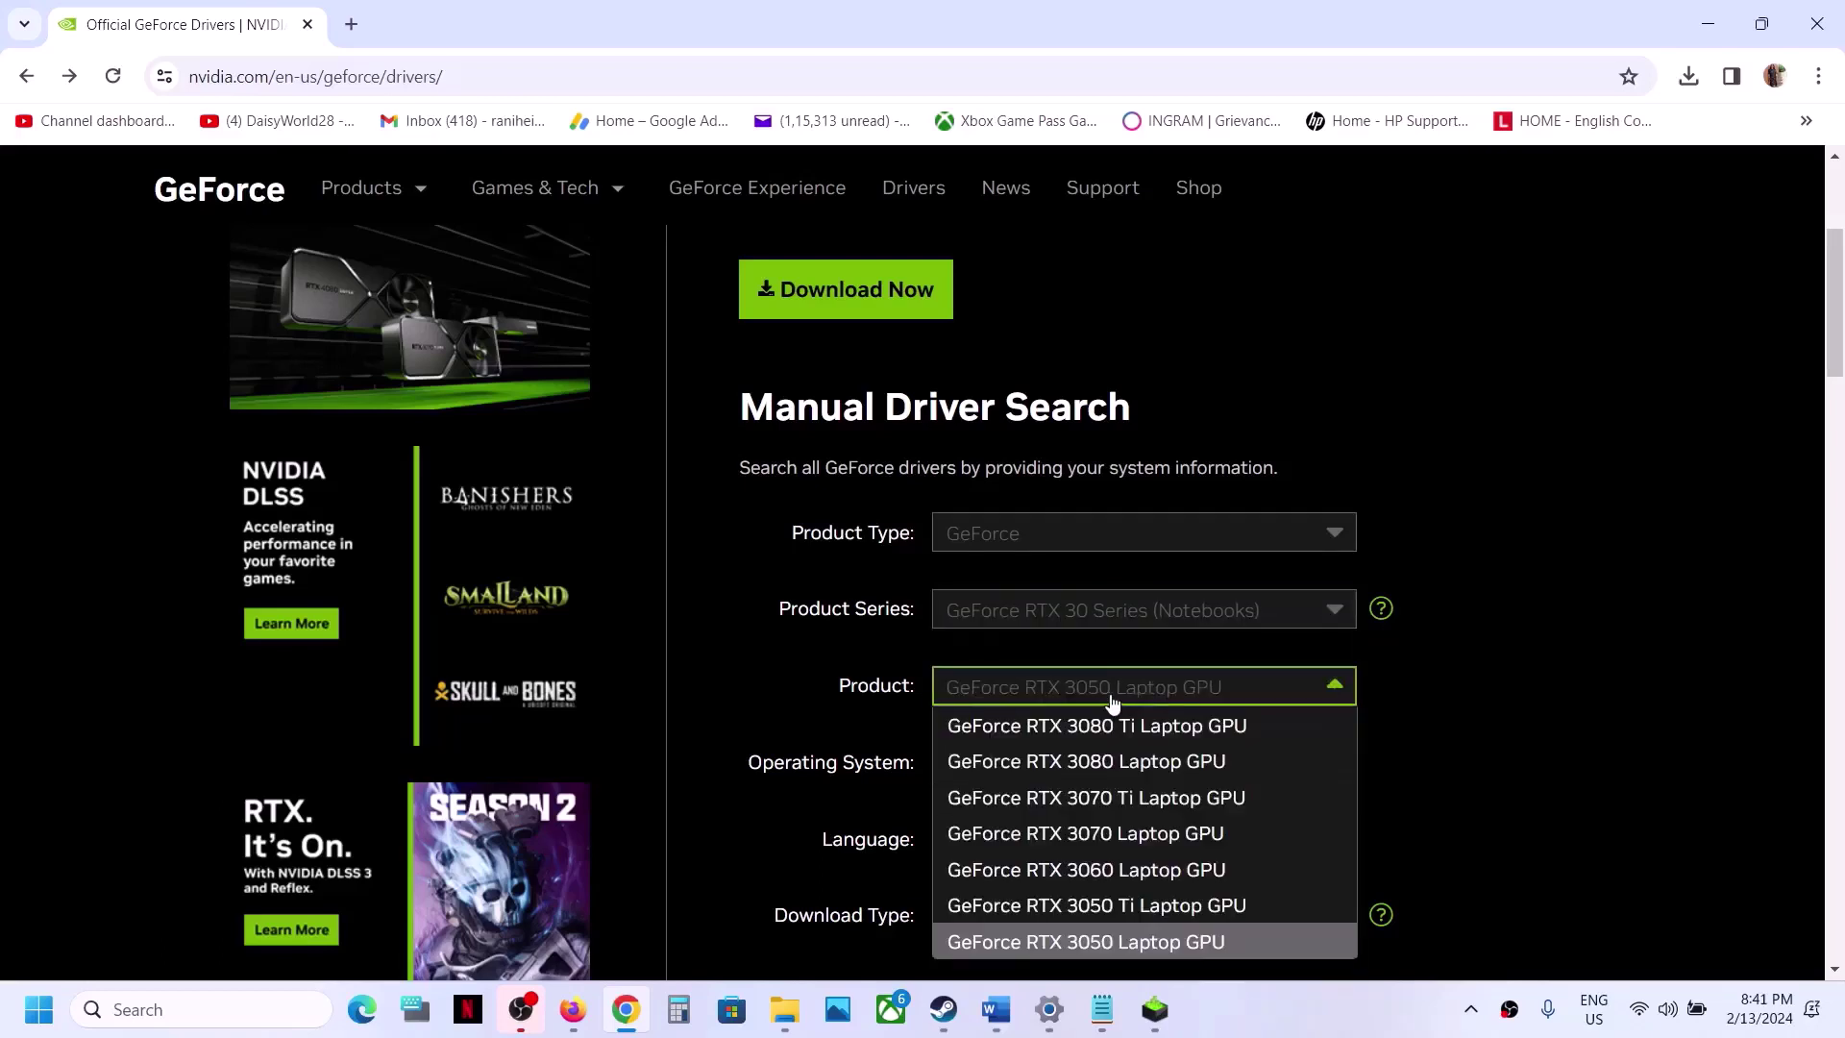
pyautogui.click(1149, 944)
# Choose Windows 11 as the operating system and run the manual driver search.
pyautogui.scroll(-2, 1024, 651)
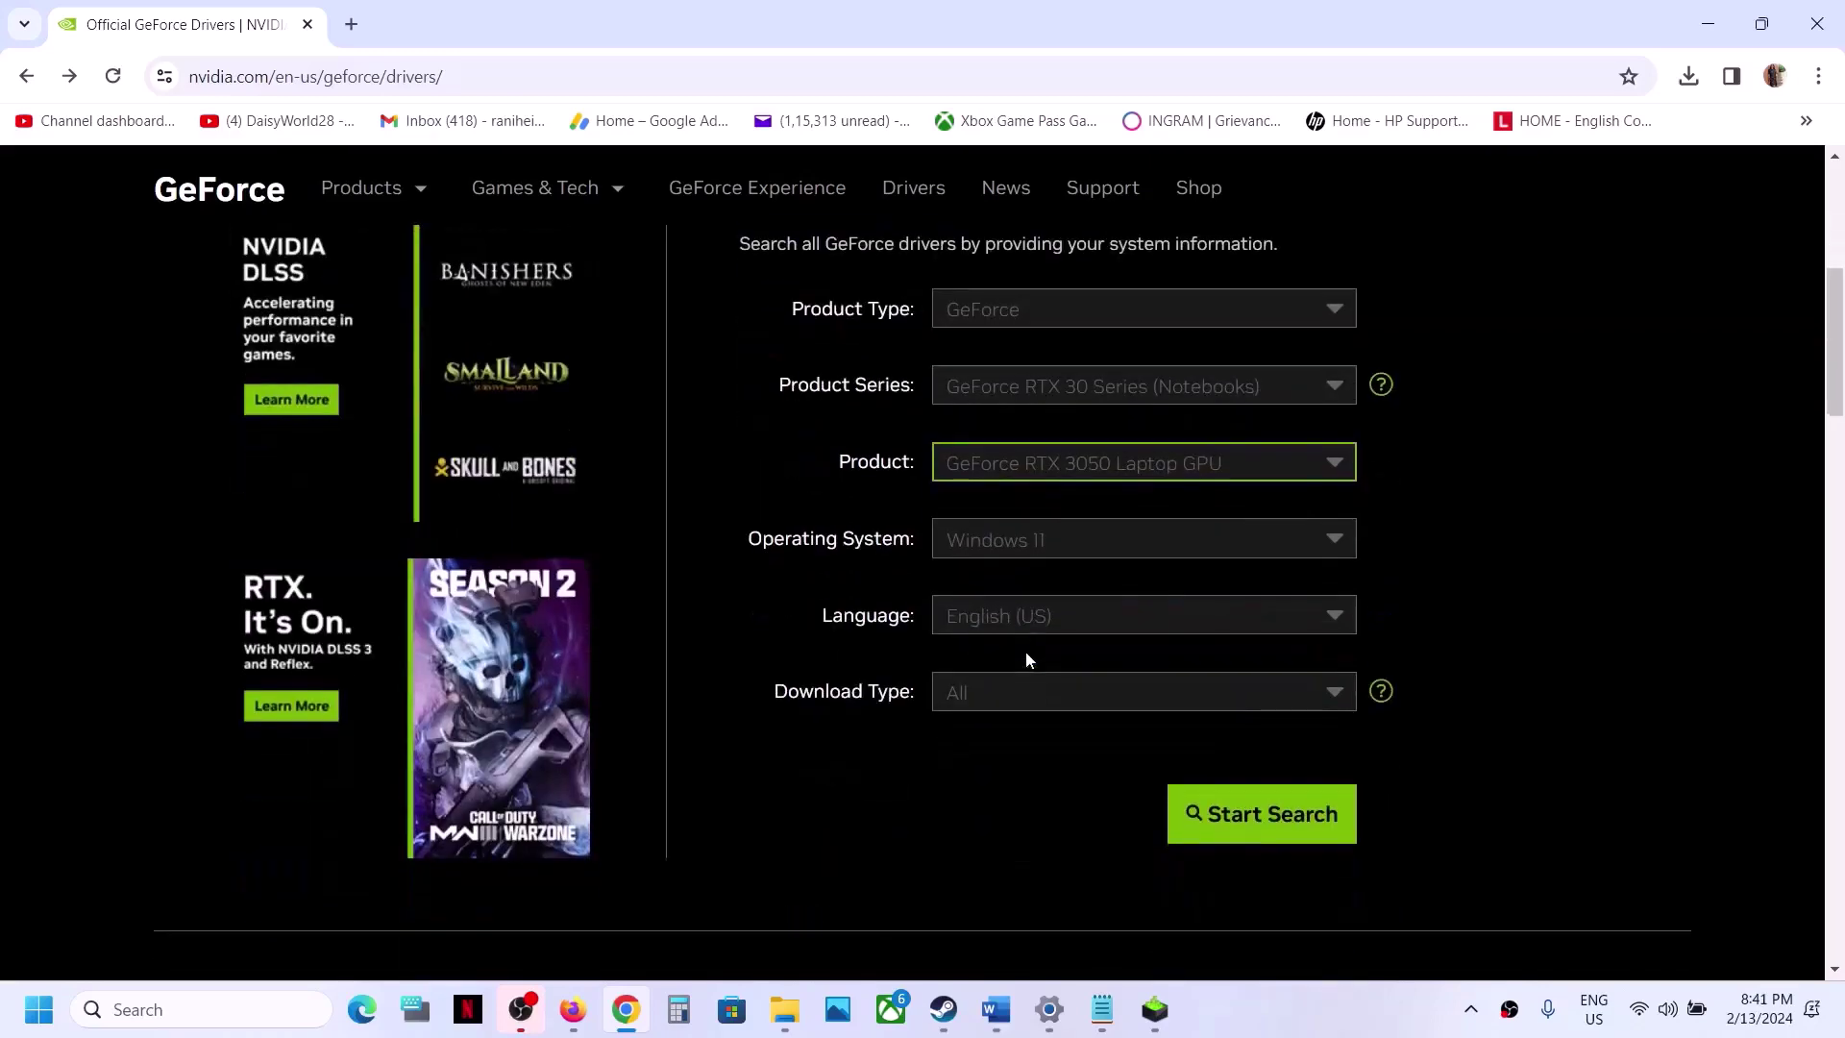
pyautogui.click(1066, 539)
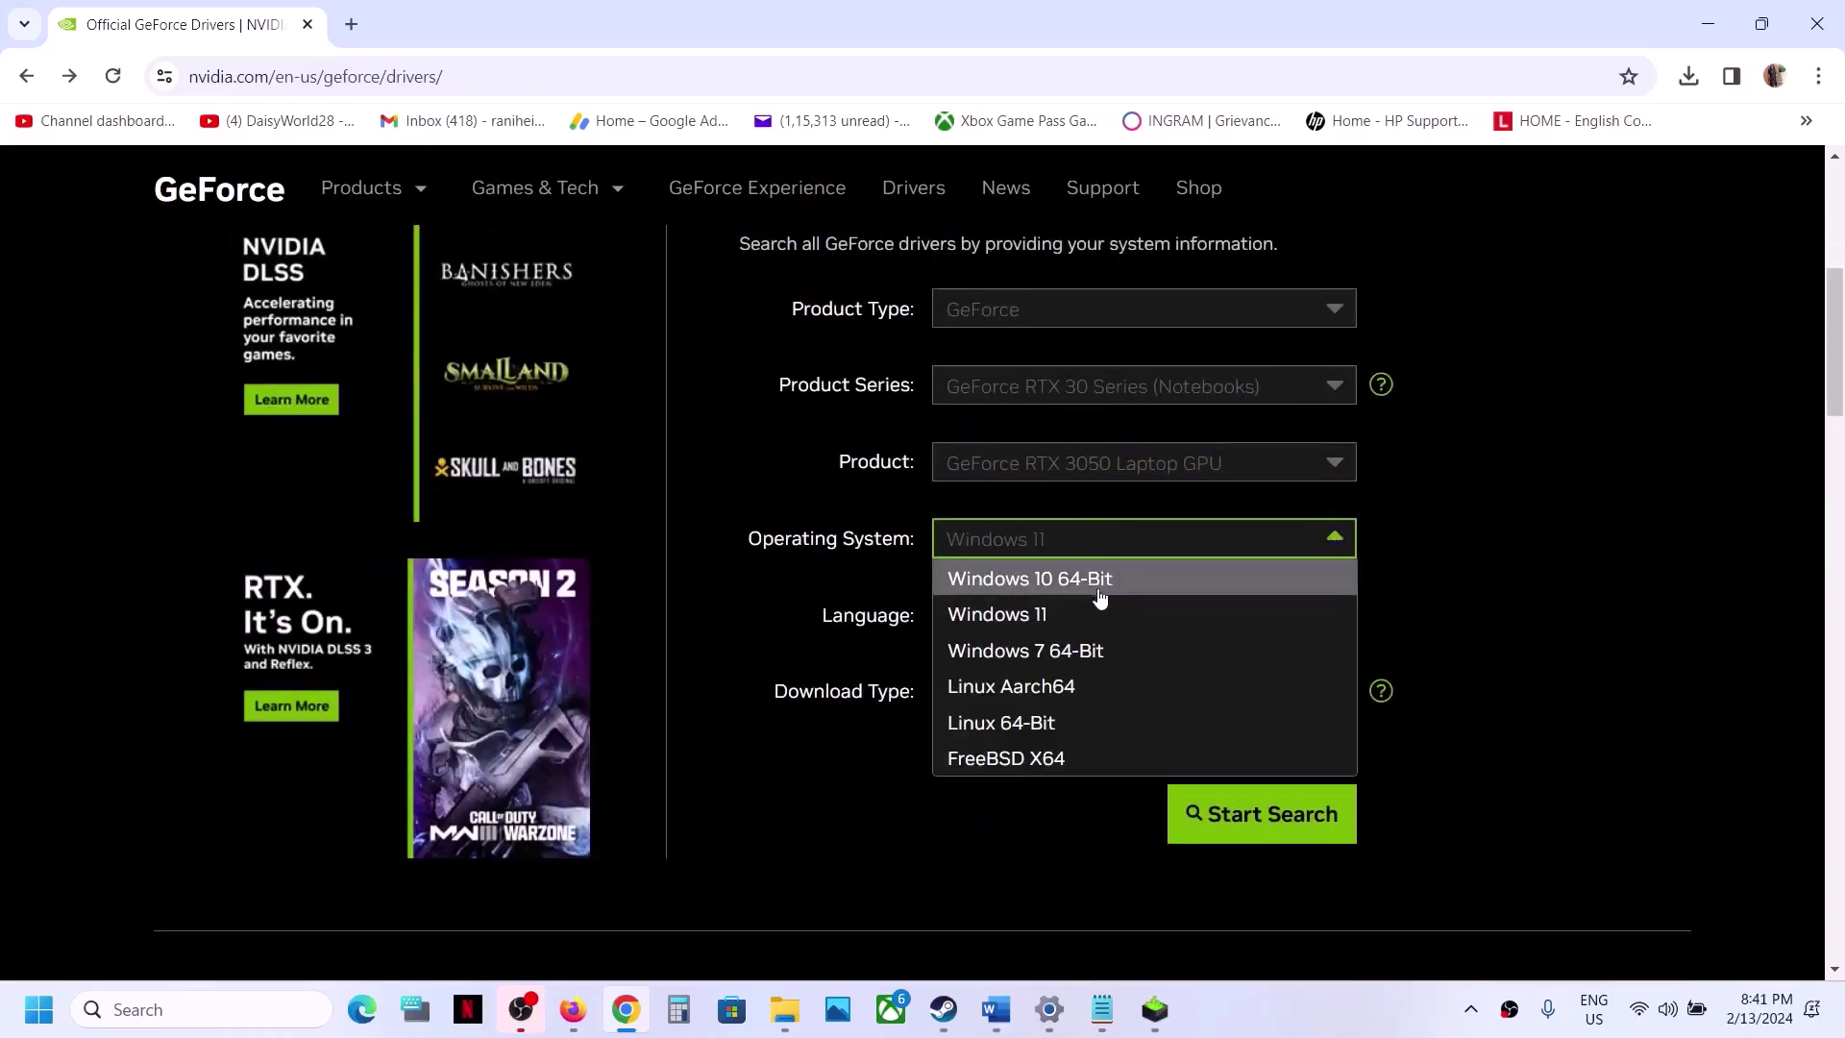
pyautogui.click(1065, 615)
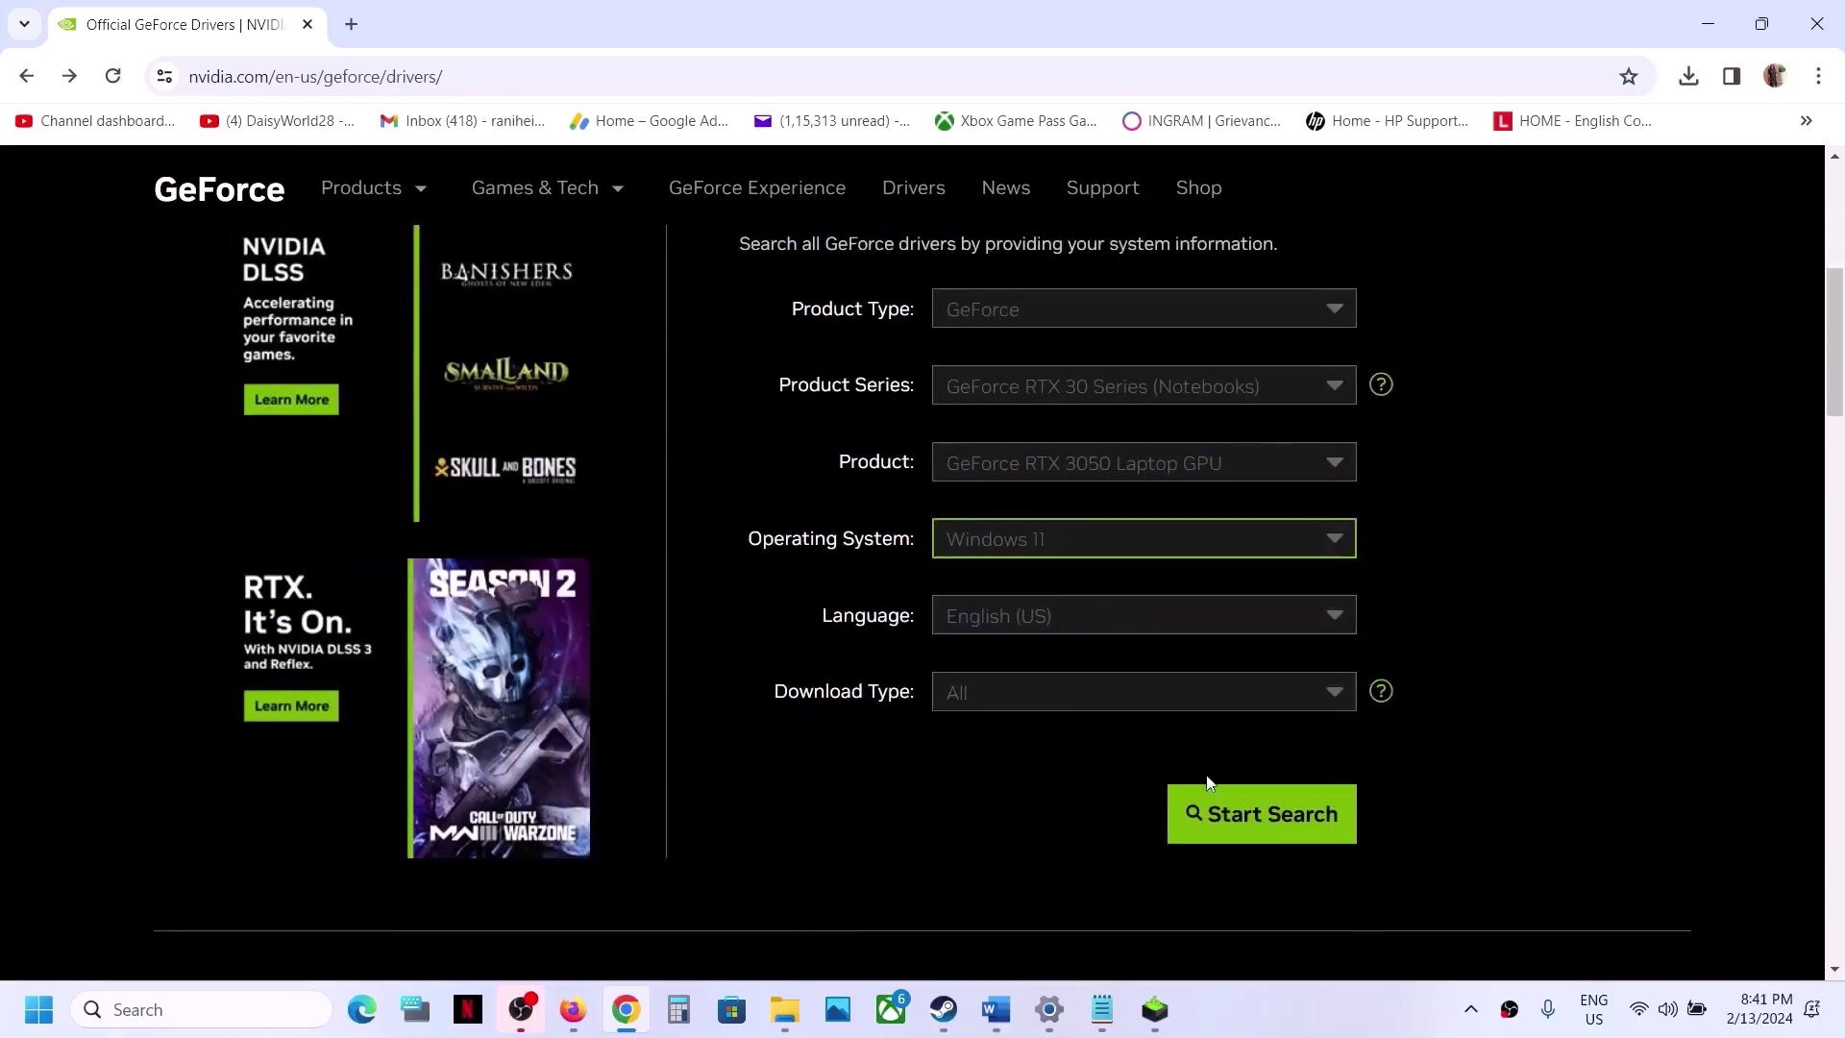
pyautogui.click(1231, 825)
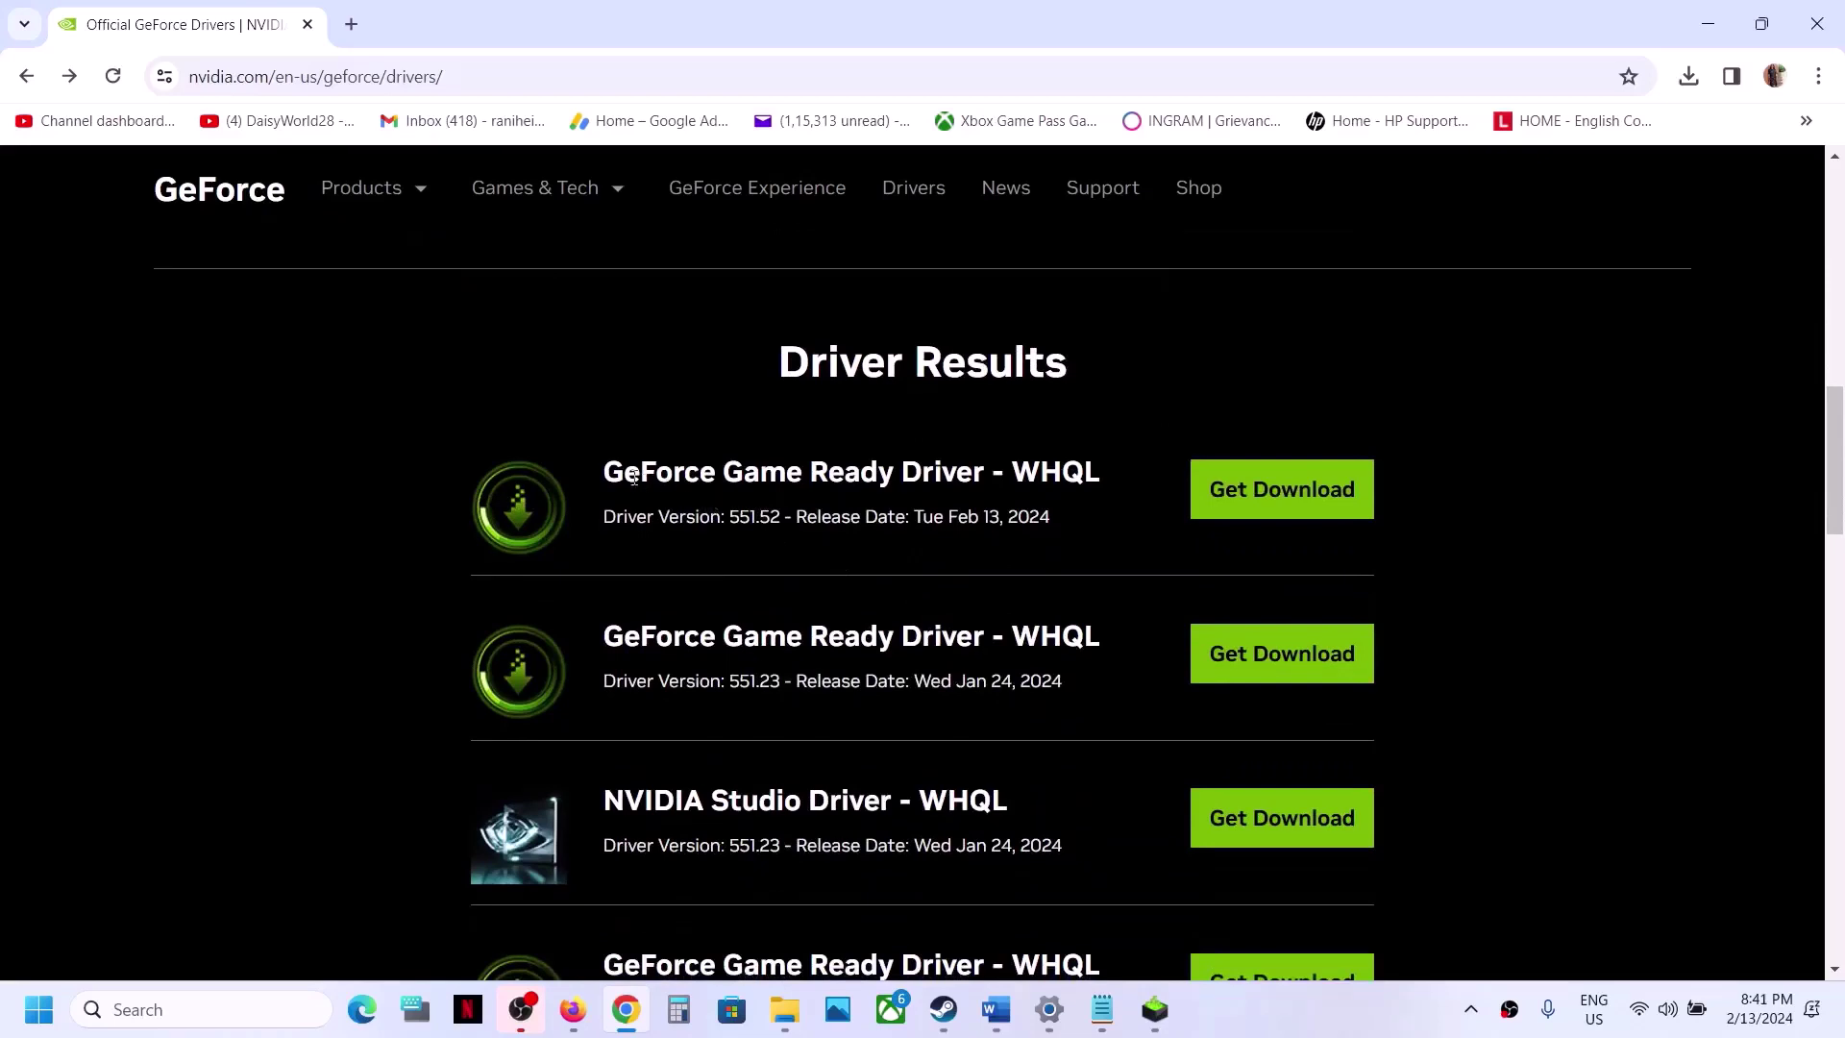
# Highlight the GeForce Game Ready Driver version 551.52 in the driver results and download it.
pyautogui.moveTo(596, 471); pyautogui.dragTo(975, 472)
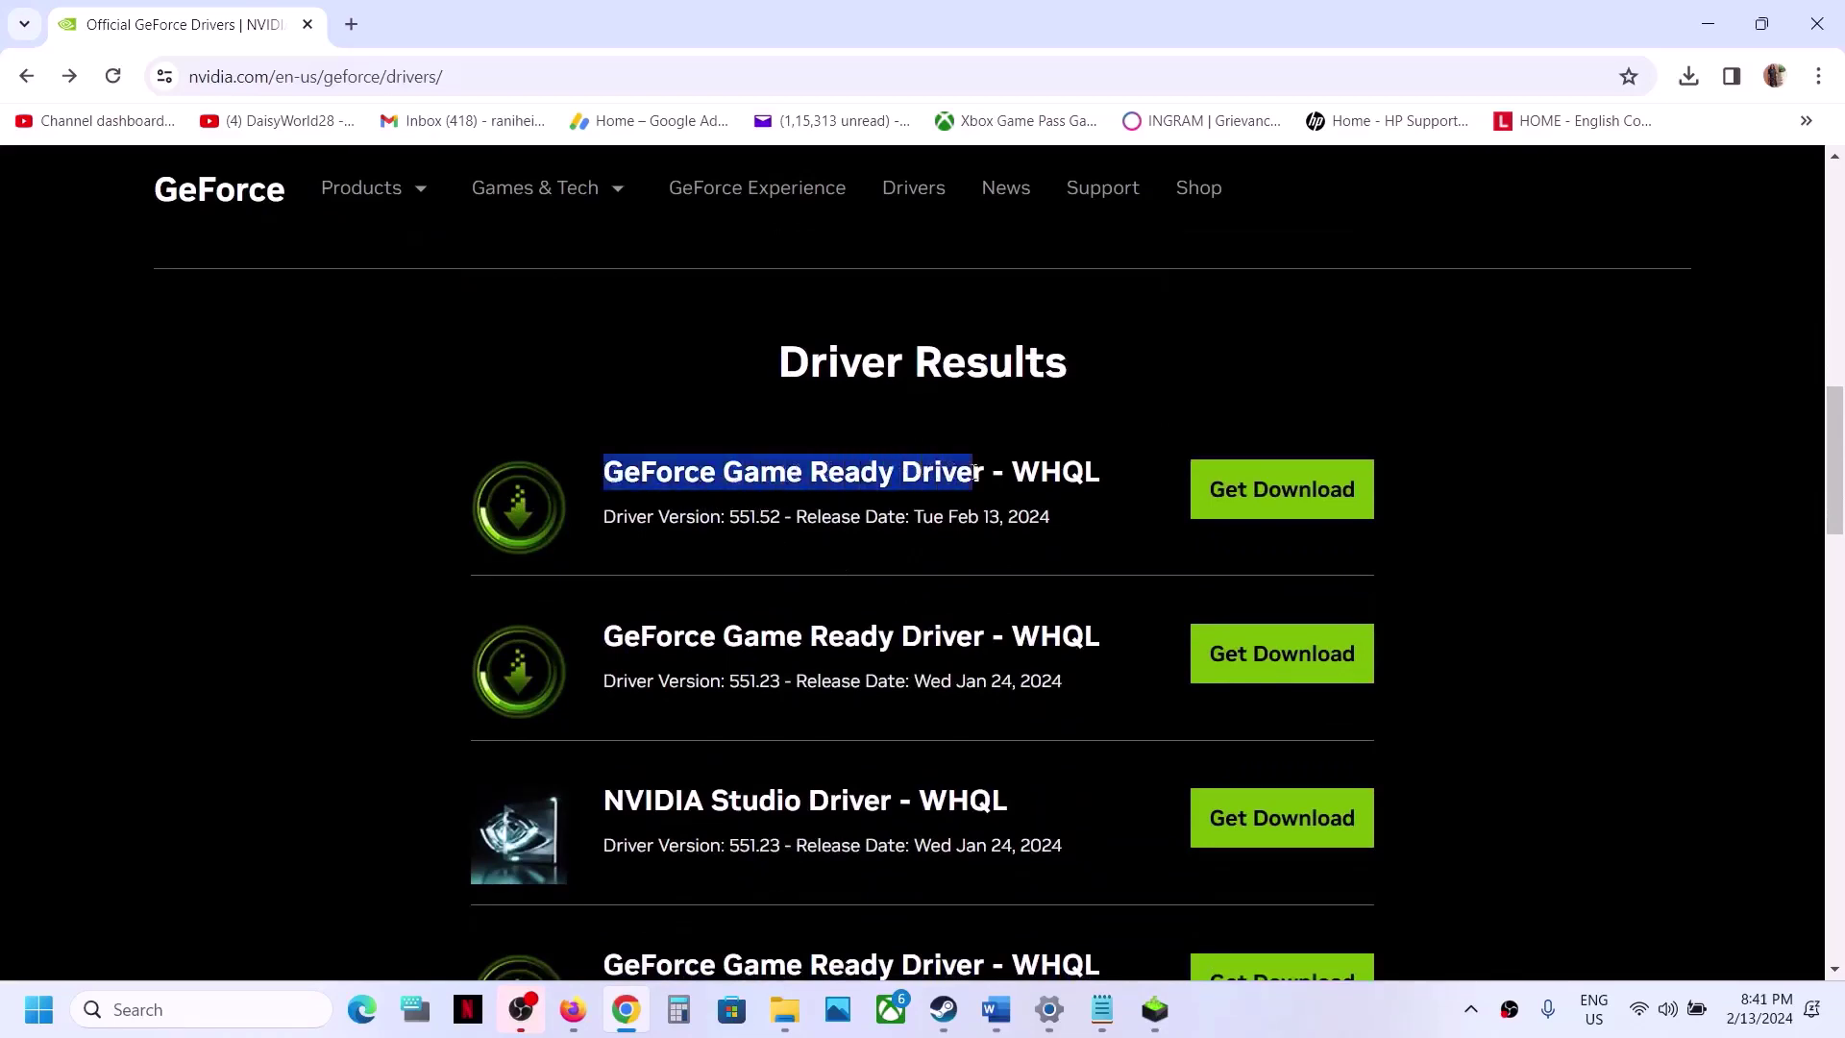
pyautogui.moveTo(585, 521); pyautogui.dragTo(737, 520)
pyautogui.click(783, 519)
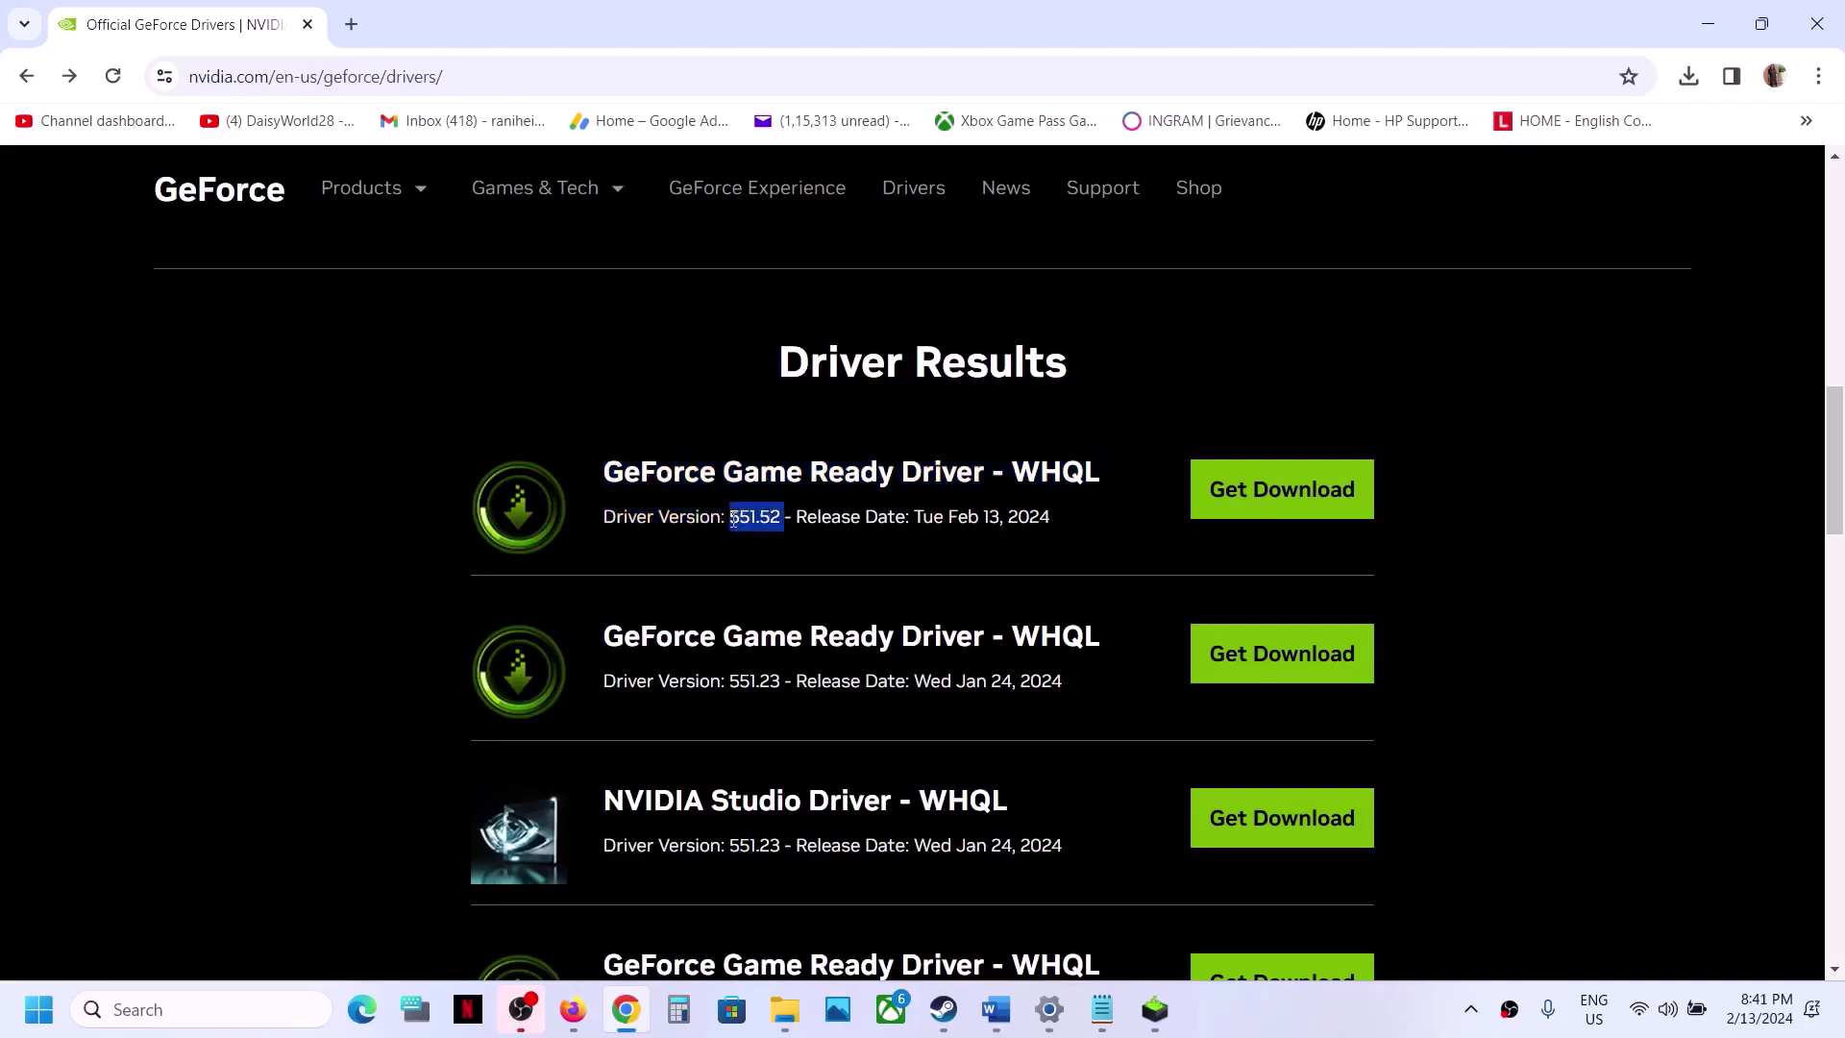
pyautogui.click(1242, 481)
pyautogui.scroll(-1, 1220, 413)
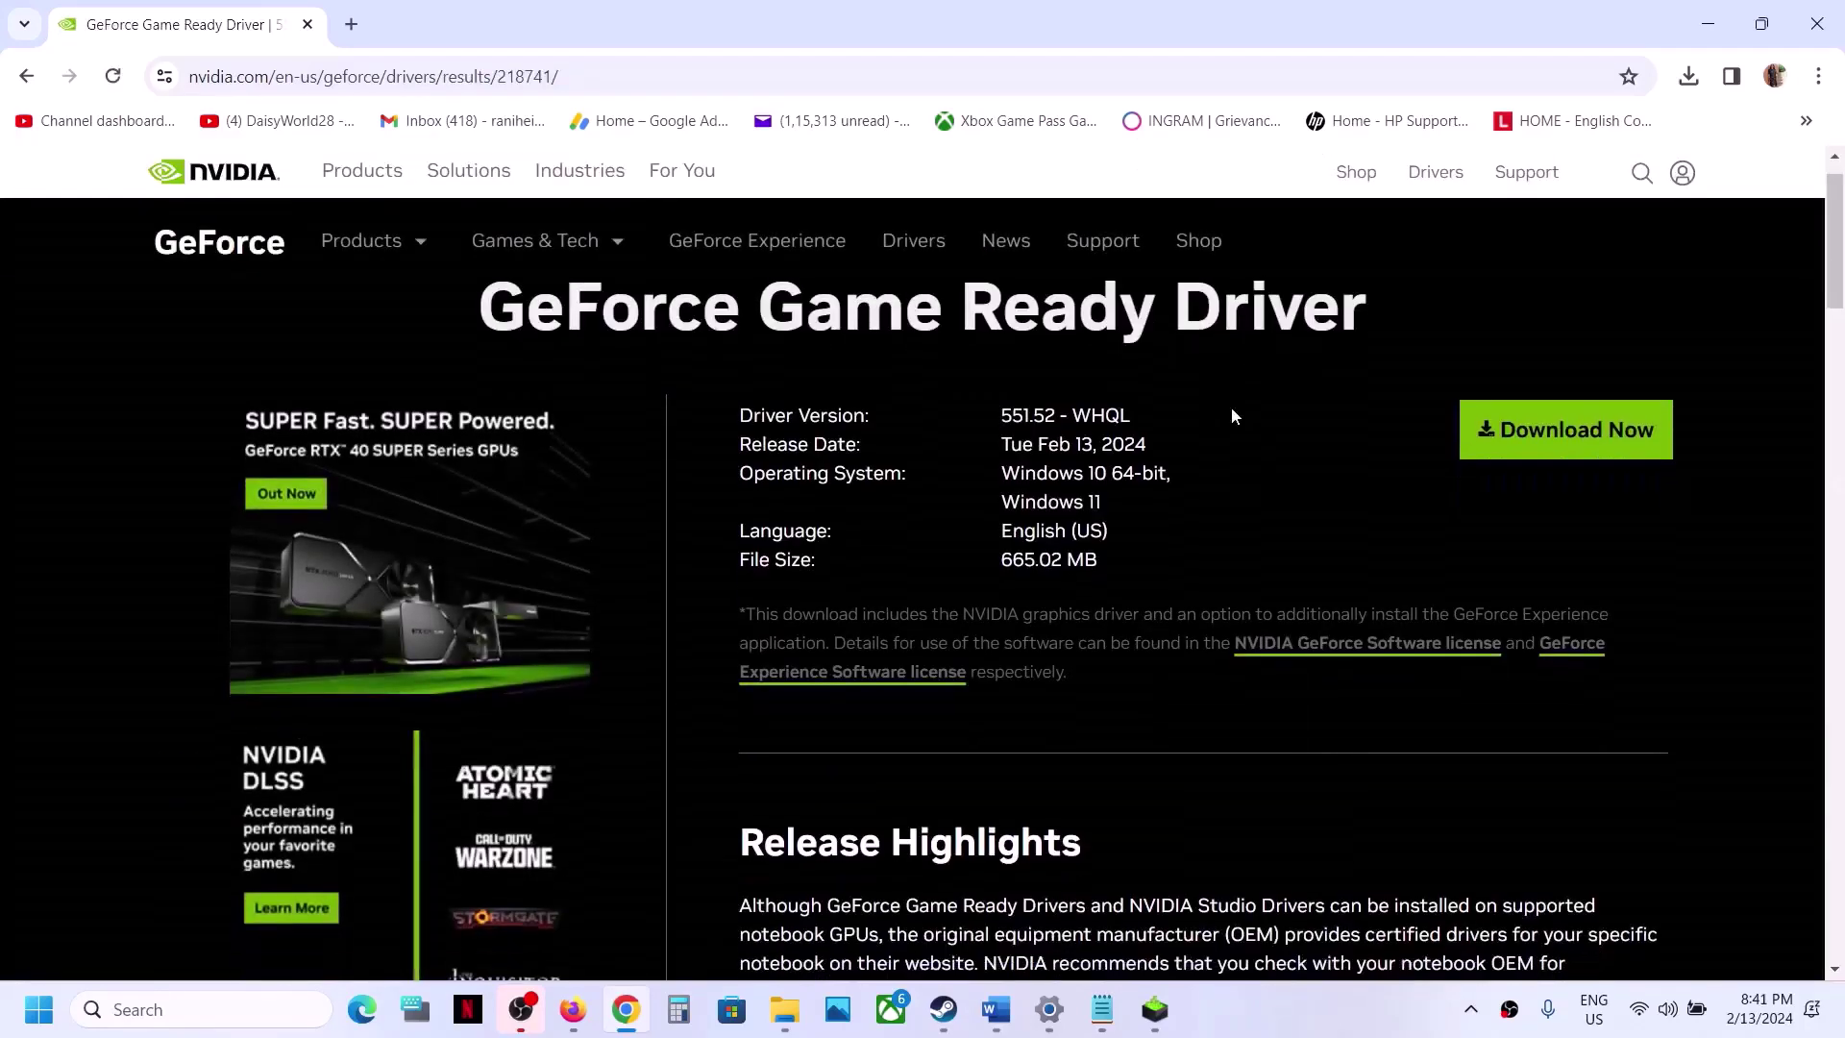
pyautogui.click(1584, 428)
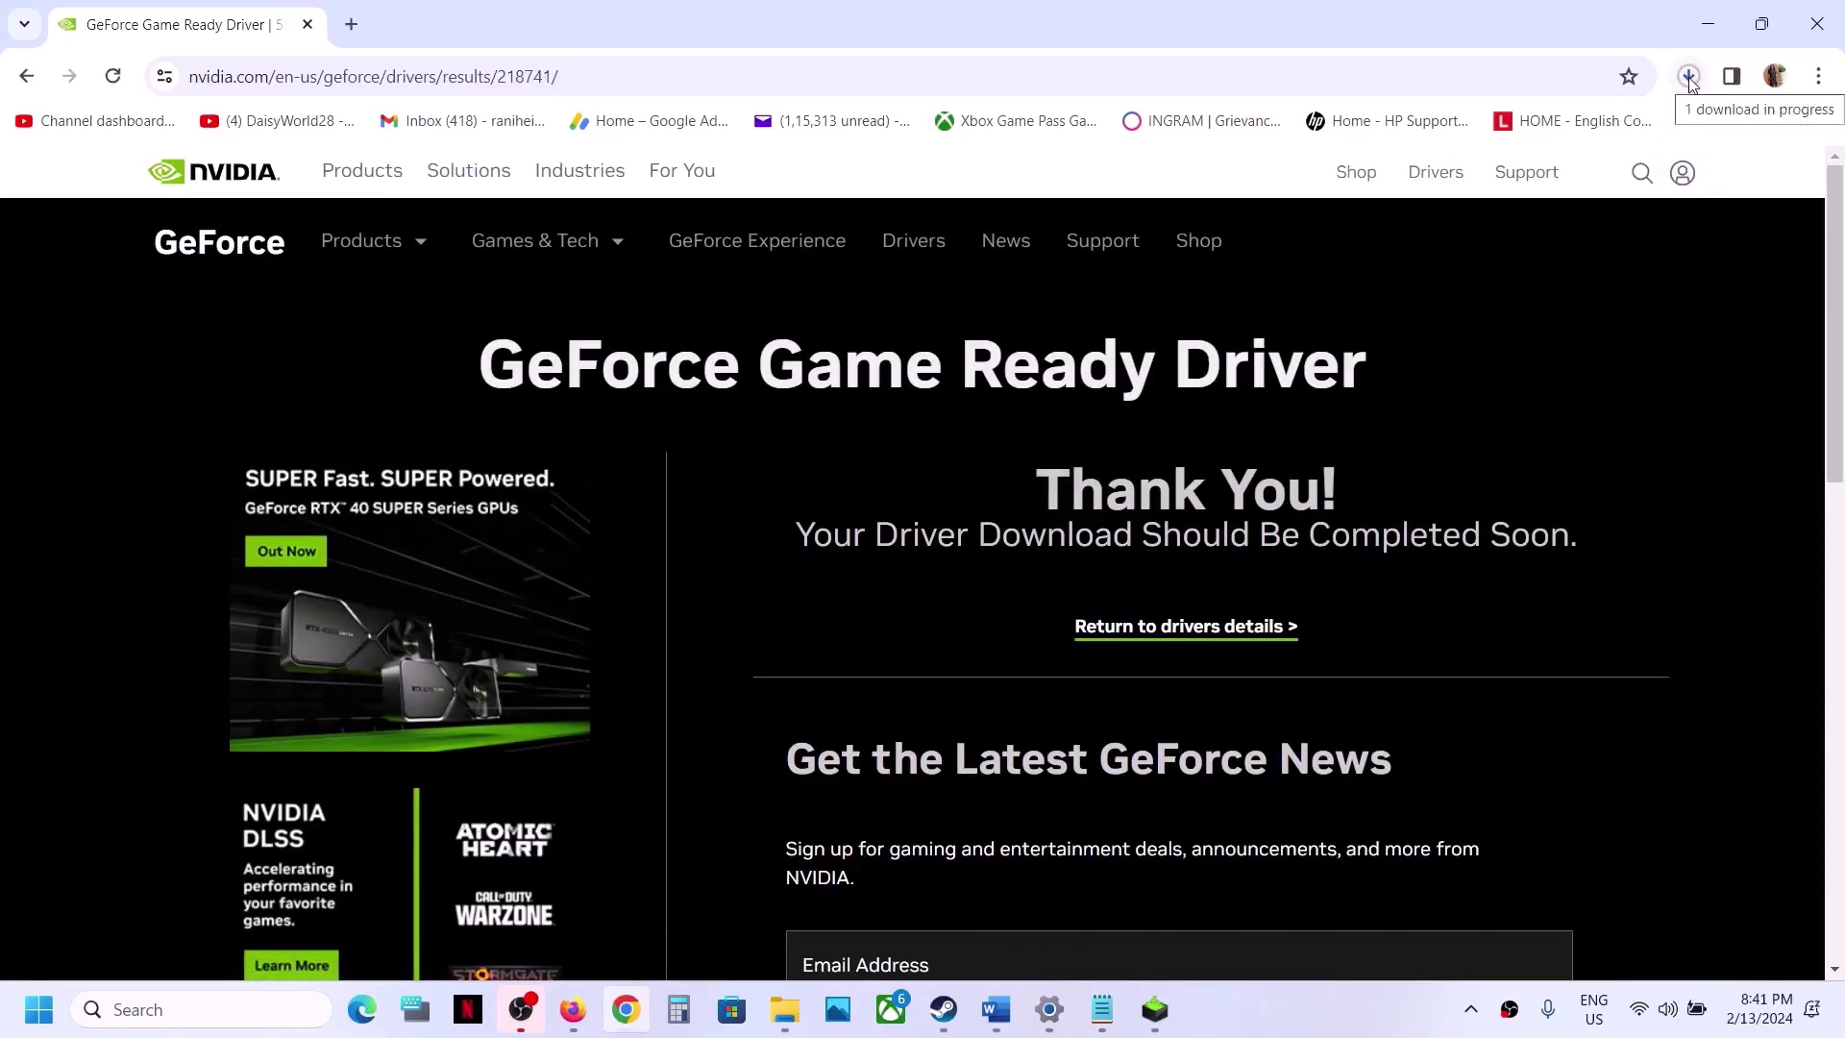
# In the NVIDIA installer, accept the license, choose Custom (Advanced) with Perform a clean installation, start installing, and return to Steam.
pyautogui.click(1156, 1026)
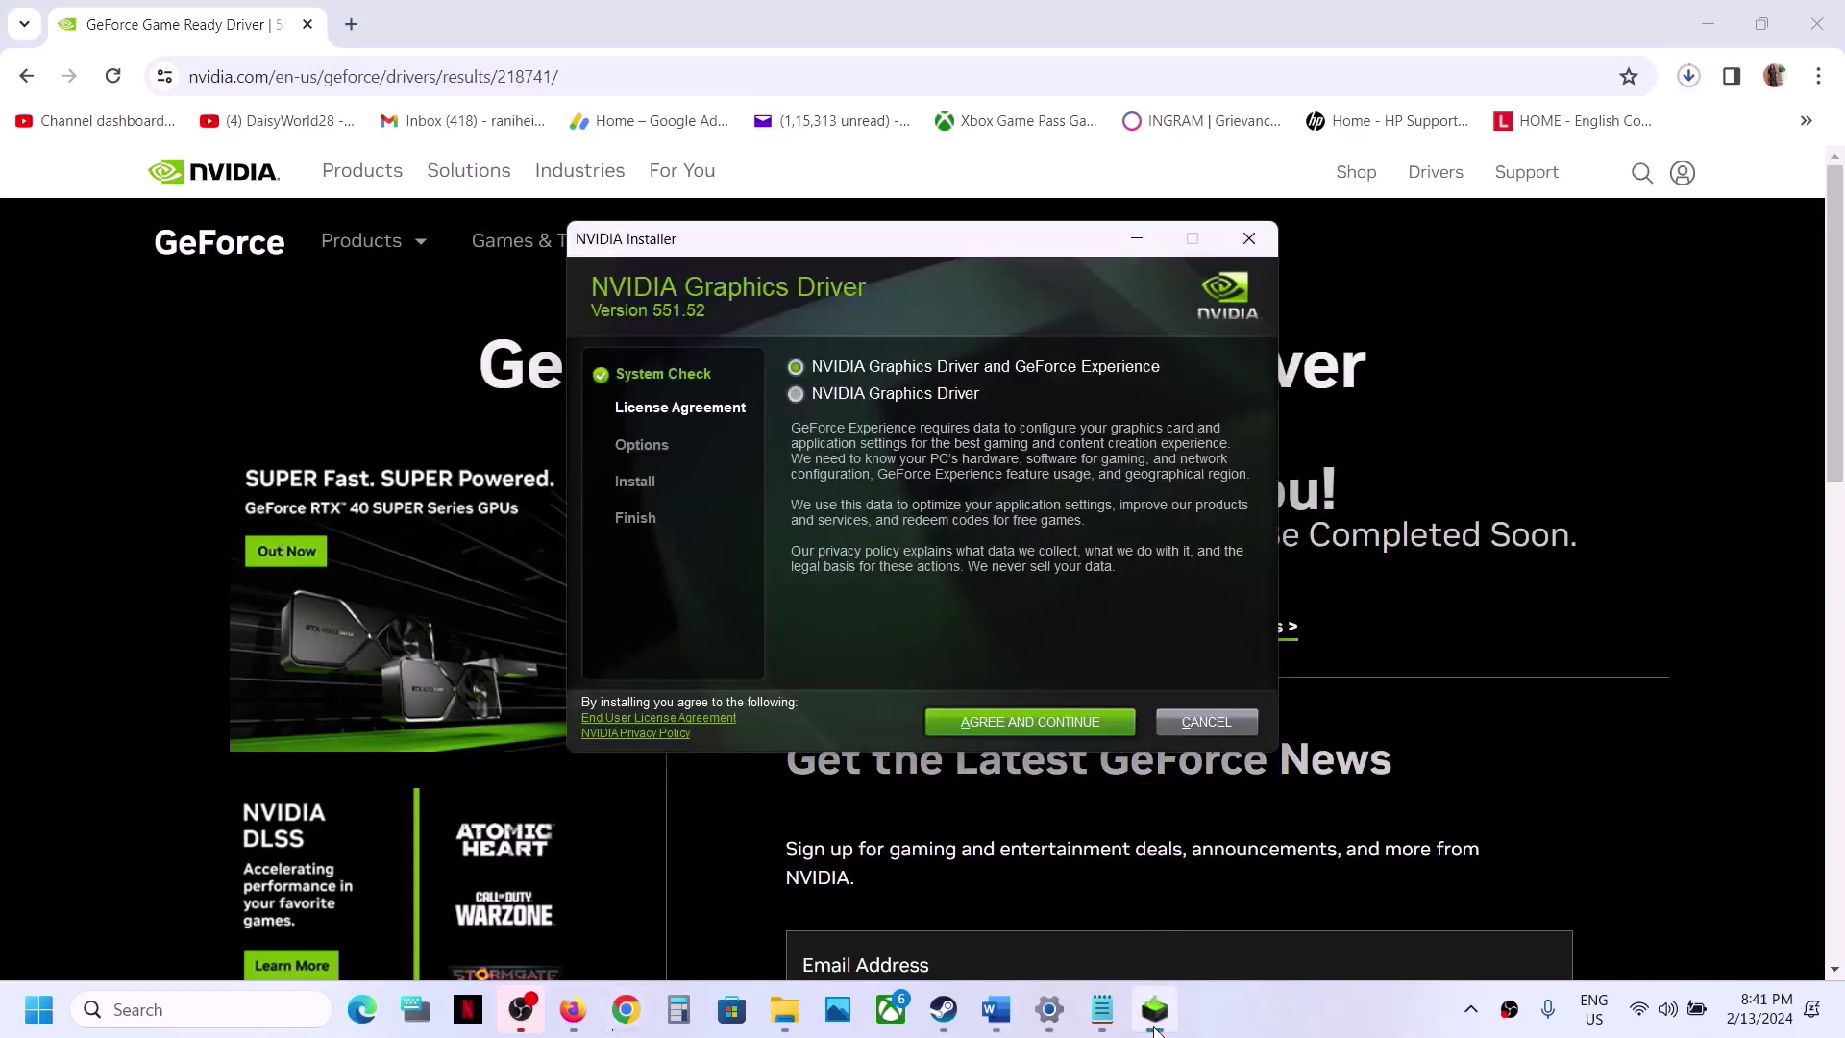
pyautogui.click(1055, 725)
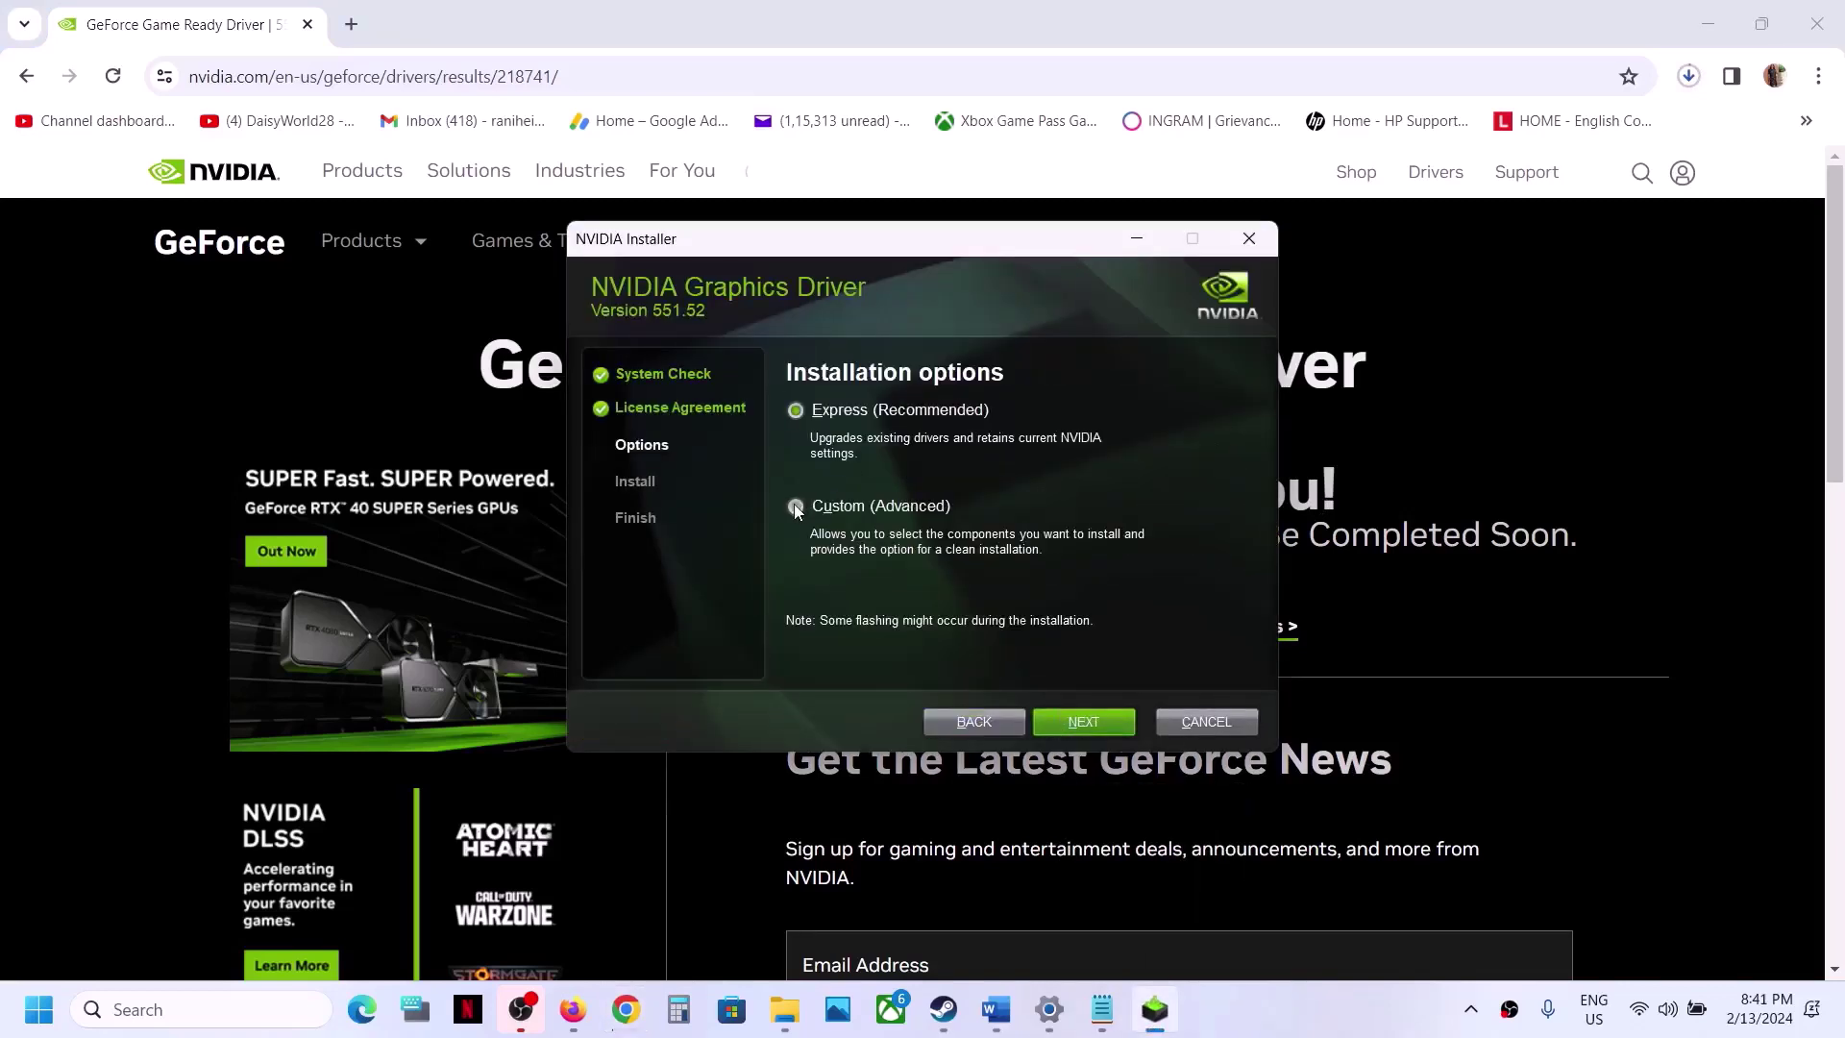
pyautogui.click(795, 506)
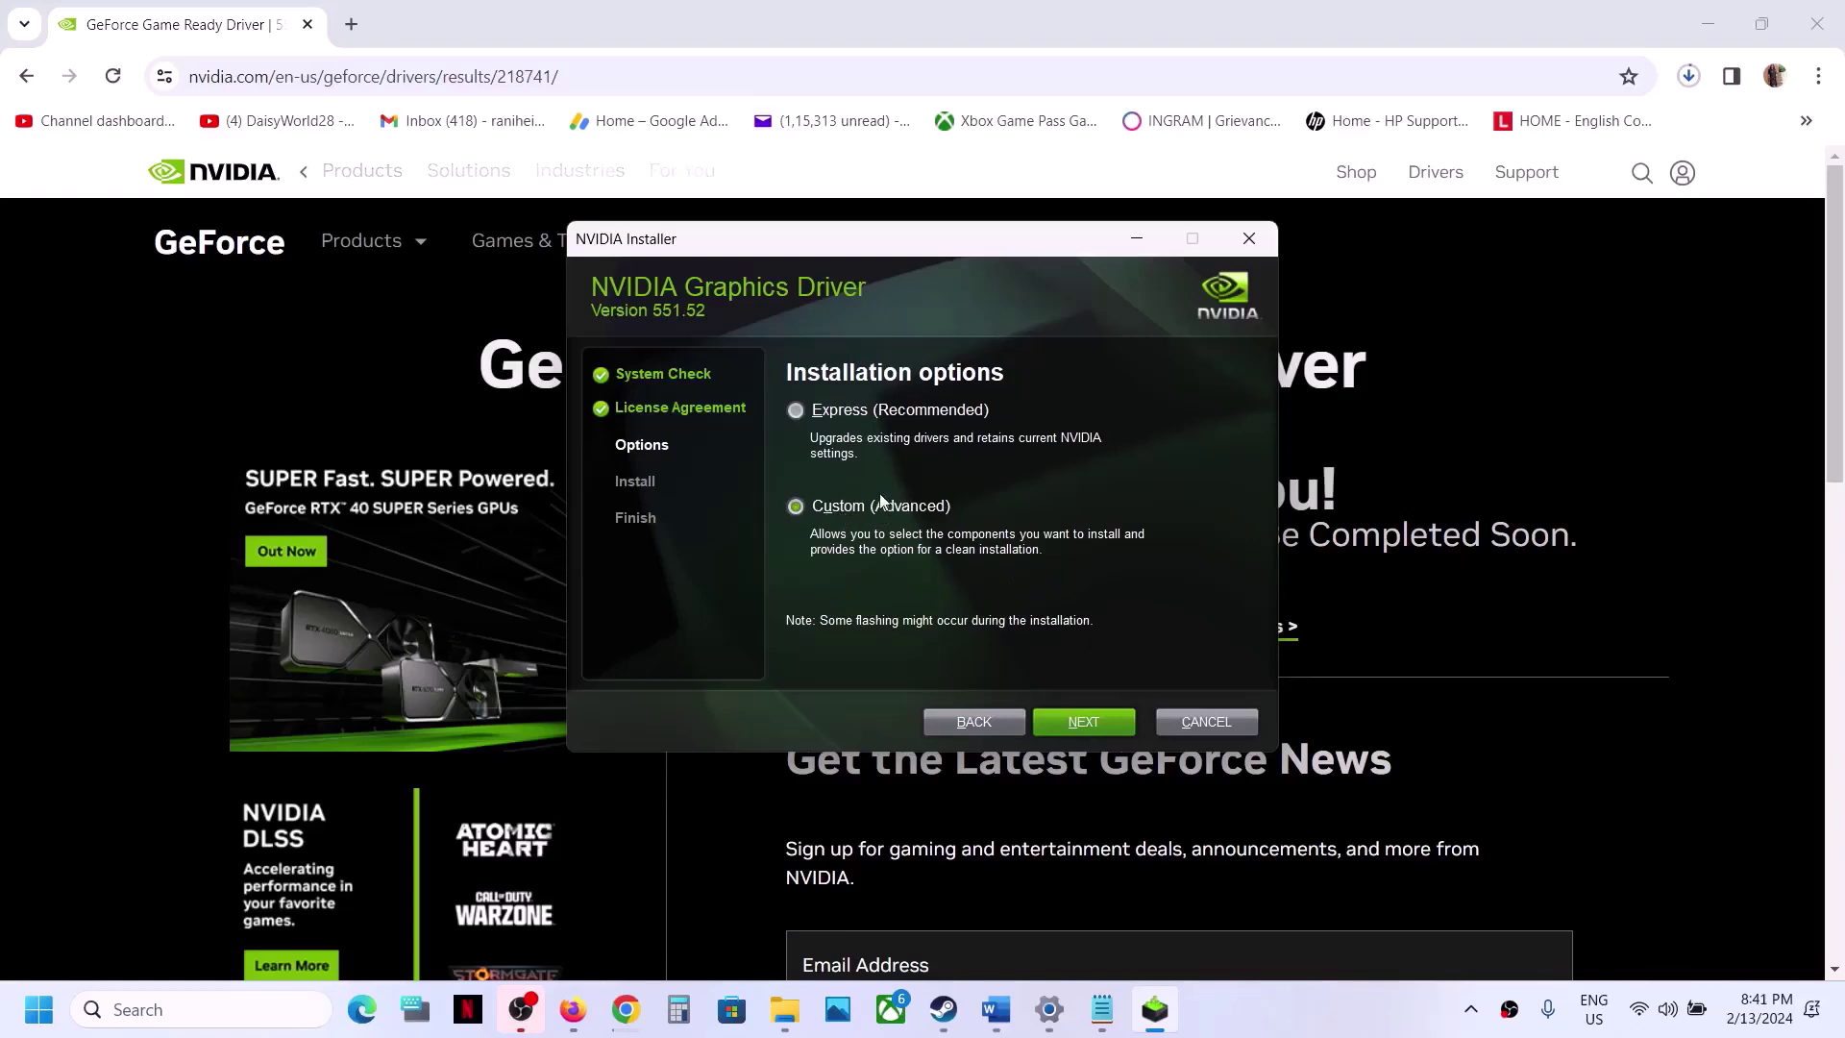
pyautogui.click(1094, 728)
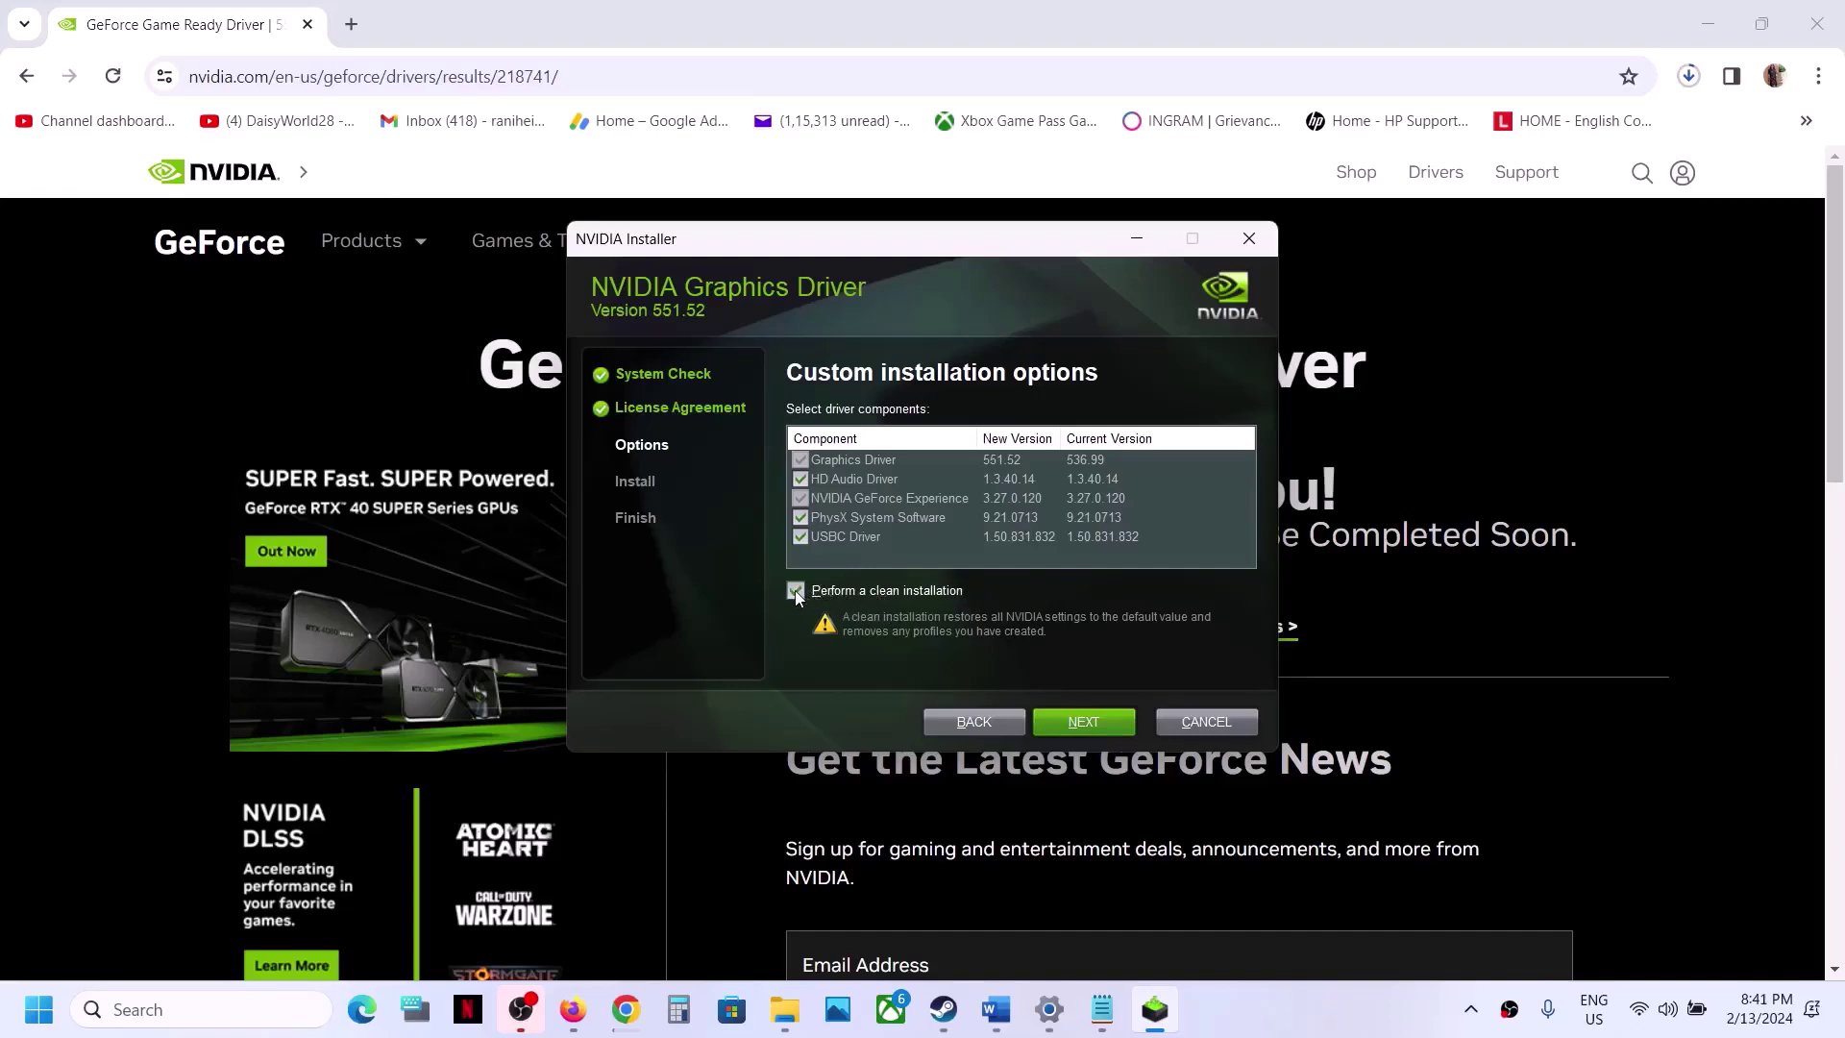
pyautogui.click(1081, 722)
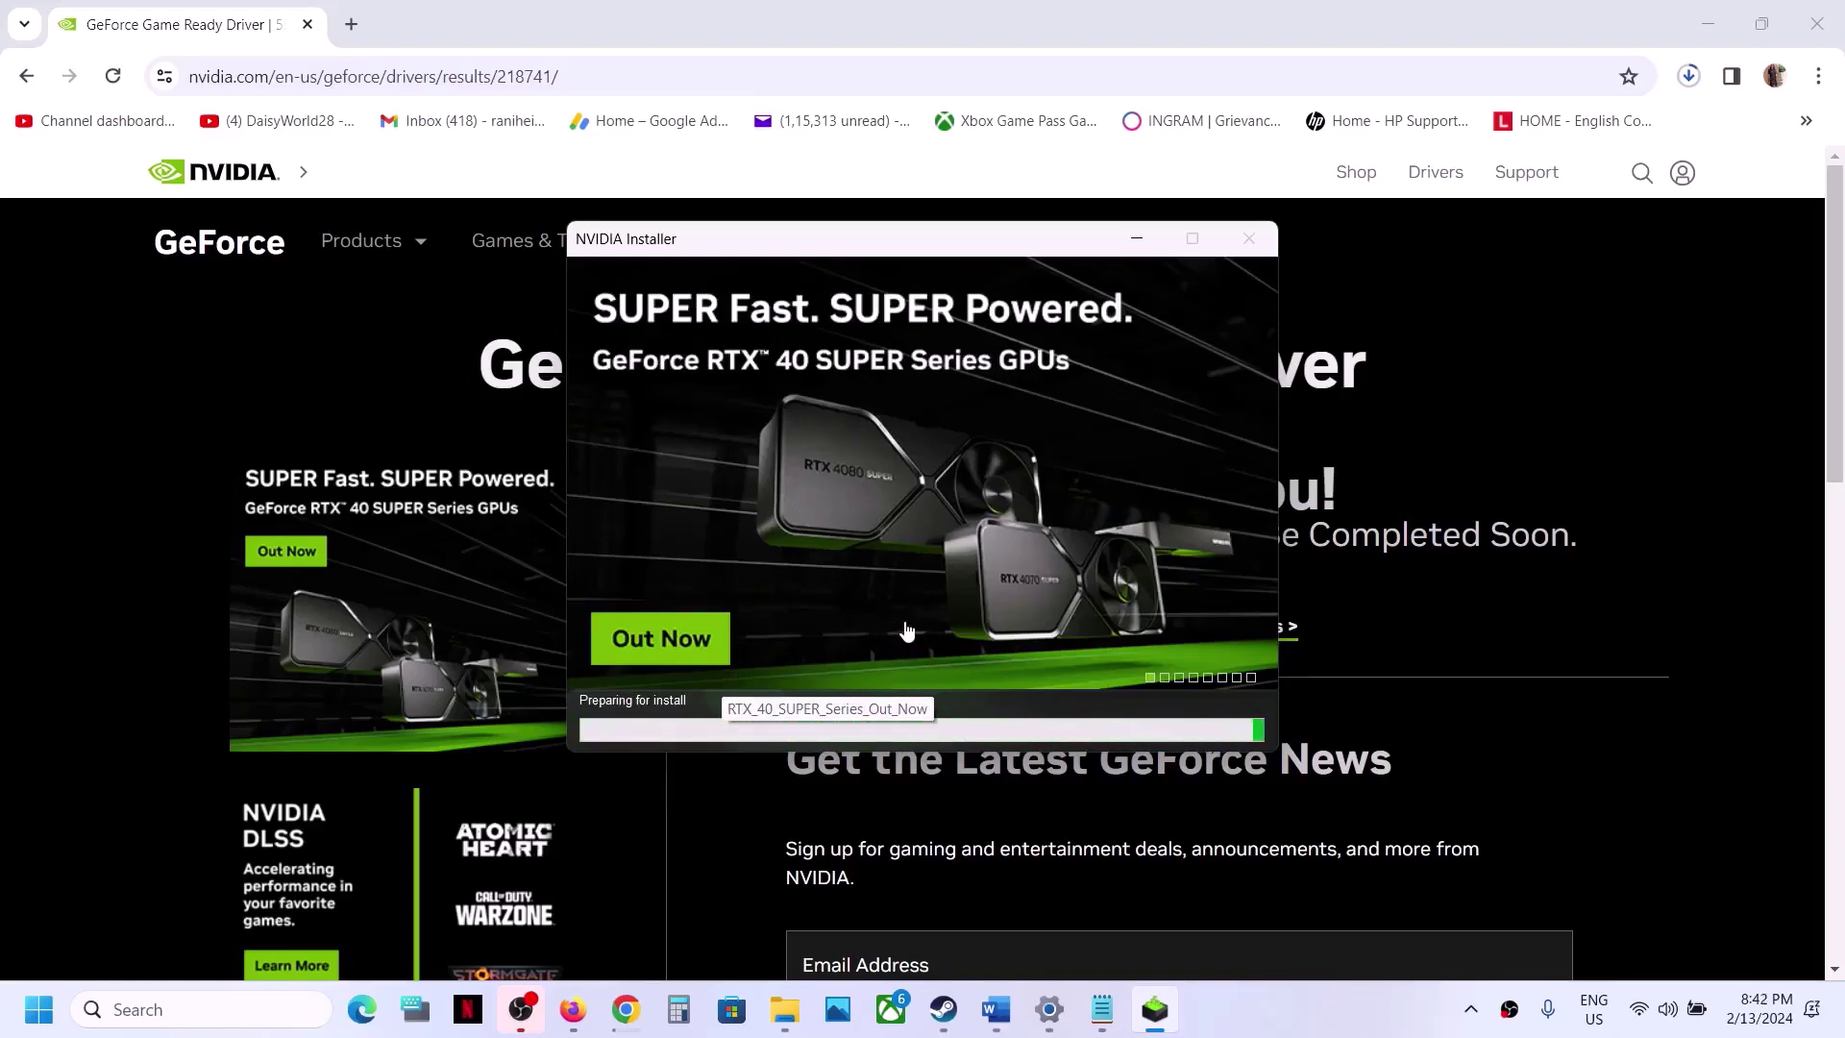
pyautogui.click(1326, 1028)
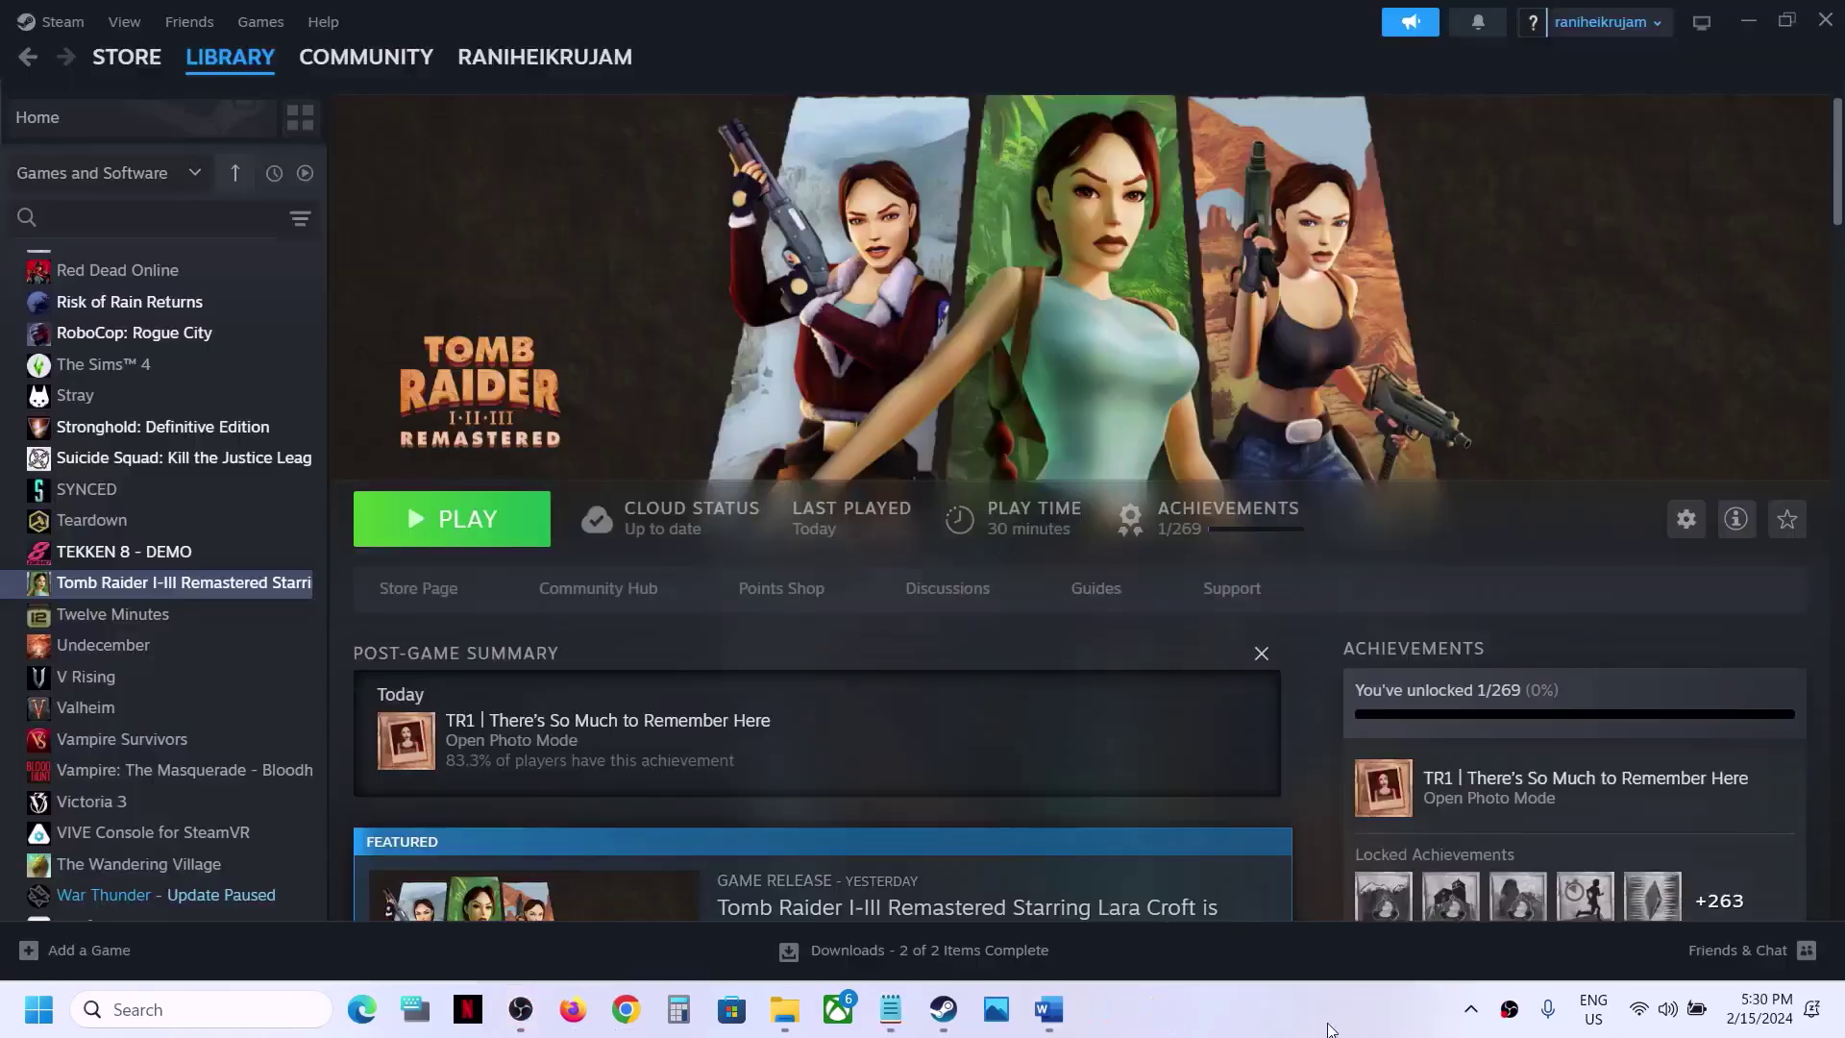
# Switch to the Word troubleshooting notes and highlight "dedicated" and "graphics" in Step 11 about running the game on the dedicated graphics card.
pyautogui.click(1050, 1010)
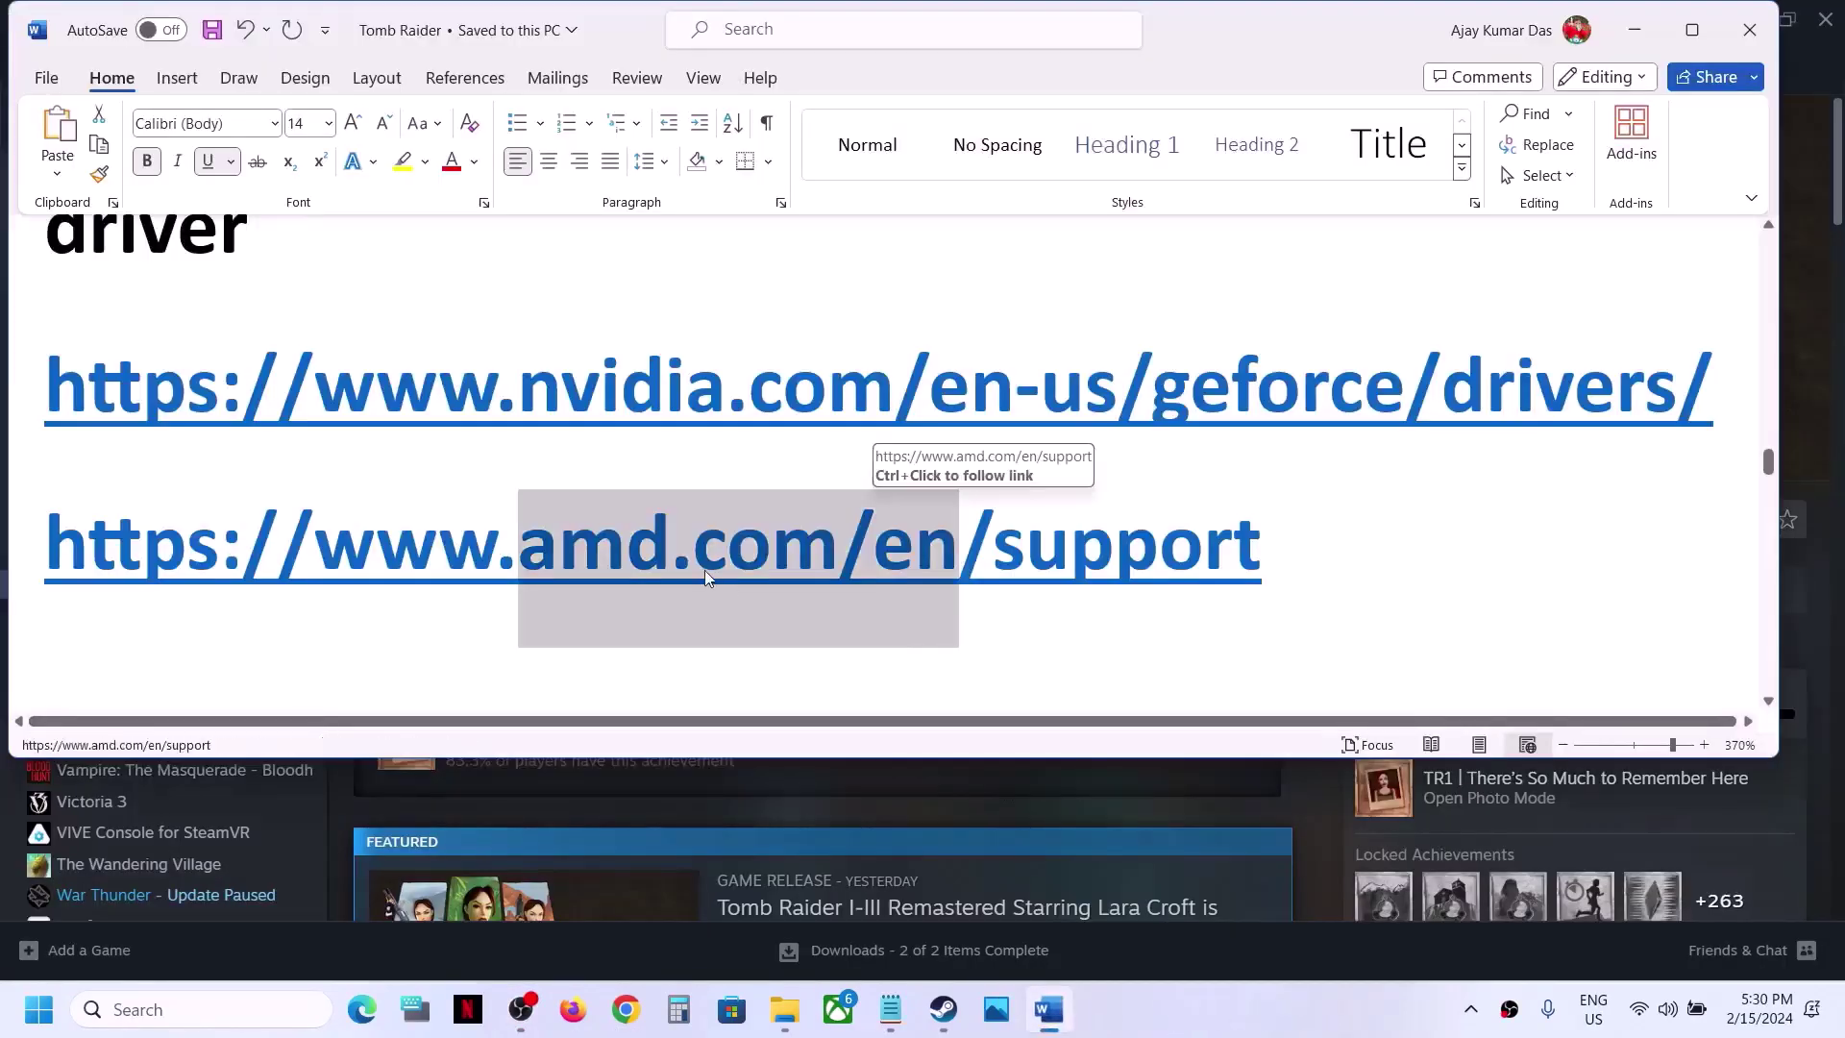
pyautogui.scroll(-5, 709, 568)
pyautogui.rightClick(694, 576)
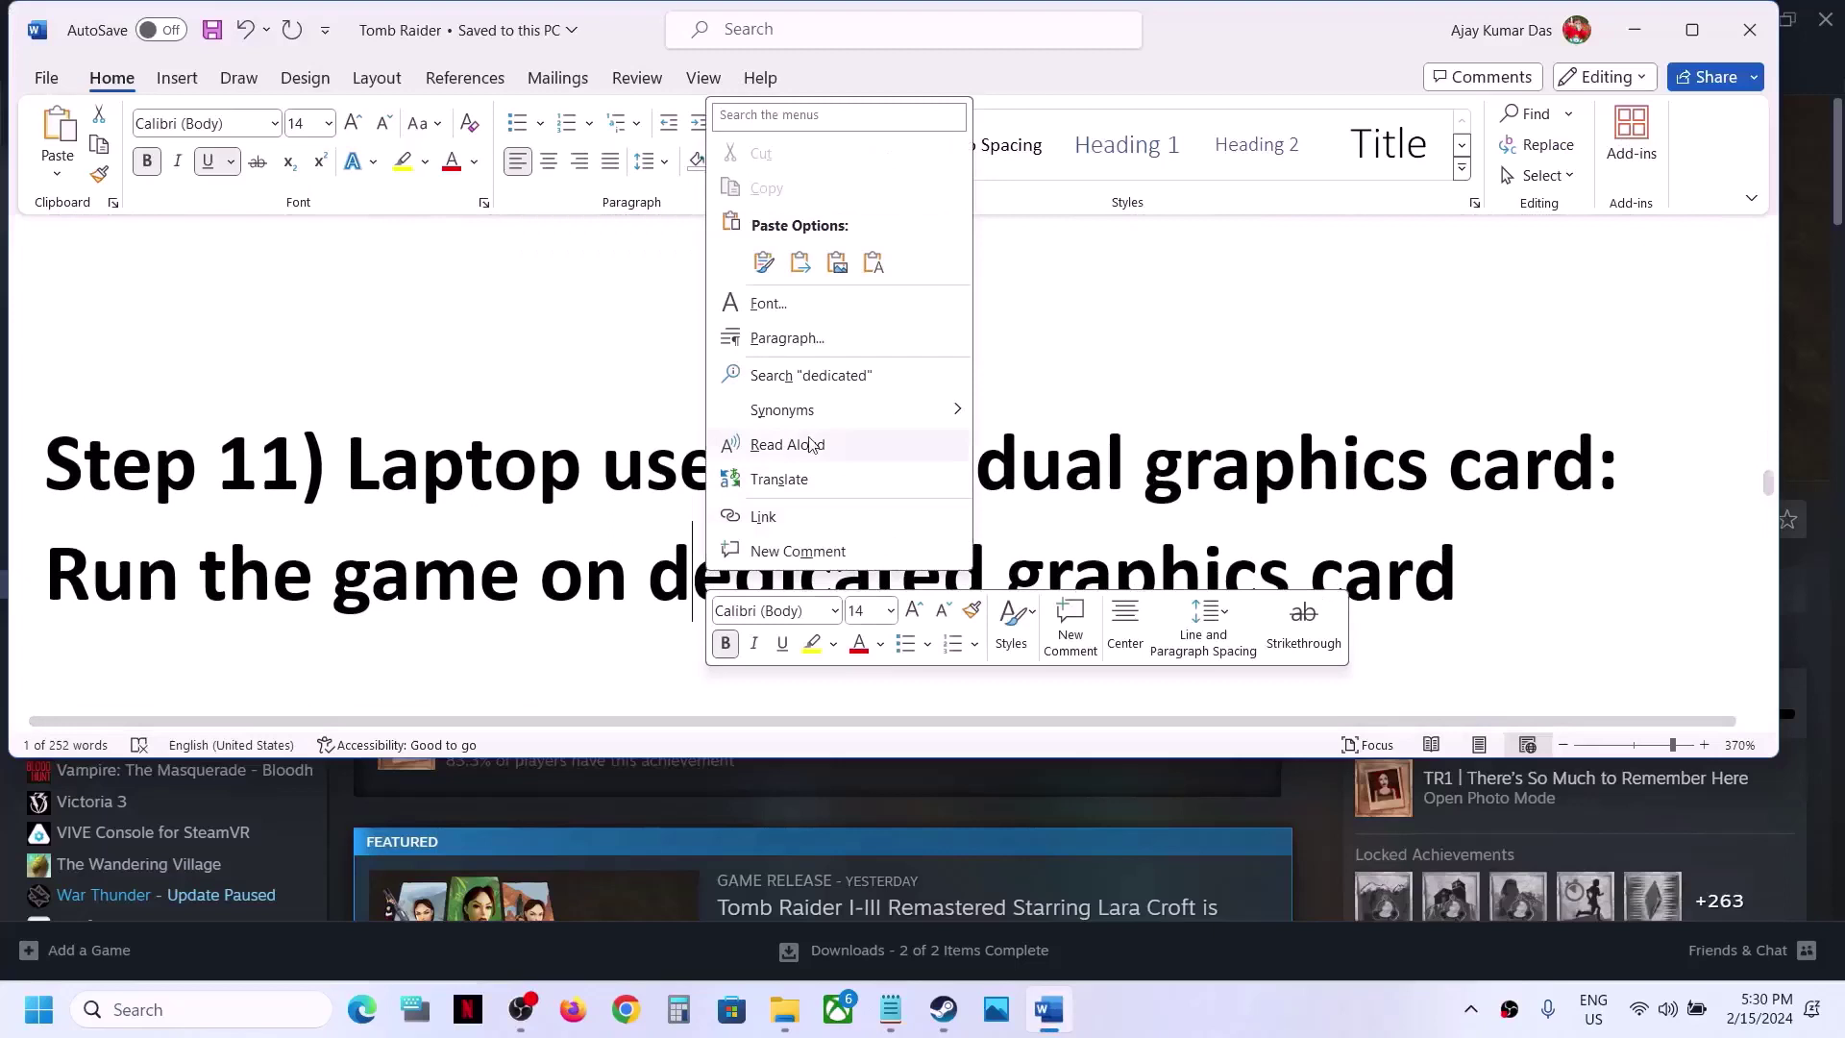
pyautogui.click(1151, 553)
pyautogui.doubleClick(825, 571)
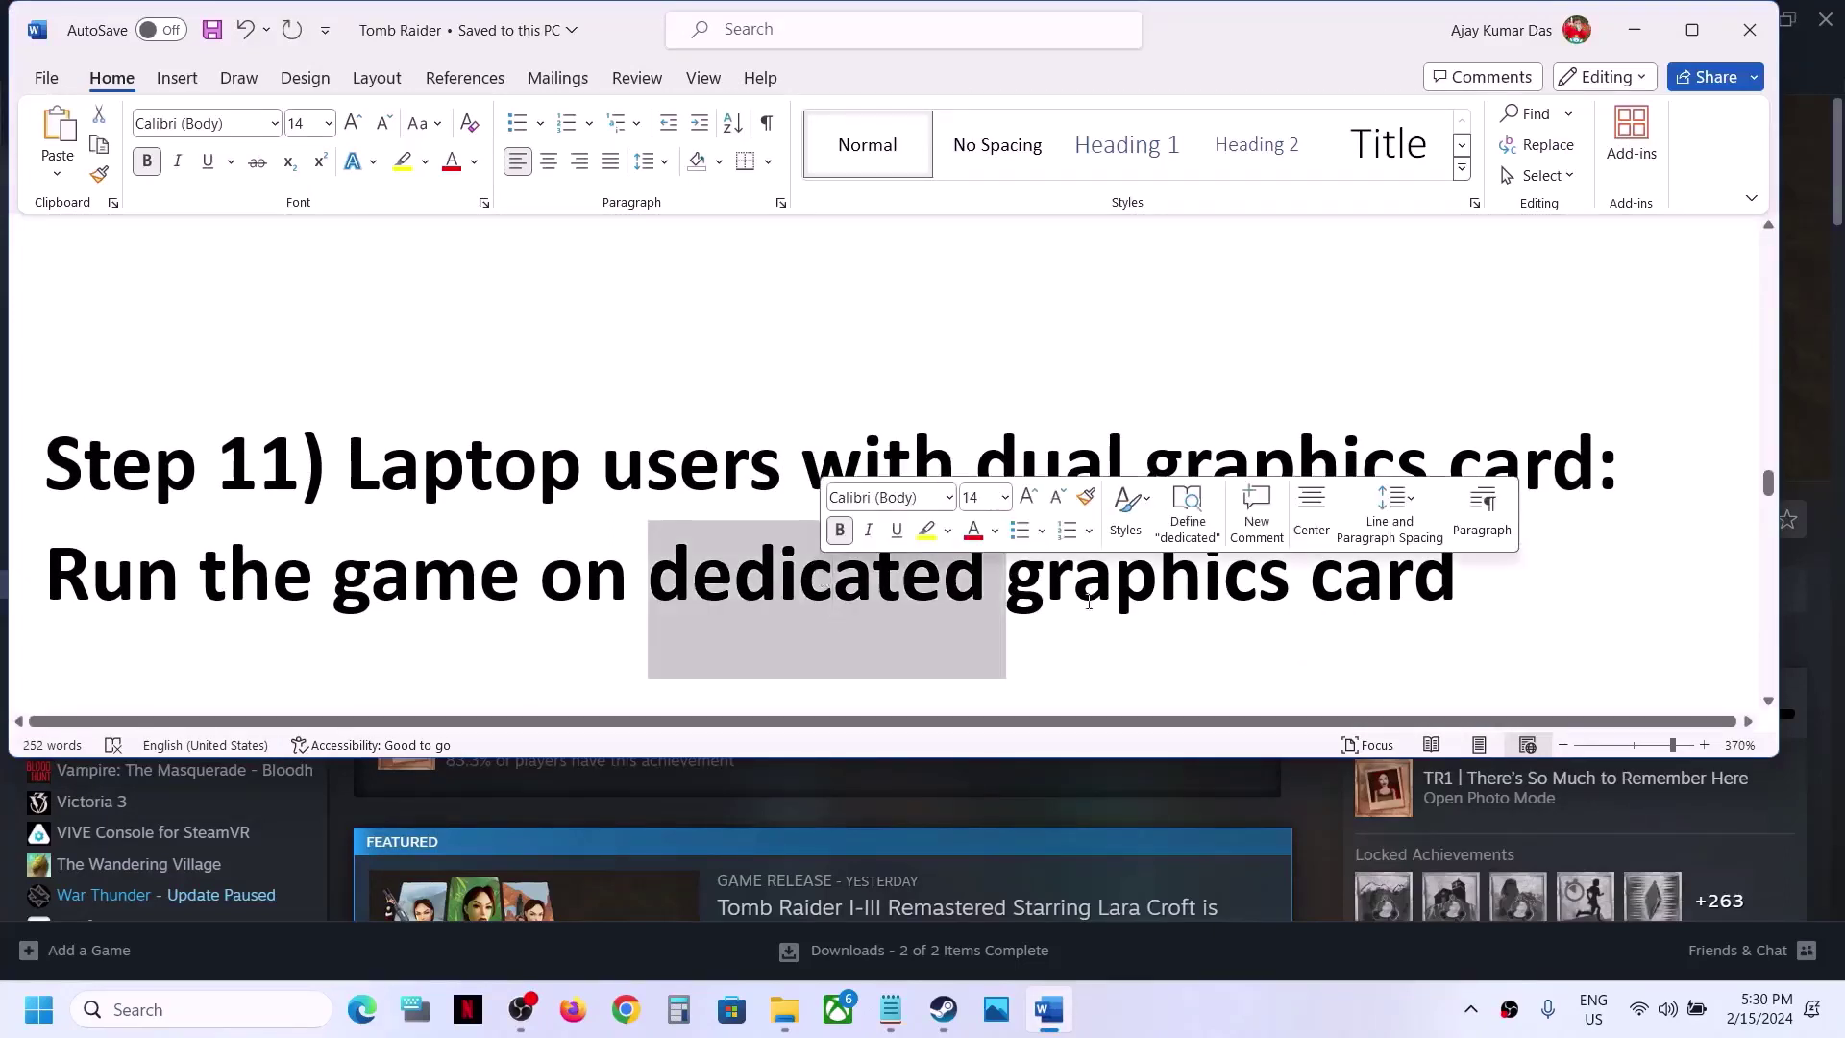
pyautogui.click(1142, 606)
pyautogui.doubleClick(1144, 608)
# Search Windows for "graphics", open Graphics settings, and browse for an app to add in C:\Program Files (x86).
pyautogui.moveTo(1144, 613); pyautogui.dragTo(240, 1006)
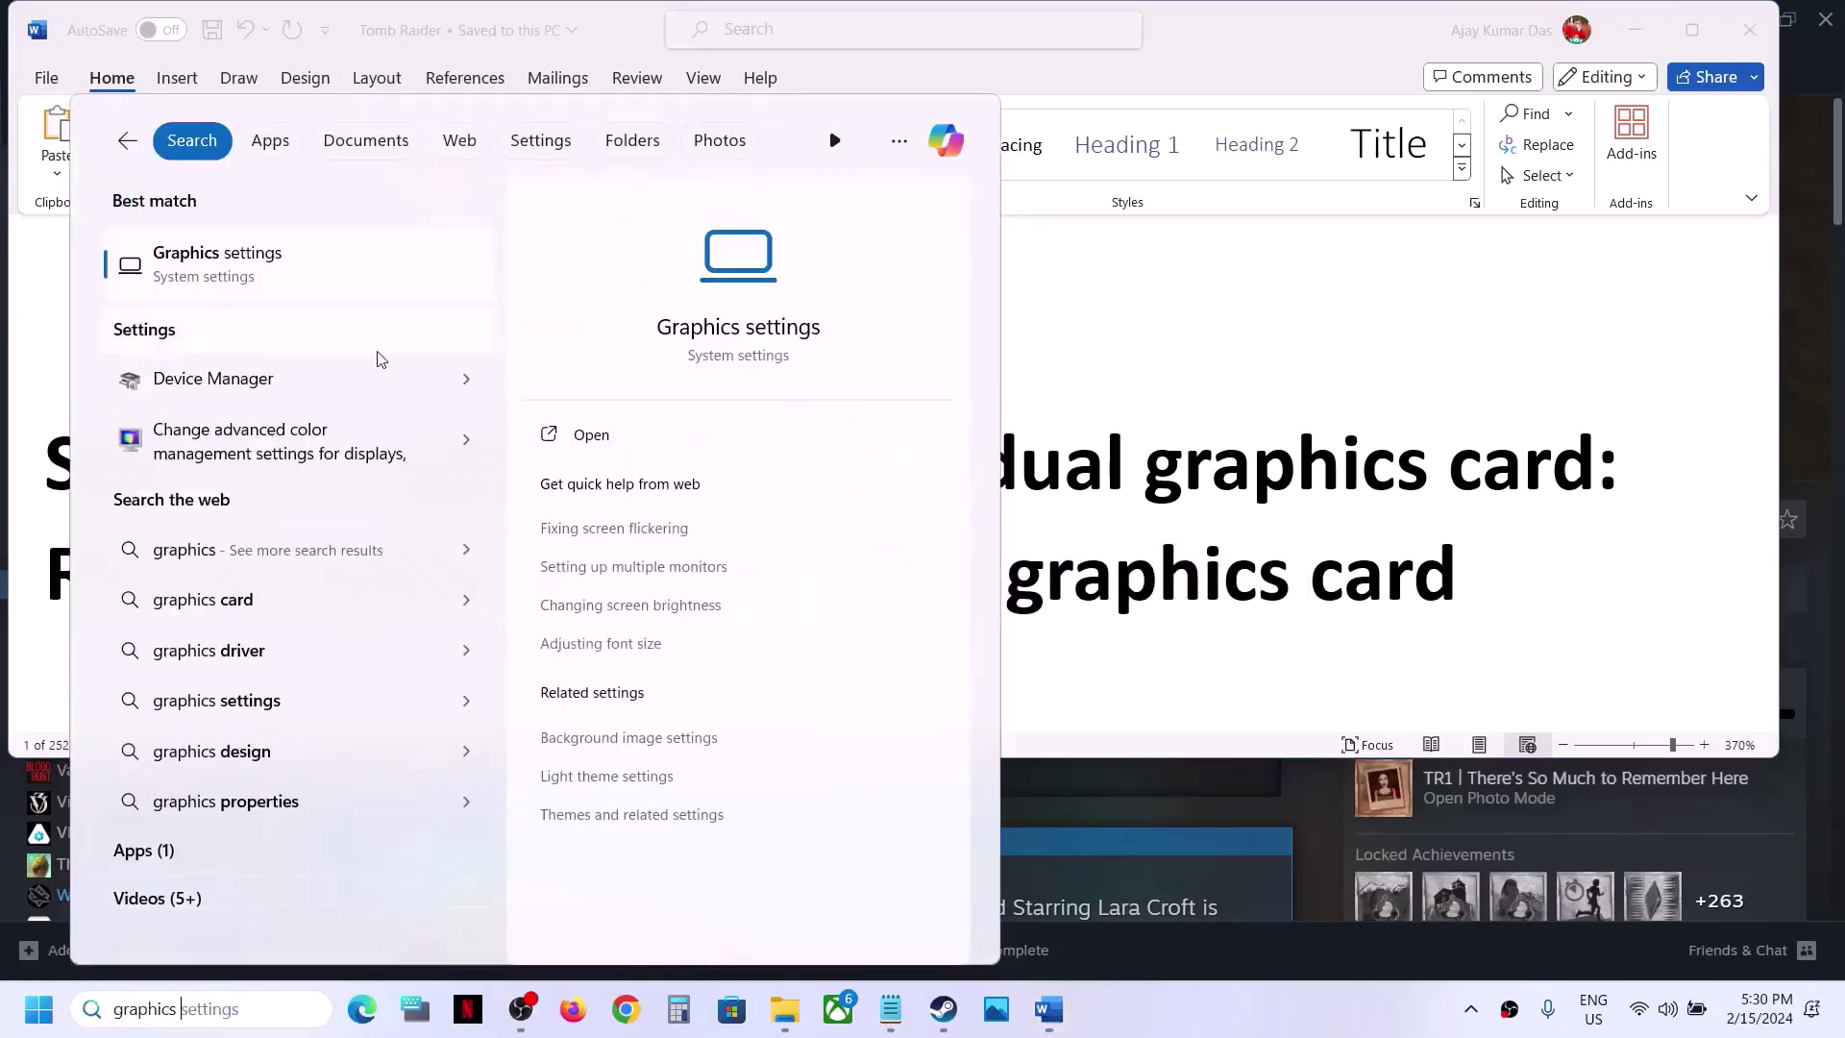
pyautogui.click(322, 253)
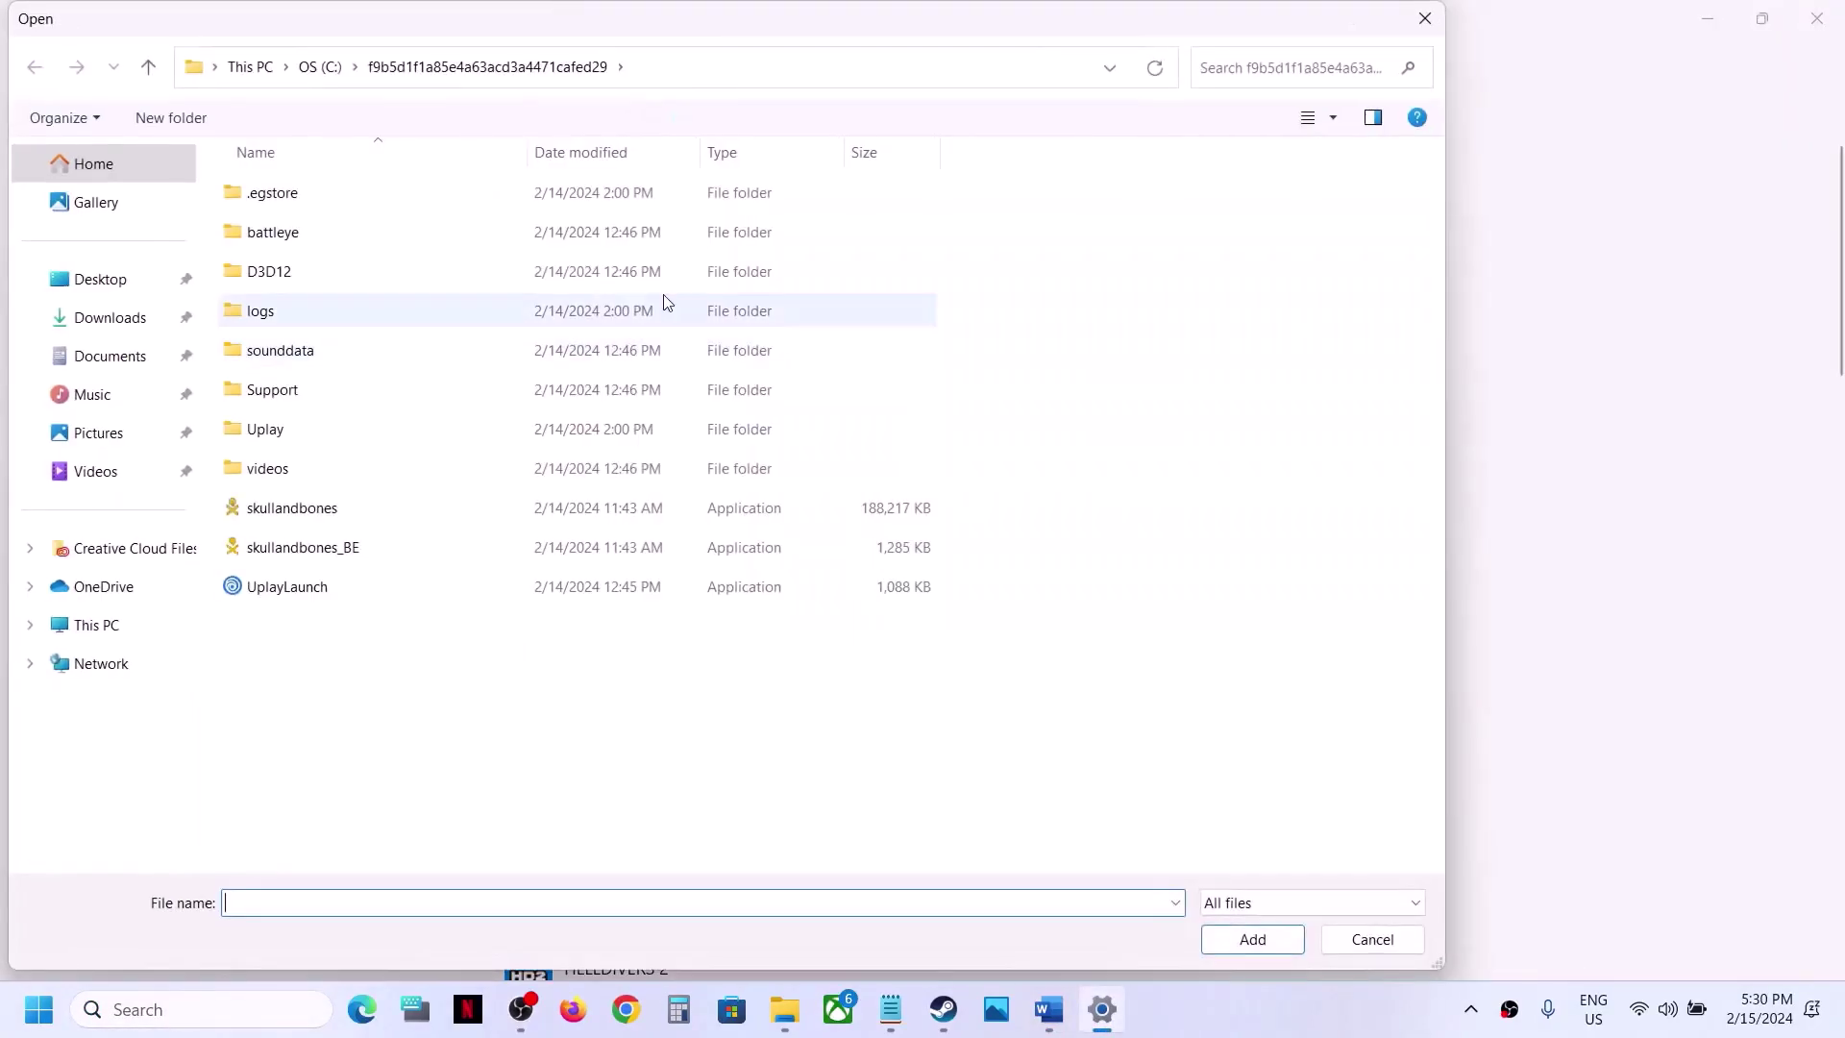
pyautogui.click(108, 628)
pyautogui.doubleClick(359, 223)
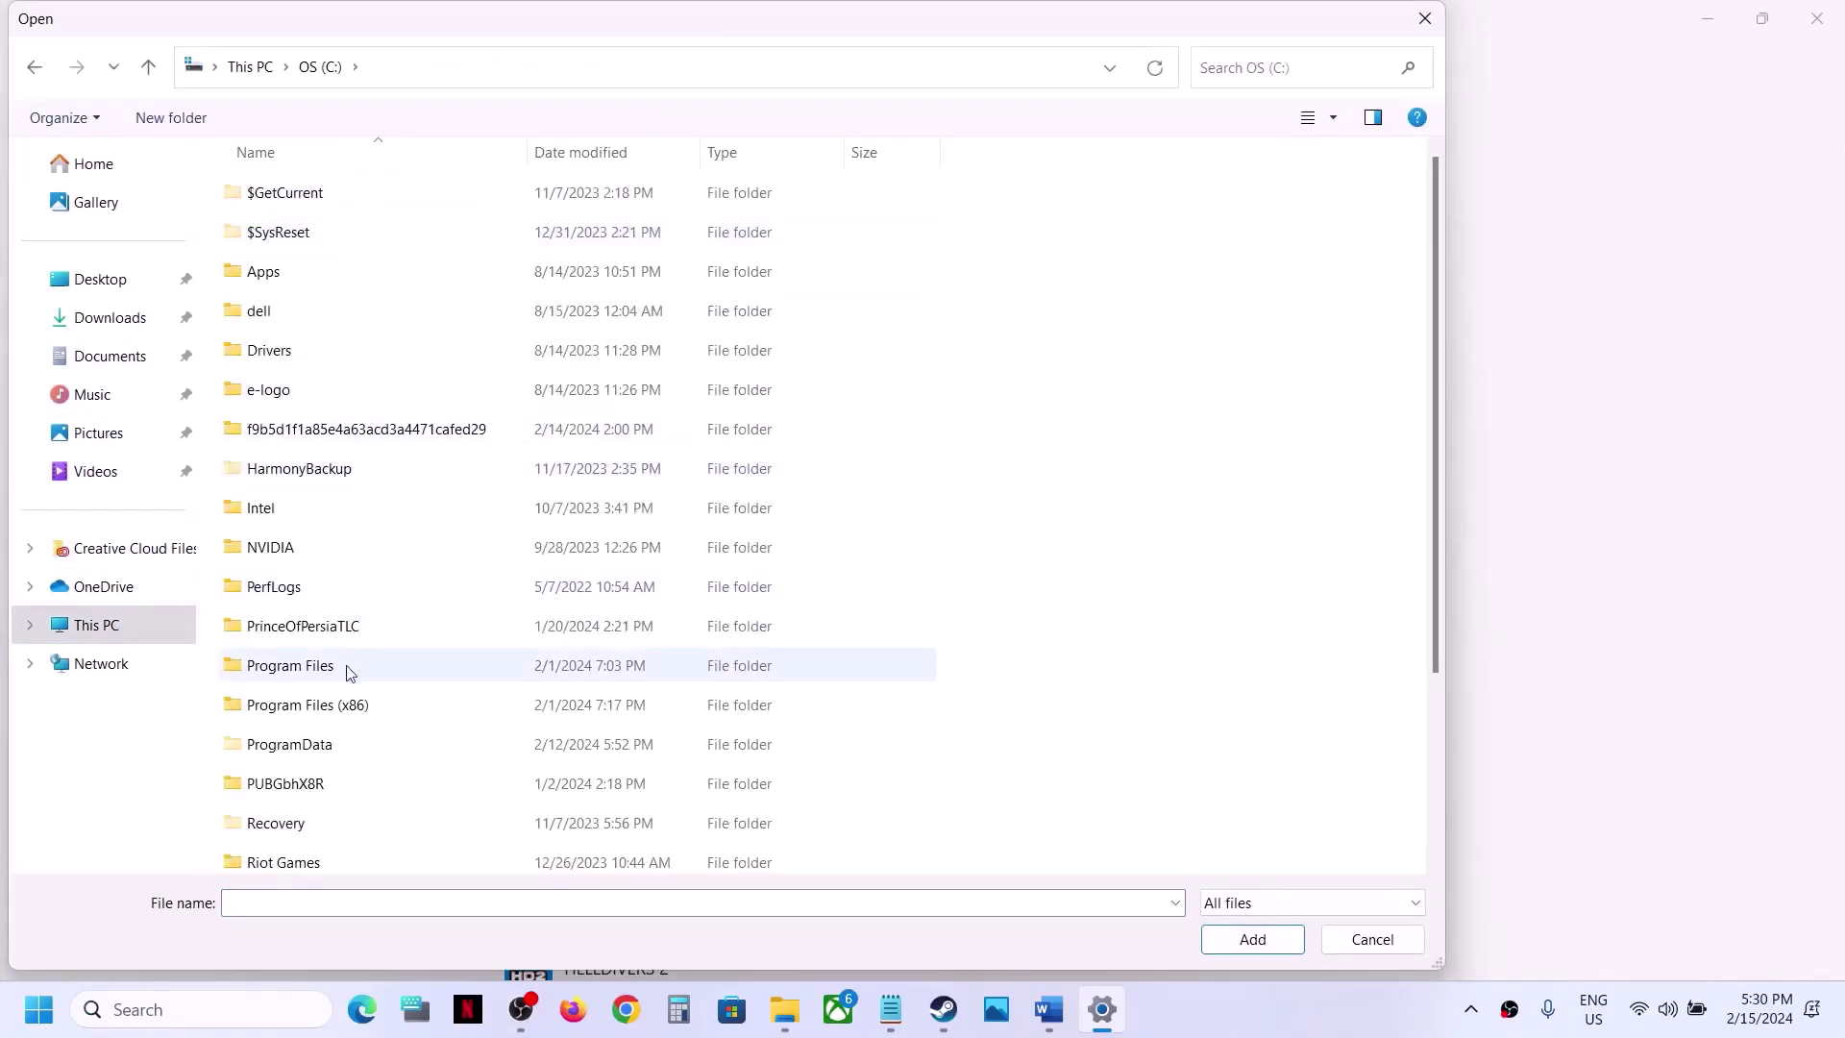
pyautogui.click(335, 707)
pyautogui.doubleClick(335, 706)
# Add tomb123 from Steam\steamapps\common\Tomb Raider I-III Remastered to the Graphics settings app list.
pyautogui.scroll(-3, 327, 673)
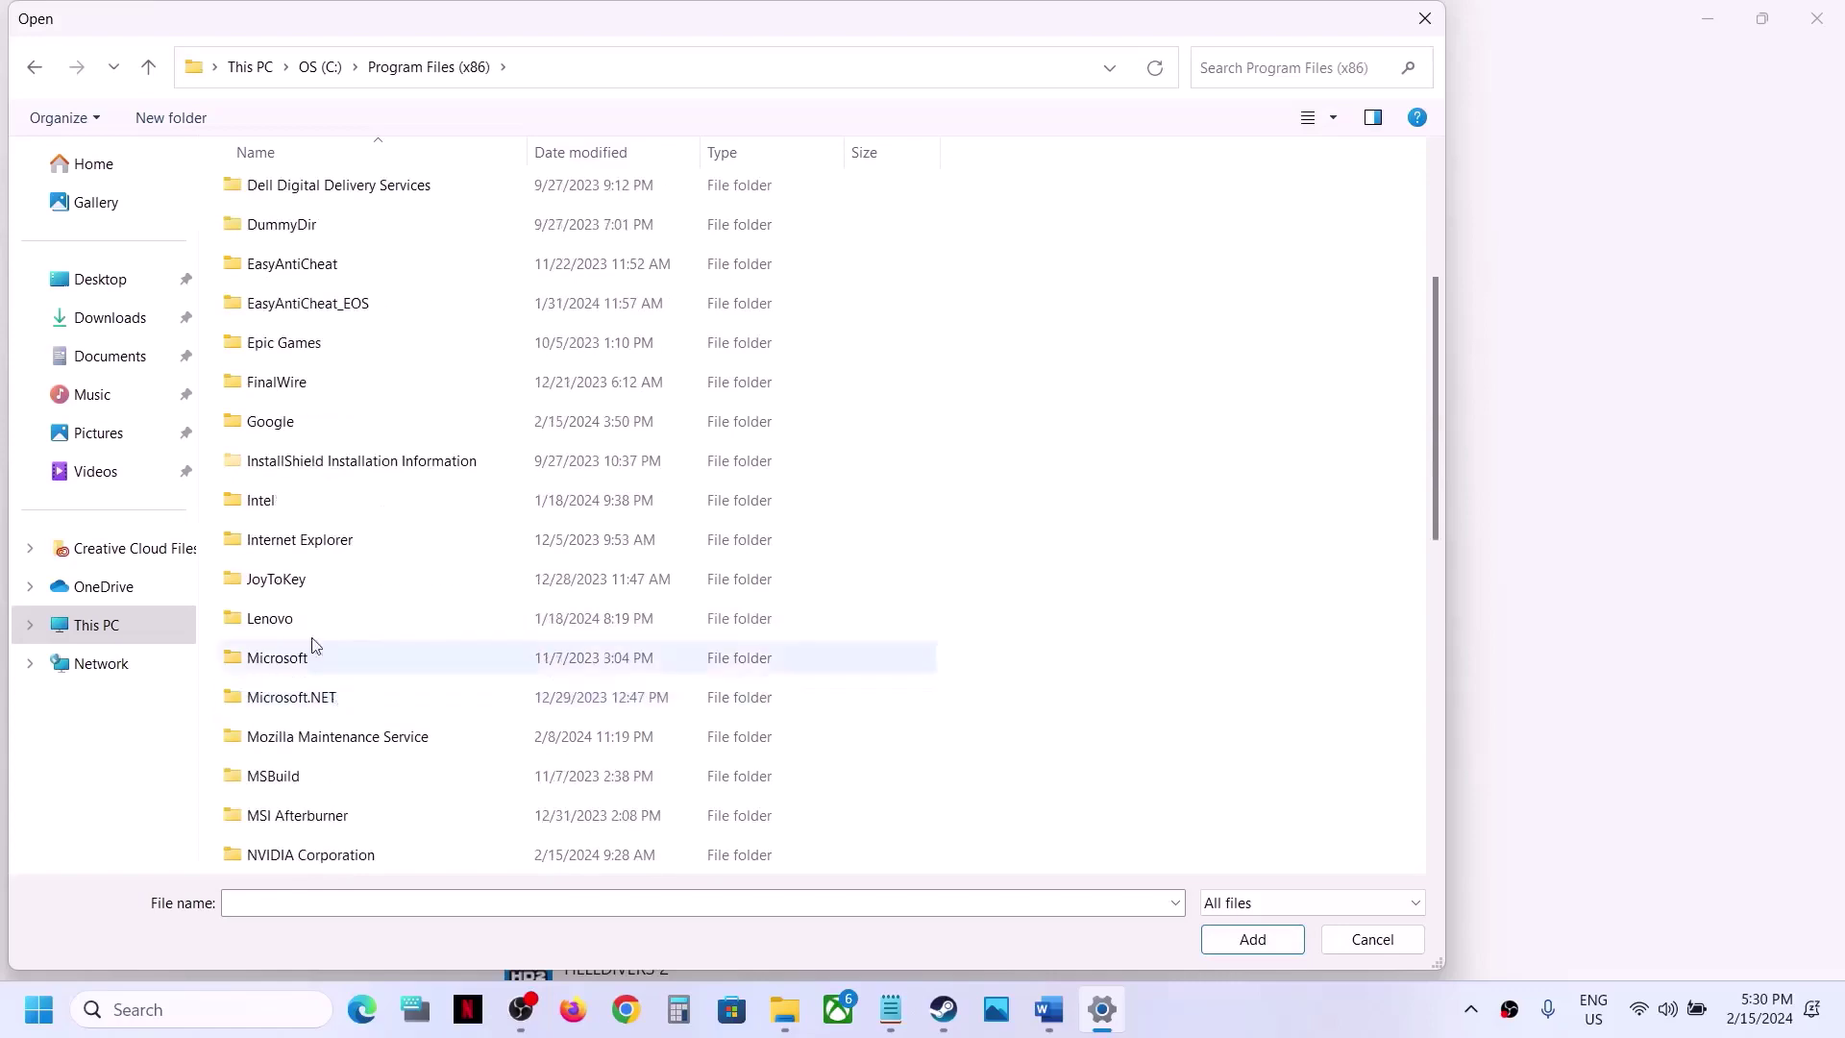
pyautogui.scroll(-7, 309, 673)
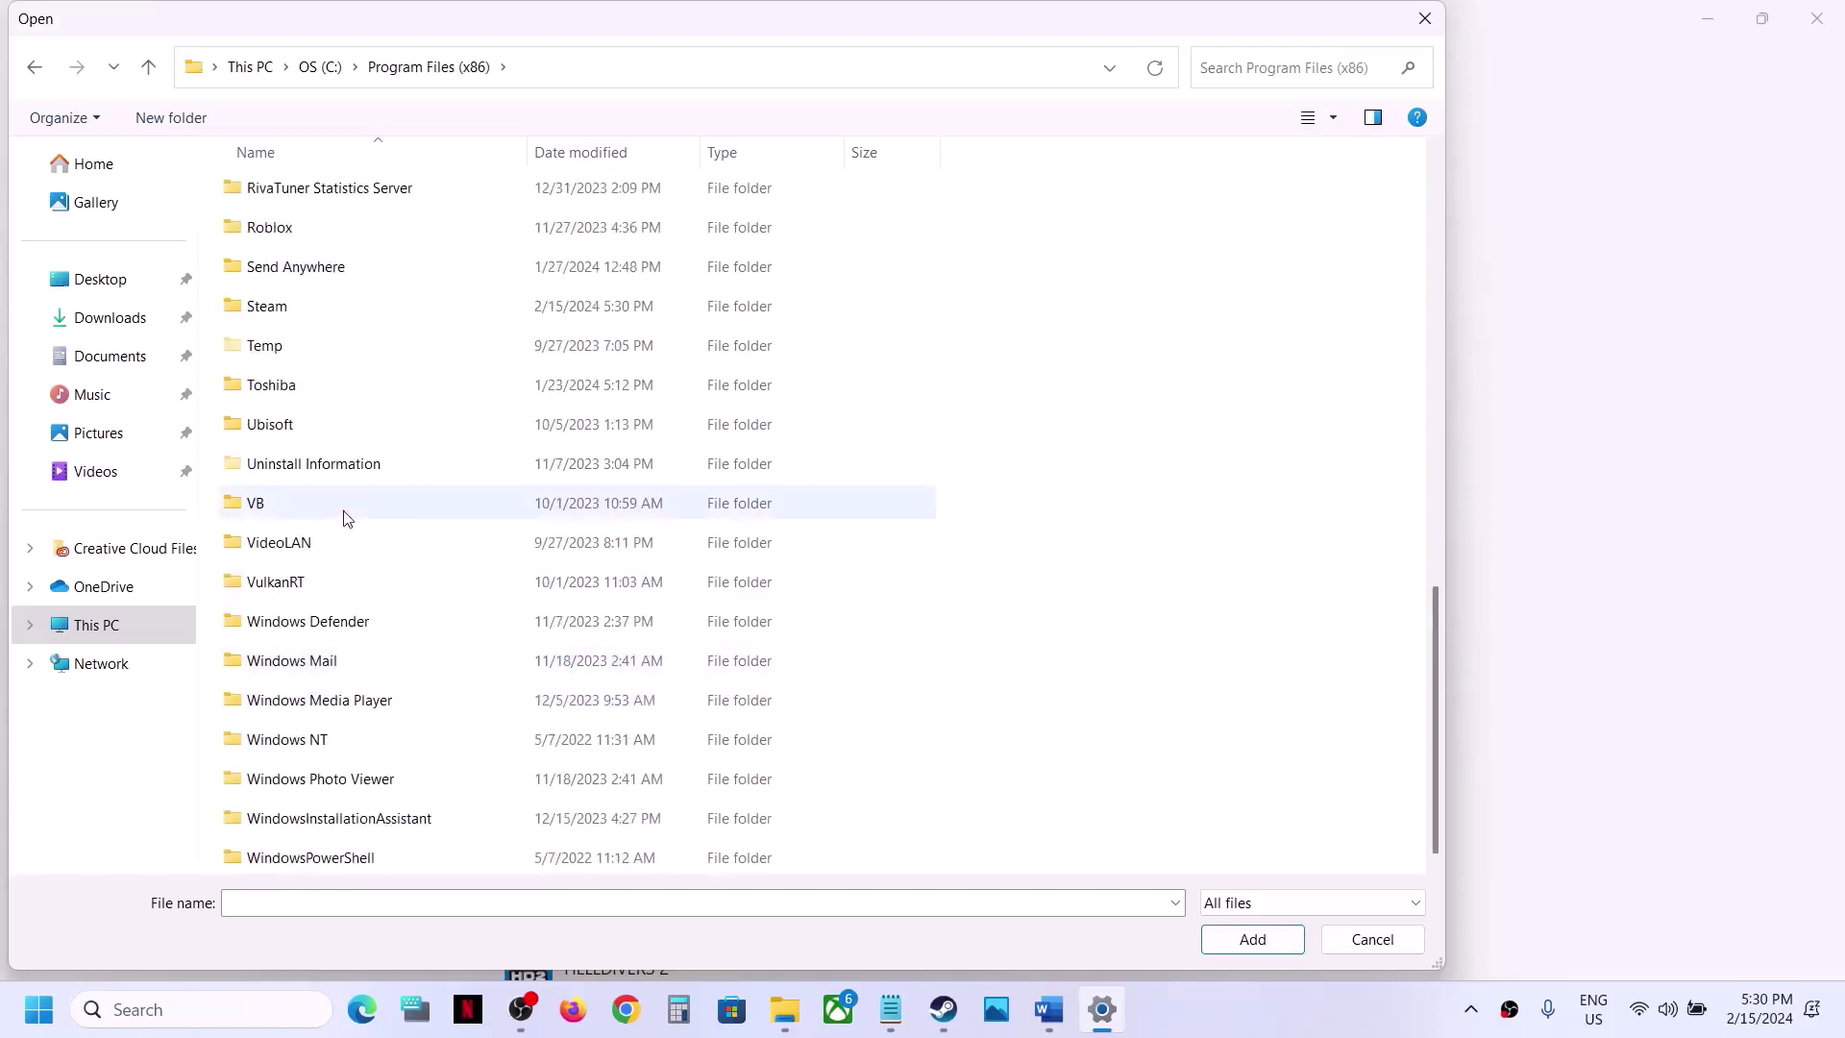
pyautogui.scroll(10, 346, 515)
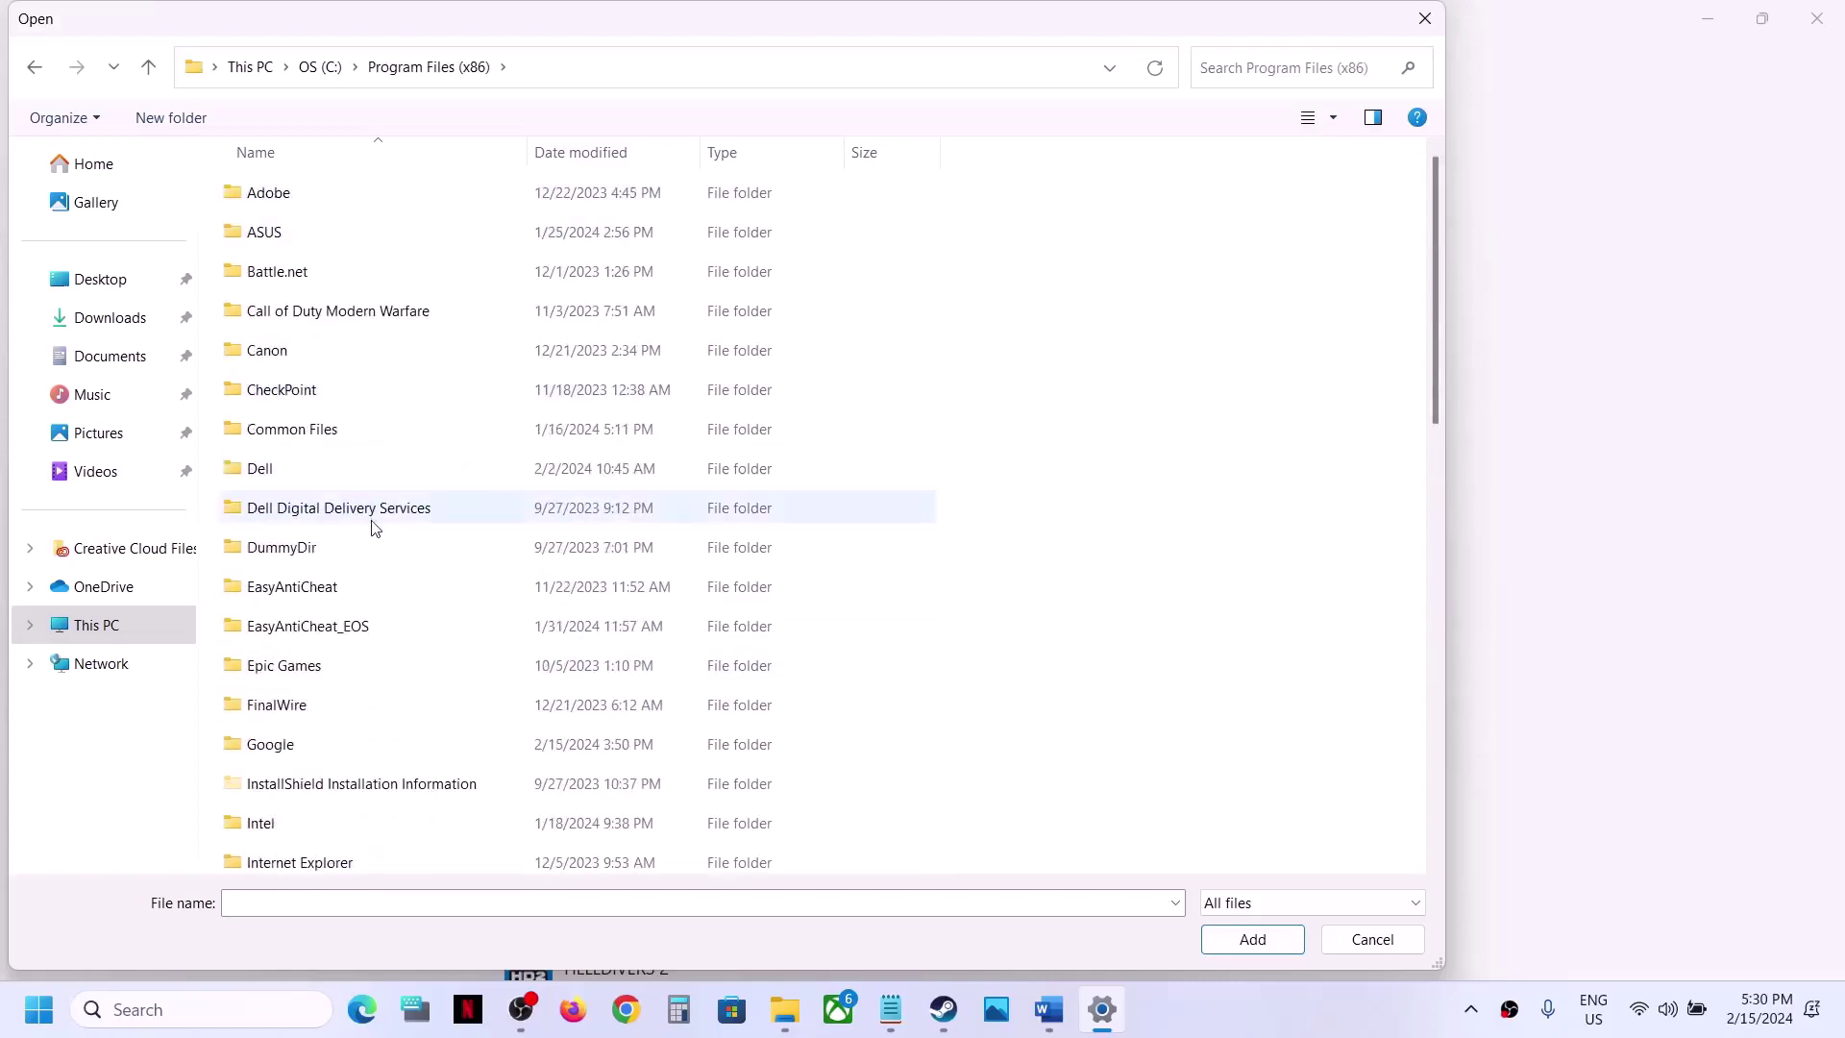
pyautogui.scroll(-2, 371, 522)
pyautogui.scroll(-6, 332, 549)
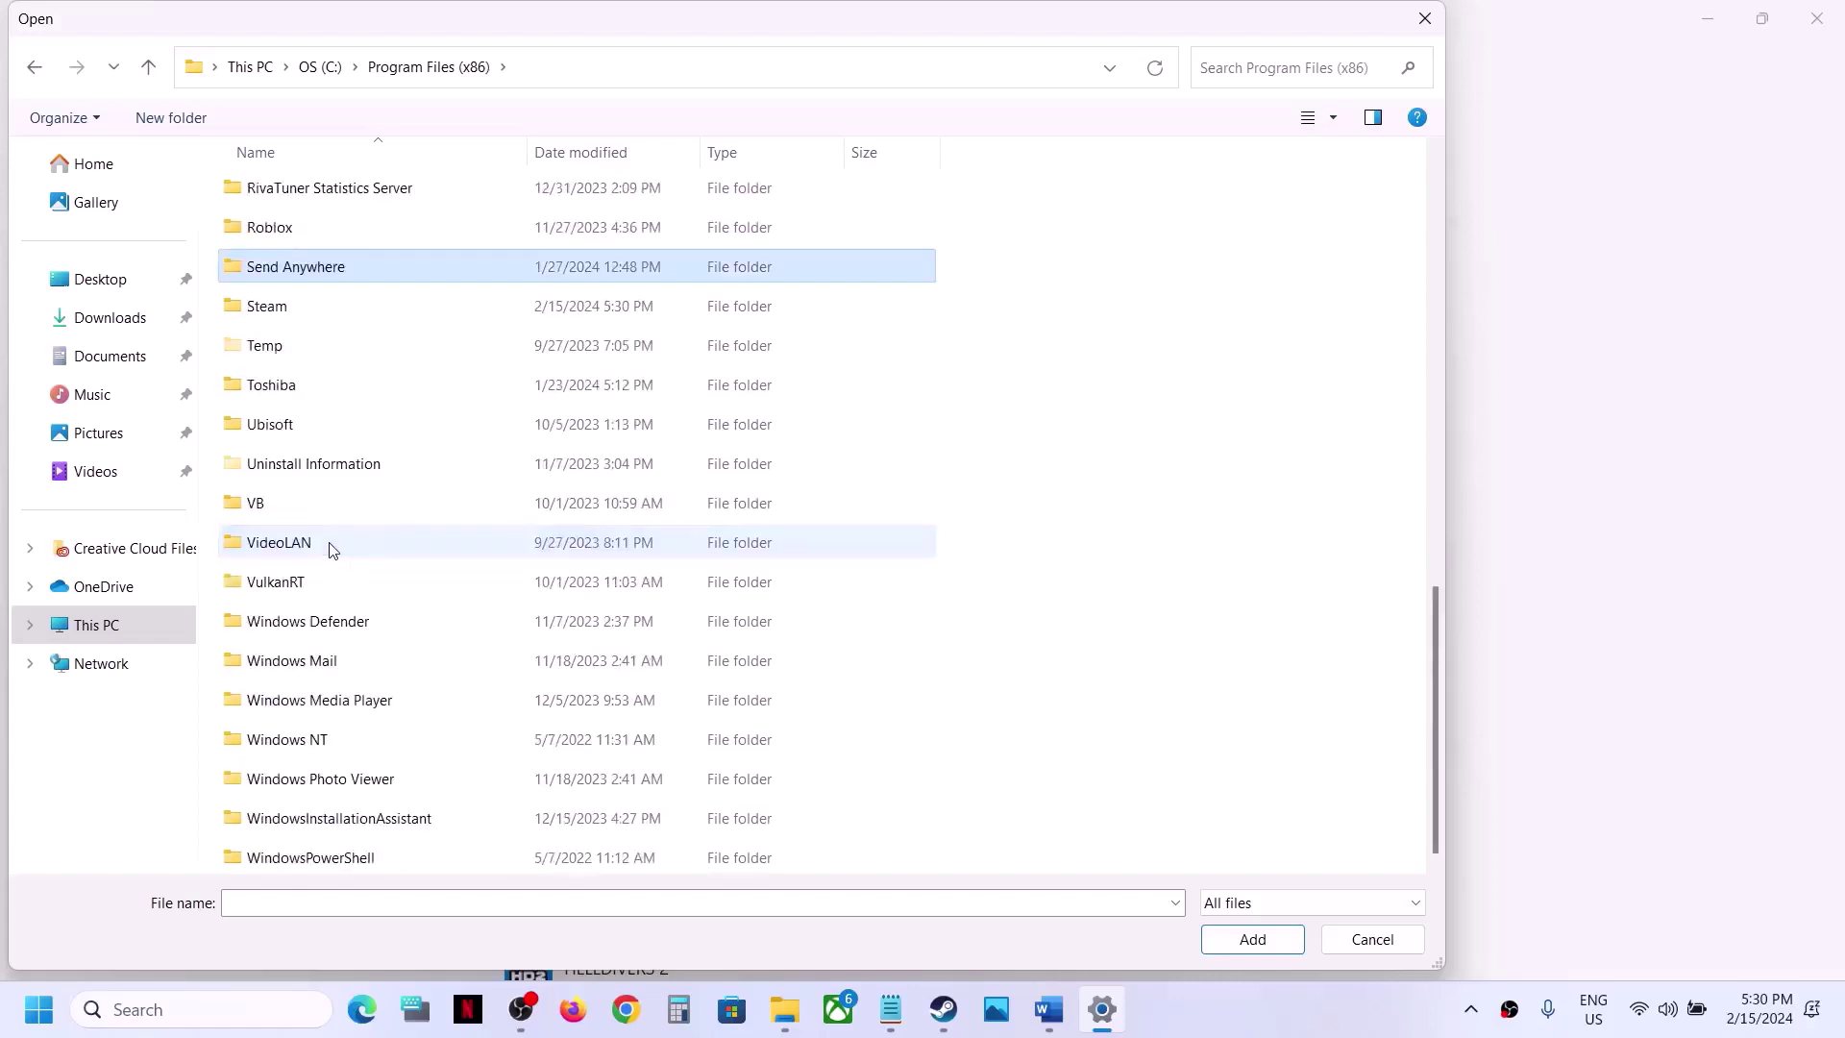
pyautogui.doubleClick(269, 306)
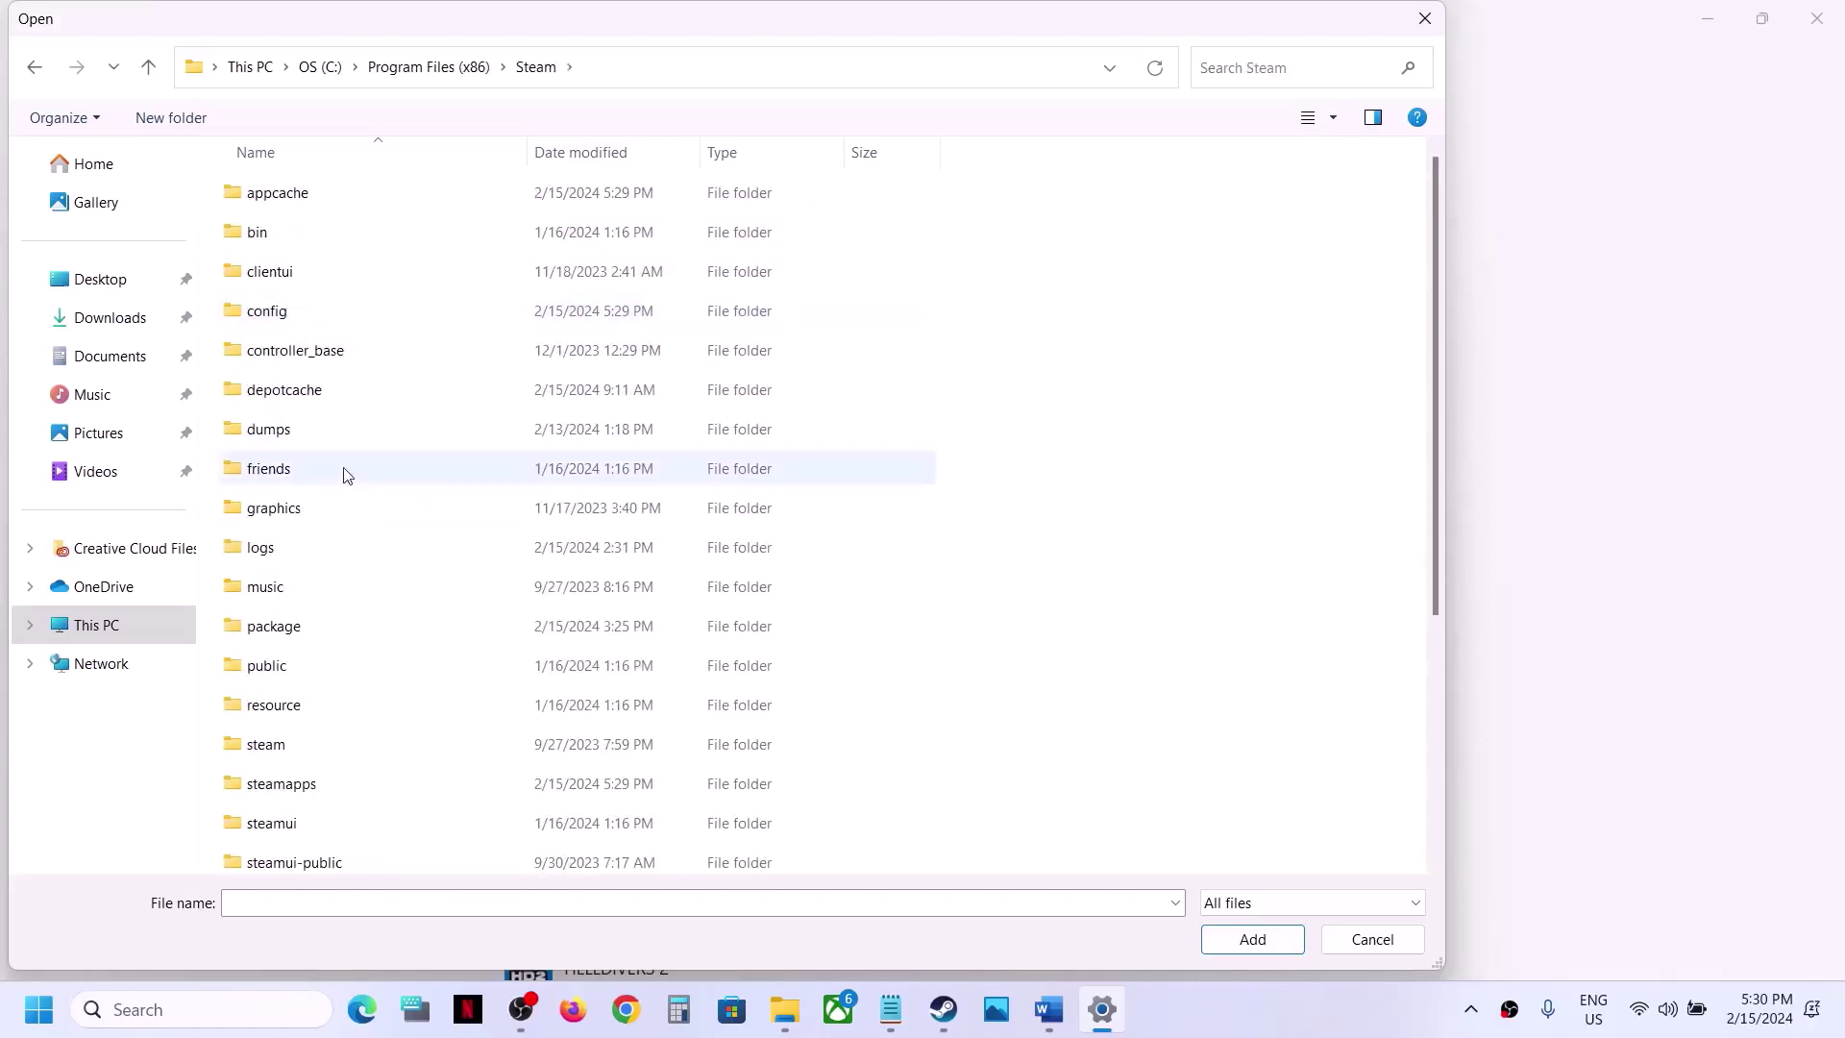
pyautogui.doubleClick(295, 784)
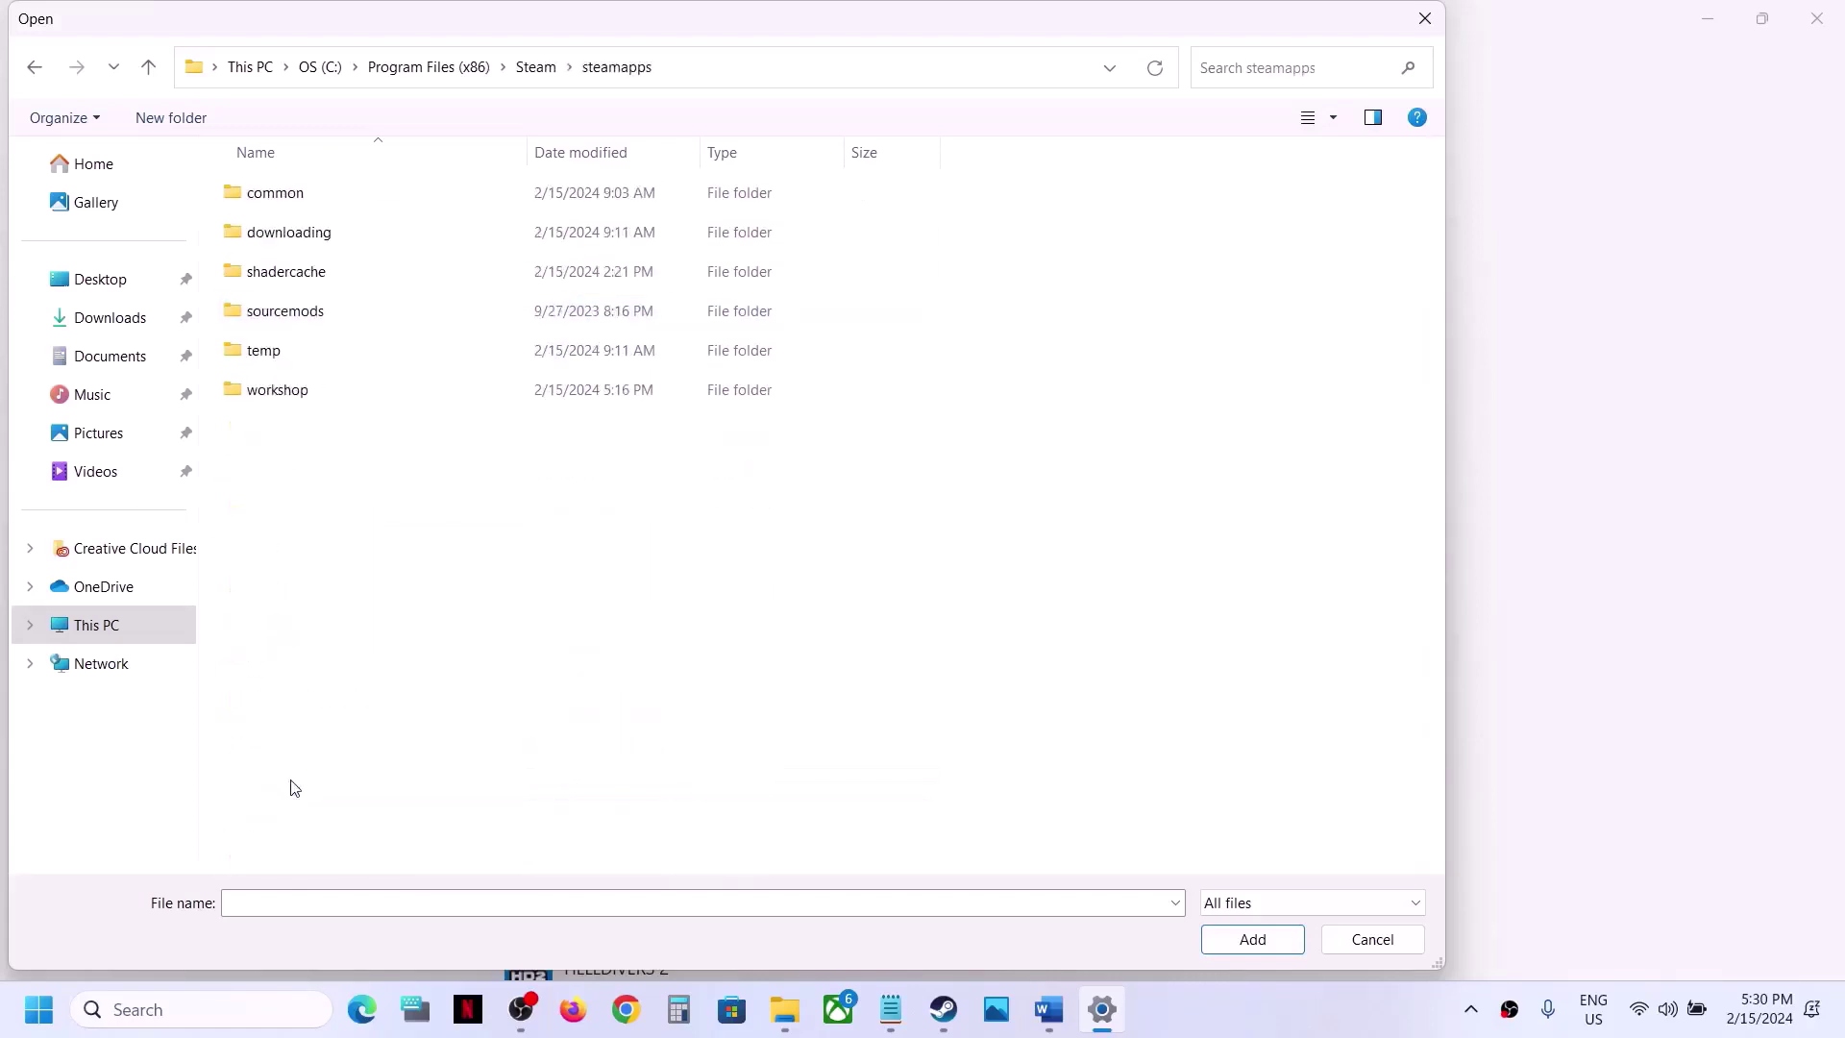
pyautogui.doubleClick(285, 199)
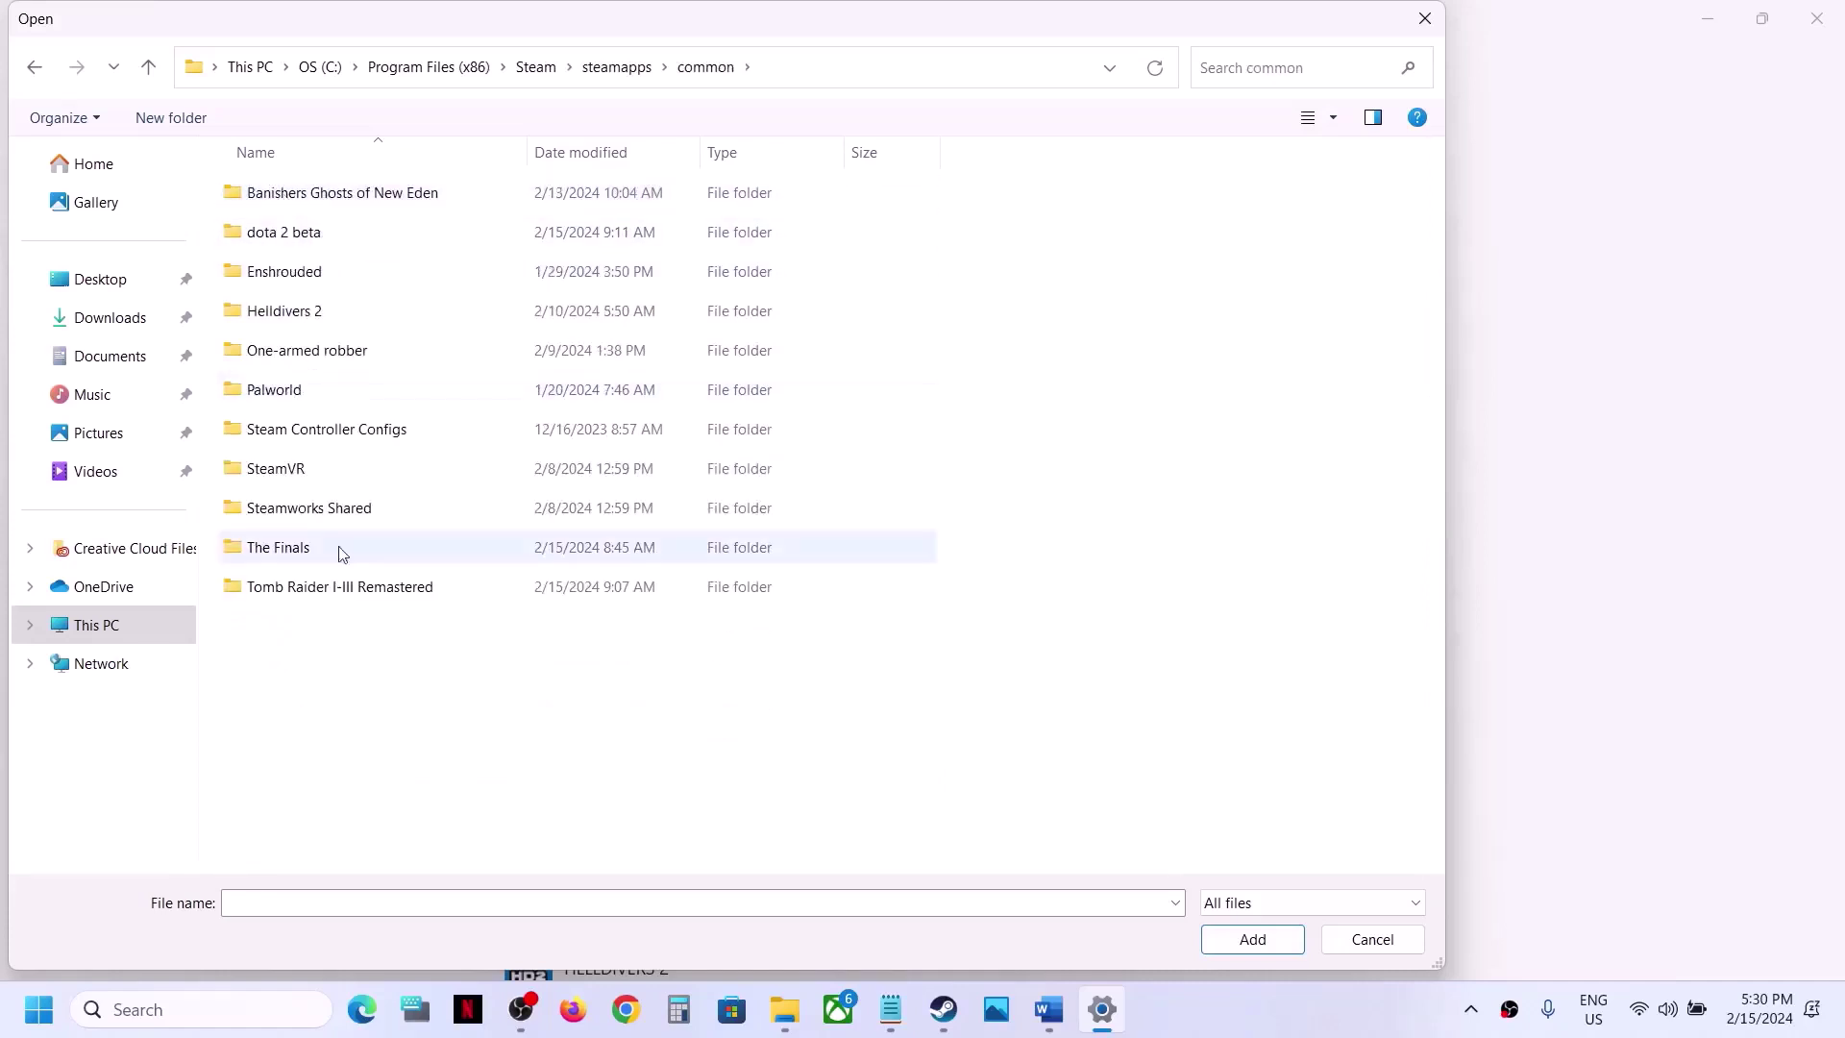
pyautogui.doubleClick(323, 588)
pyautogui.click(273, 362)
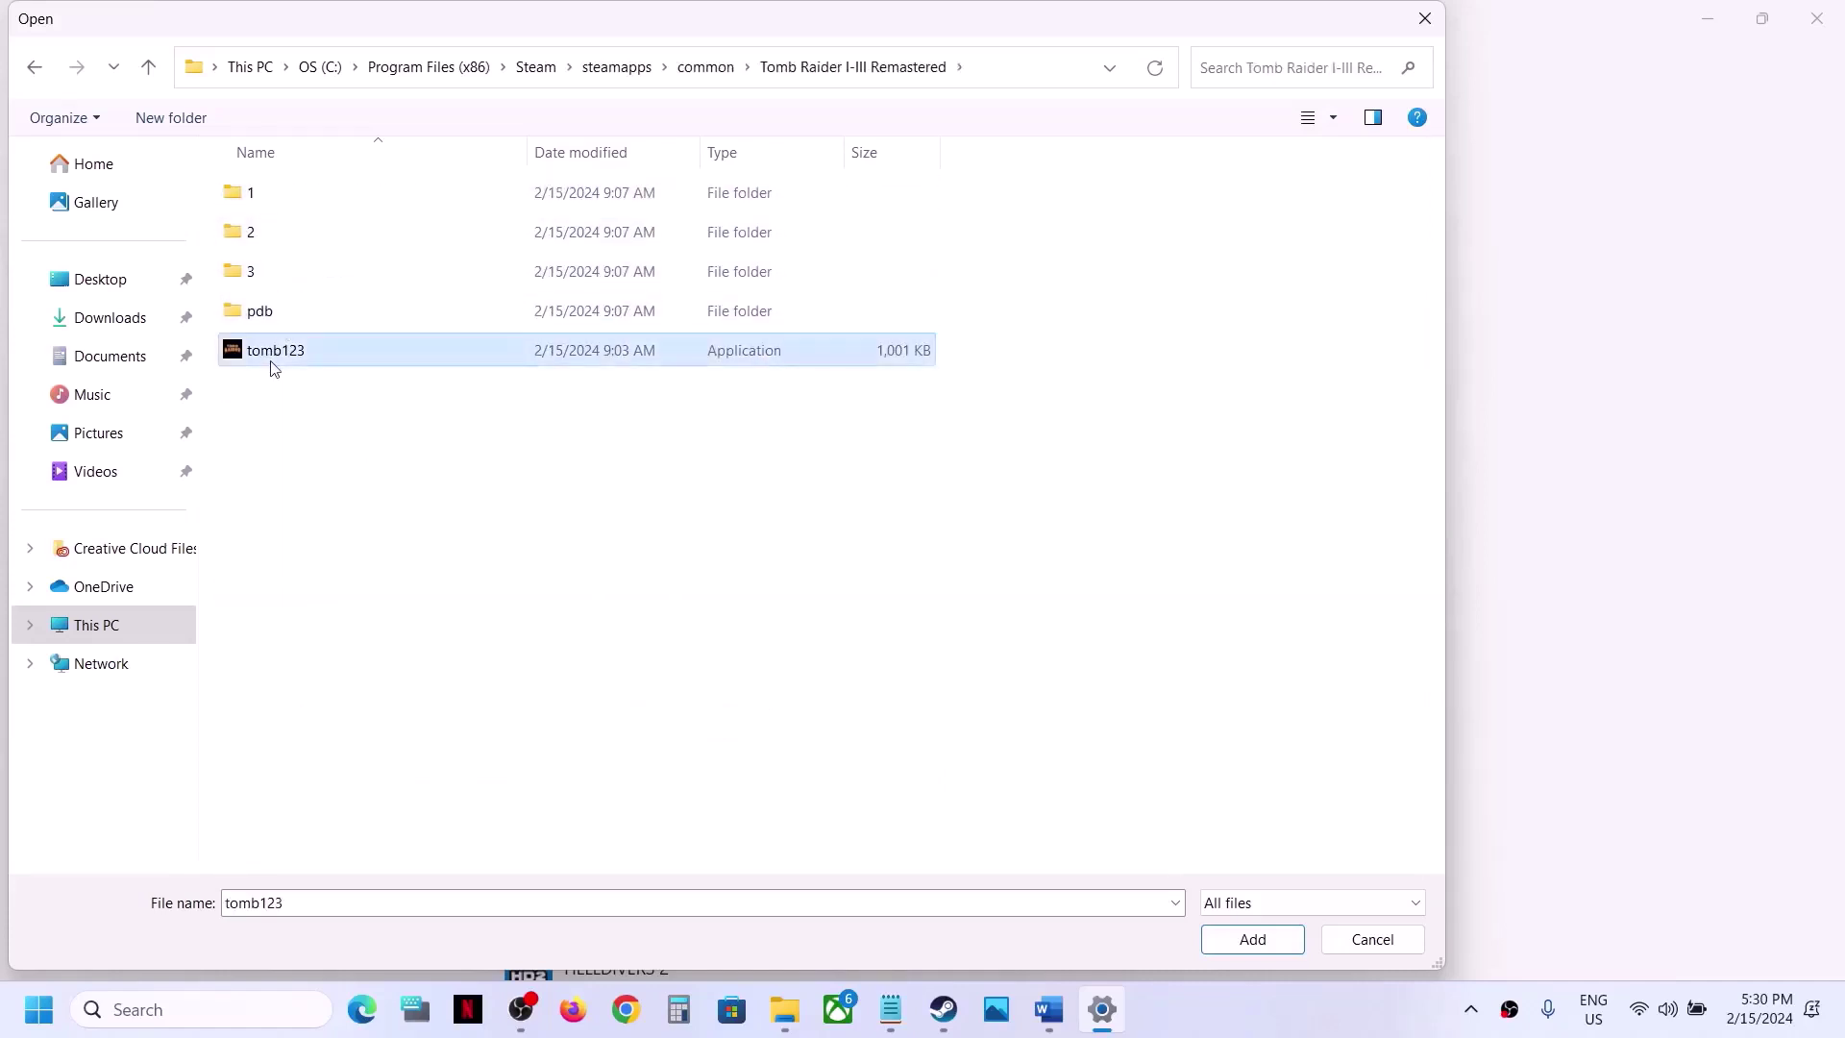
pyautogui.click(1247, 939)
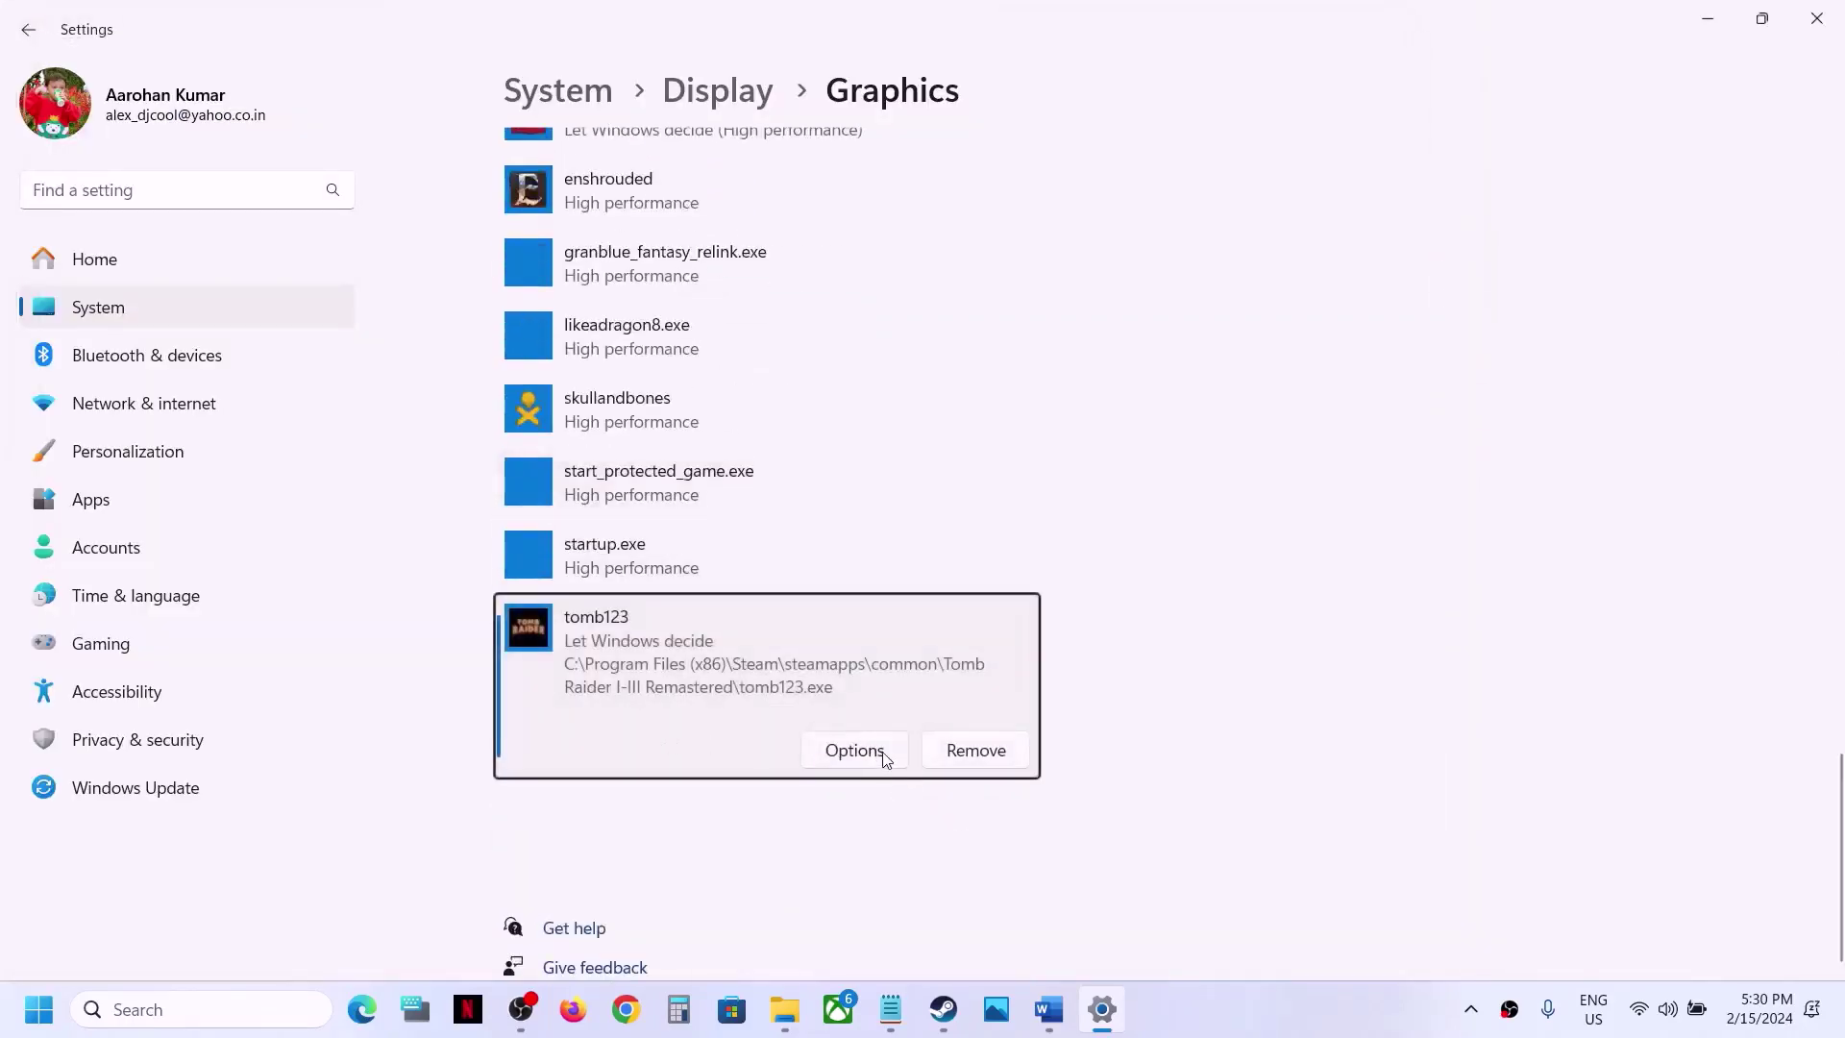
# Set the graphics preference for tomb123 to High performance, save it, and close Settings.
pyautogui.click(854, 751)
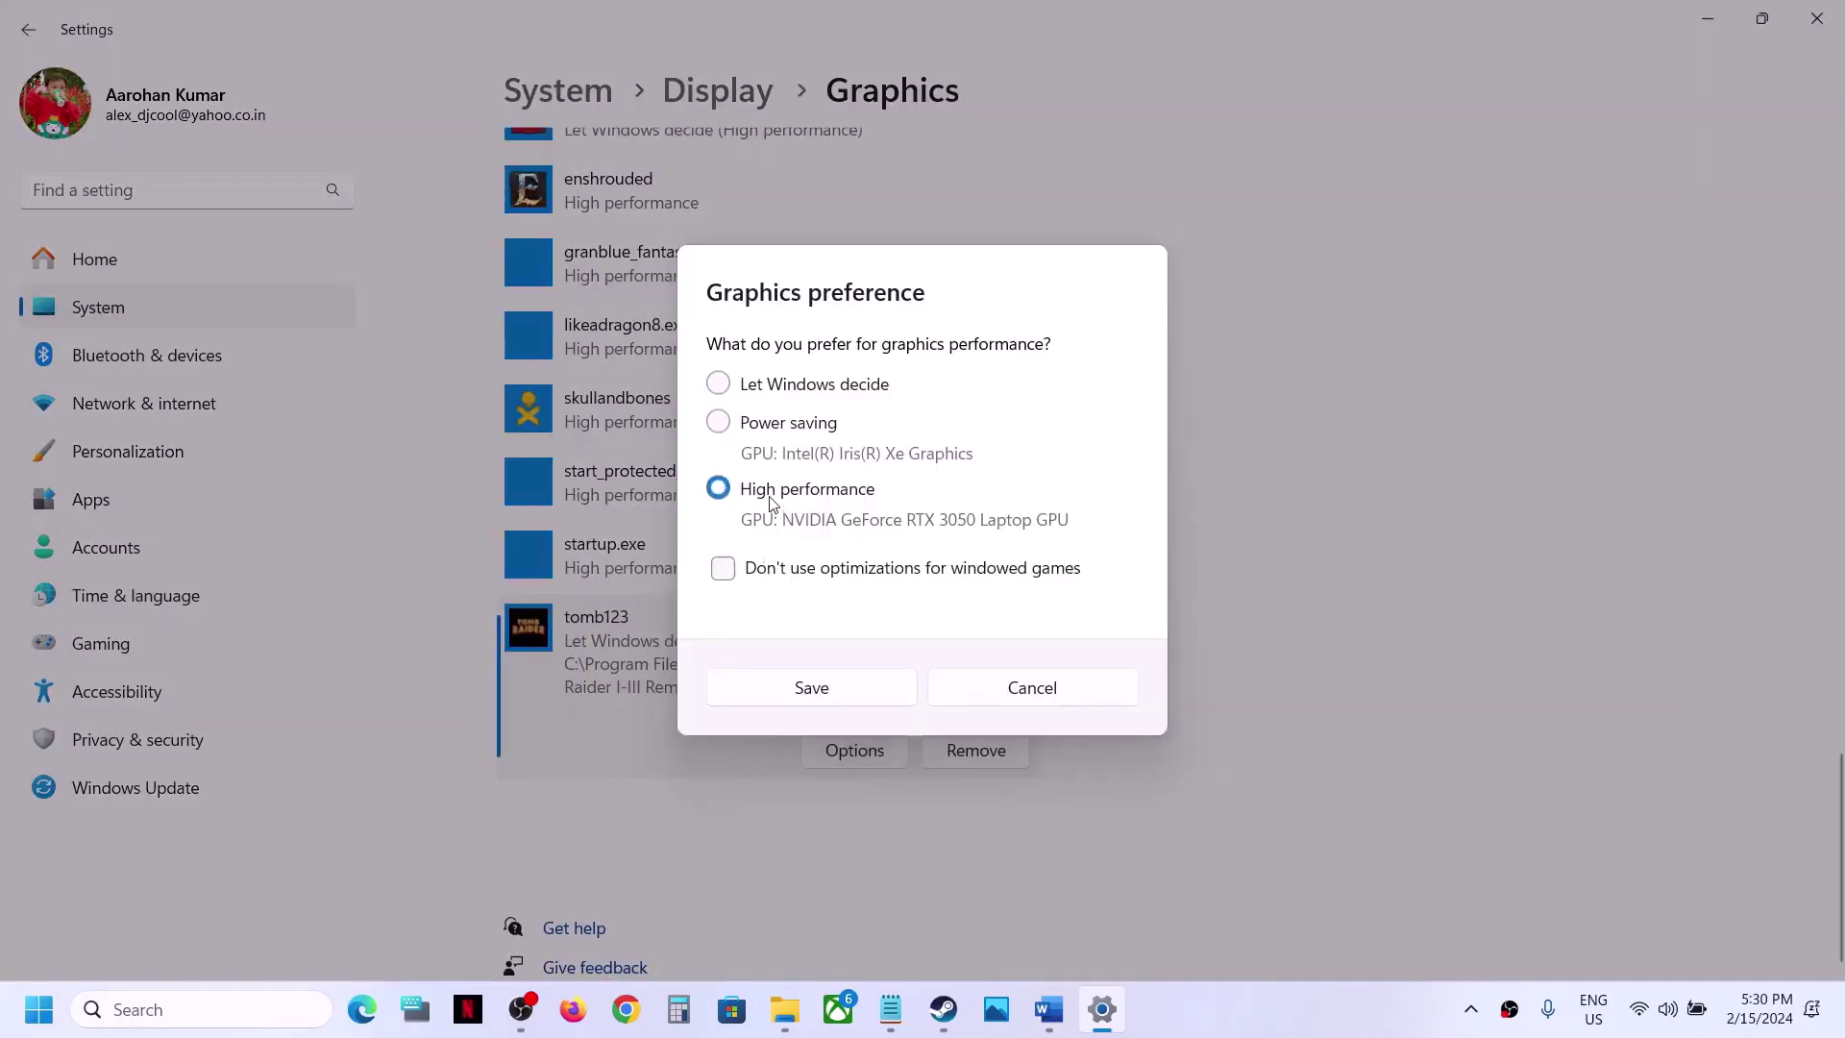
pyautogui.click(862, 691)
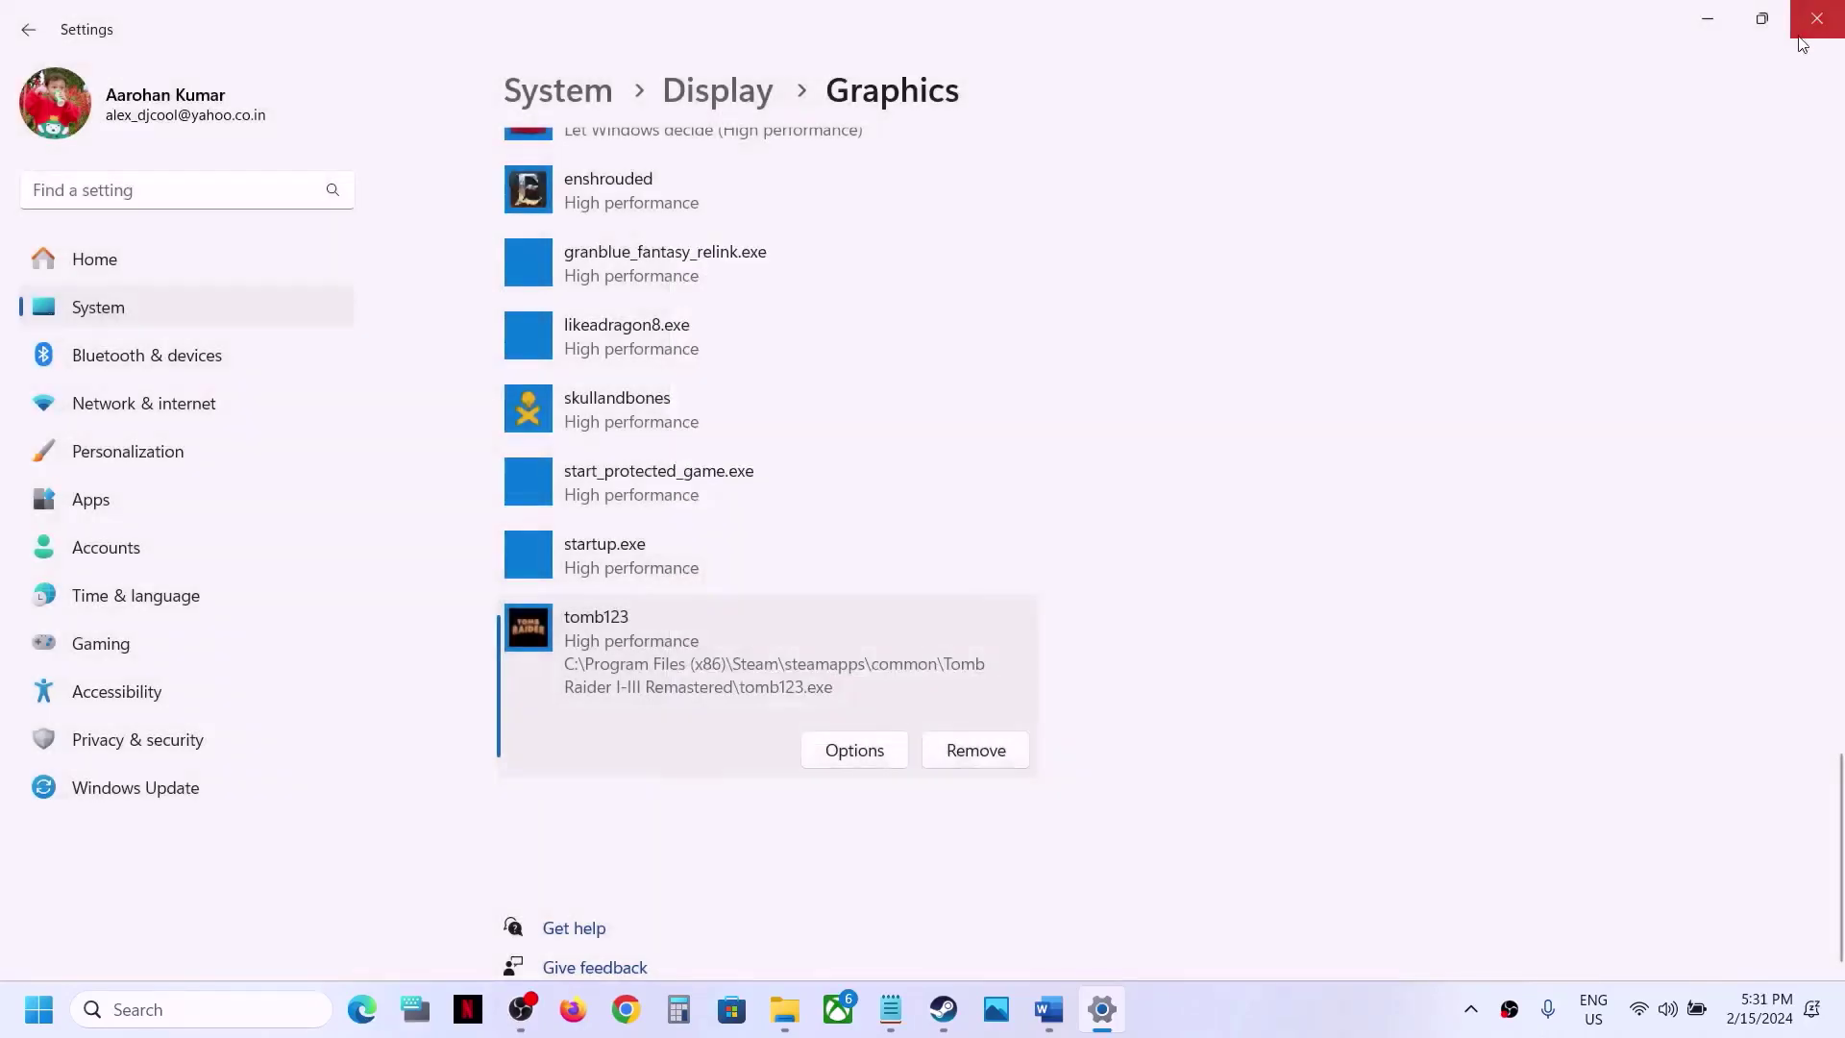
pyautogui.click(1802, 41)
# Highlight Step 12 in the notes, about allowing the game in the antivirus program and Windows Security.
pyautogui.scroll(-5, 985, 571)
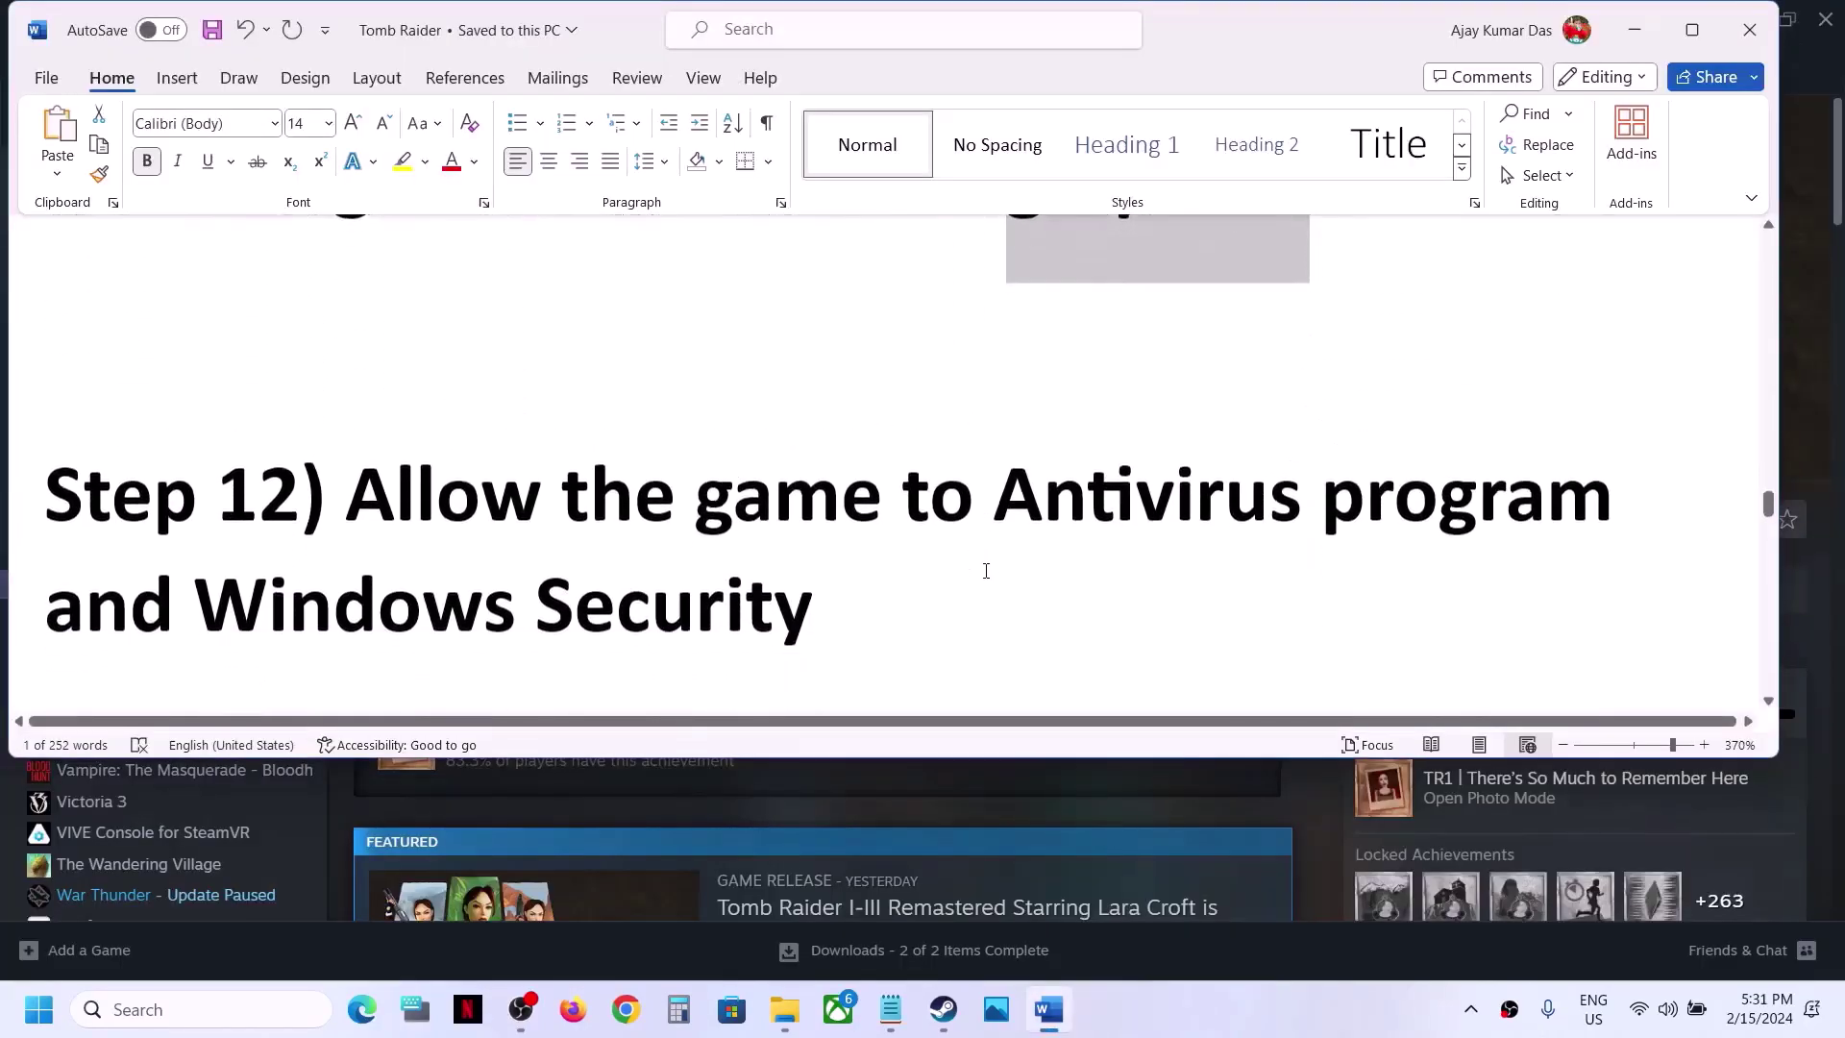
pyautogui.moveTo(355, 530); pyautogui.dragTo(1607, 482)
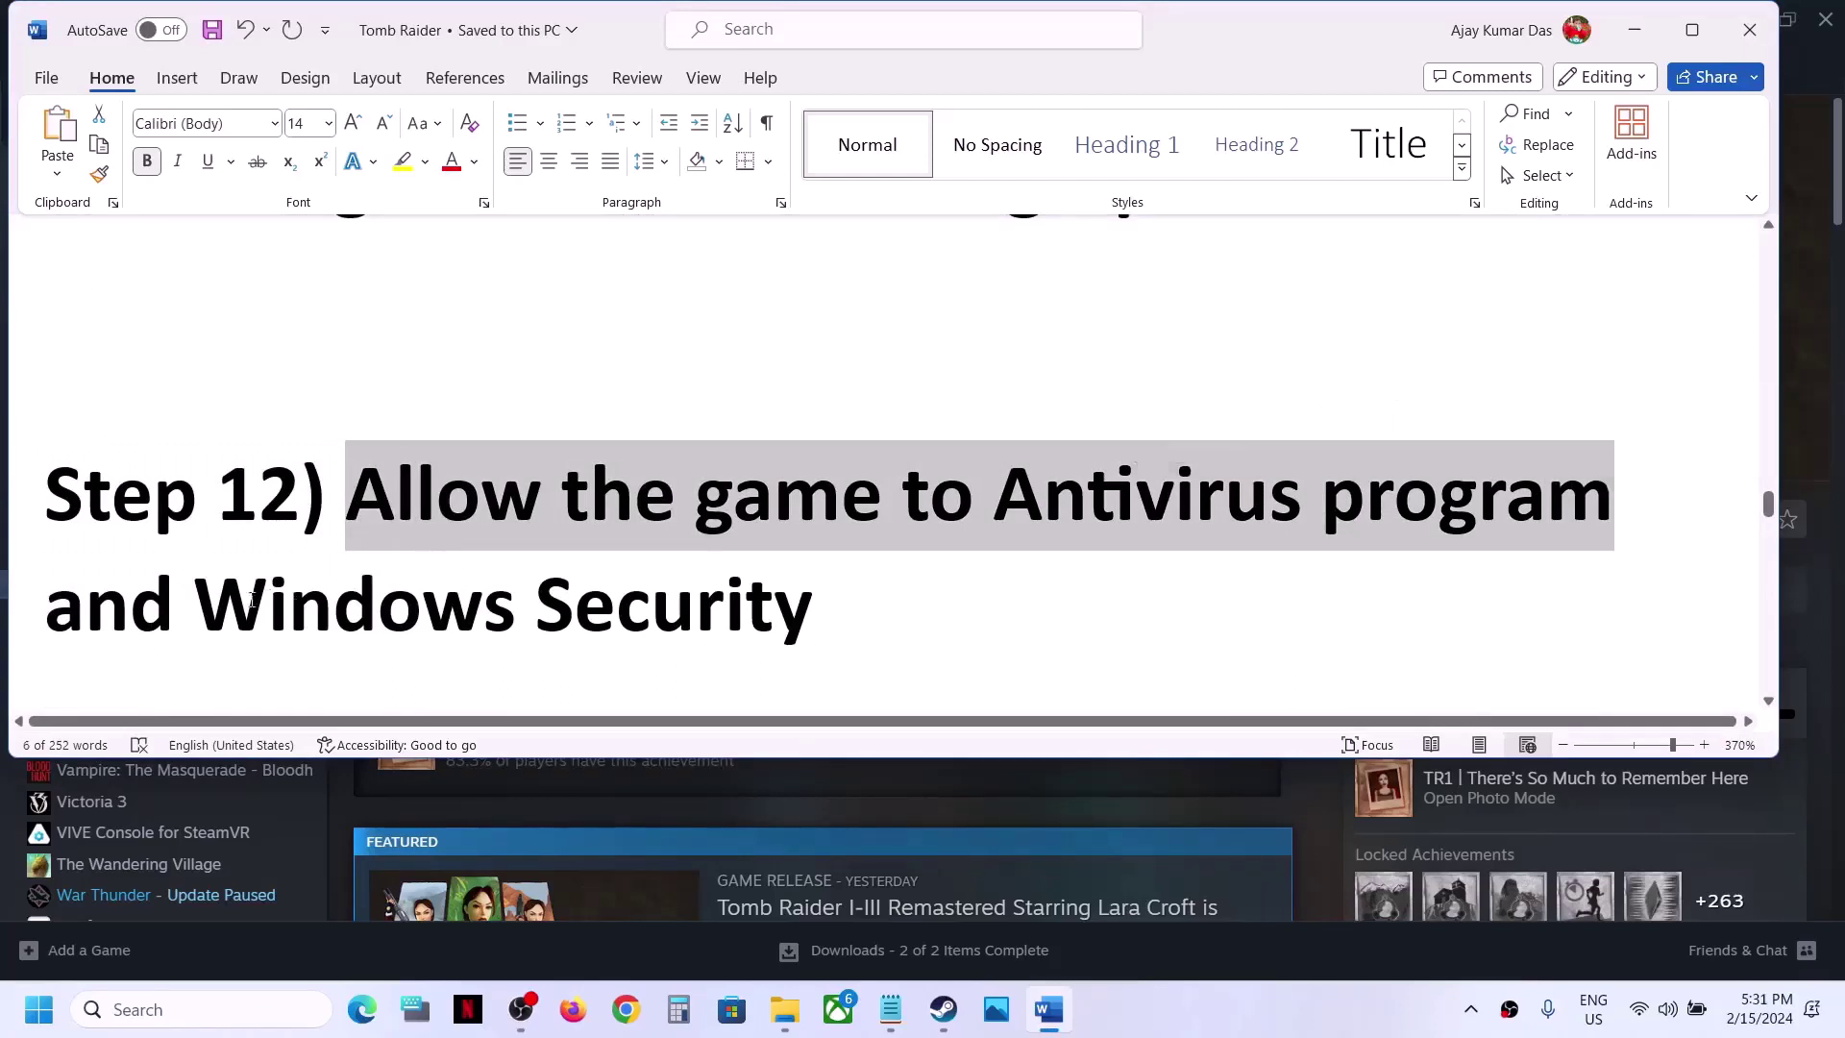
pyautogui.moveTo(207, 600); pyautogui.dragTo(1001, 609)
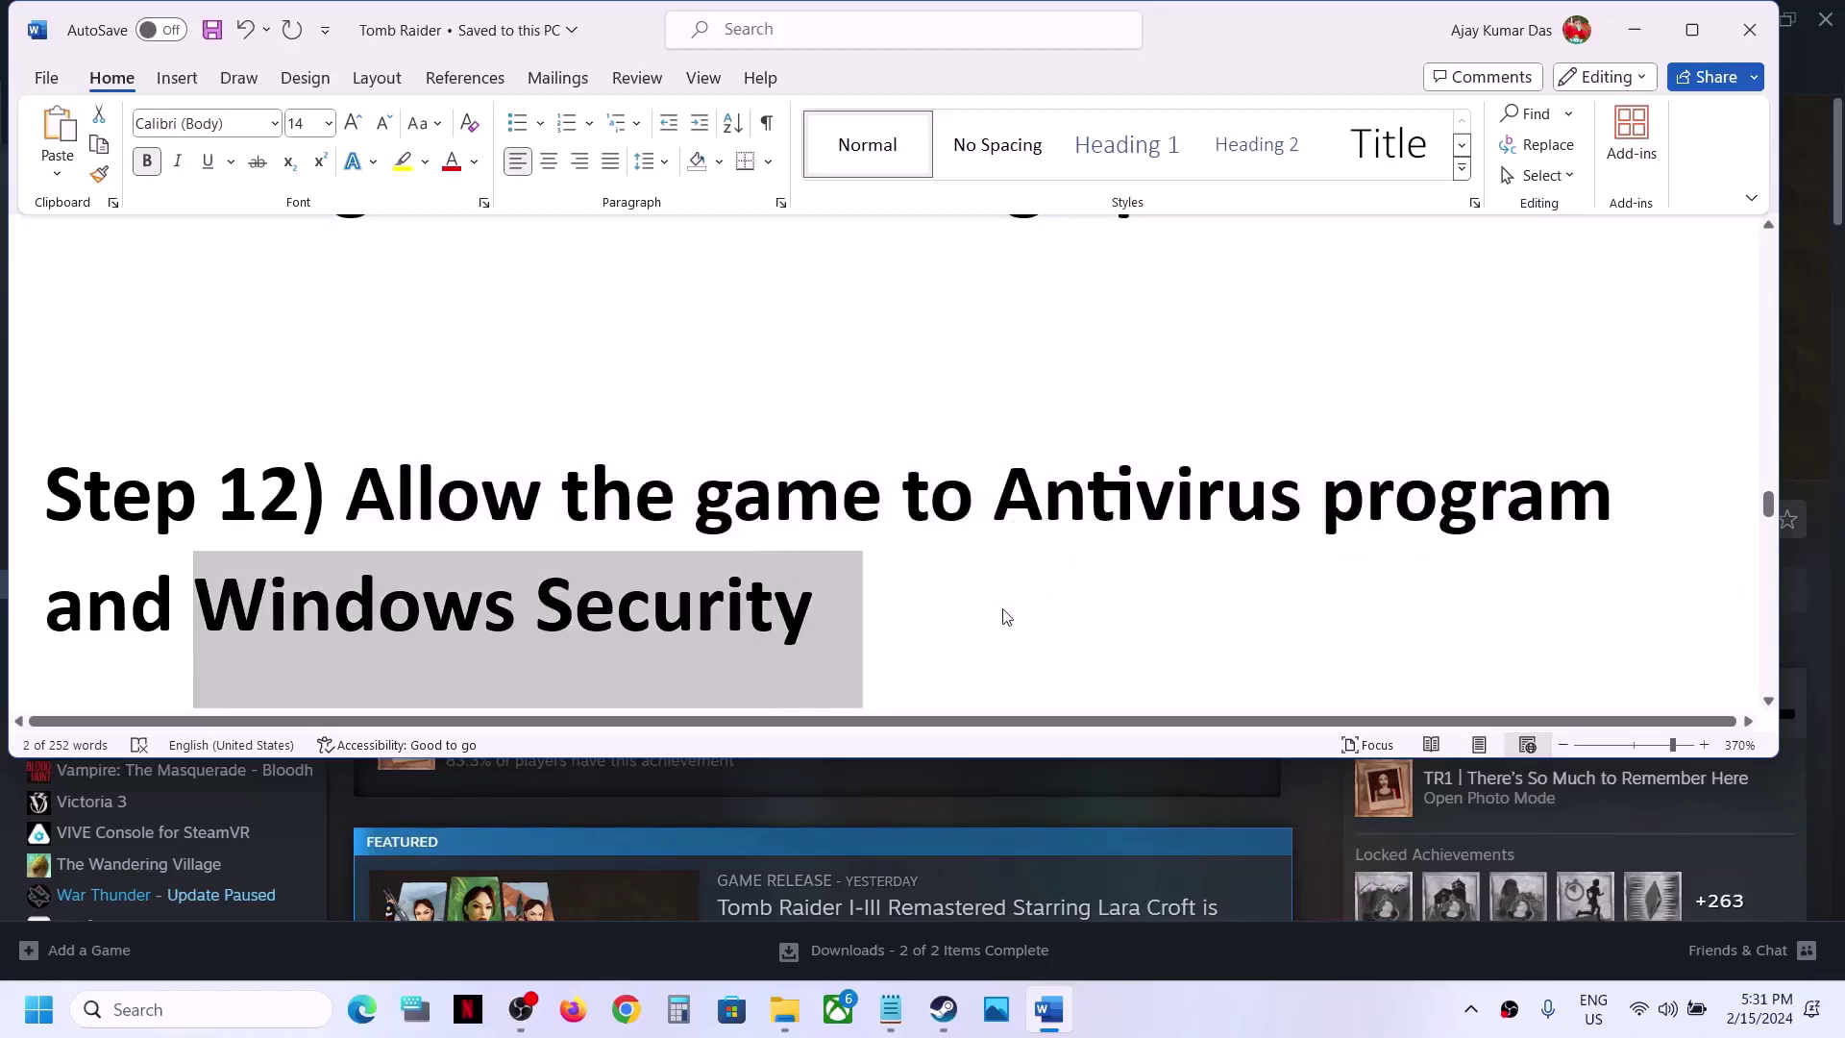
# Open Windows Security's ransomware protection and go to the apps allowed through Controlled folder access.
pyautogui.press('super+i')
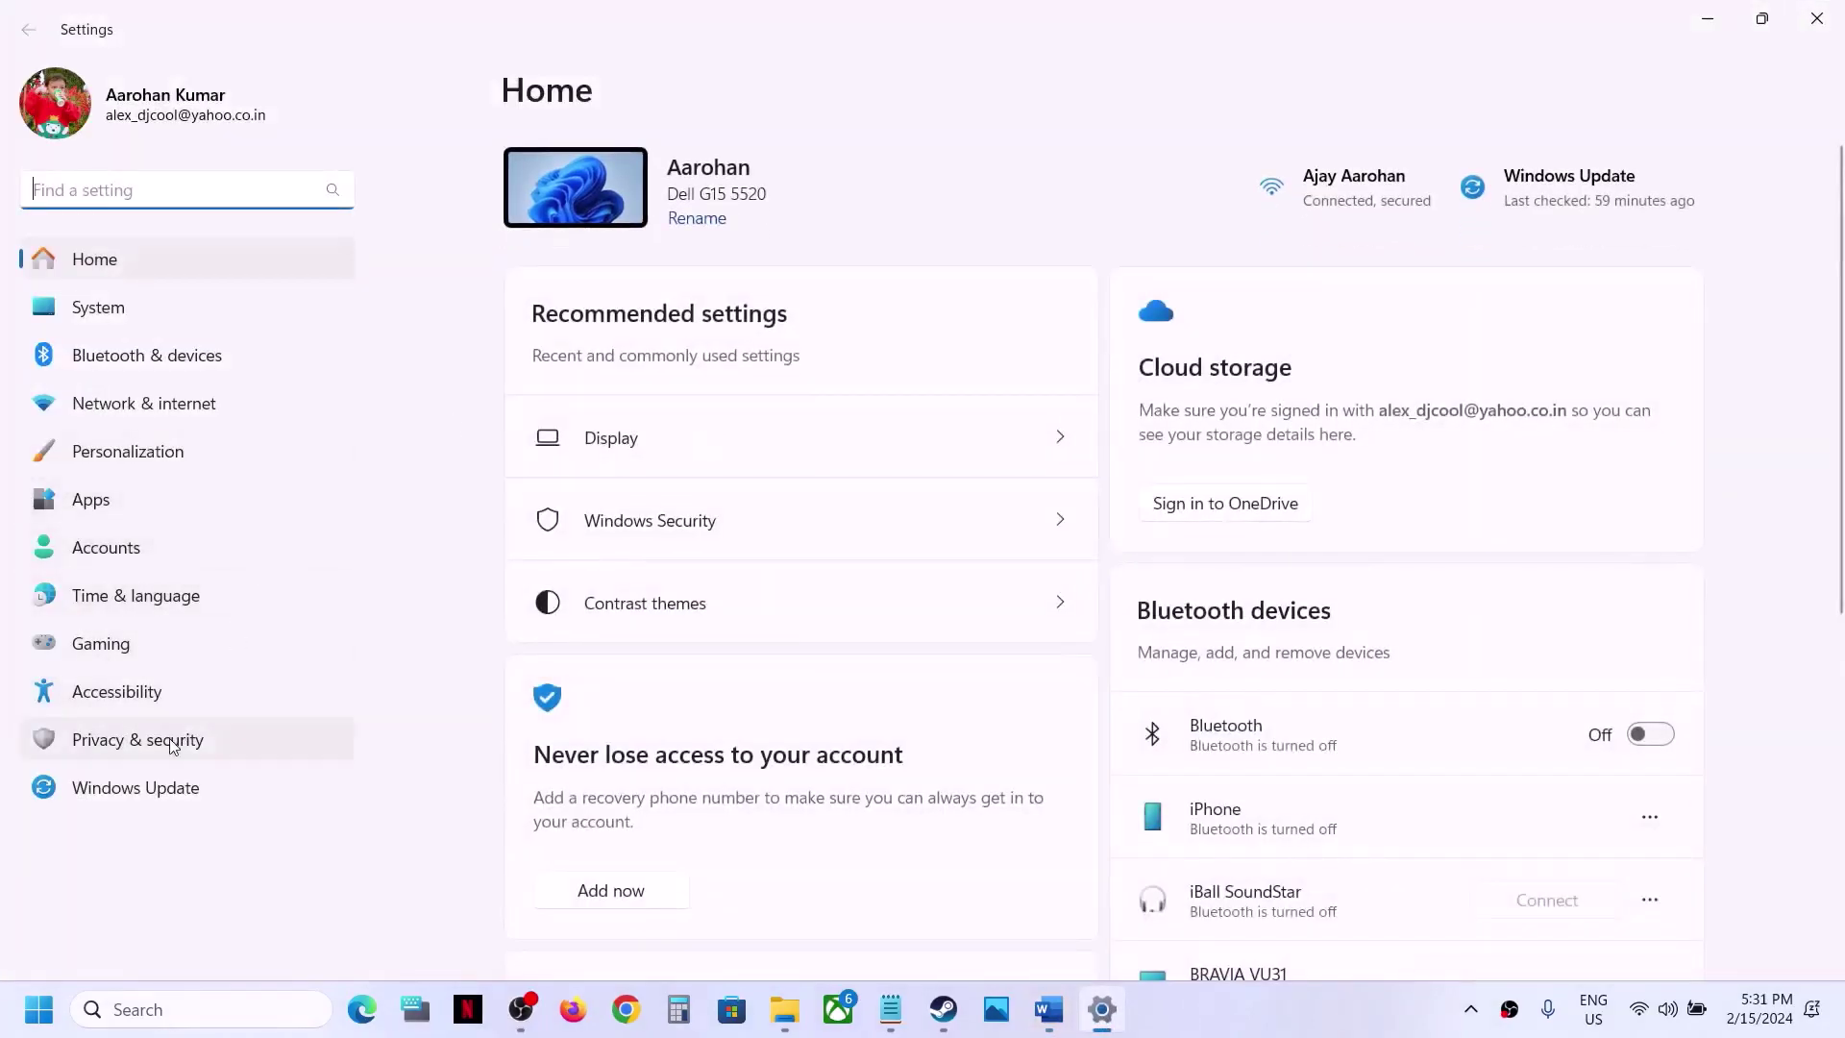
pyautogui.click(174, 742)
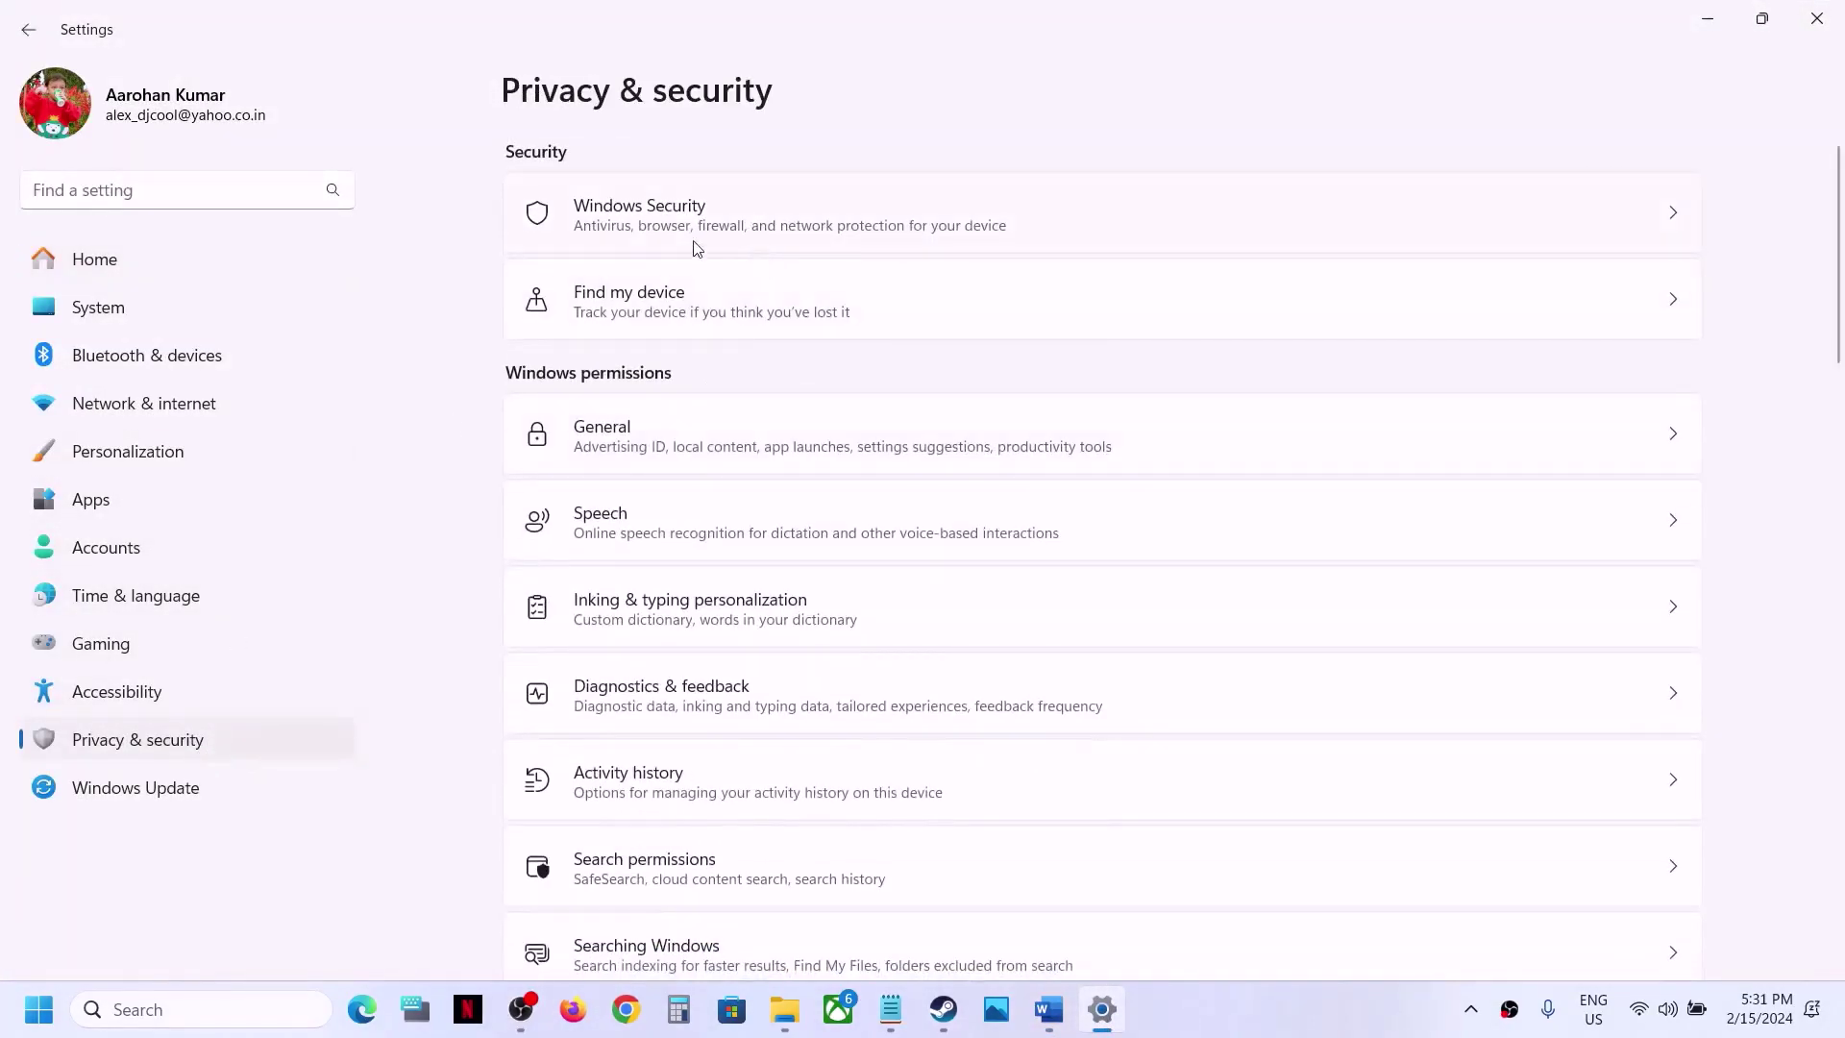
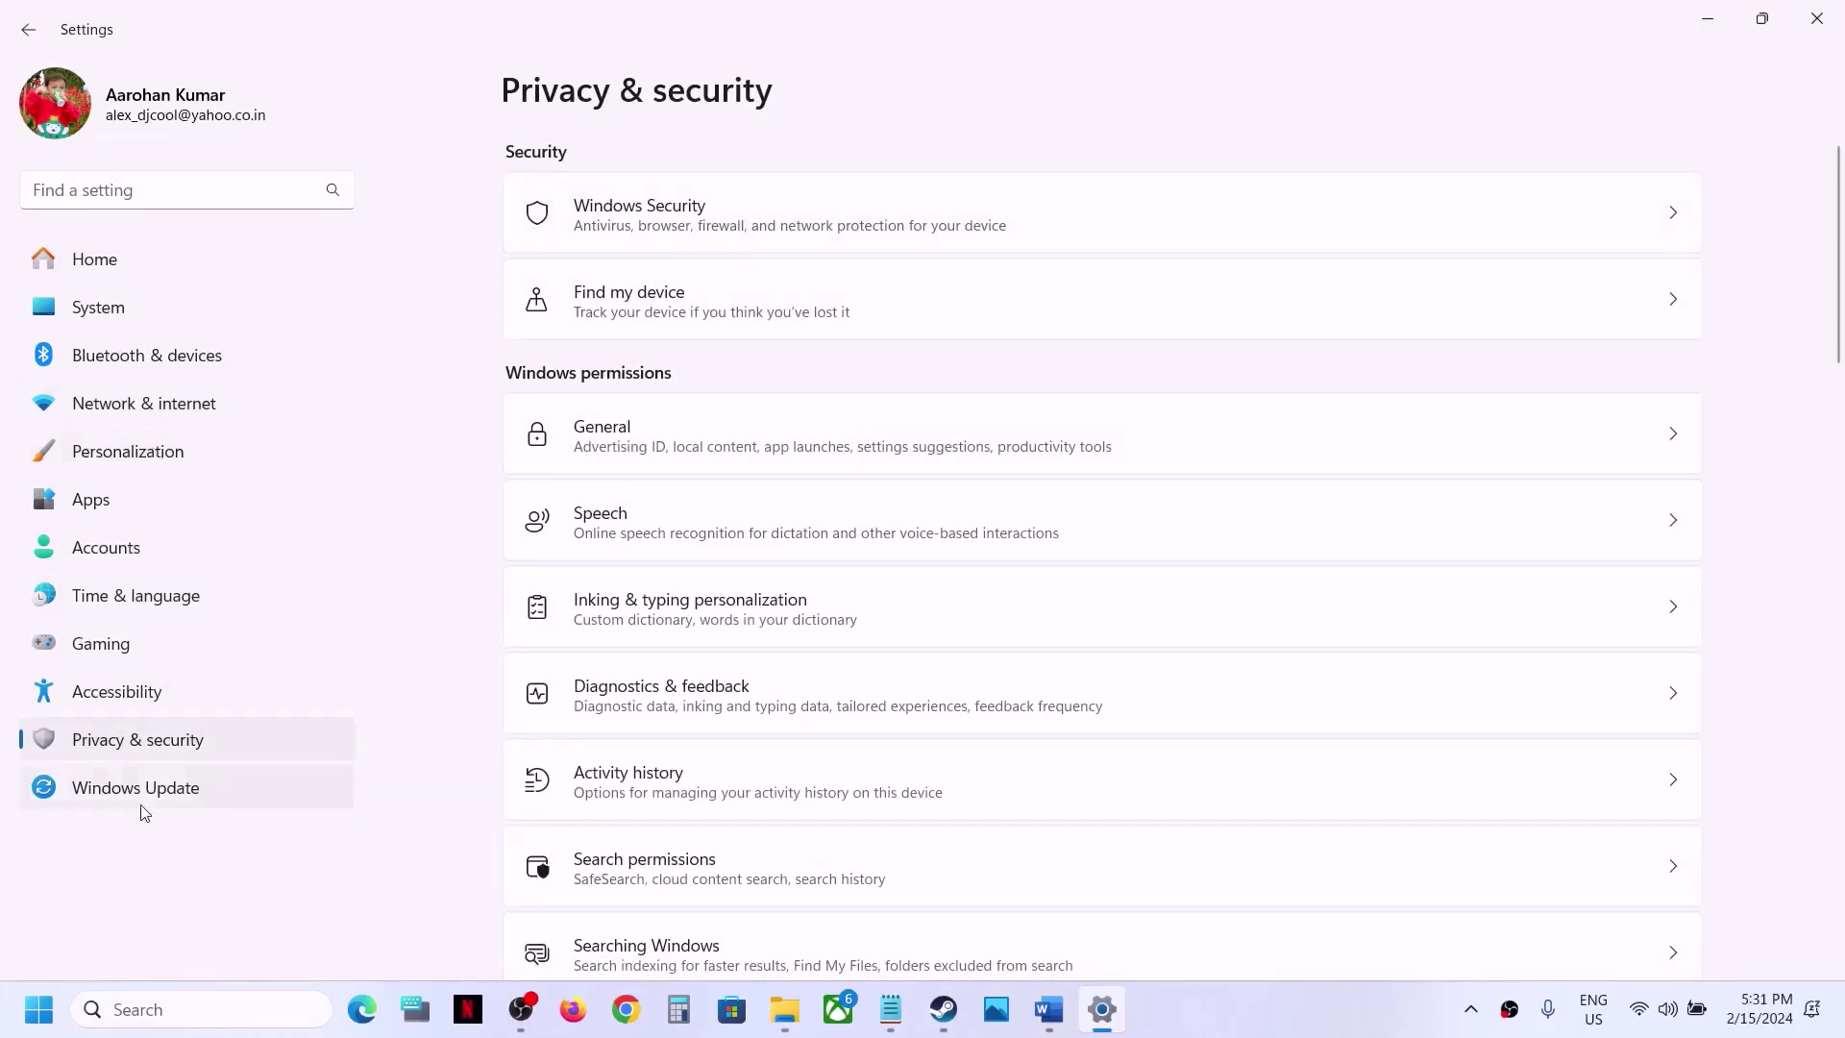
pyautogui.click(670, 238)
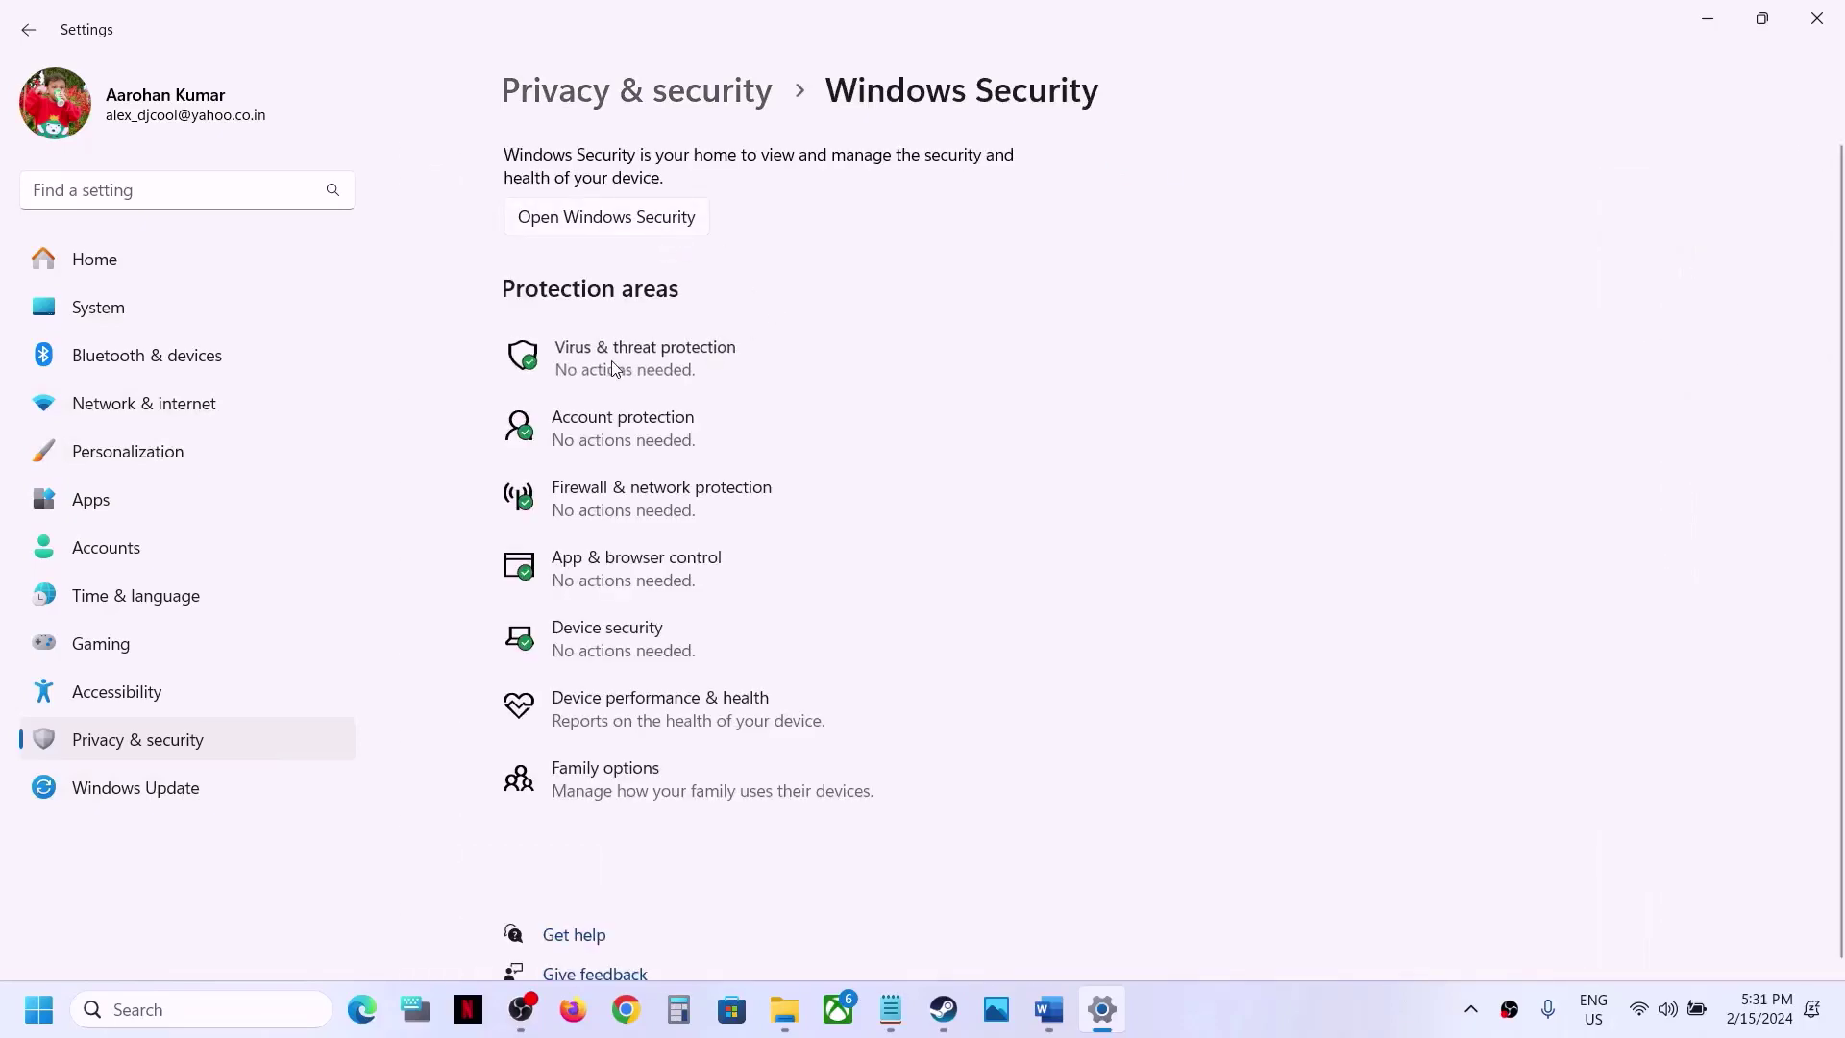
pyautogui.click(613, 368)
pyautogui.scroll(-3, 865, 507)
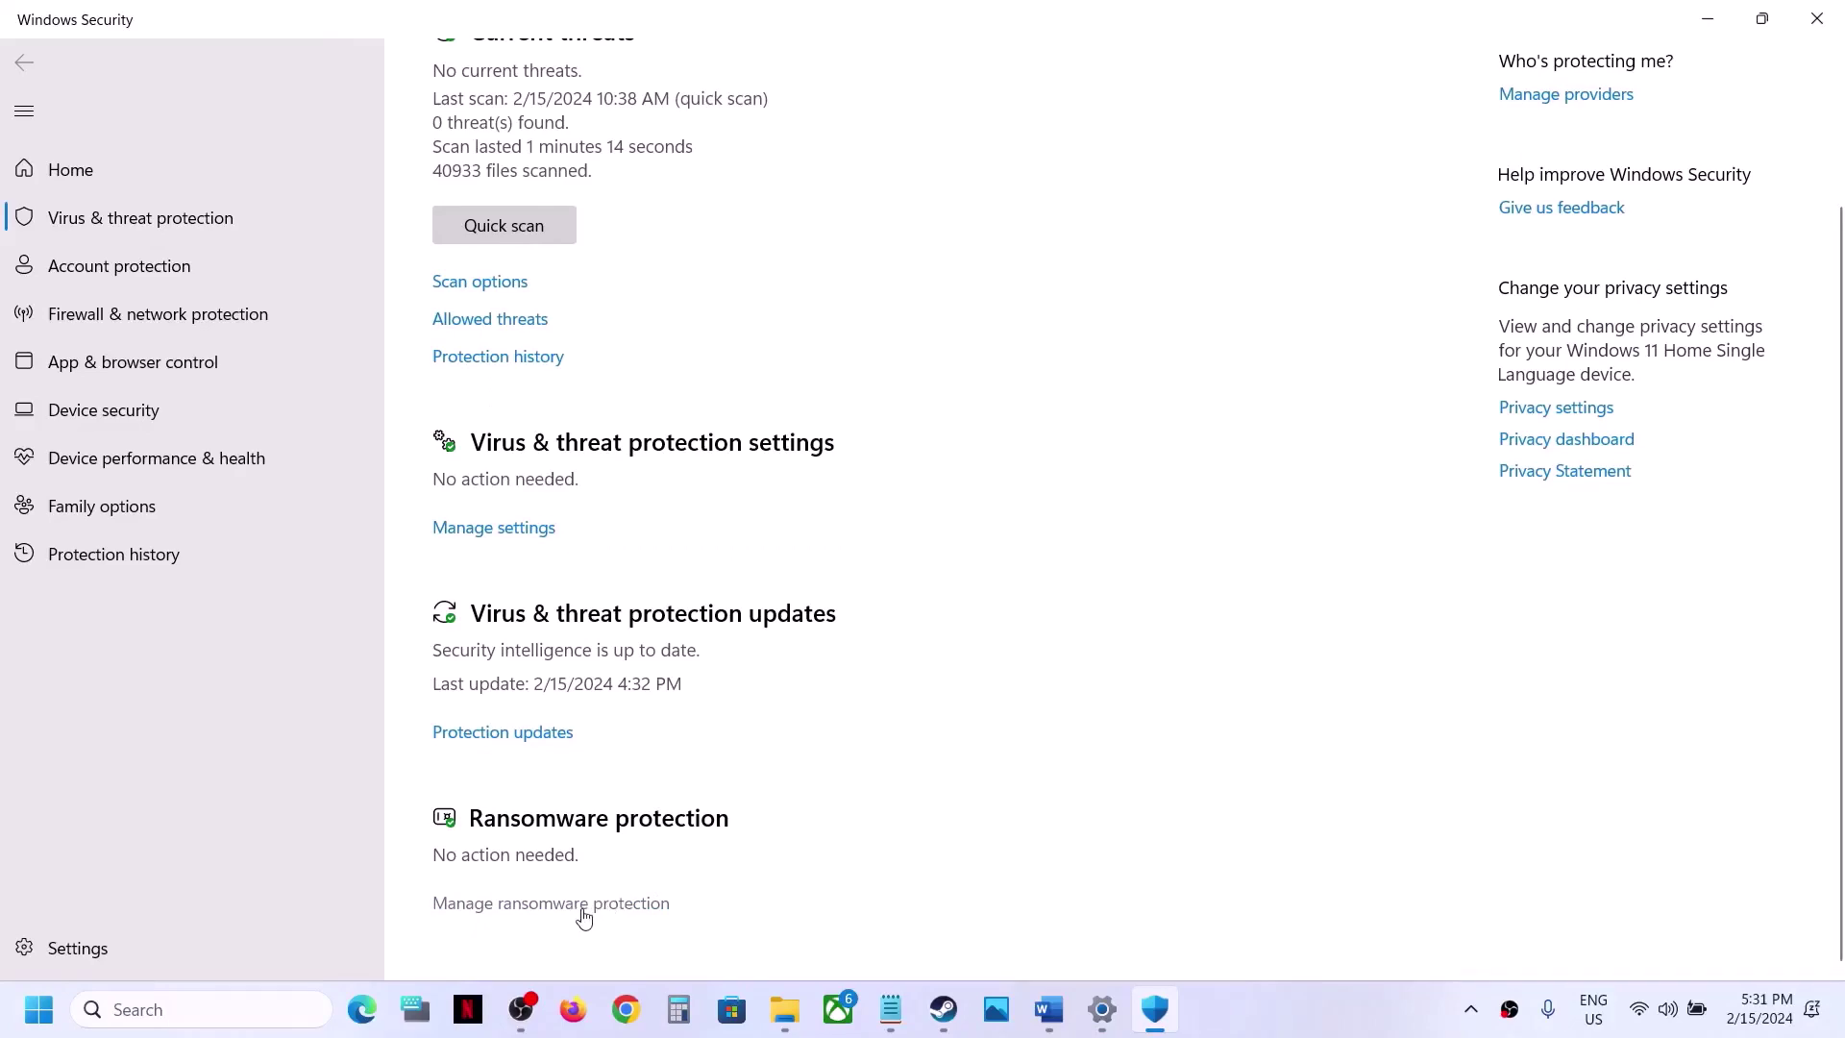
pyautogui.click(576, 905)
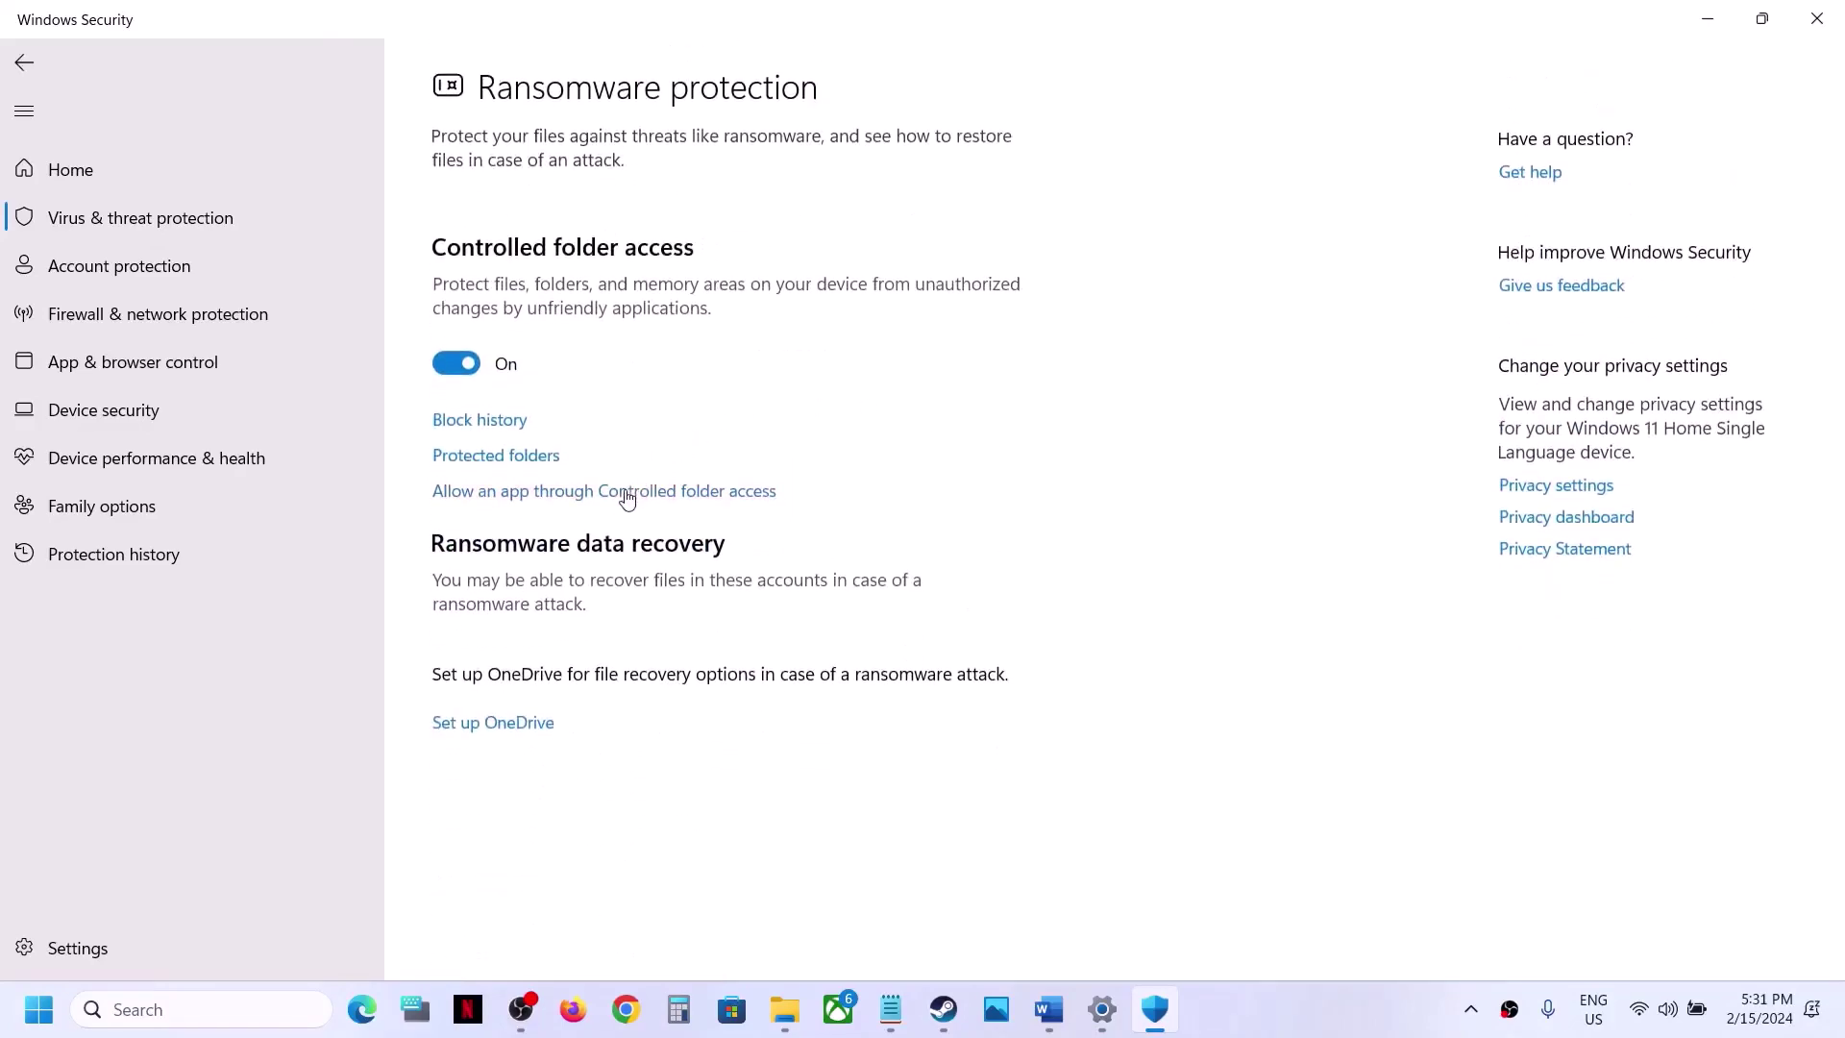
pyautogui.click(627, 494)
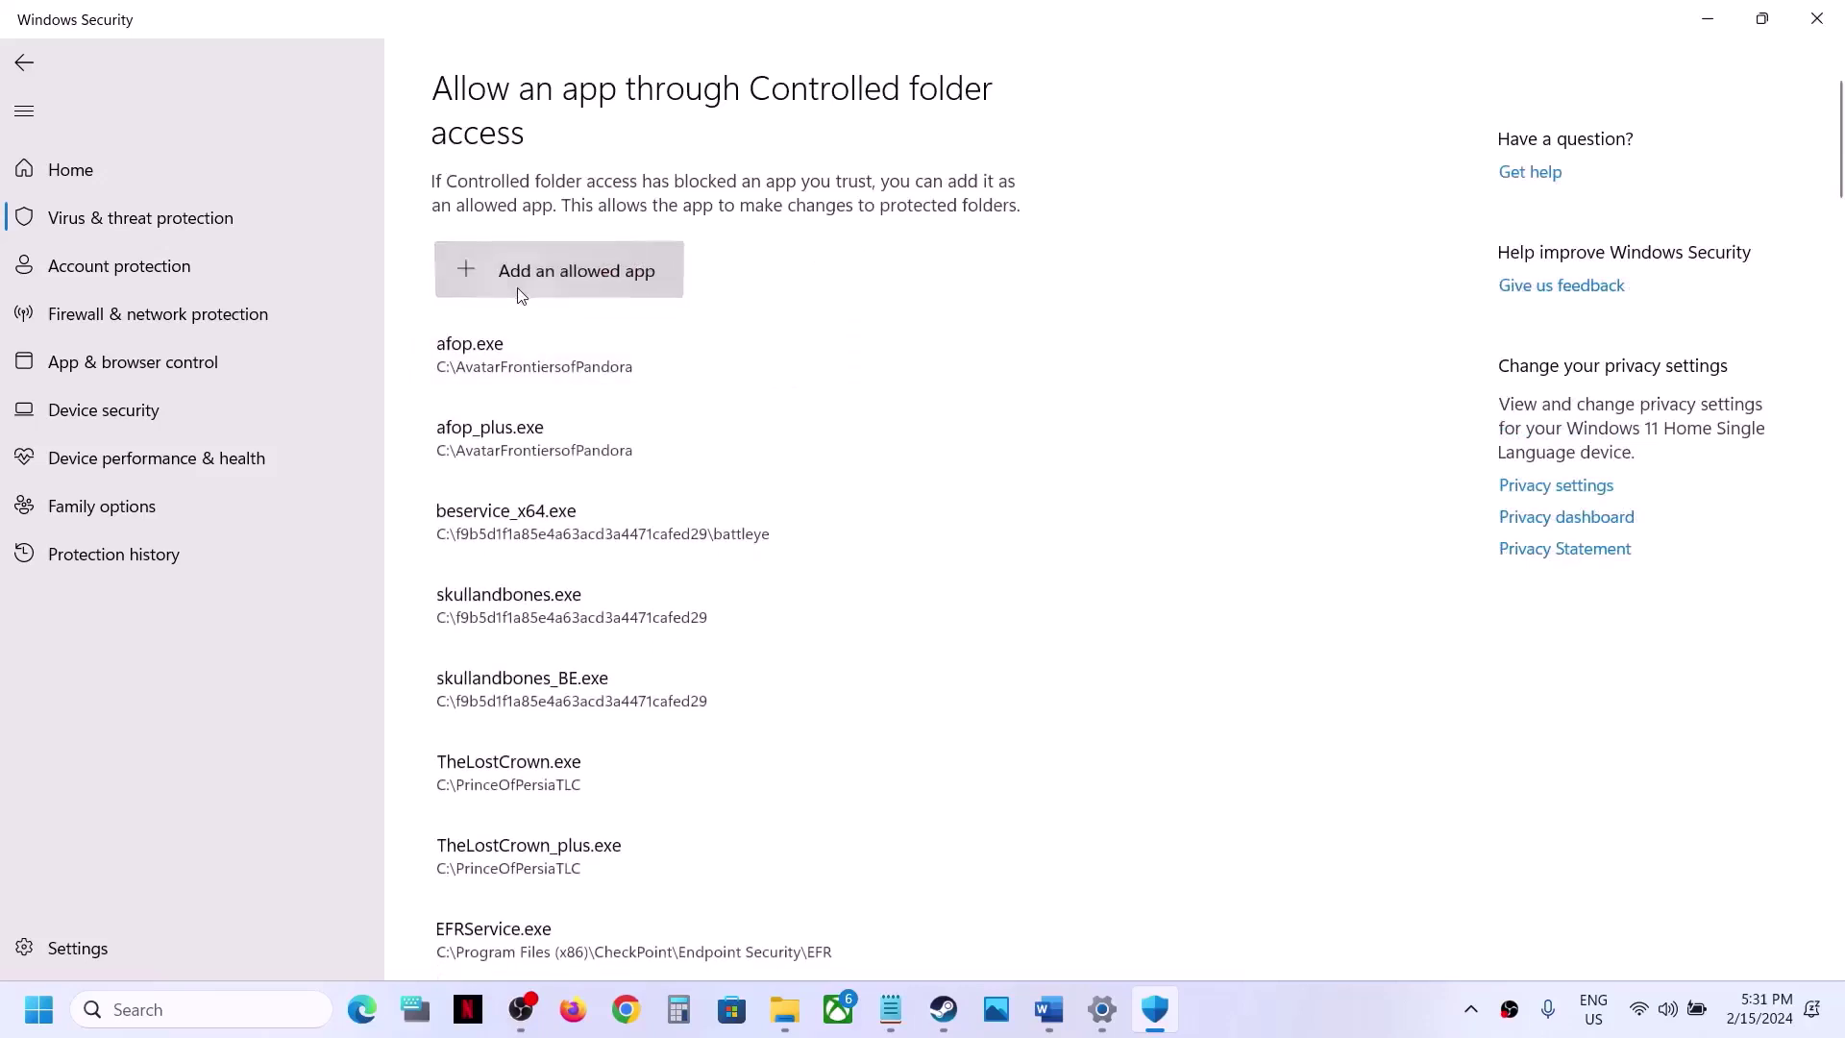
# Start adding an allowed app and browse to C:\Program Files (x86) to find its executable.
pyautogui.click(582, 271)
pyautogui.click(568, 371)
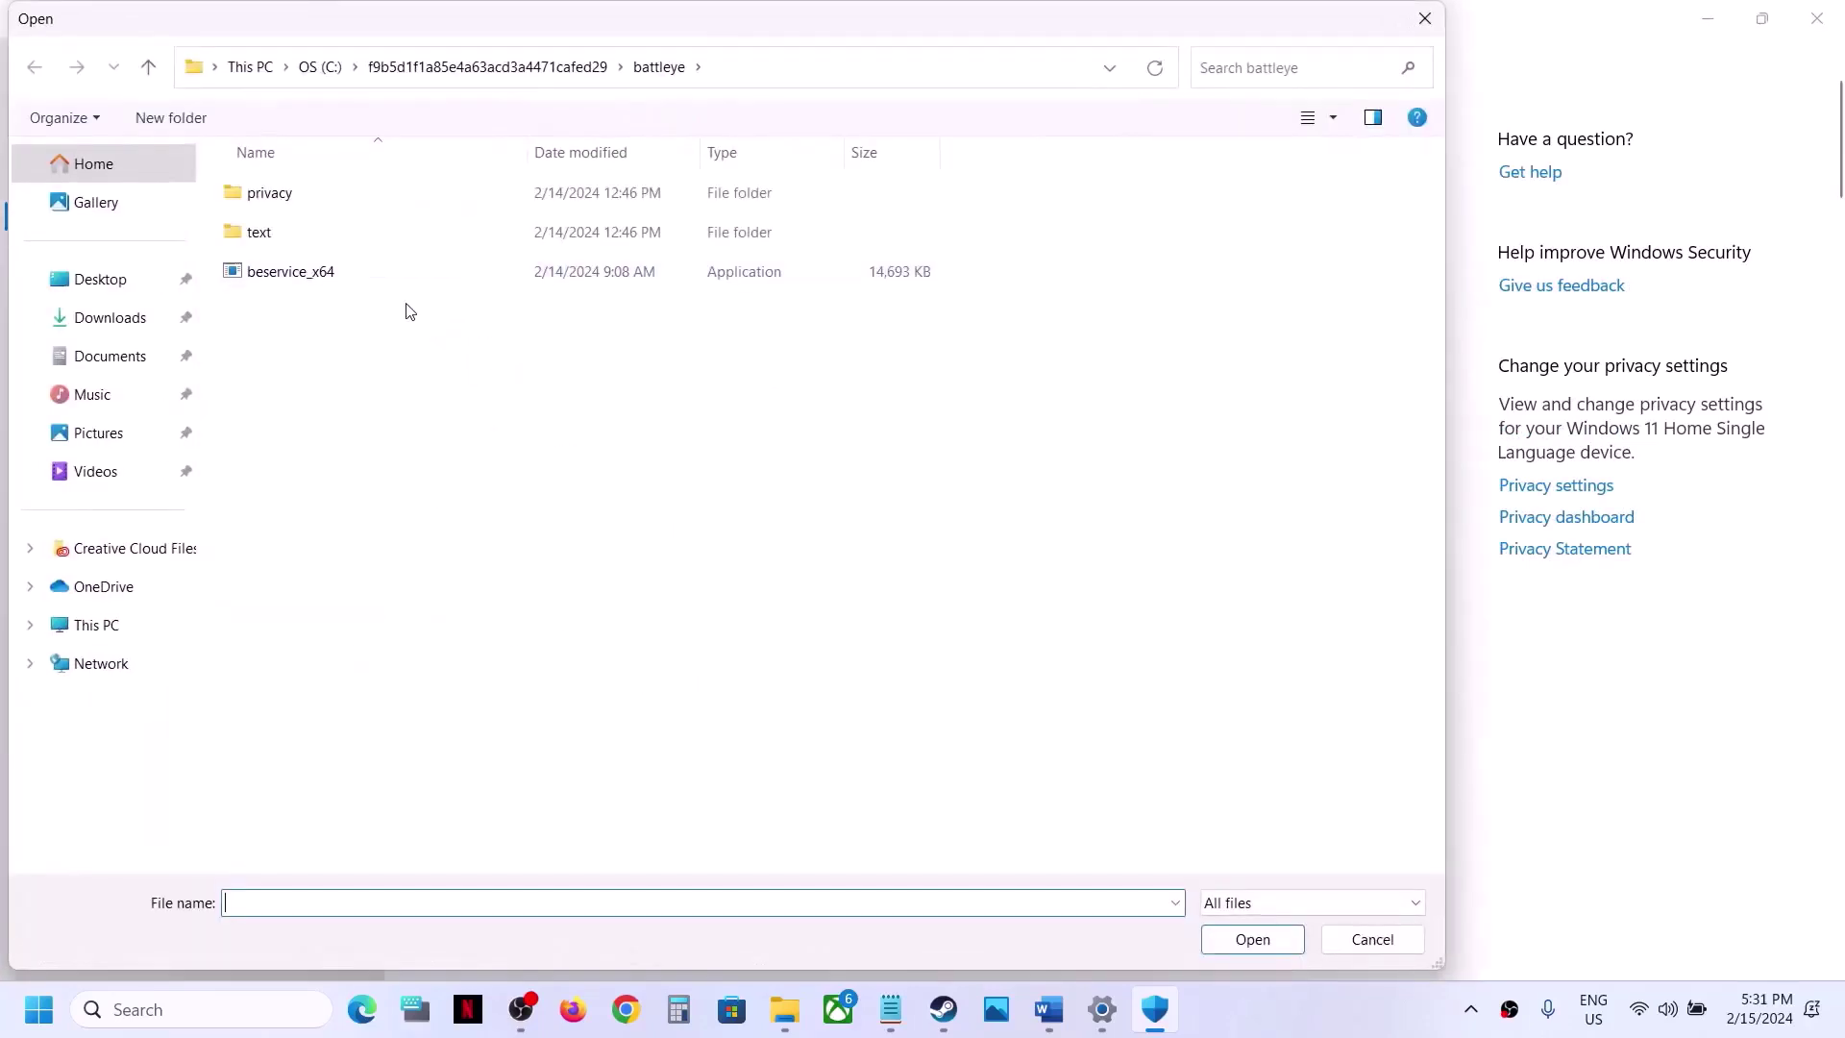
pyautogui.click(116, 590)
pyautogui.click(100, 626)
pyautogui.doubleClick(372, 221)
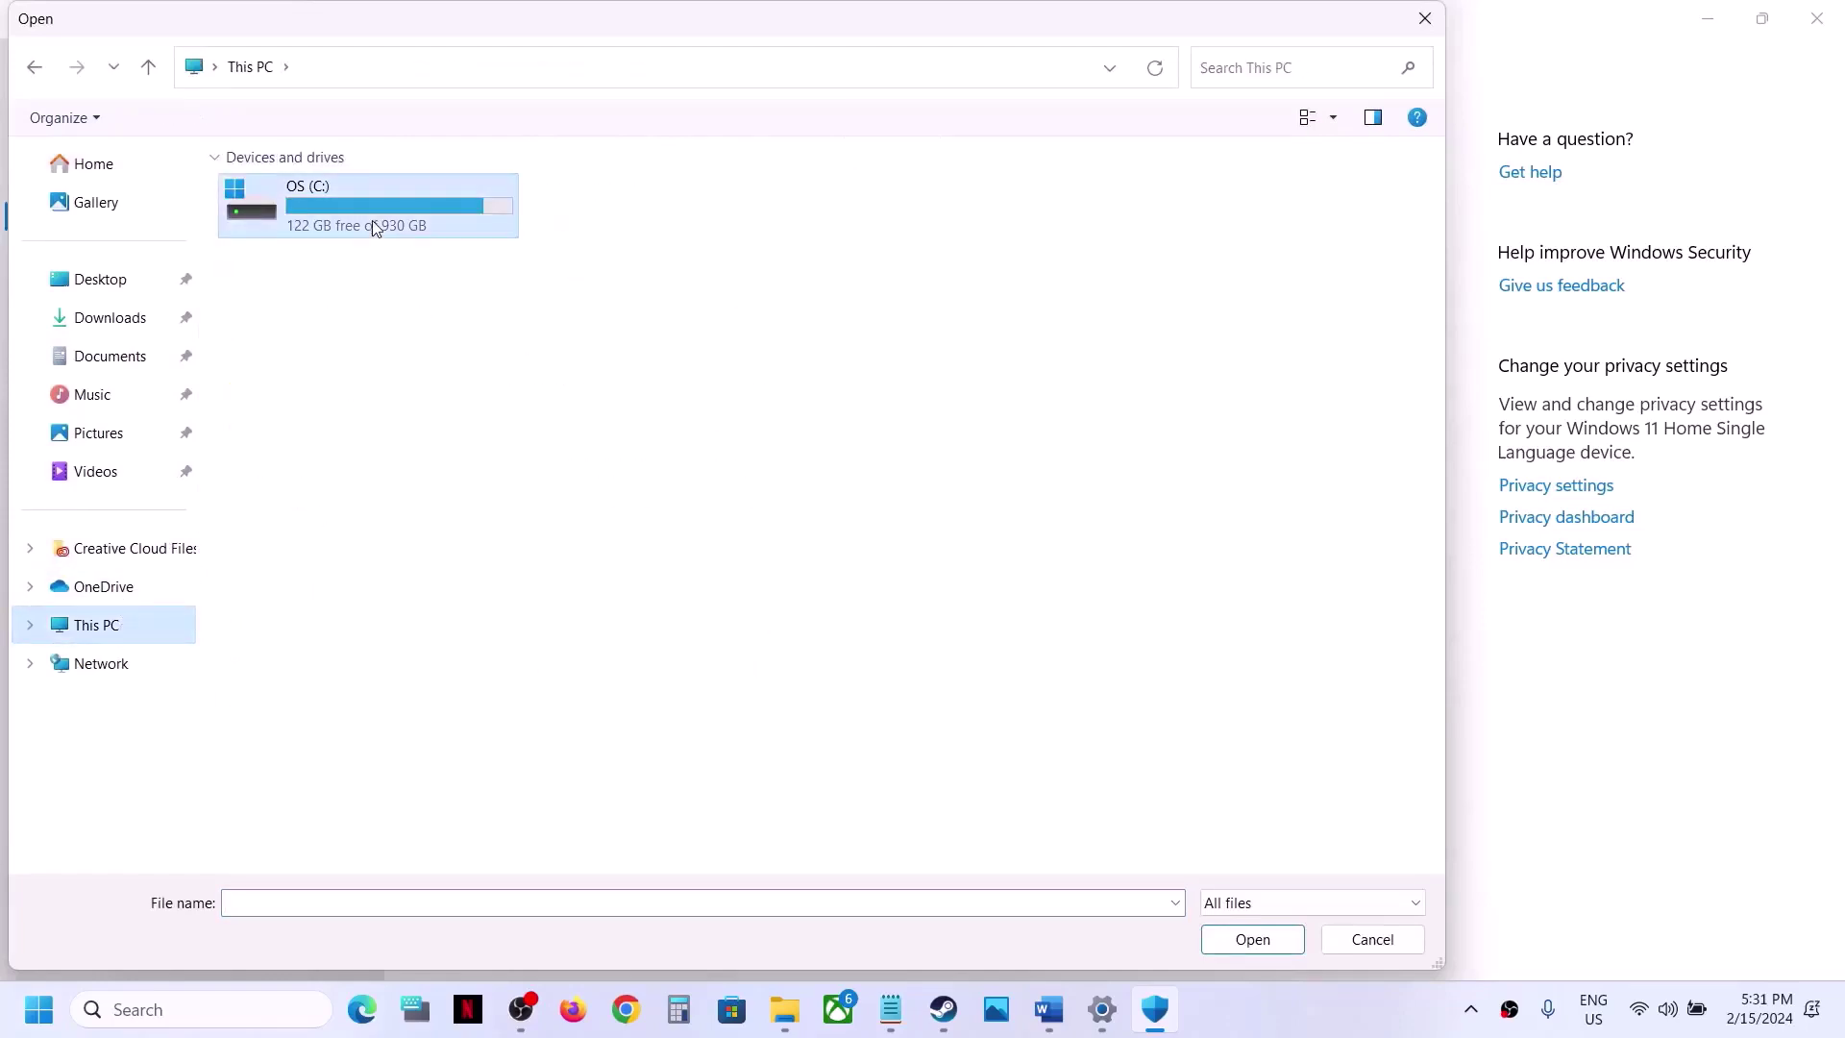
pyautogui.scroll(-2, 351, 666)
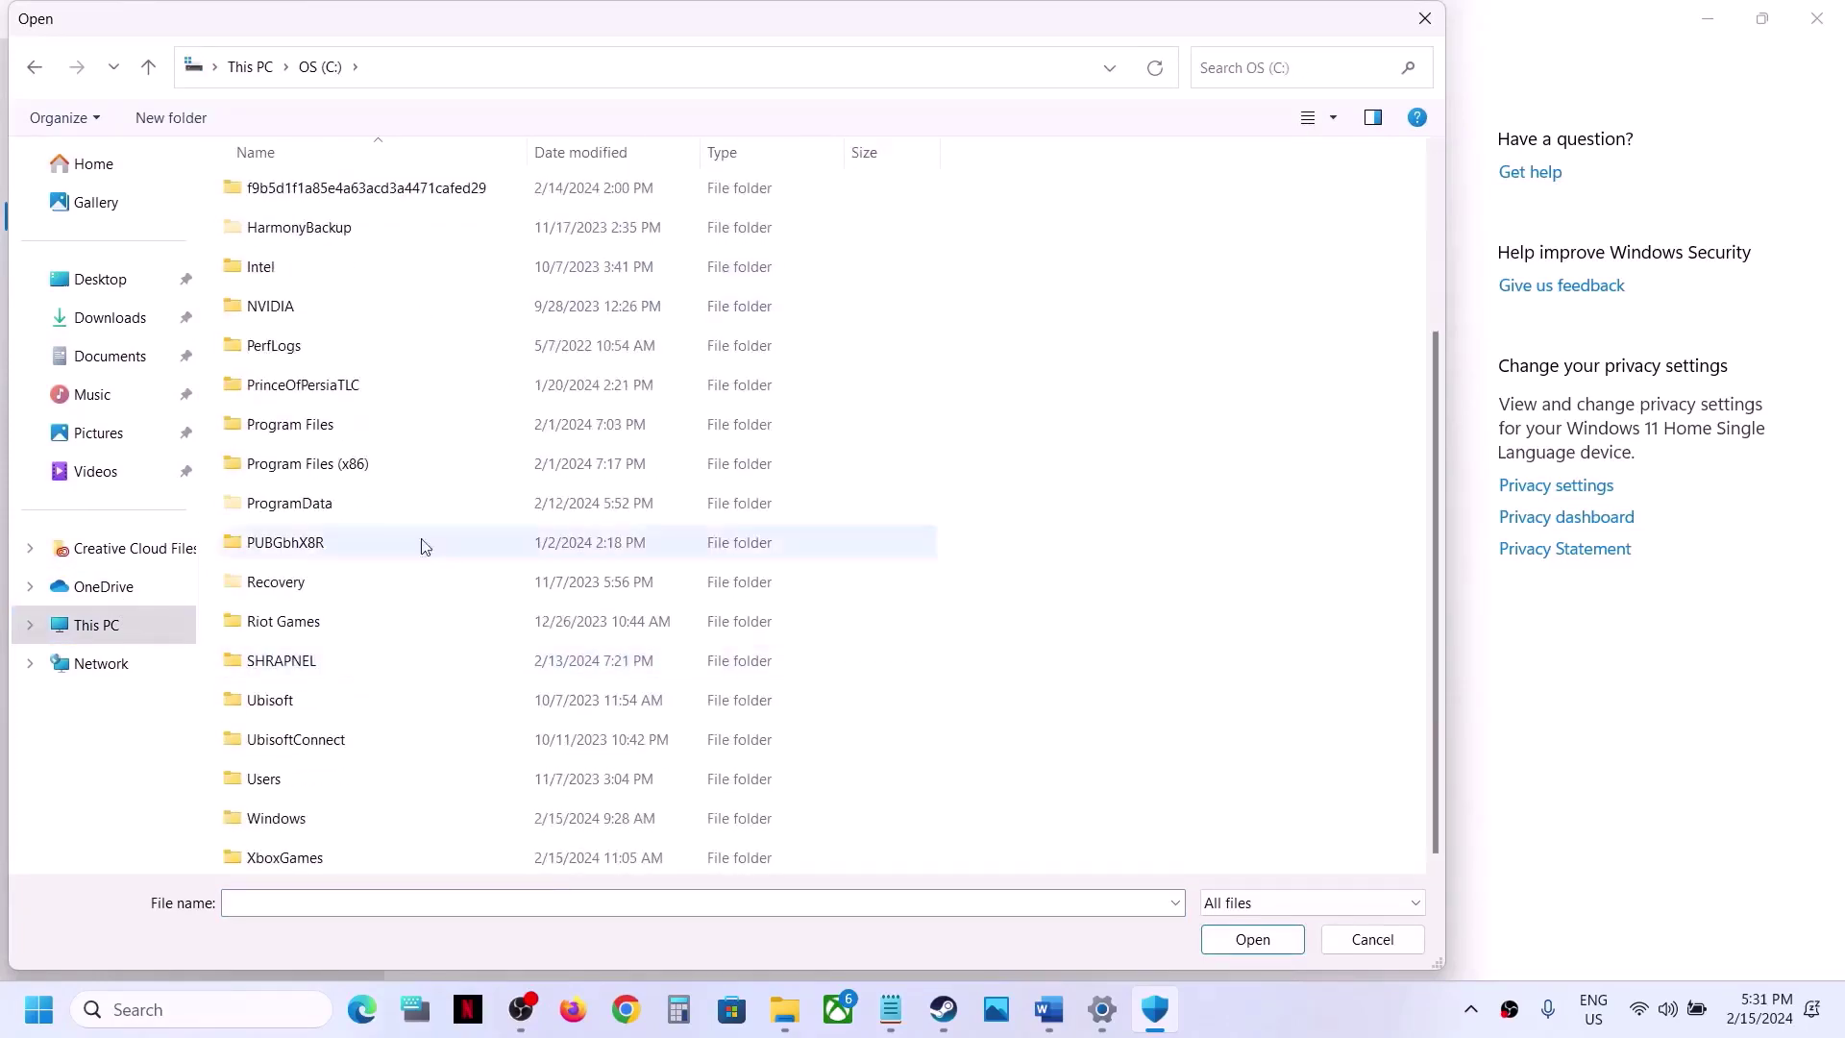
pyautogui.doubleClick(350, 466)
# Allow tomb123 from Steam\steamapps\common\Tomb Raider I-III Remastered through Controlled folder access.
pyautogui.scroll(-7, 349, 474)
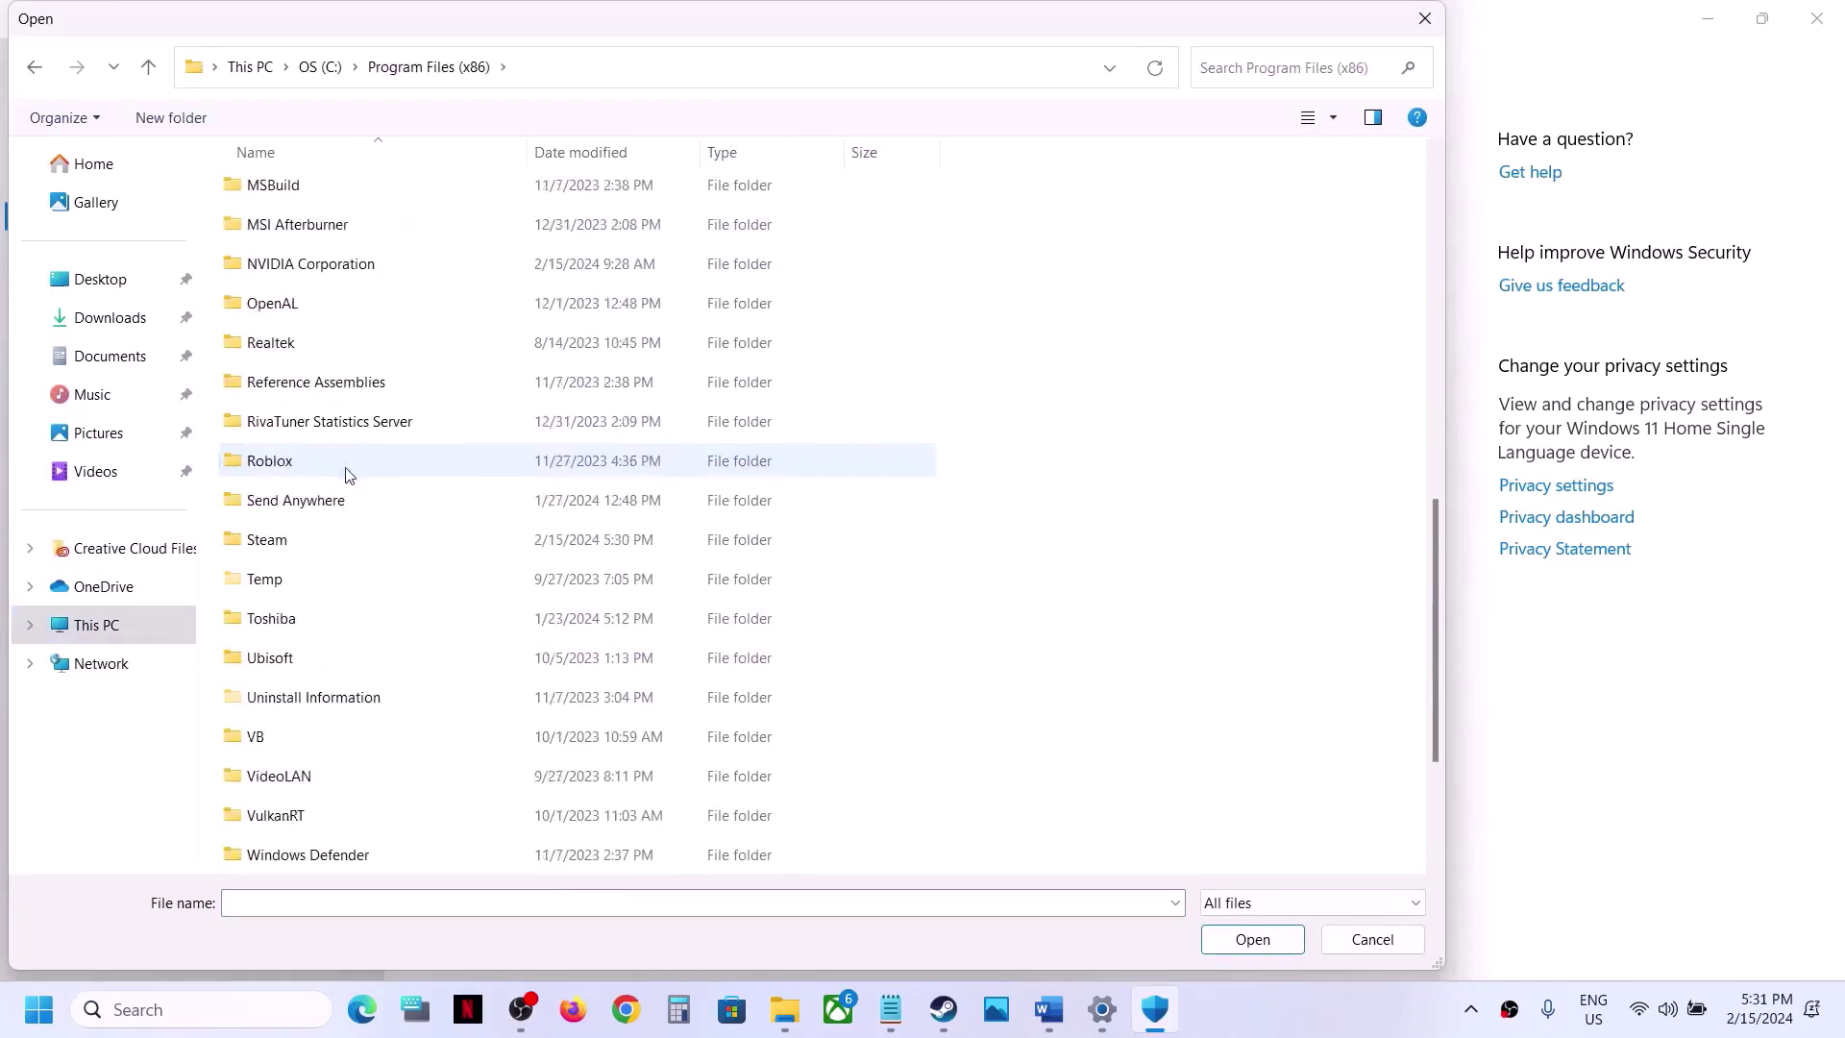
pyautogui.doubleClick(278, 540)
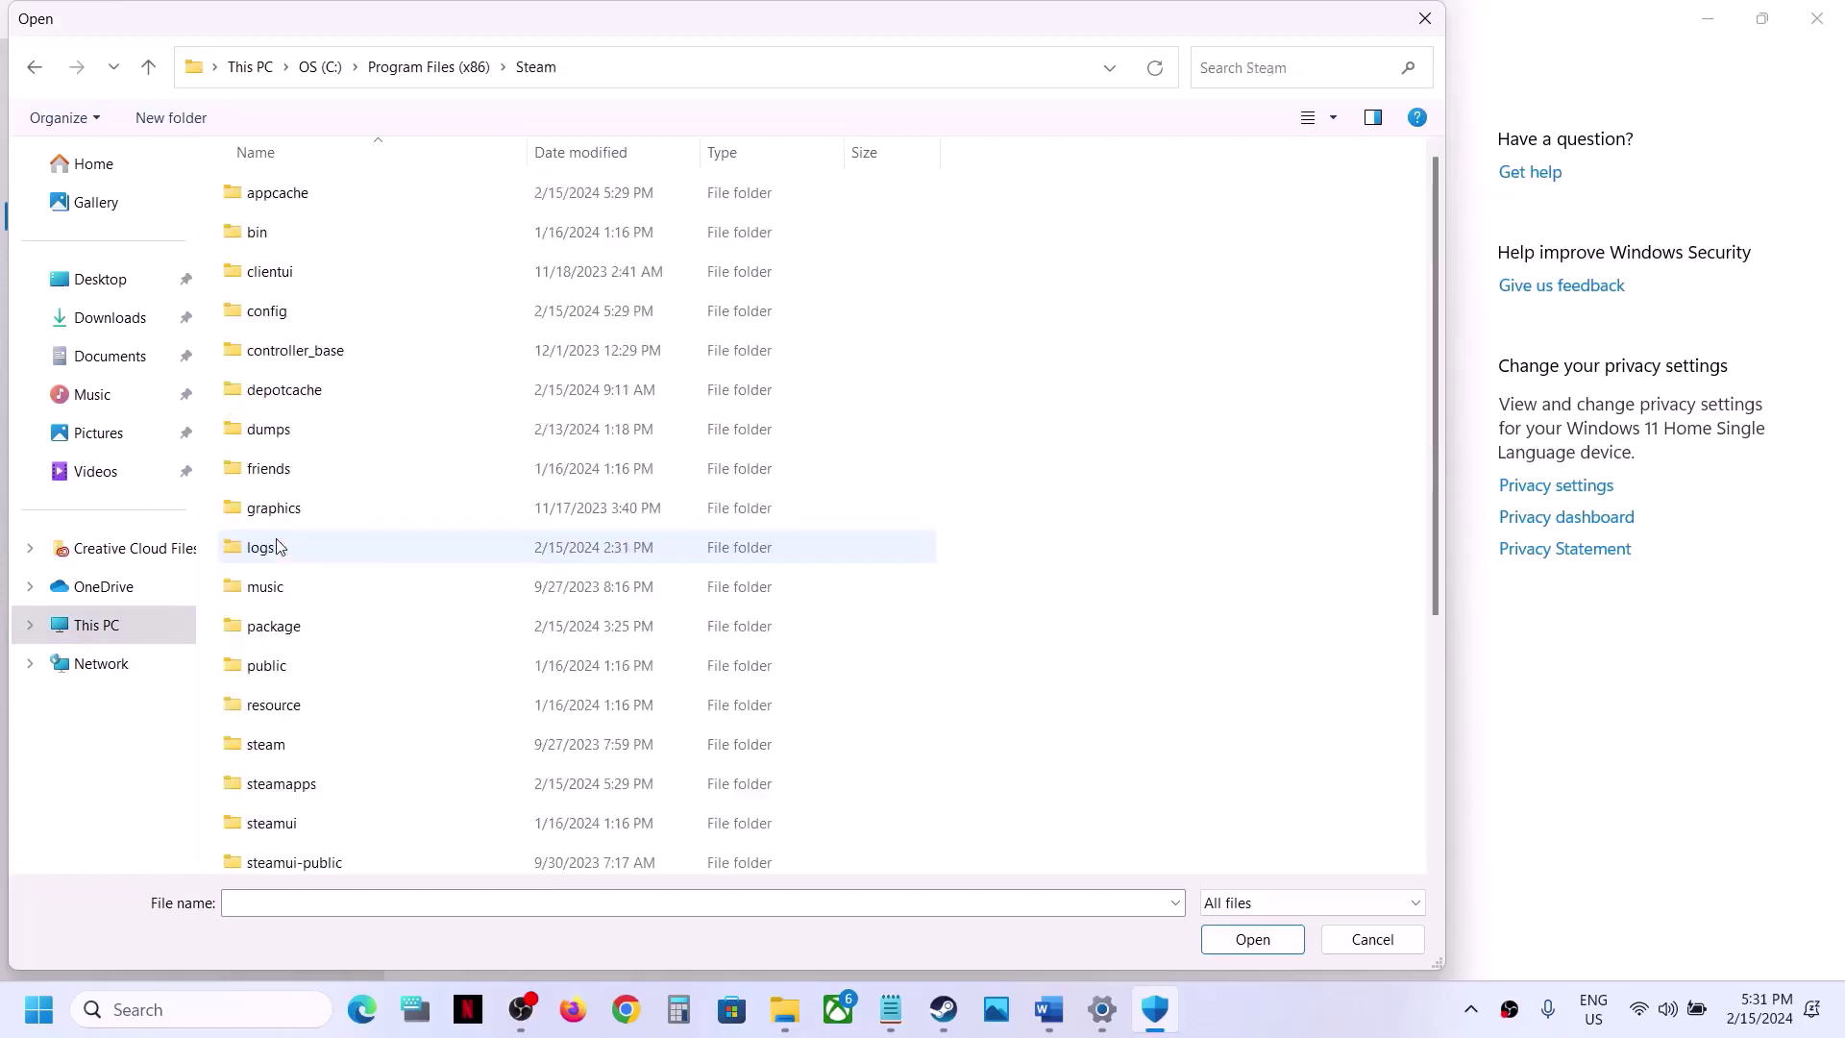
pyautogui.doubleClick(315, 784)
pyautogui.doubleClick(317, 194)
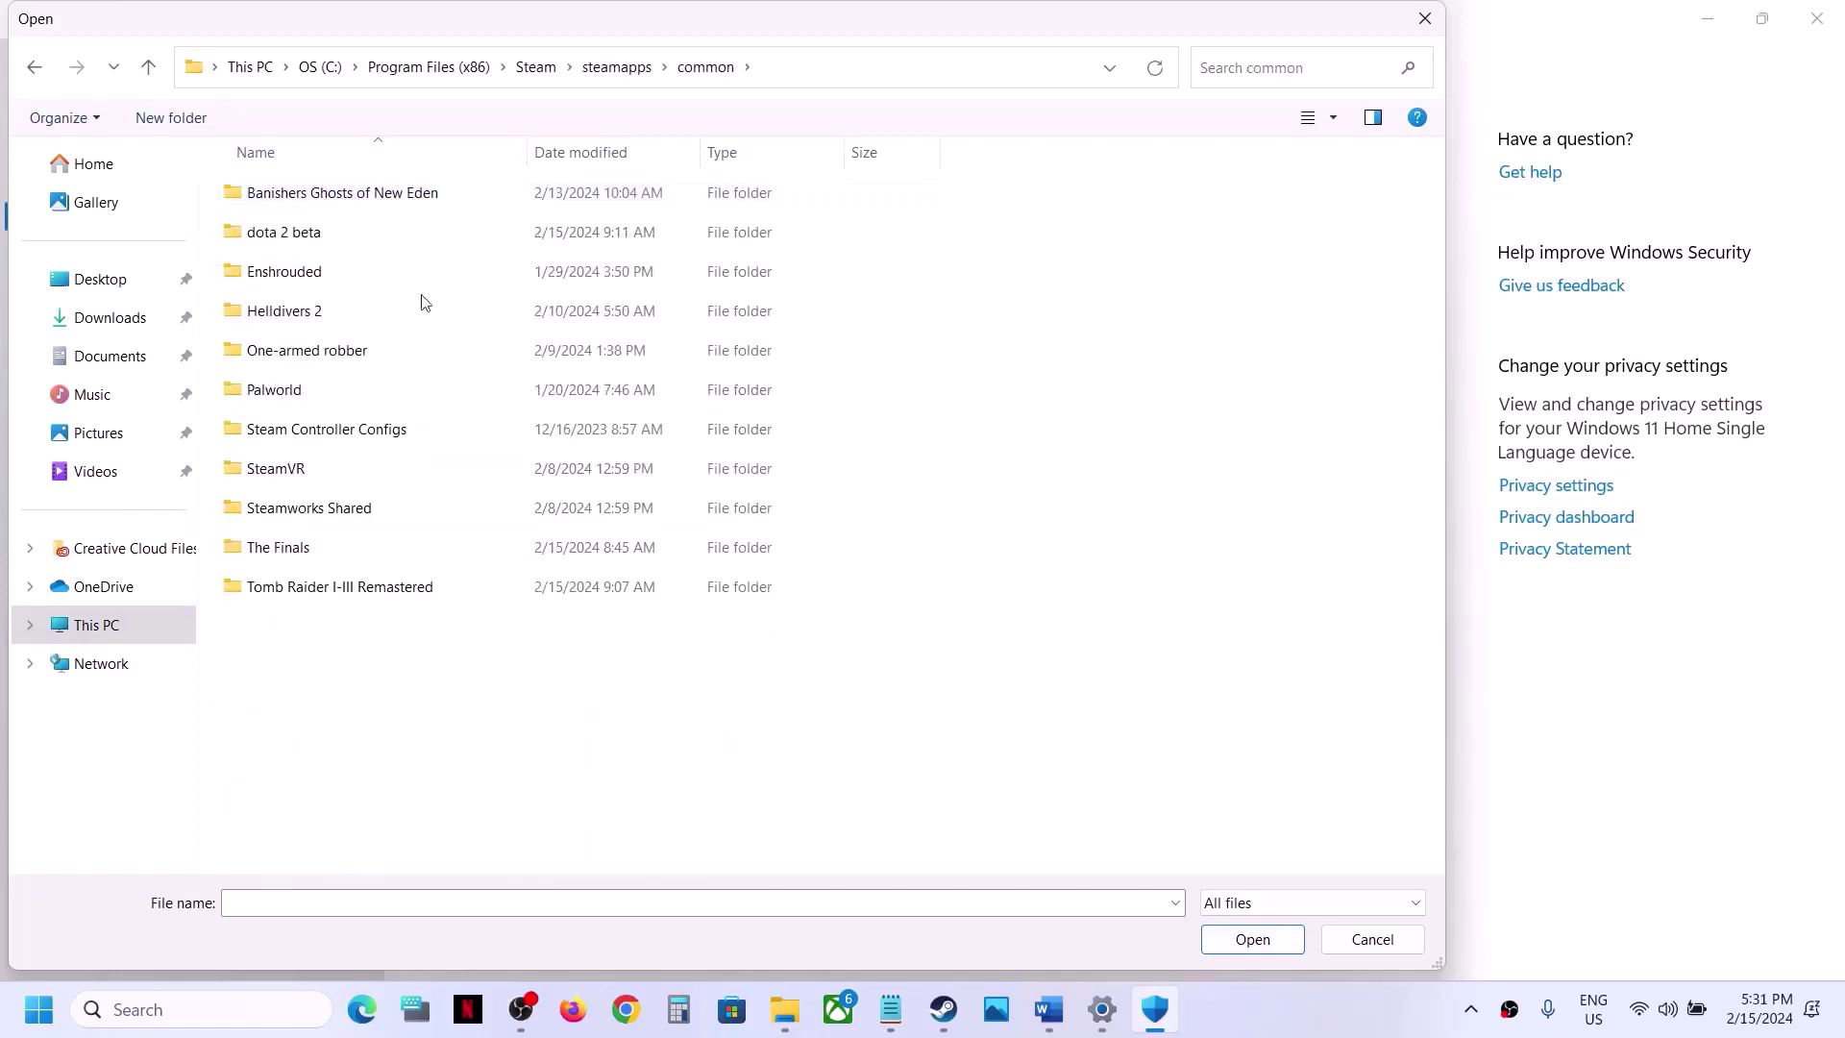
pyautogui.doubleClick(399, 588)
pyautogui.click(318, 355)
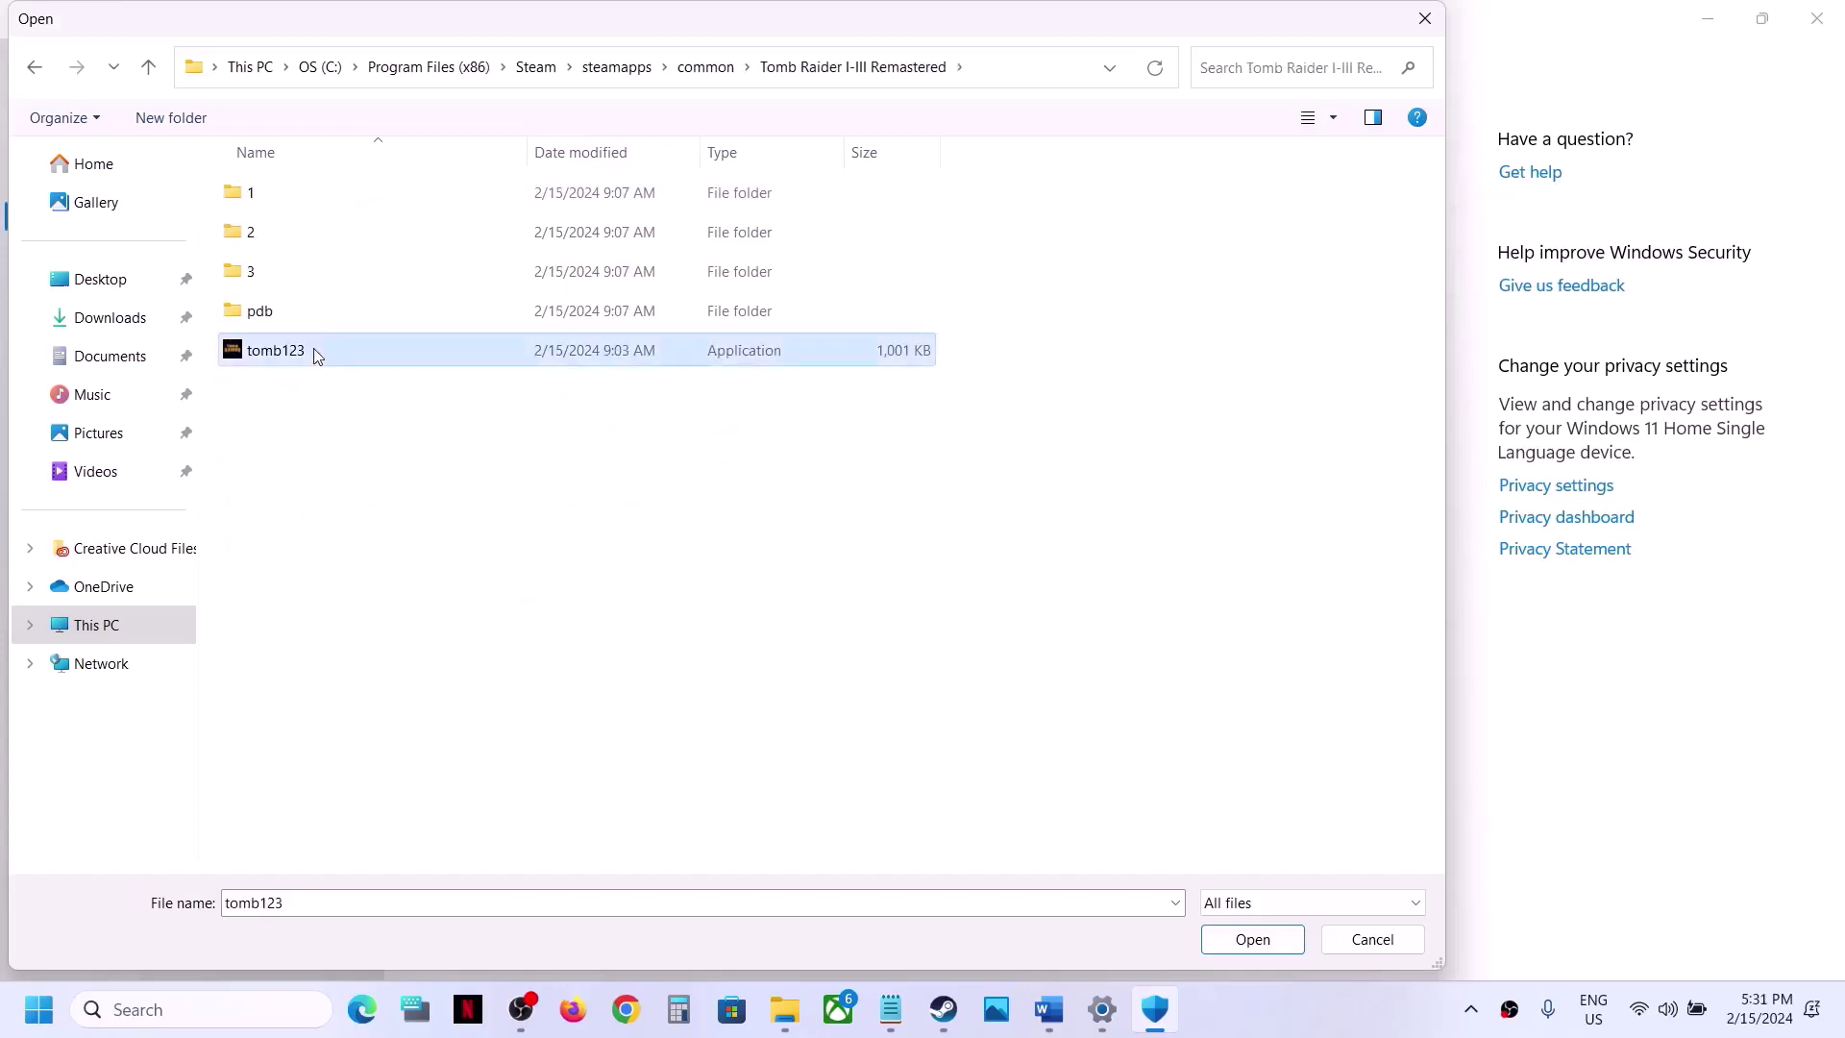
pyautogui.click(1216, 939)
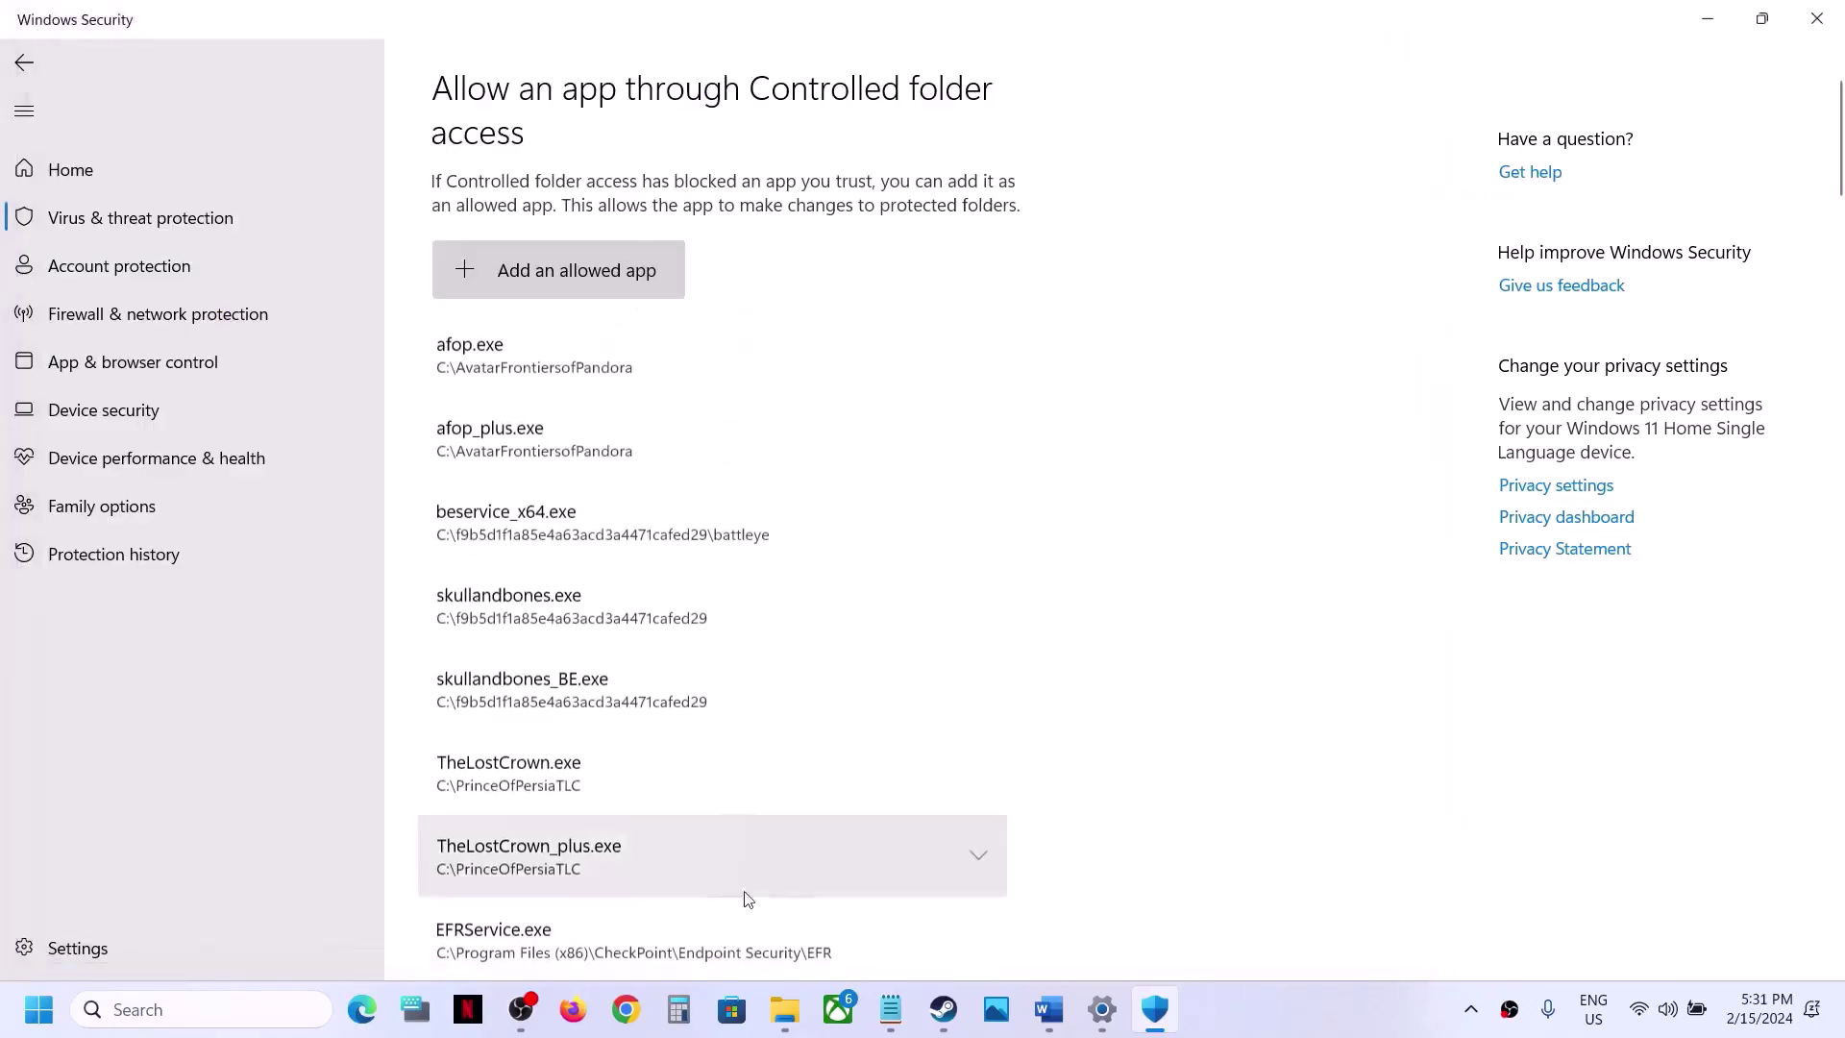
# Open the Control Panel's list of apps allowed through Windows Defender Firewall and unlock its settings for changes.
pyautogui.click(233, 1021)
pyautogui.write('control')
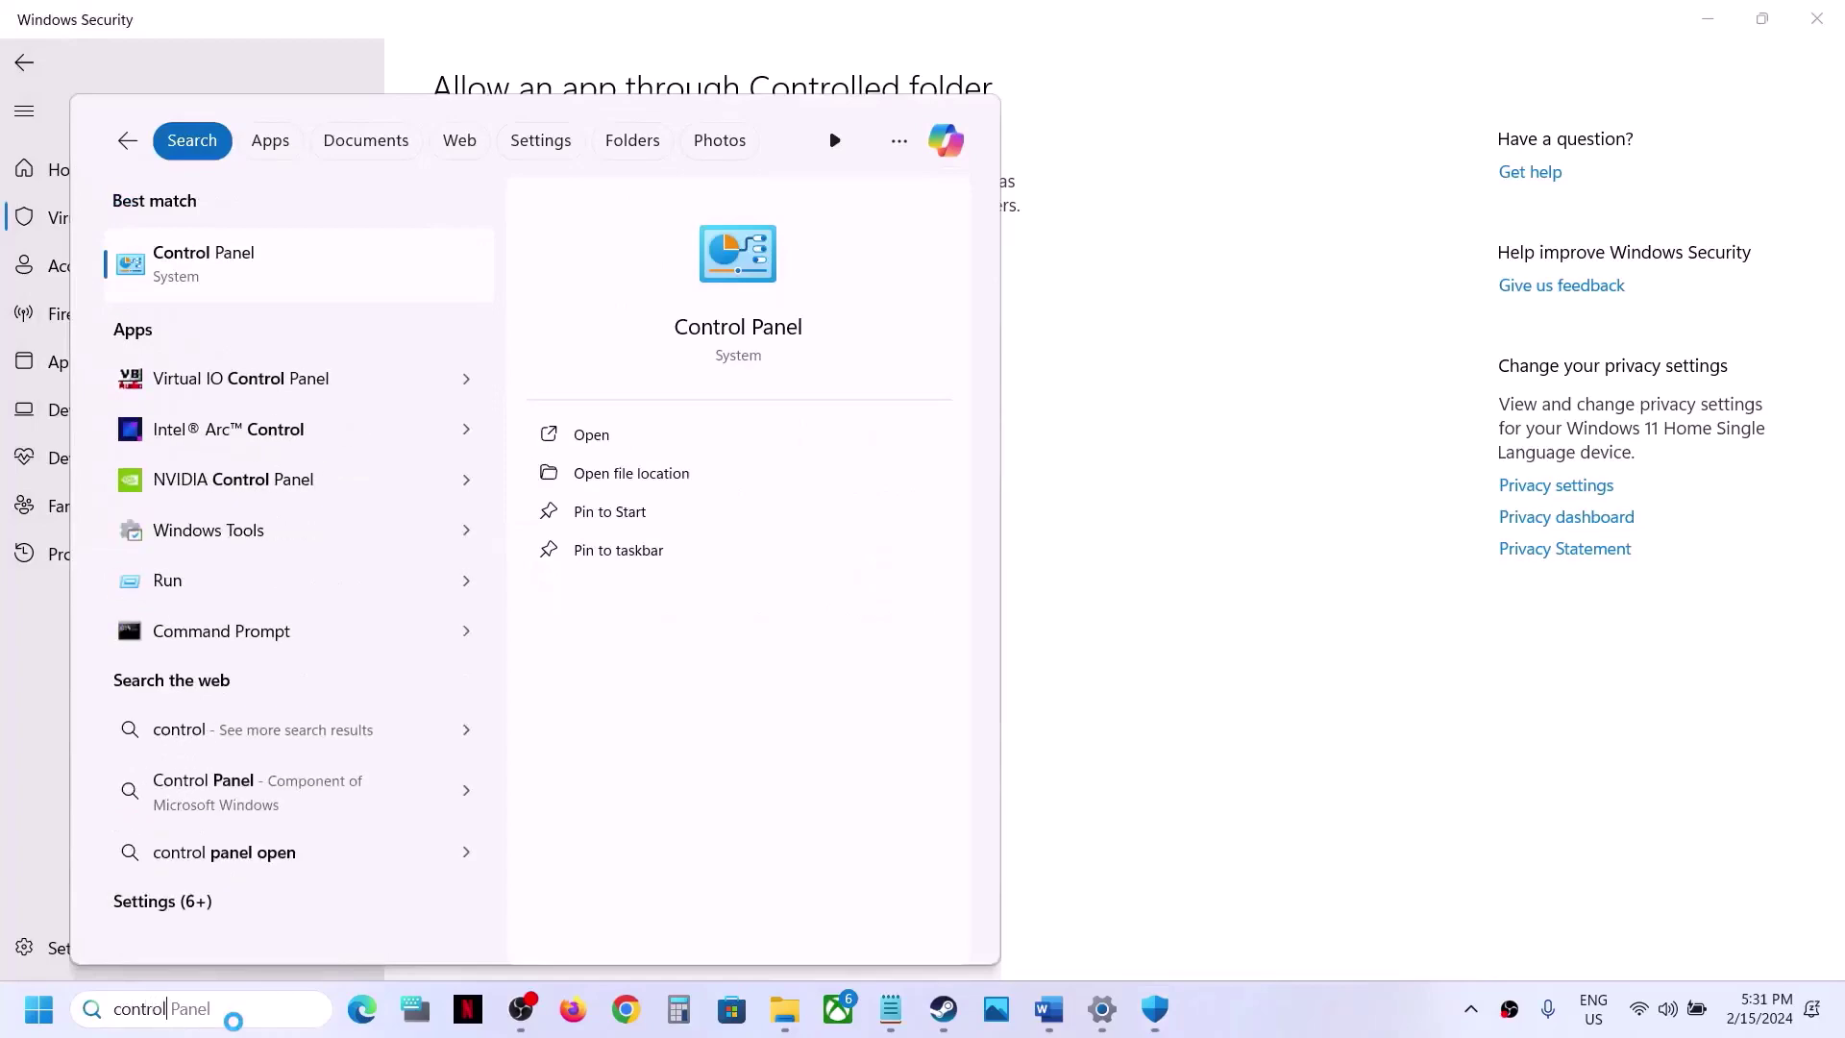
pyautogui.press('Return')
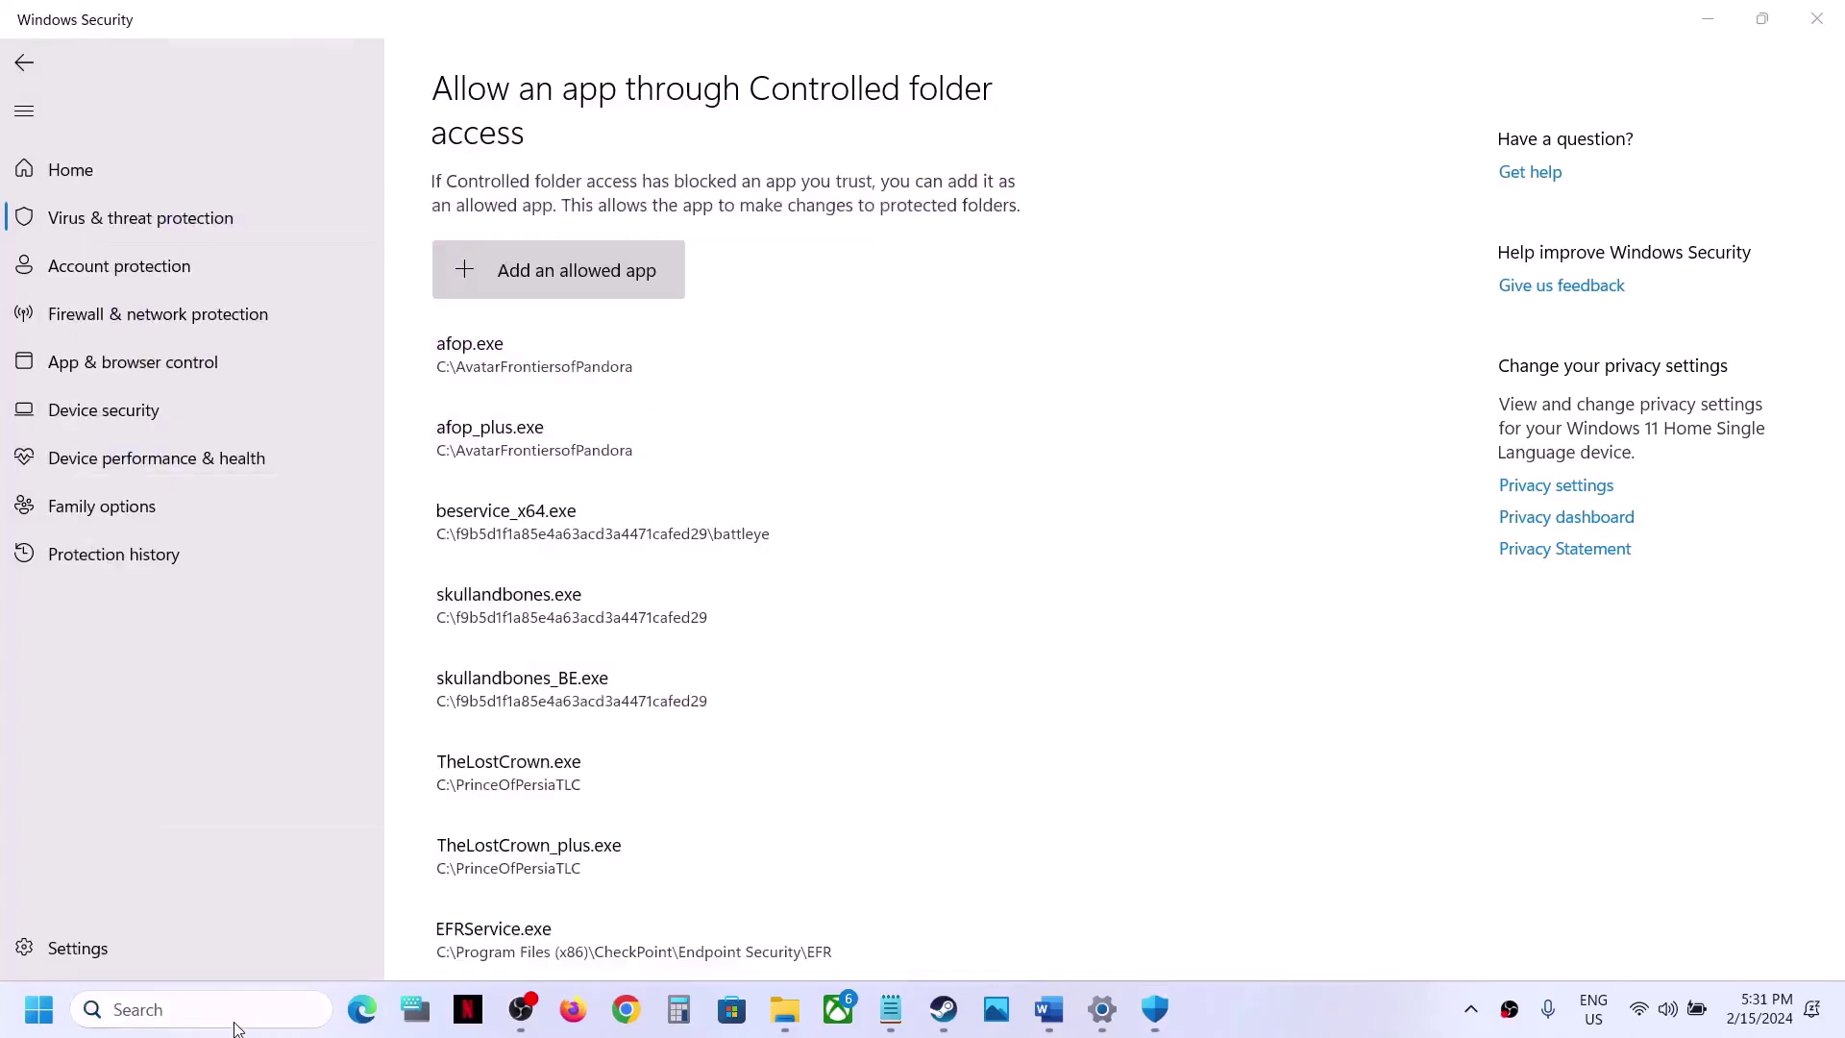
pyautogui.click(689, 192)
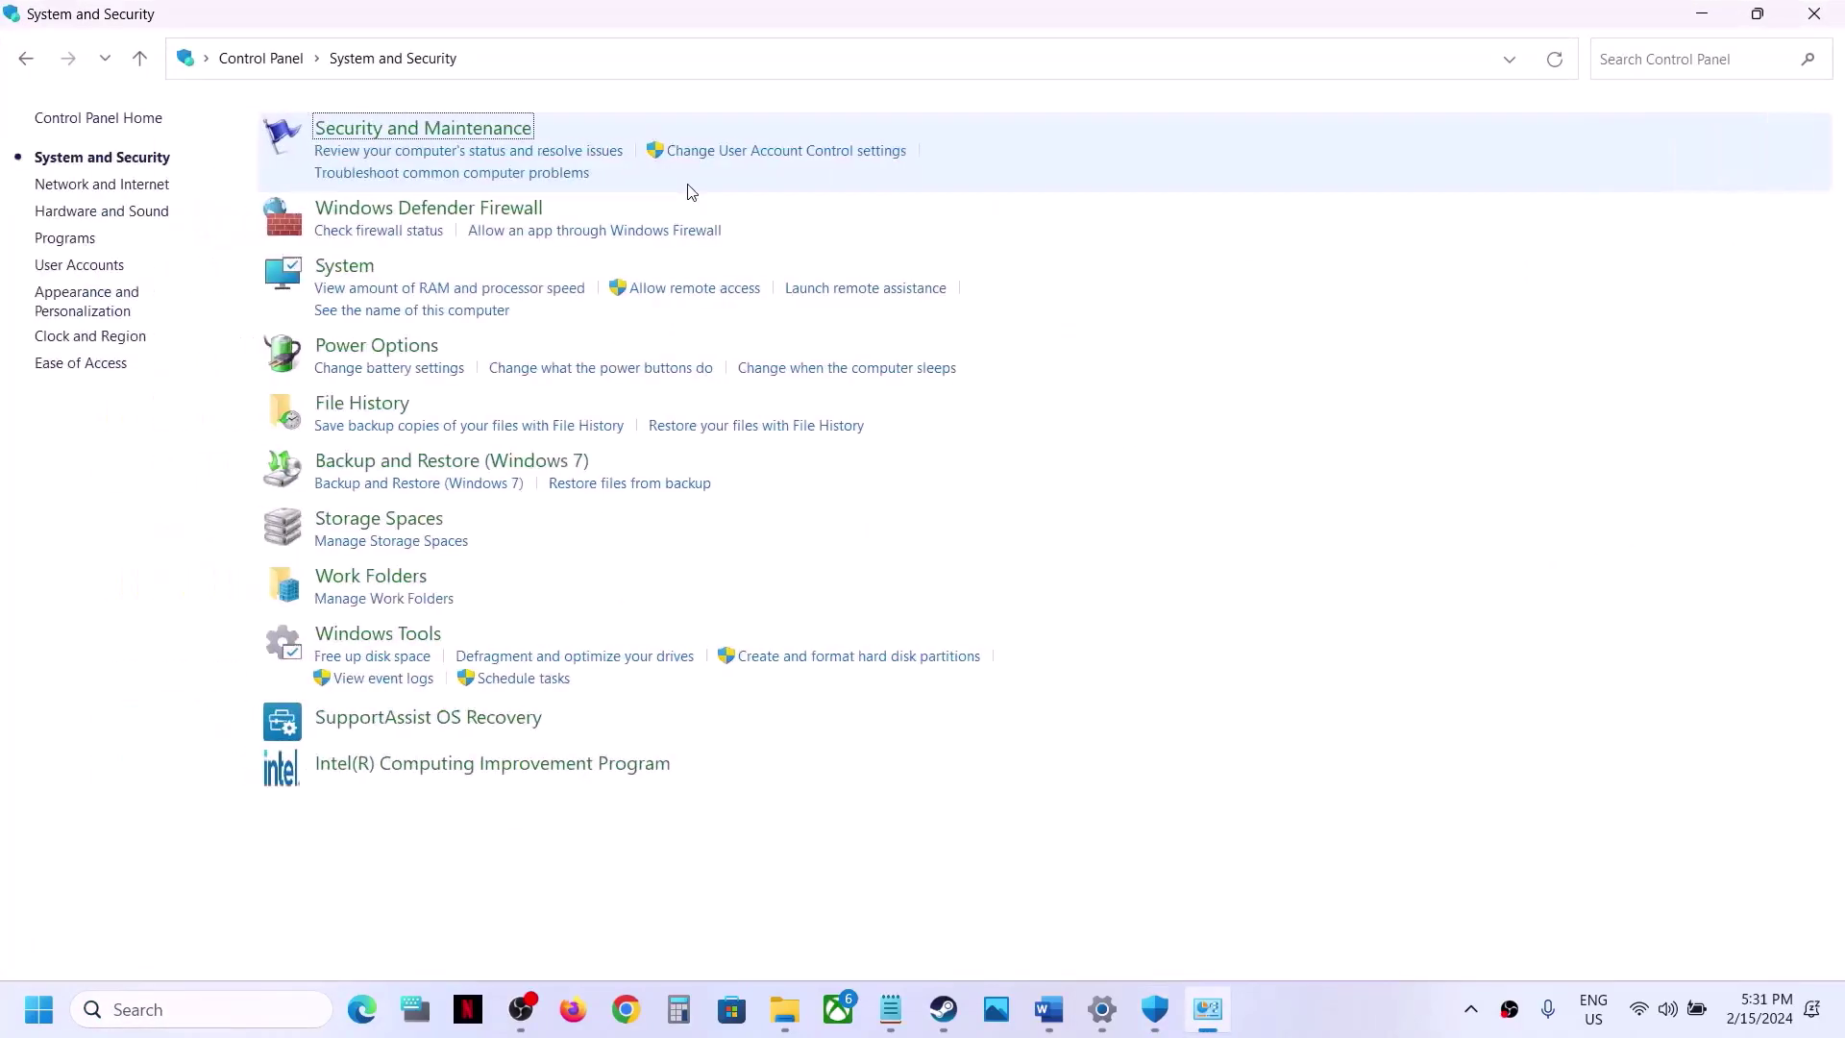
pyautogui.click(461, 210)
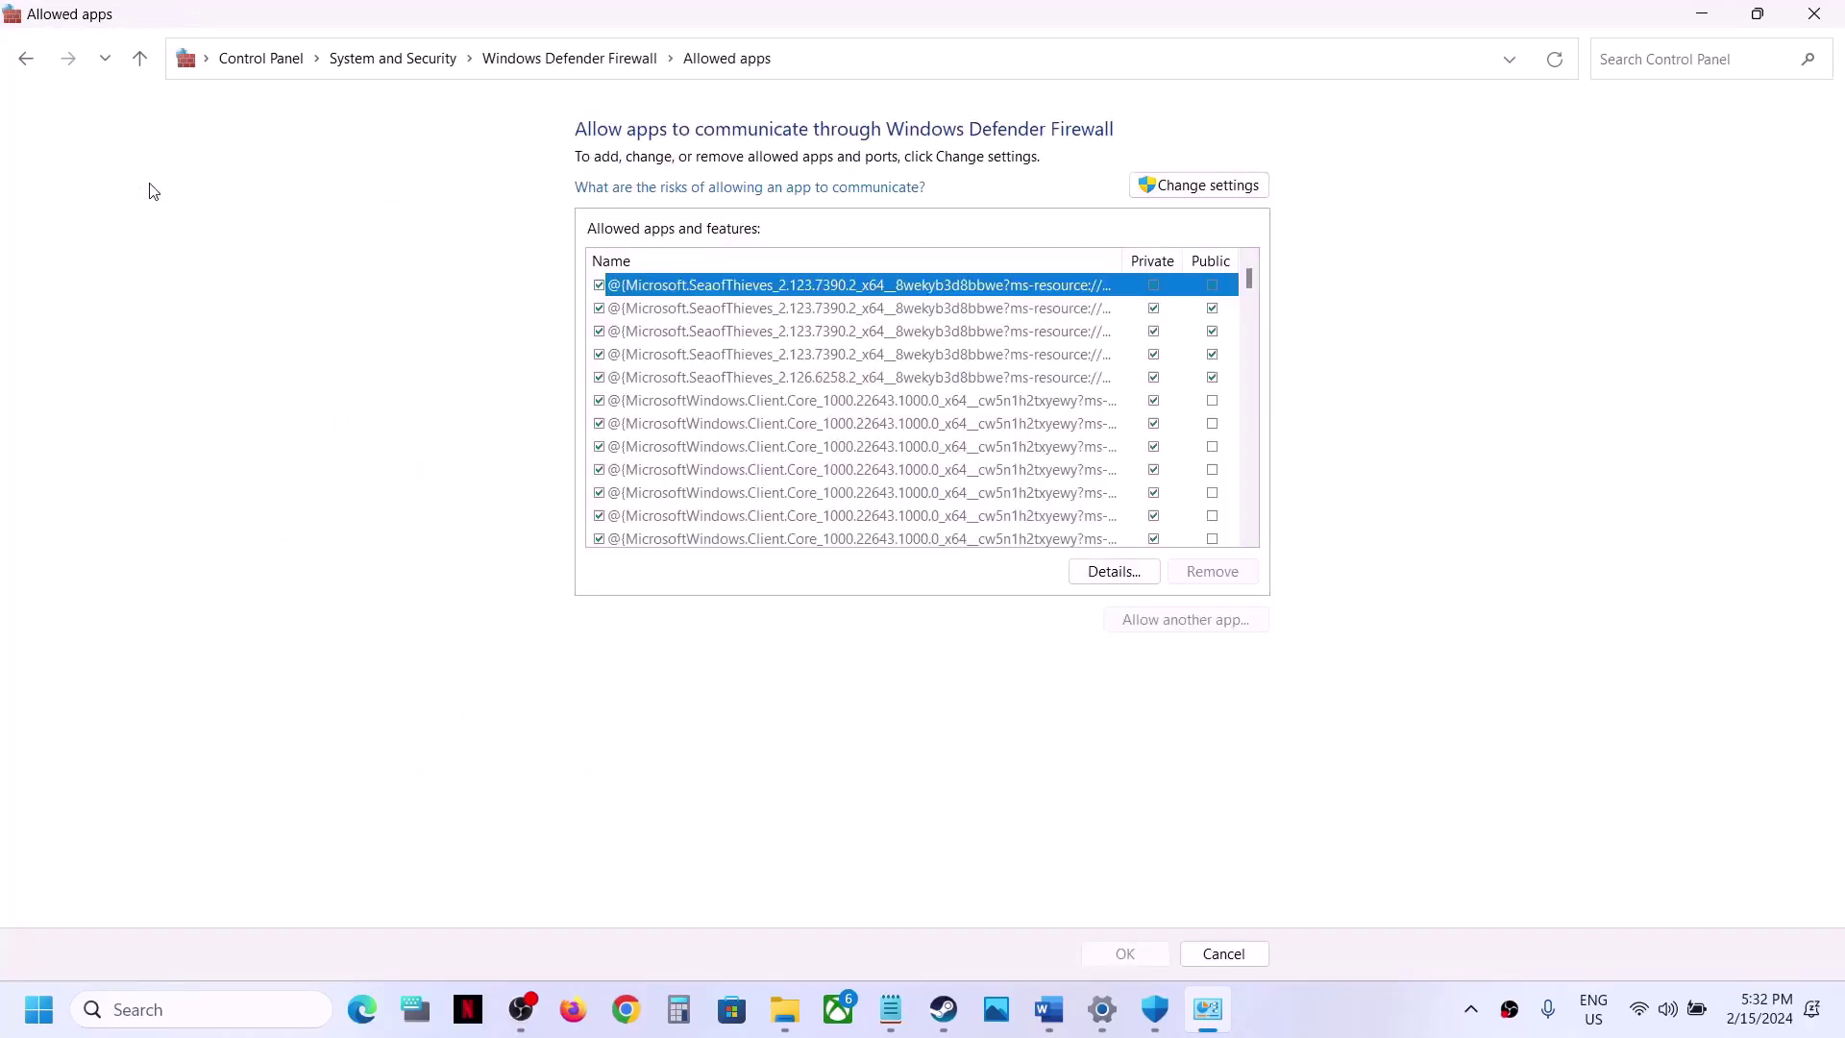
pyautogui.click(1193, 189)
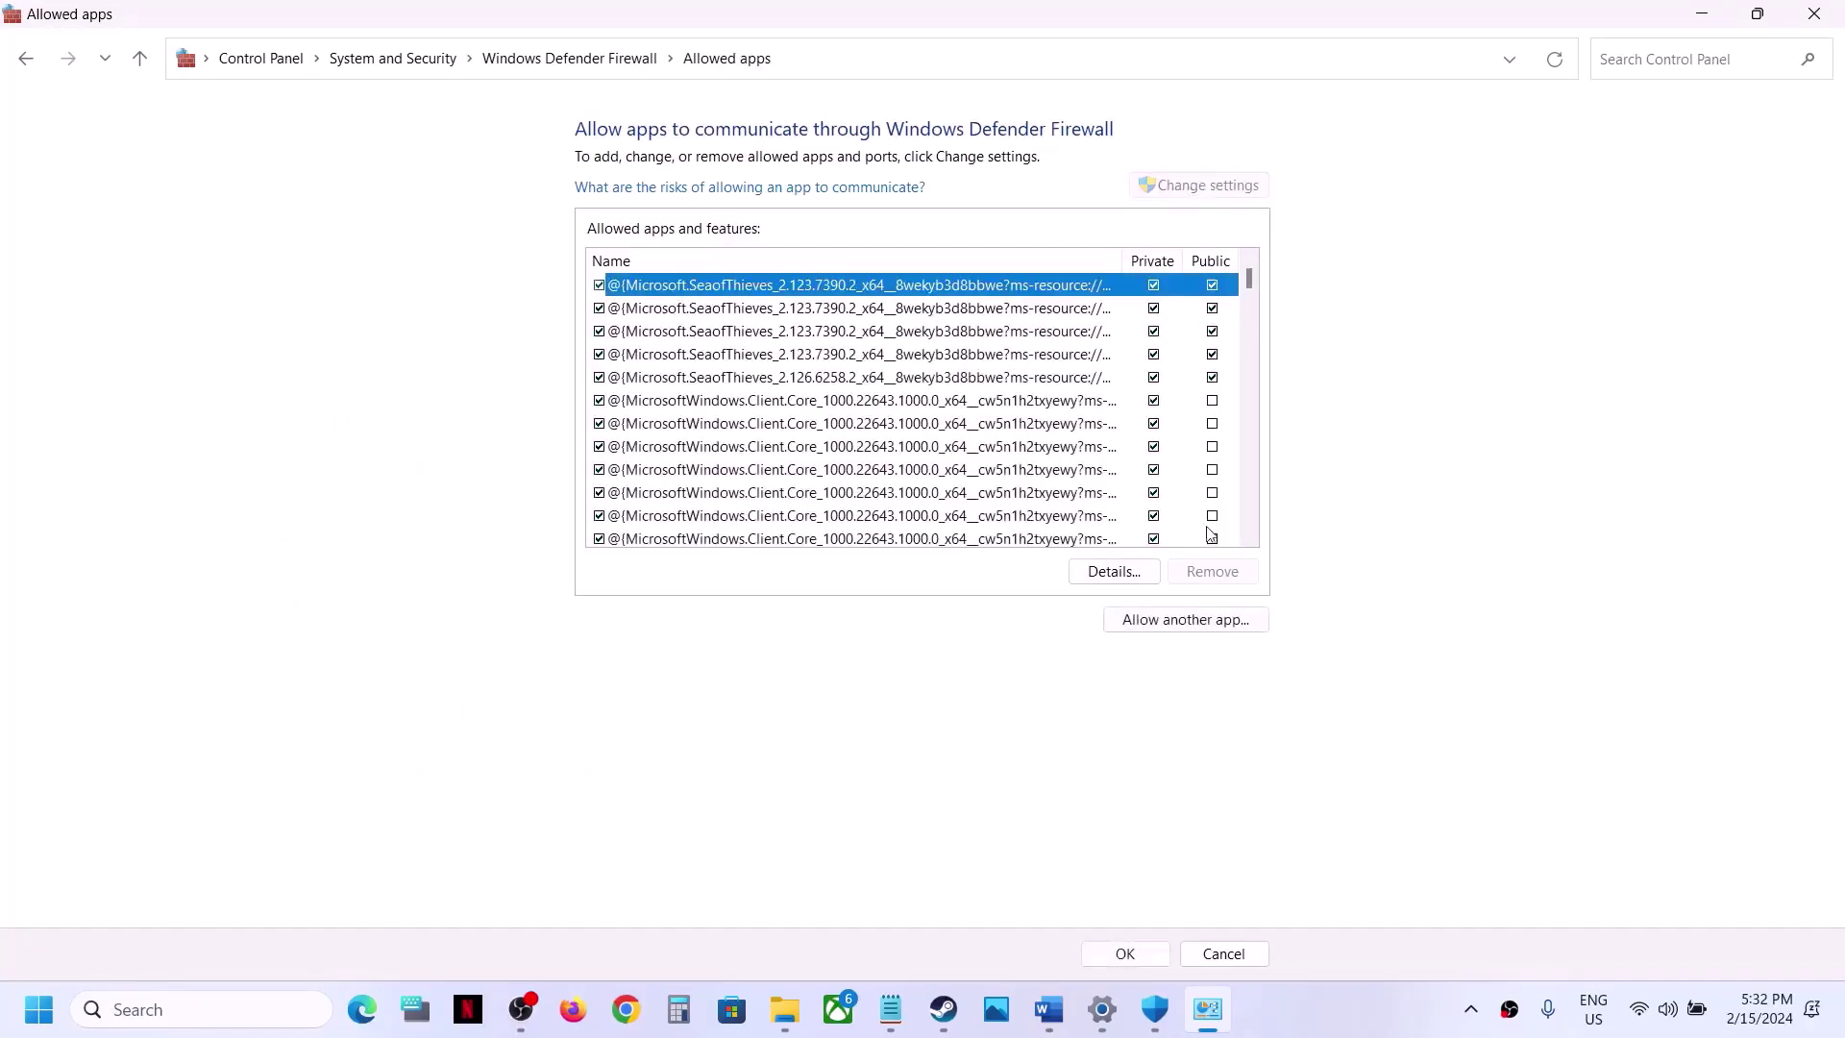
# Start allowing another app through the firewall and browse to C:\Program Files (x86) for its executable.
pyautogui.click(1163, 619)
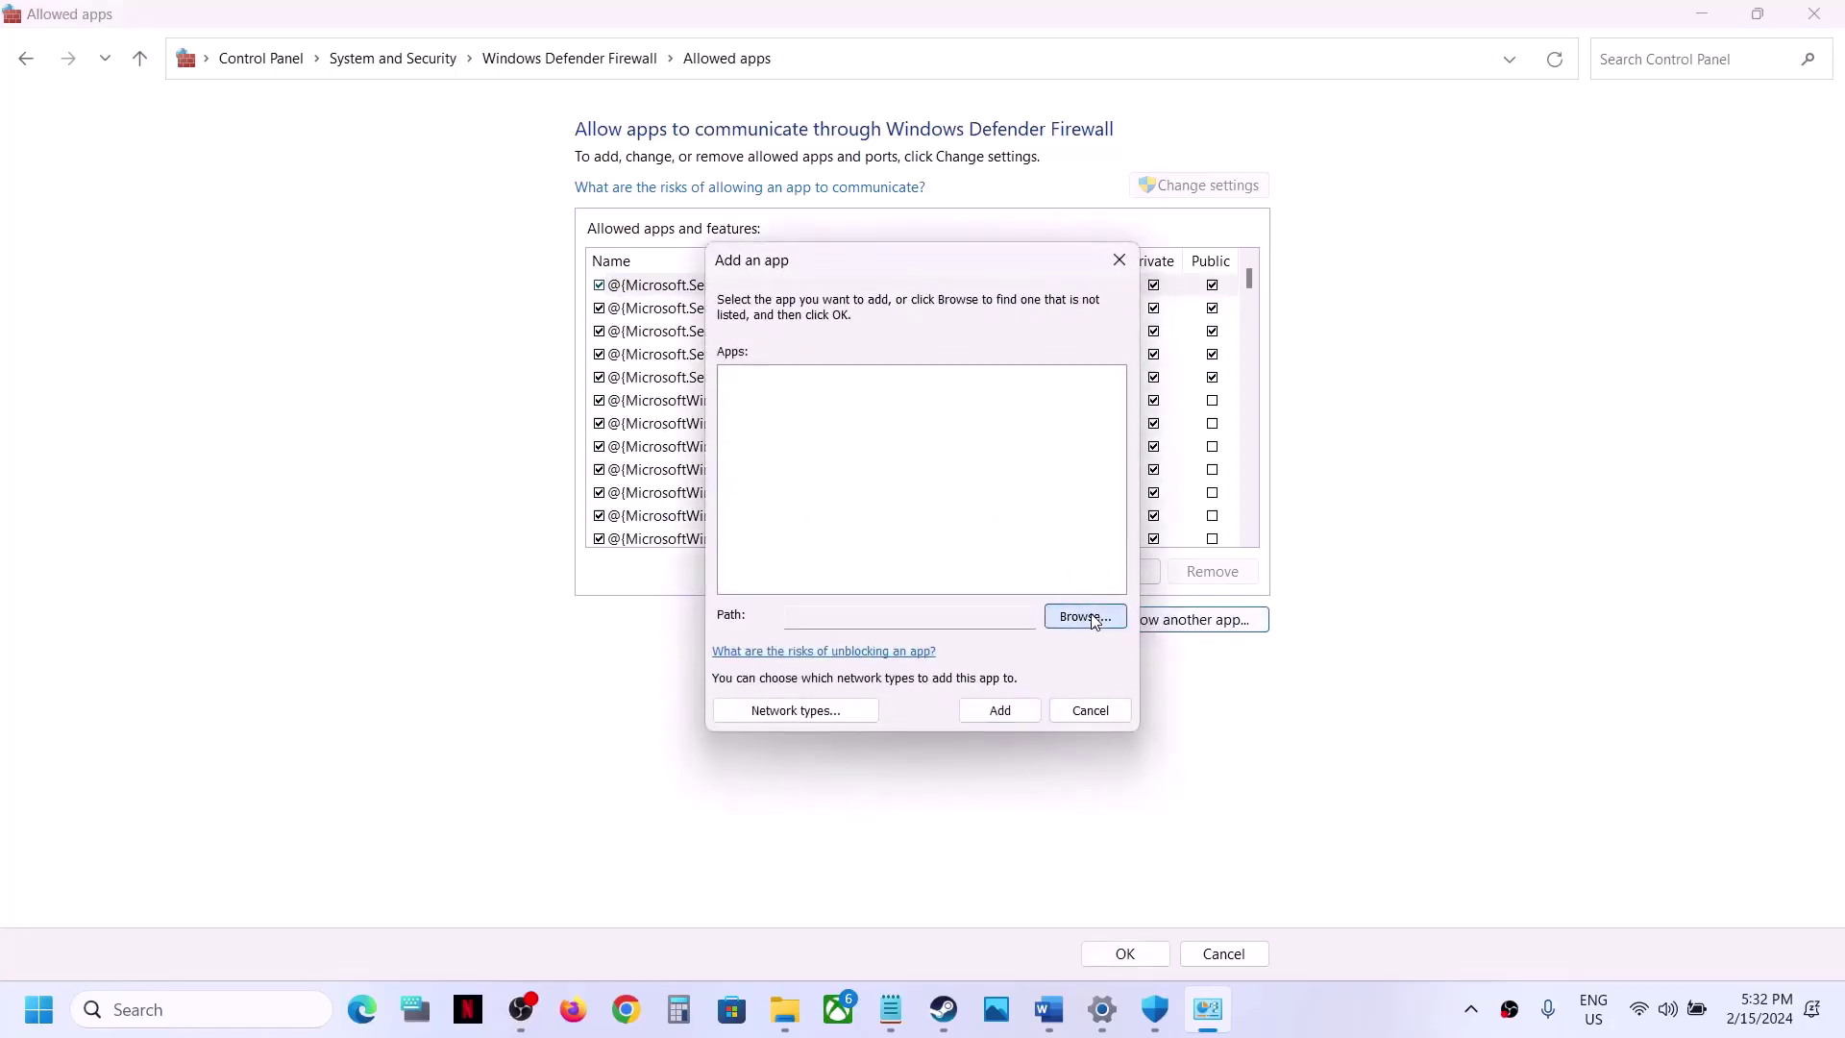
pyautogui.click(1088, 617)
pyautogui.scroll(-2, 805, 682)
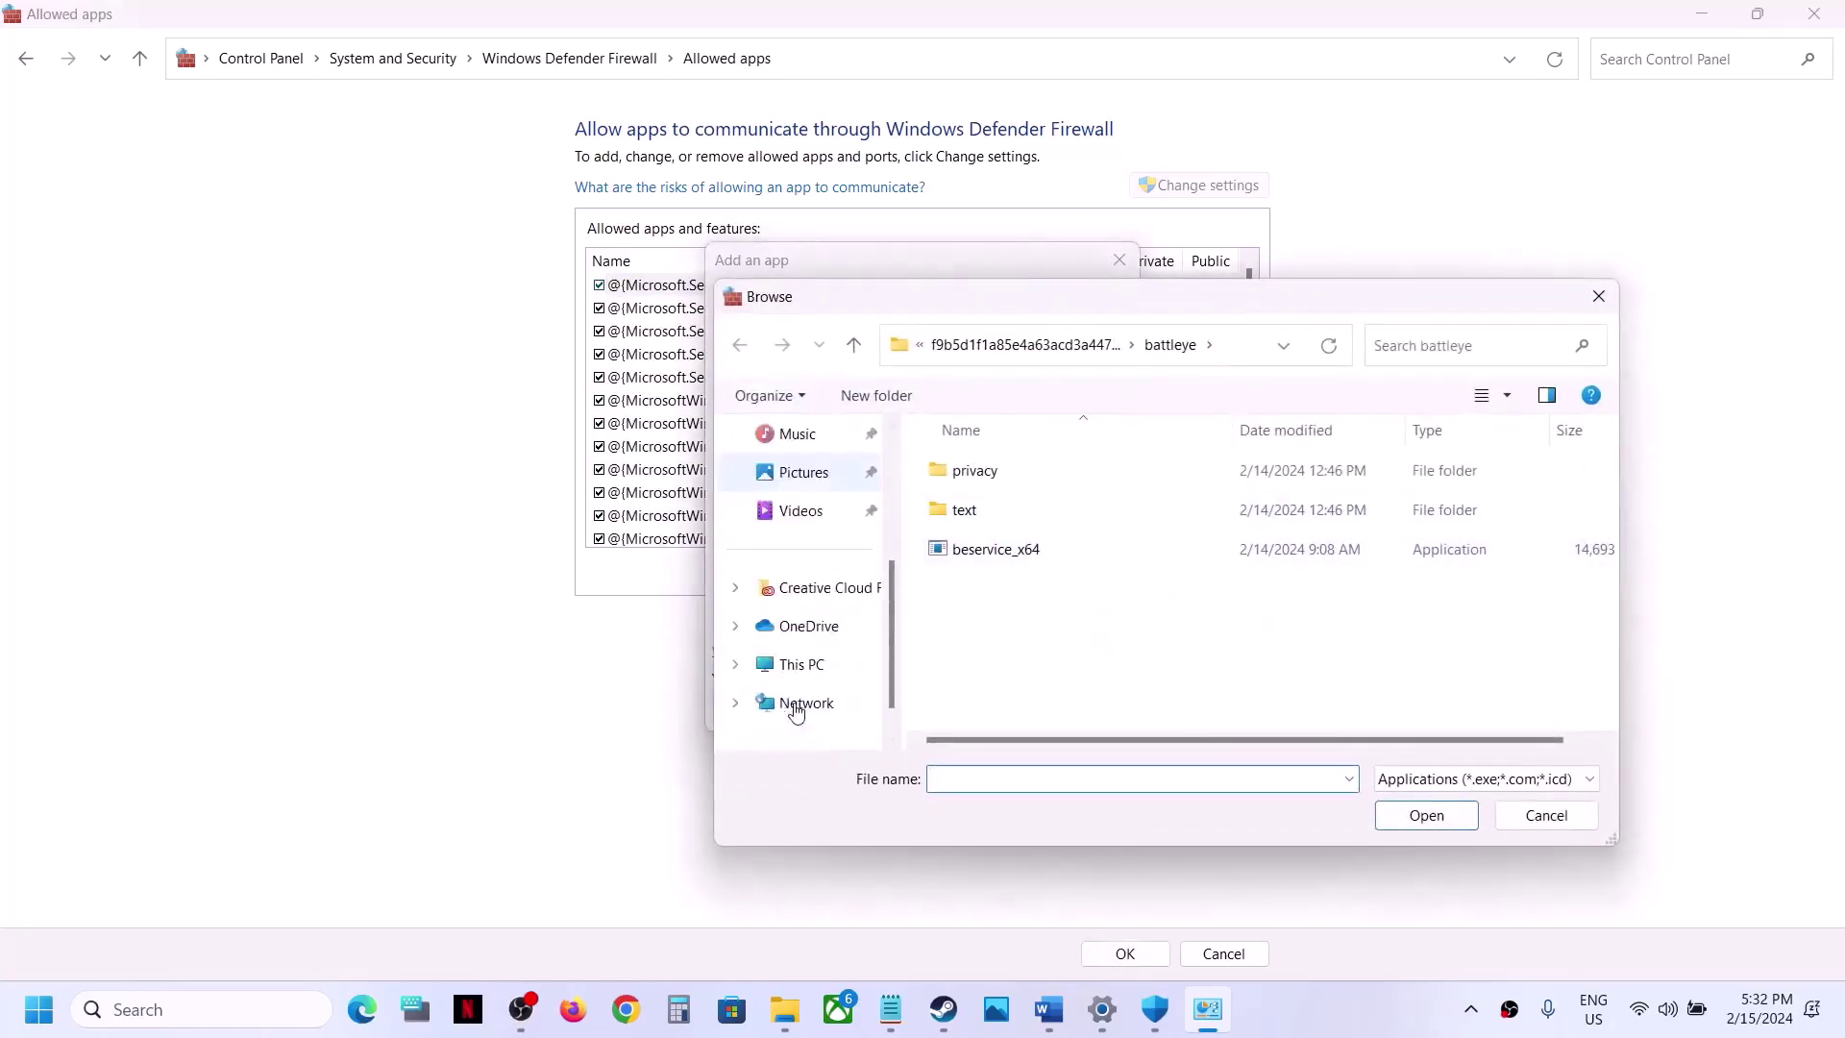
pyautogui.click(803, 665)
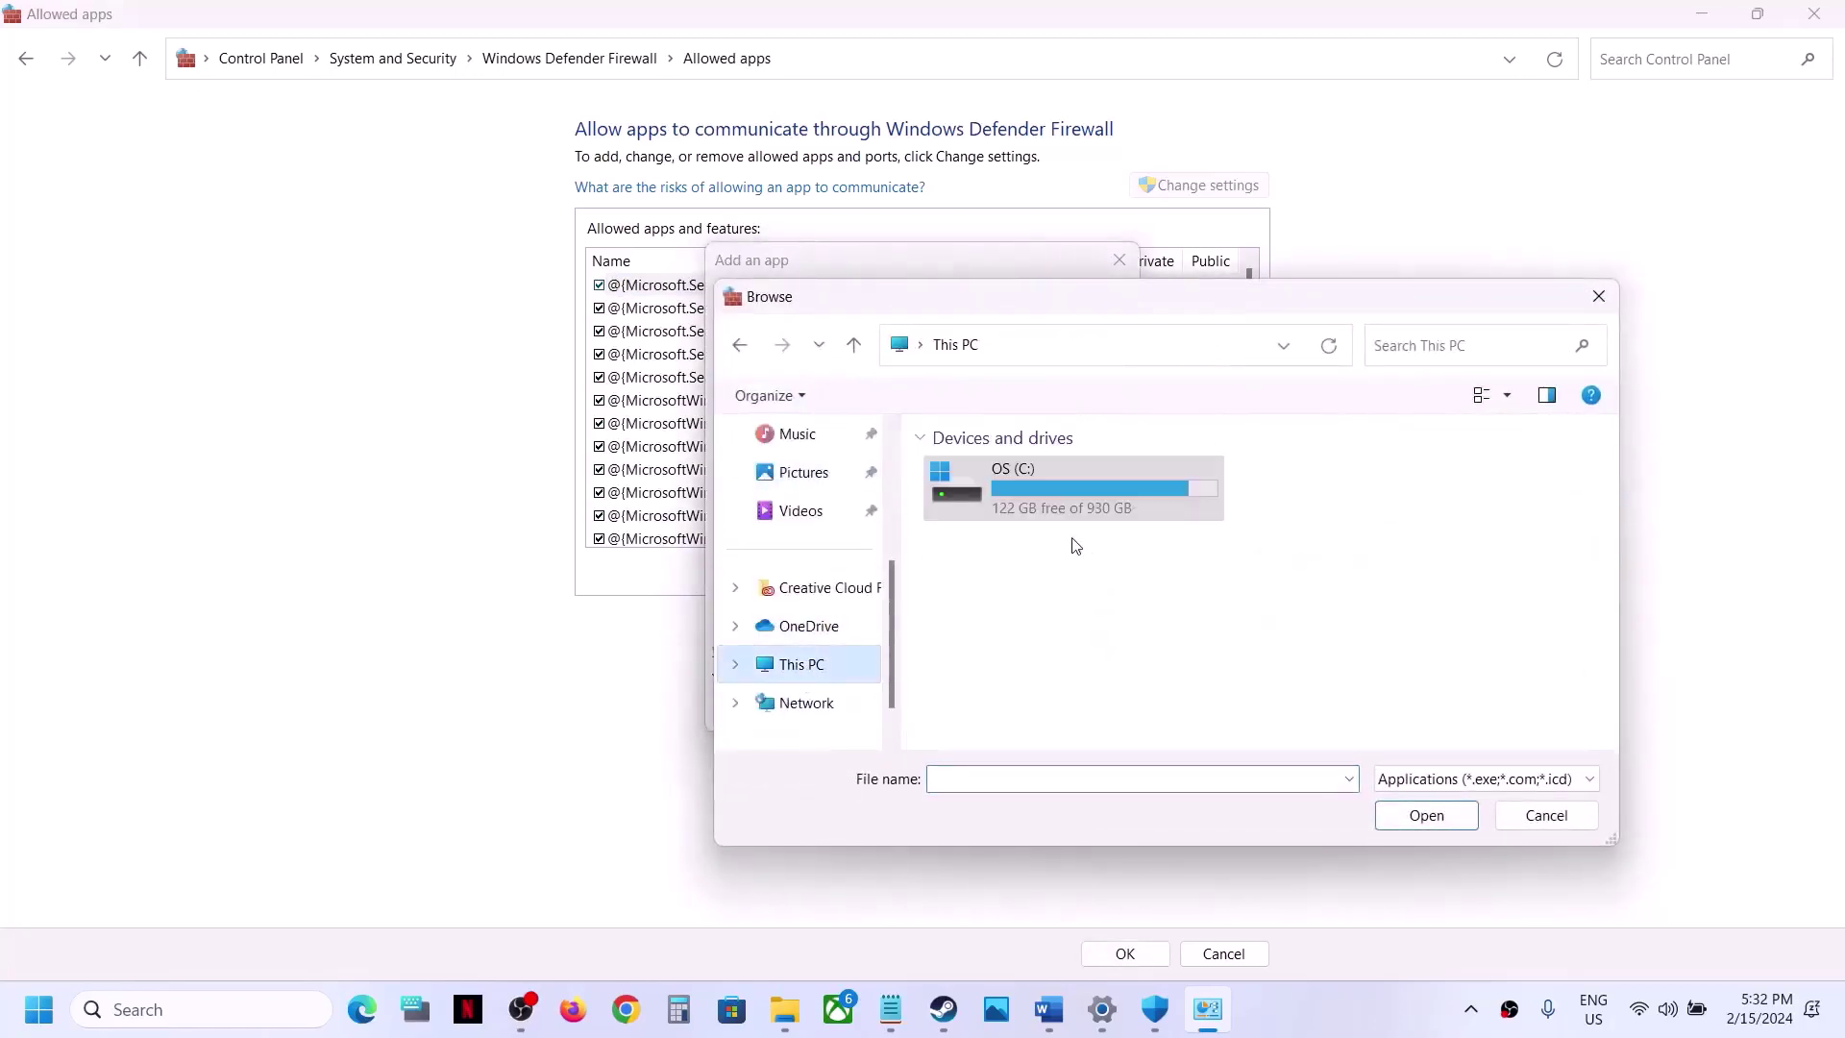
pyautogui.doubleClick(1053, 492)
pyautogui.scroll(-3, 1017, 625)
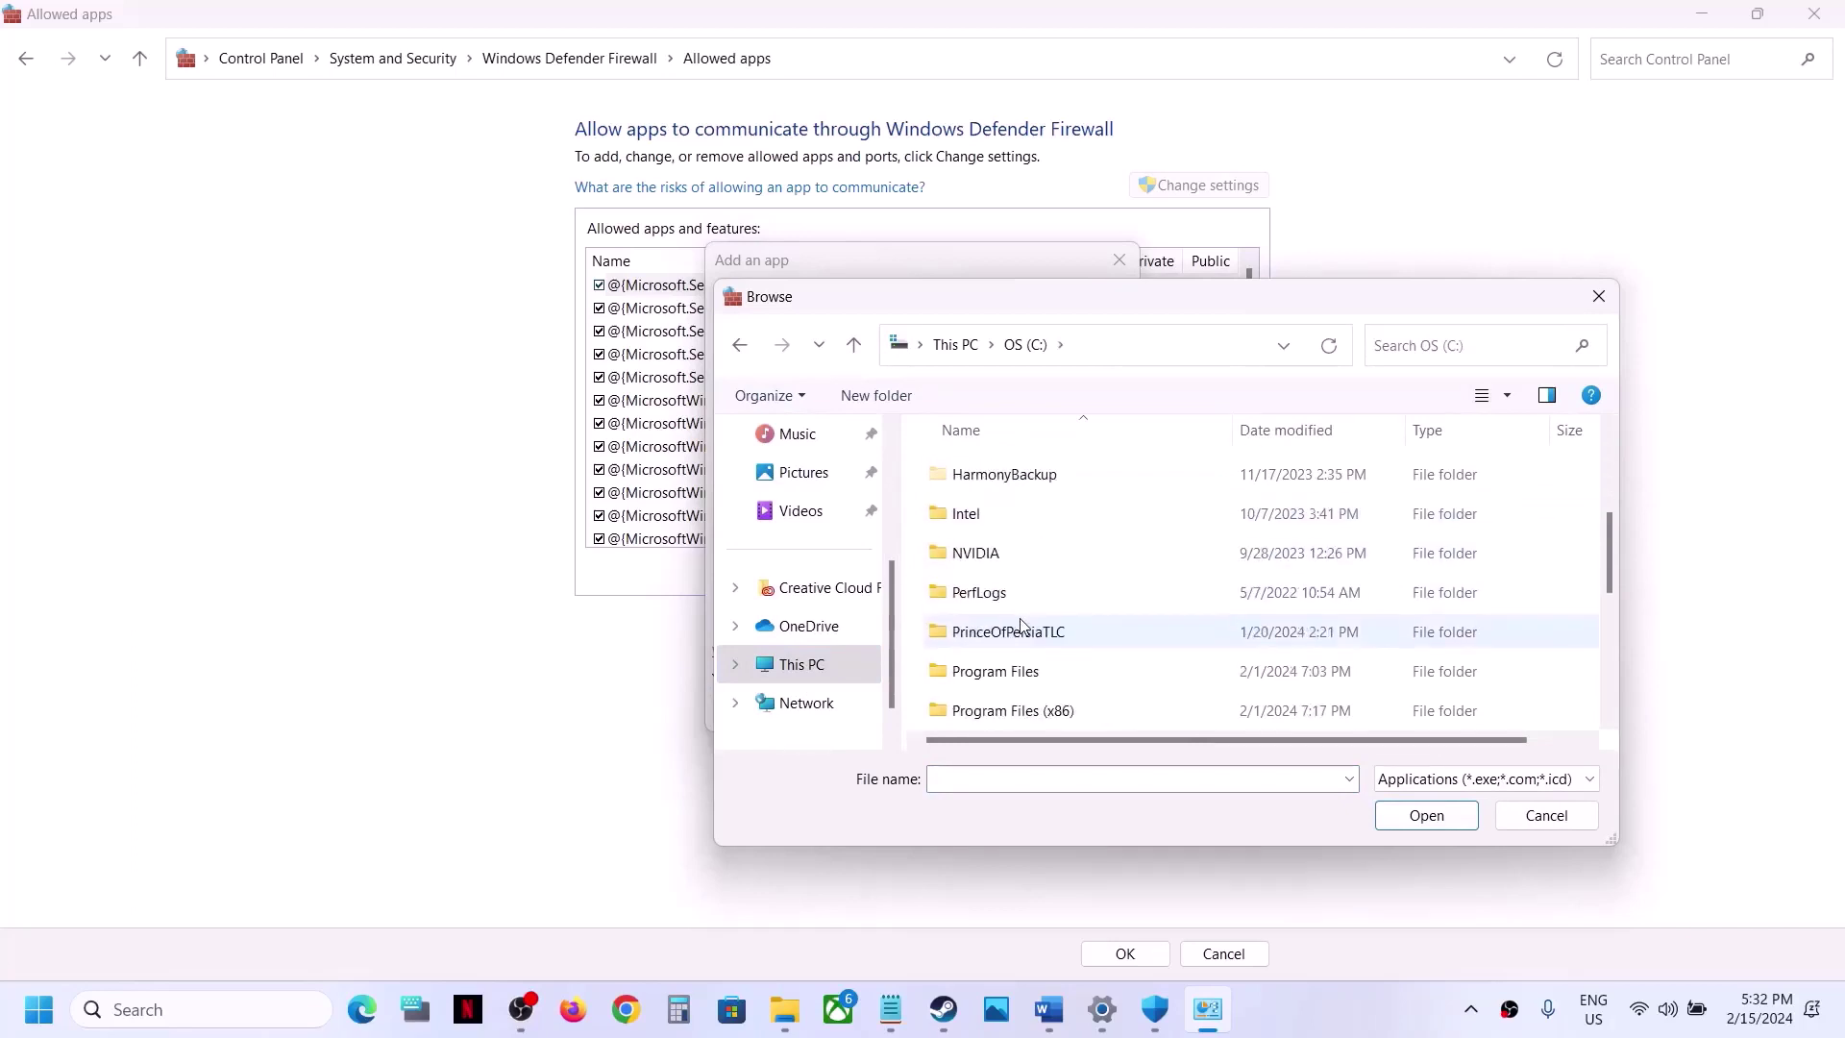
pyautogui.doubleClick(1017, 712)
# Browse to Steam\steamapps\common and open the Tomb Raider I-III Remastered folder.
pyautogui.press('s')
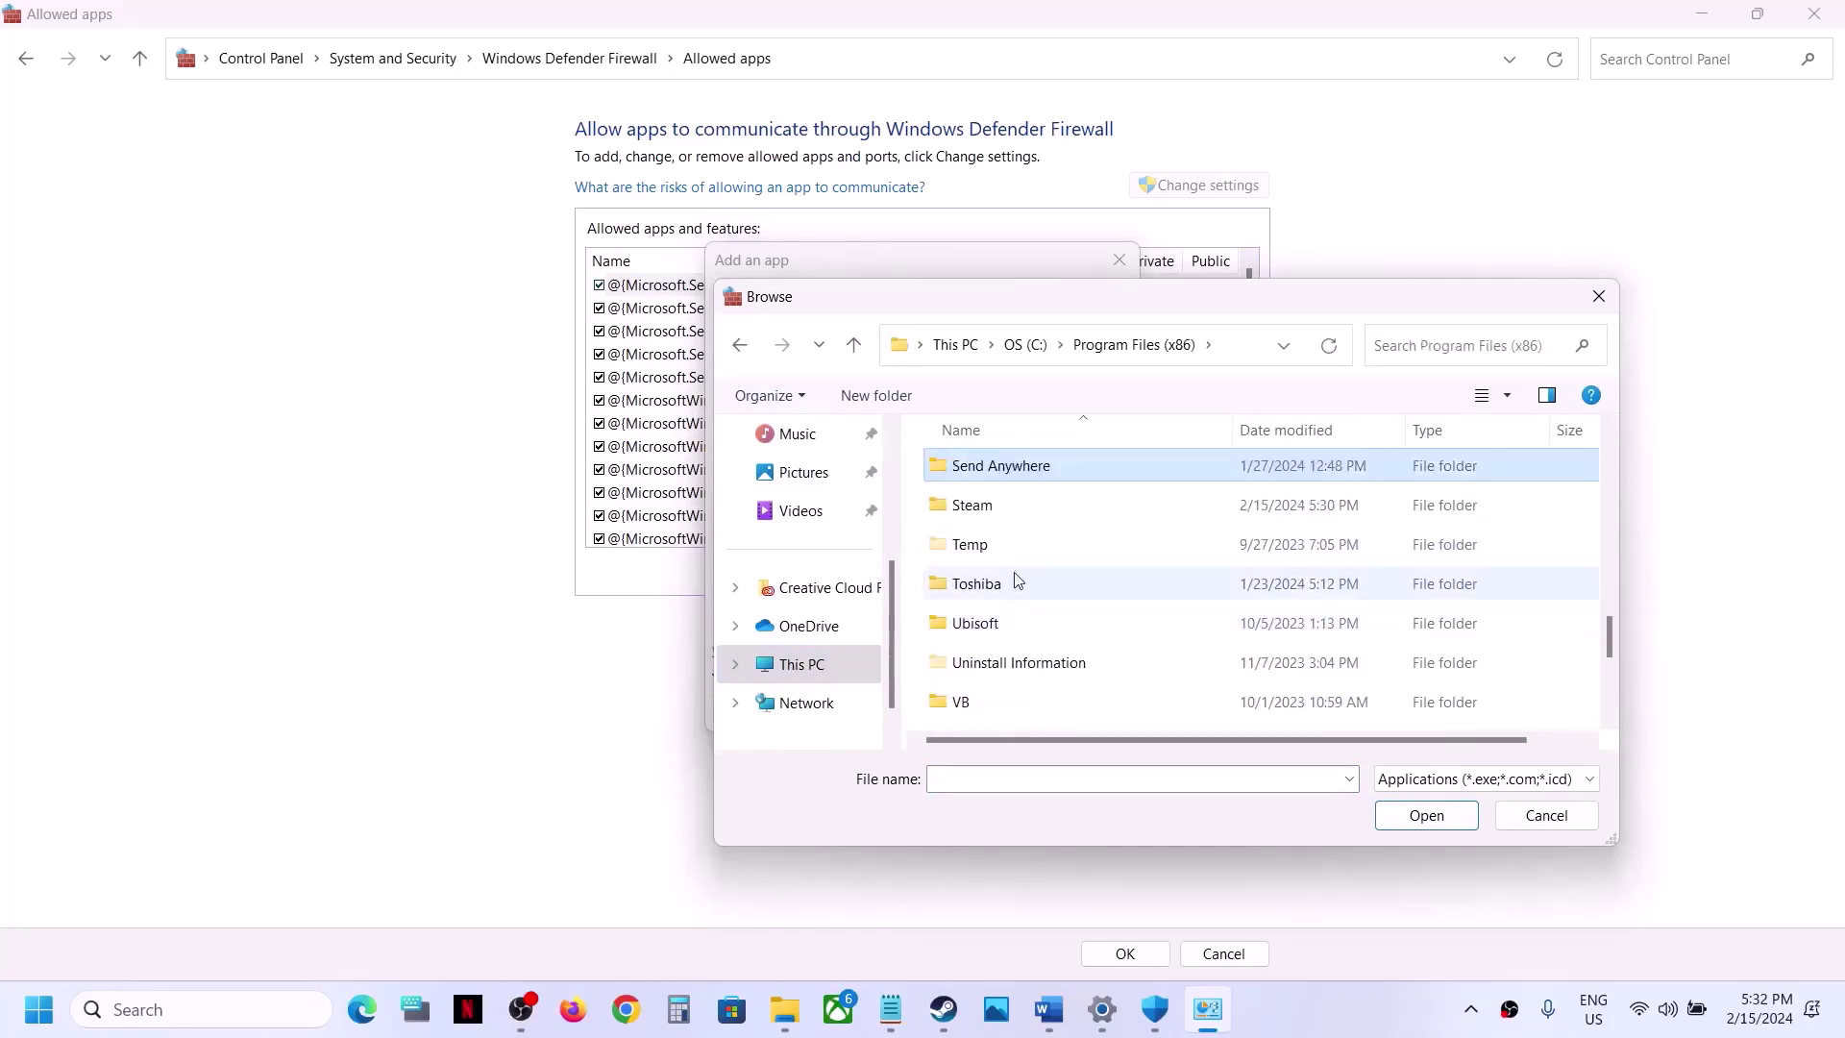
pyautogui.doubleClick(1001, 505)
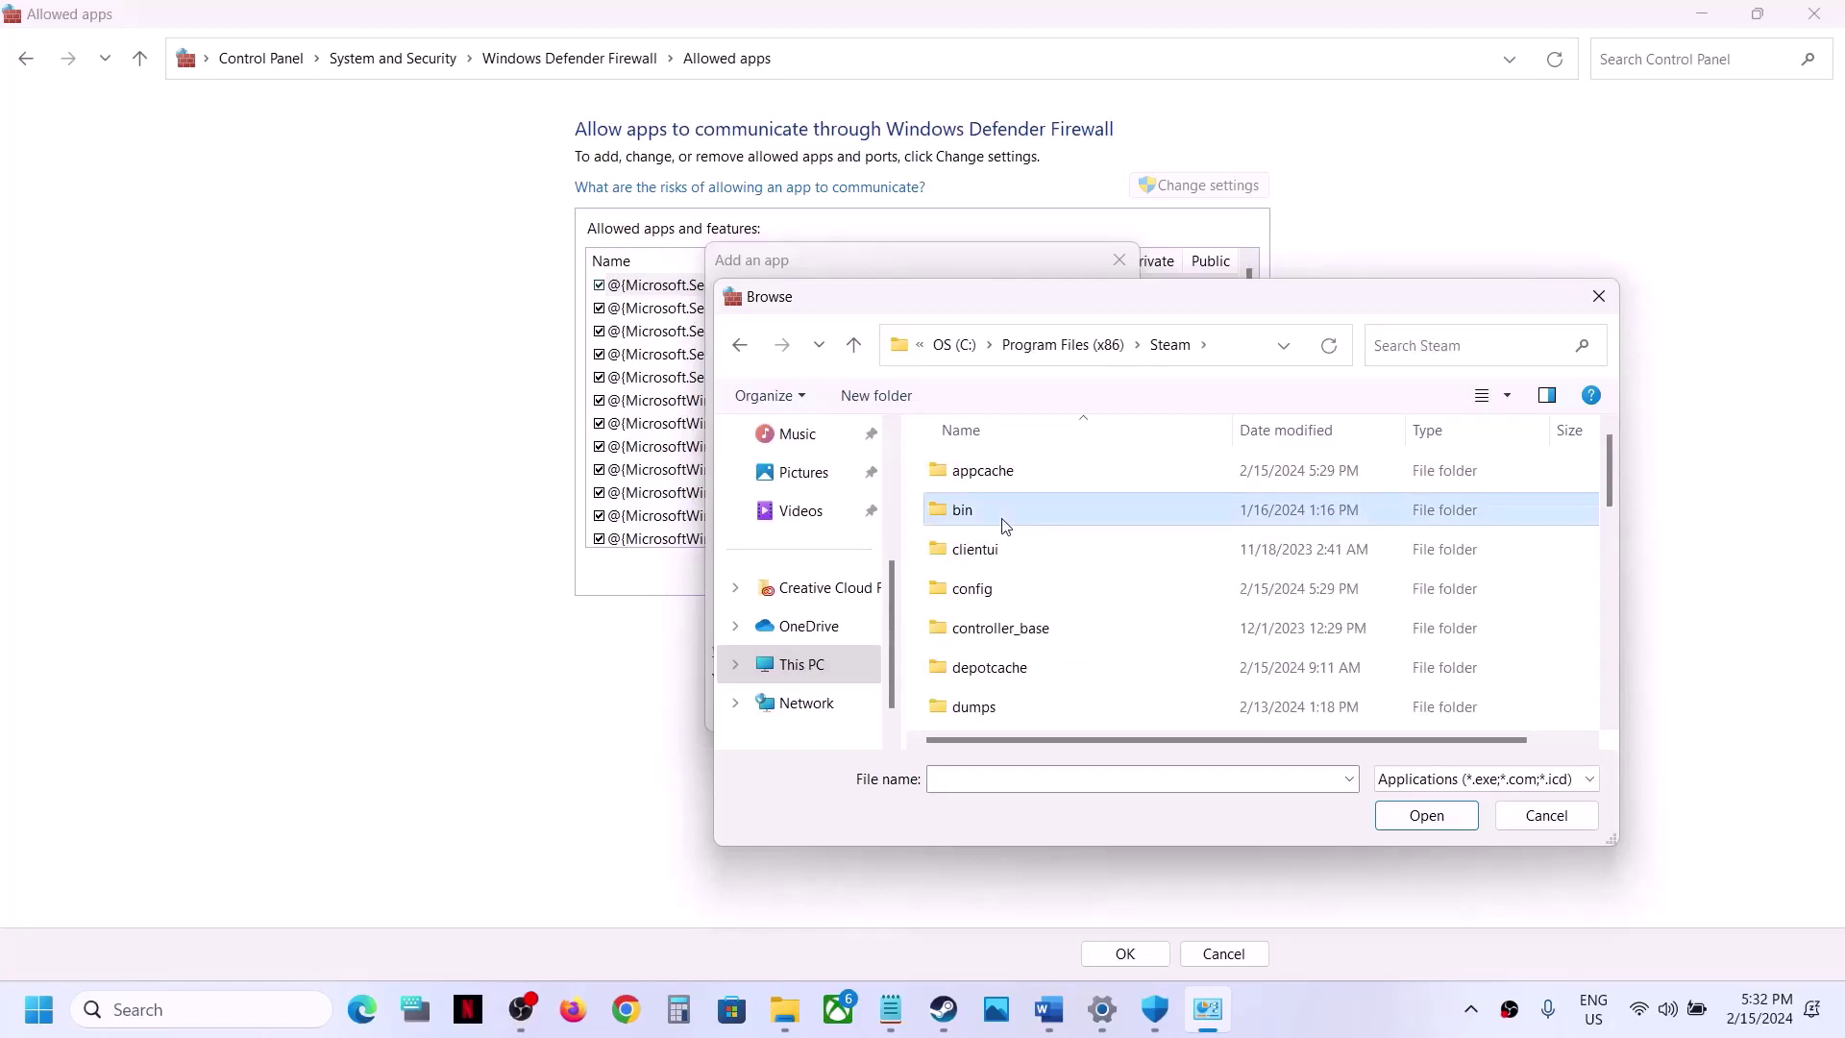
pyautogui.press('s')
pyautogui.doubleClick(1013, 510)
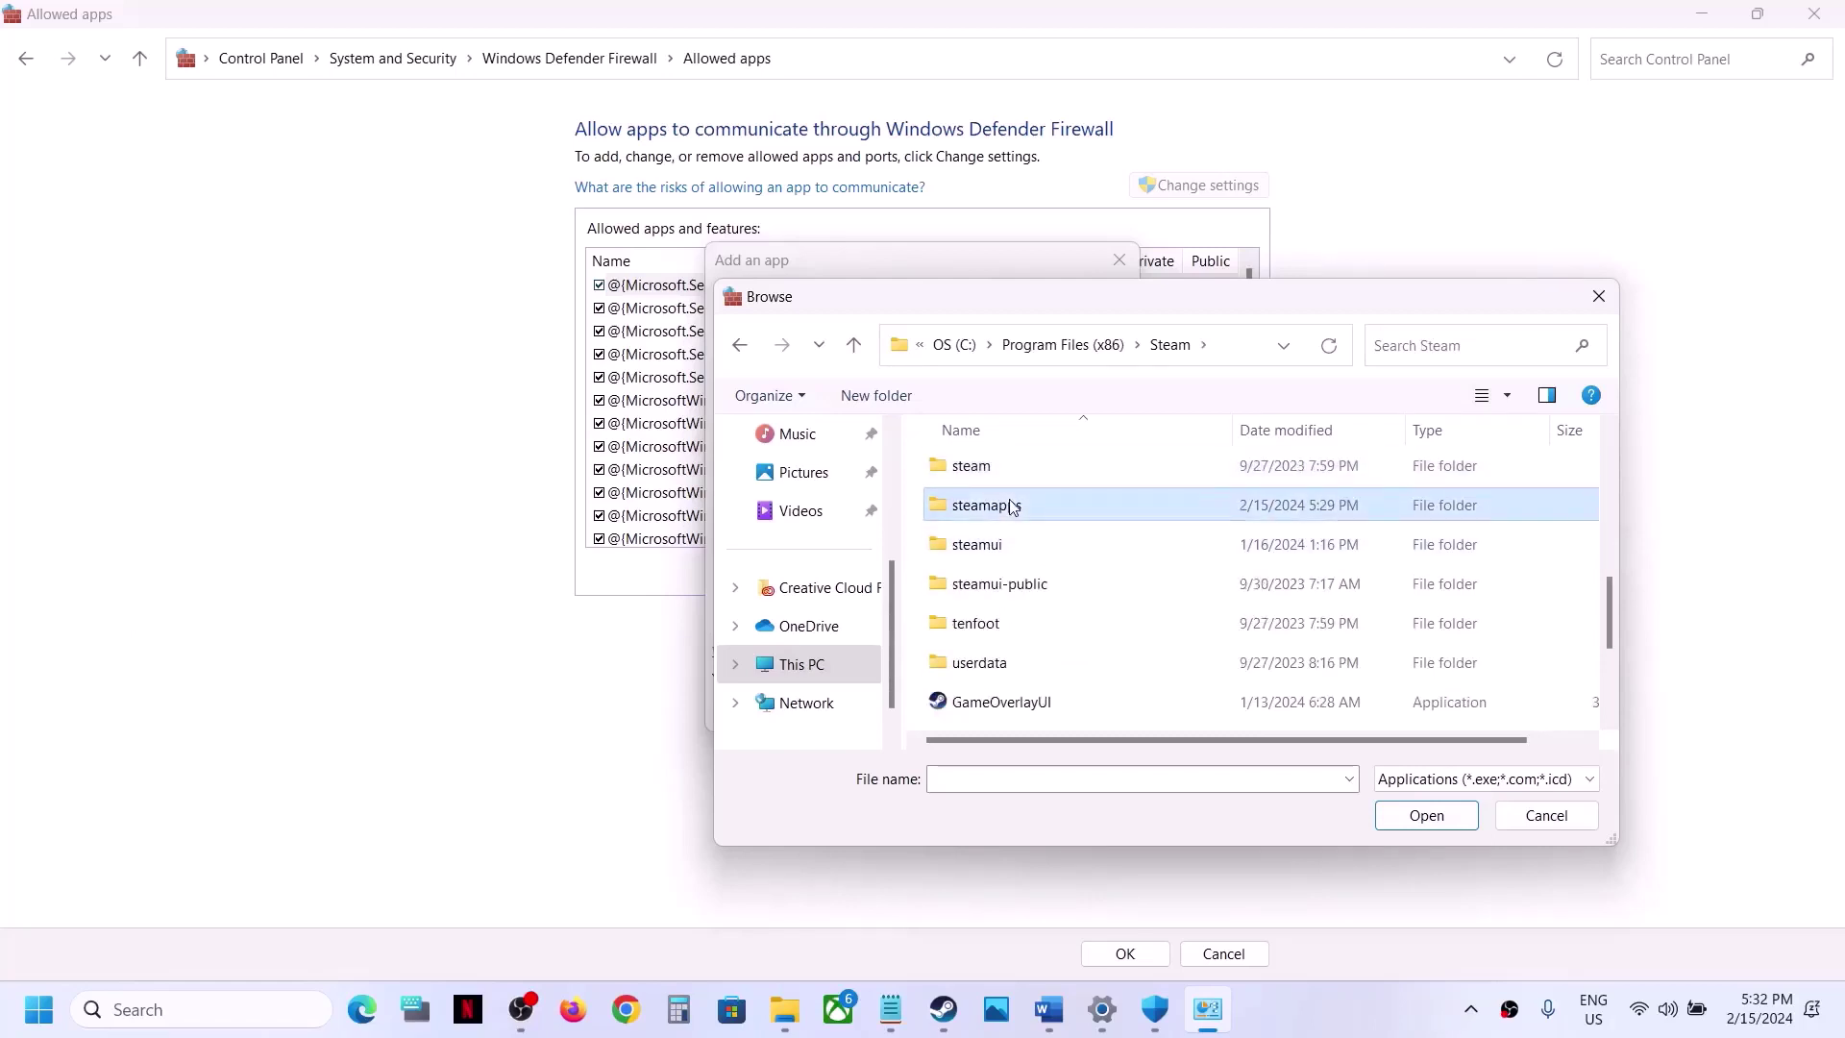
pyautogui.doubleClick(990, 473)
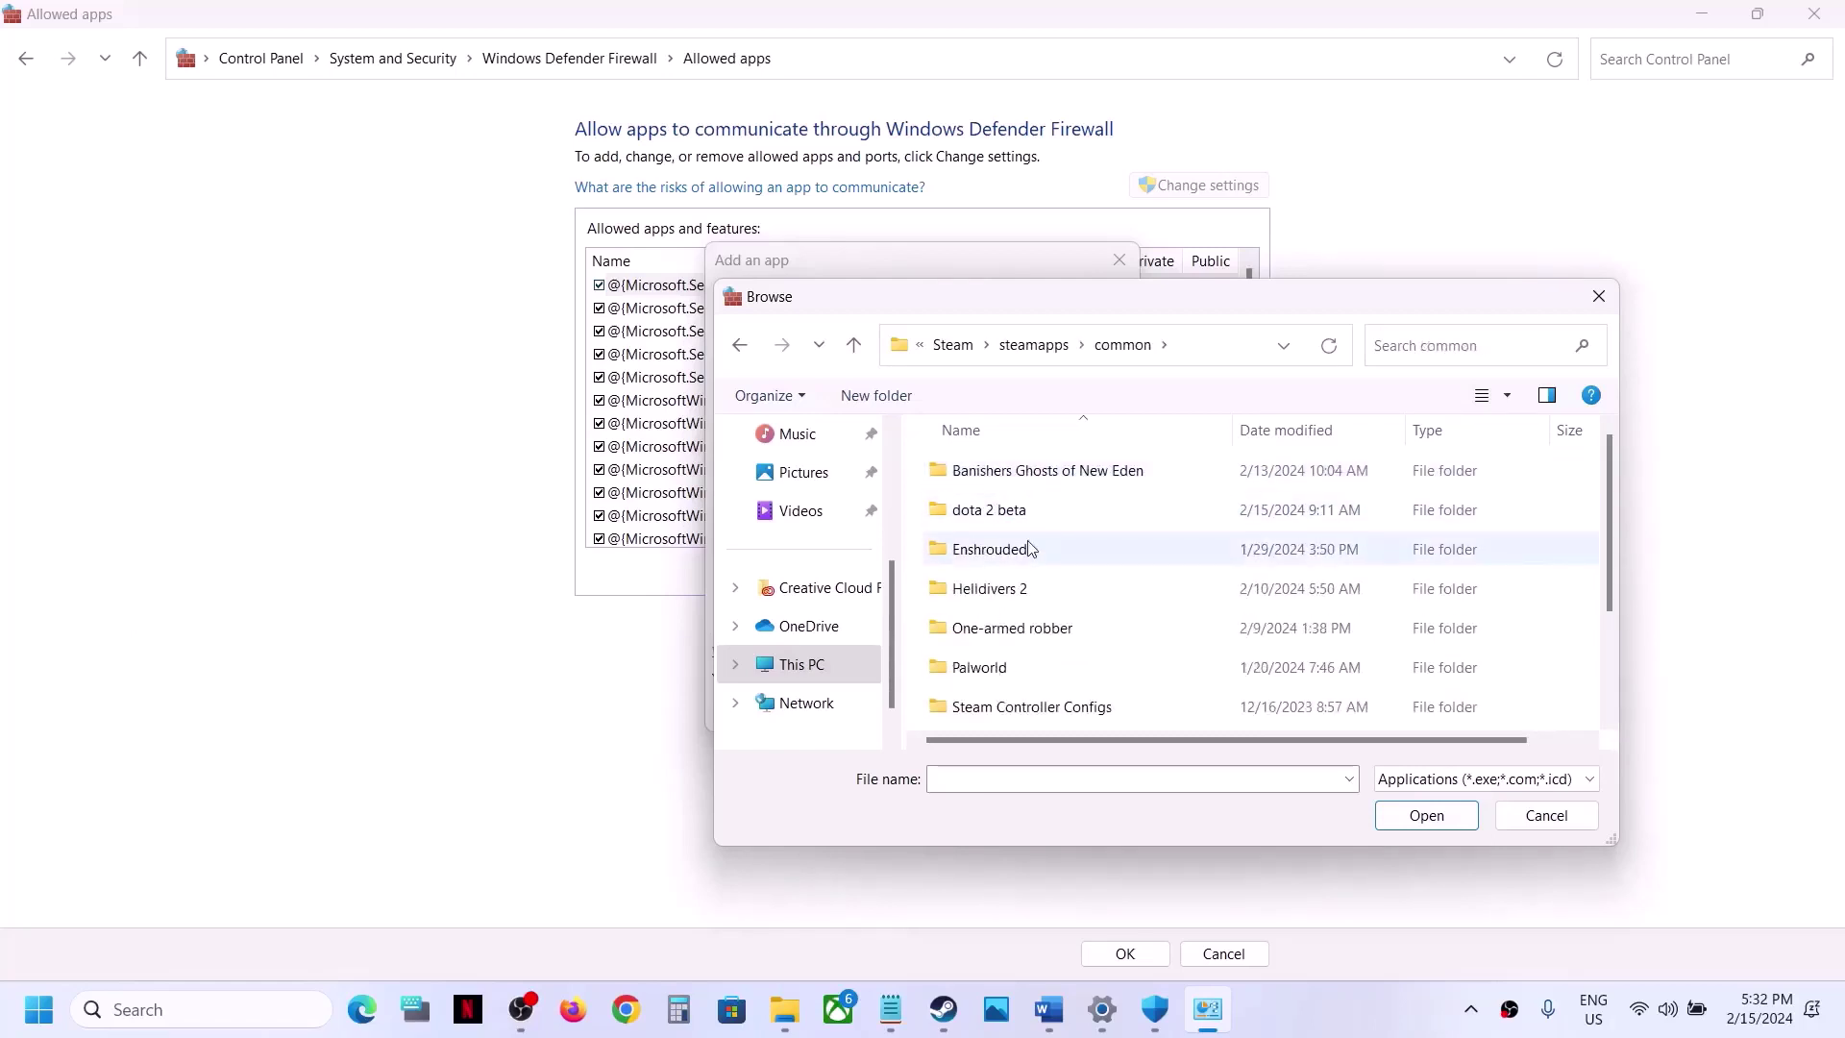
pyautogui.scroll(-2, 1029, 576)
pyautogui.click(1015, 724)
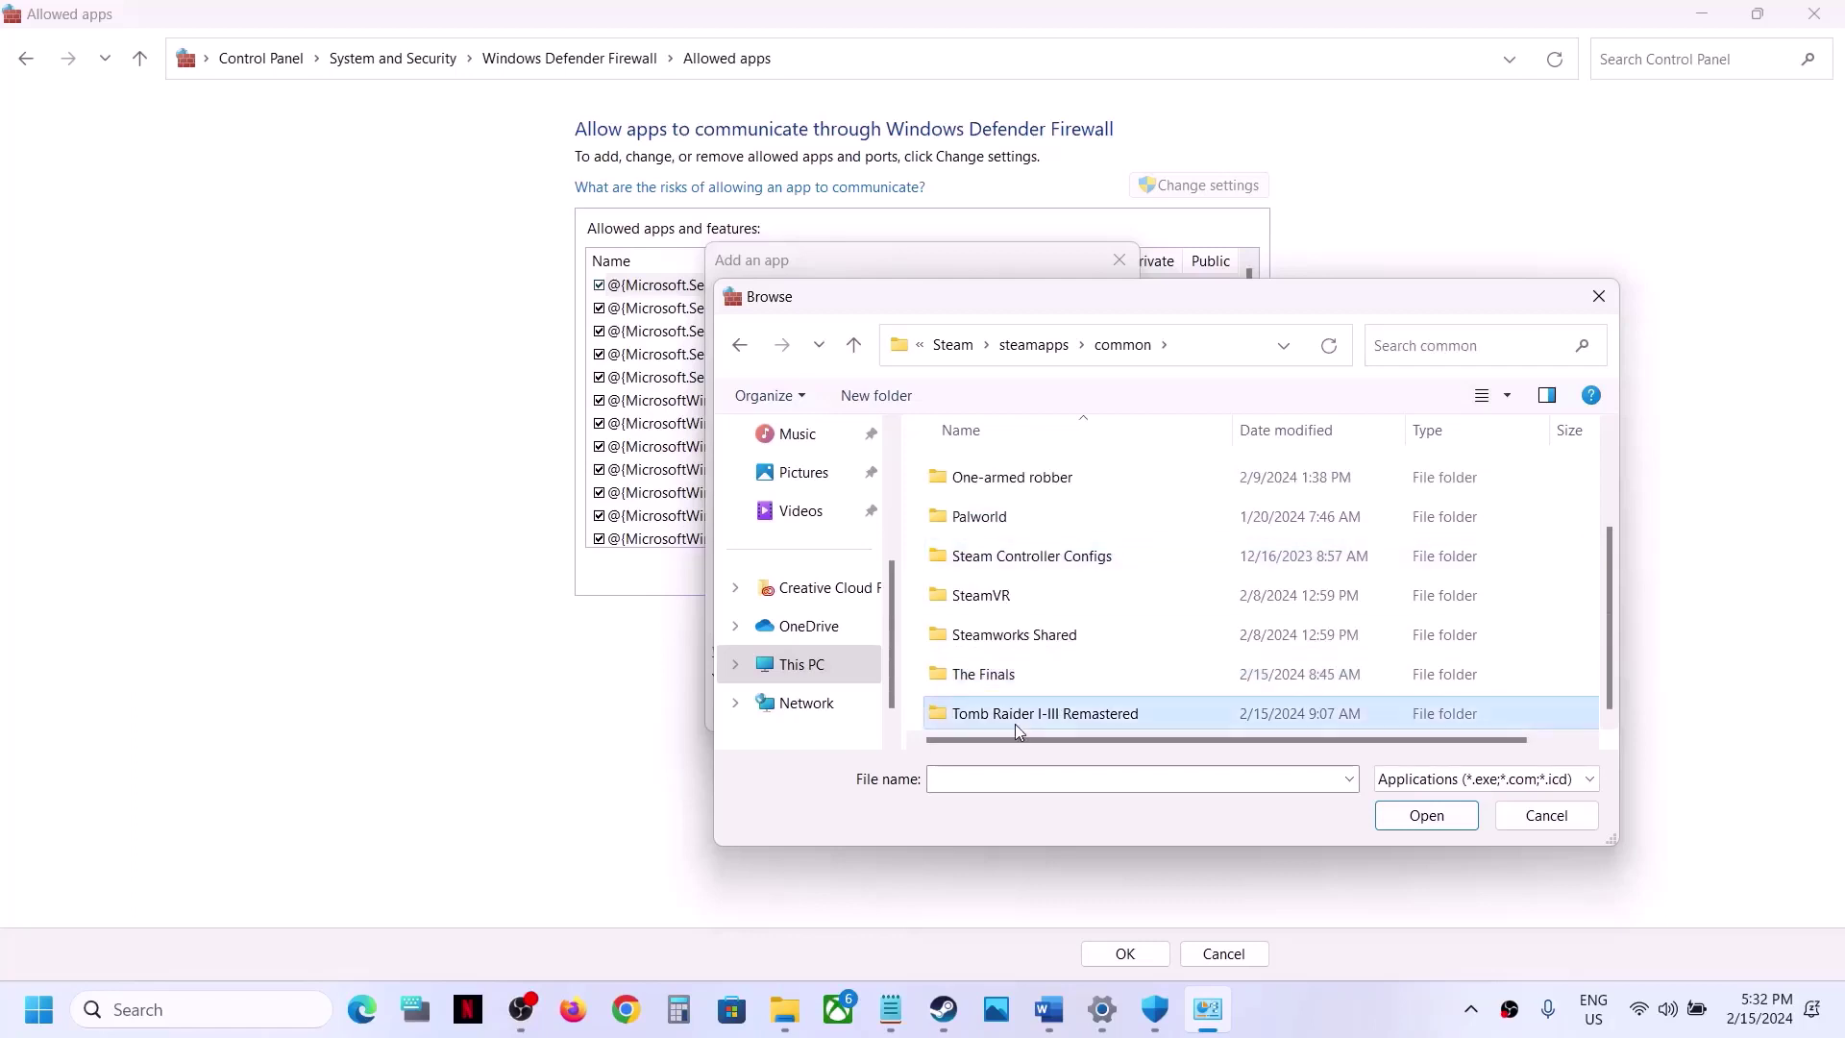
pyautogui.doubleClick(1015, 723)
# Try to add the tomb123 application to the firewall's allowed apps, and leave the add dialog.
pyautogui.click(987, 642)
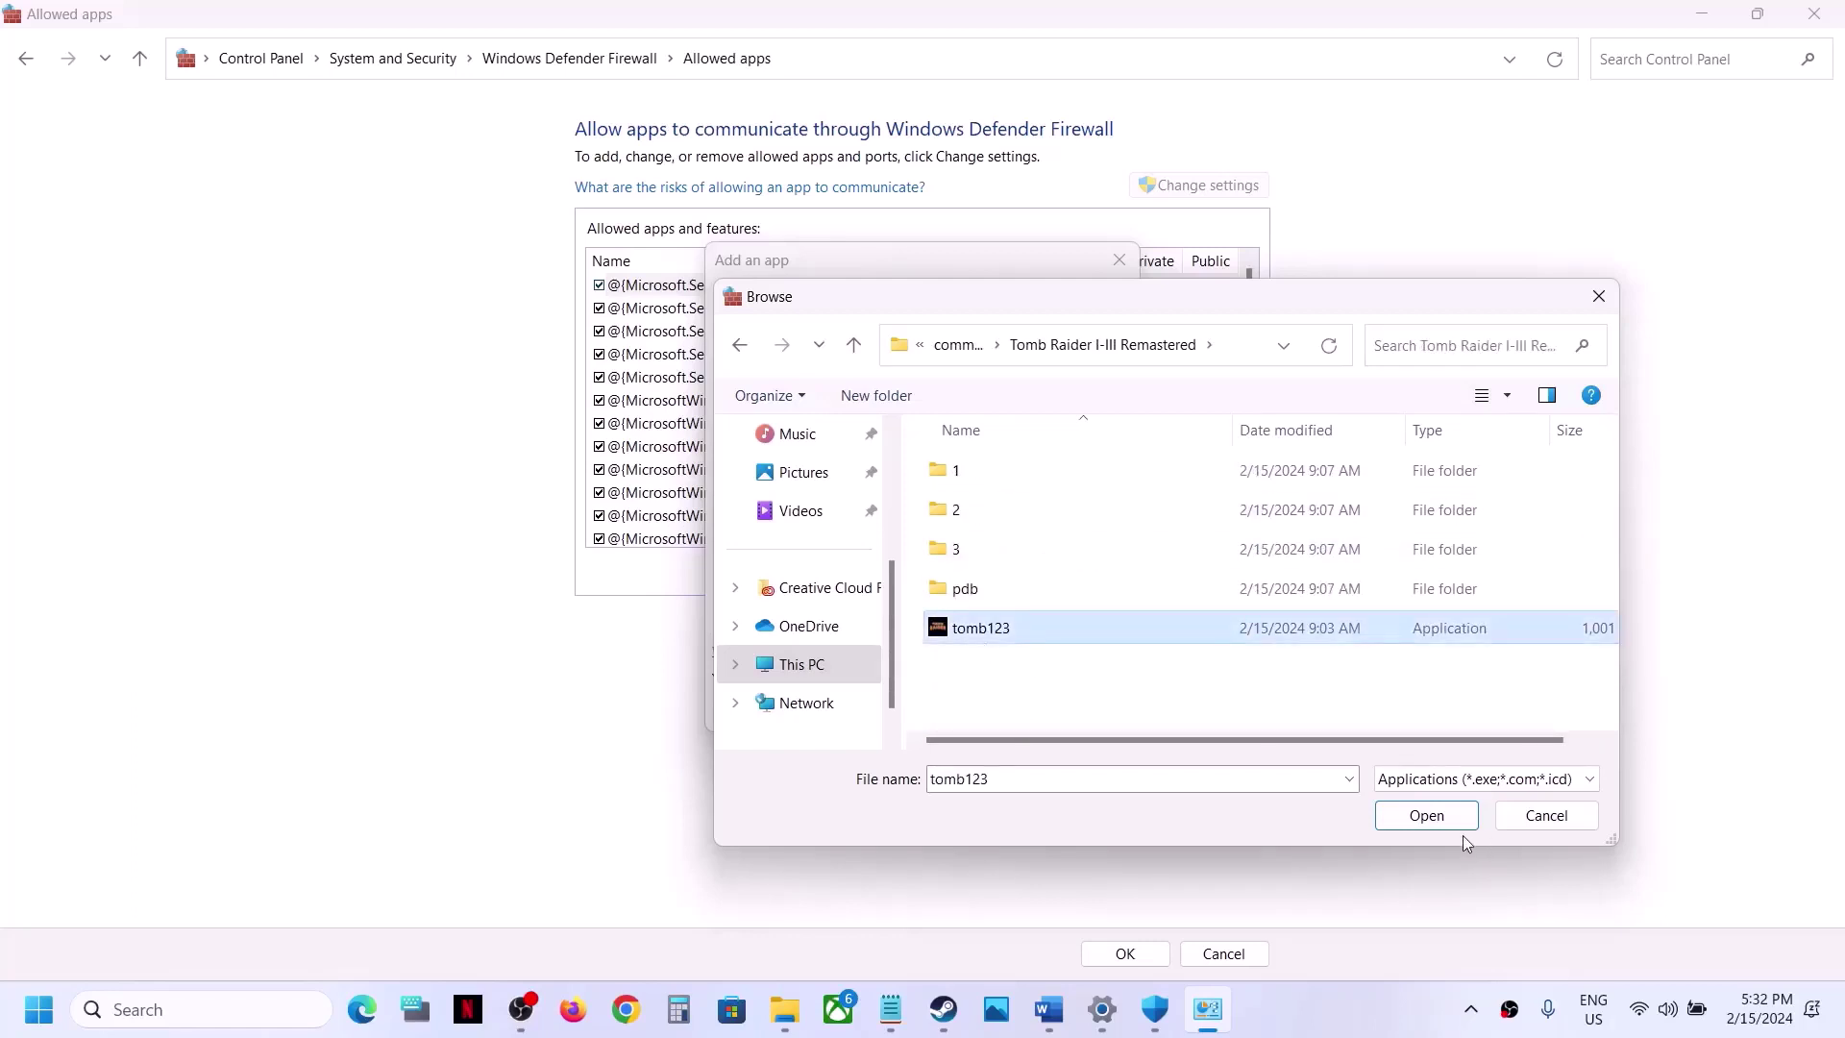
pyautogui.click(1442, 817)
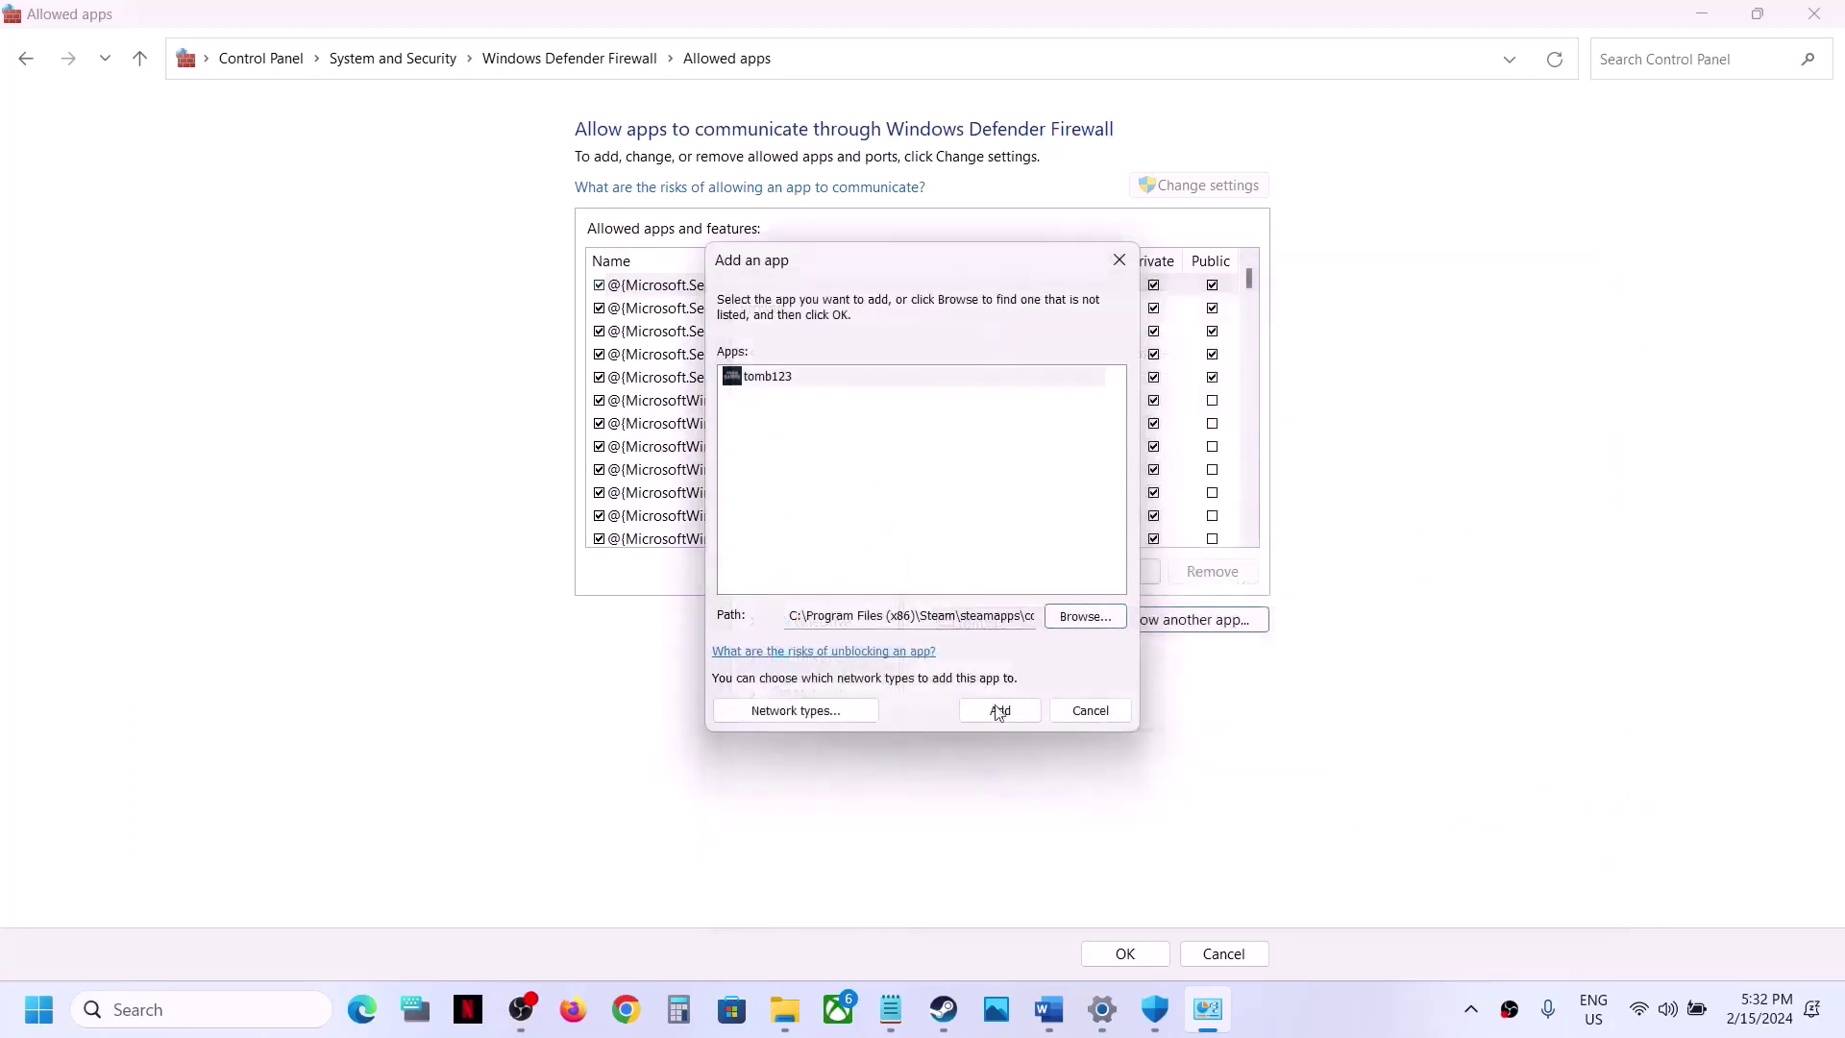
pyautogui.click(1001, 716)
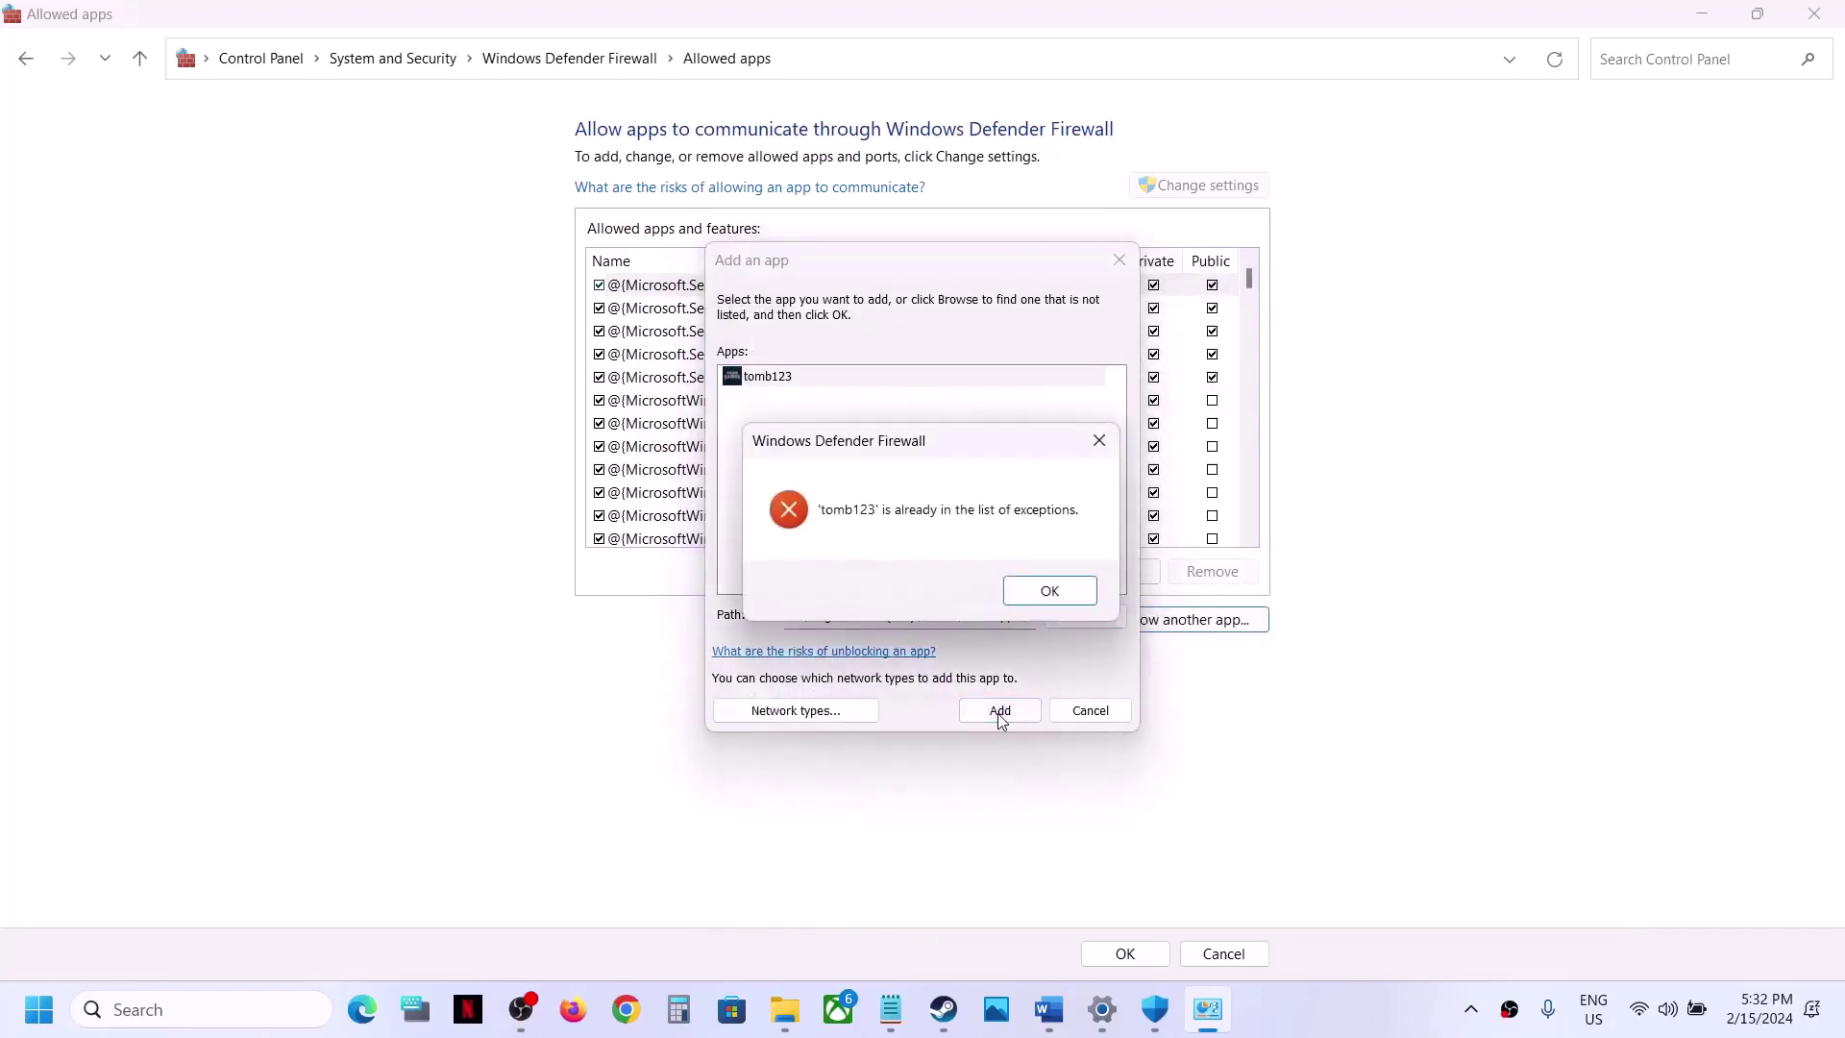
pyautogui.click(1032, 594)
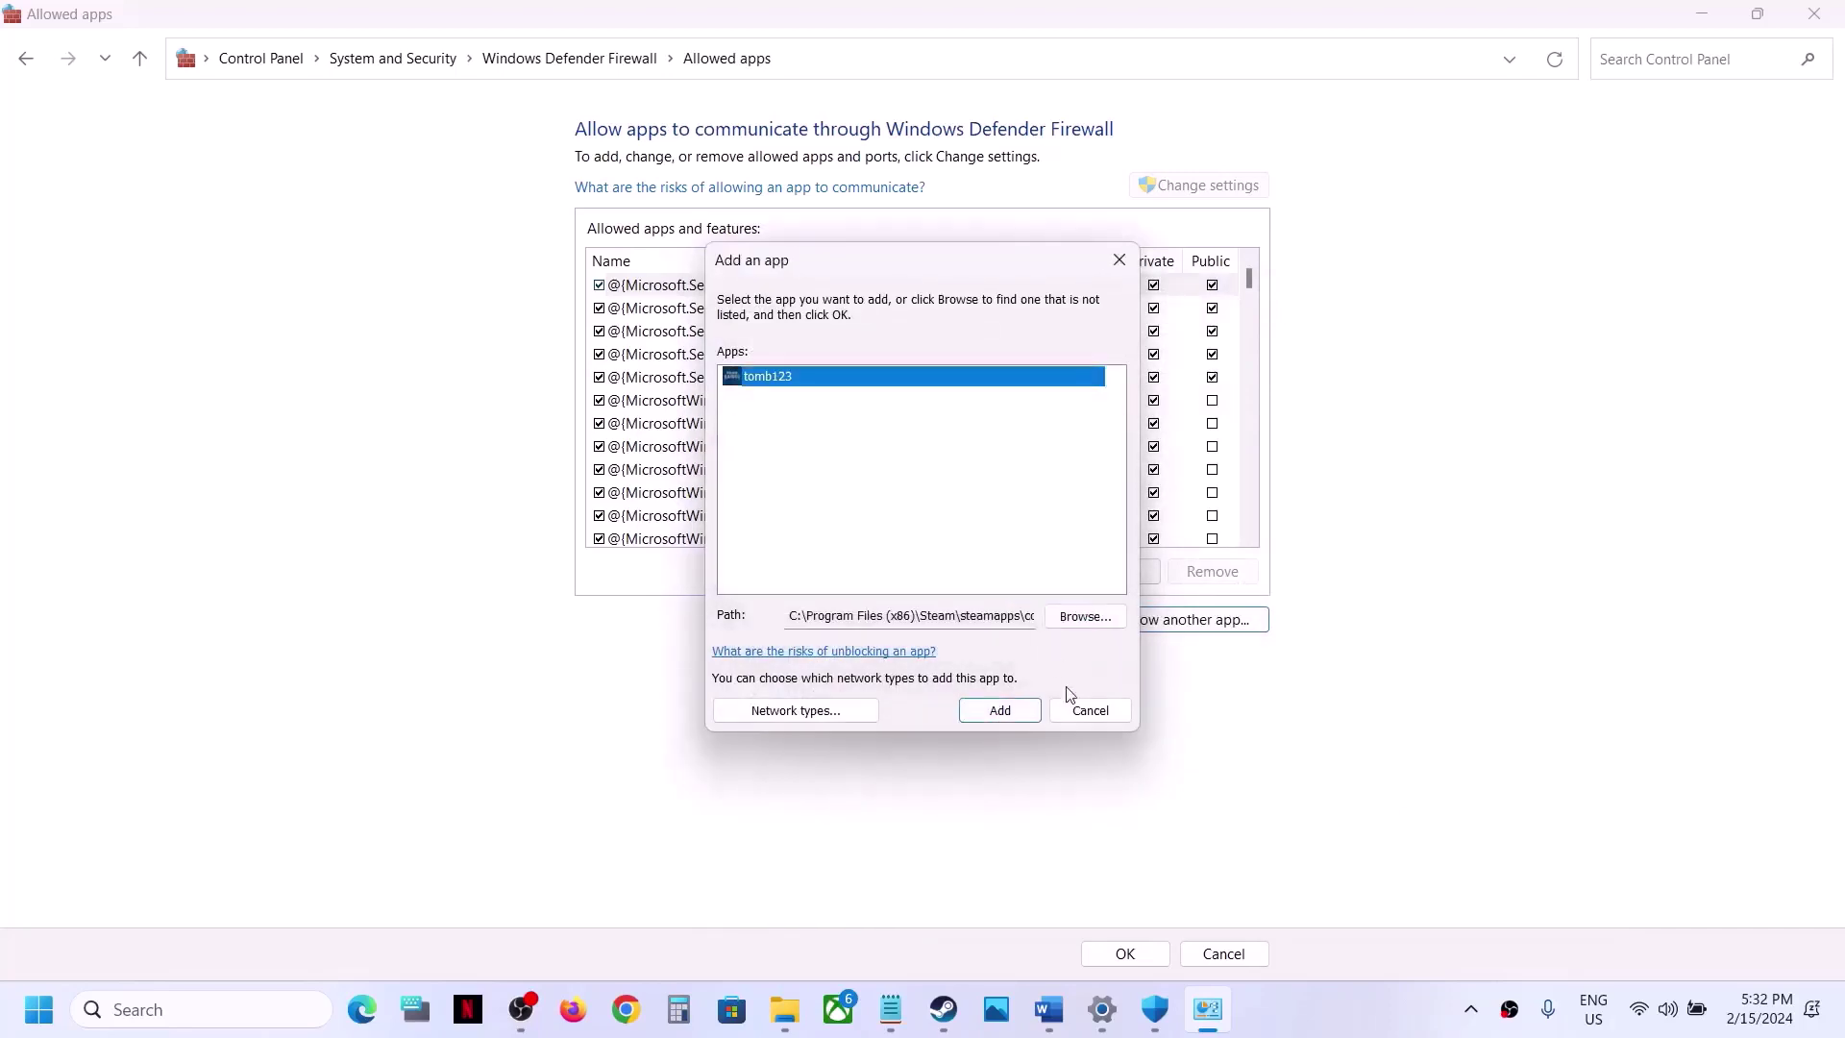
pyautogui.click(1070, 713)
# Check the entries beginning with T in the firewall's allowed apps list and confirm the list.
pyautogui.click(920, 502)
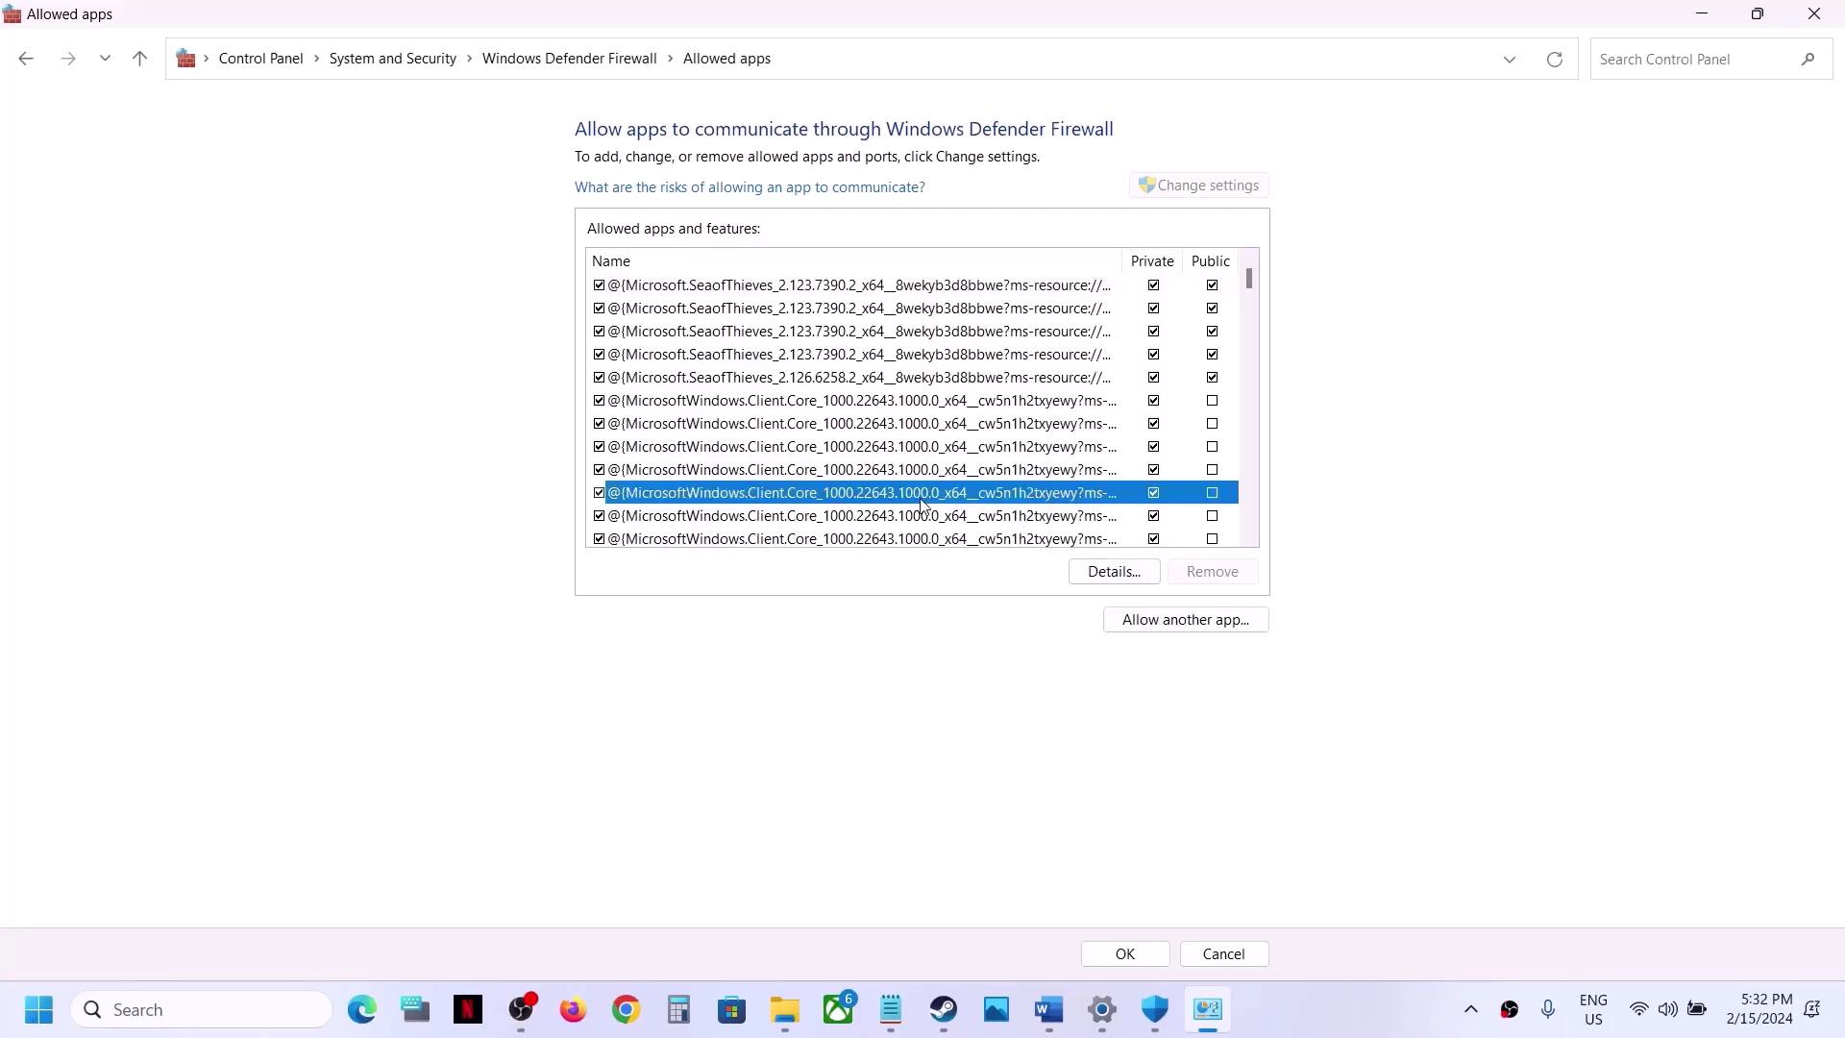
pyautogui.press('t')
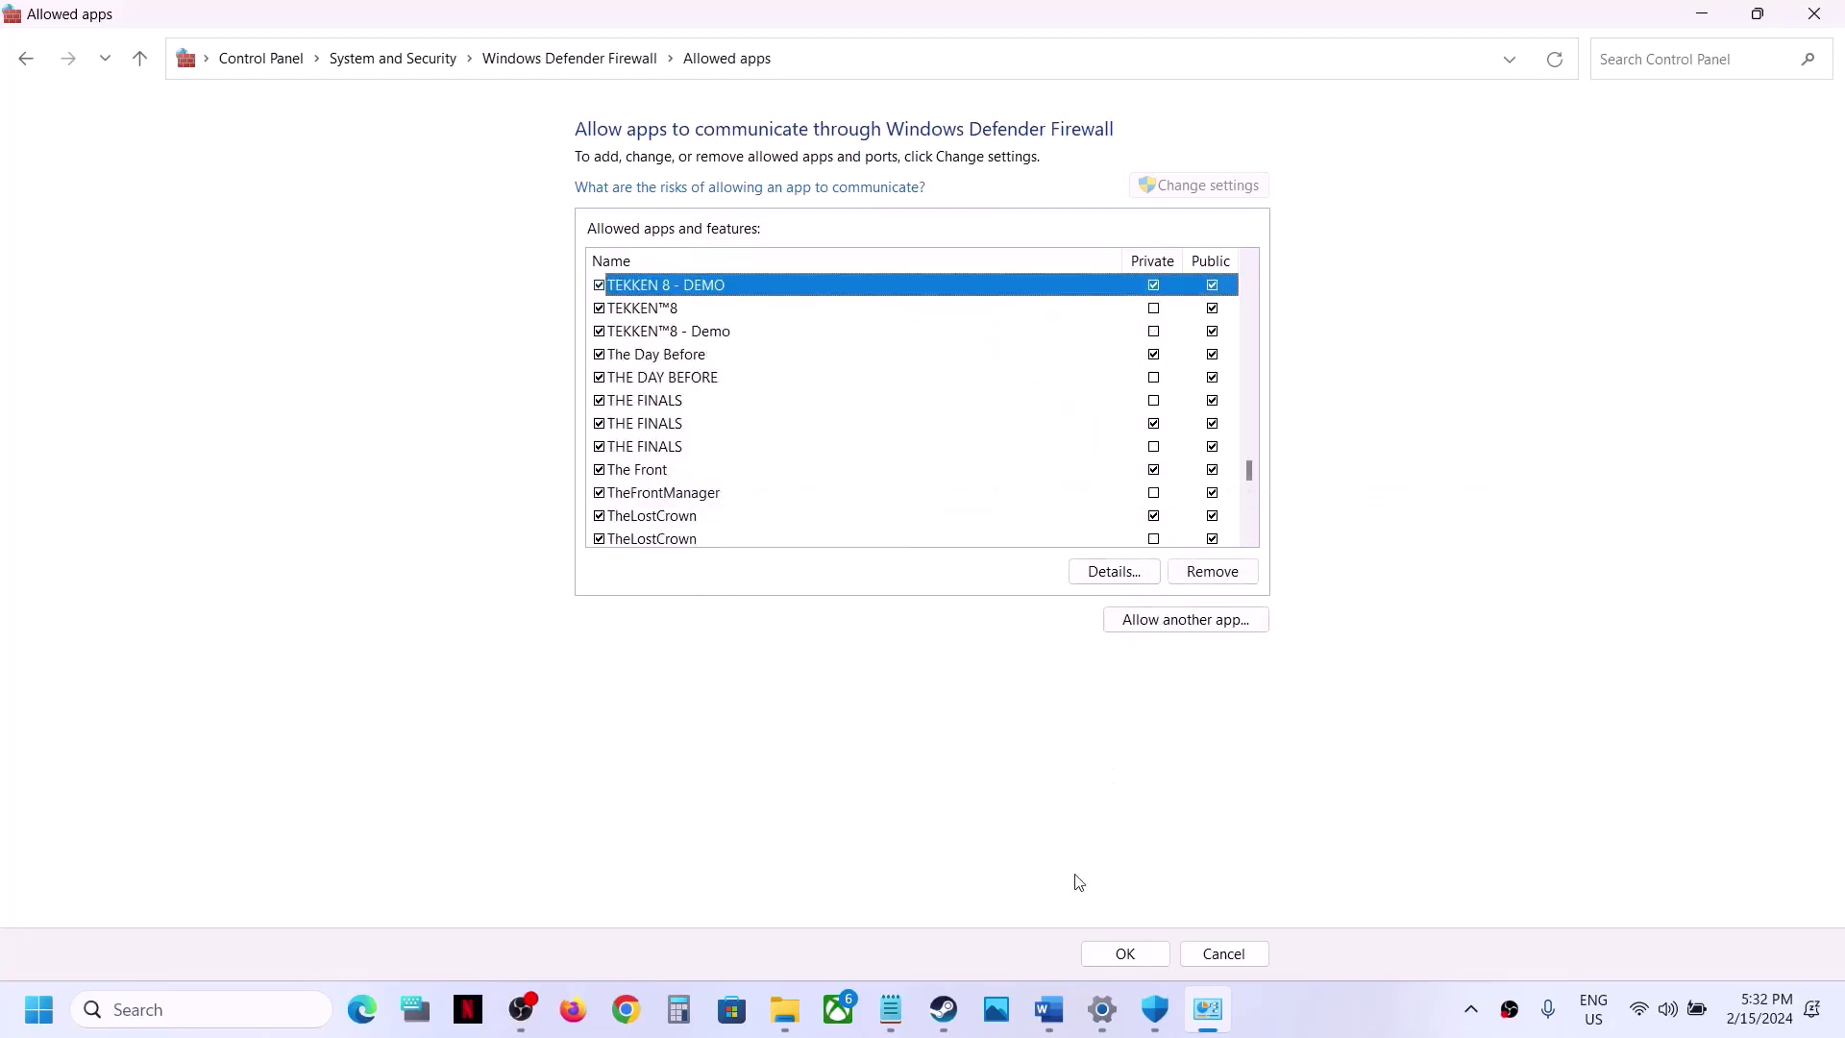
pyautogui.click(1125, 954)
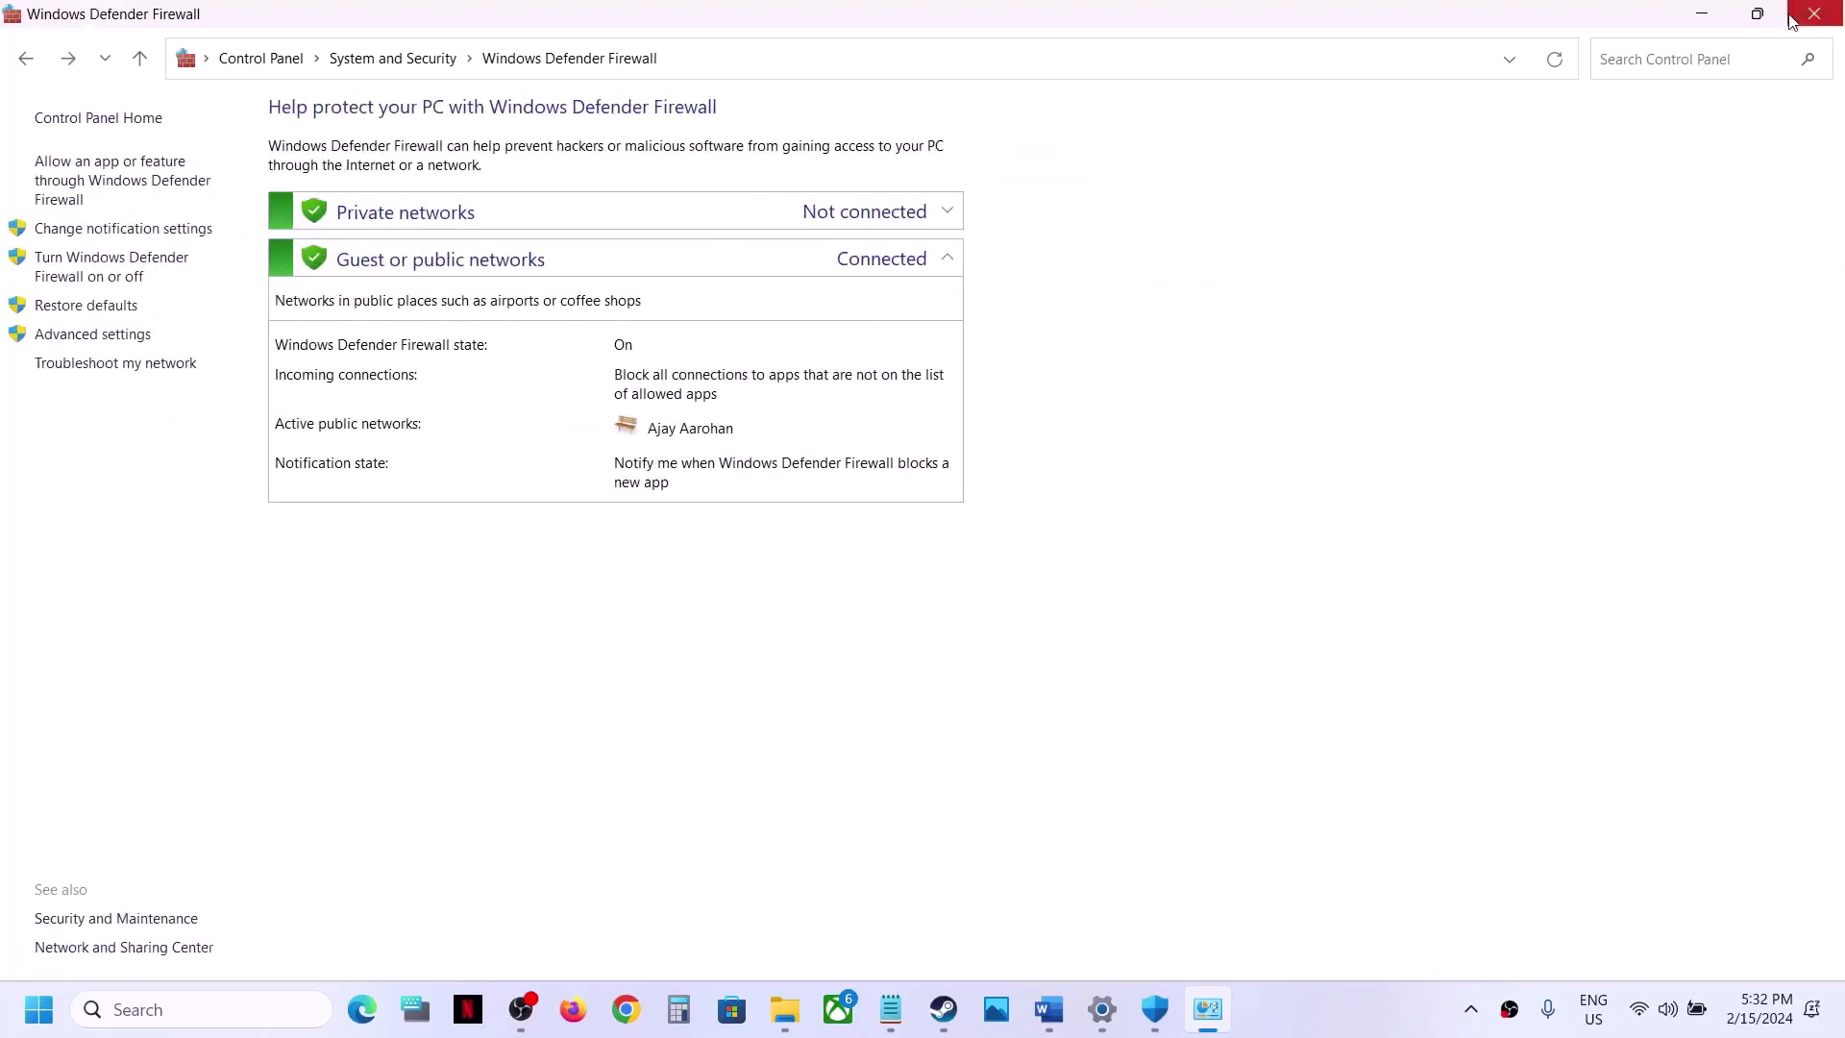
# Close the firewall, Windows Security and Settings windows and highlight "Verify the game files" under Step 13 in the notes.
pyautogui.click(1793, 15)
pyautogui.click(1820, 18)
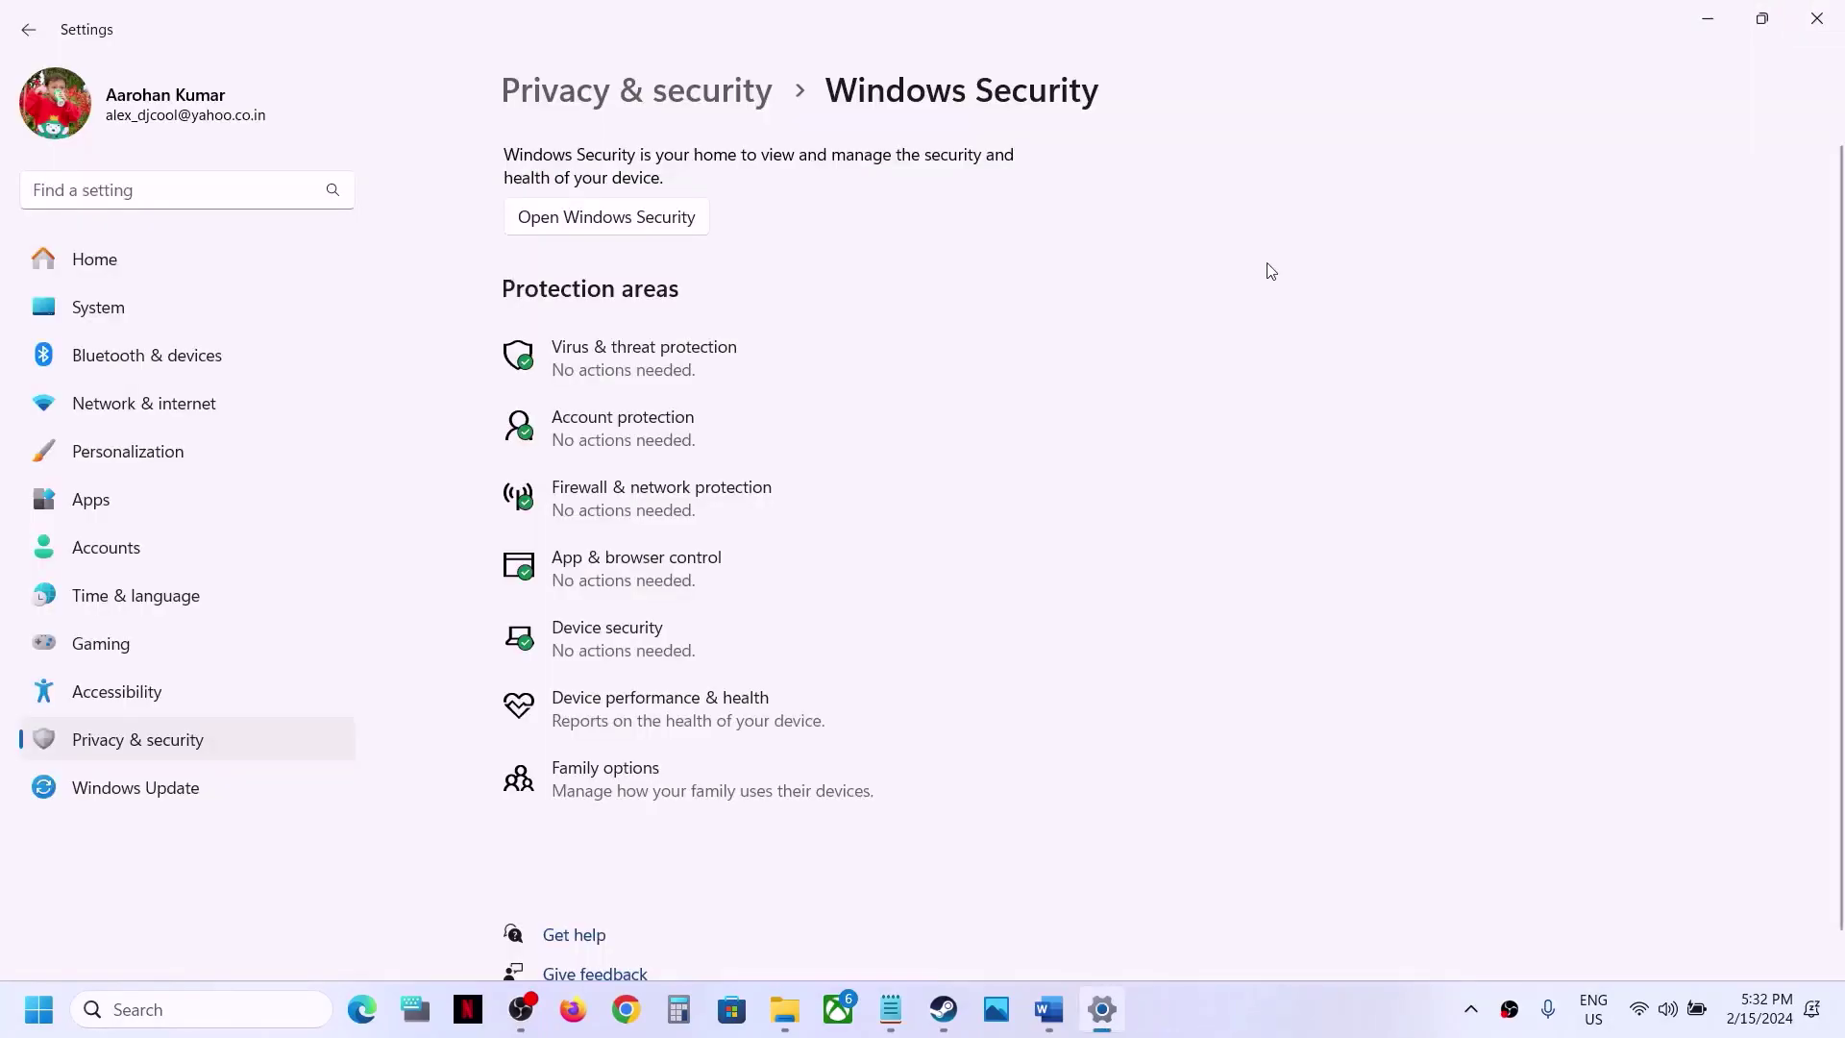
pyautogui.click(1826, 21)
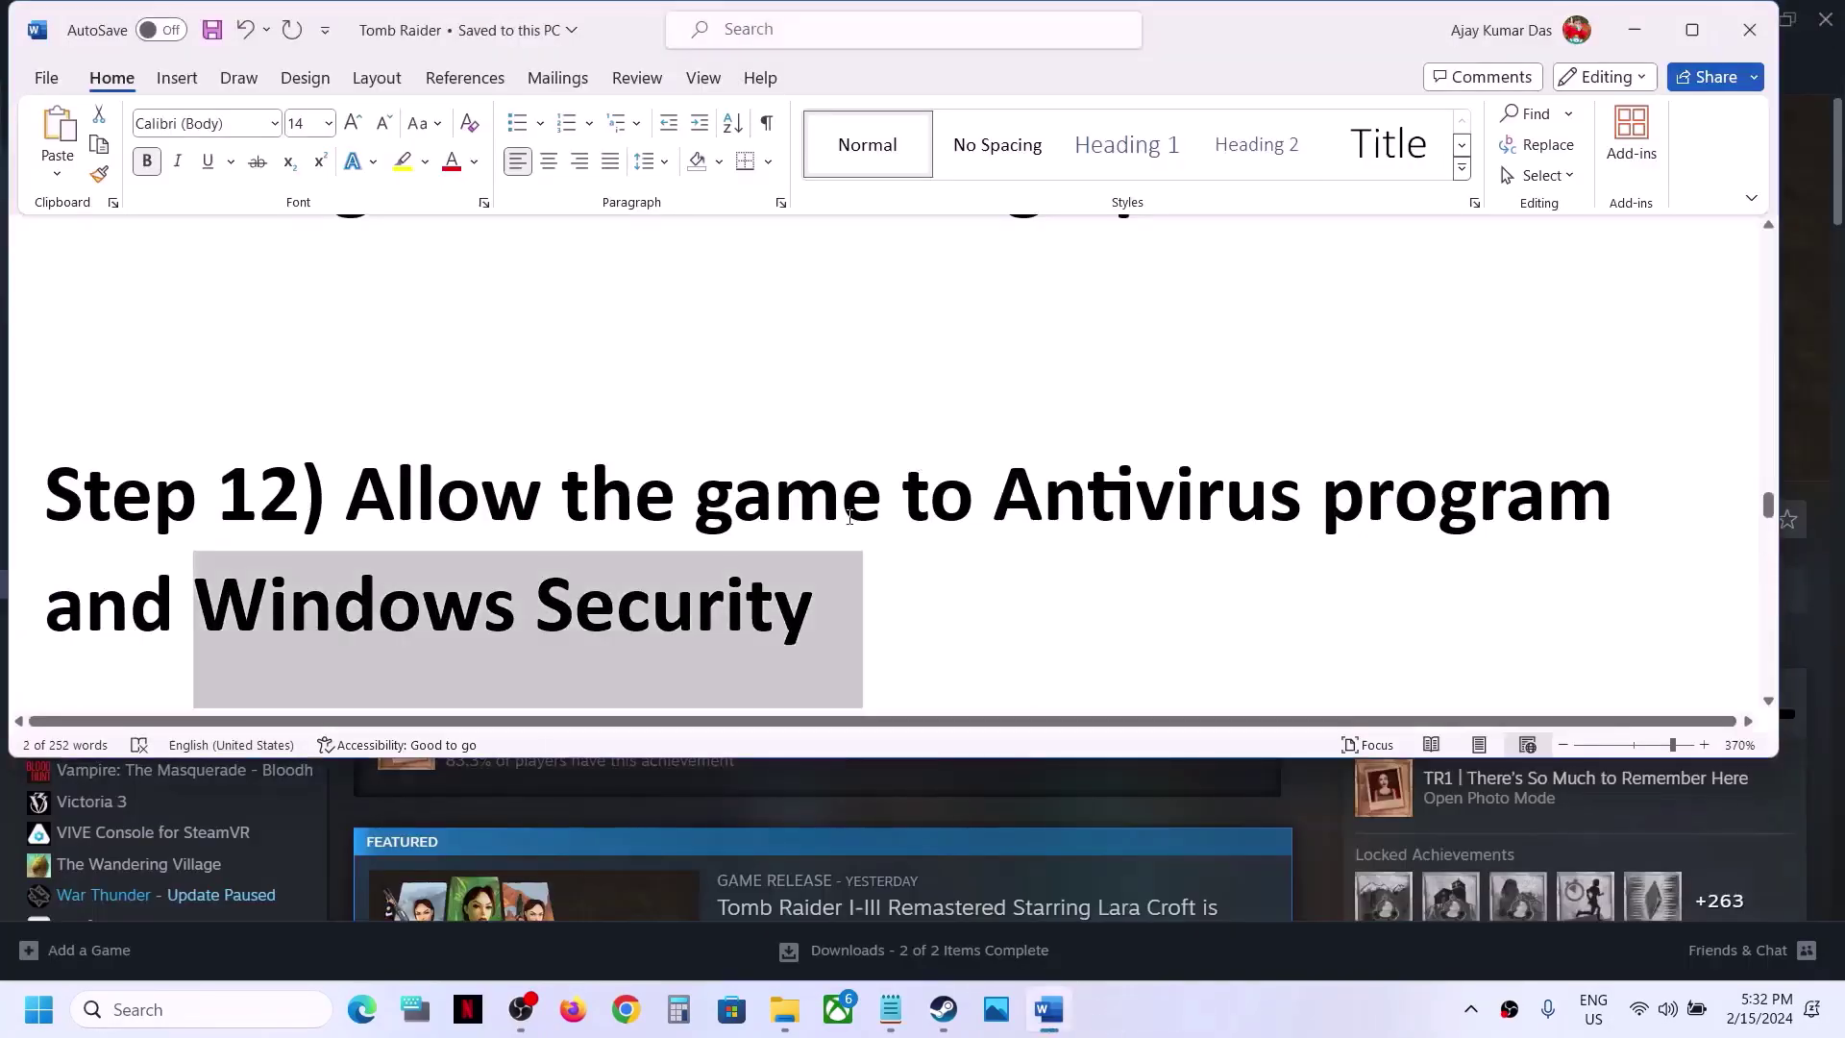
pyautogui.scroll(-3, 850, 517)
pyautogui.moveTo(348, 575); pyautogui.dragTo(1102, 597)
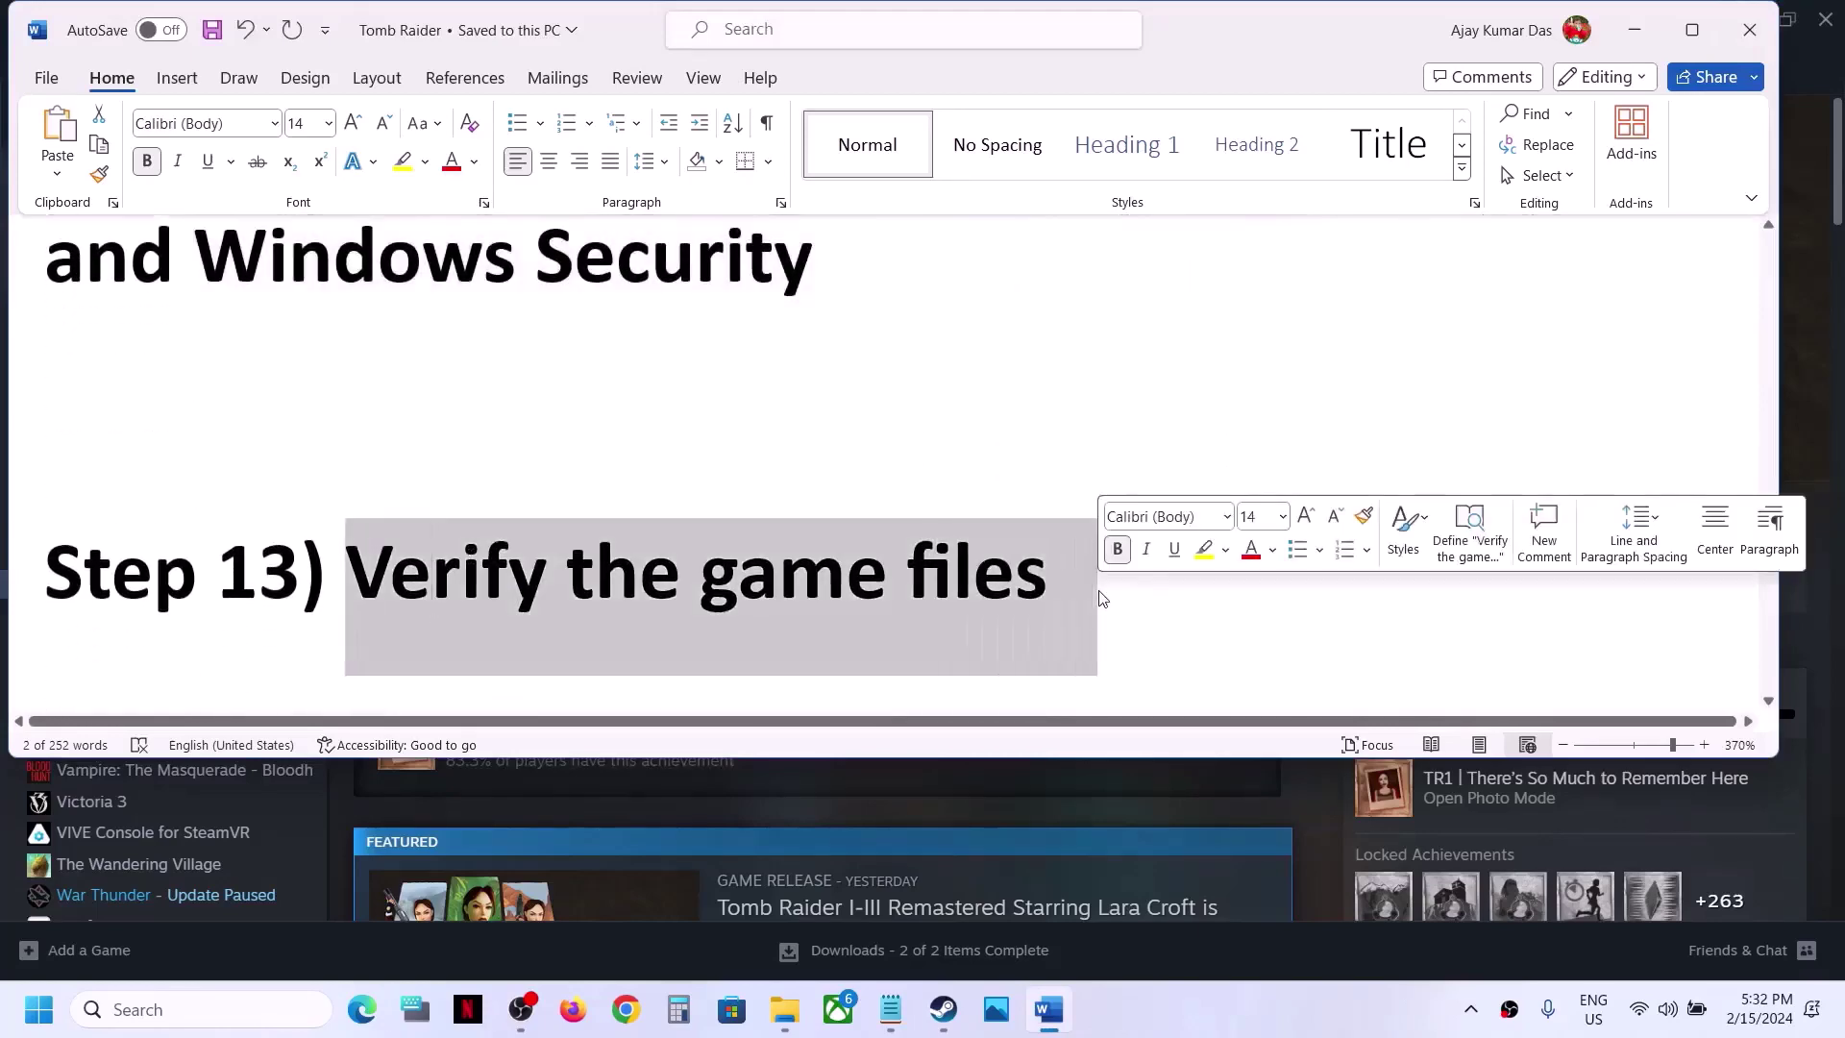
# Switch to Steam and examine the file verification option in the Installed Files properties of Tomb Raider I-III Remastered.
pyautogui.hotkey('alt', 'Tab')
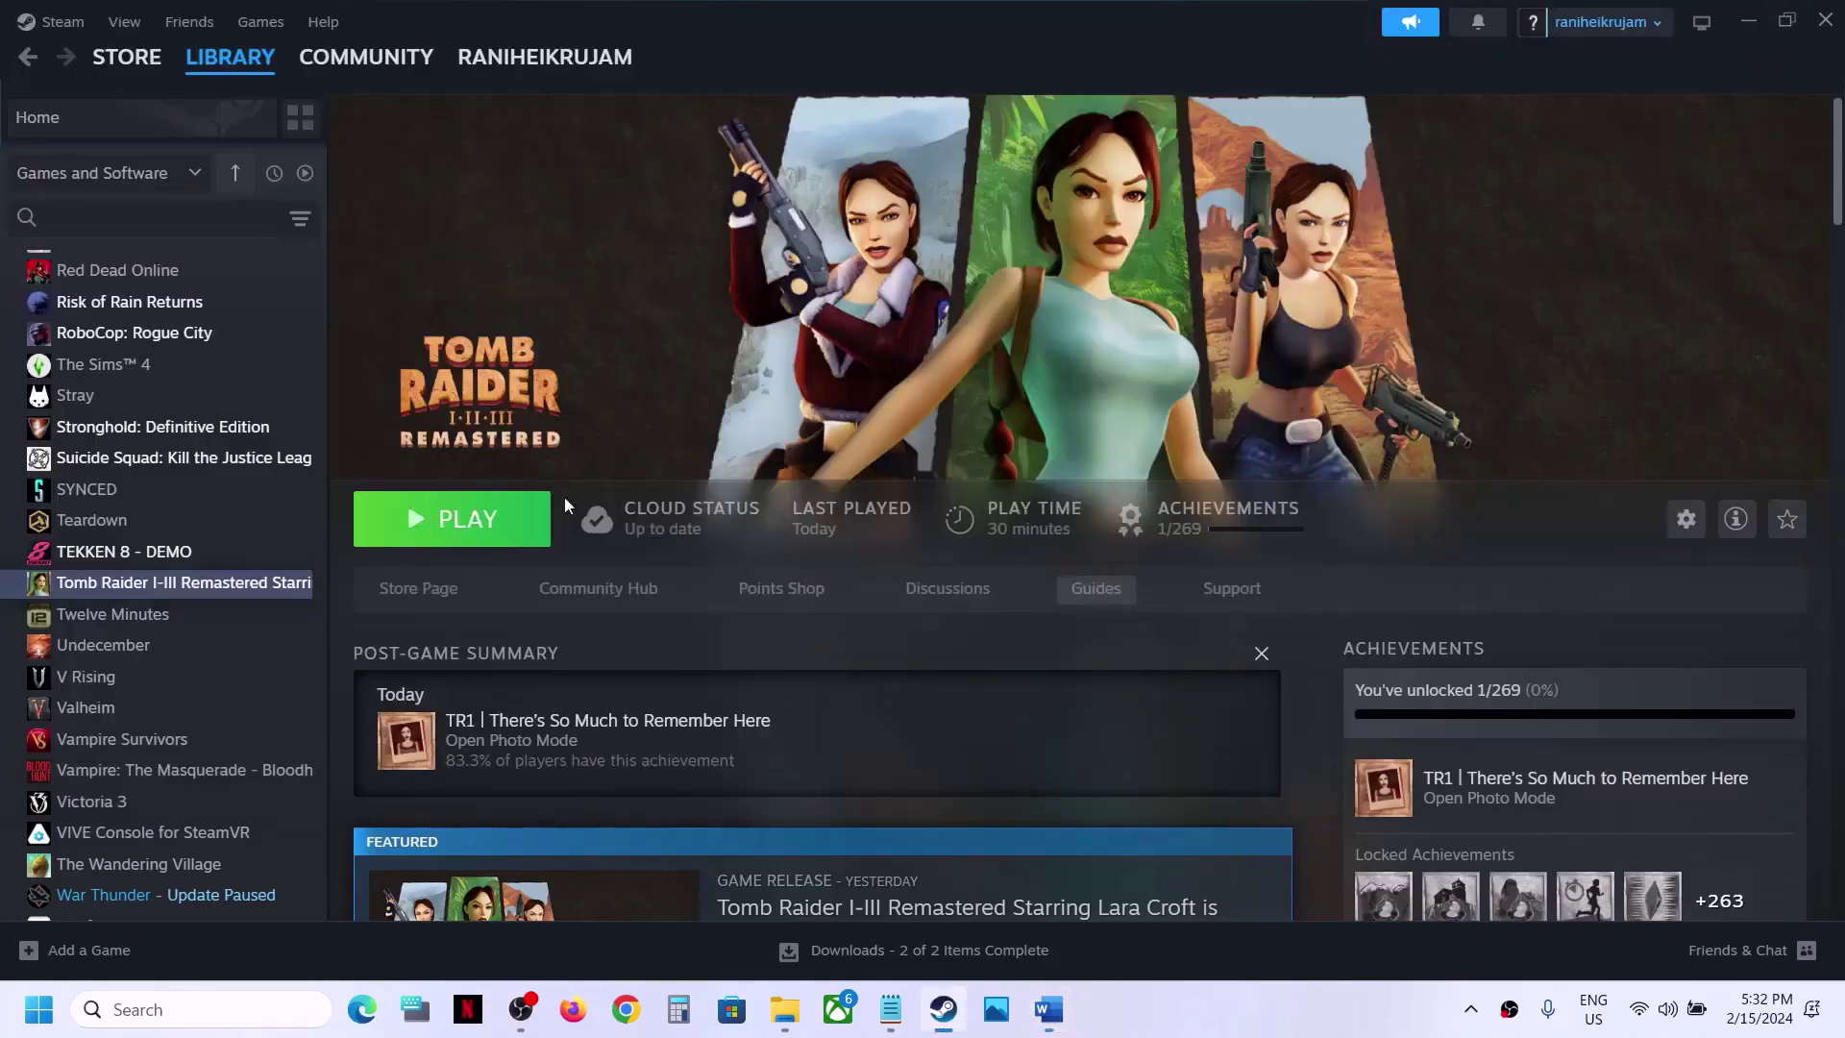
pyautogui.rightClick(255, 583)
pyautogui.click(308, 766)
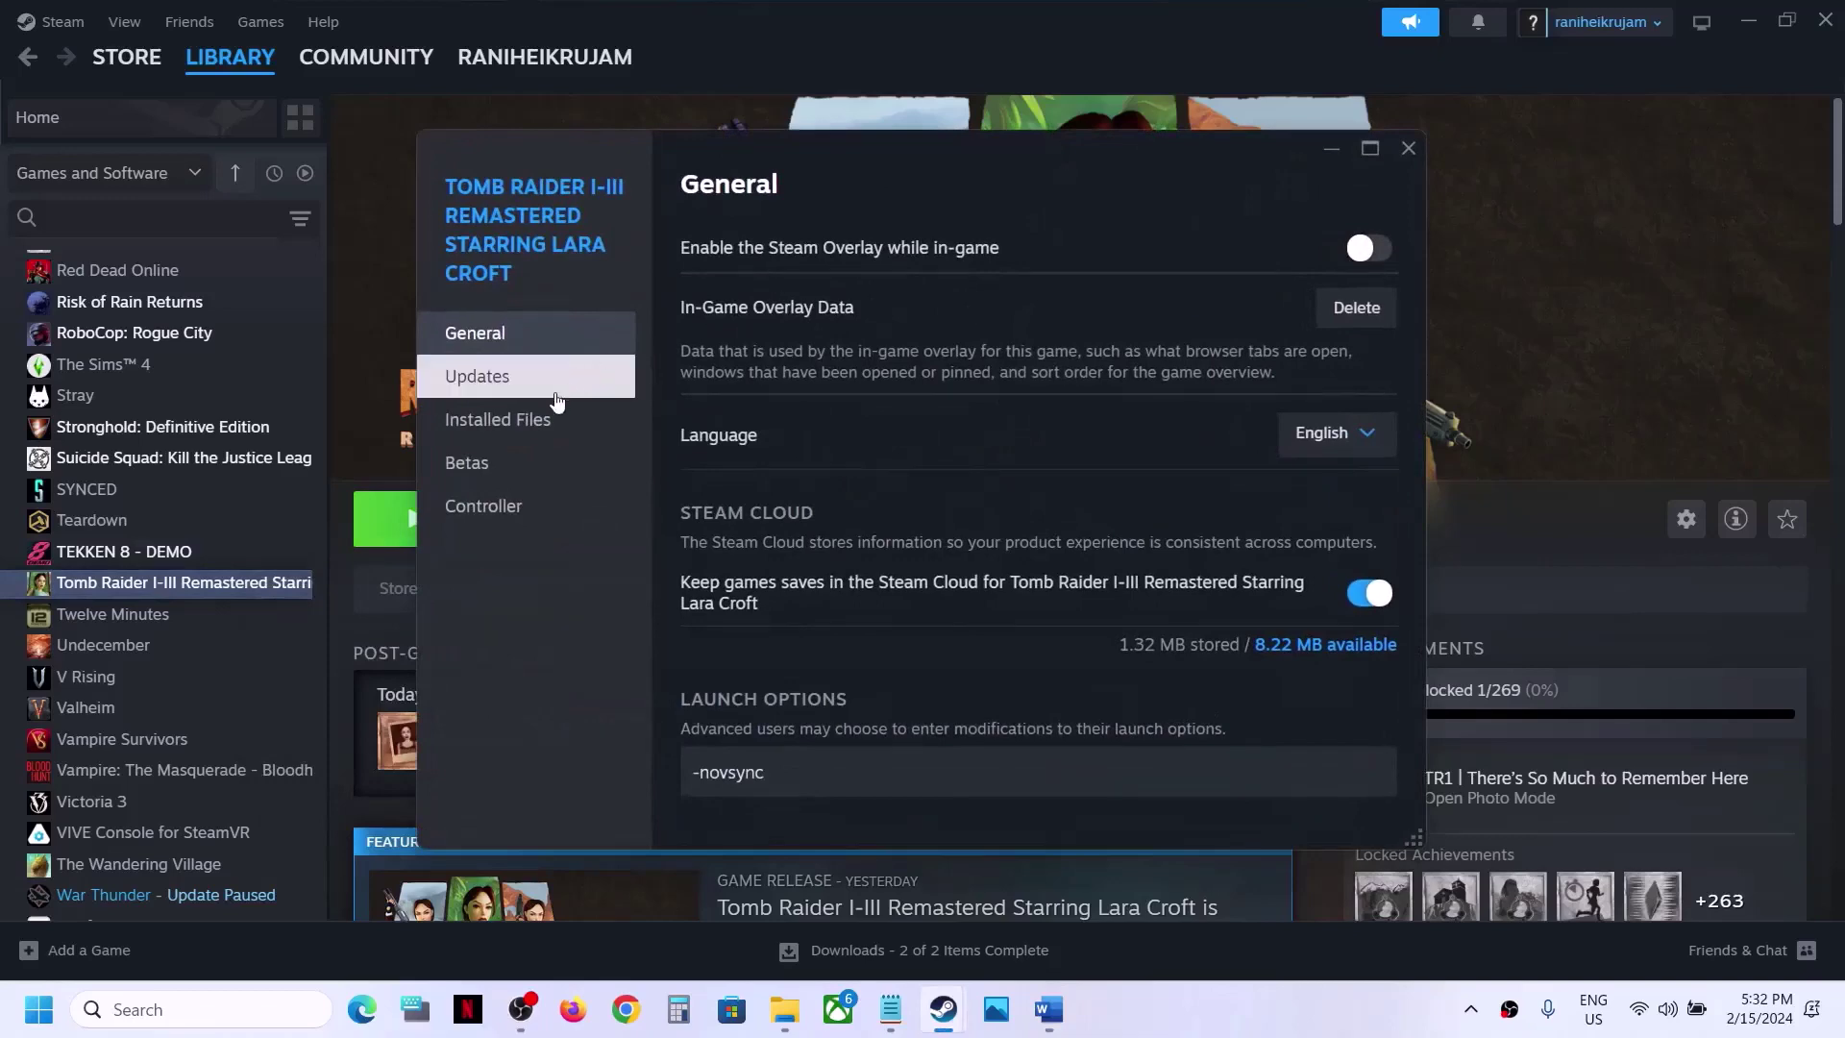
pyautogui.click(526, 421)
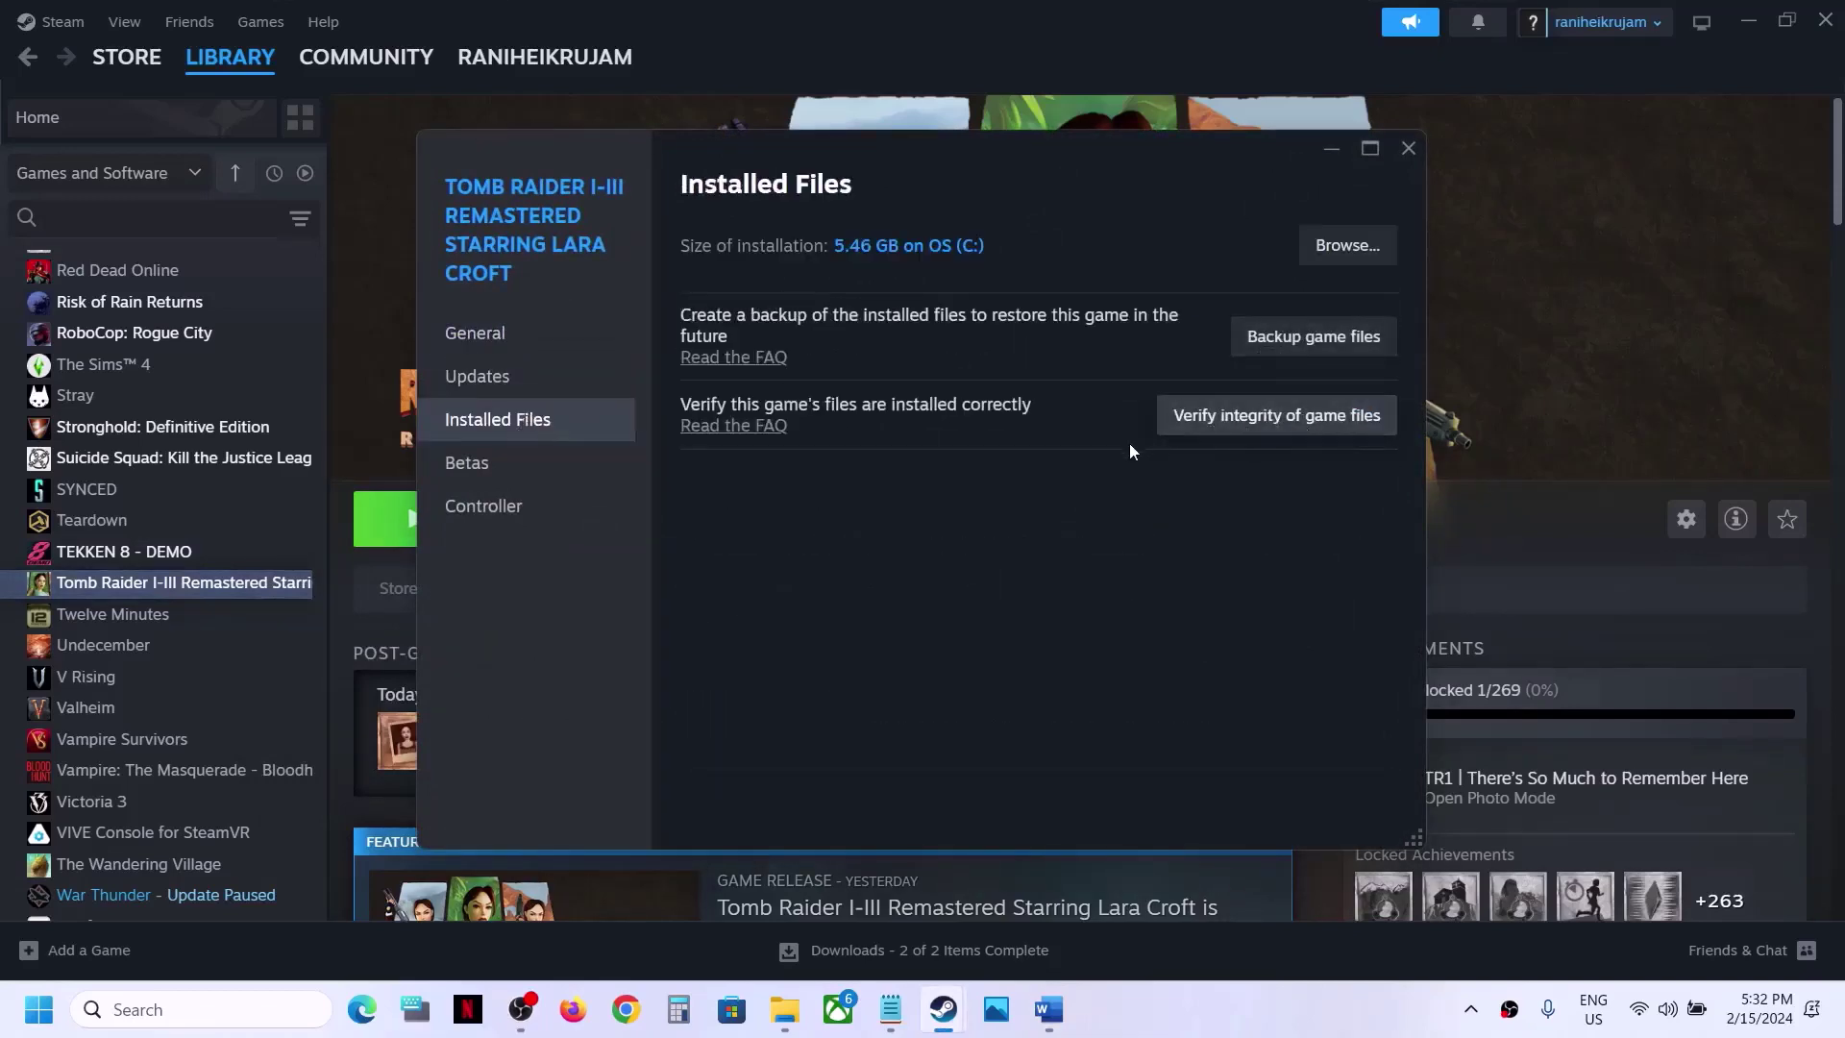
pyautogui.click(1409, 147)
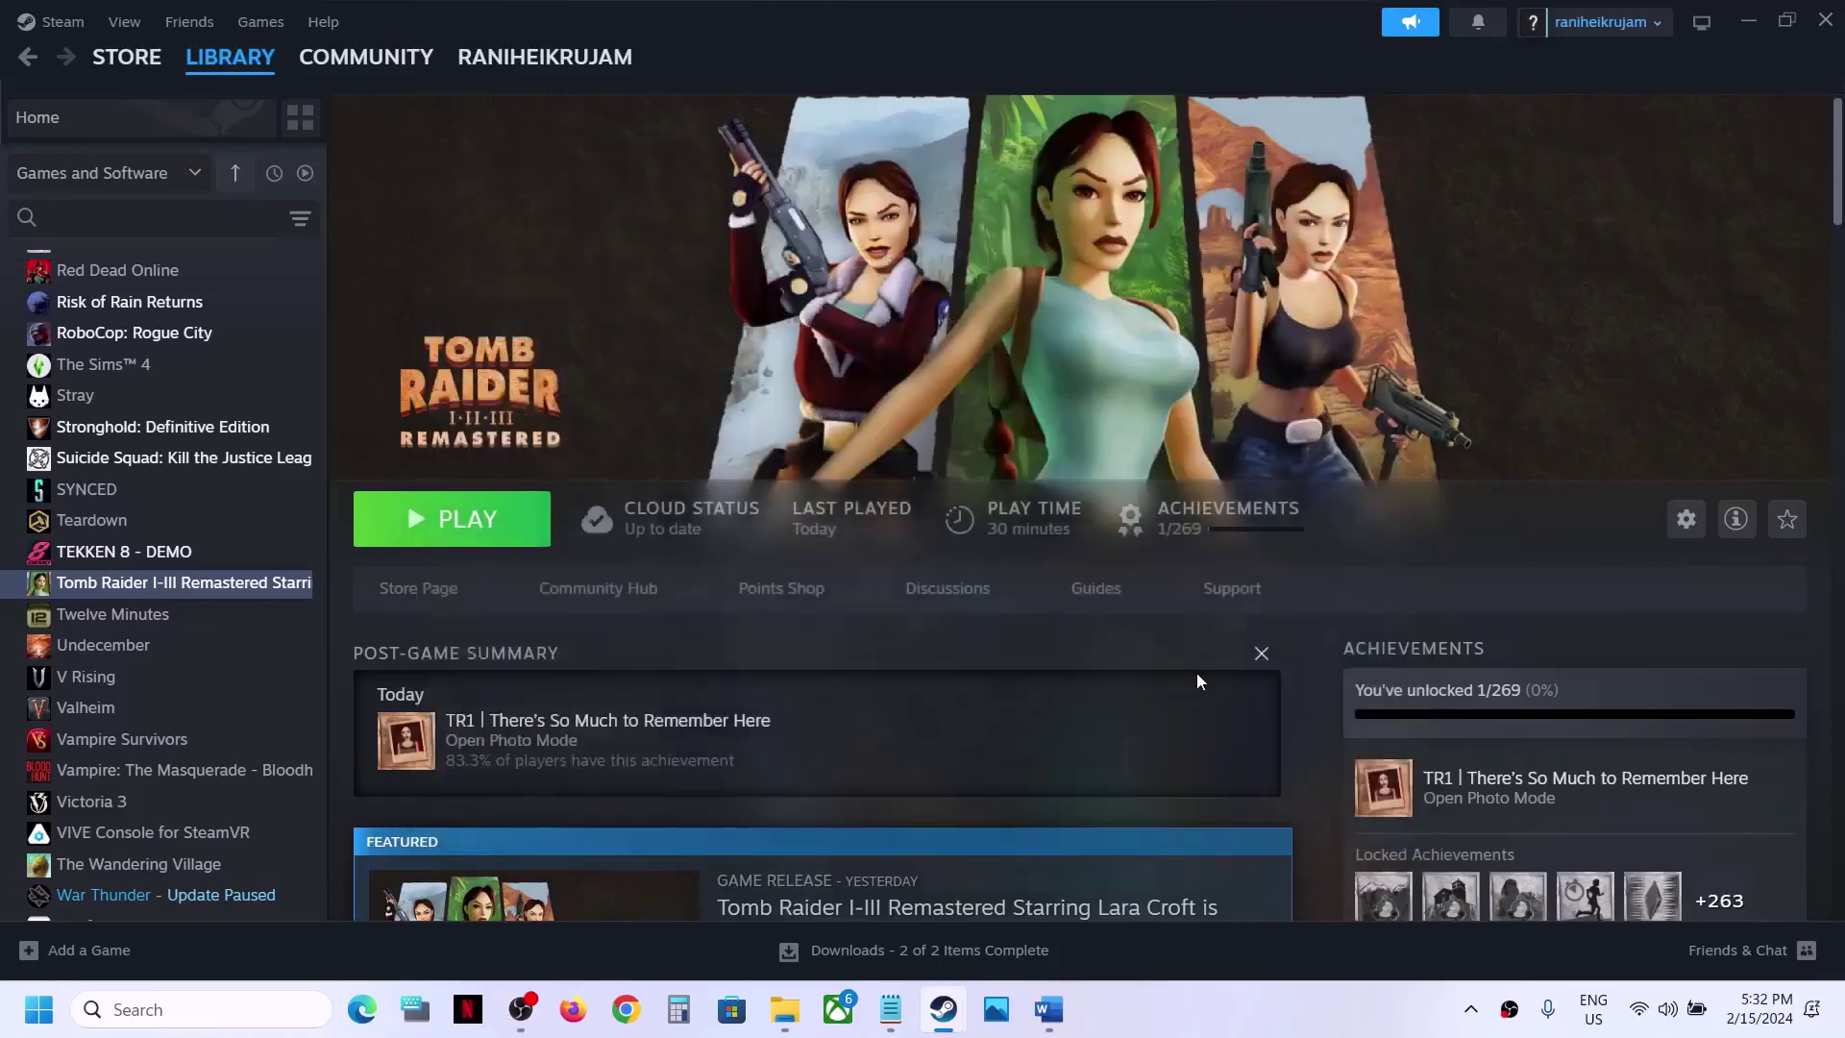
# Return to the notes in Word and open the Microsoft Visual C++ downloads link under Step 14 in the browser.
pyautogui.hotkey('alt', 'Tab')
pyautogui.scroll(-5, 817, 558)
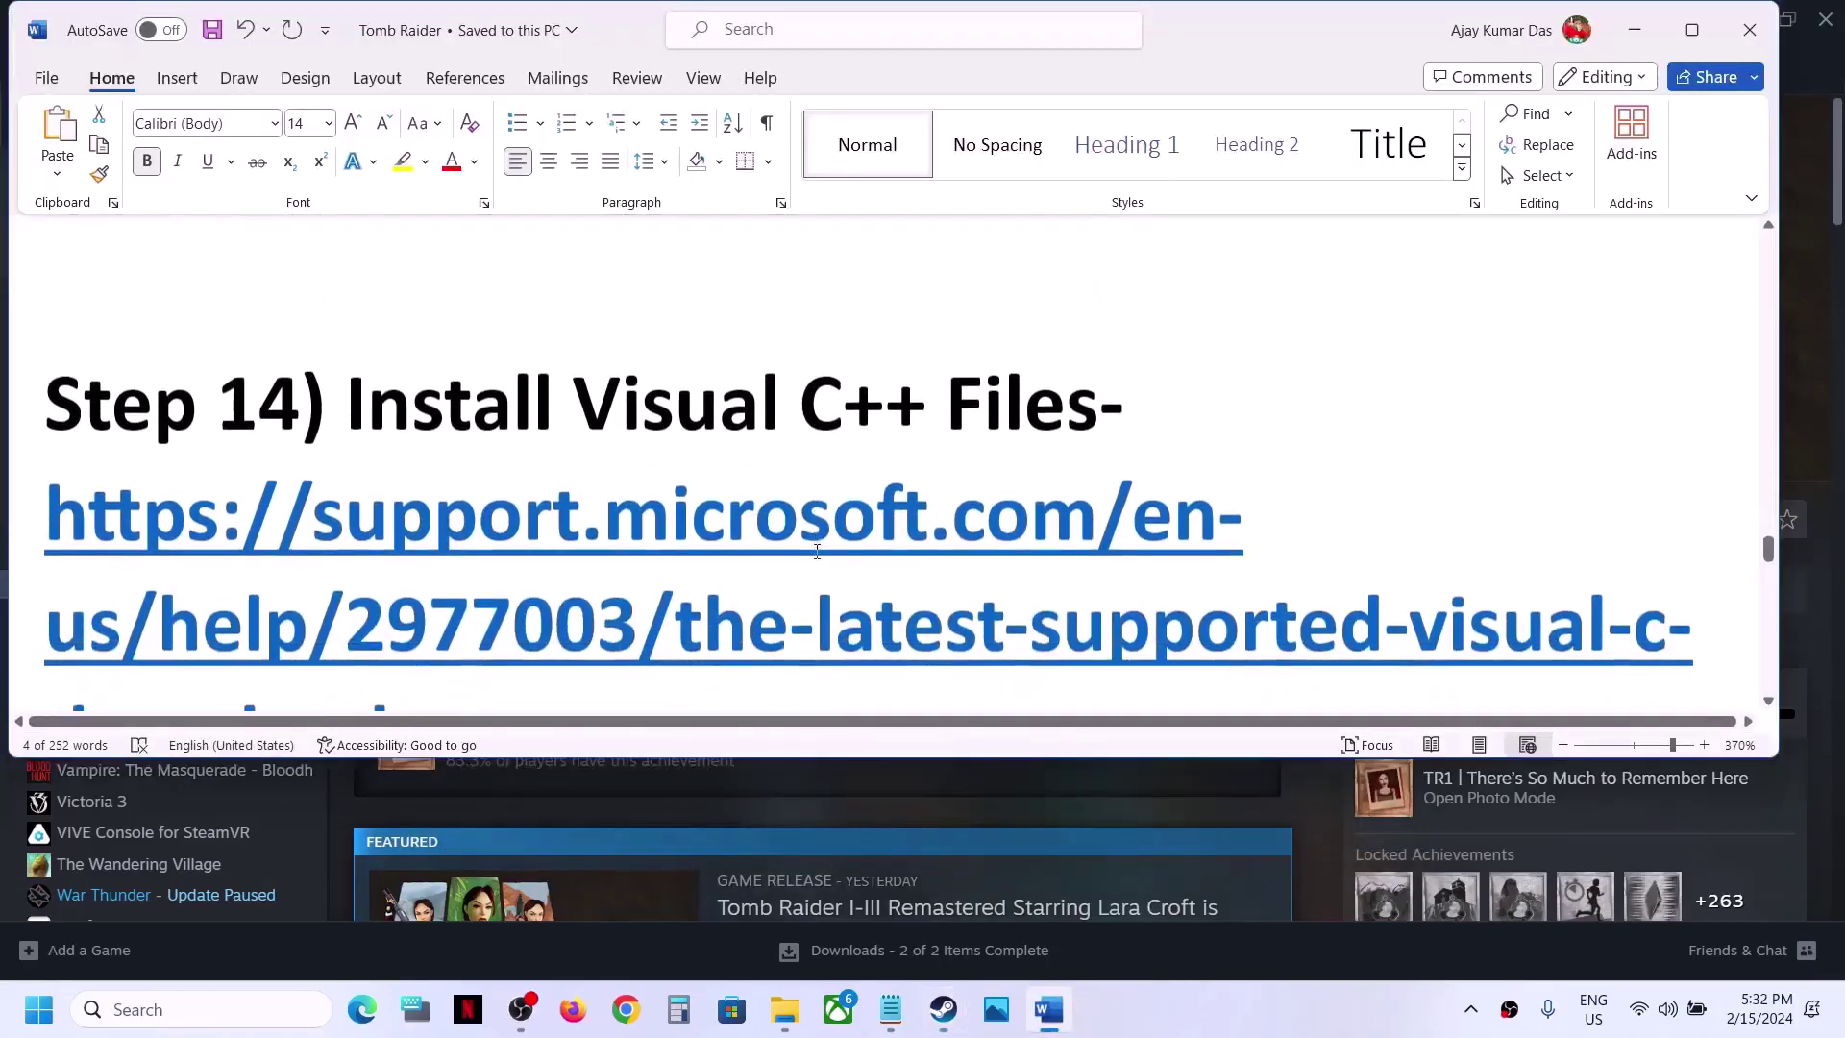
pyautogui.scroll(-2, 1034, 640)
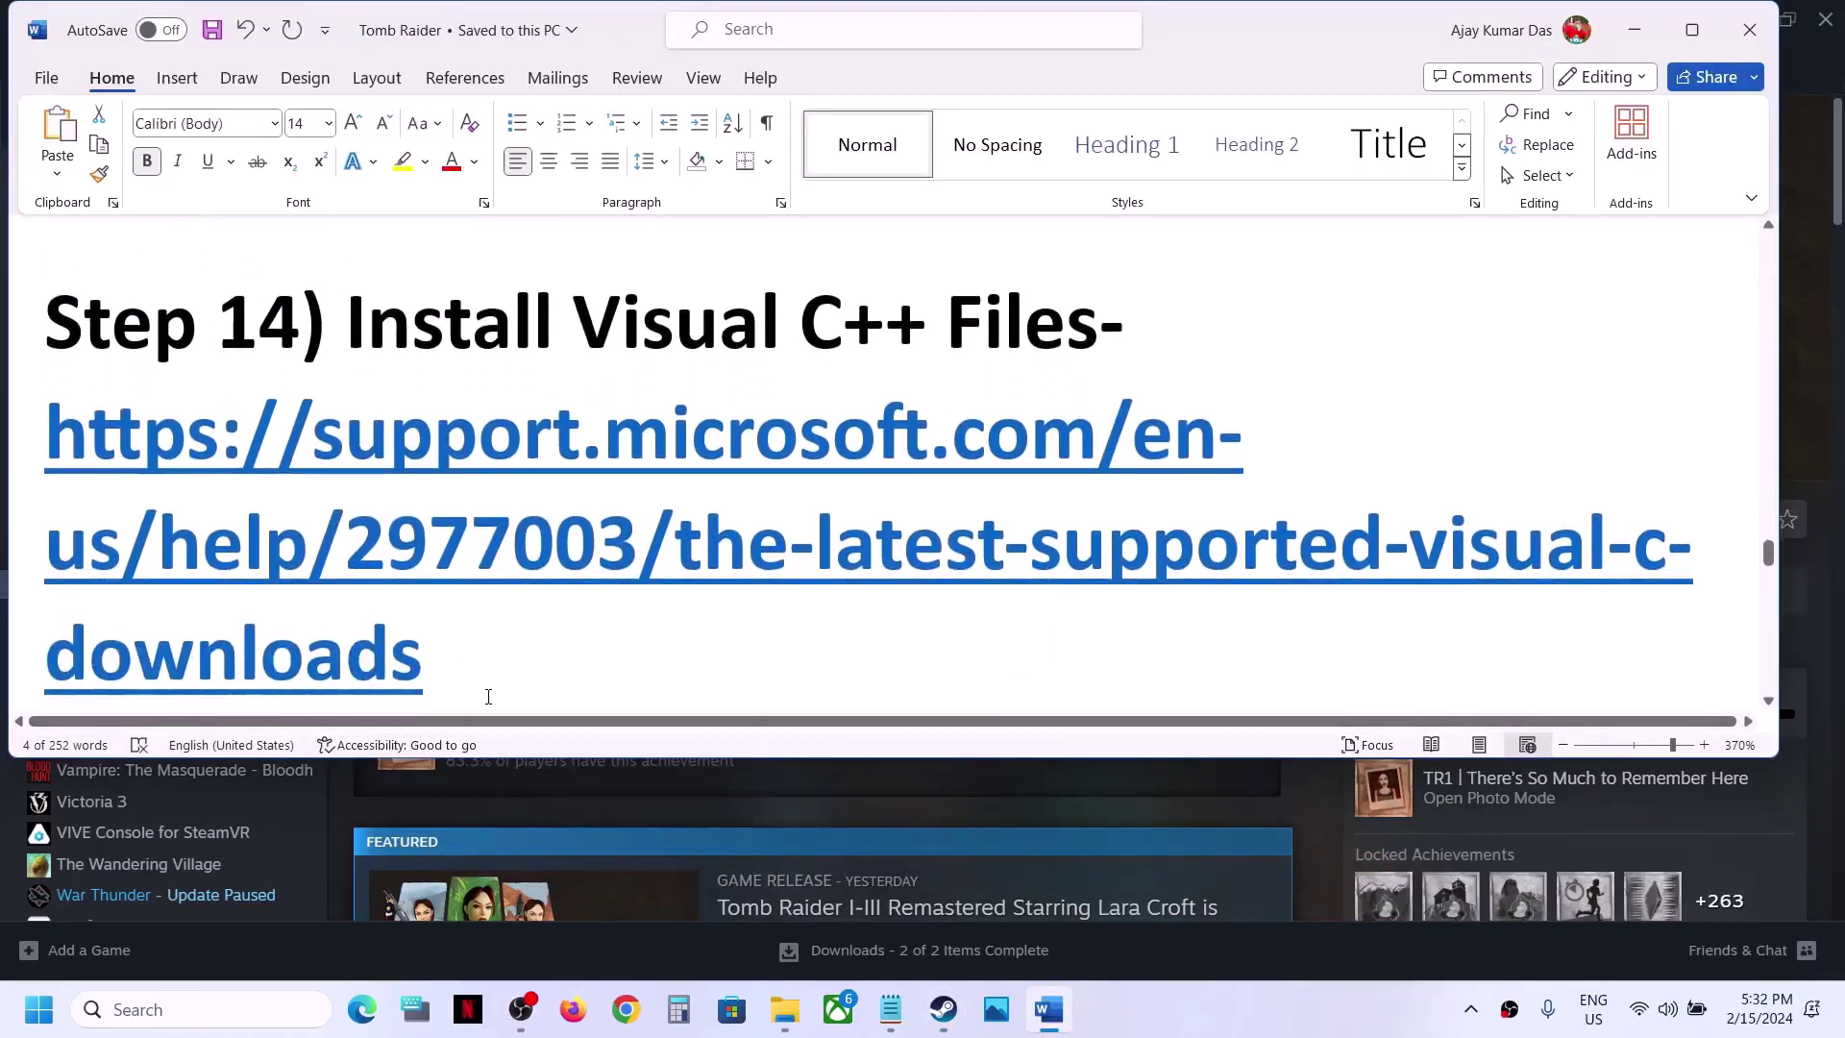
pyautogui.moveTo(456, 664); pyautogui.dragTo(99, 462)
pyautogui.keyDown('ctrl'); pyautogui.click(99, 469); pyautogui.keyUp('ctrl')
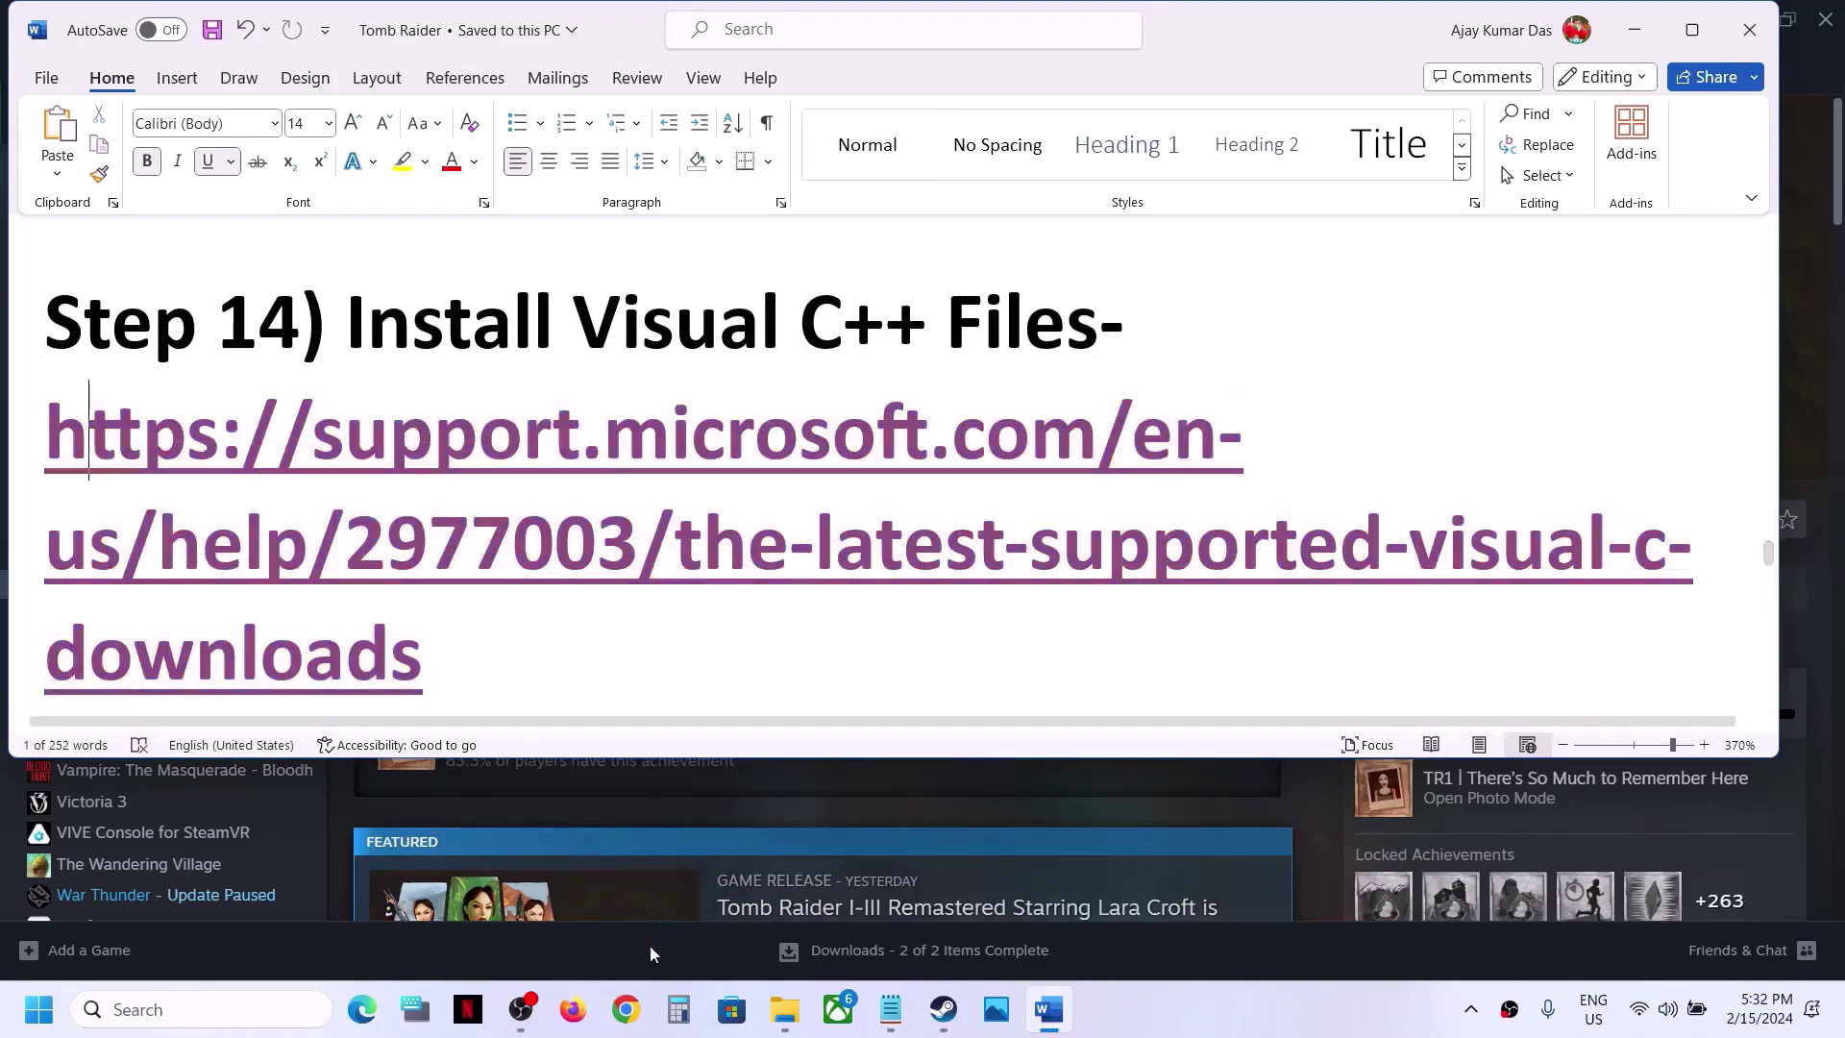
pyautogui.moveTo(636, 1014)
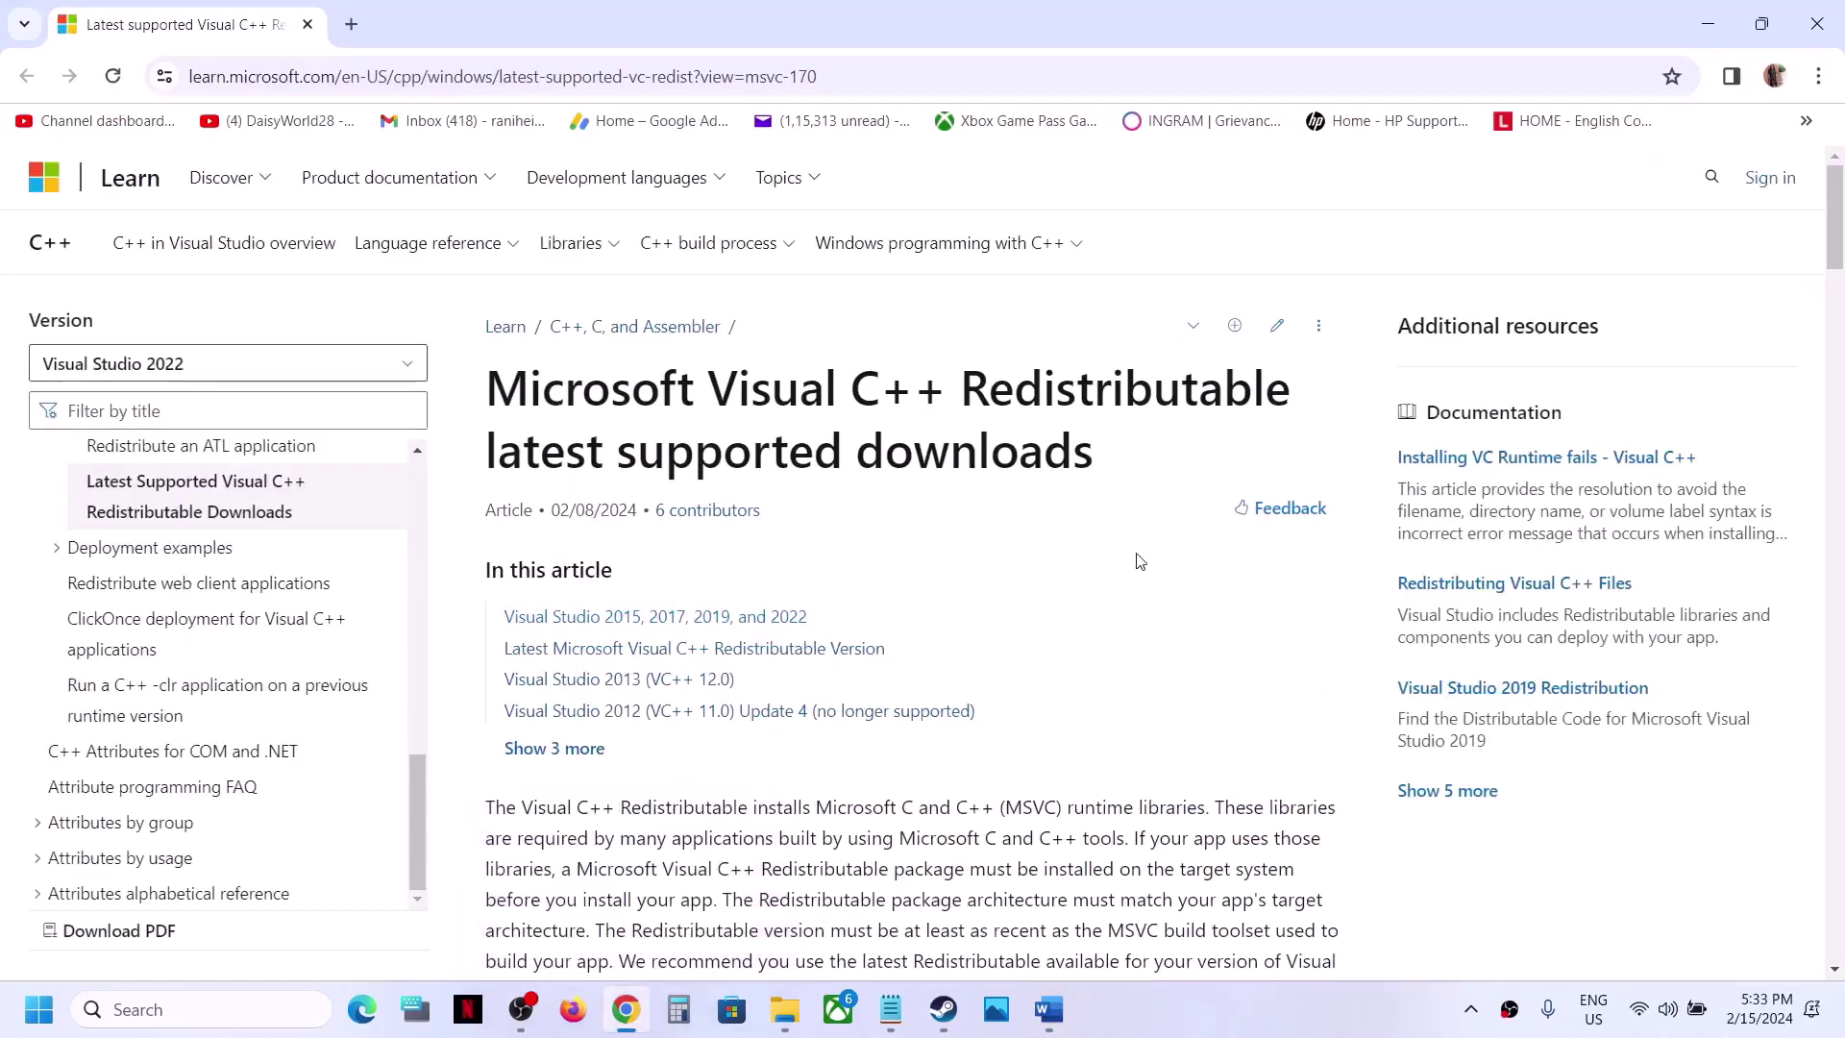
# Highlight "Studio 2015, 2017, 2019, and 2022" in the page heading and go to the redistributable download links by architecture.
pyautogui.scroll(-8, 1137, 560)
pyautogui.scroll(-3, 1138, 560)
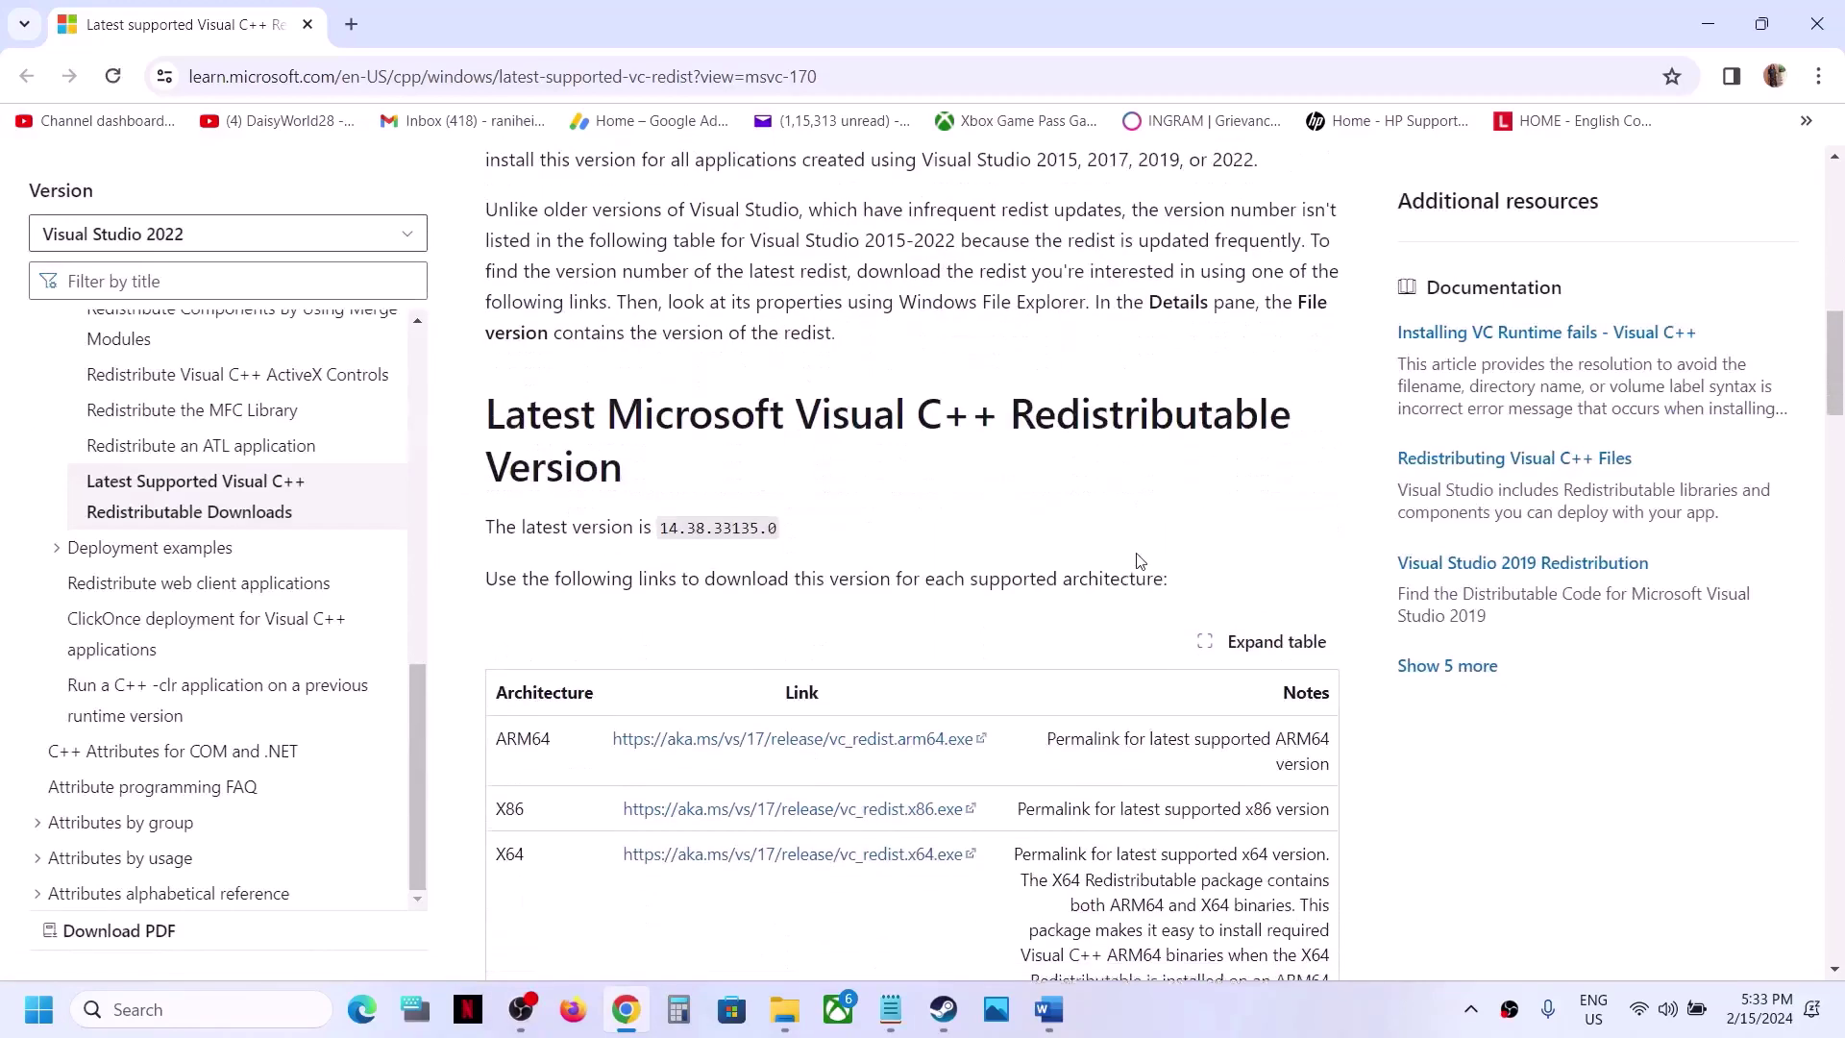
pyautogui.scroll(3, 1138, 561)
pyautogui.moveTo(613, 308); pyautogui.dragTo(1261, 318)
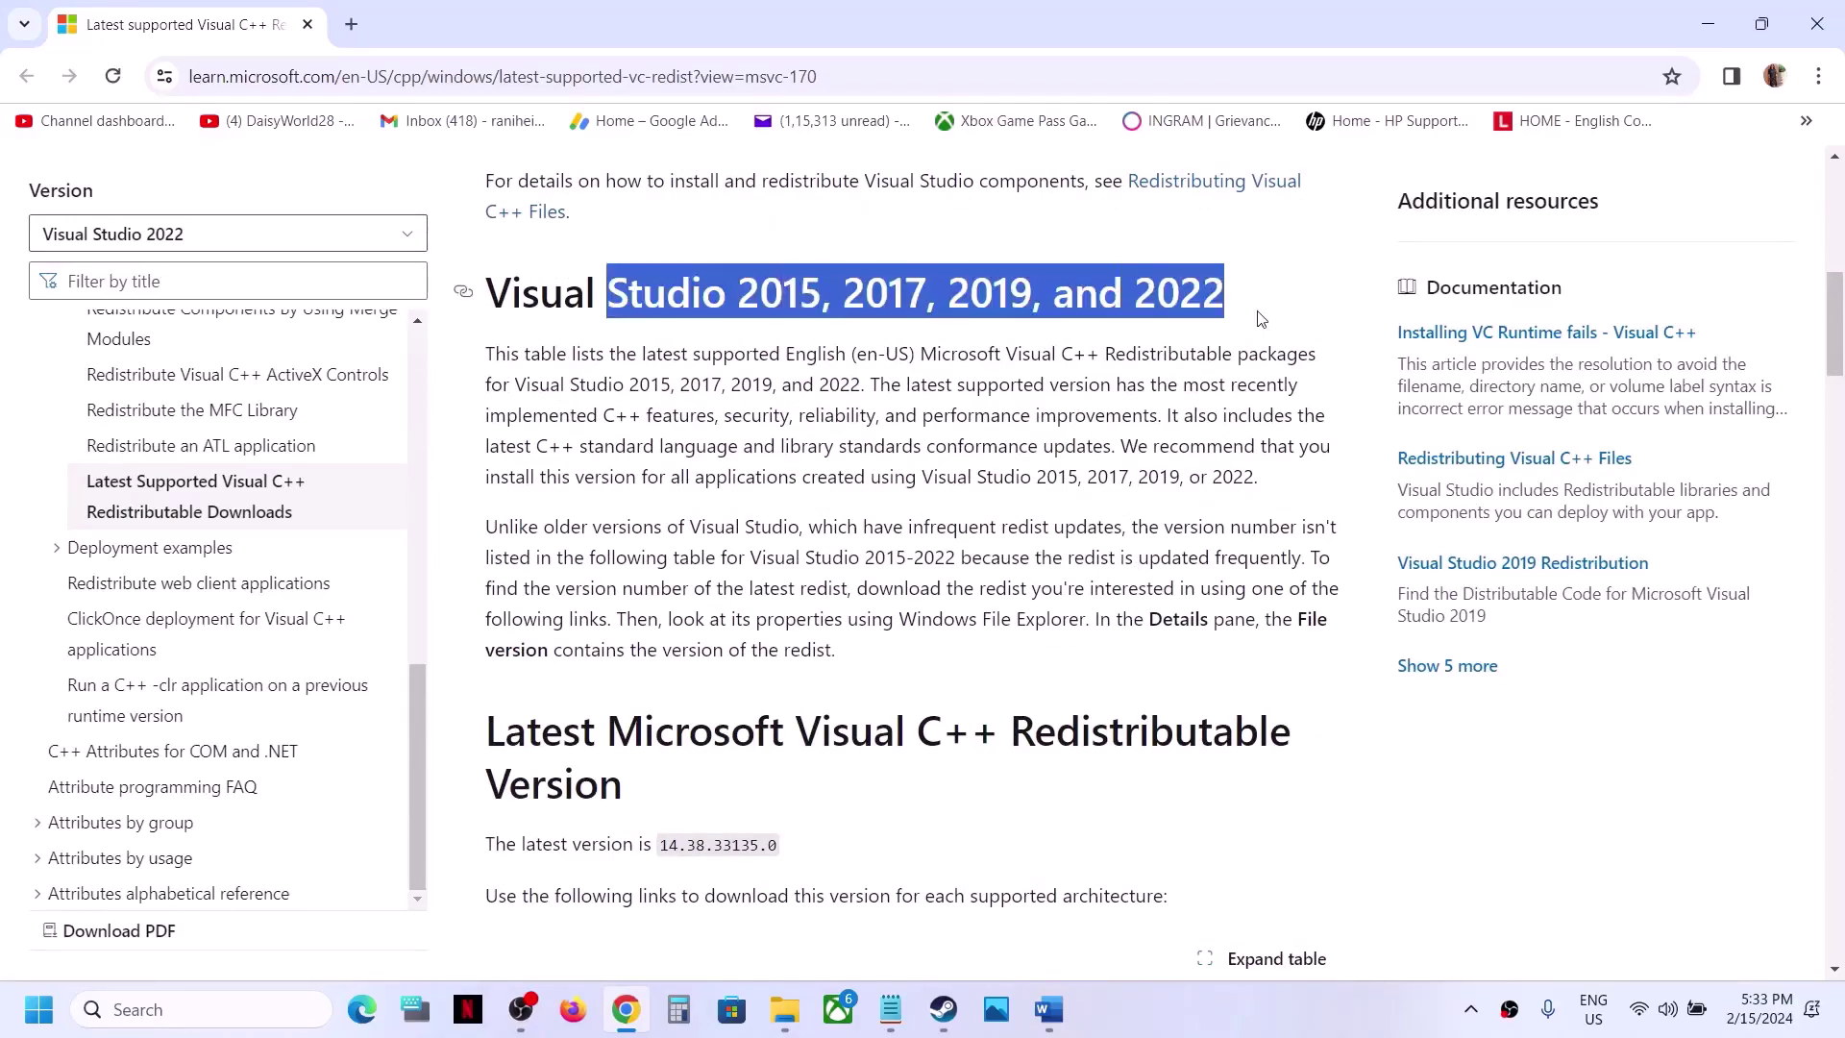
pyautogui.scroll(-5, 1264, 318)
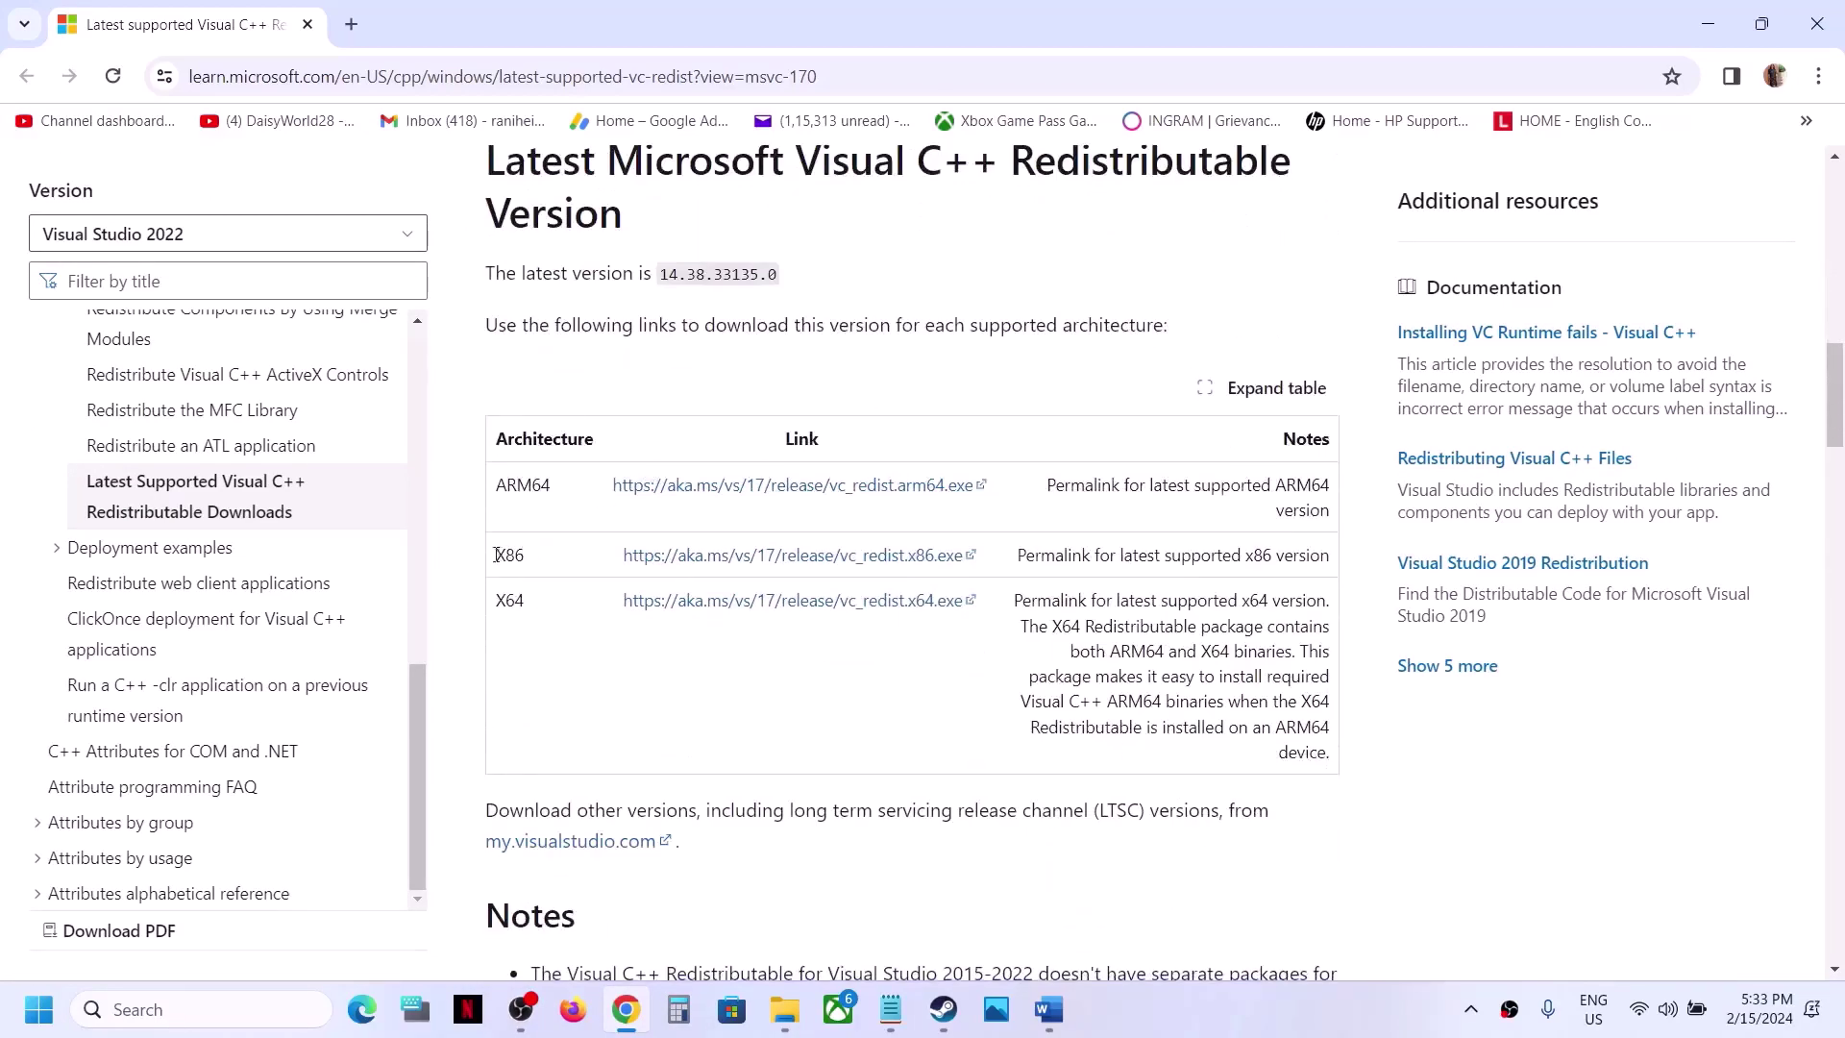
# Download the X86 and X64 Visual C++ Redistributable installers and try to repair the x86 package.
pyautogui.moveTo(499, 595); pyautogui.dragTo(688, 606)
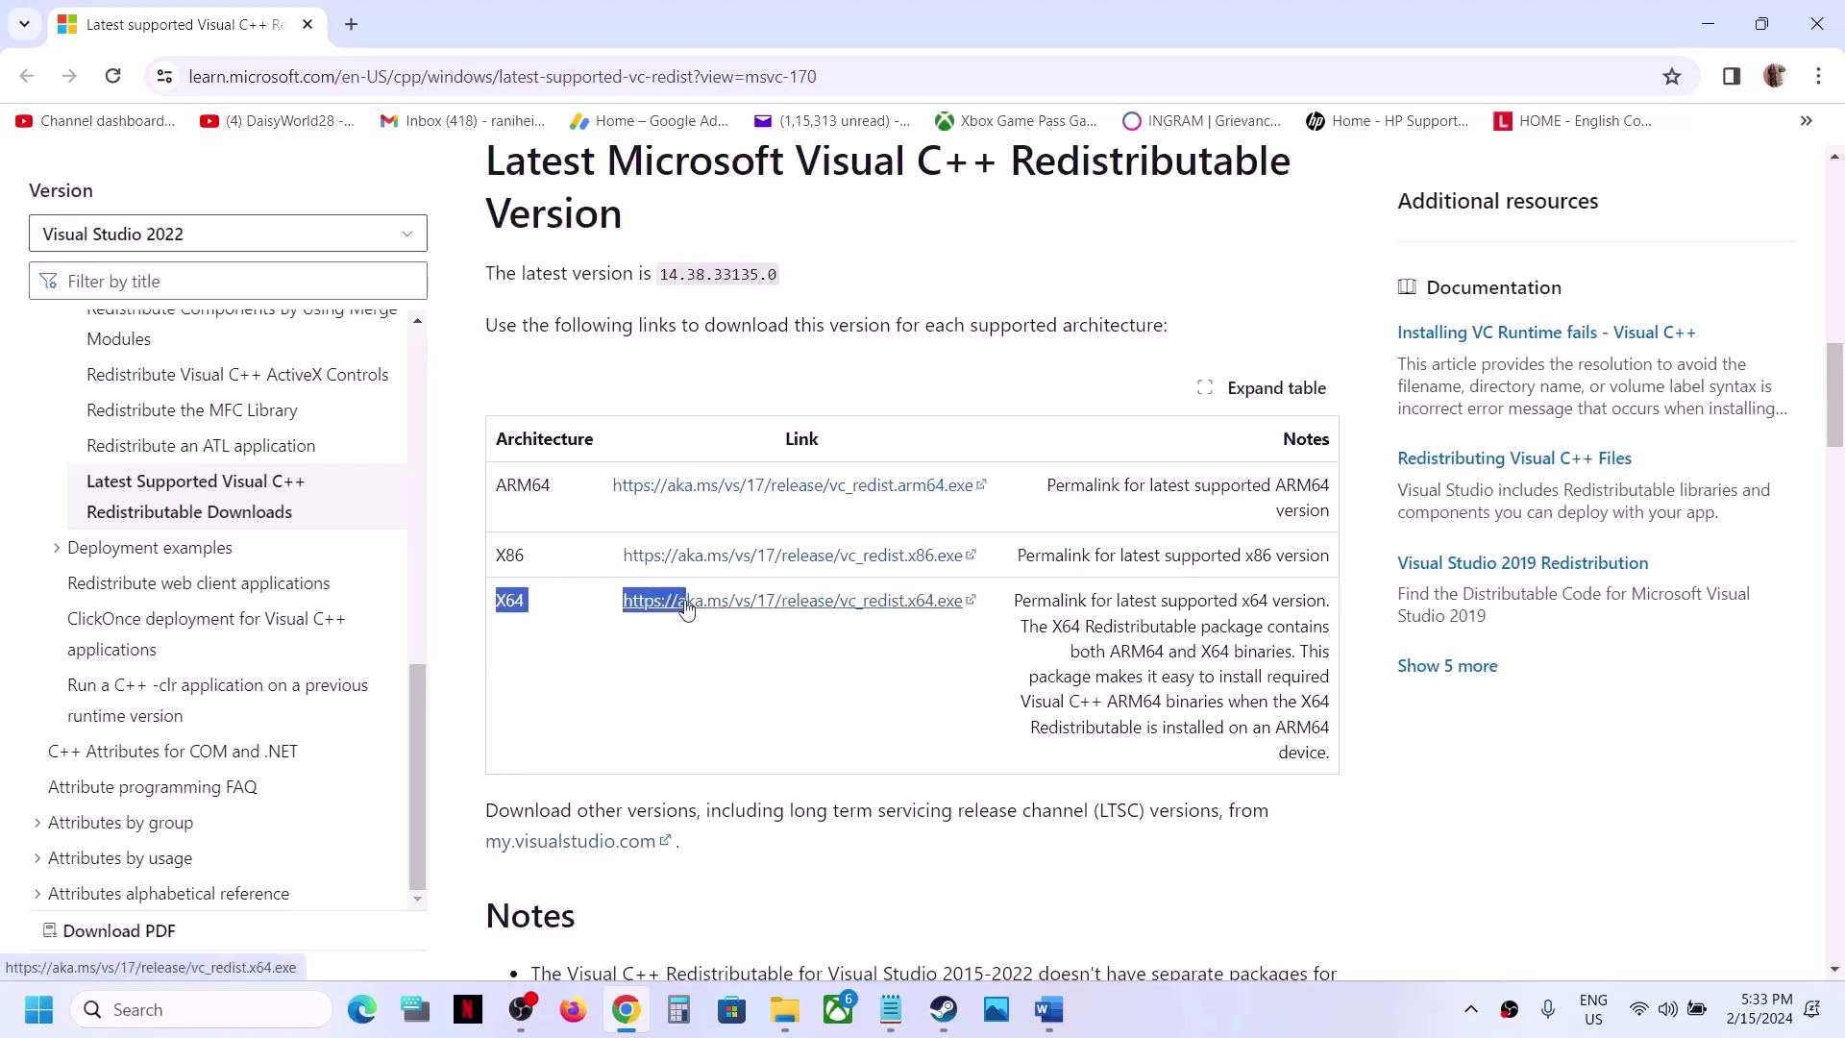
pyautogui.click(803, 568)
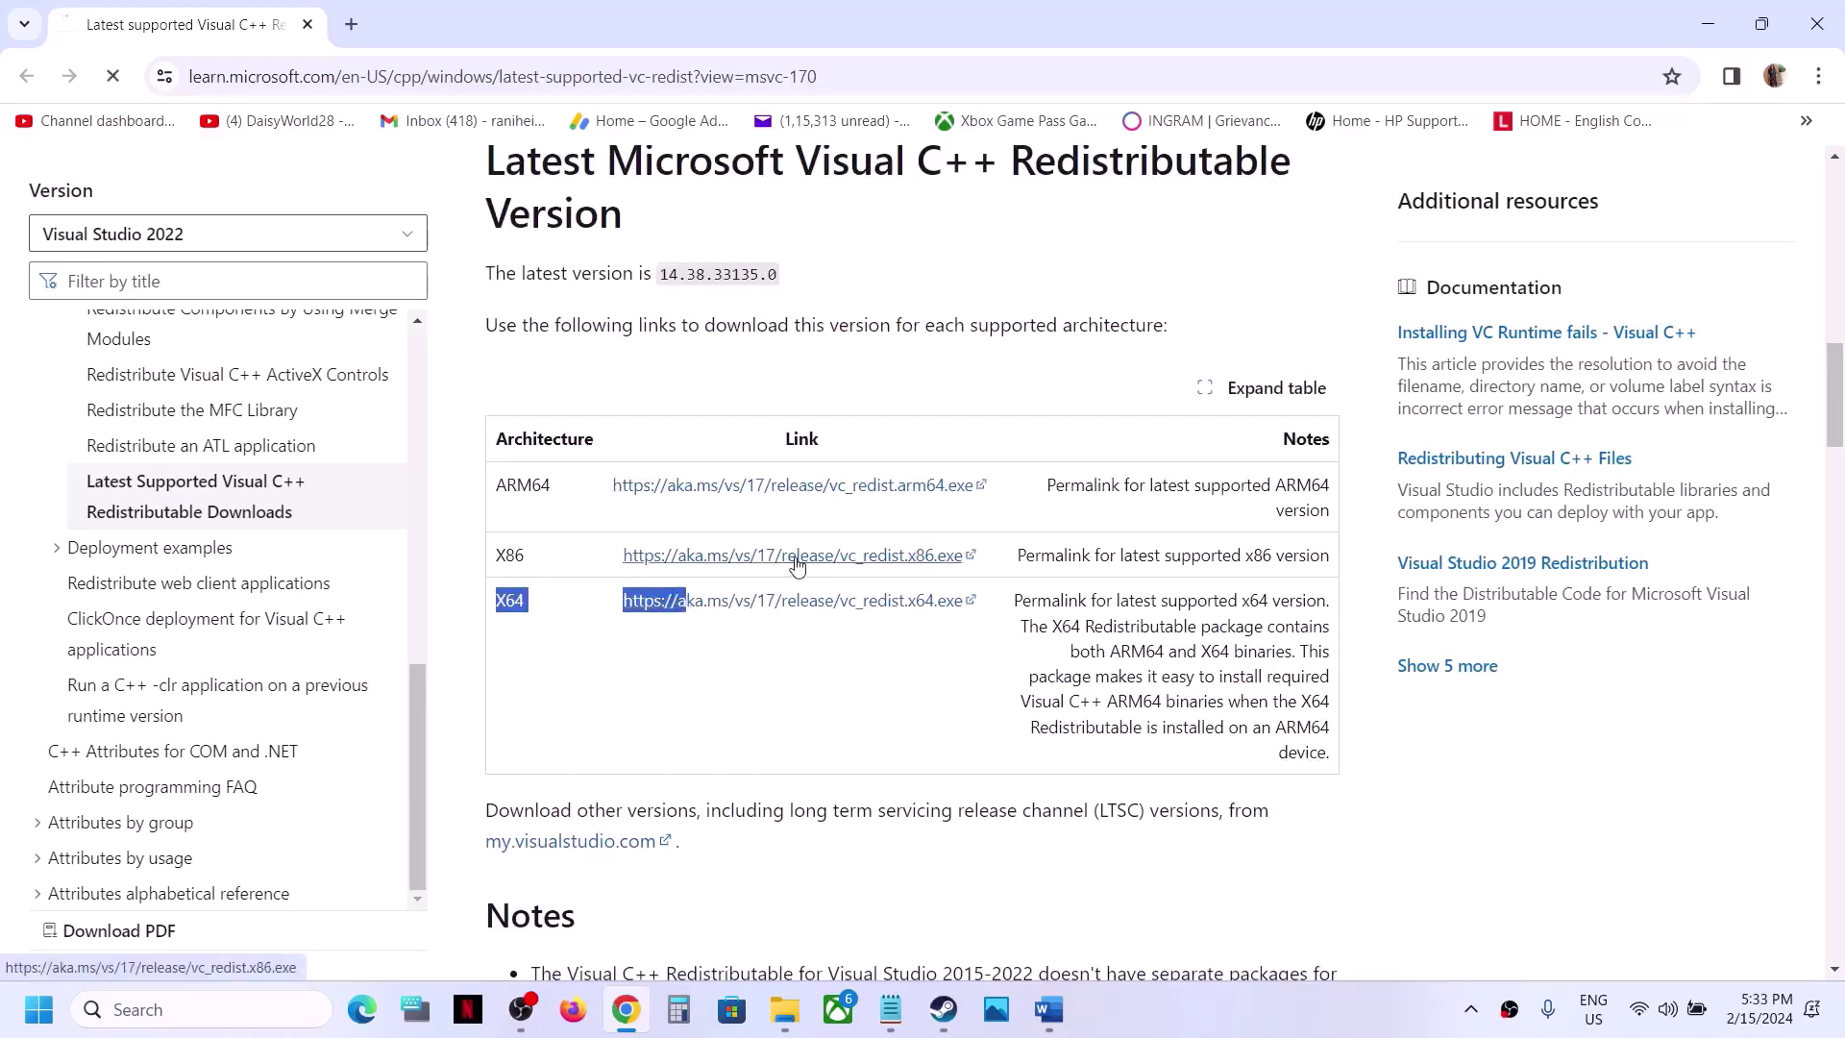
pyautogui.click(748, 604)
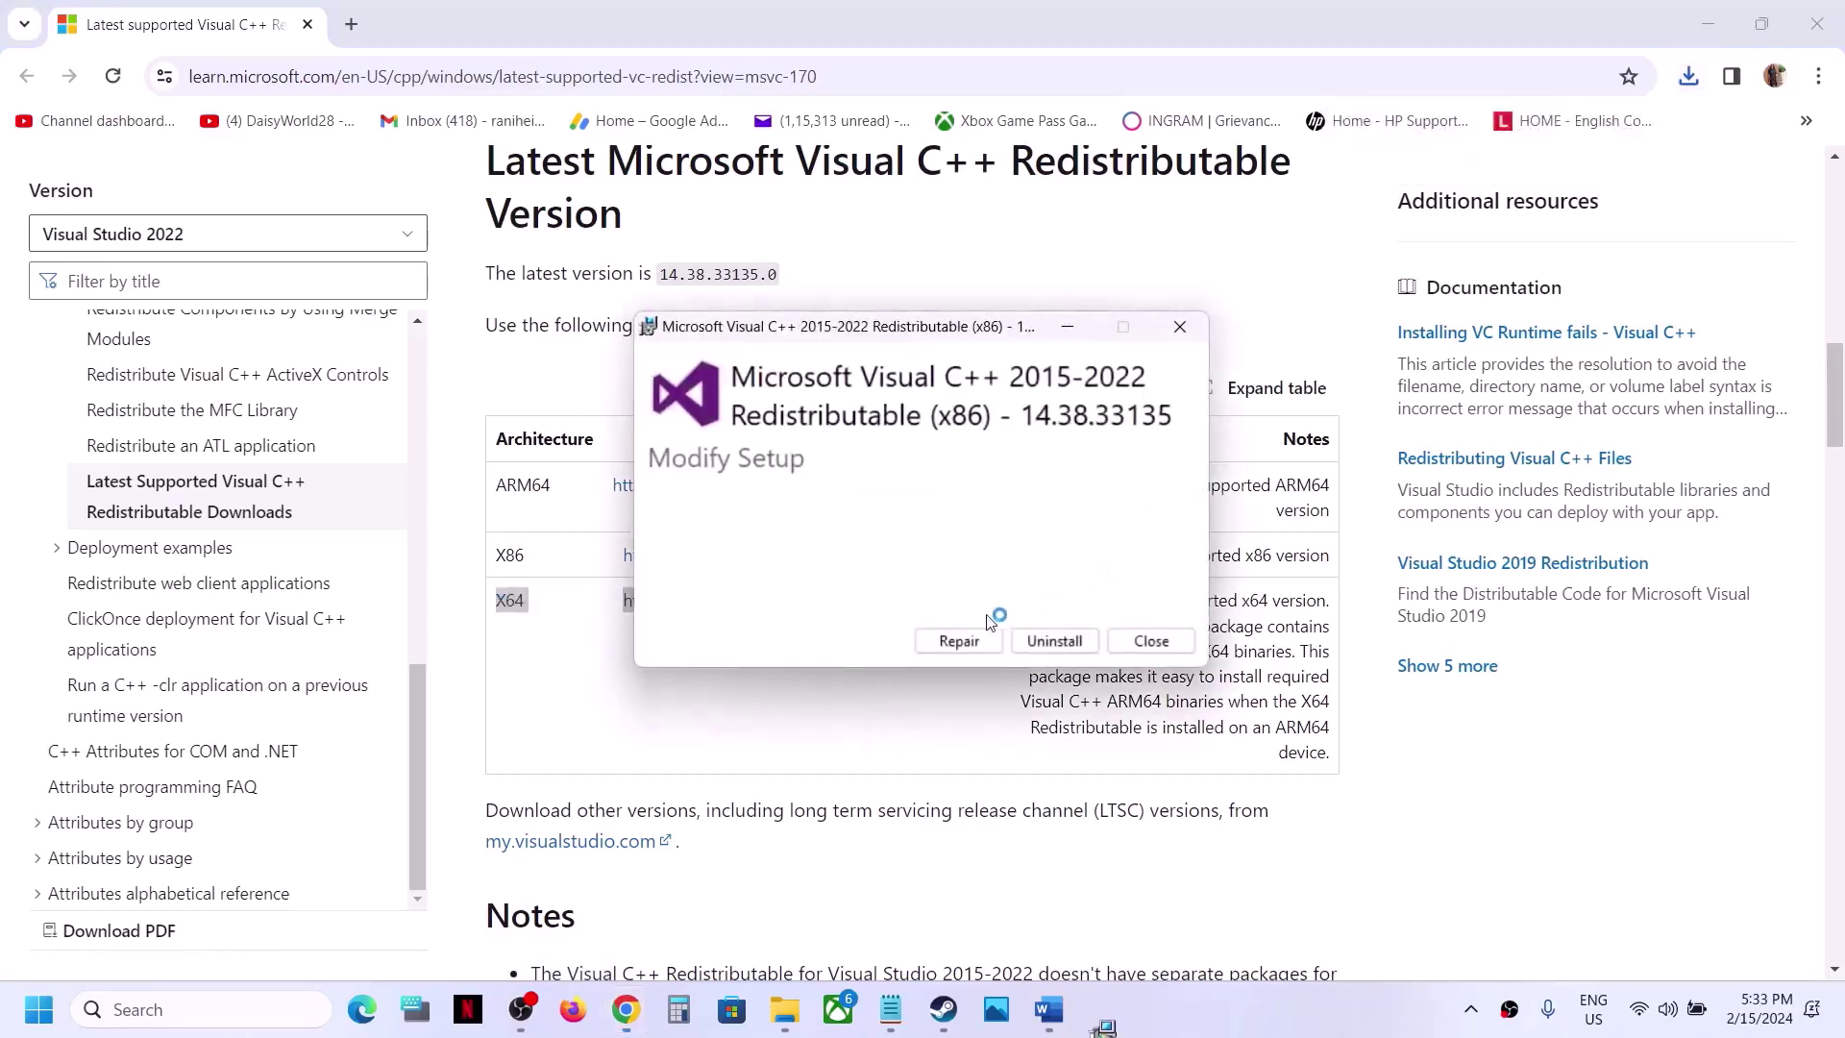
pyautogui.click(948, 637)
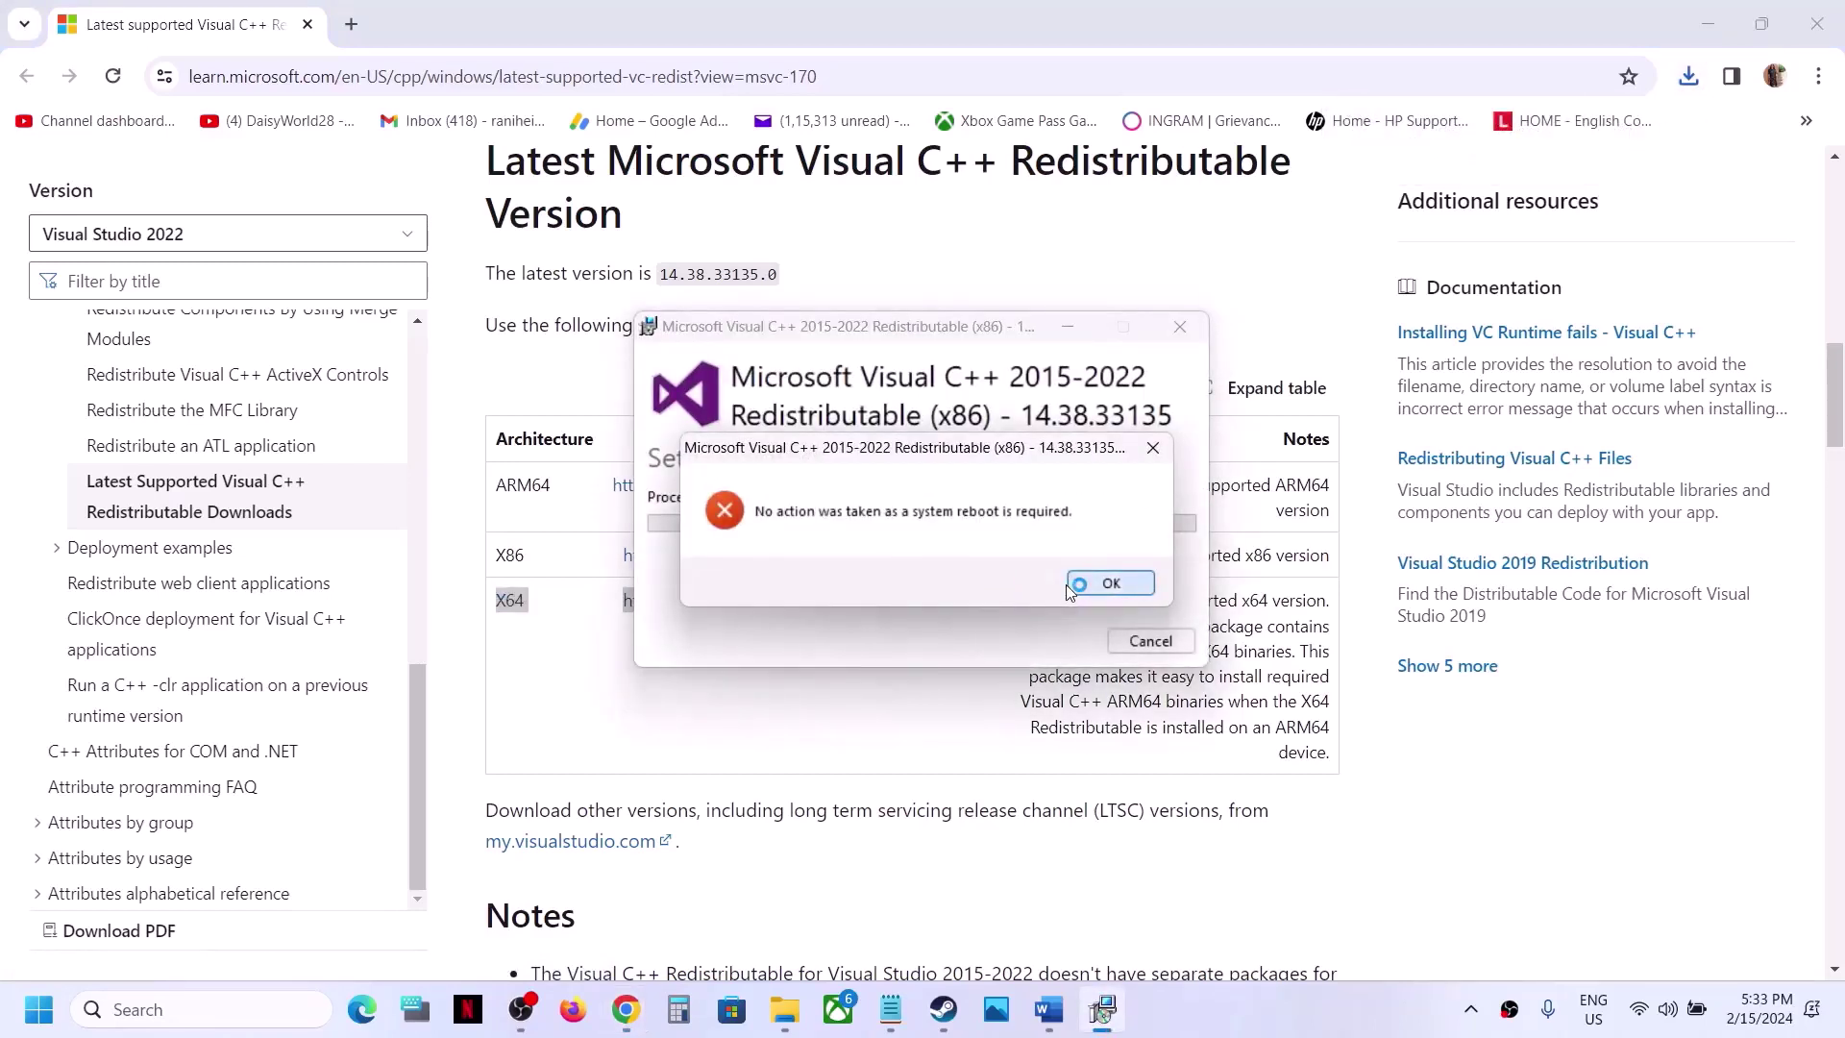
pyautogui.click(1107, 583)
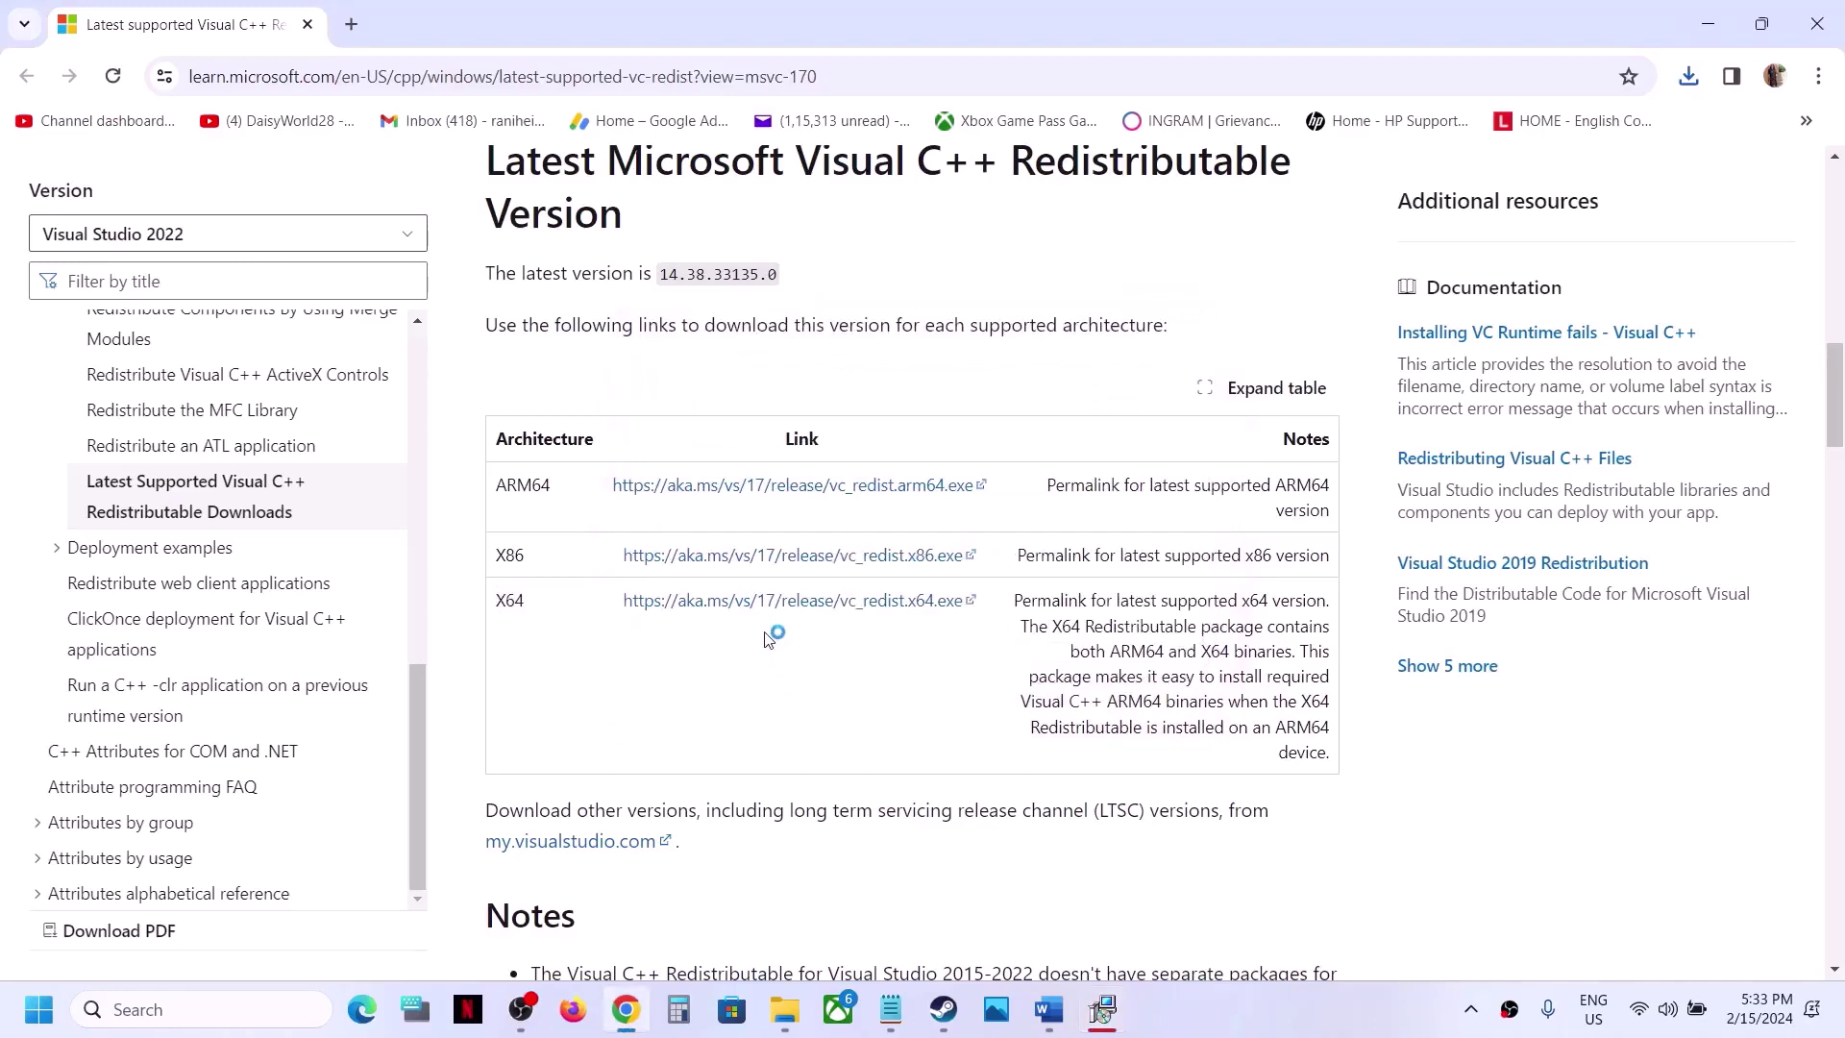
# Try to repair the x64 Visual C++ 2015-2022 Redistributable and close both the x64 and x86 setup windows.
pyautogui.click(746, 602)
pyautogui.click(849, 602)
pyautogui.click(920, 603)
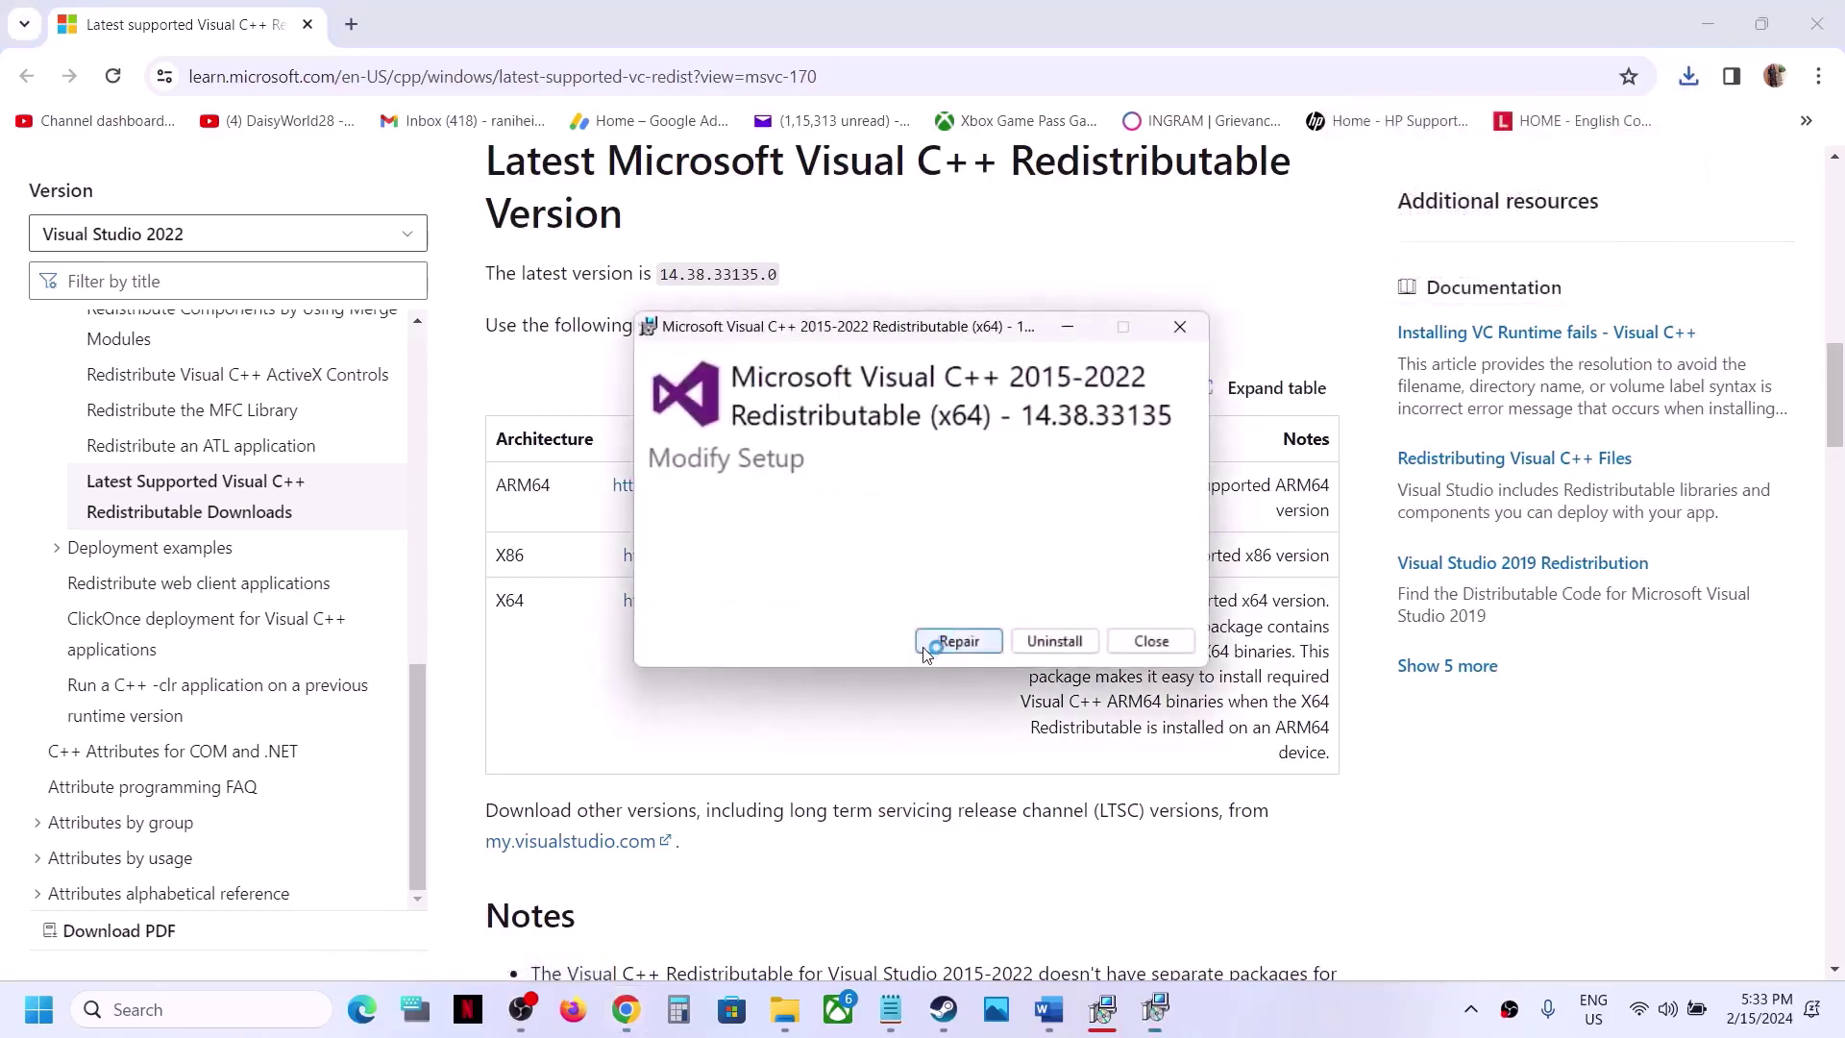
pyautogui.click(949, 639)
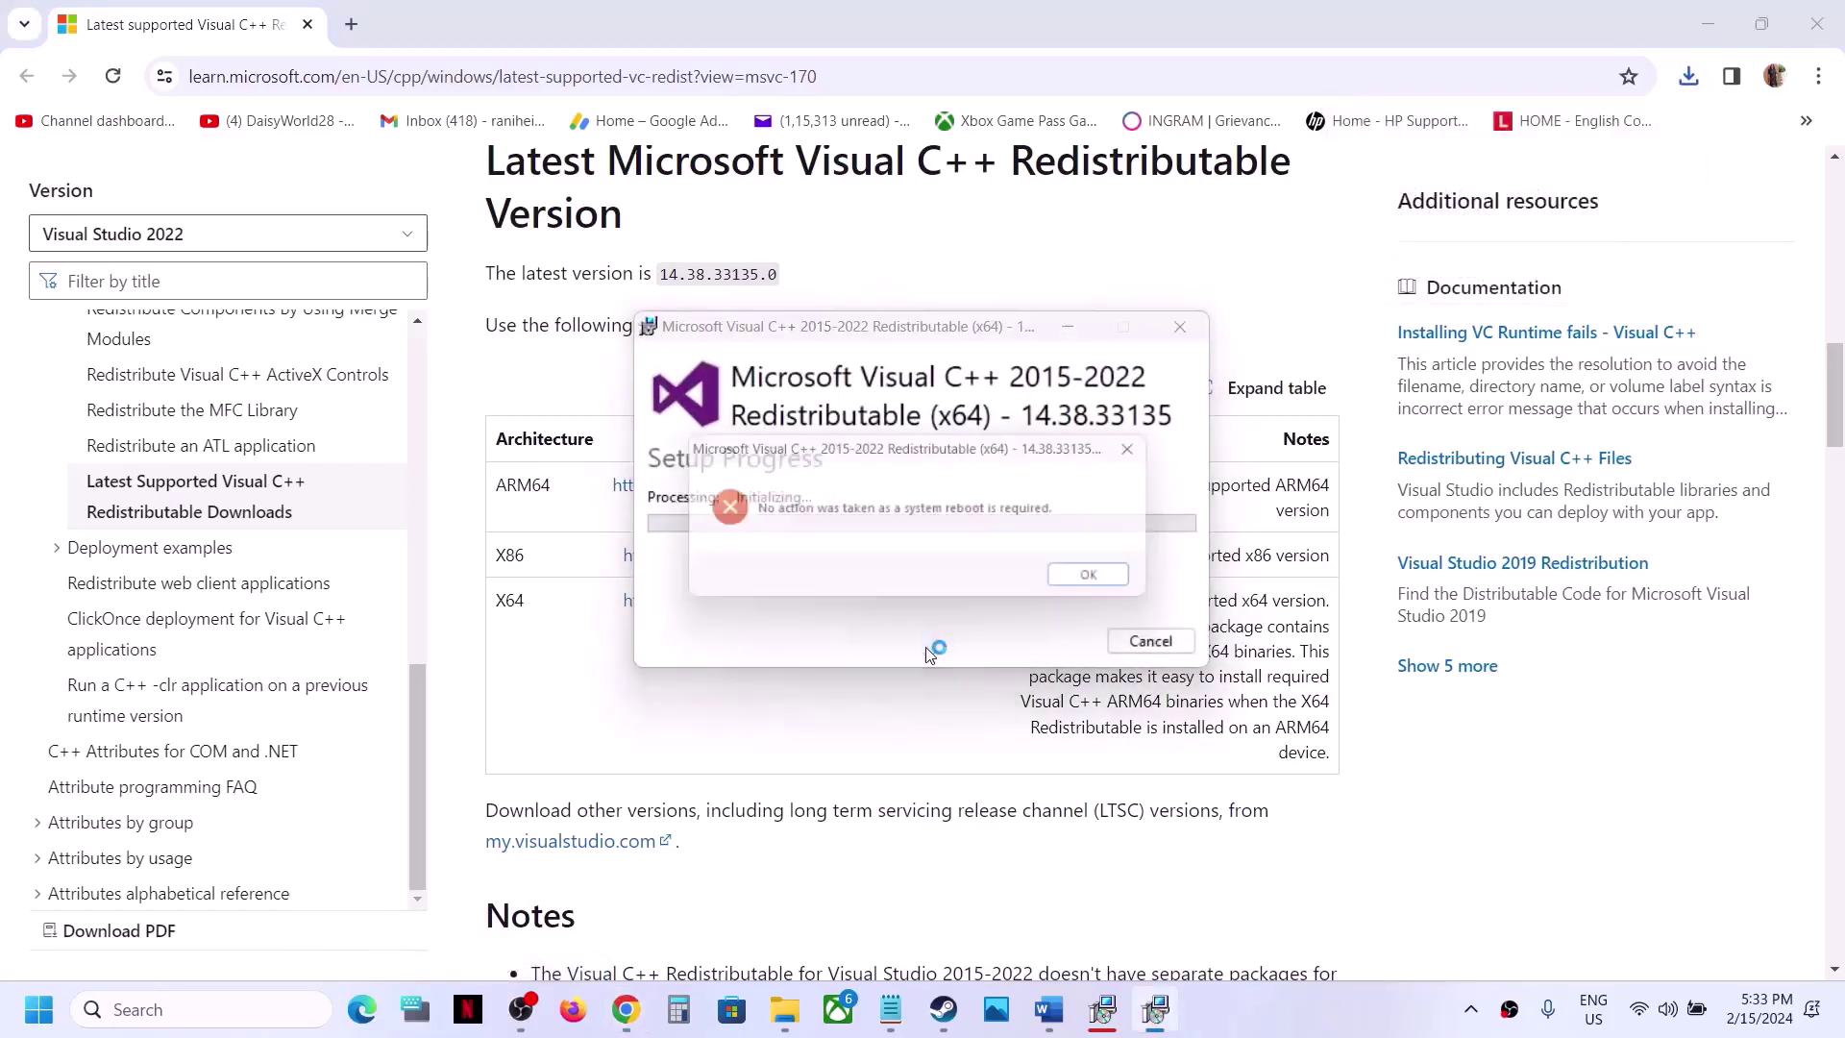
pyautogui.click(1107, 584)
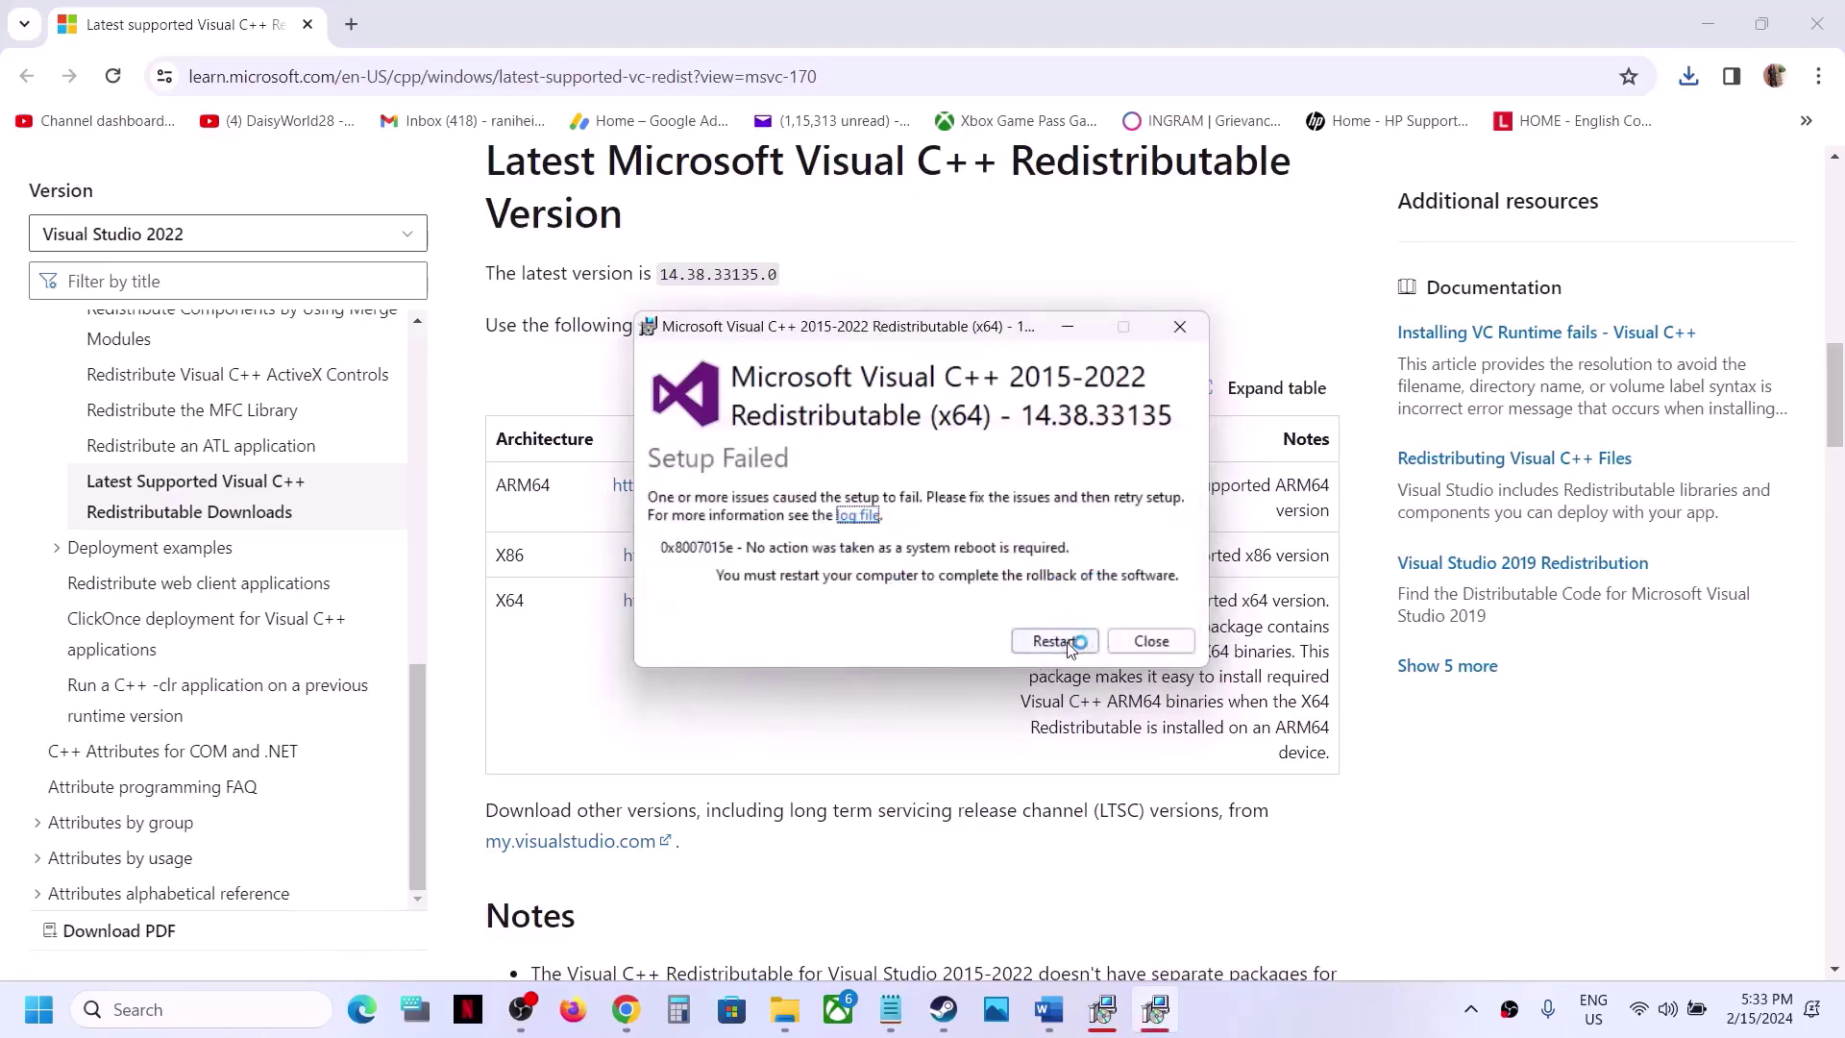
pyautogui.click(1183, 327)
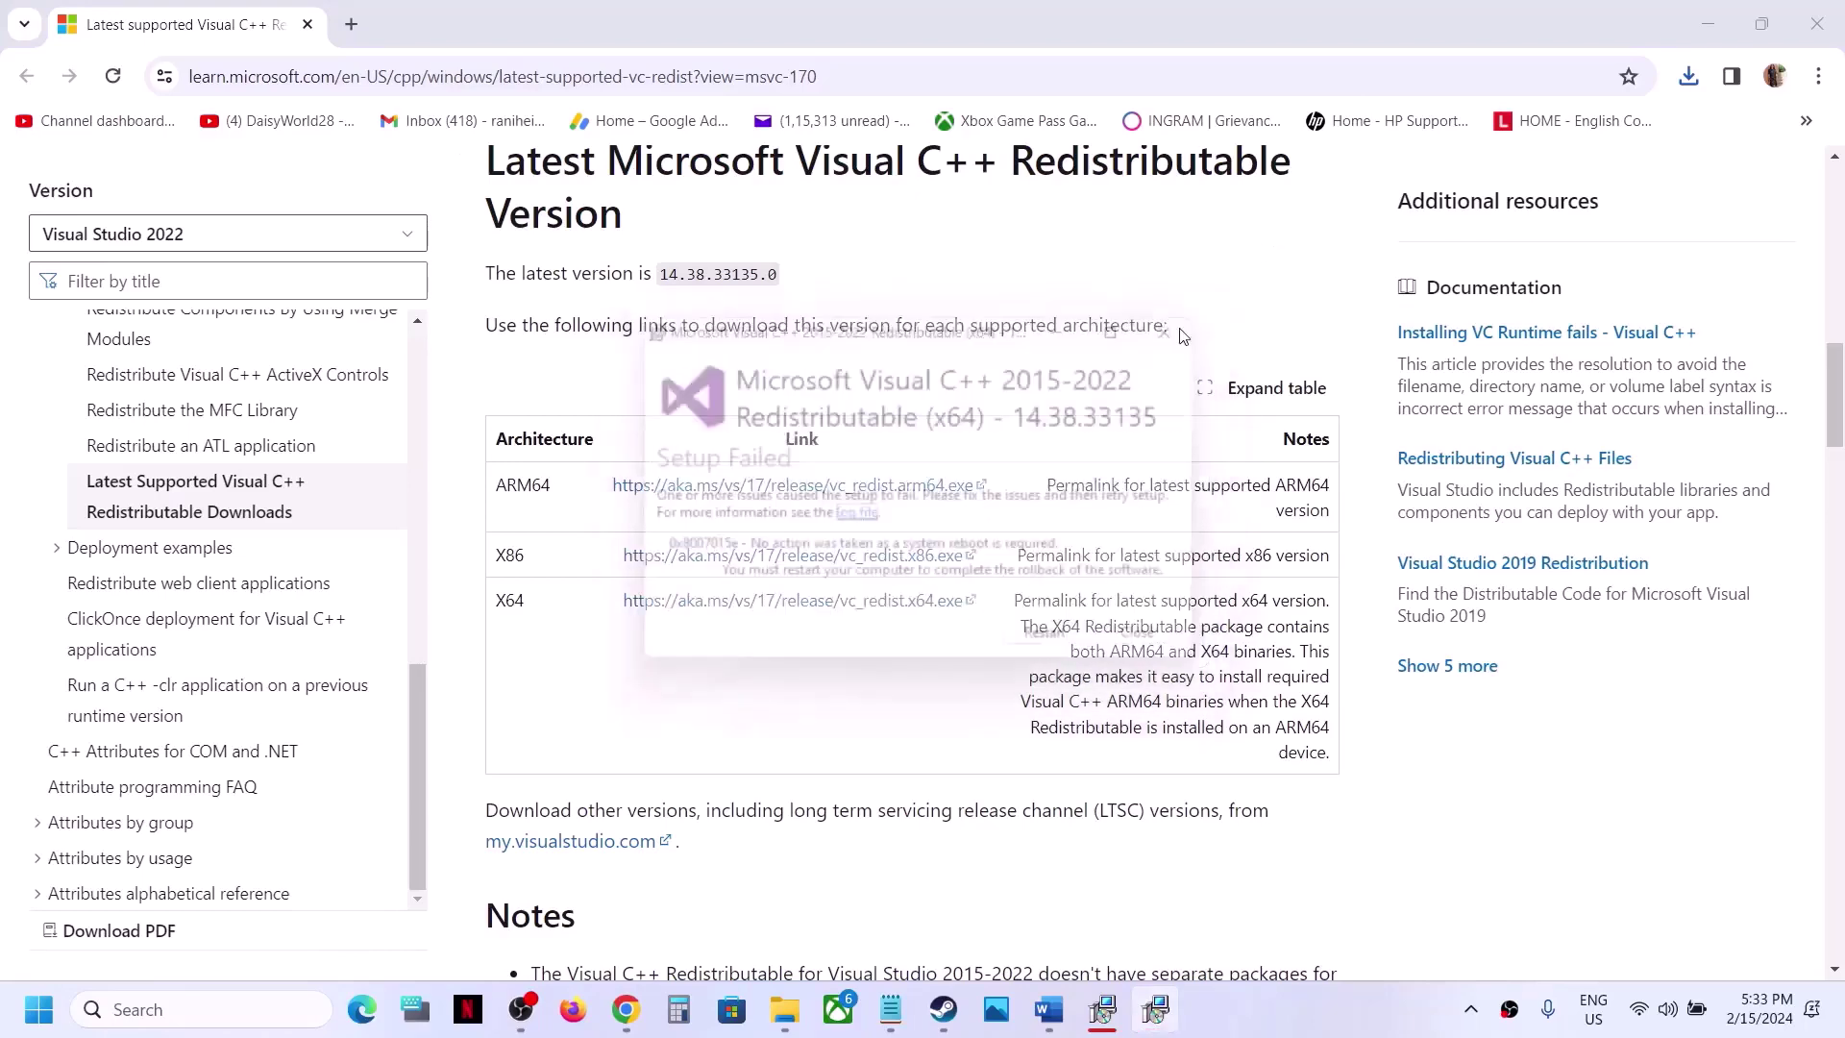
pyautogui.click(1095, 1019)
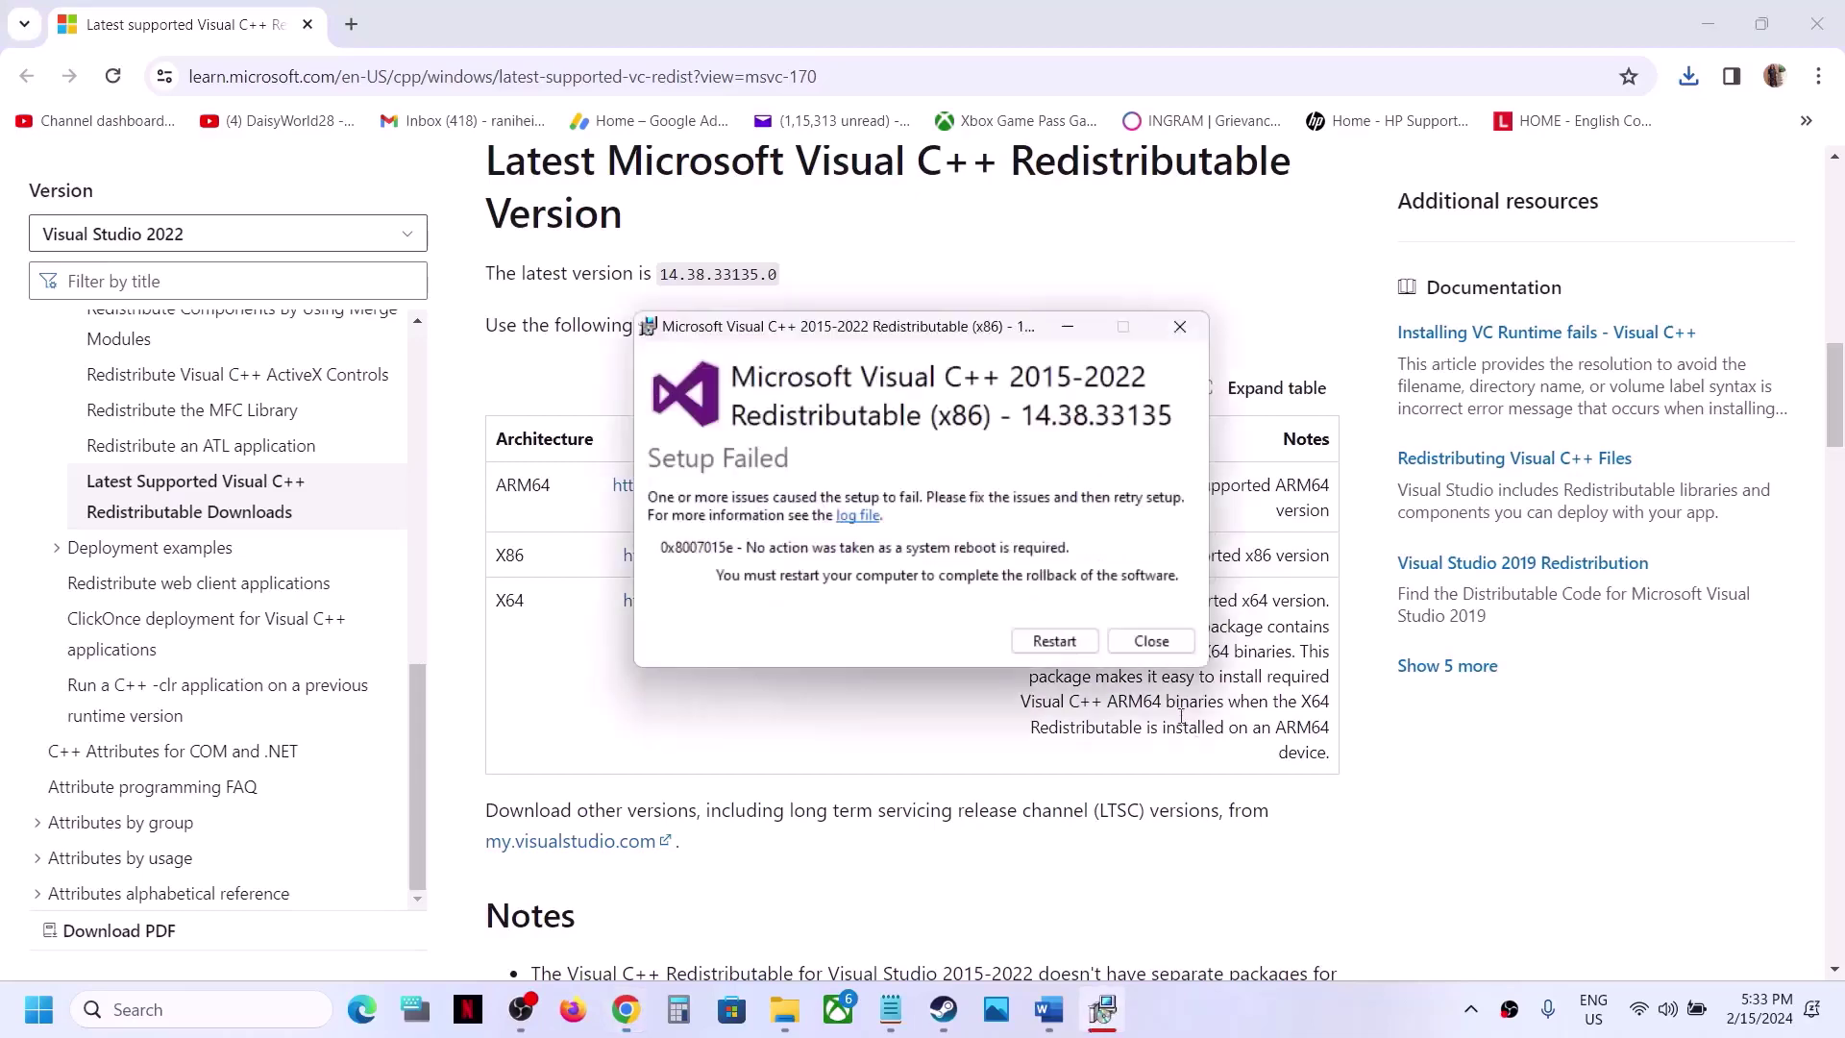
pyautogui.click(1152, 641)
# Switch to the notes in Word and highlight the Step 15 text about unplugging the hotas, wheel, pedals, mouse and additional USB adapters.
pyautogui.click(944, 1009)
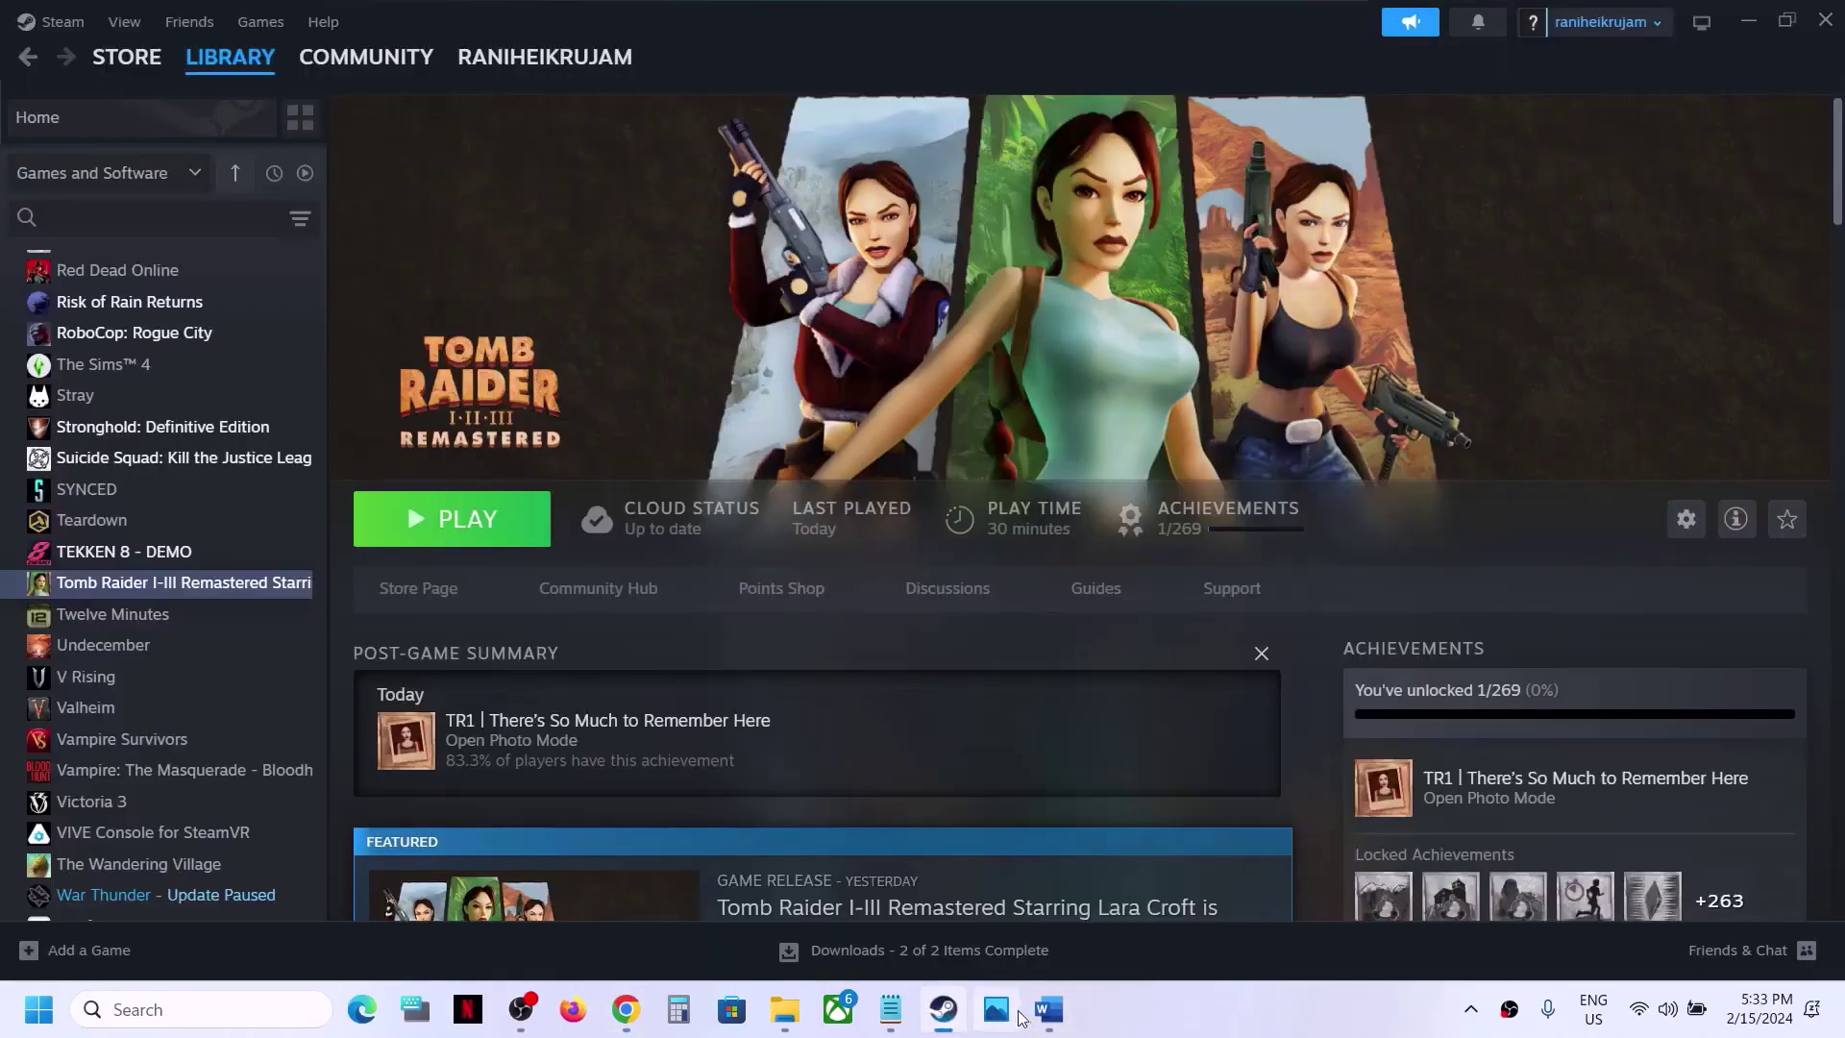
pyautogui.click(1050, 1011)
pyautogui.scroll(-5, 744, 667)
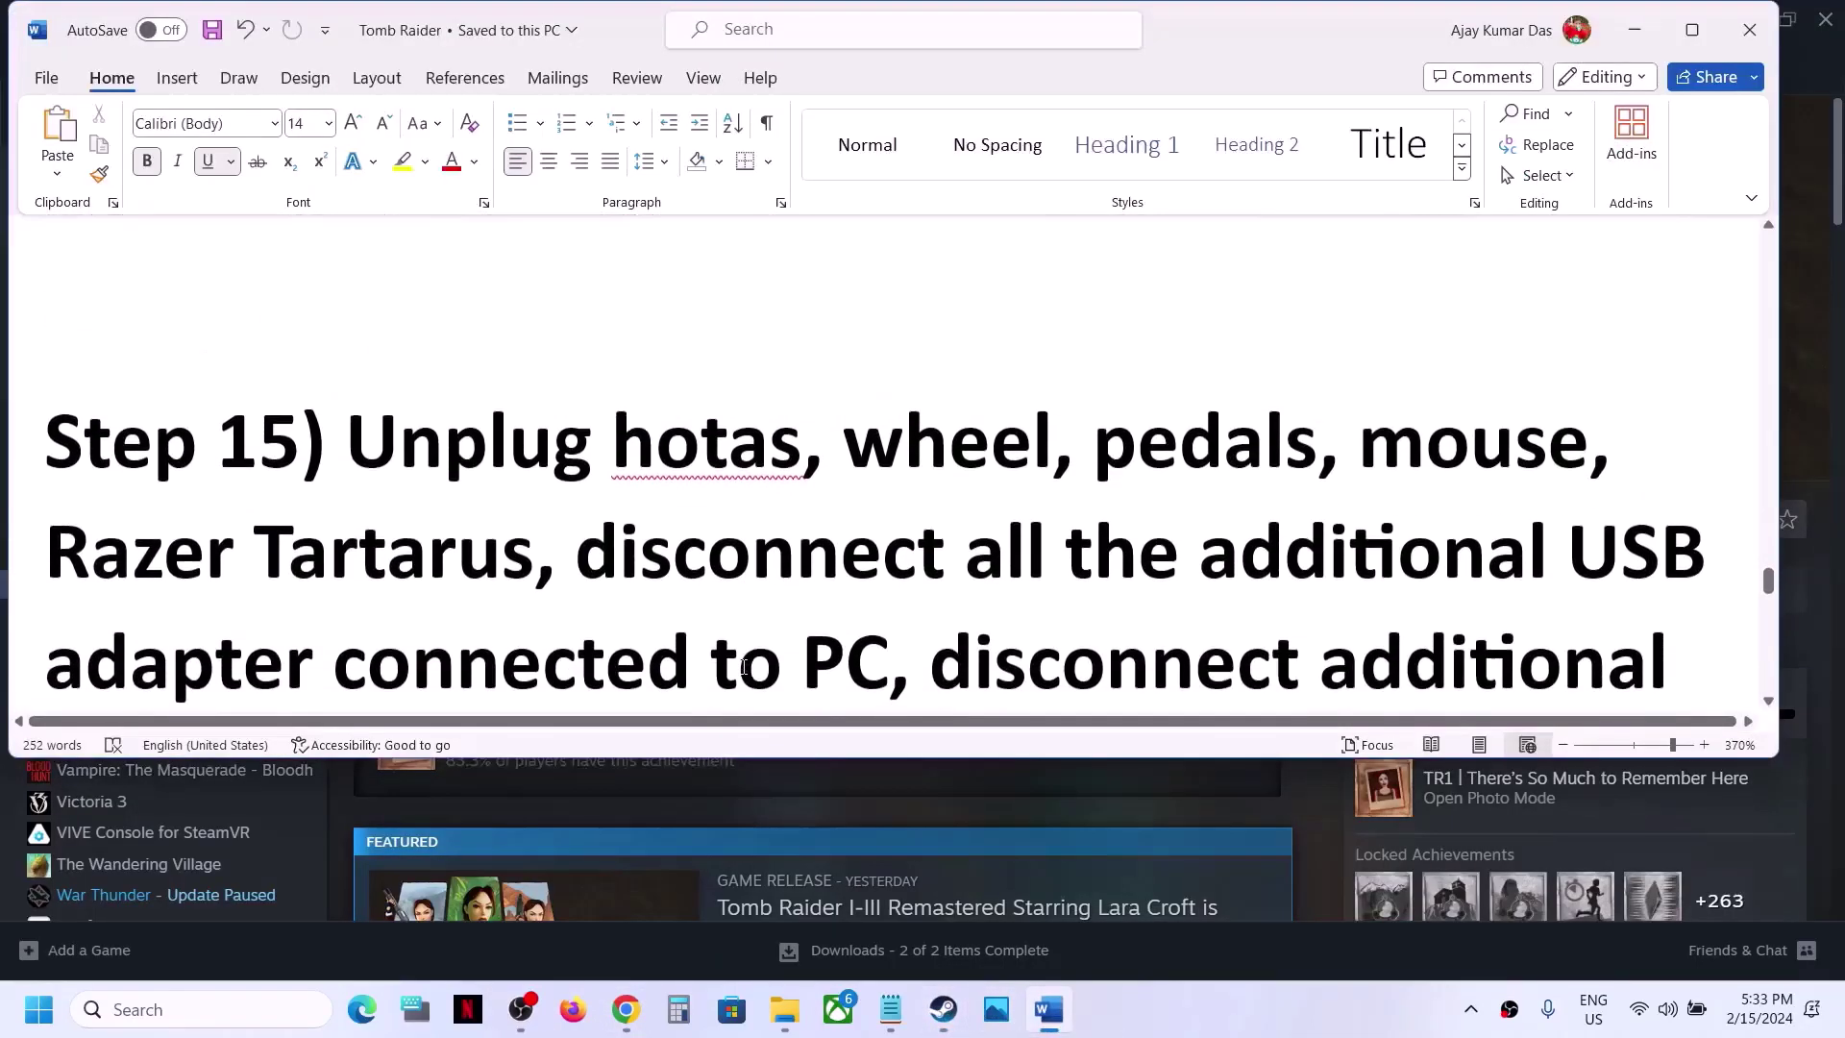
pyautogui.moveTo(352, 404); pyautogui.dragTo(804, 629)
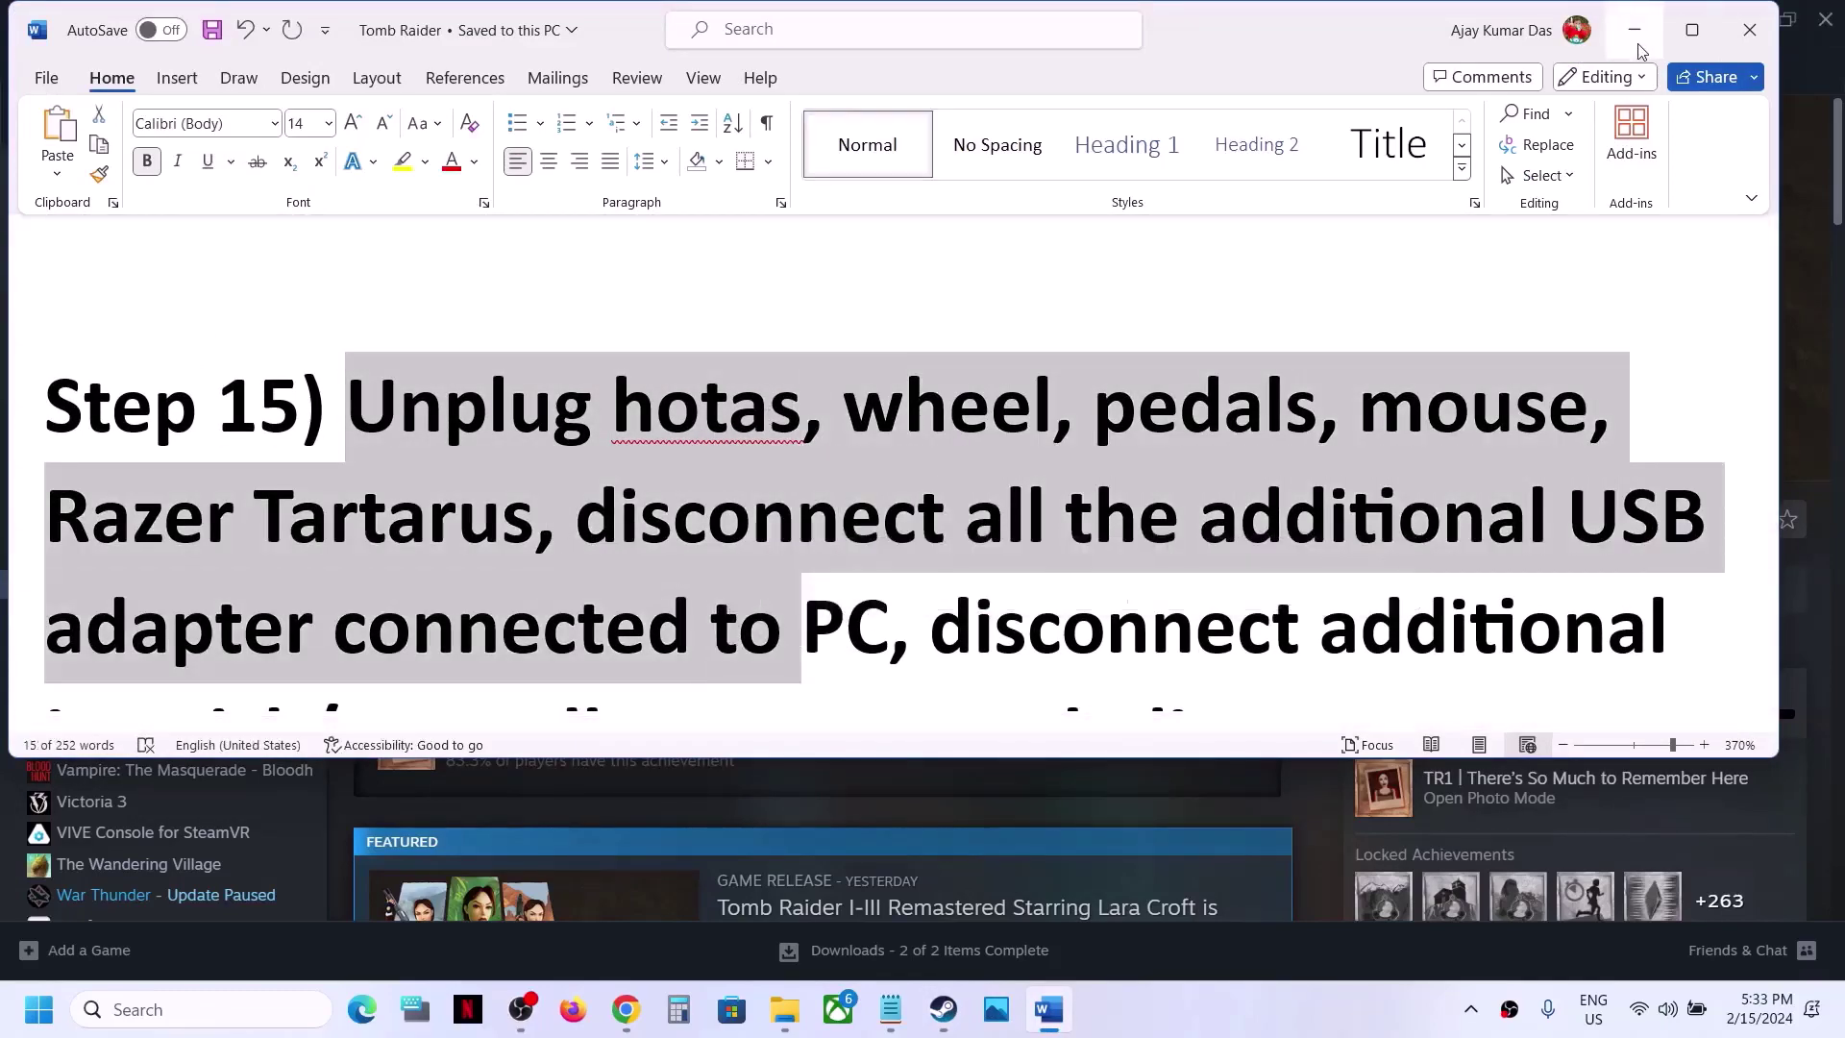
# Maximize the notes and highlight the Step 15 instructions on disconnecting additional controllers and multiple monitors and closing overclocking apps.
pyautogui.click(1693, 30)
pyautogui.scroll(-3, 1126, 462)
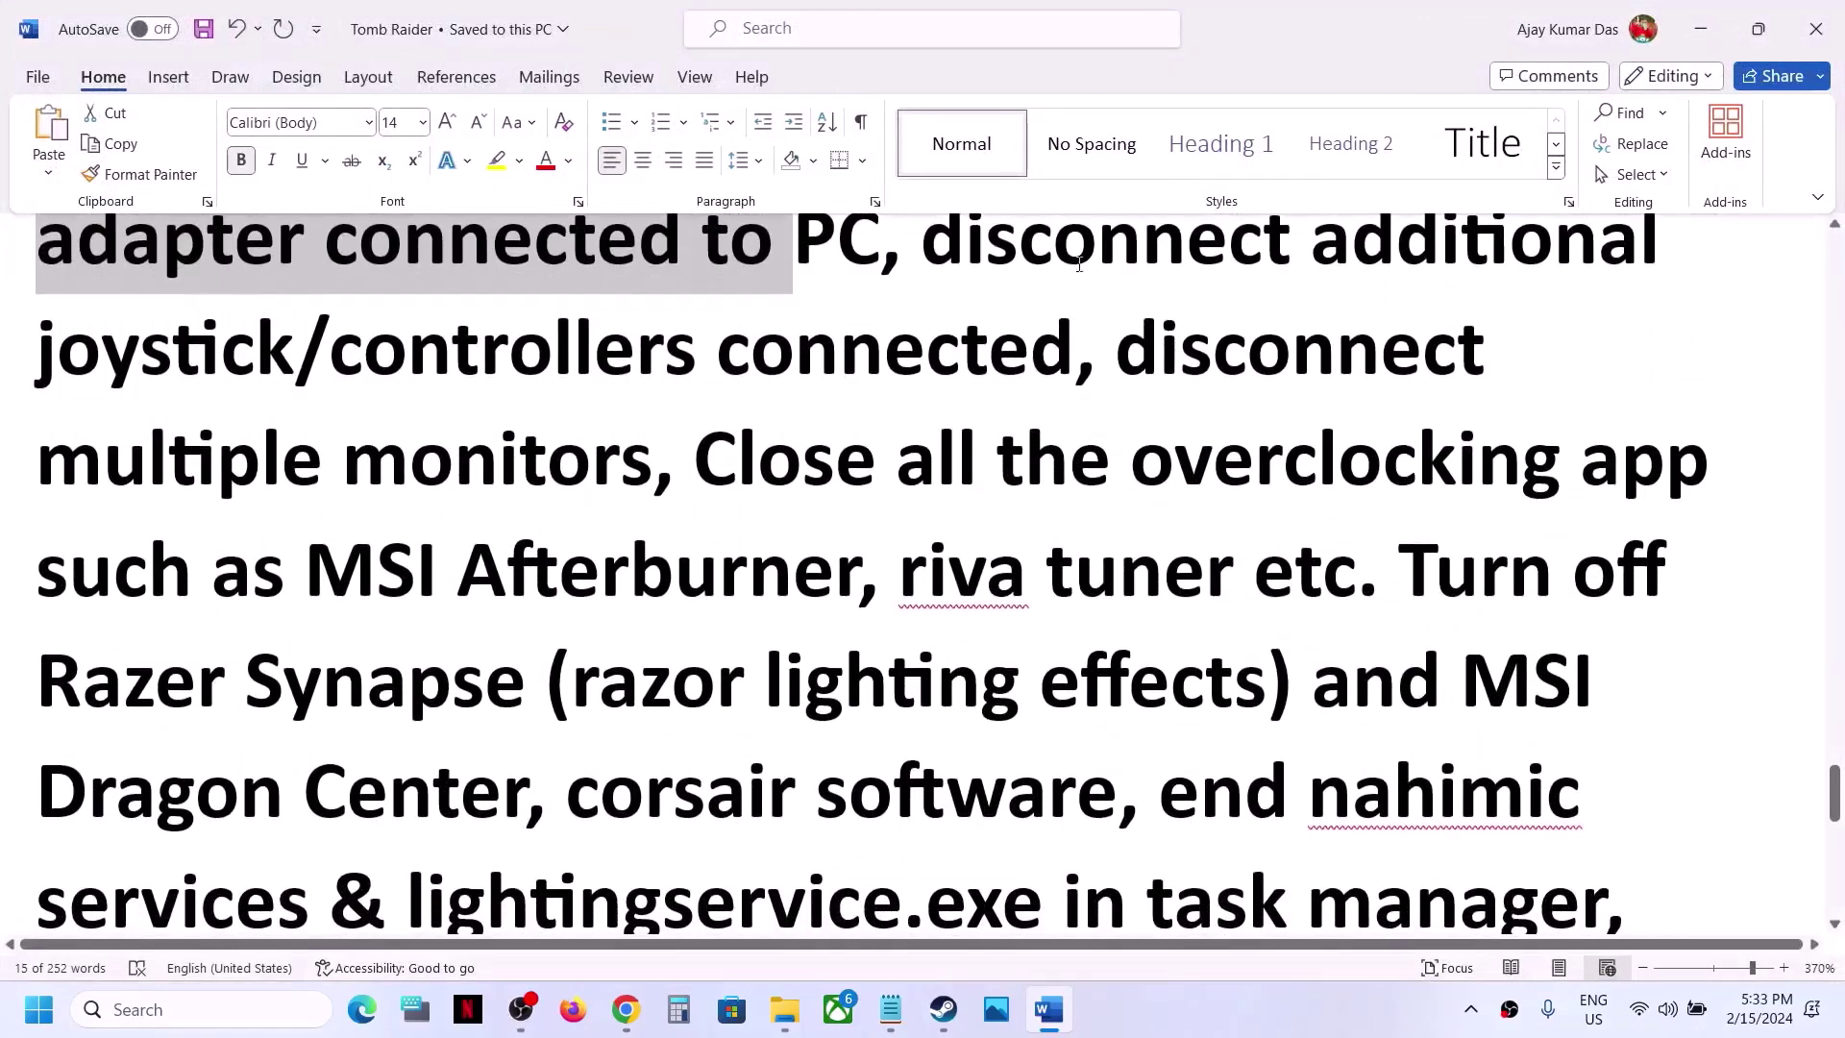
pyautogui.moveTo(919, 250); pyautogui.dragTo(998, 389)
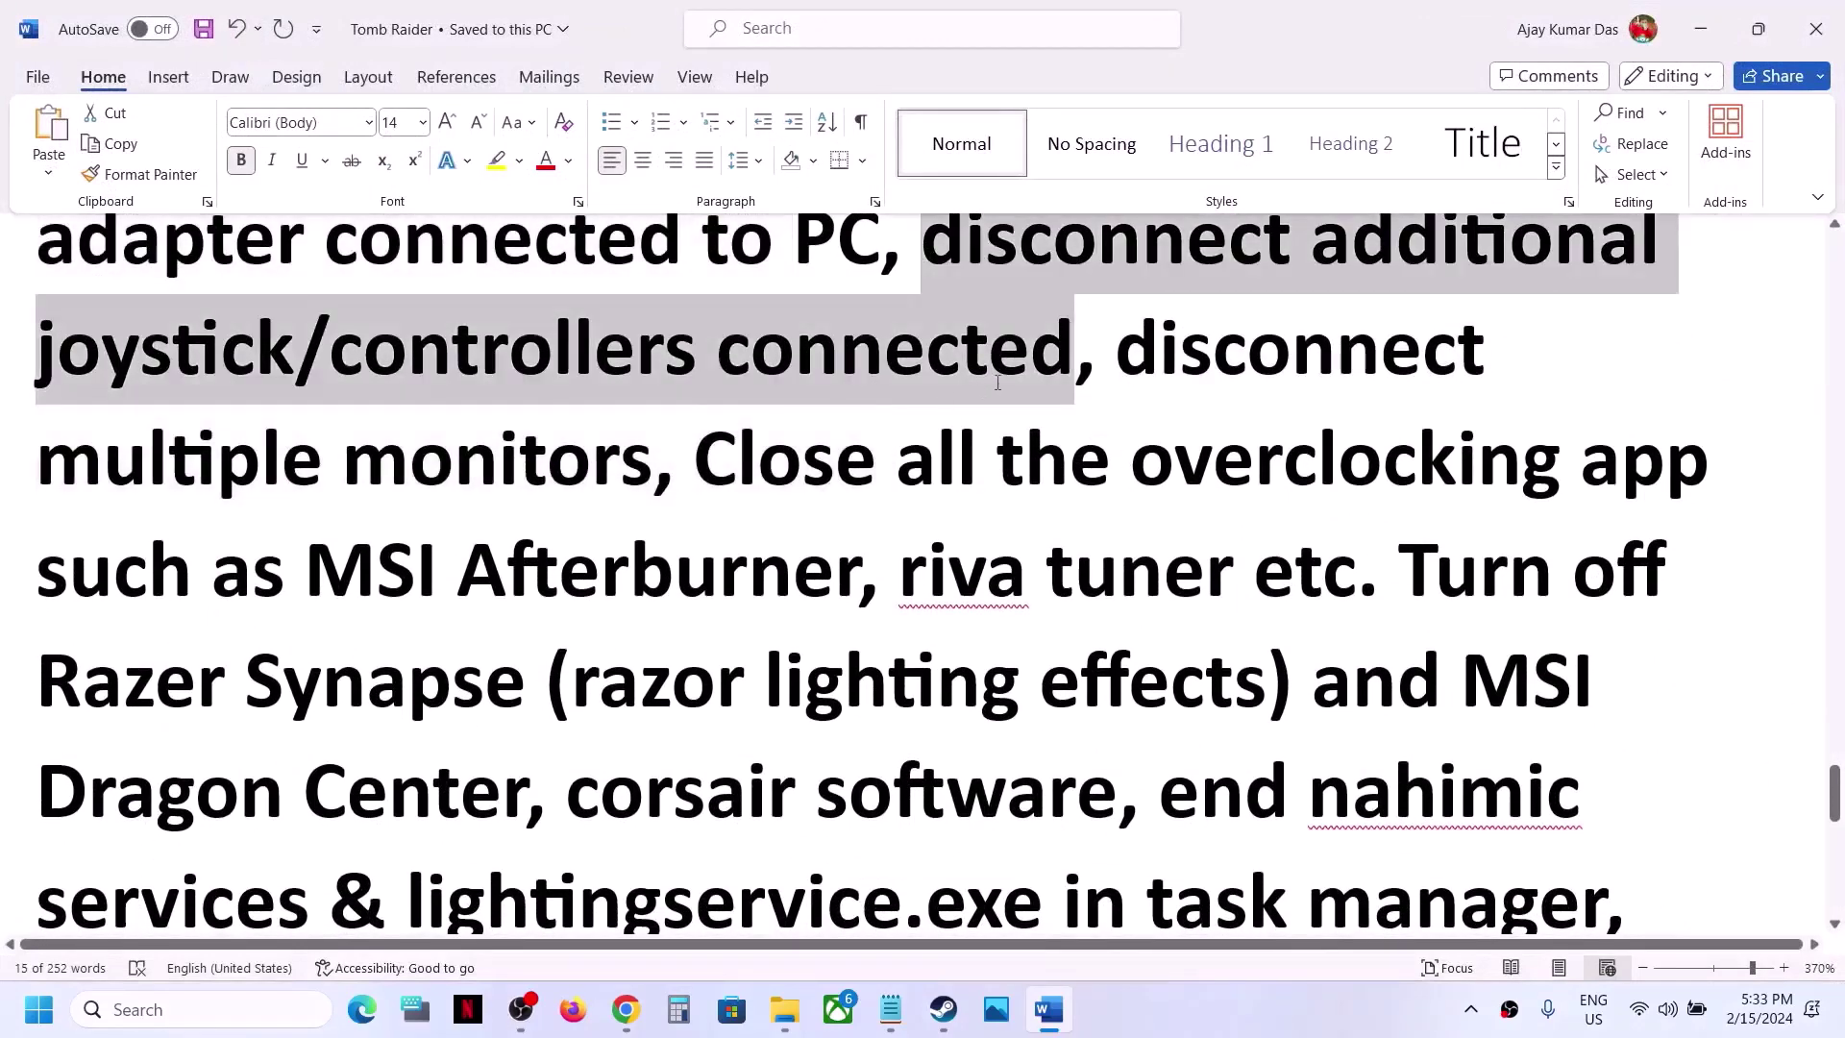
pyautogui.click(1131, 453)
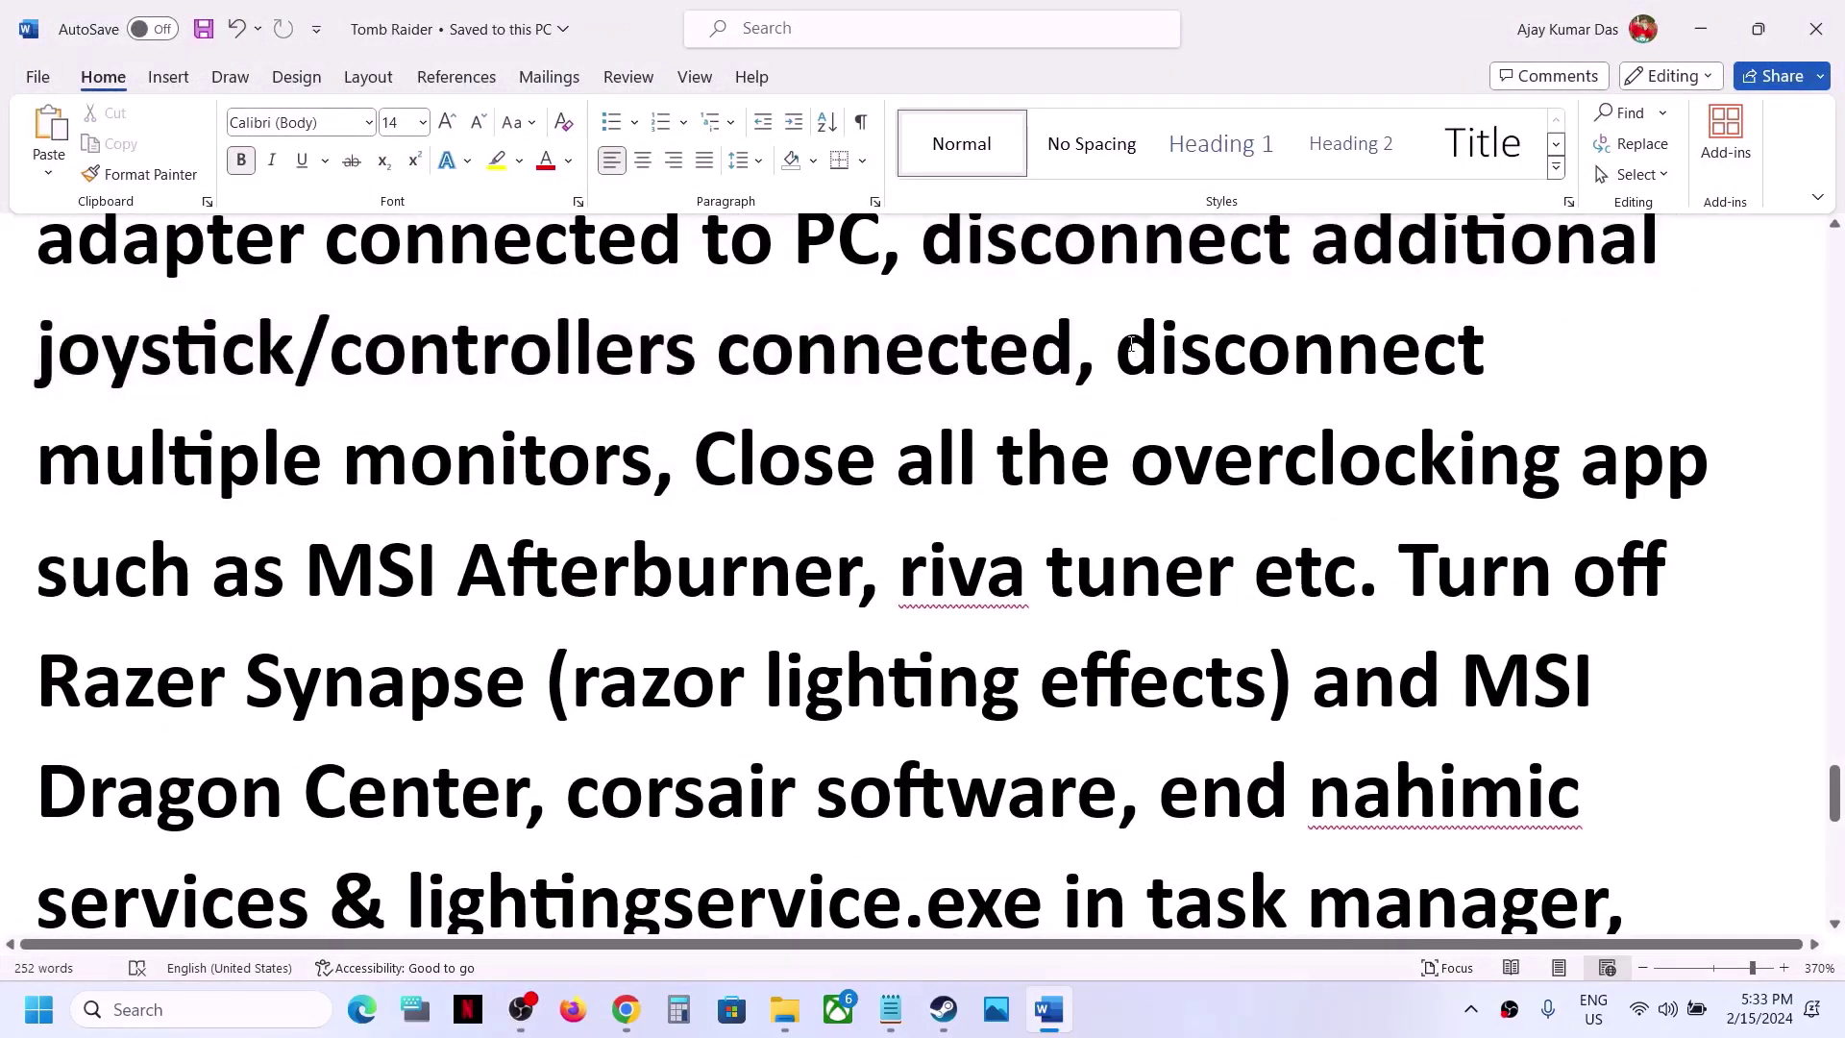
pyautogui.moveTo(1131, 344); pyautogui.dragTo(1288, 486)
pyautogui.moveTo(1524, 481); pyautogui.dragTo(1080, 694)
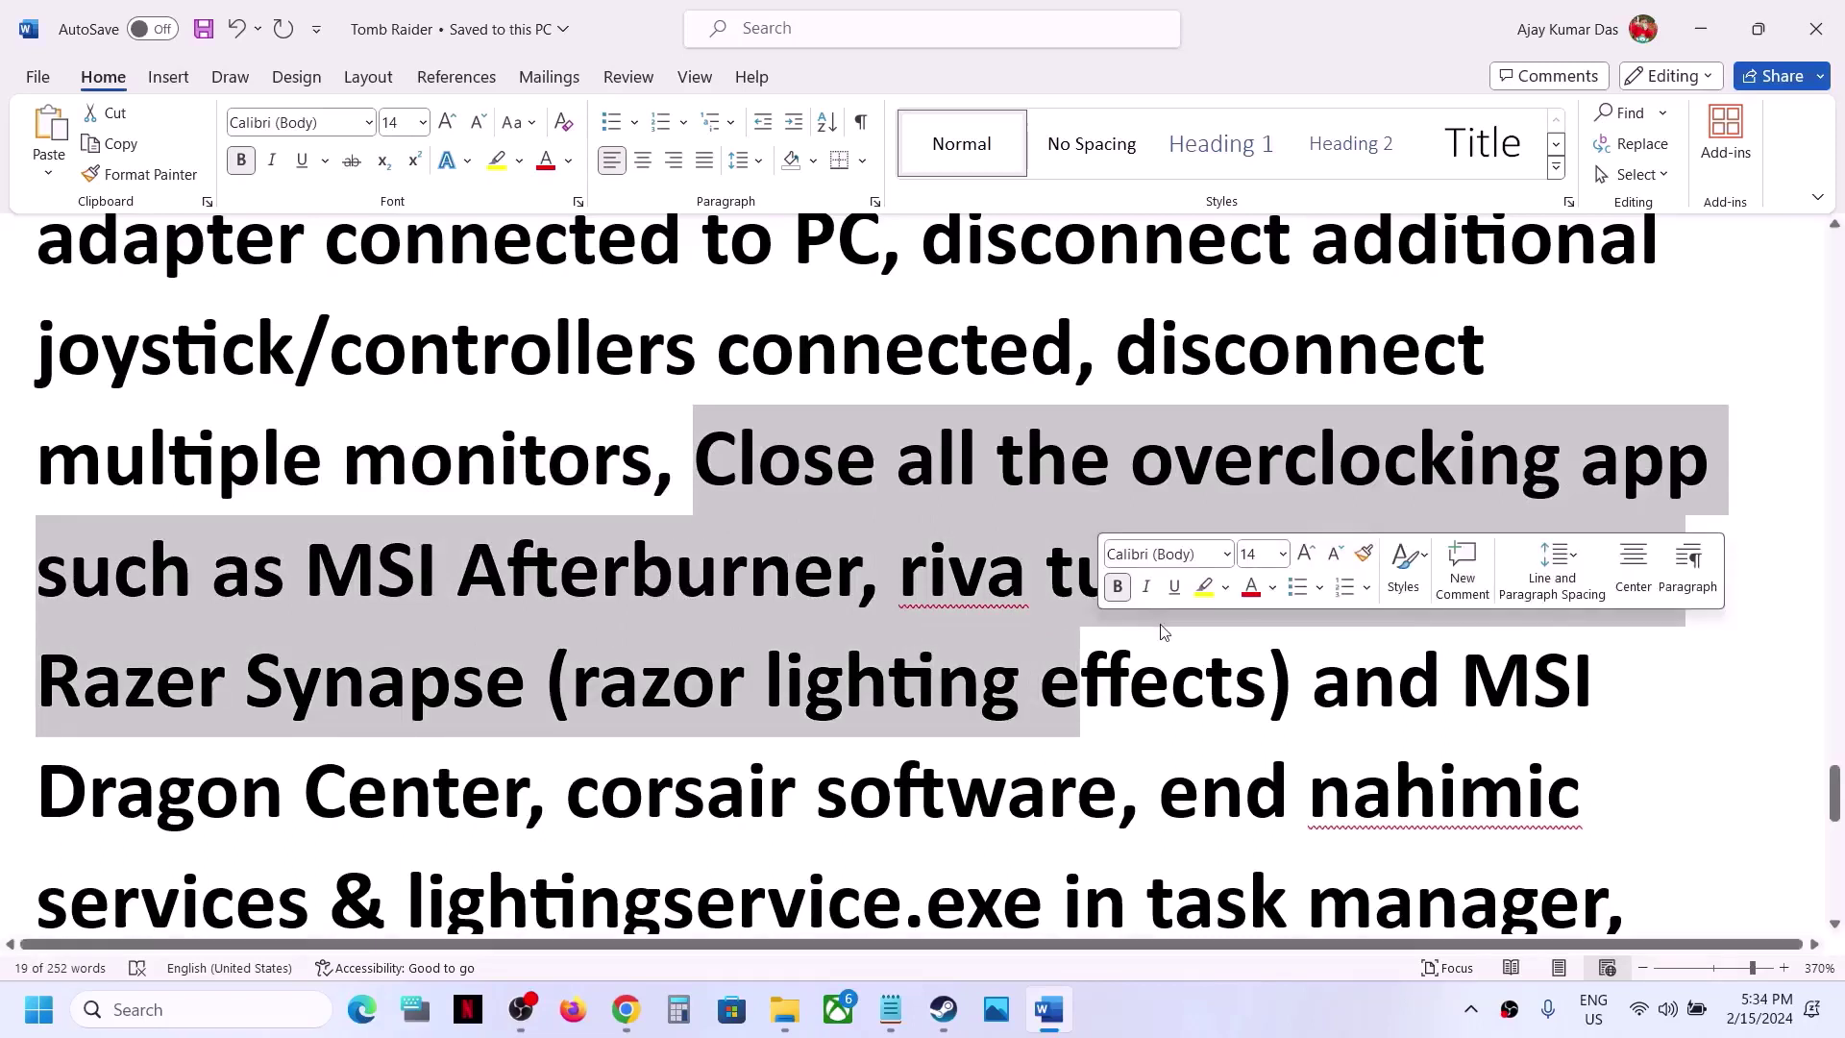
pyautogui.click(1165, 589)
# Highlight the Step 15 text from "Turn off Razer Synapse" to "task manager" and check the hidden system tray apps.
pyautogui.moveTo(1423, 564); pyautogui.dragTo(1549, 899)
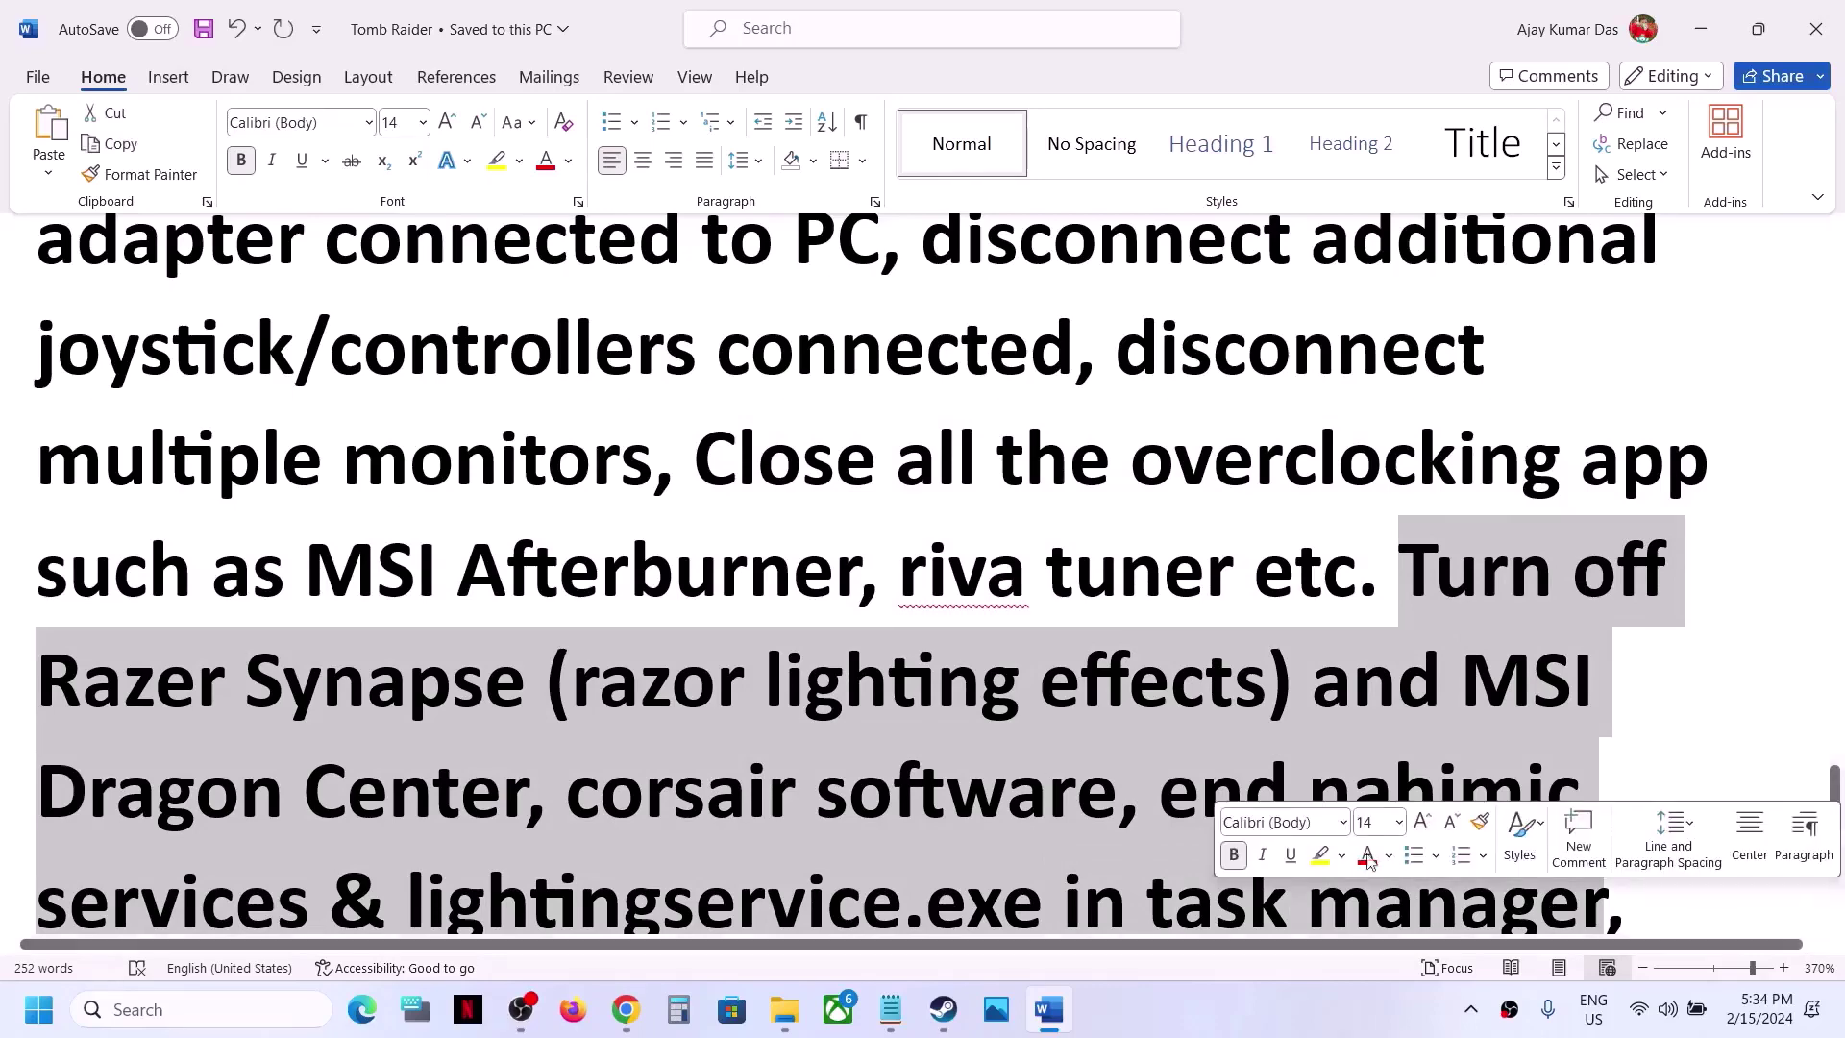
pyautogui.scroll(-4, 1149, 721)
pyautogui.scroll(4, 1149, 721)
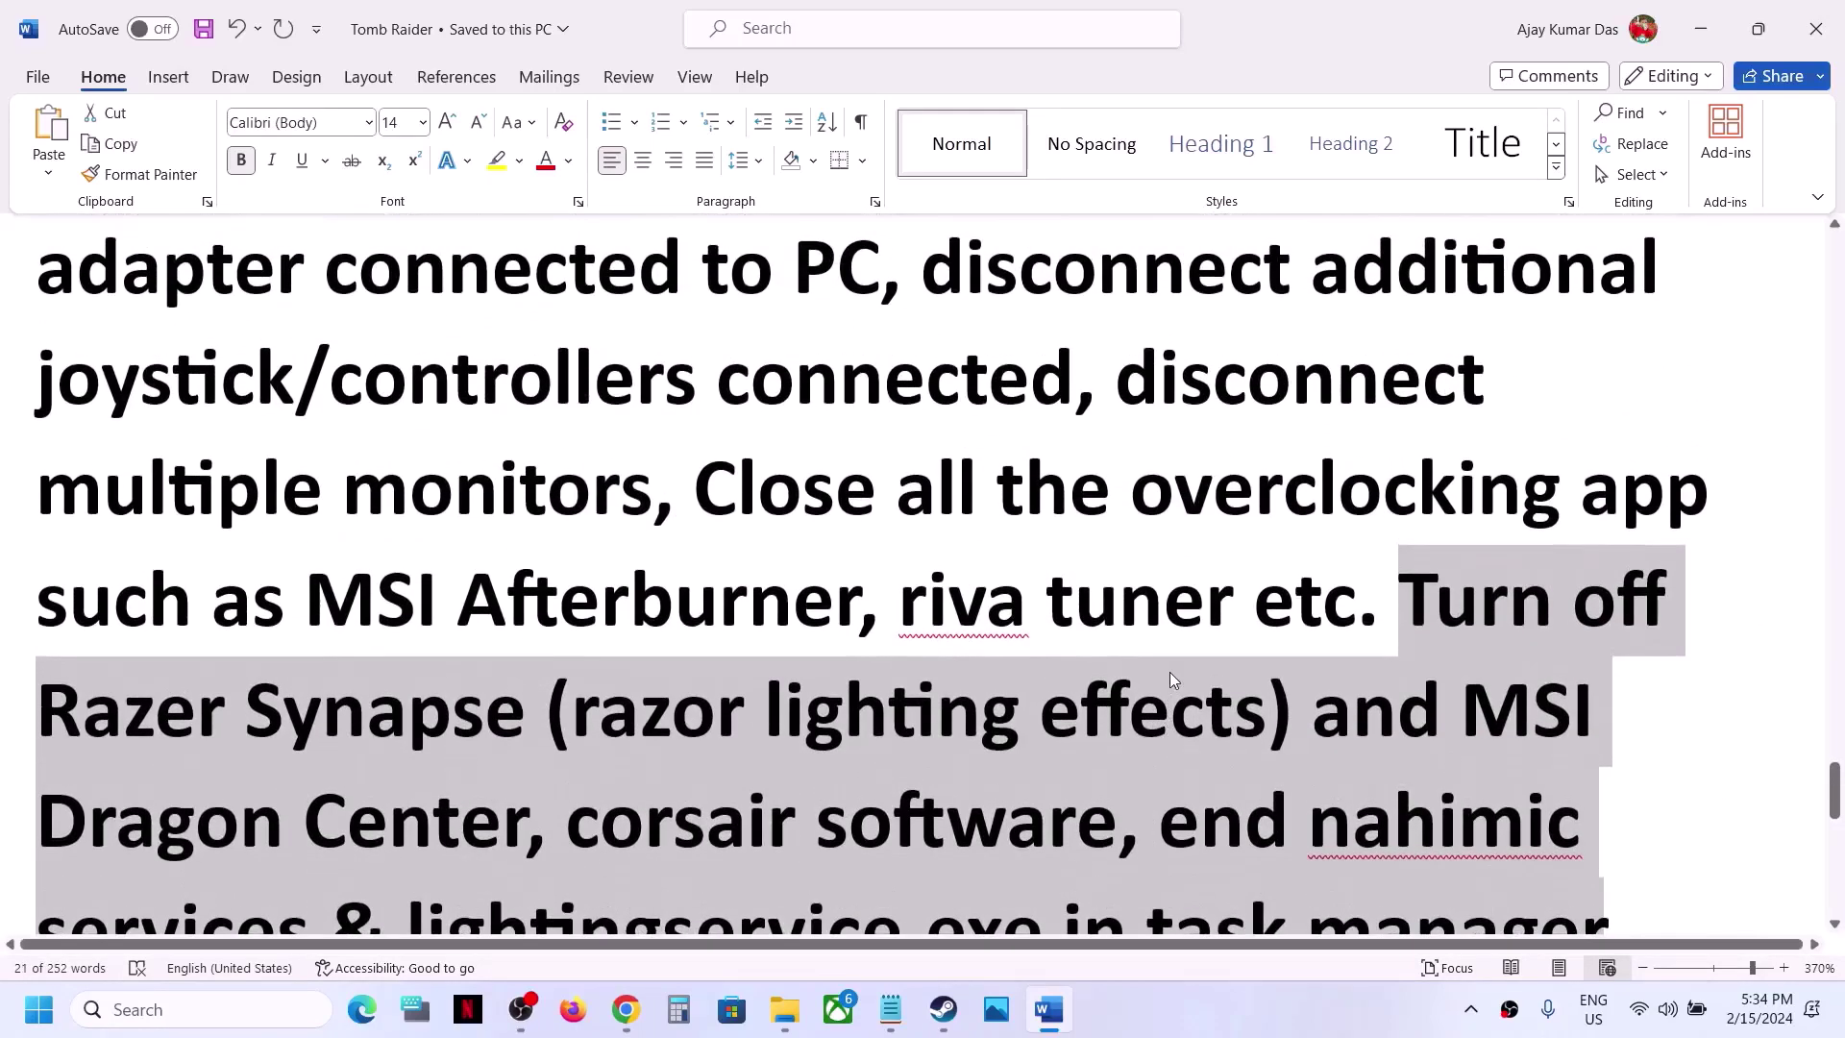
pyautogui.scroll(-1, 1168, 672)
pyautogui.click(1472, 1024)
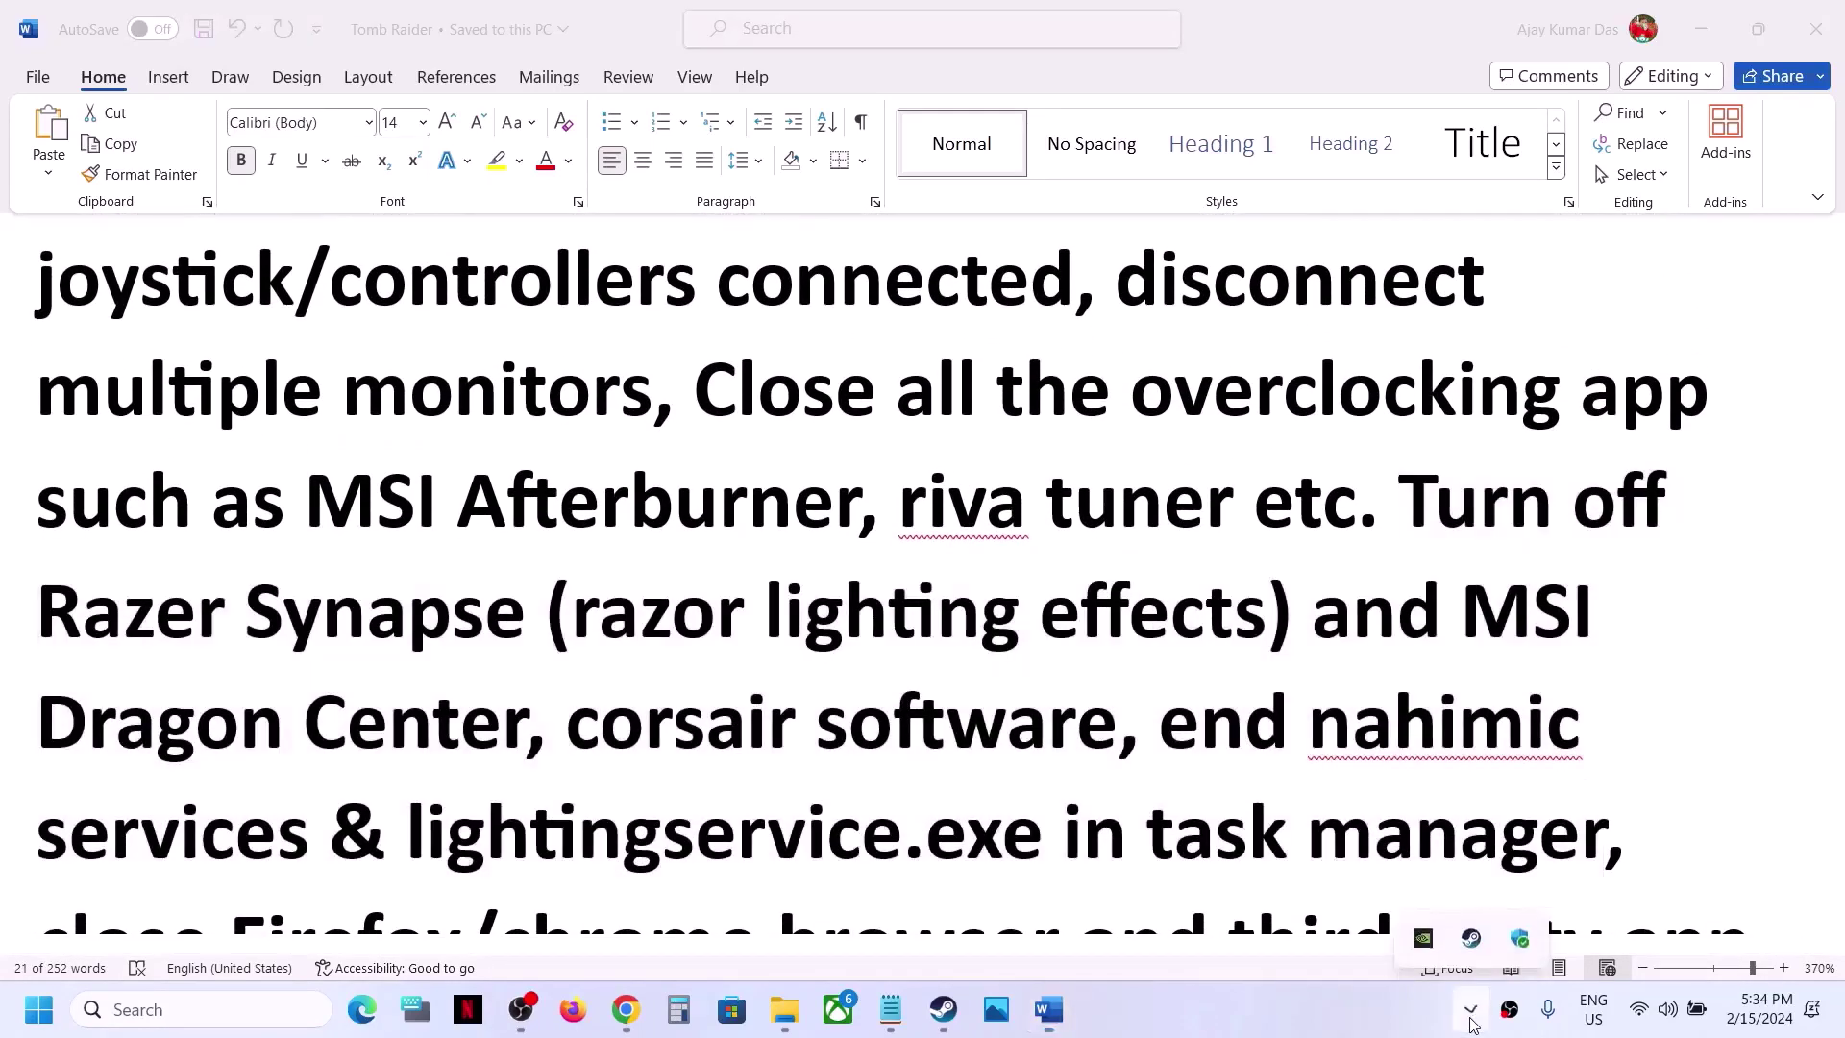
pyautogui.click(837, 769)
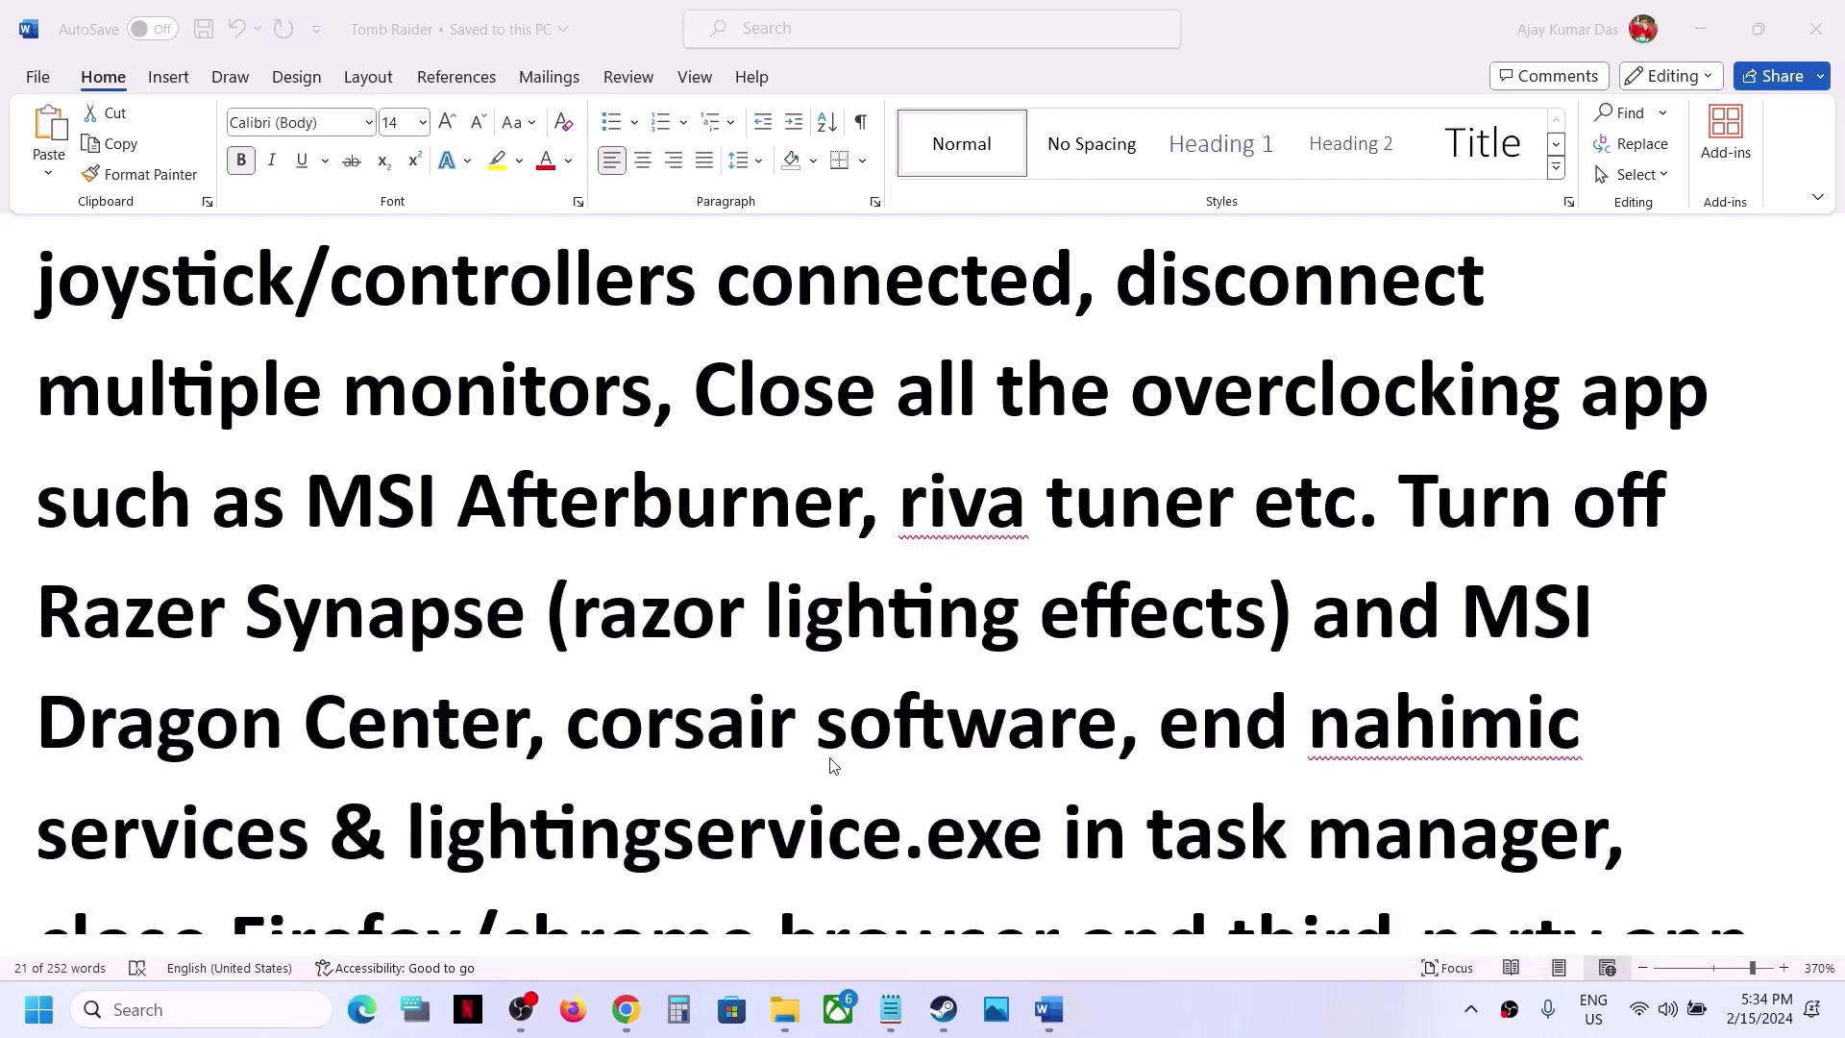